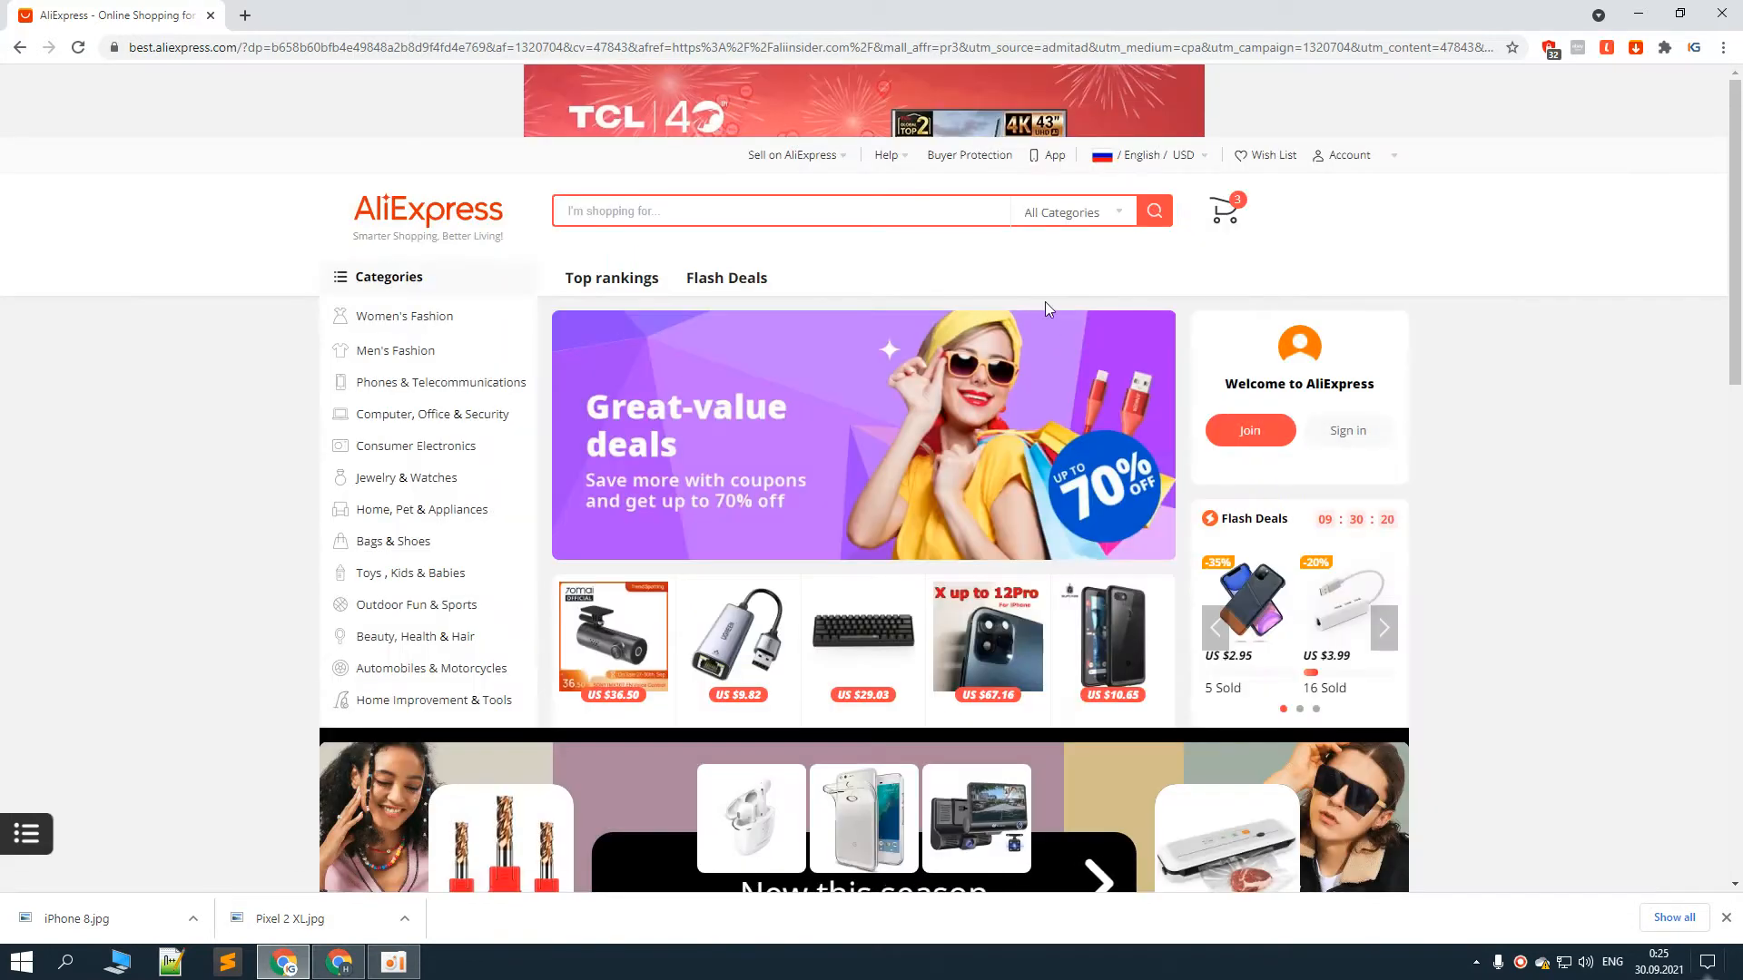
Load the AliExpress home page and dismiss the coupon offer
{"action": "key", "text": "ctrl+l"}
{"action": "type", "text": "ali"}
{"action": "key", "text": "Return"}
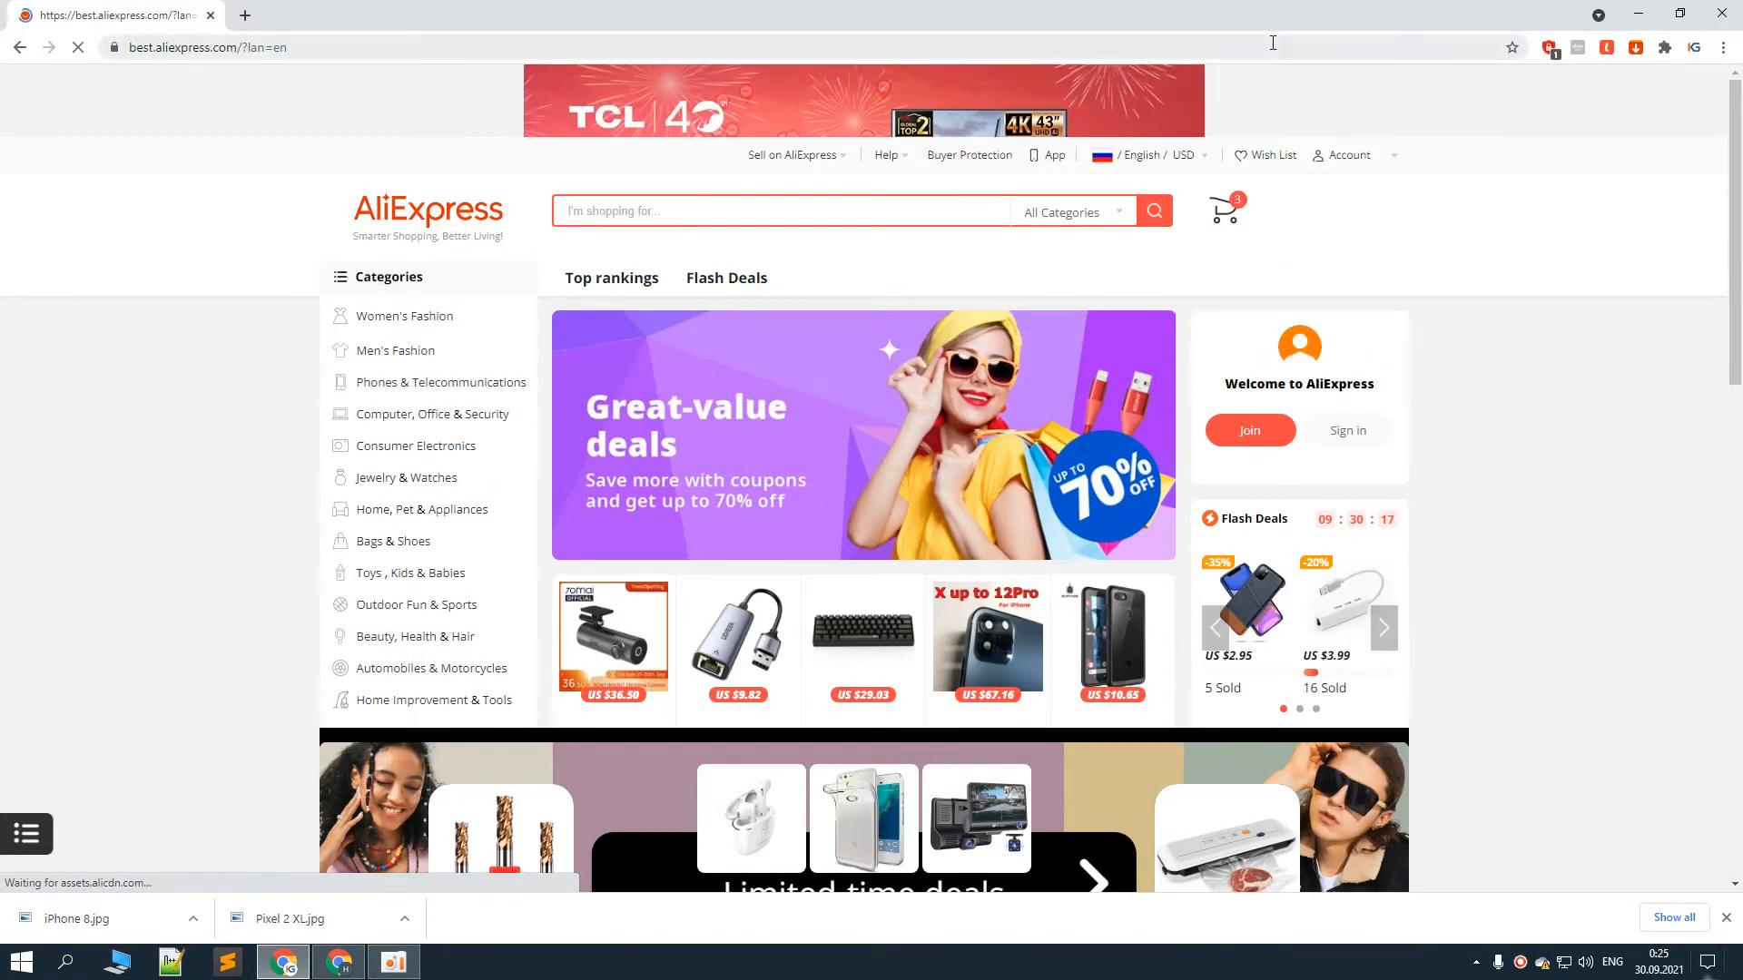
{"action": "mouse_move", "coordinate": [1354, 86]}
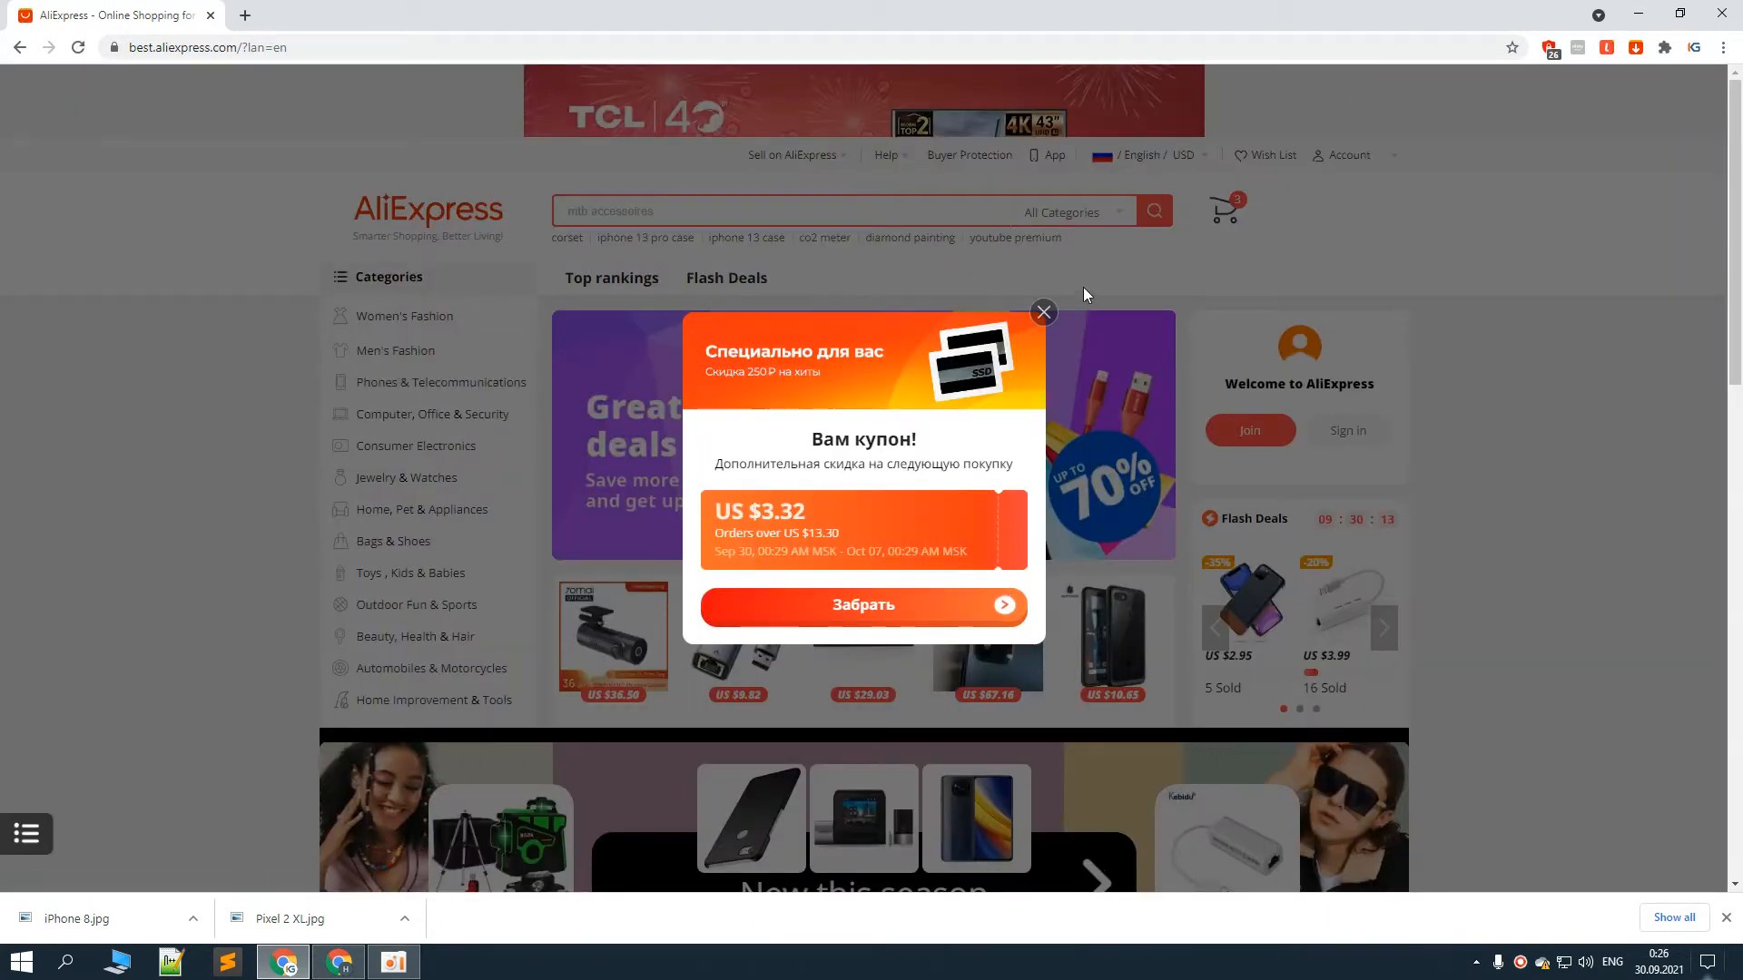
{"action": "left_click", "coordinate": [1044, 313]}
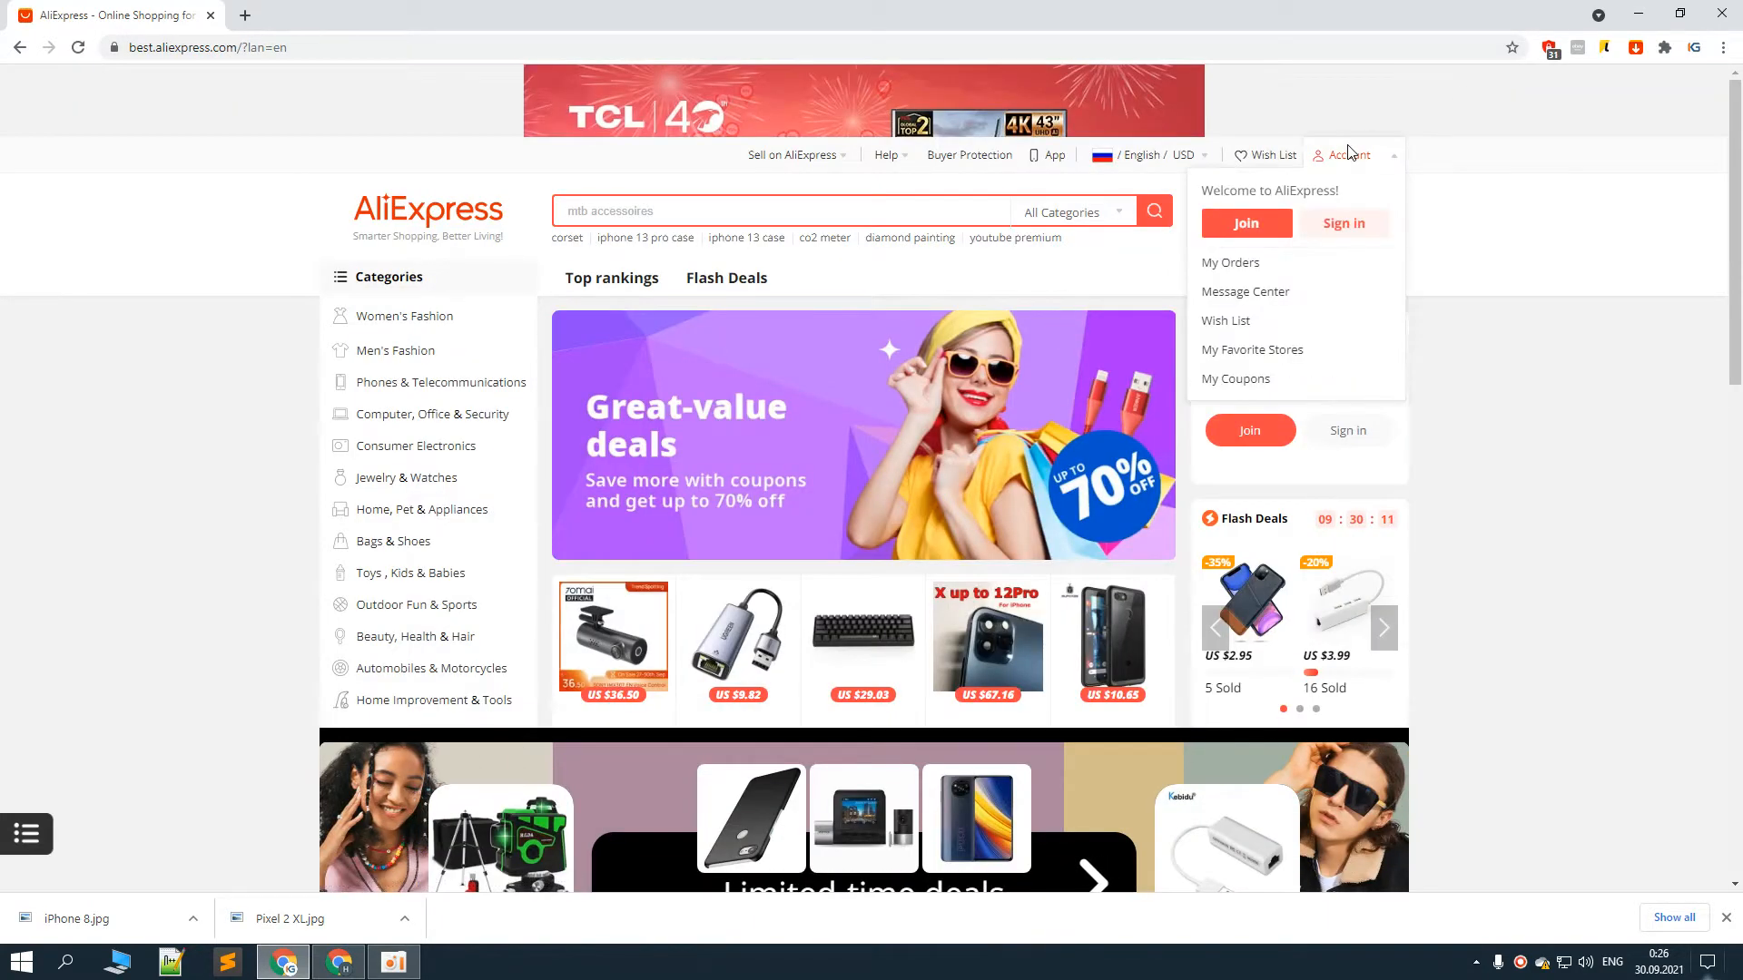
Sign in to the AliExpress account with the prefilled e-mail and the account password
{"action": "left_click", "coordinate": [1344, 223]}
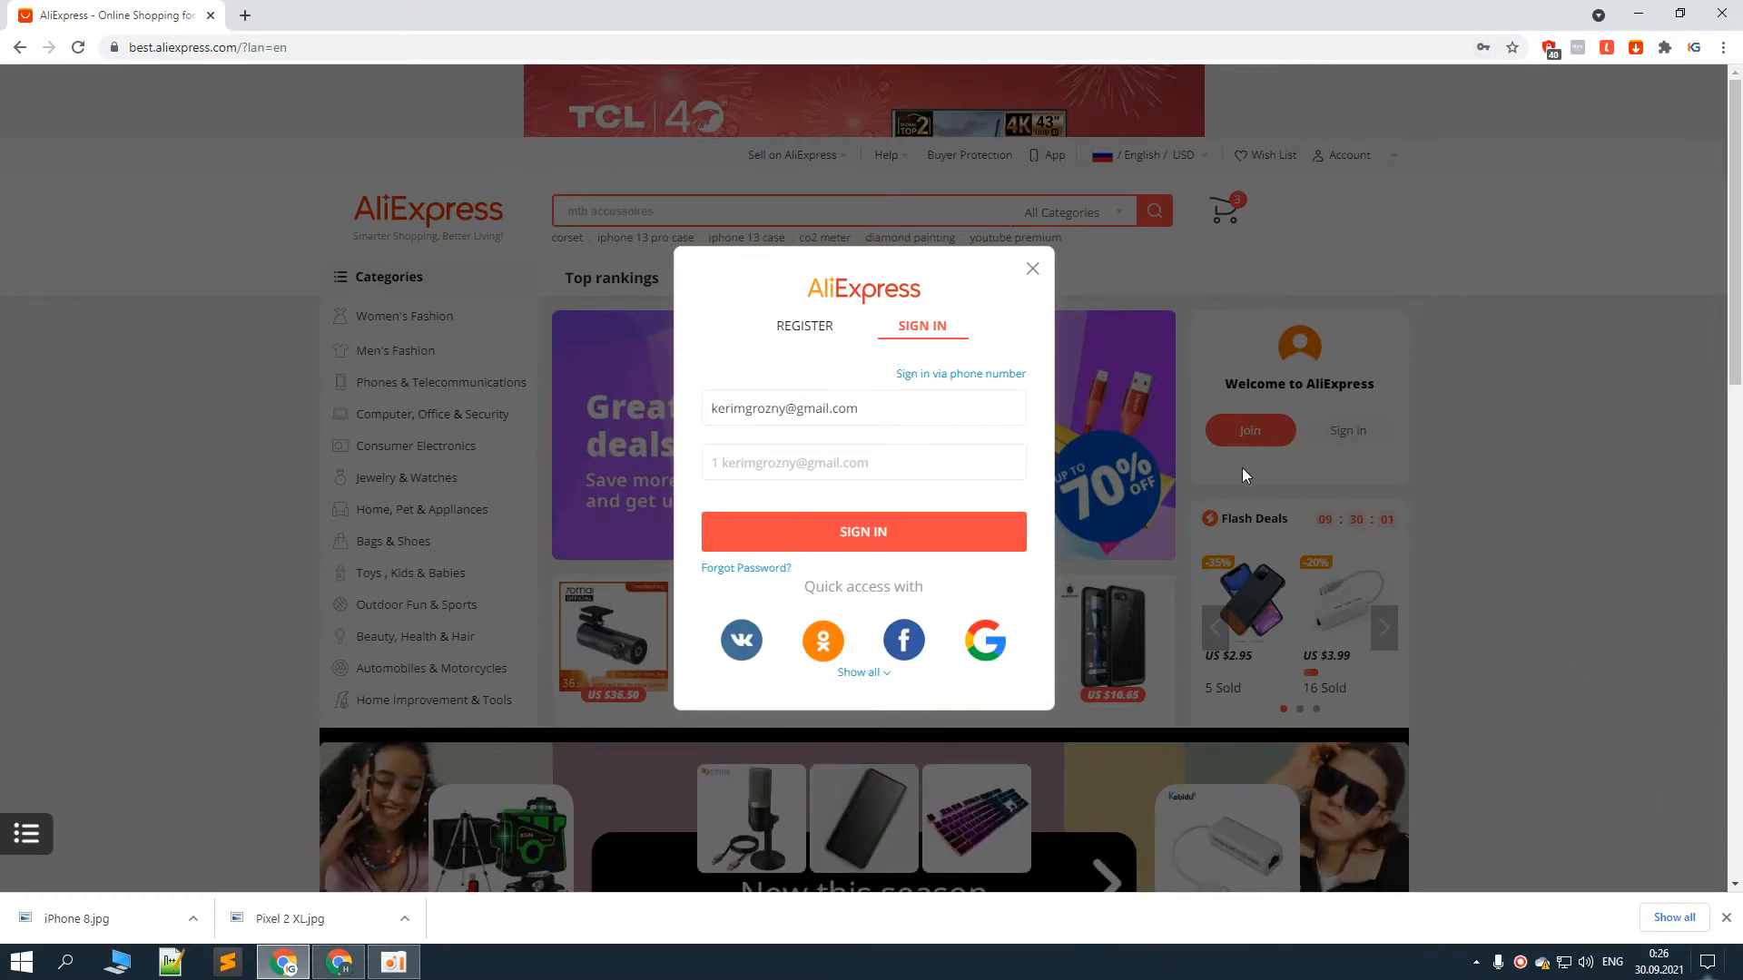
{"action": "left_click", "coordinate": [872, 468]}
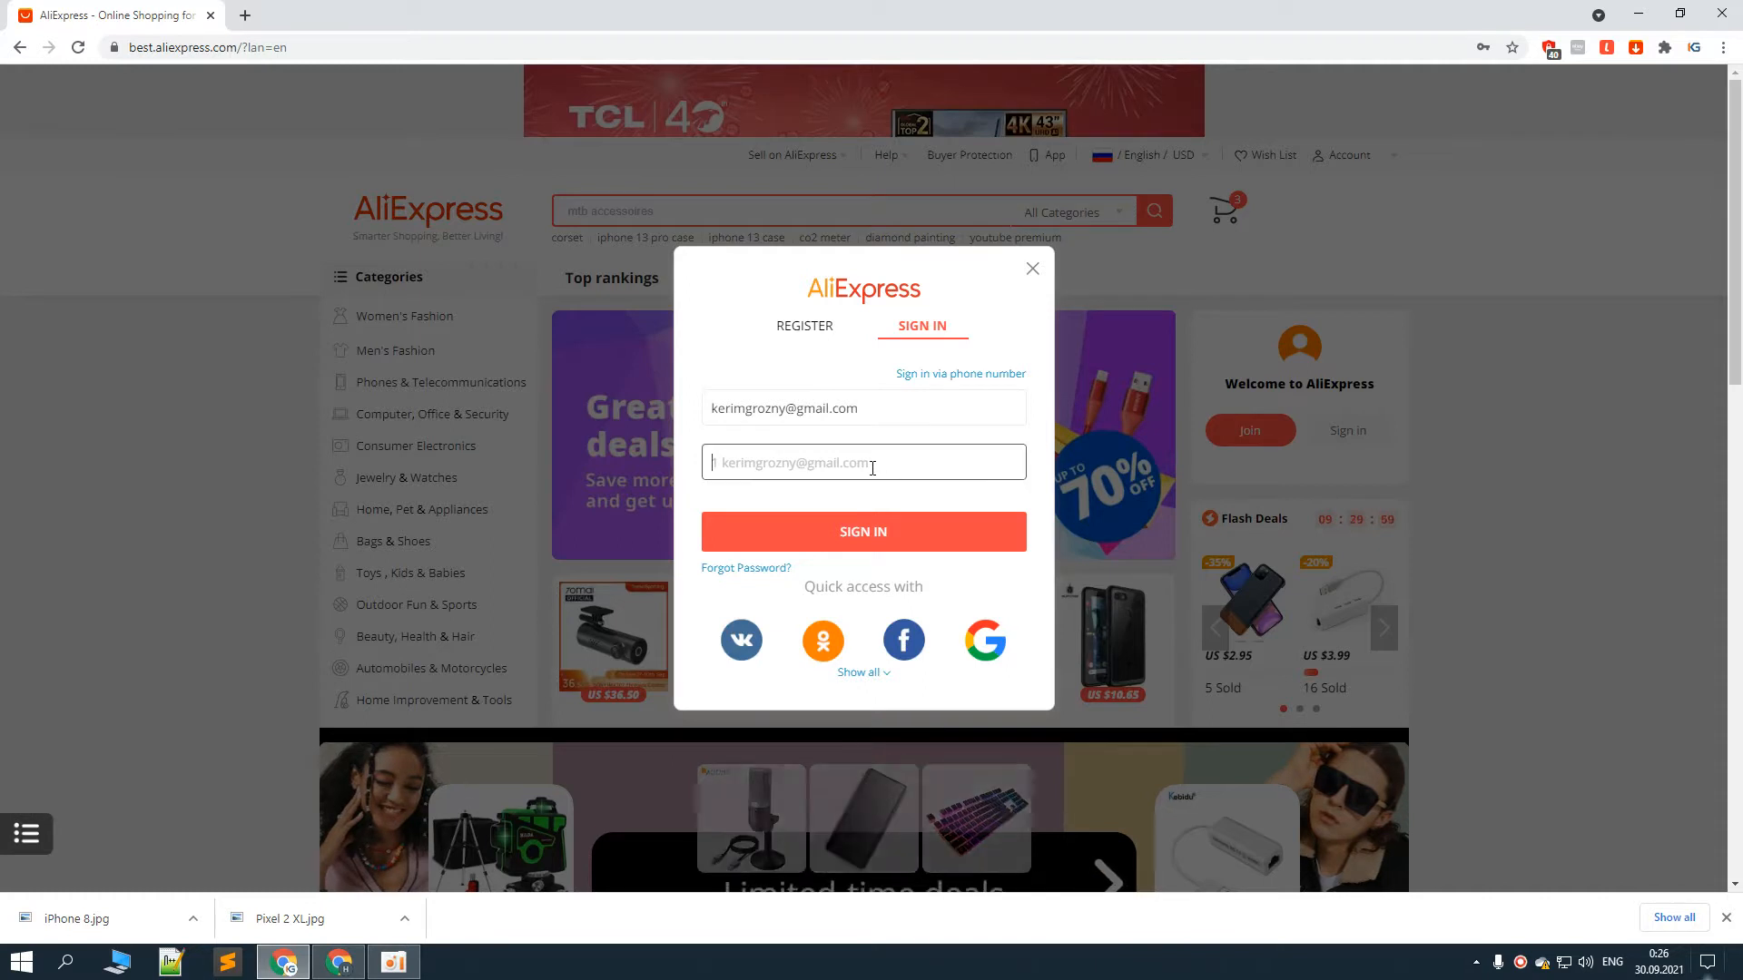
{"action": "type", "text": "********"}
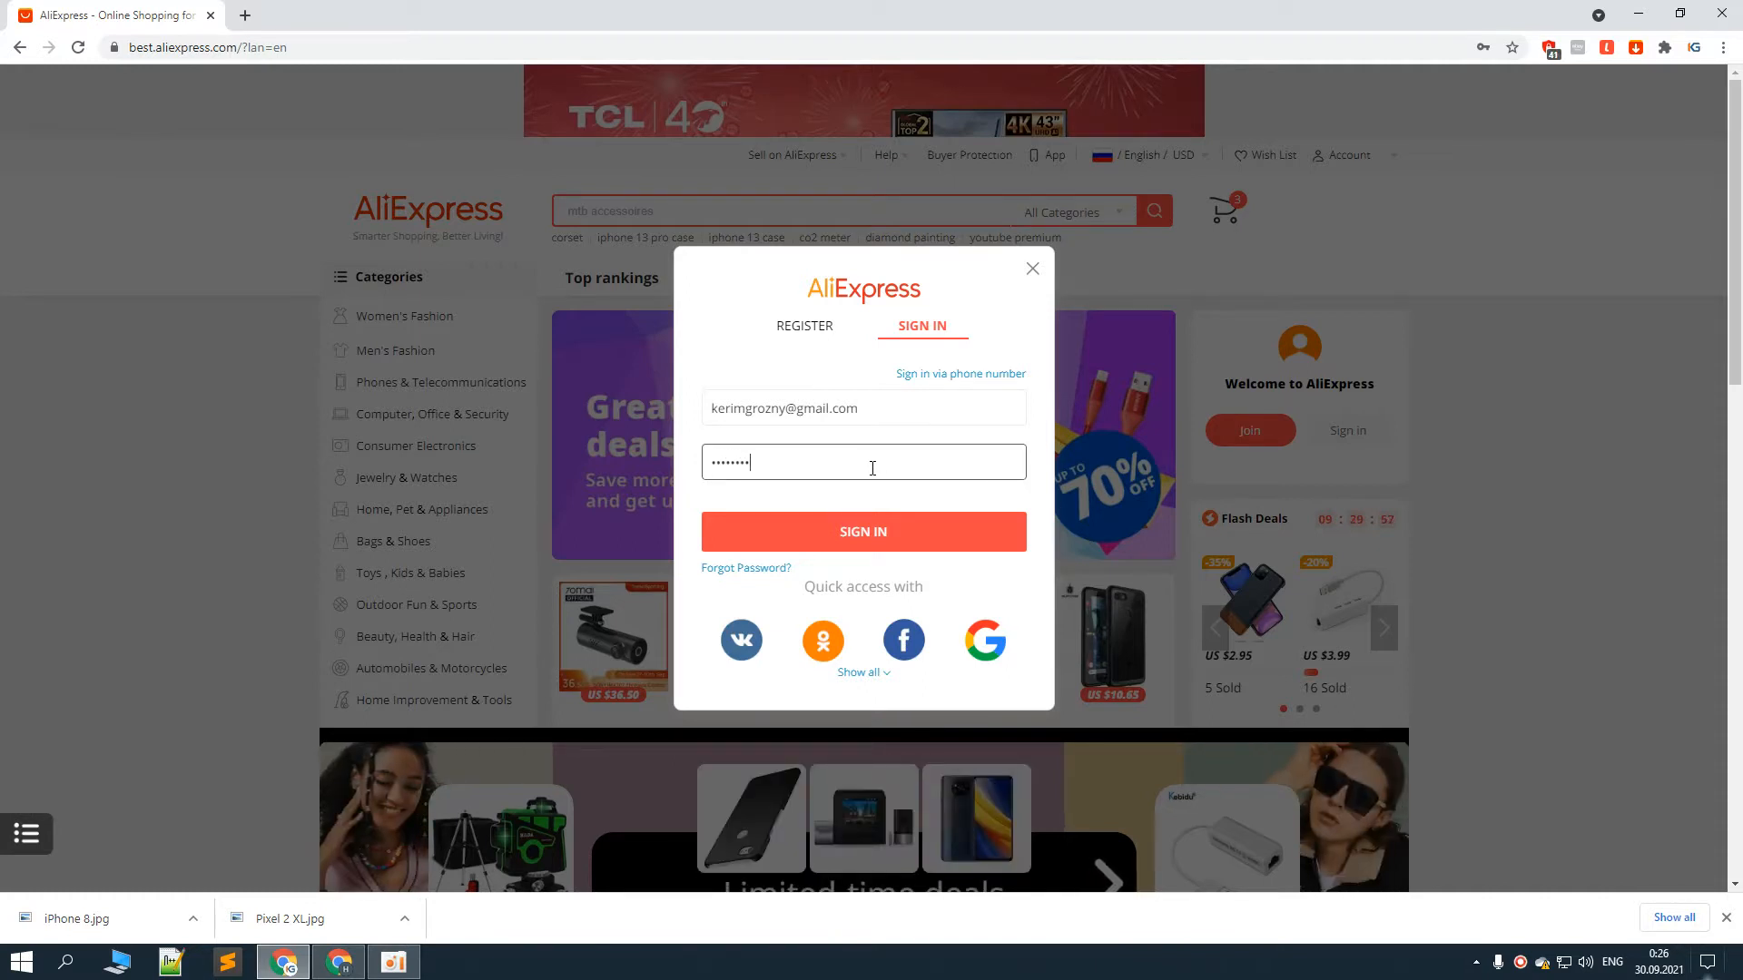
{"action": "type", "text": "*"}
{"action": "left_click", "coordinate": [889, 557]}
{"action": "left_click", "coordinate": [1122, 286]}
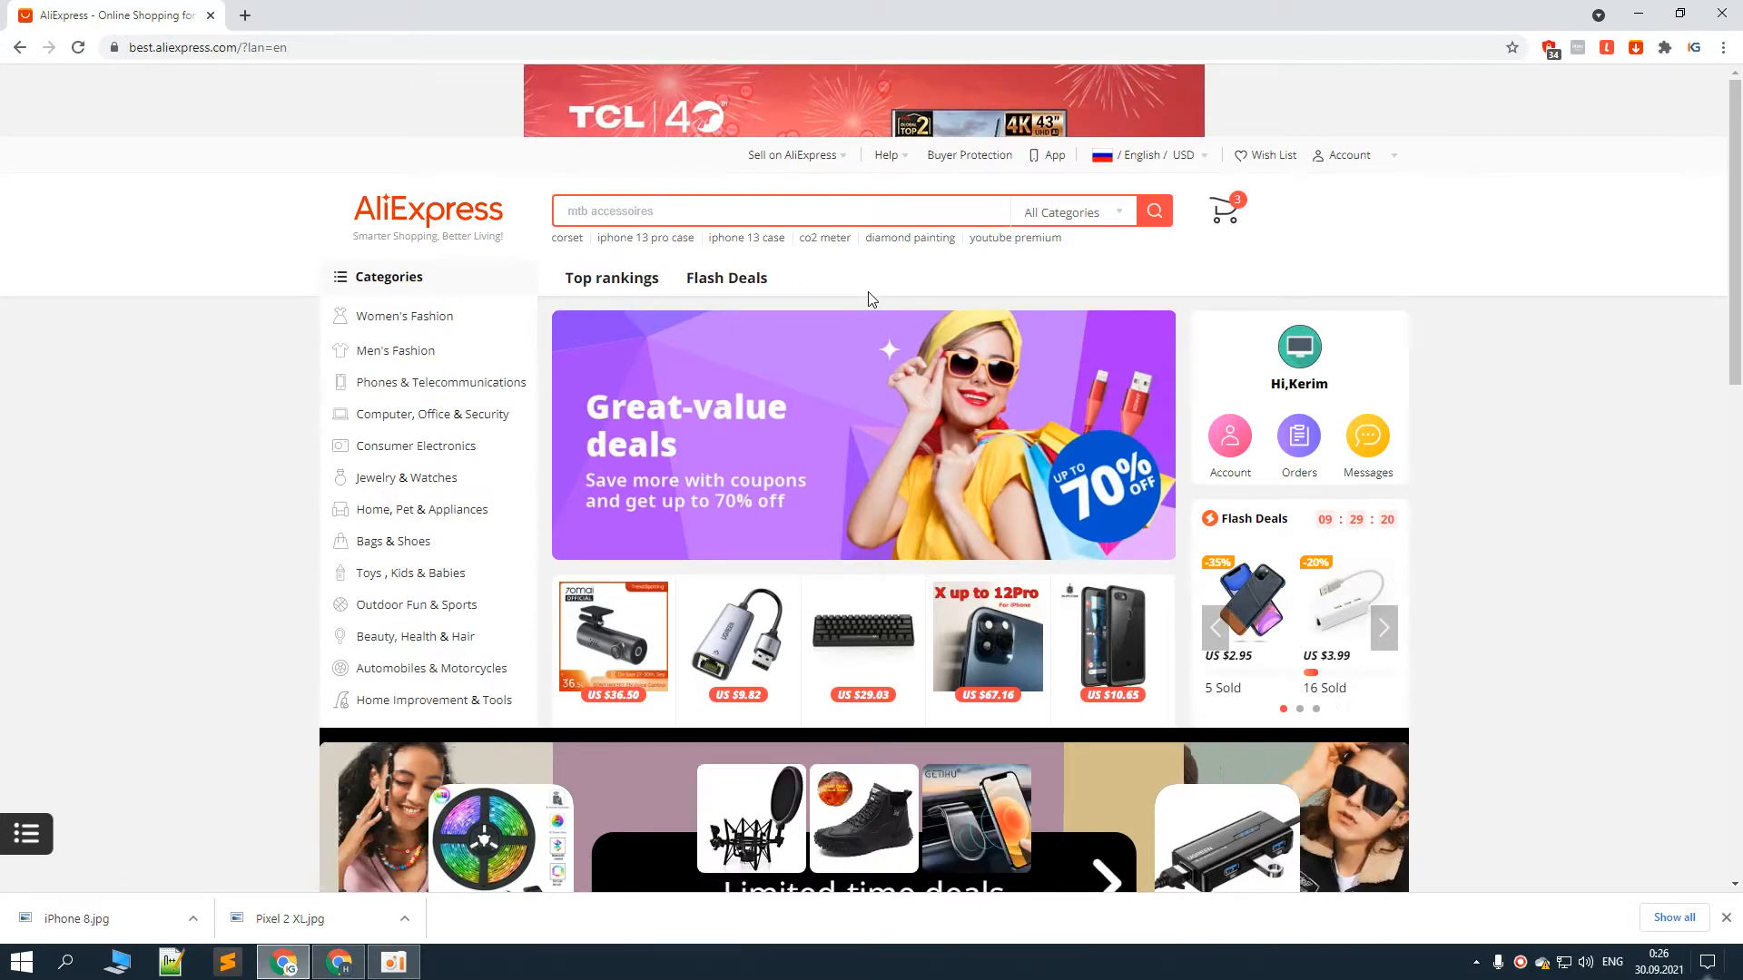
Switch to the eBay Seller Hub and start creating a new listing
{"action": "key", "text": "alt+Tab"}
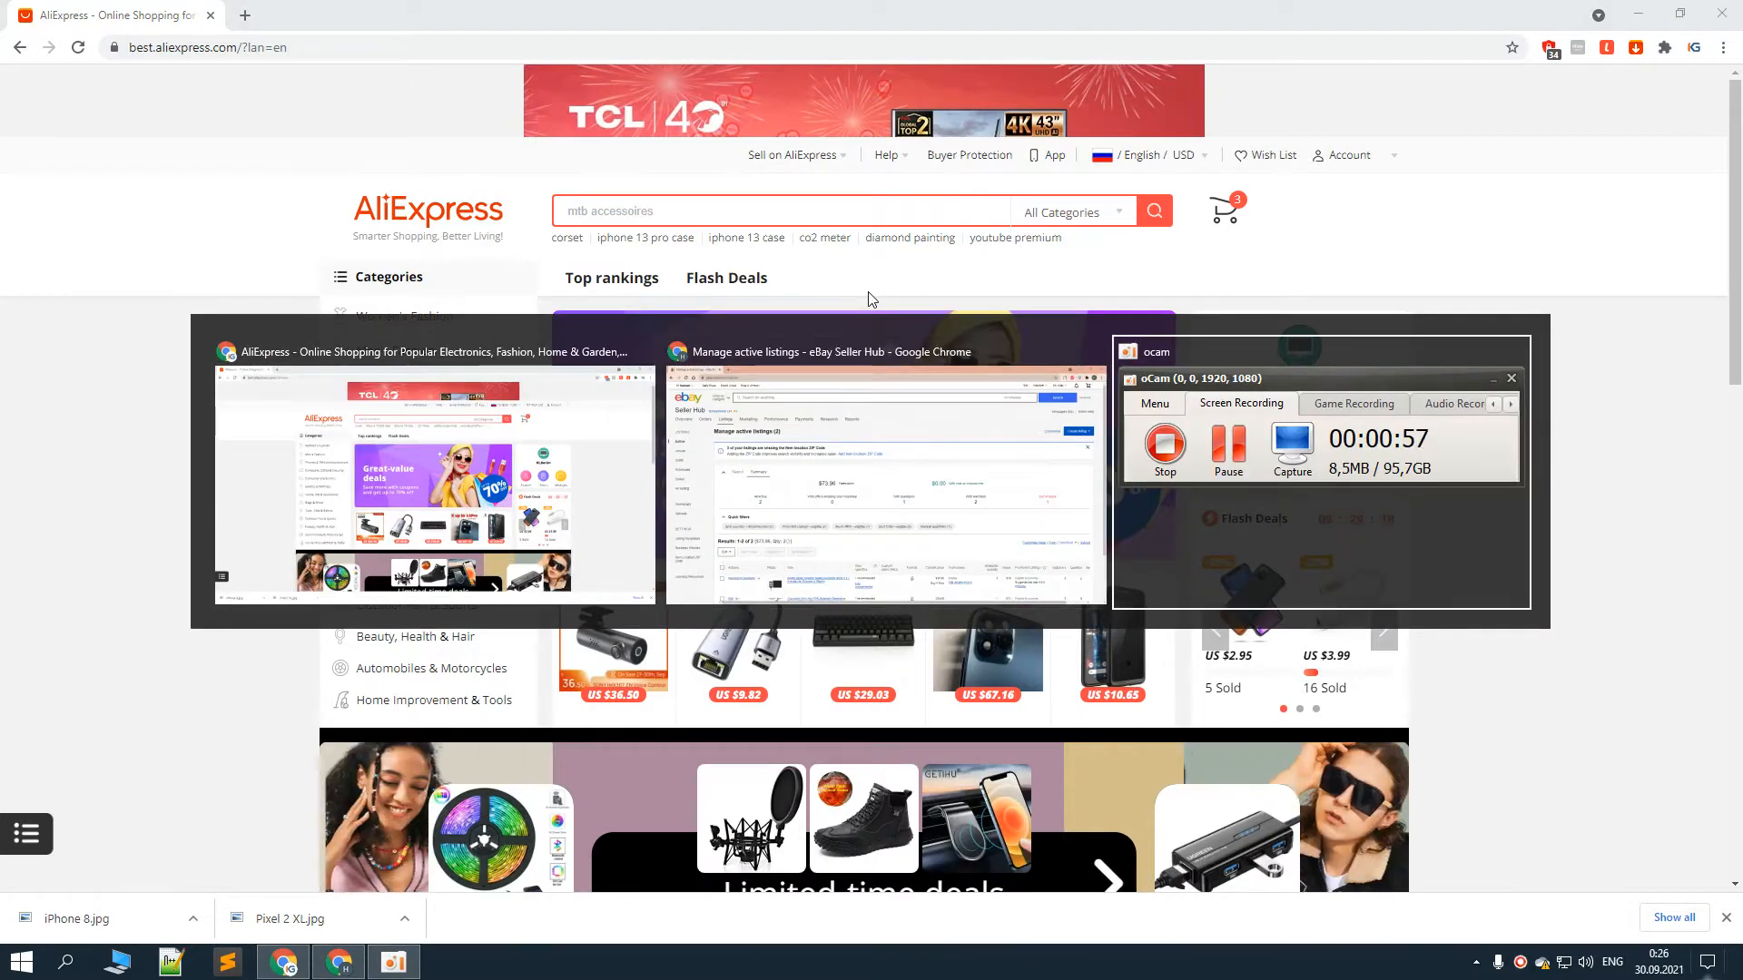
{"action": "scroll", "coordinate": [717, 408], "scroll_direction": "down", "scroll_amount": 3}
{"action": "scroll", "coordinate": [712, 404], "scroll_direction": "up", "scroll_amount": 3}
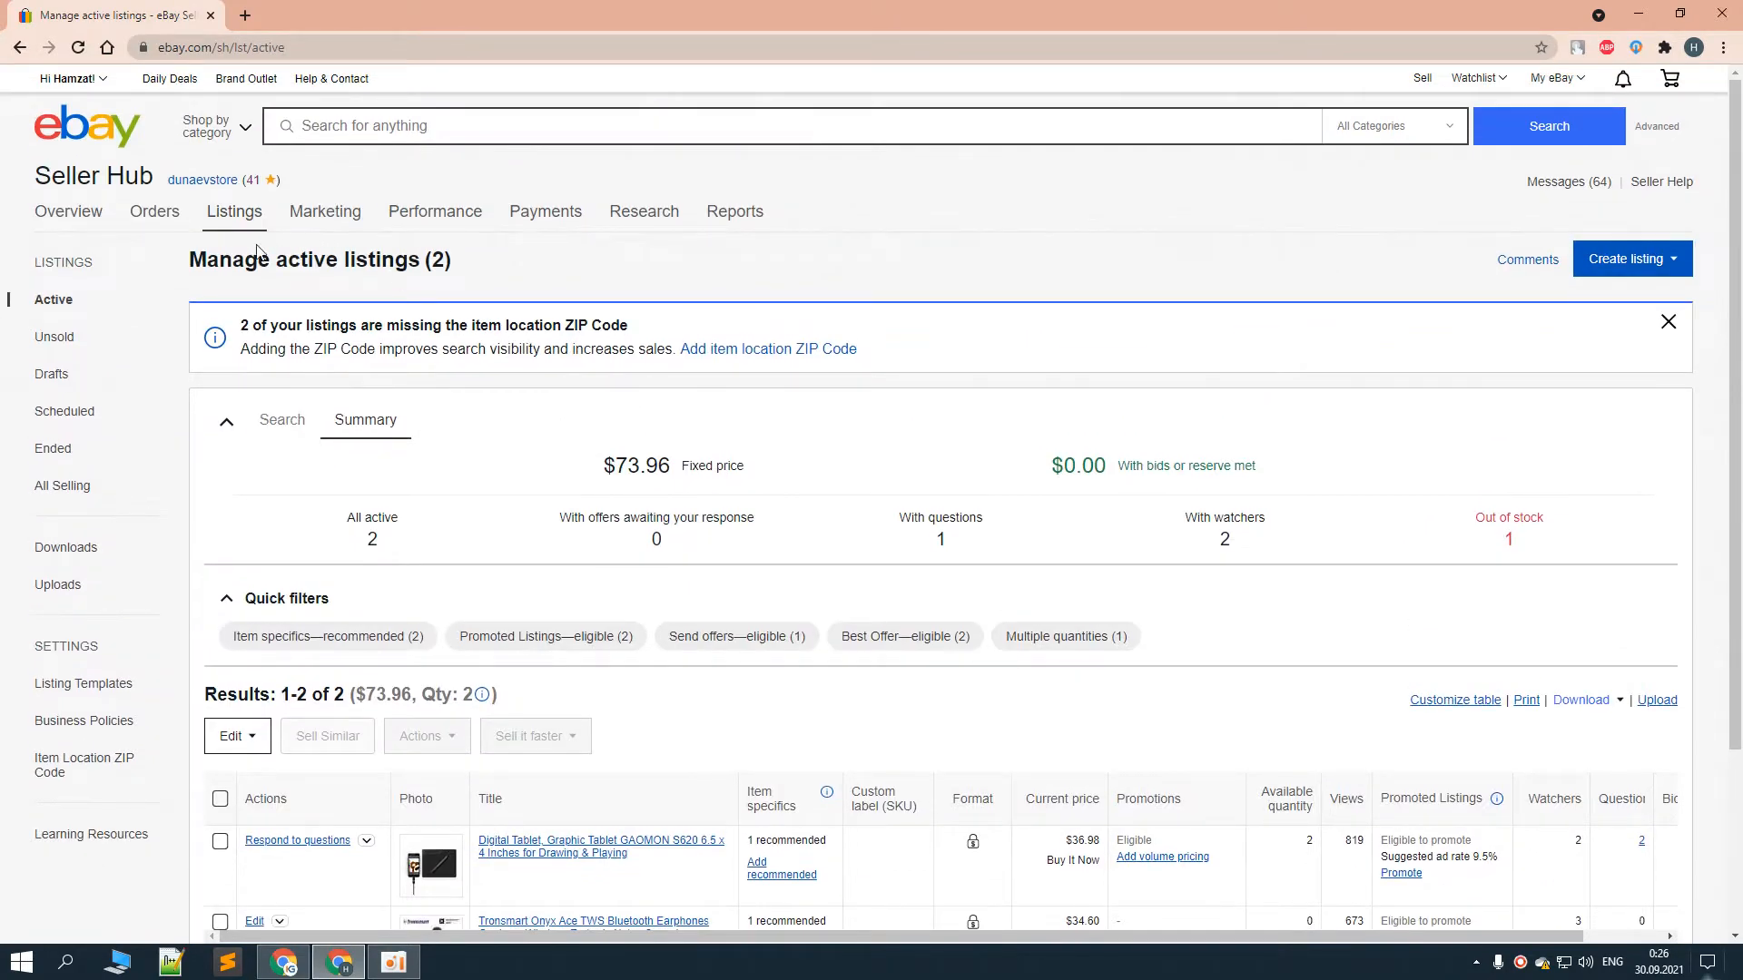
{"action": "mouse_move", "coordinate": [240, 227]}
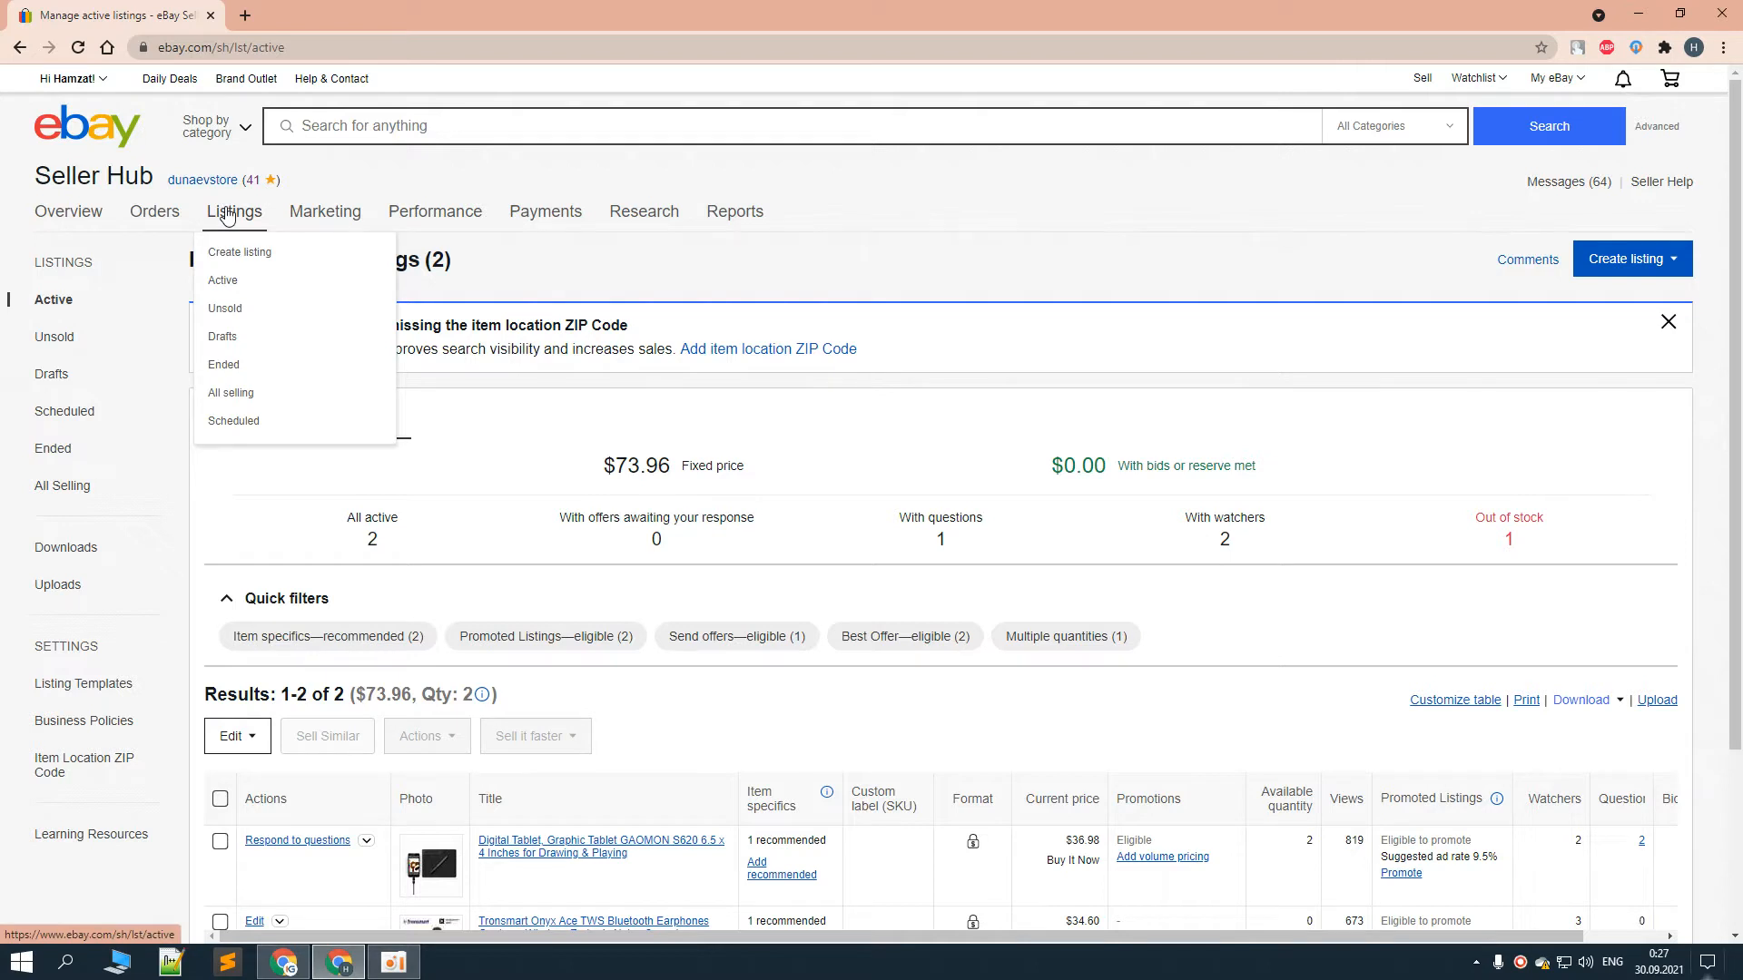
{"action": "left_click", "coordinate": [243, 262]}
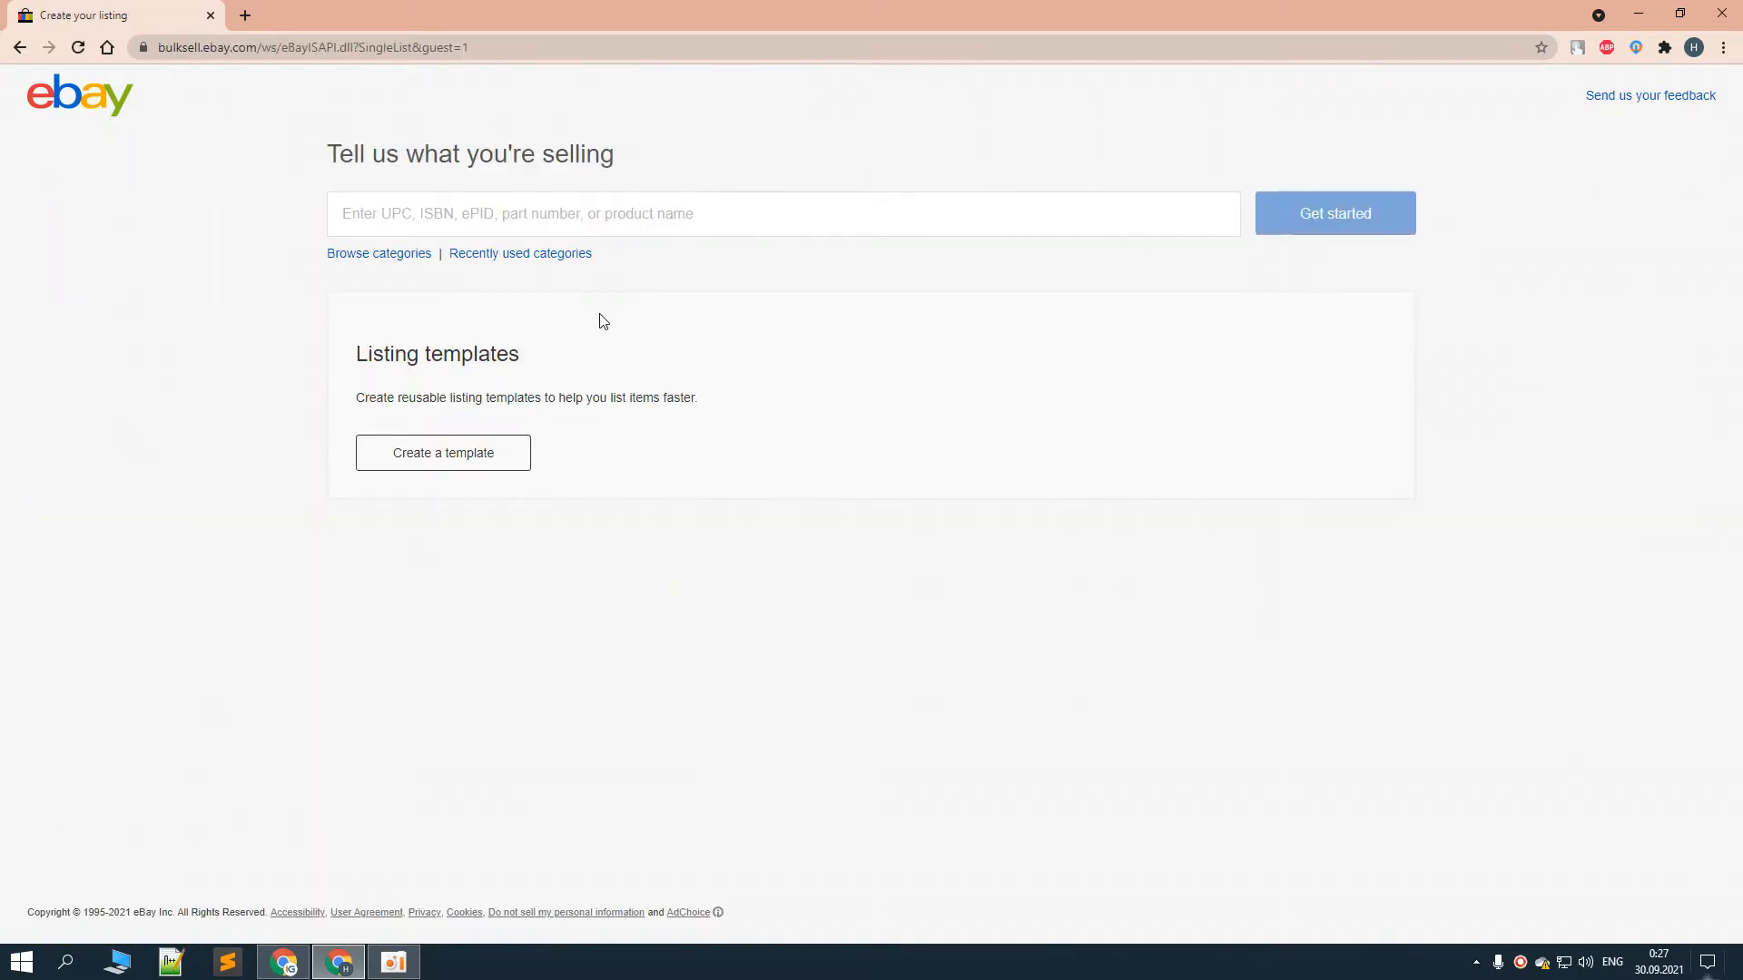
Switch back to AliExpress and search for "google pixel 3"
{"action": "key", "text": "alt+Tab"}
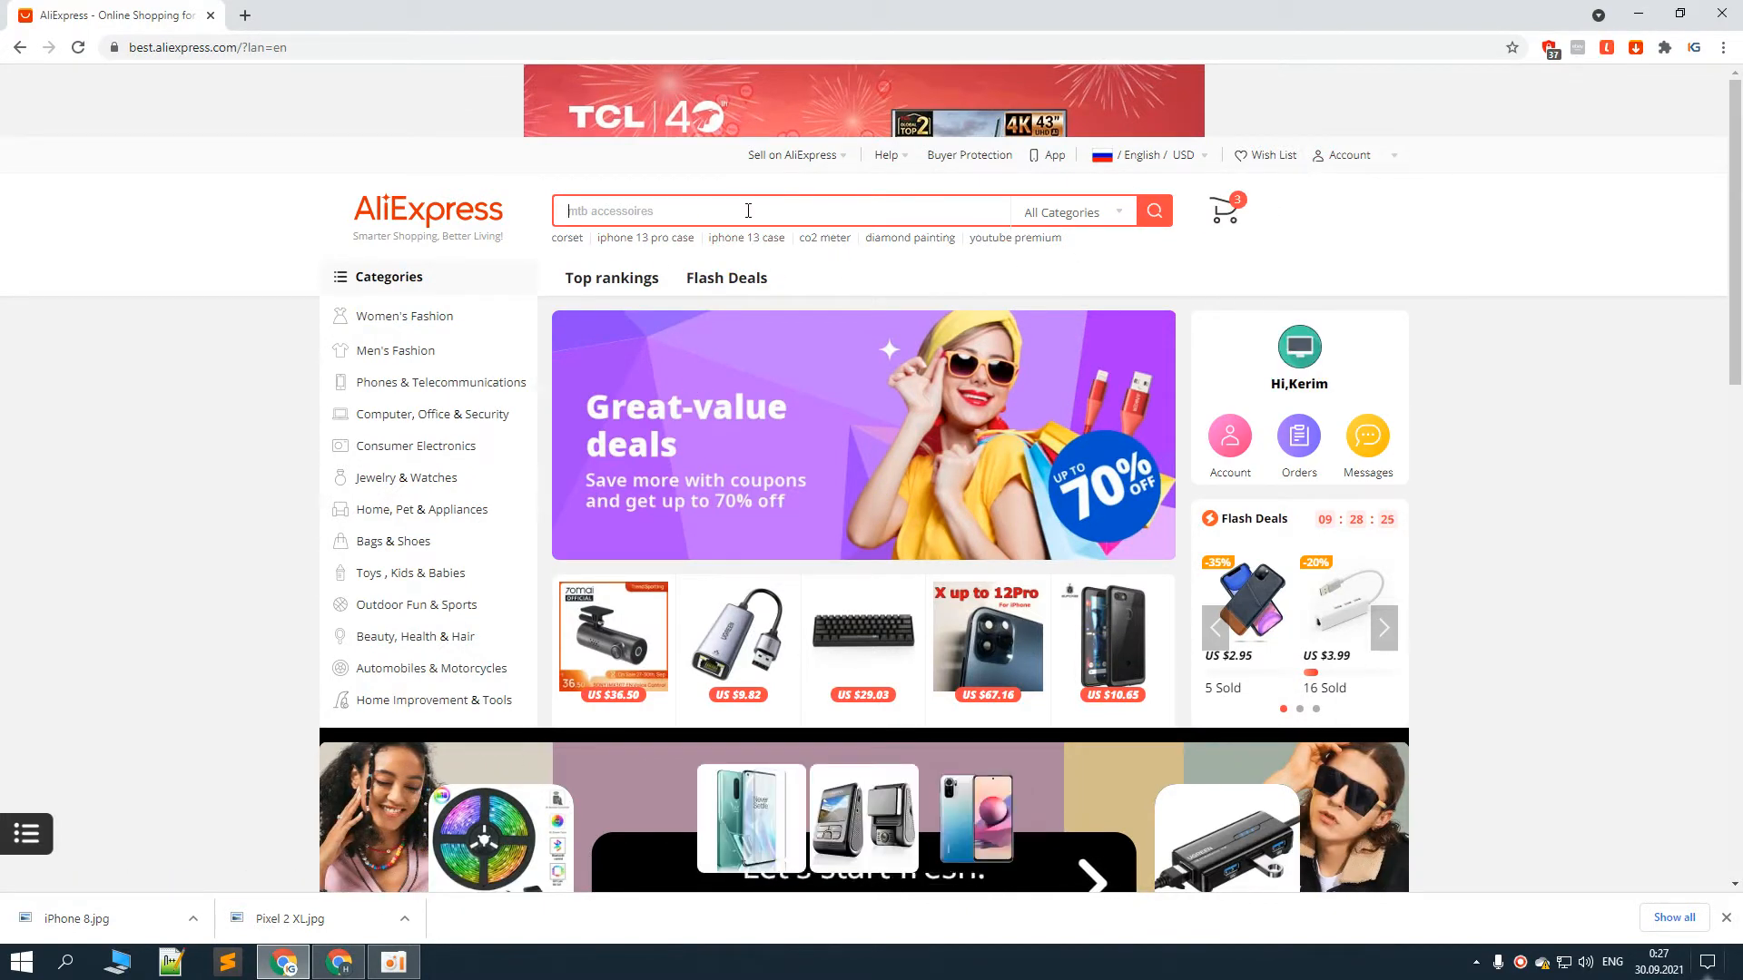
{"action": "left_click", "coordinate": [748, 211]}
{"action": "type", "text": "g"}
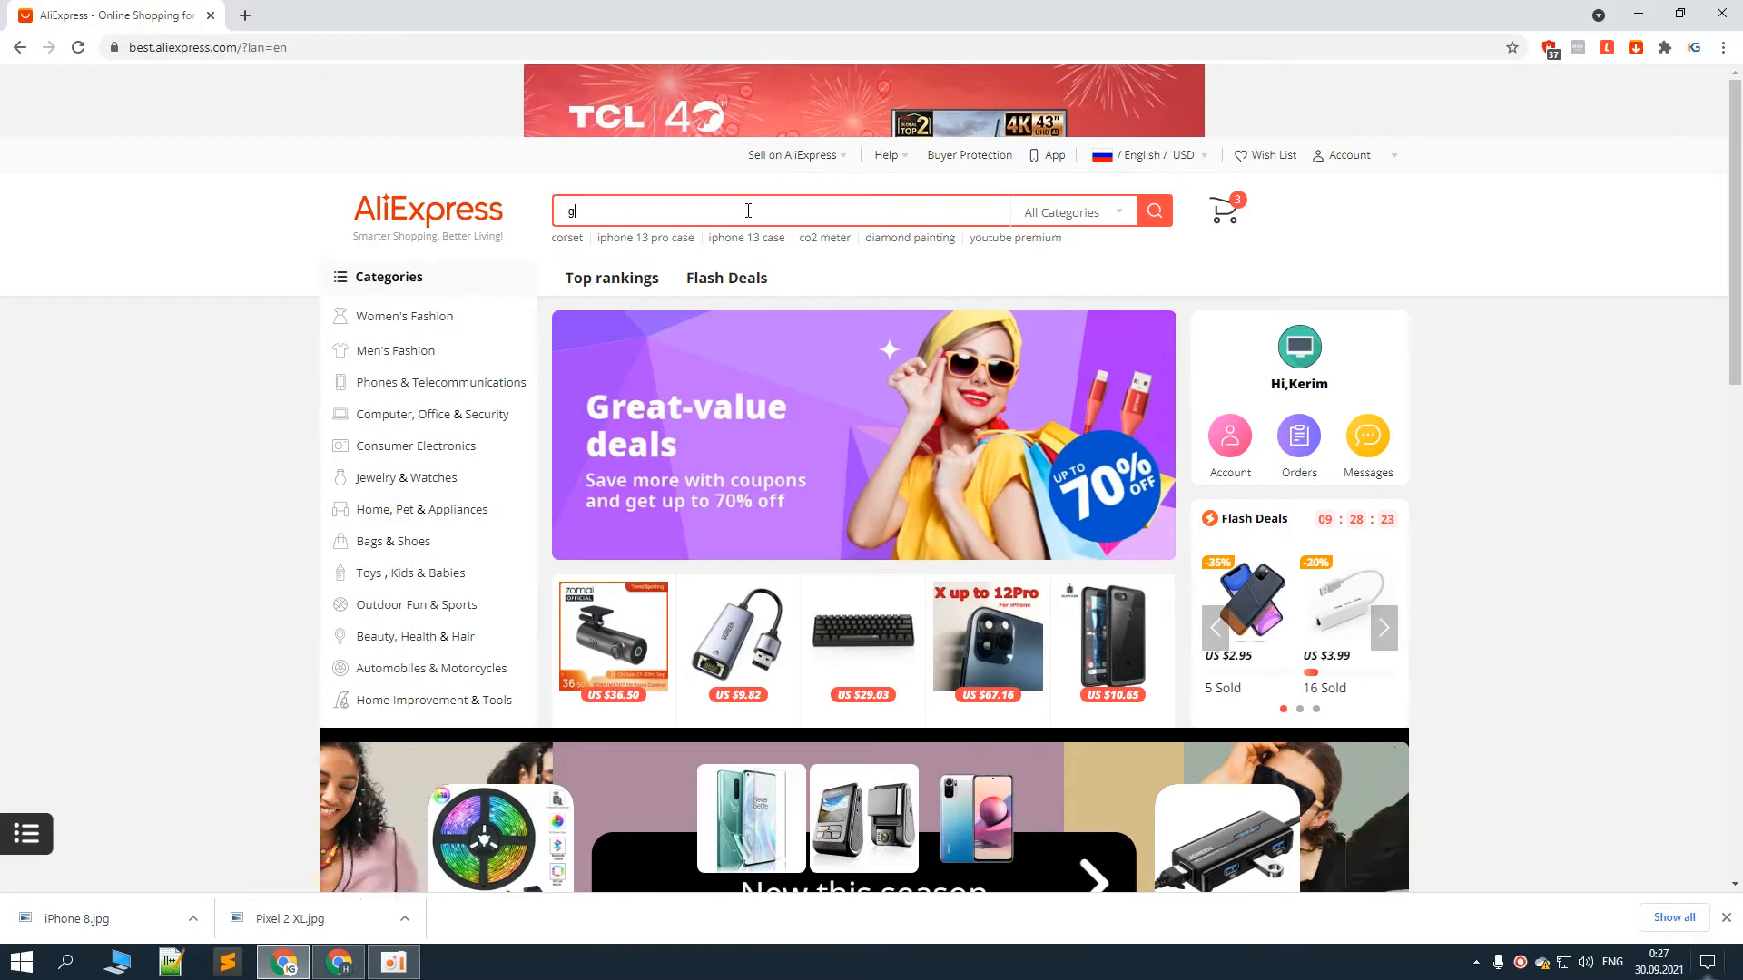
{"action": "type", "text": "oogle pixel 3"}
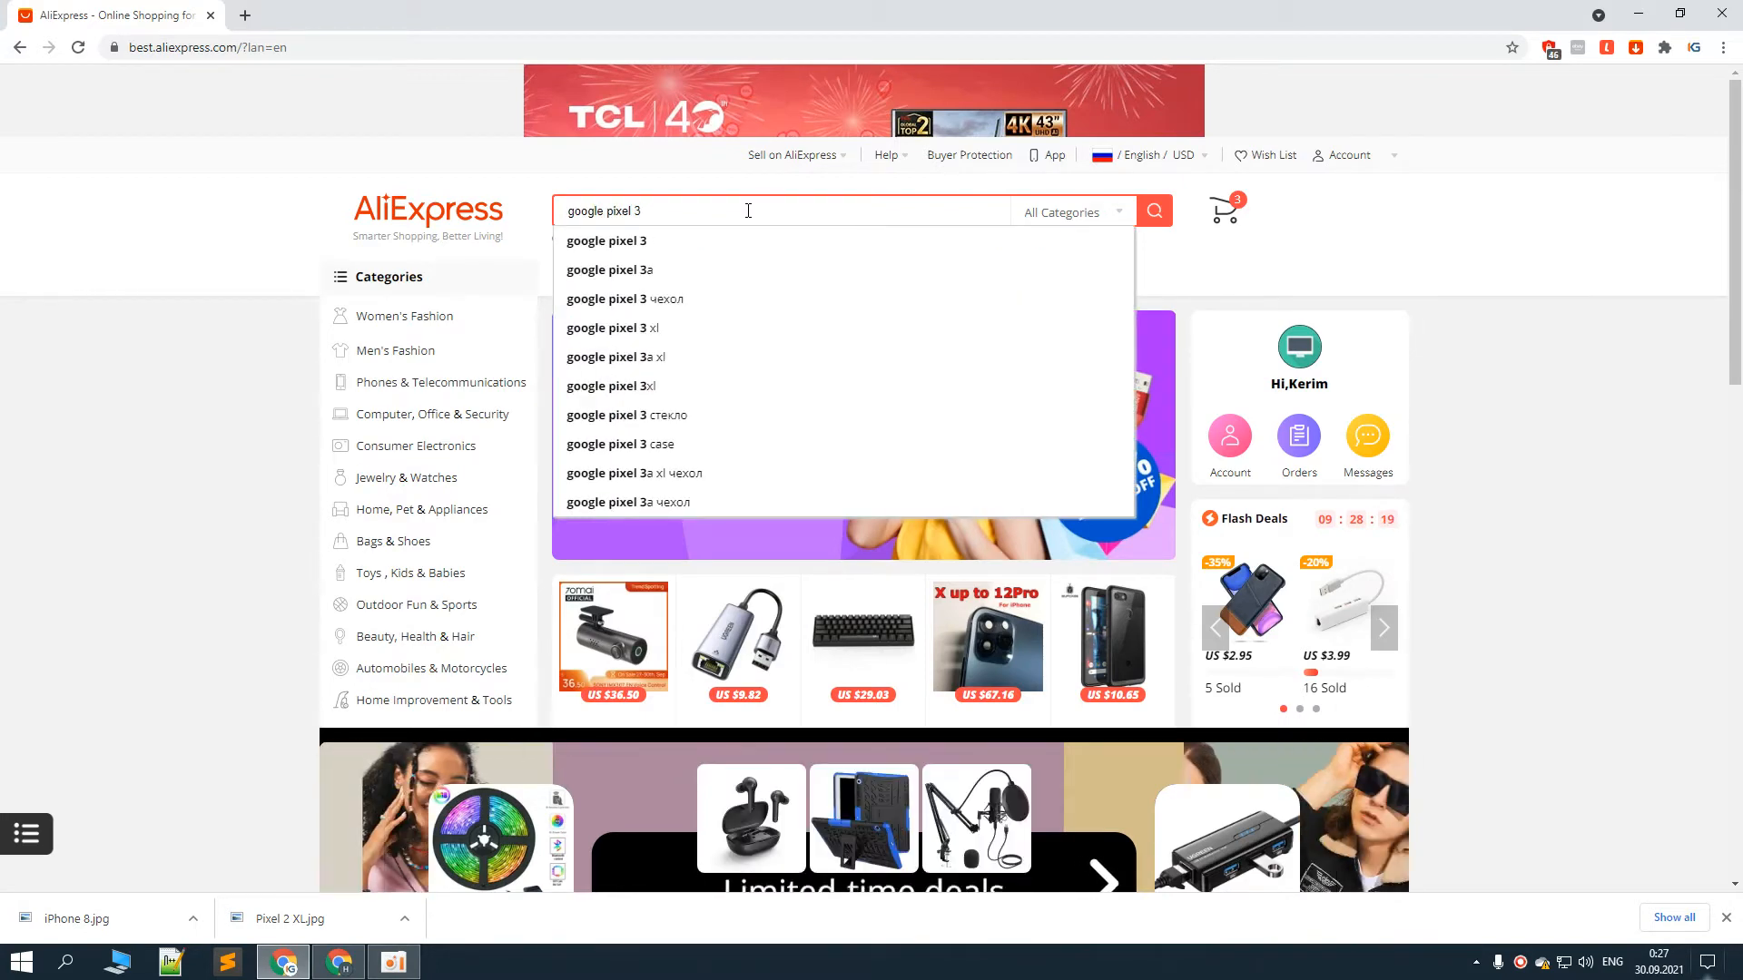
{"action": "key", "text": "Down"}
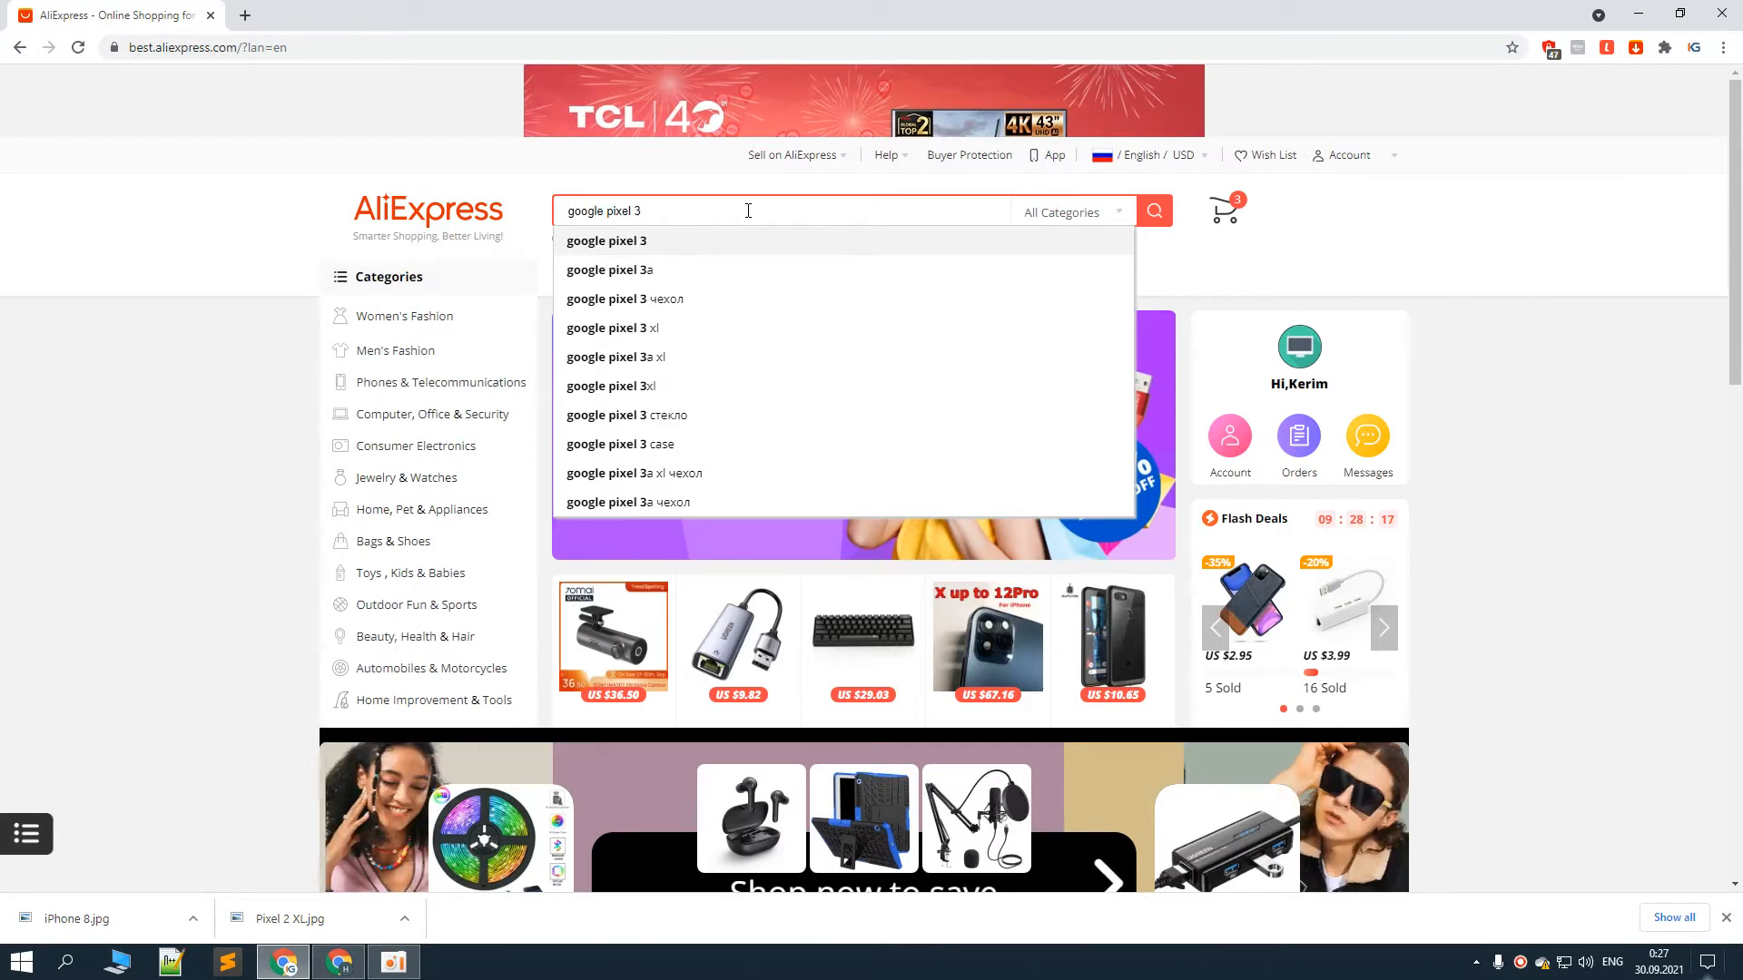
{"action": "key", "text": "Return"}
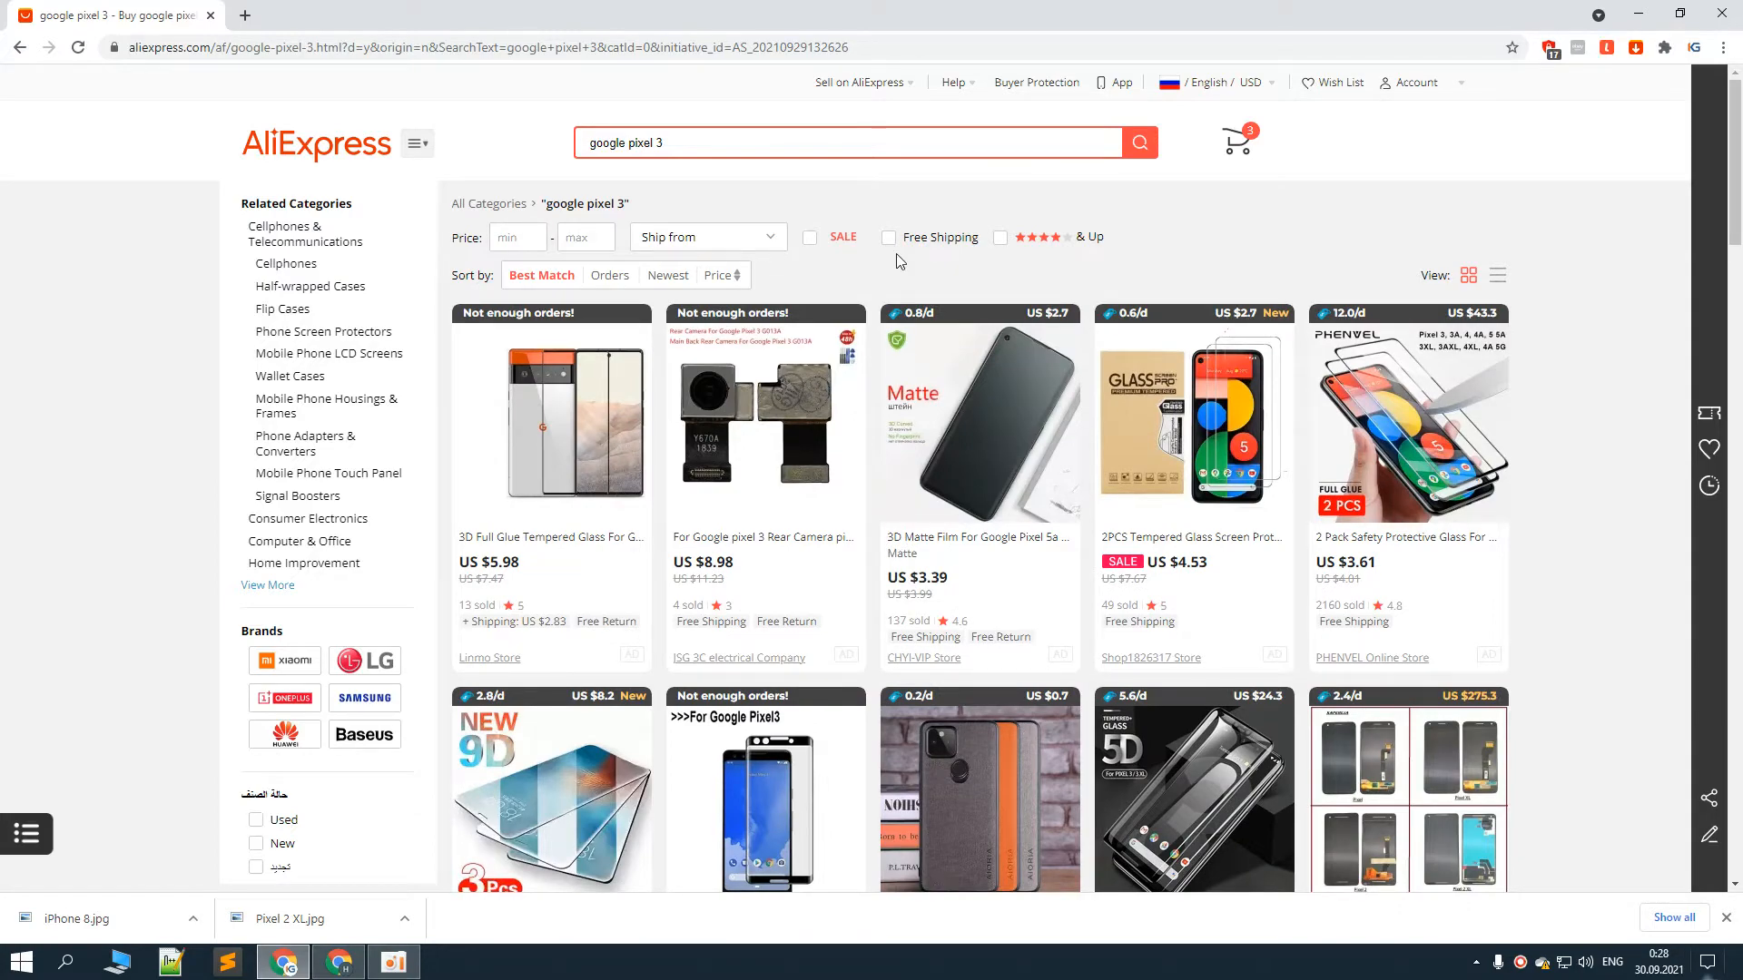
Browse the search results and open the PHENVEL 2 Pack Safety Protective Glass product page
{"action": "scroll", "coordinate": [872, 327], "scroll_direction": "down", "scroll_amount": 3}
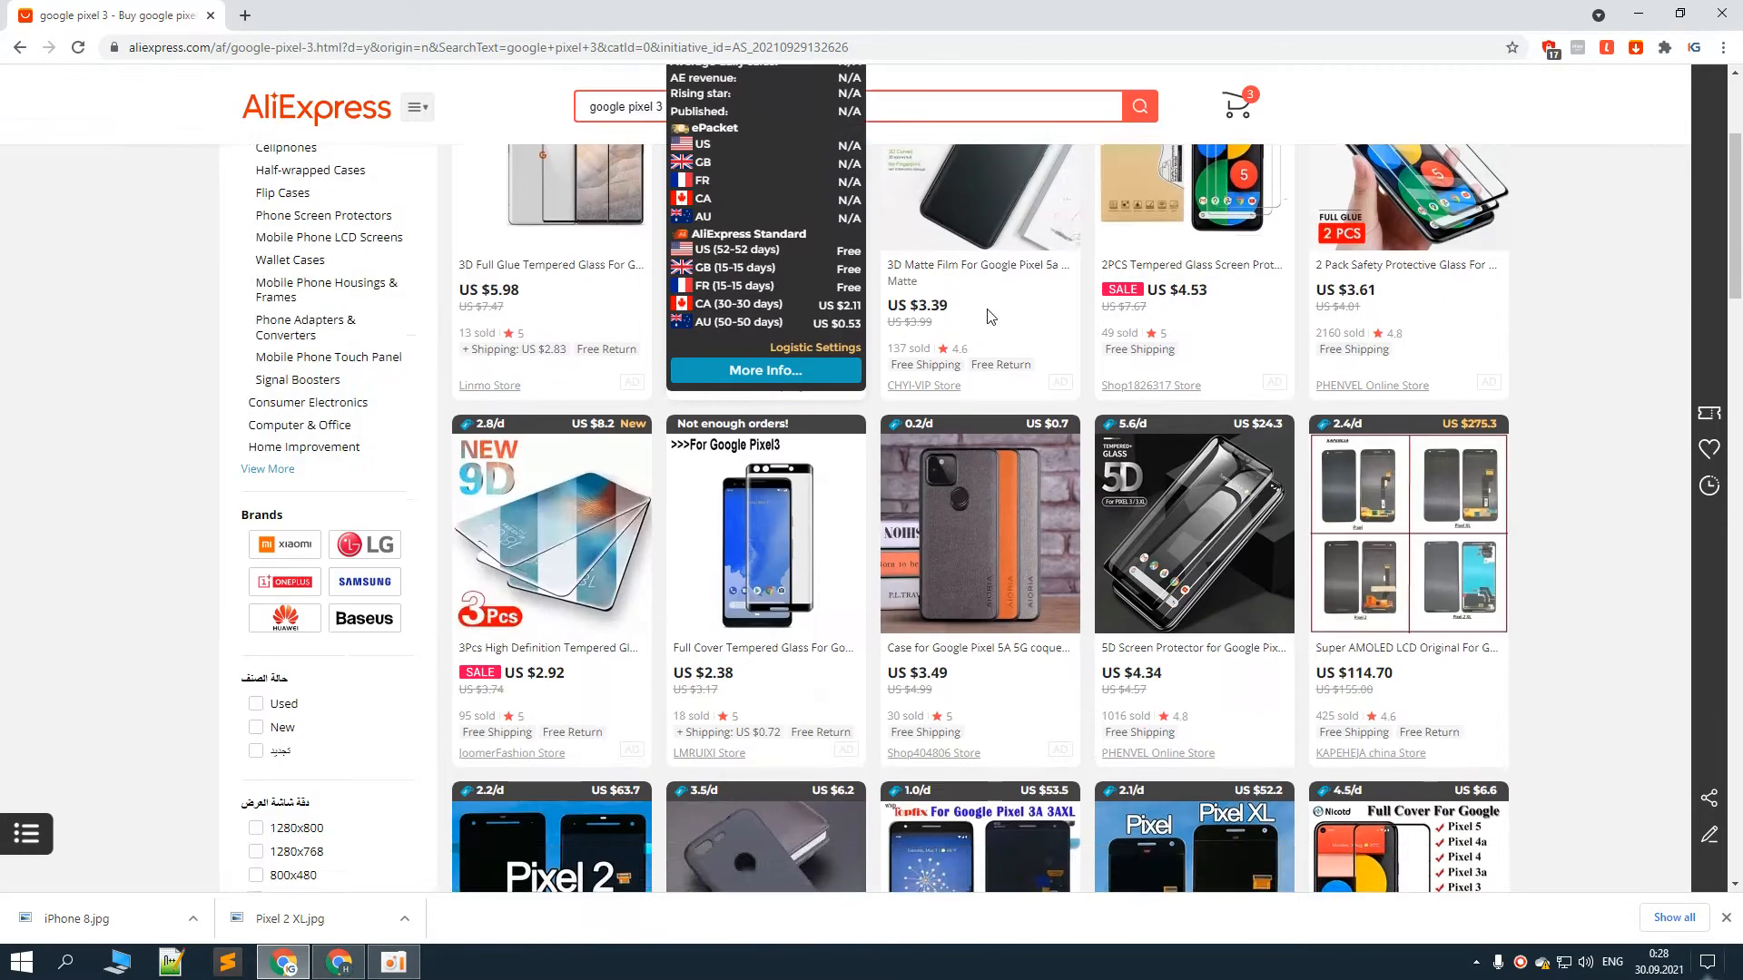
{"action": "scroll", "coordinate": [898, 374], "scroll_direction": "down", "scroll_amount": 4}
{"action": "scroll", "coordinate": [885, 363], "scroll_direction": "up", "scroll_amount": 8}
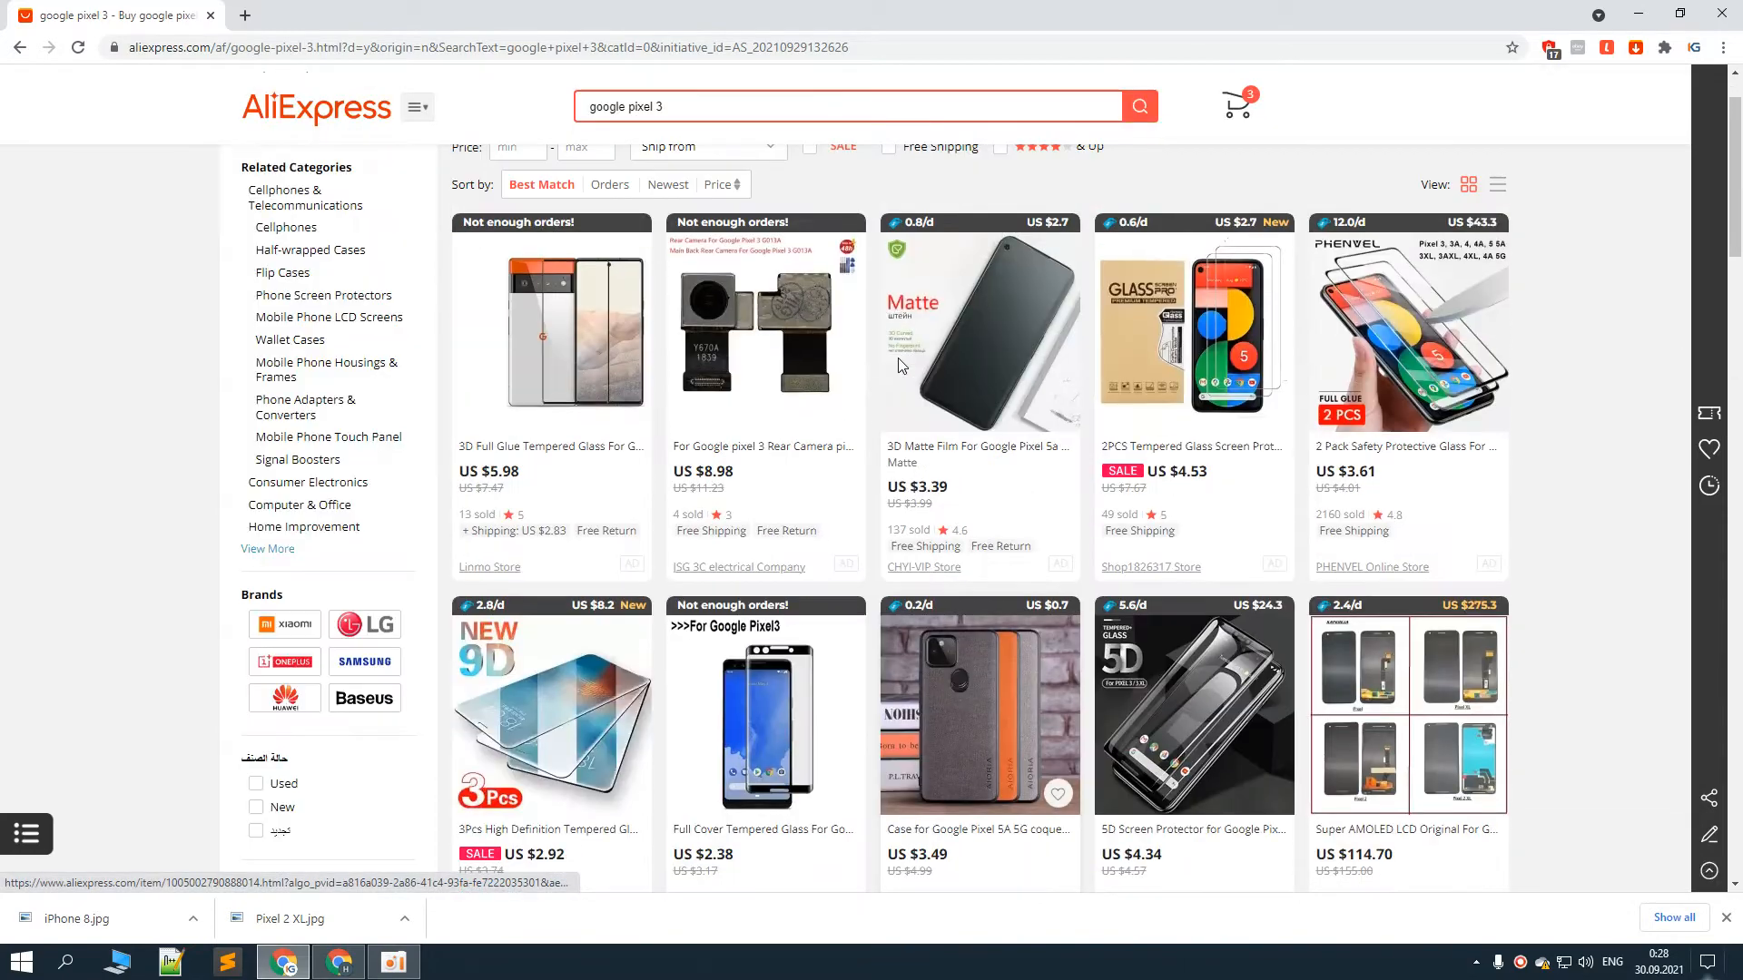
{"action": "scroll", "coordinate": [870, 347], "scroll_direction": "down", "scroll_amount": 3}
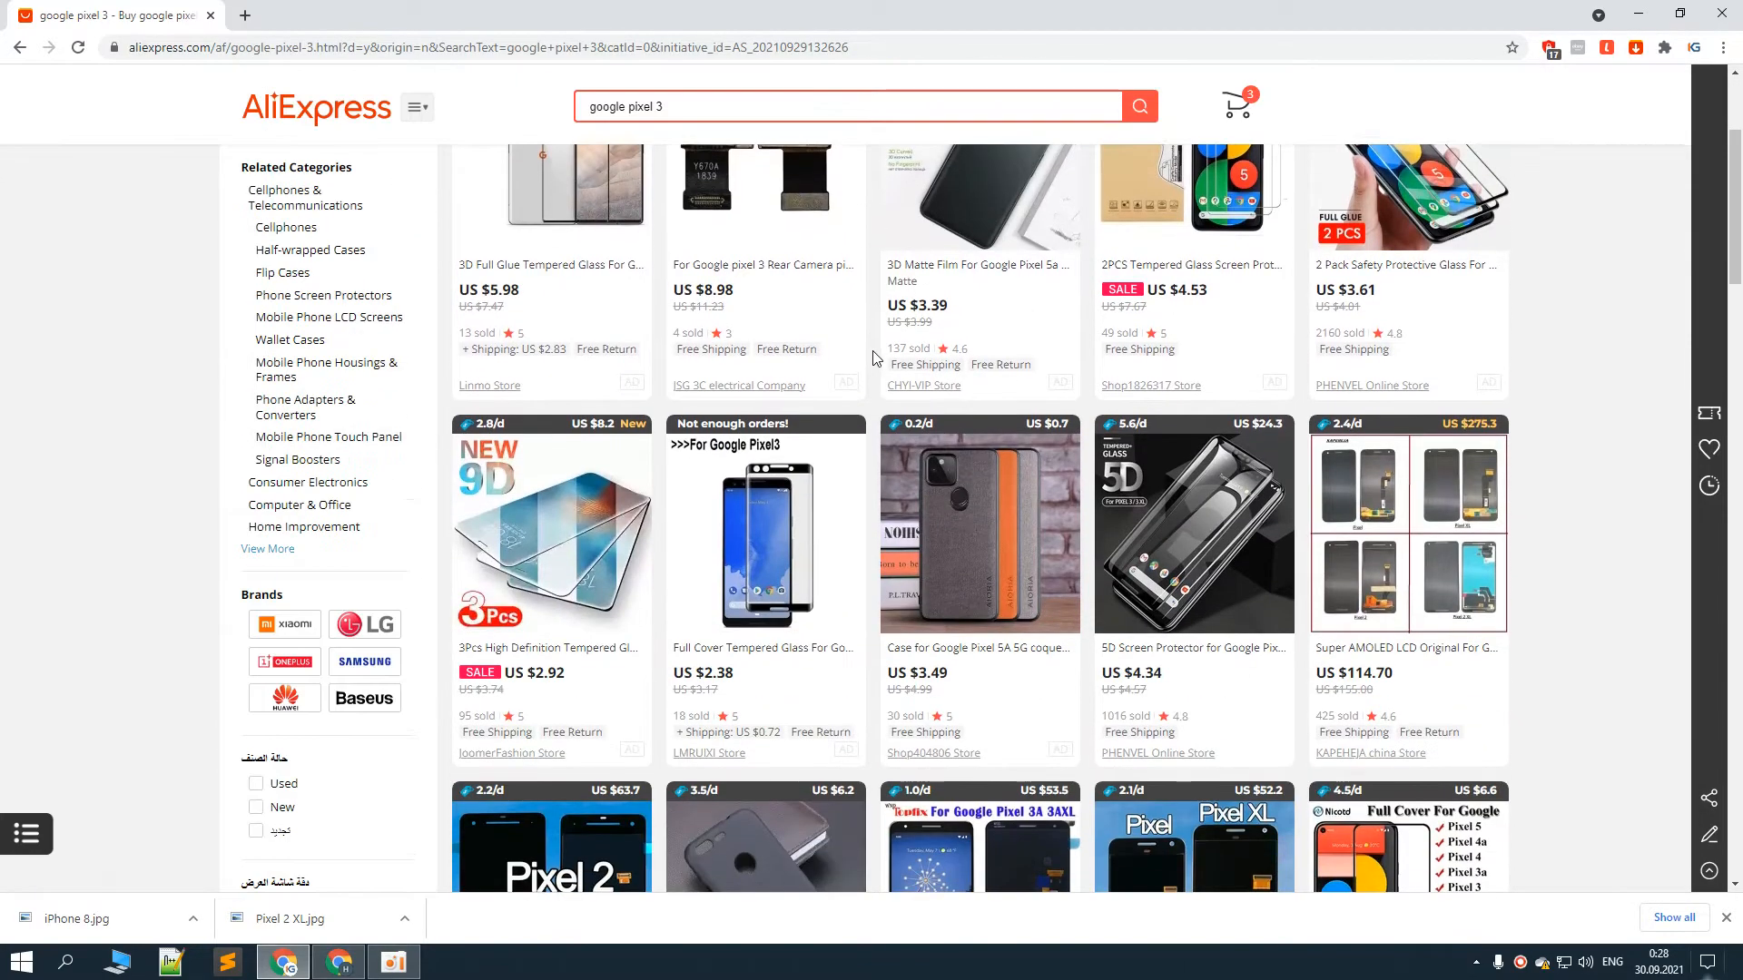
{"action": "scroll", "coordinate": [873, 351], "scroll_direction": "up", "scroll_amount": 3}
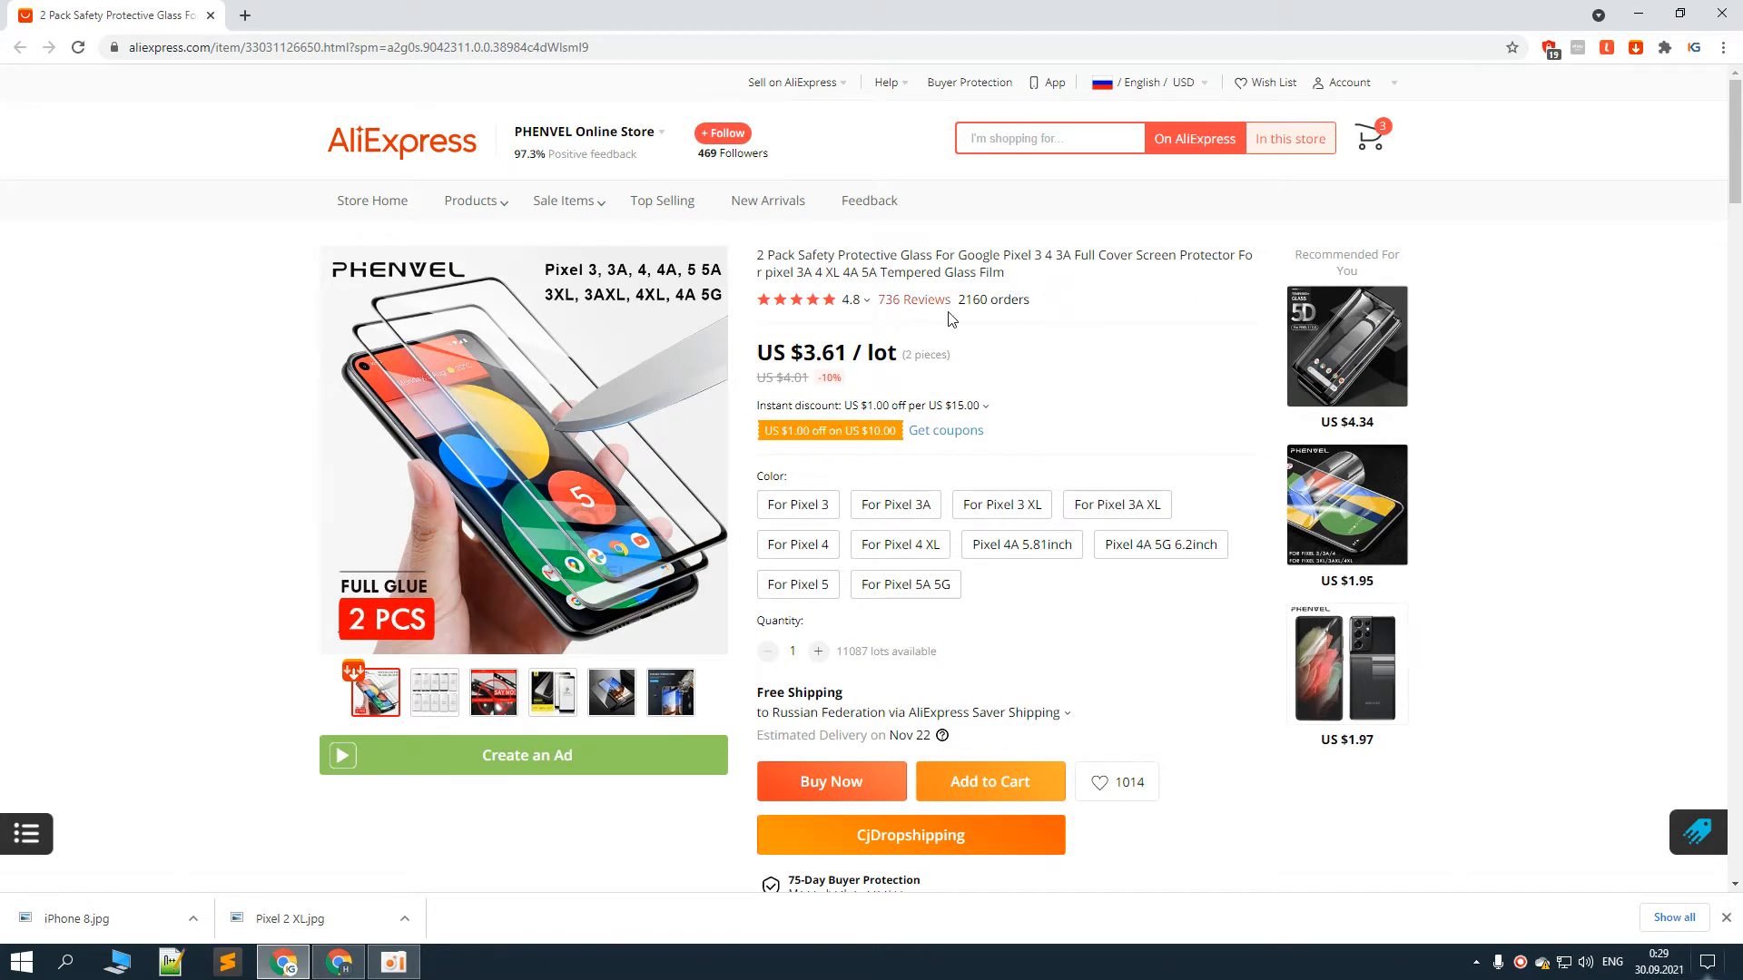
Examine the PHENVEL store's positive feedback, detailed seller ratings and opening date
{"action": "mouse_move", "coordinate": [524, 146]}
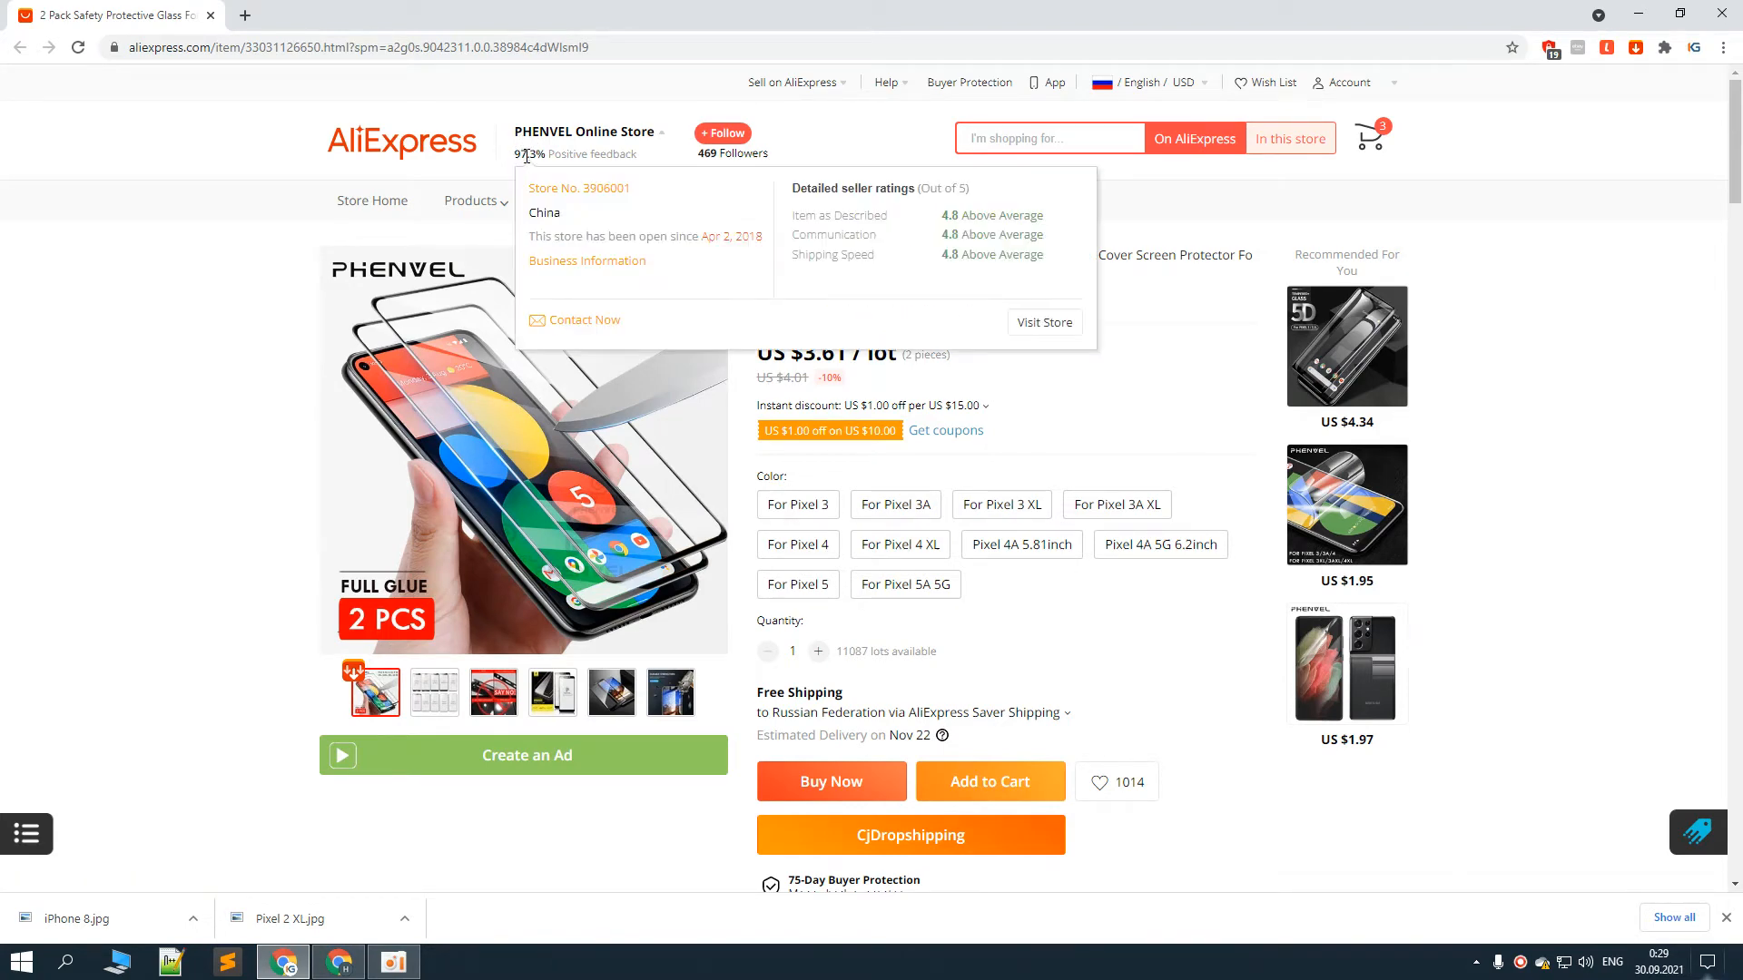
{"action": "double_click", "coordinate": [568, 156]}
{"action": "left_click", "coordinate": [619, 155]}
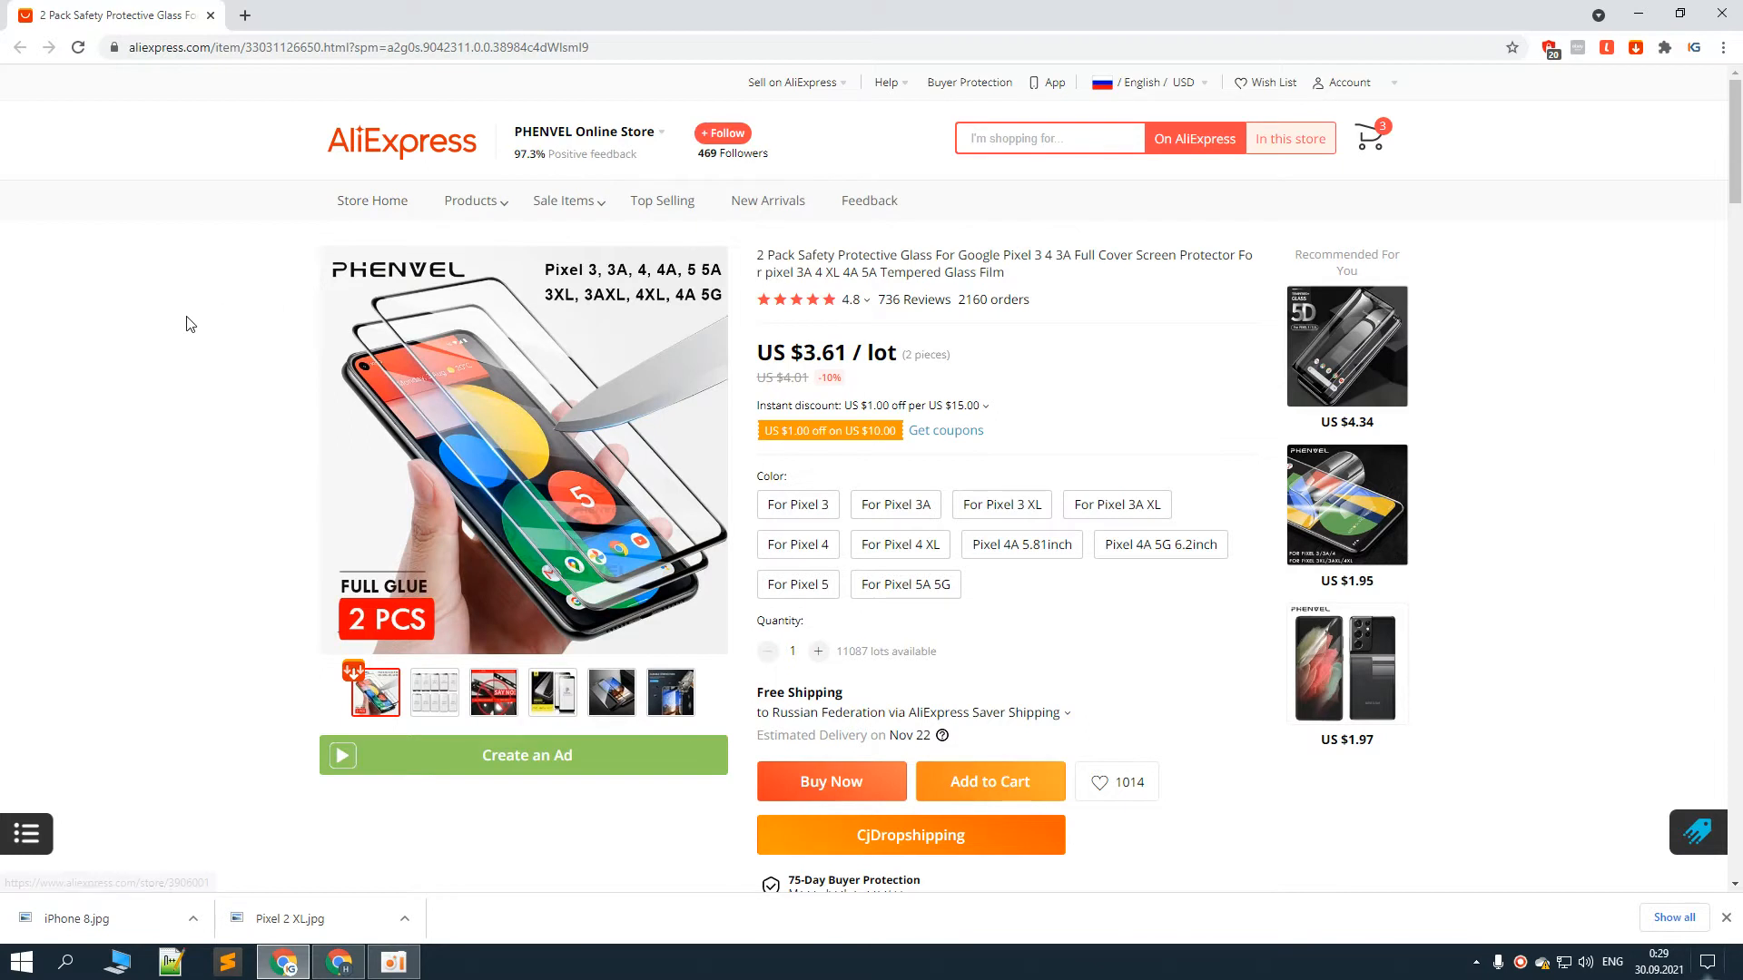
{"action": "mouse_move", "coordinate": [581, 212]}
{"action": "mouse_move", "coordinate": [599, 159]}
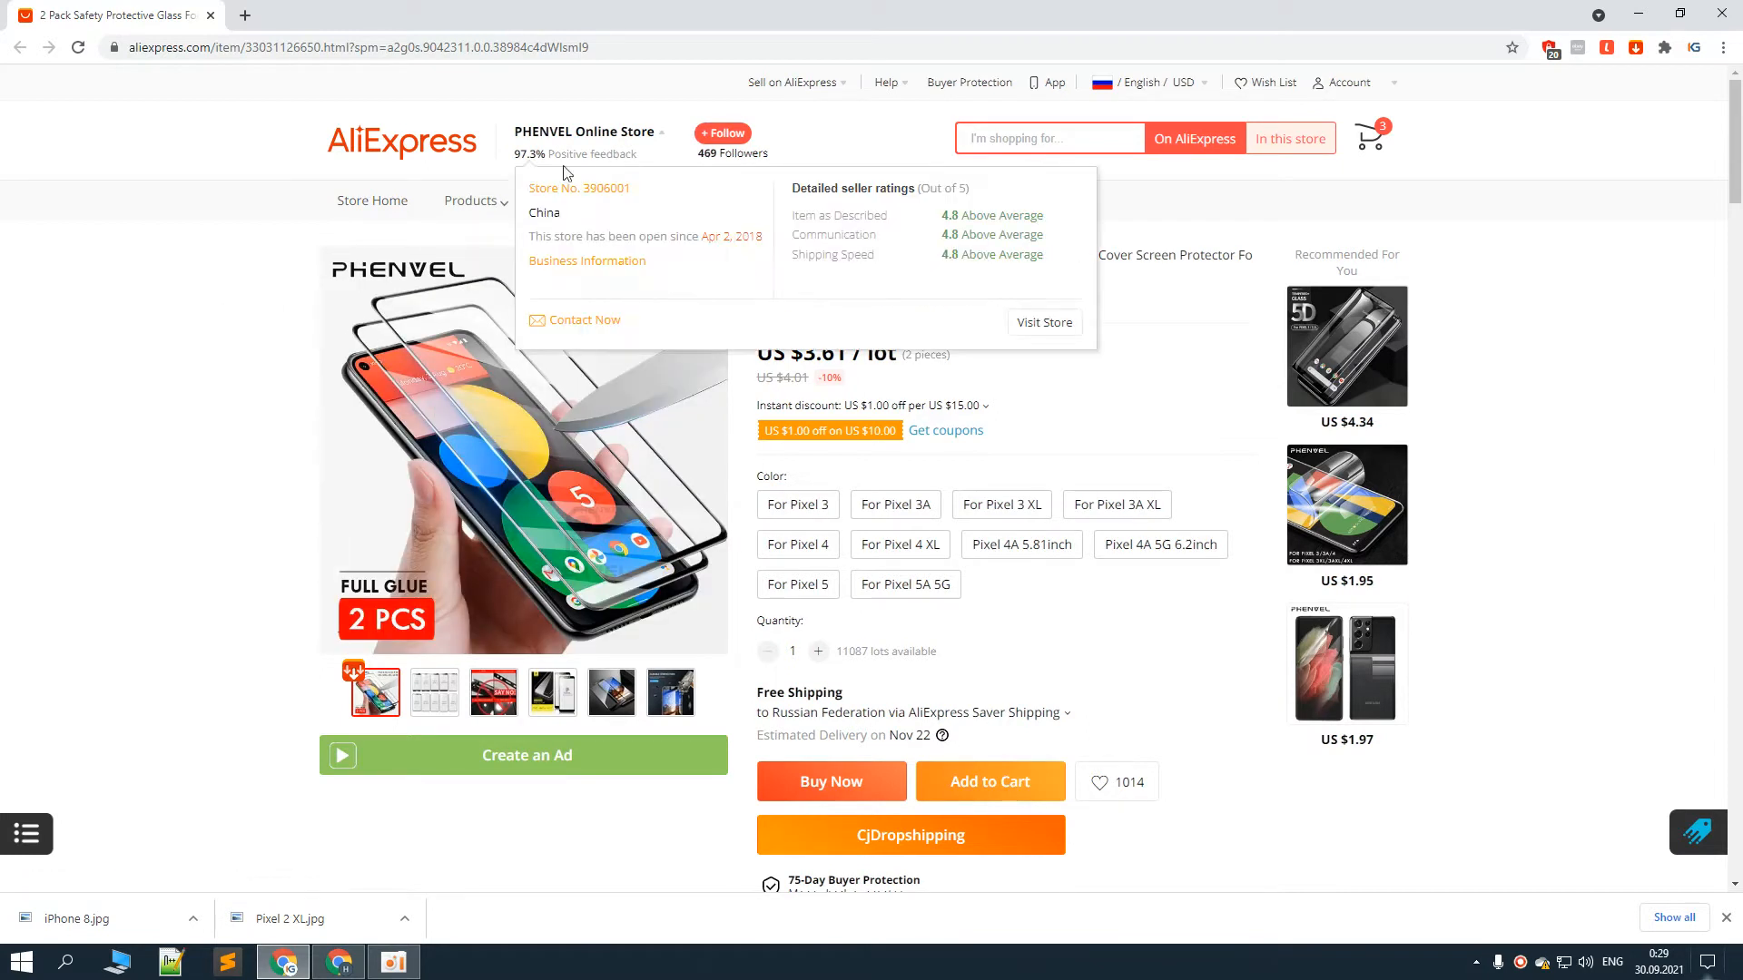
{"action": "left_click_drag", "start_coordinate": [779, 156], "coordinate": [725, 155]}
{"action": "left_click", "coordinate": [815, 154]}
{"action": "mouse_move", "coordinate": [597, 153]}
{"action": "left_click_drag", "start_coordinate": [532, 238], "coordinate": [751, 236]}
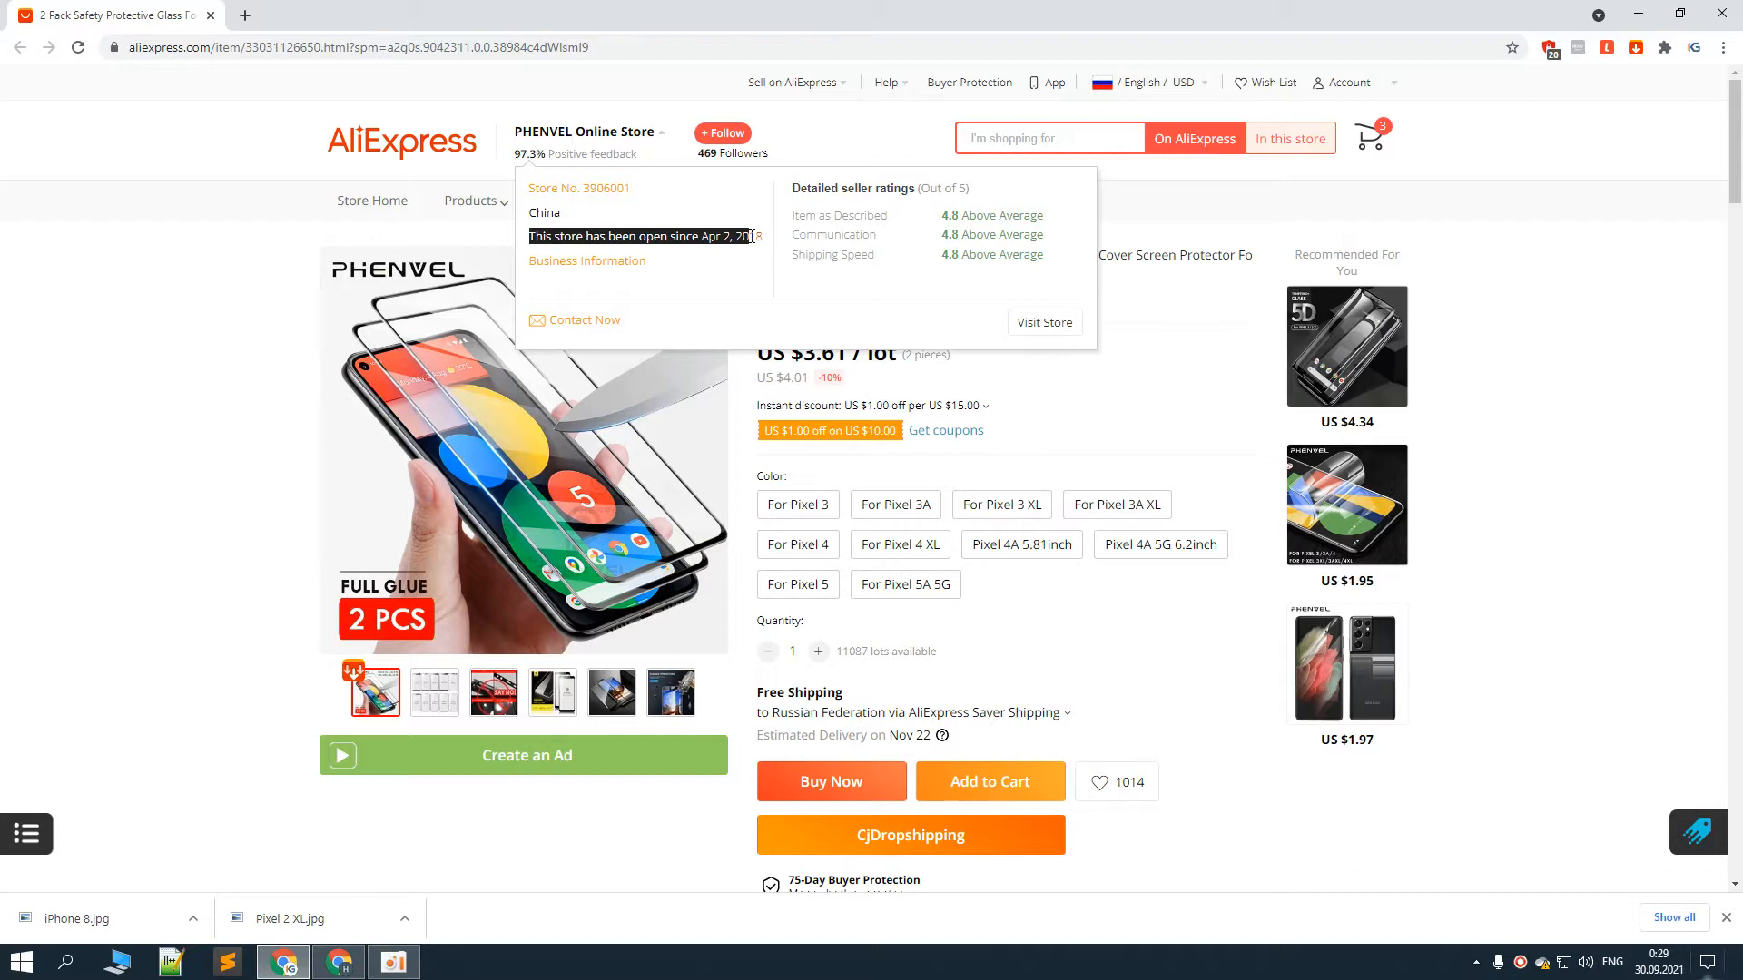
{"action": "left_click", "coordinate": [761, 236]}
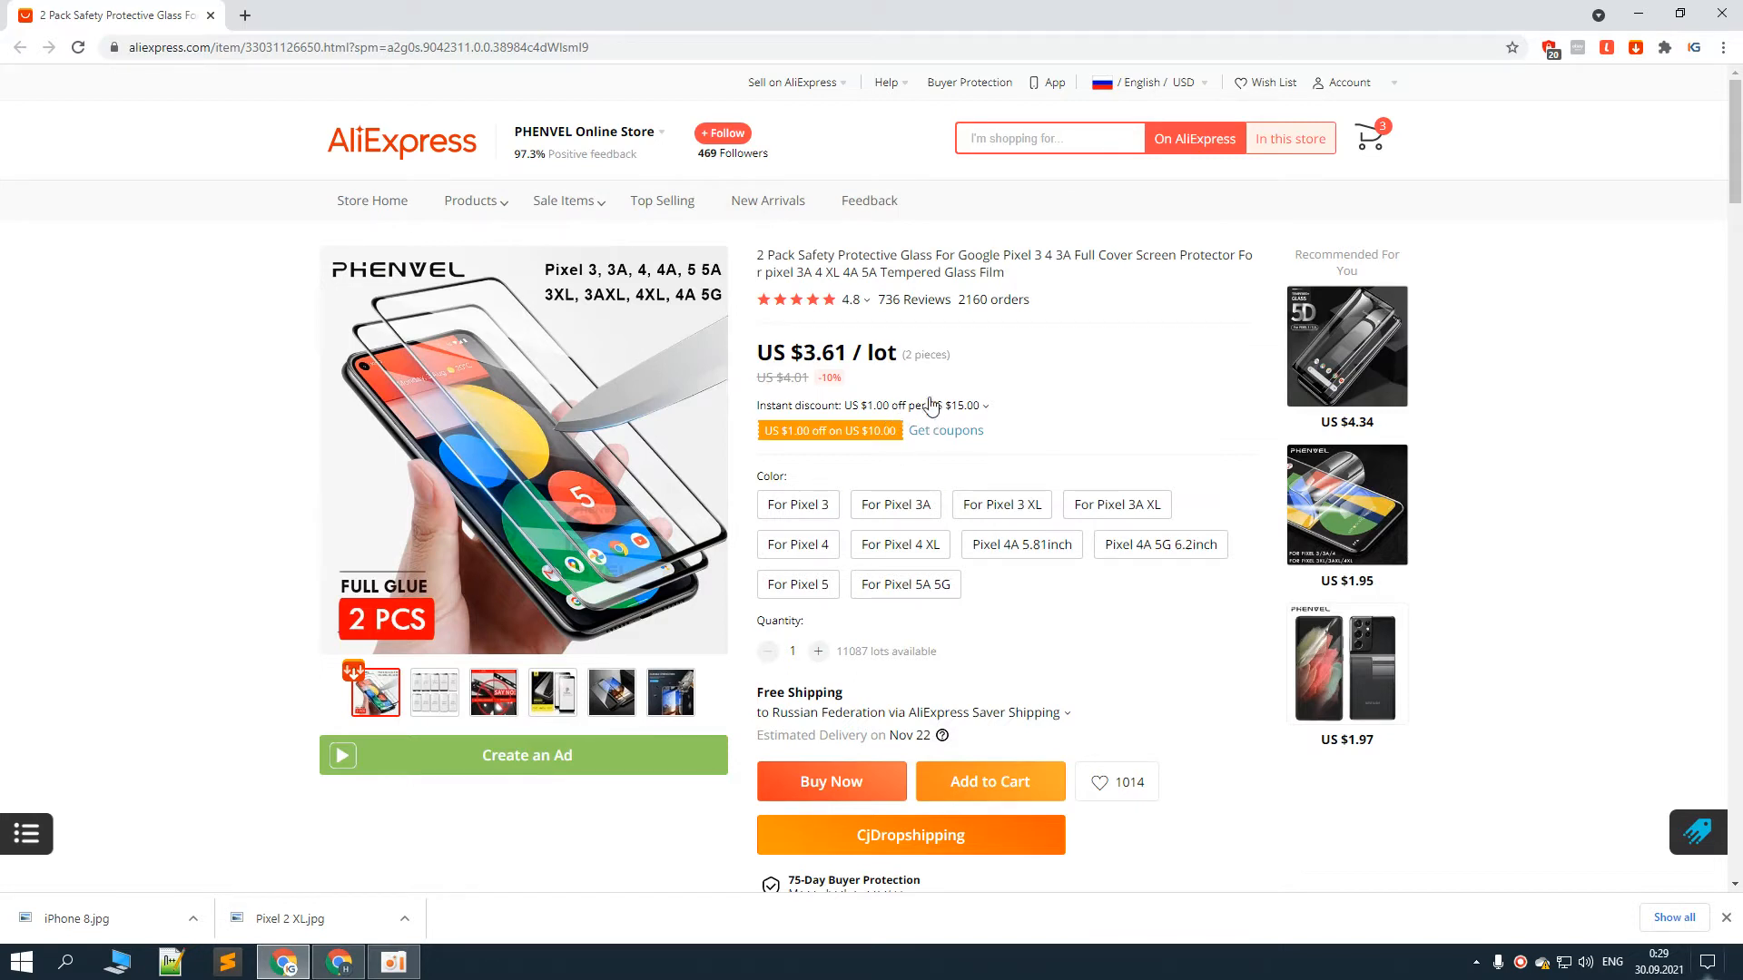
Close the downloads bar and copy the full title of the 2 Pack Safety Protective Glass product
{"action": "left_click", "coordinate": [1726, 919]}
{"action": "key", "text": "alt+Tab"}
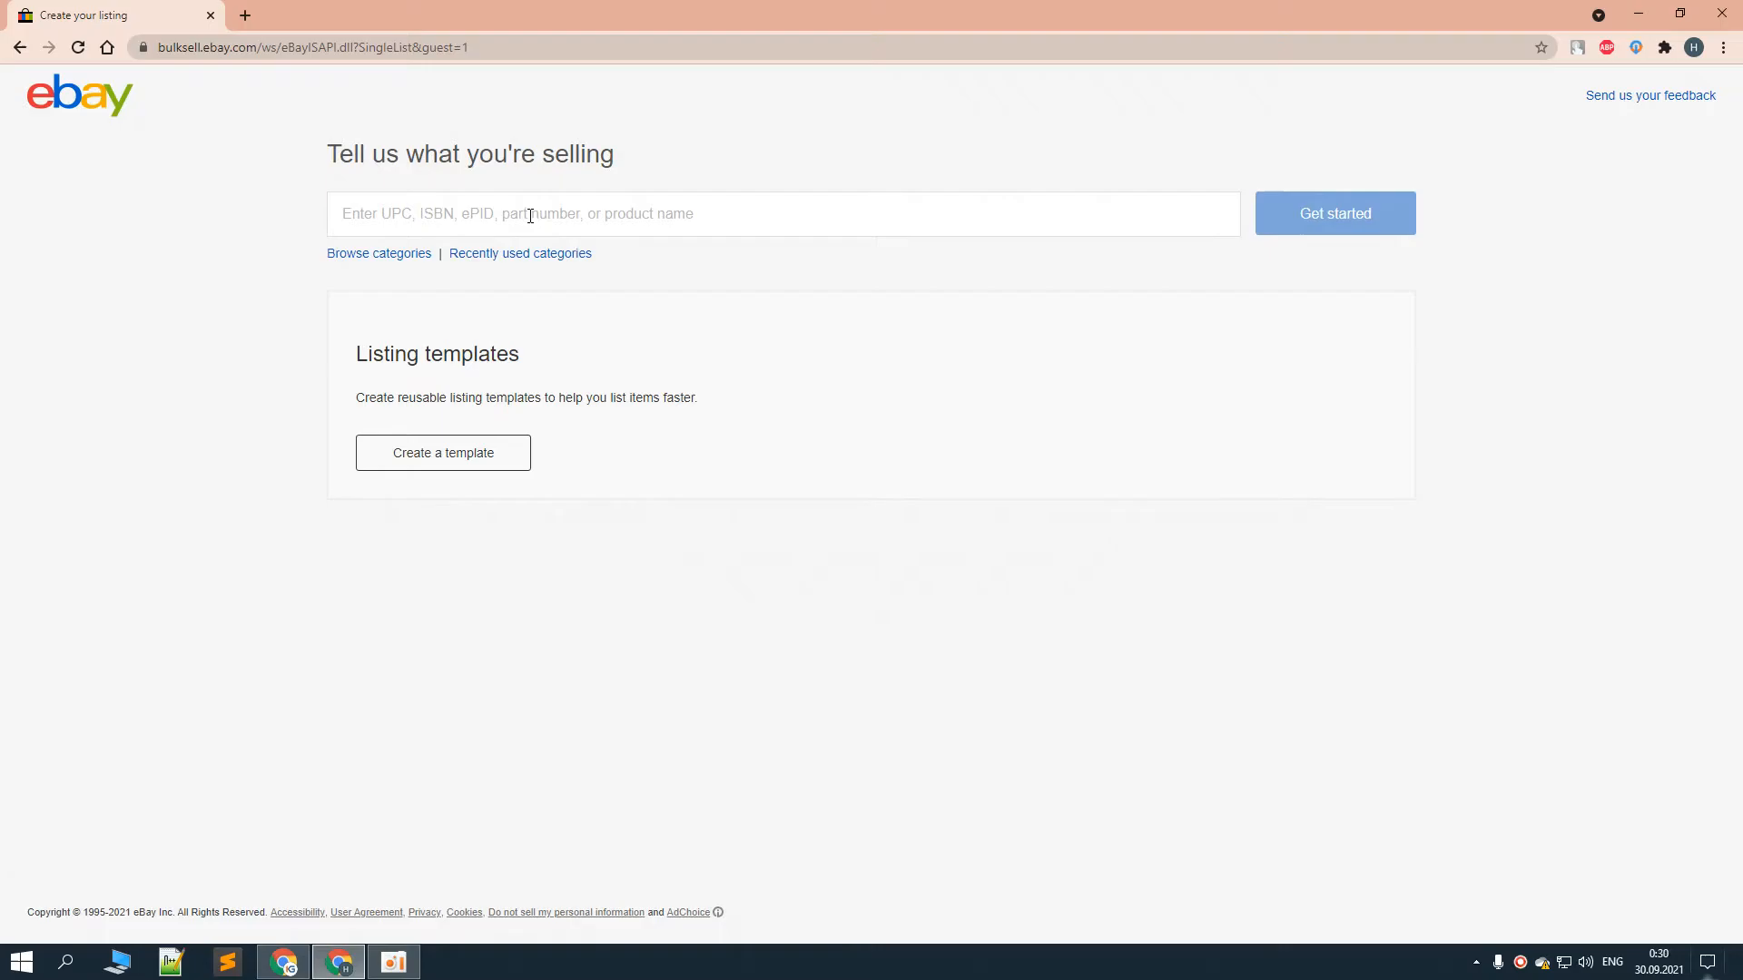
{"action": "key", "text": "alt+Tab"}
{"action": "double_click", "coordinate": [781, 254]}
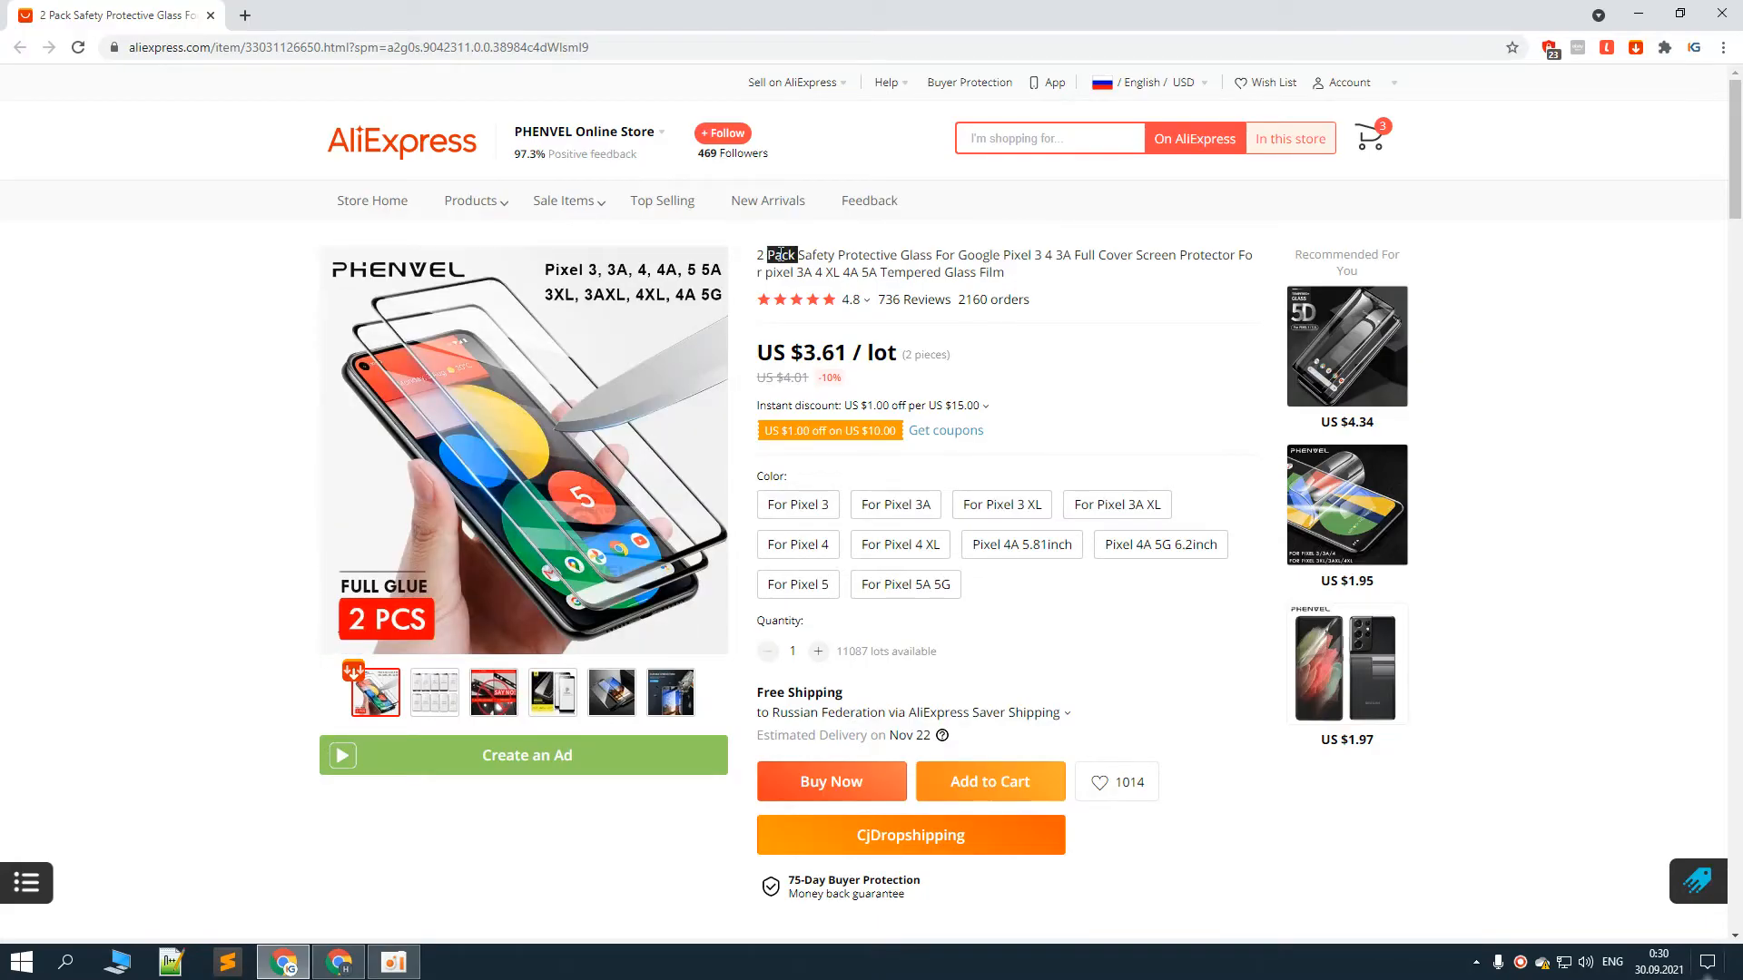
{"action": "triple_click", "coordinate": [782, 254]}
Switch to eBay and start the listing with the copied product title in the Screen Protectors category, without selecting a catalog product
{"action": "key", "text": "alt+Tab"}
{"action": "left_click", "coordinate": [555, 221]}
{"action": "type", "text": "2 Pack Safety Protective Glass For Google Pixel 3 4 3A Full Cover Screen Protector For pixel 3A 4 XL"}
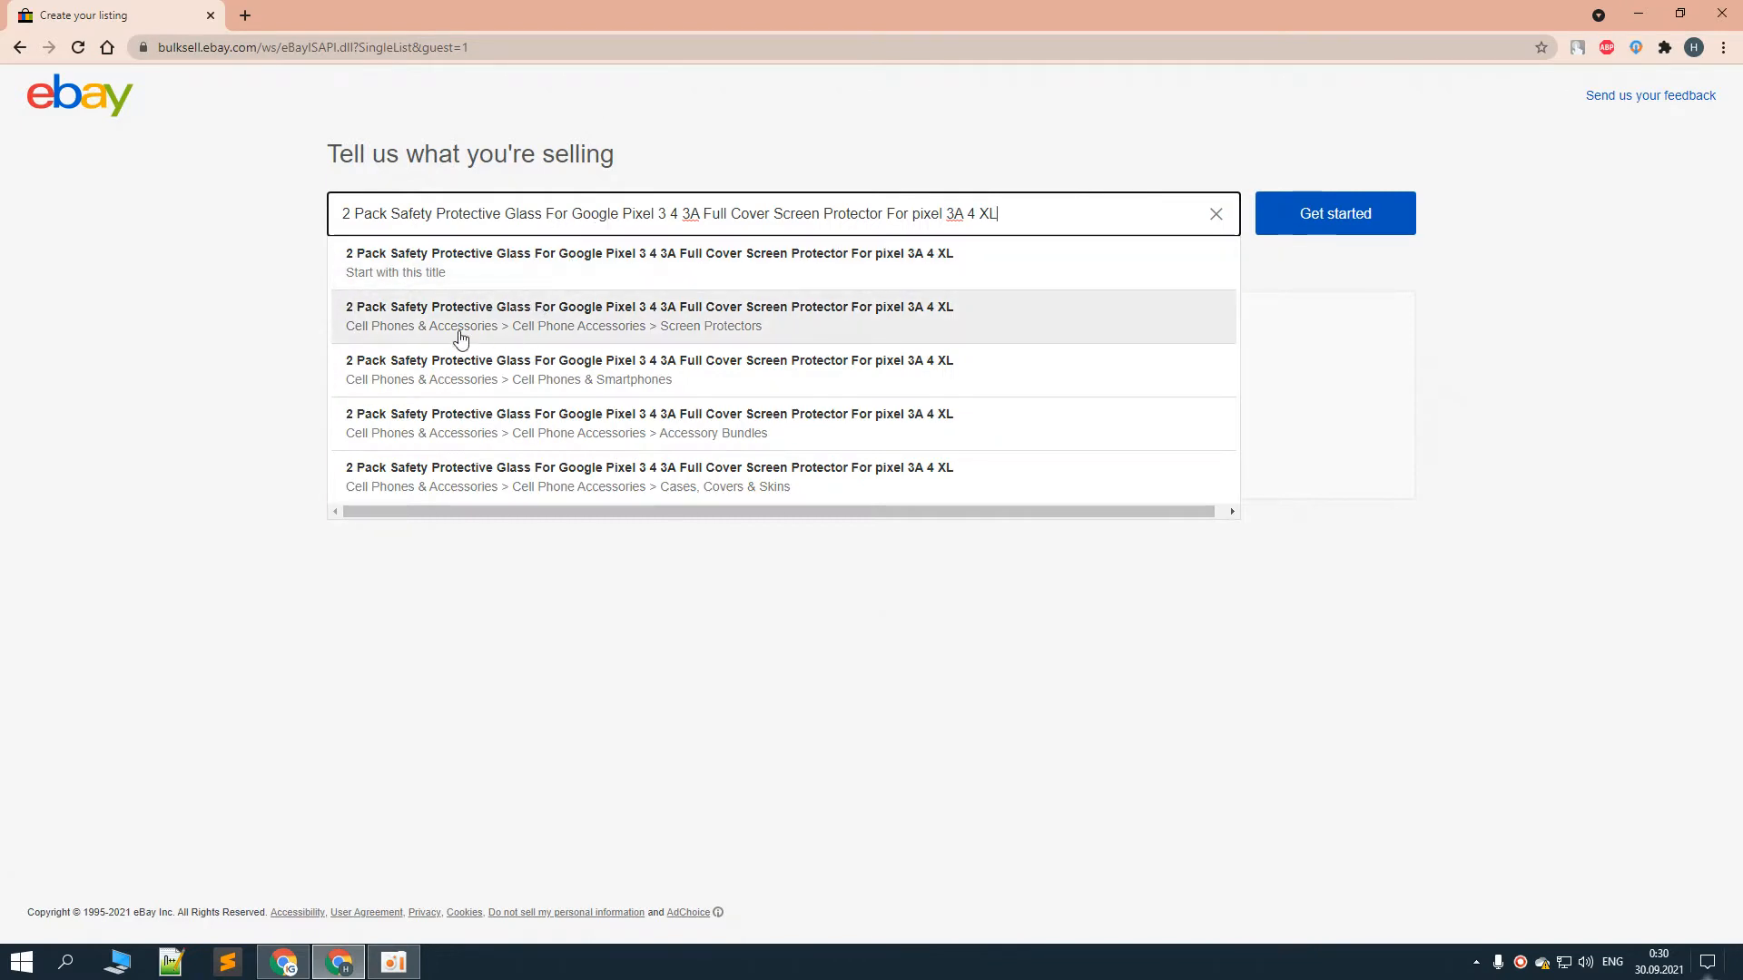
{"action": "left_click", "coordinate": [673, 326]}
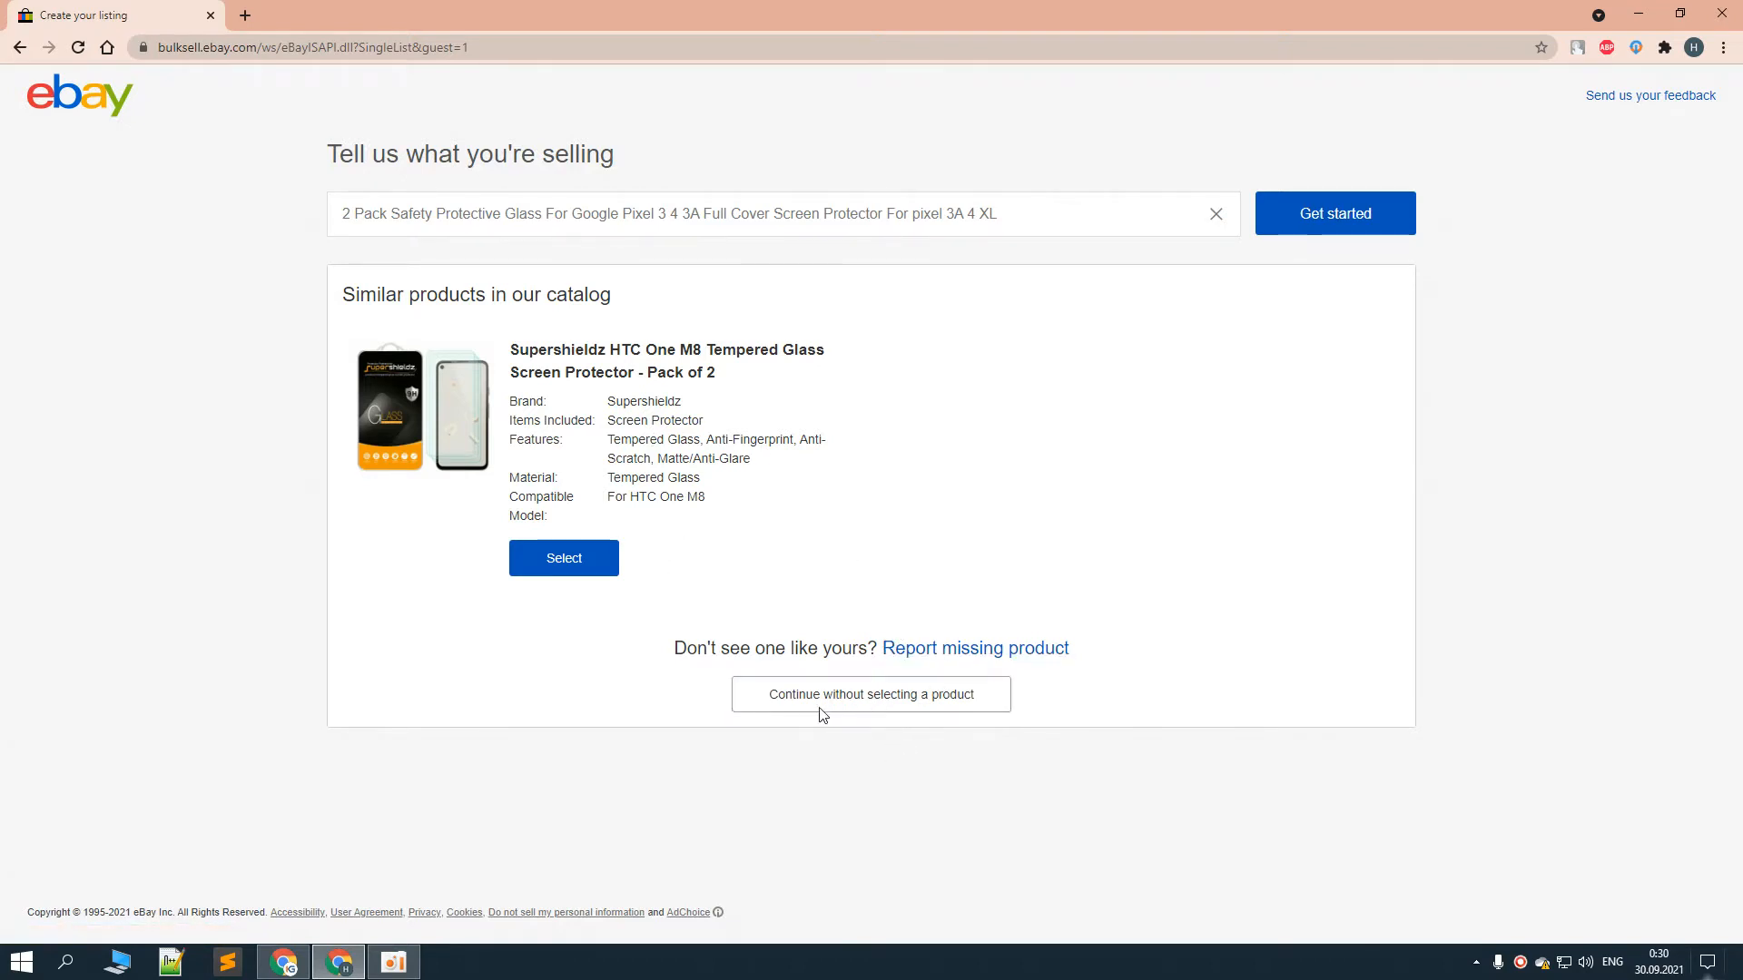
{"action": "left_click", "coordinate": [879, 699]}
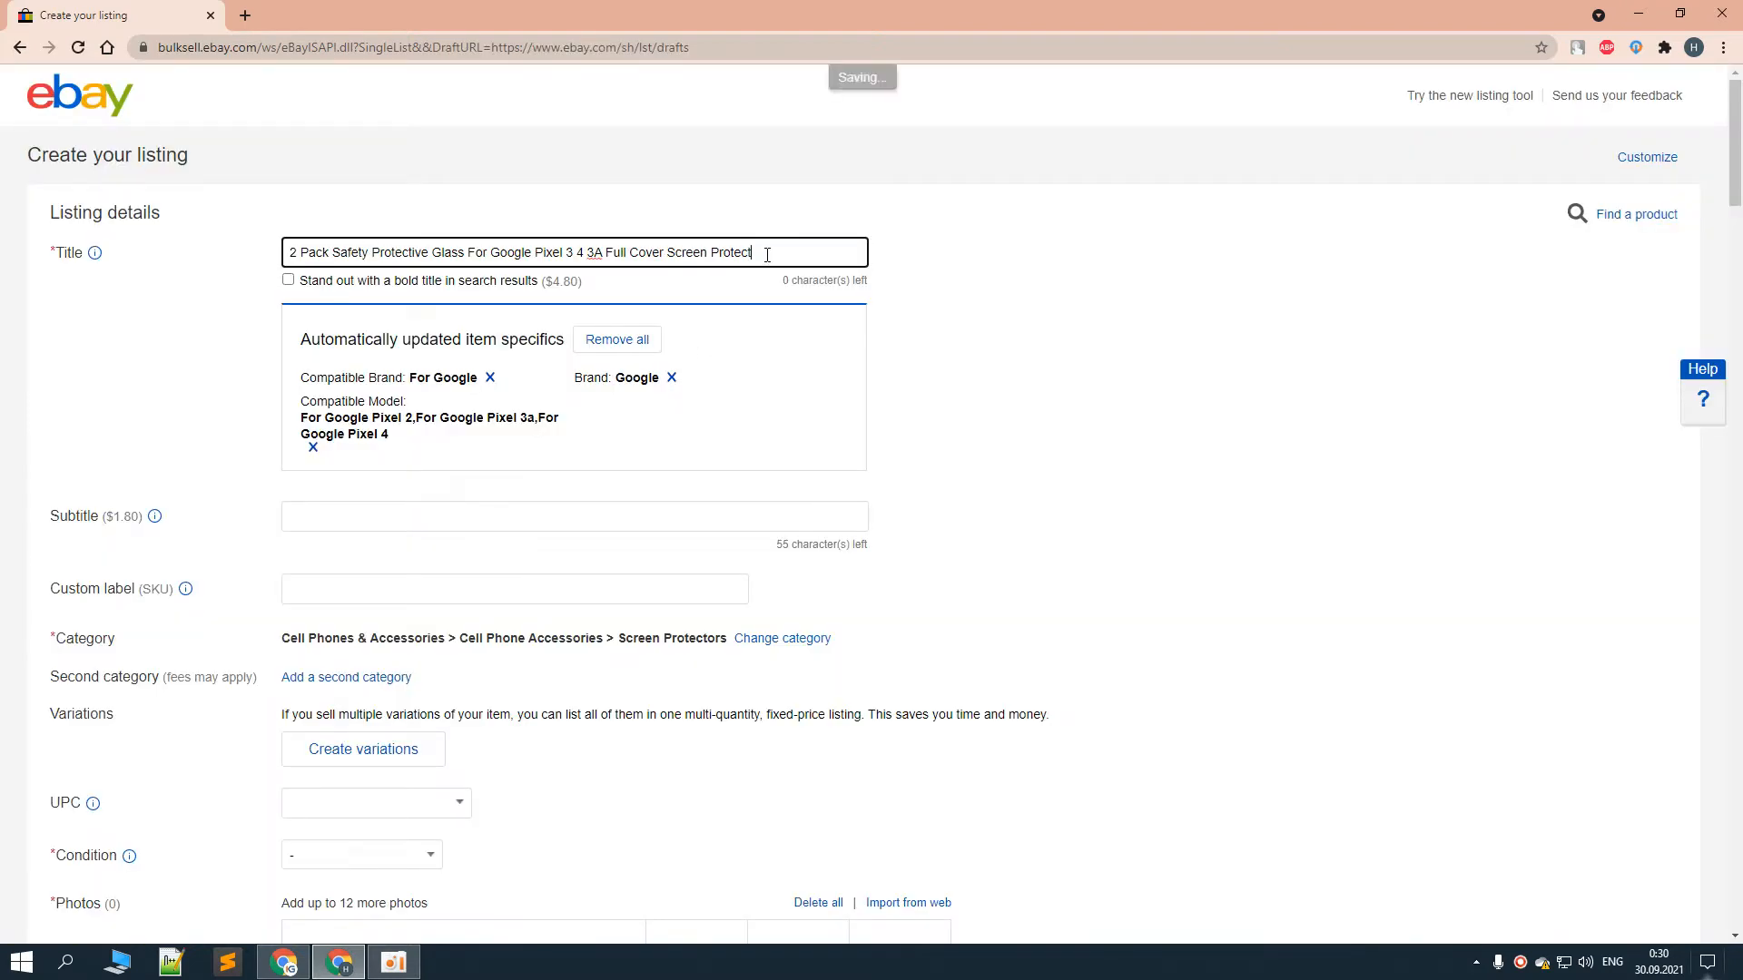
Rearrange the listing title so that "Google Pixel" comes directly after "2 Pack"
{"action": "left_click_drag", "start_coordinate": [768, 254], "coordinate": [273, 250]}
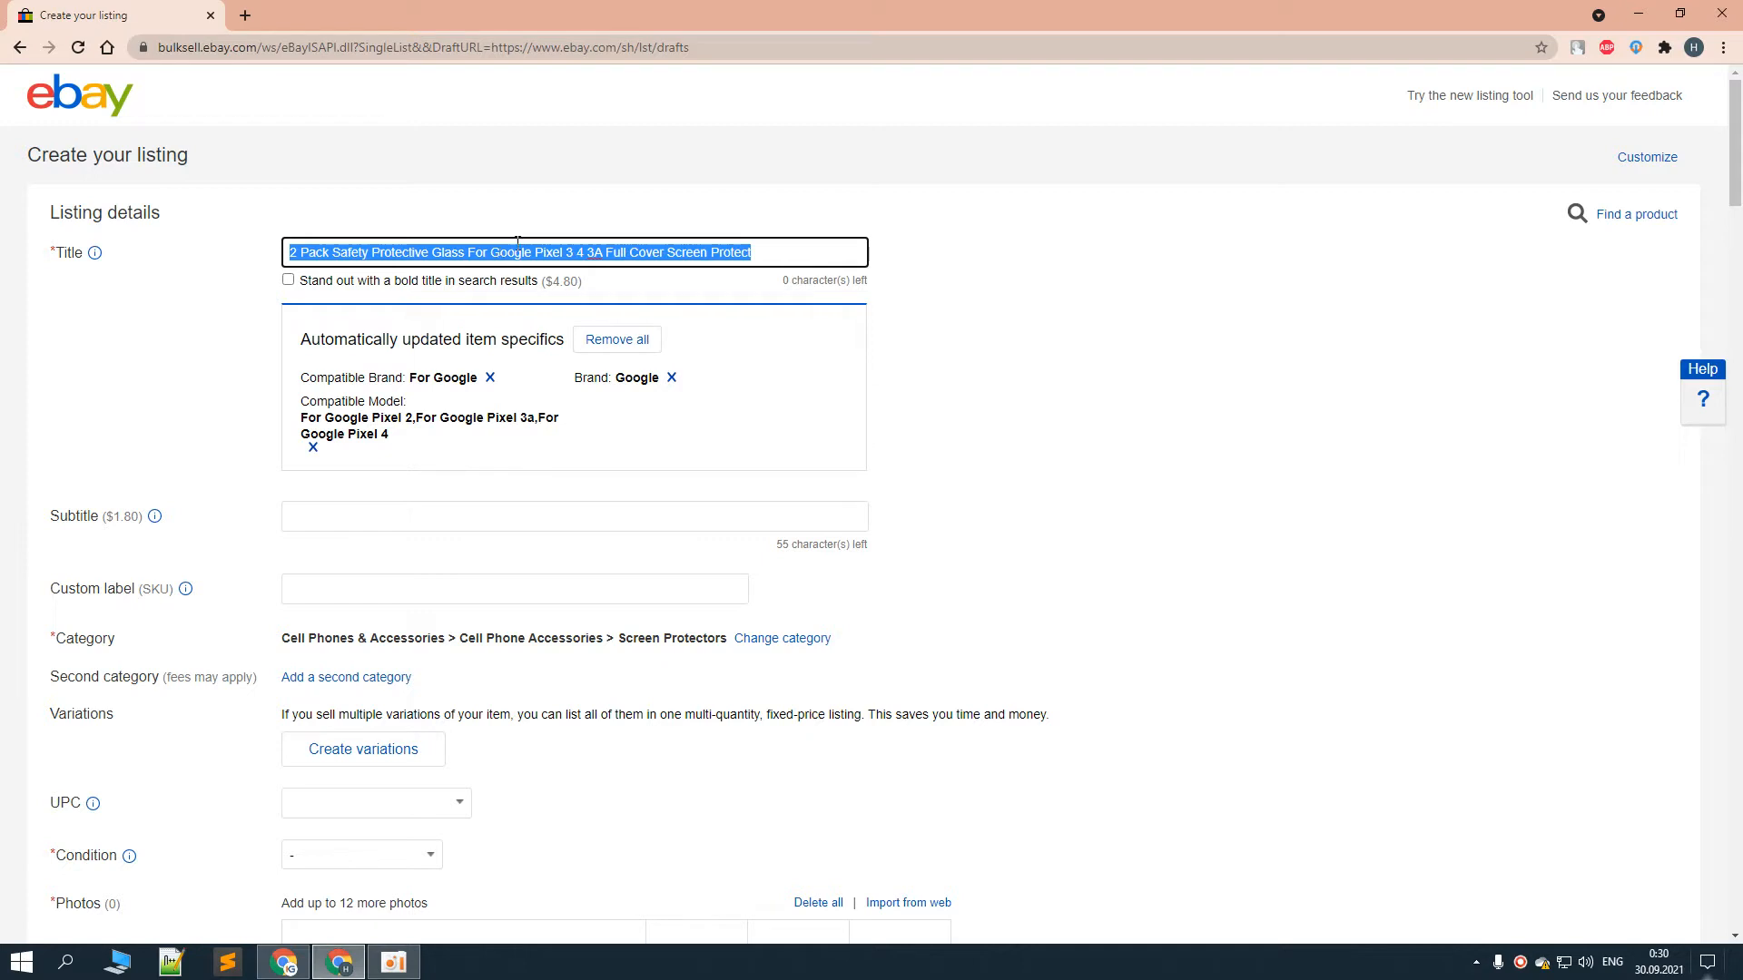
{"action": "left_click", "coordinate": [810, 242]}
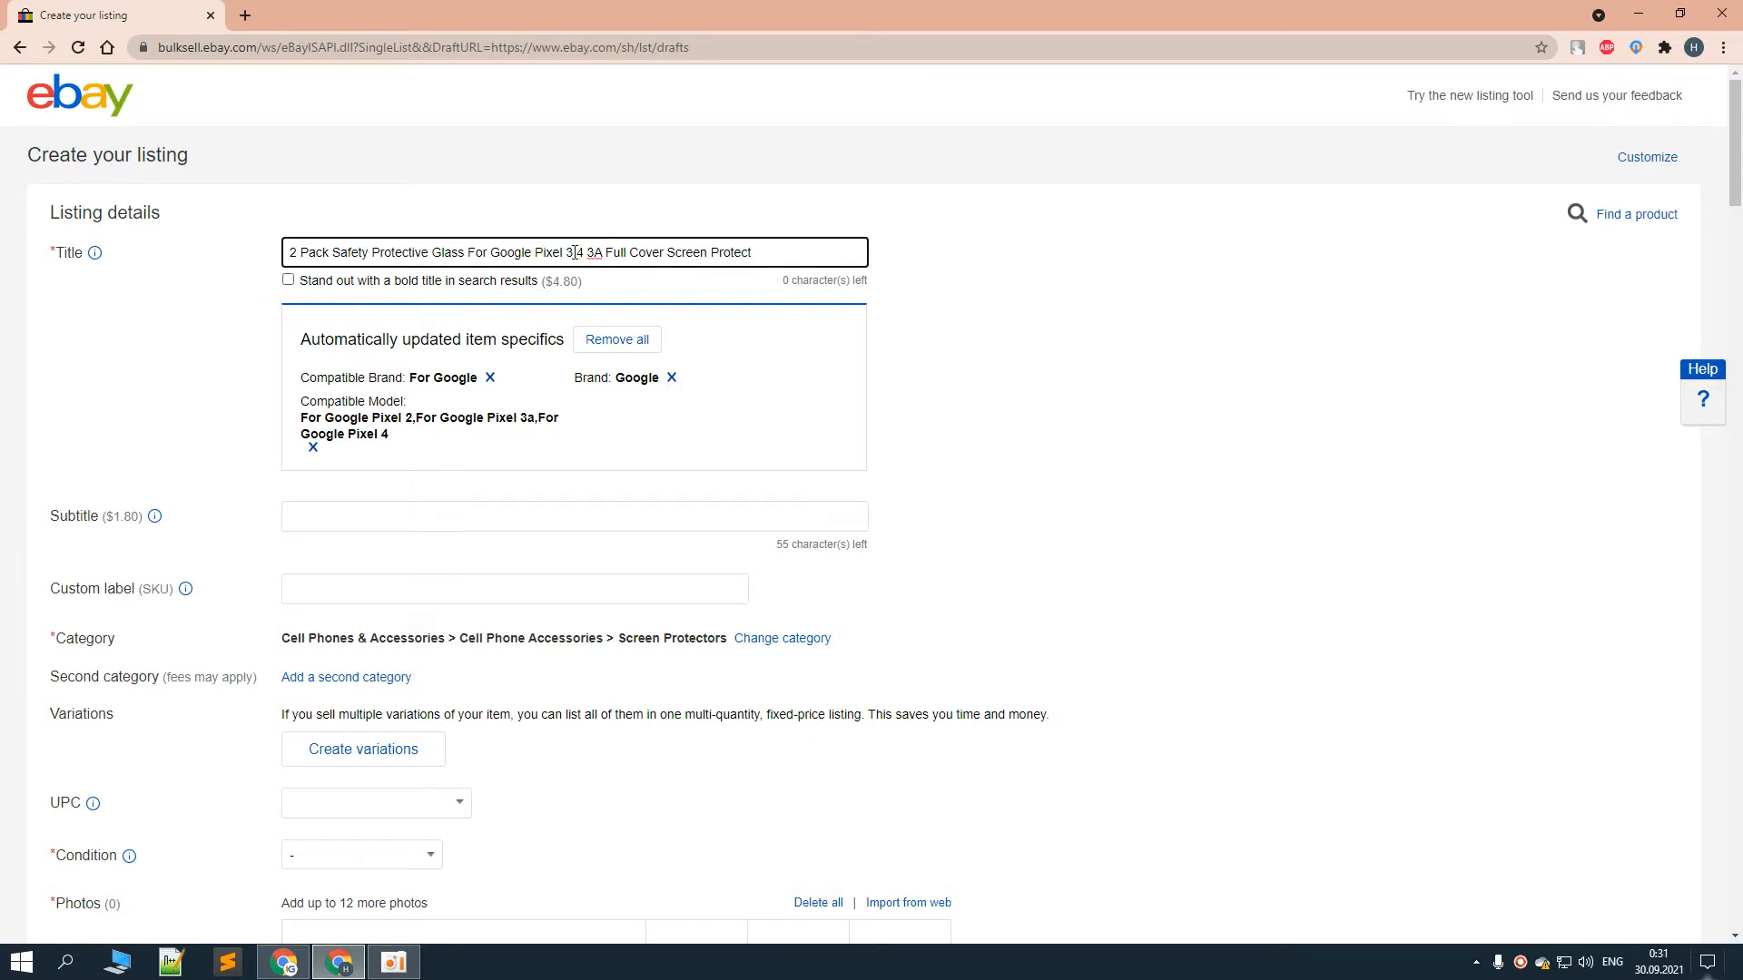
{"action": "left_click", "coordinate": [725, 252]}
{"action": "key", "text": "ctrl+shift+Right"}
{"action": "key", "text": "ctrl+shift+Right"}
{"action": "key", "text": "BackSpace"}
{"action": "key", "text": "ctrl+z"}
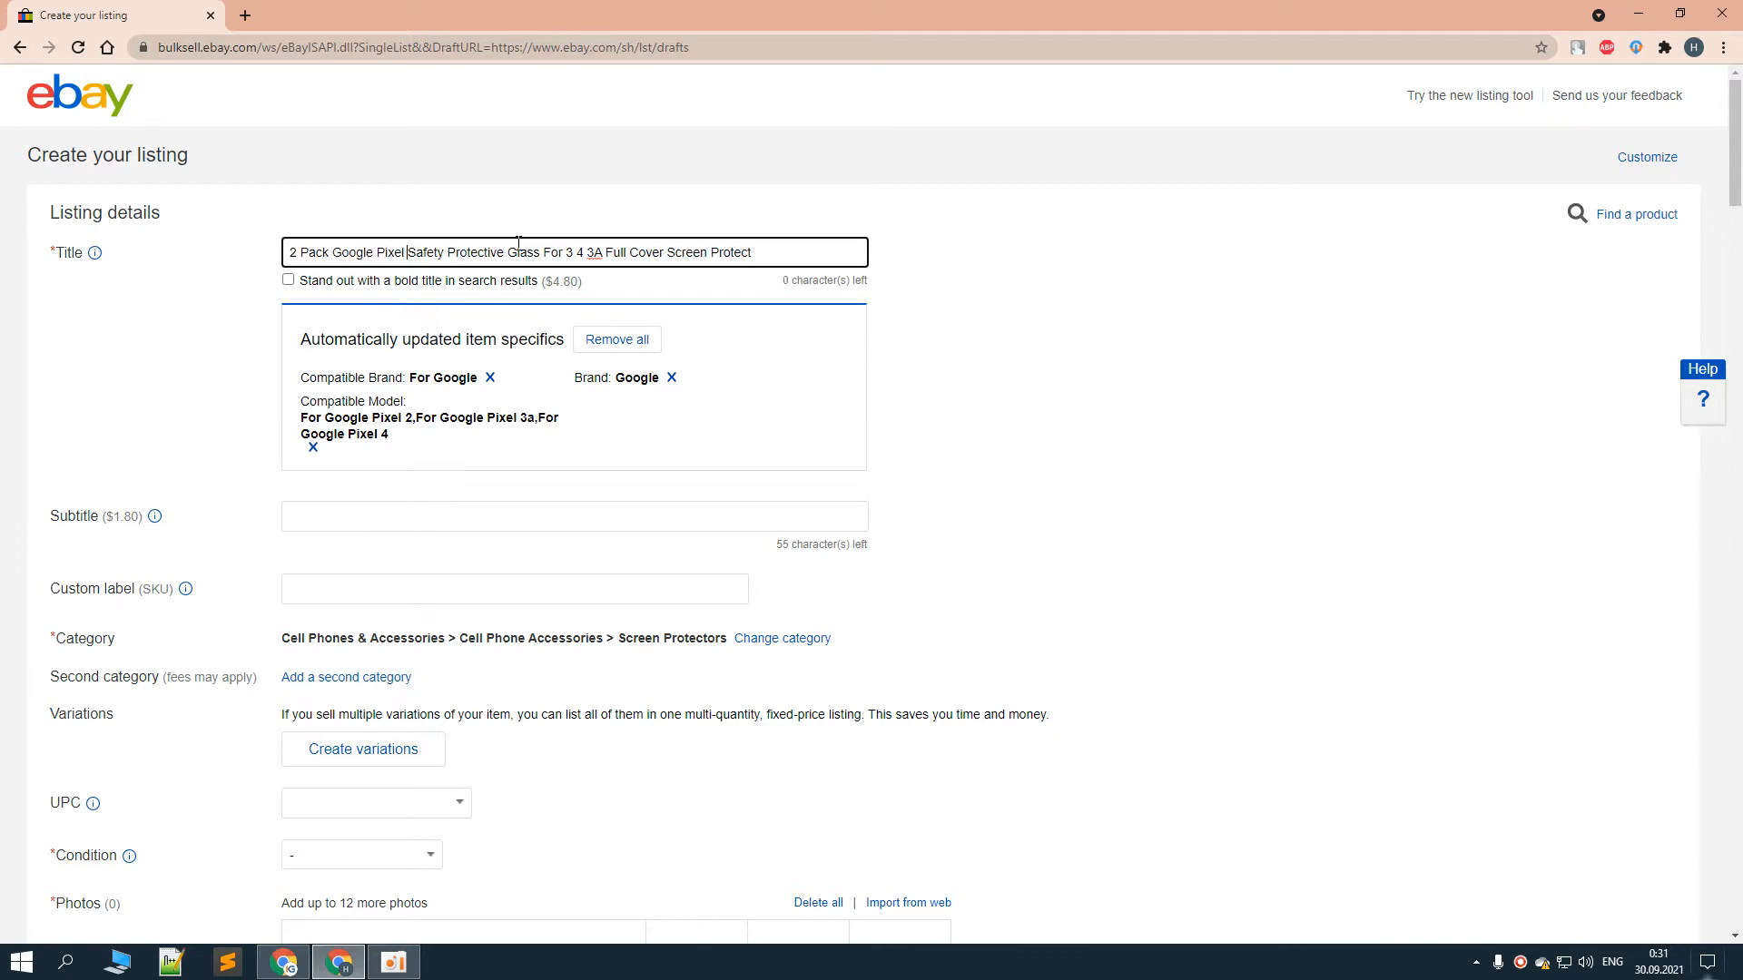
Move the word "Glass" in the listing title to directly after "Google Pixel"
{"action": "key", "text": "ctrl+shift+Right"}
{"action": "key", "text": "BackSpace"}
{"action": "key", "text": "ctrl+Left"}
{"action": "key", "text": "ctrl+Left"}
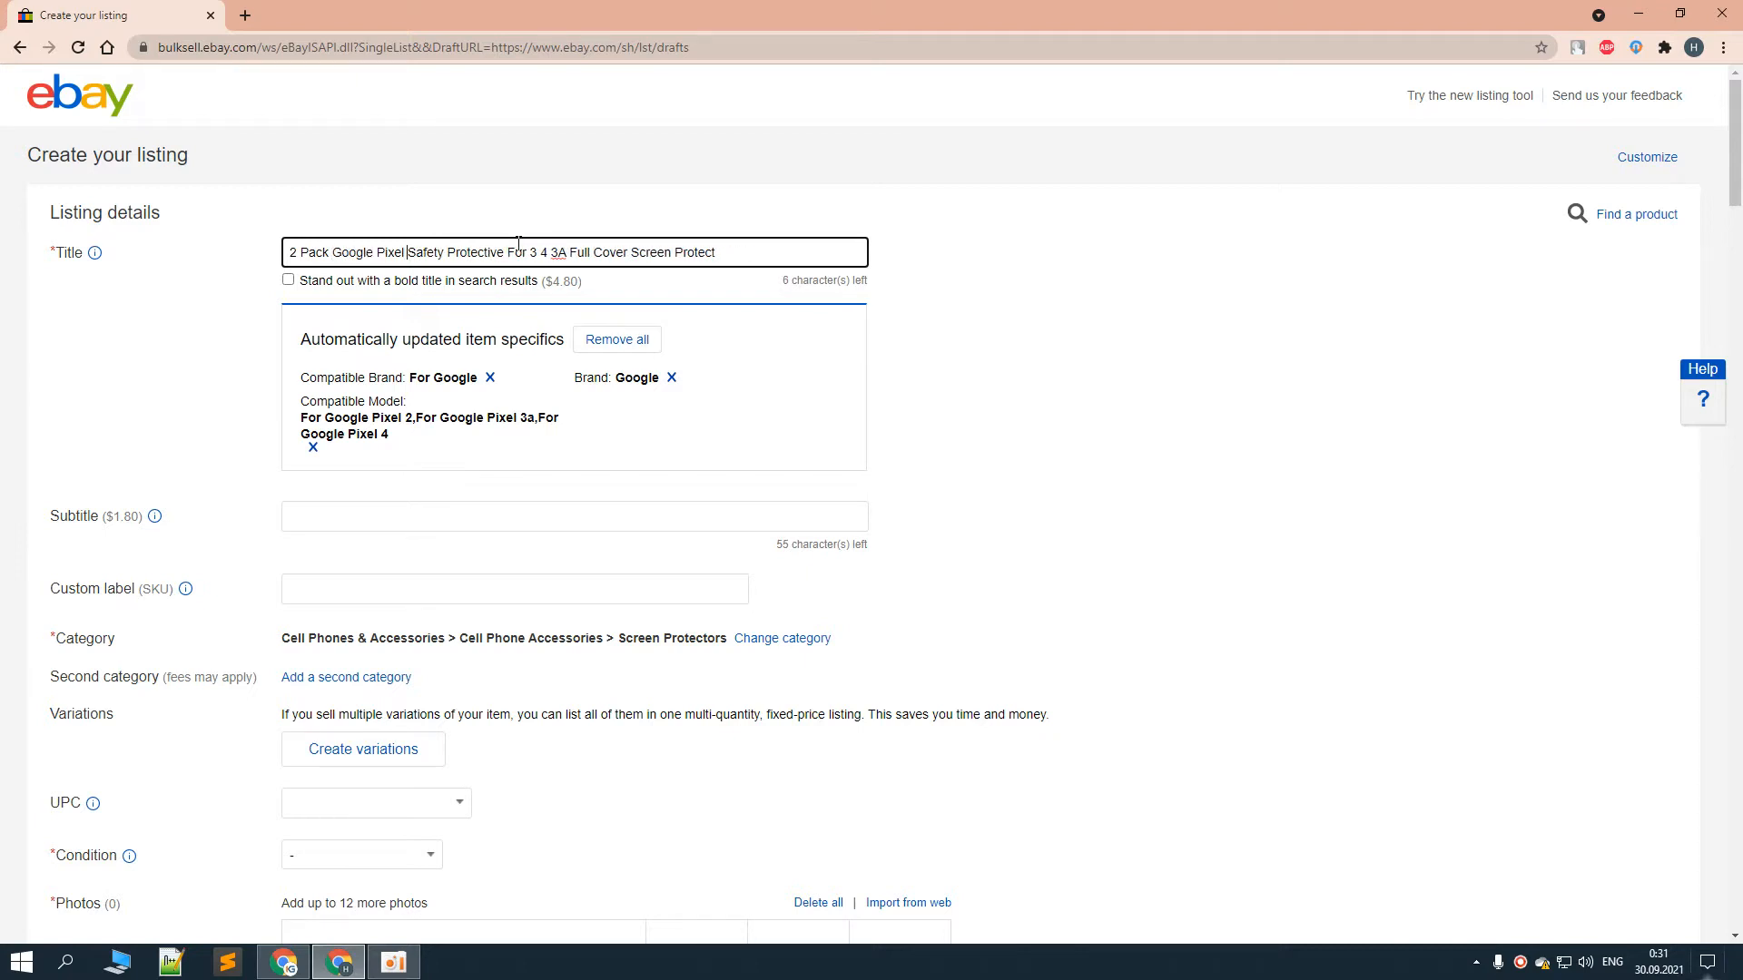
{"action": "type", "text": "Glass"}
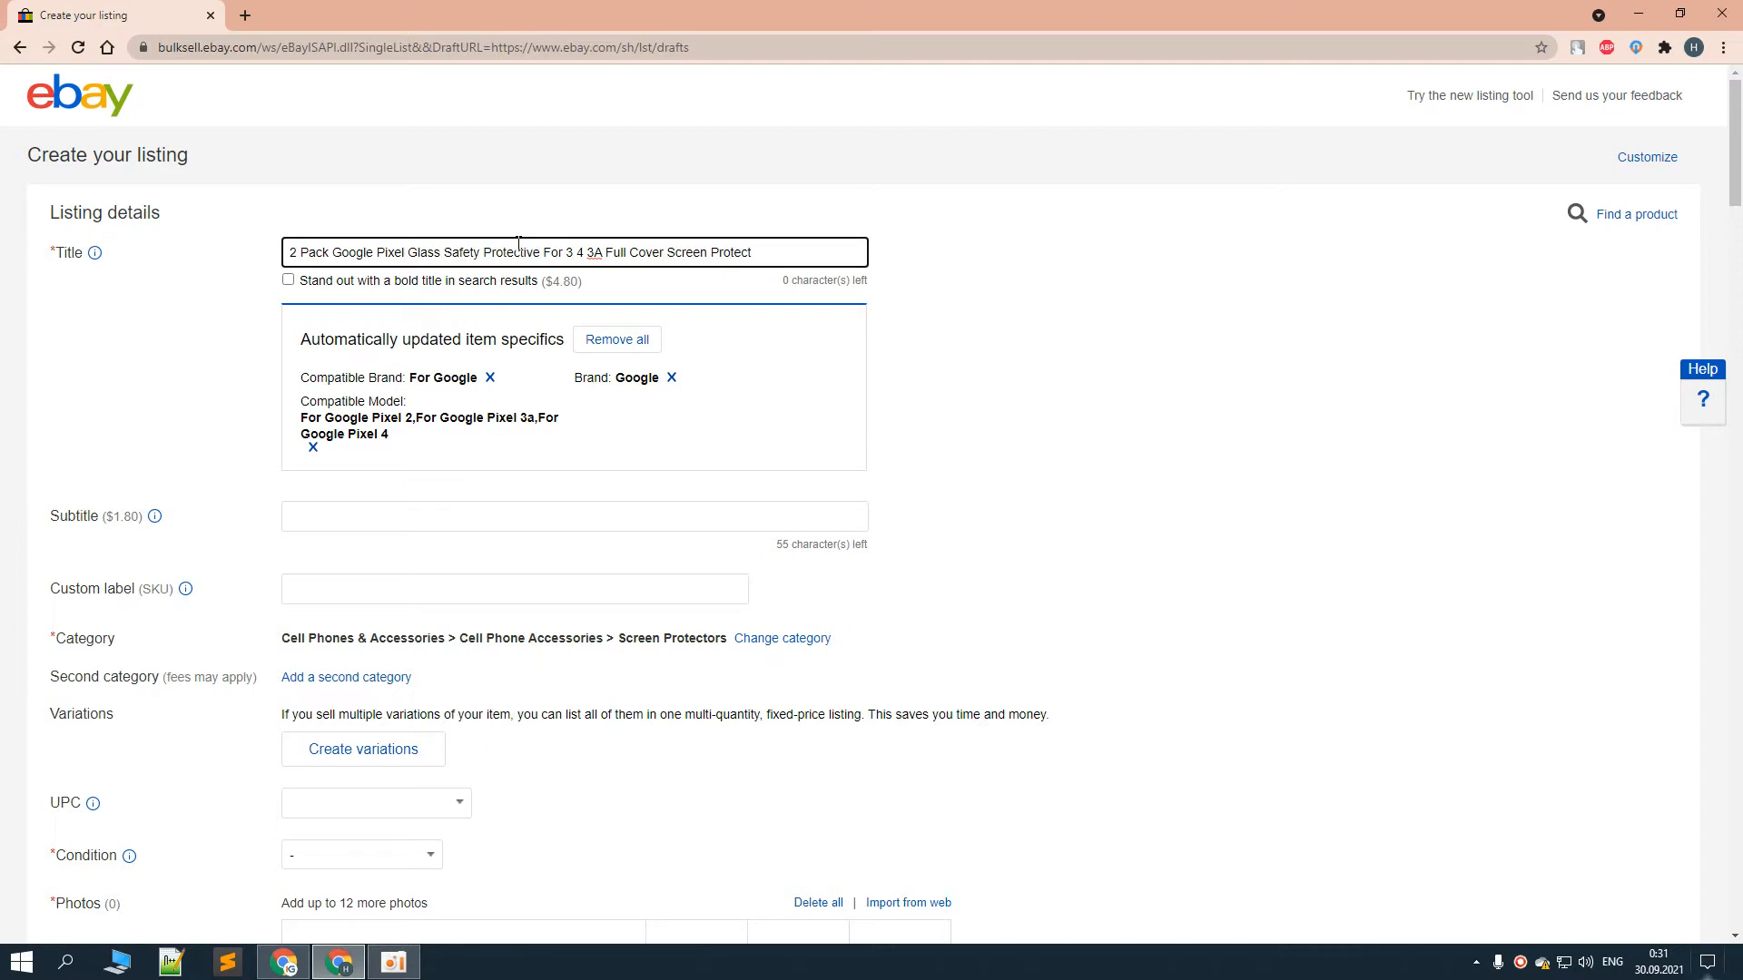
Edit the listing title to read "2 Pack Google Pixel Protective Glass For 3 4 3A Full Best Cover Screen Protect"
{"action": "key", "text": "ctrl+shift+Right"}
{"action": "key", "text": "BackSpace"}
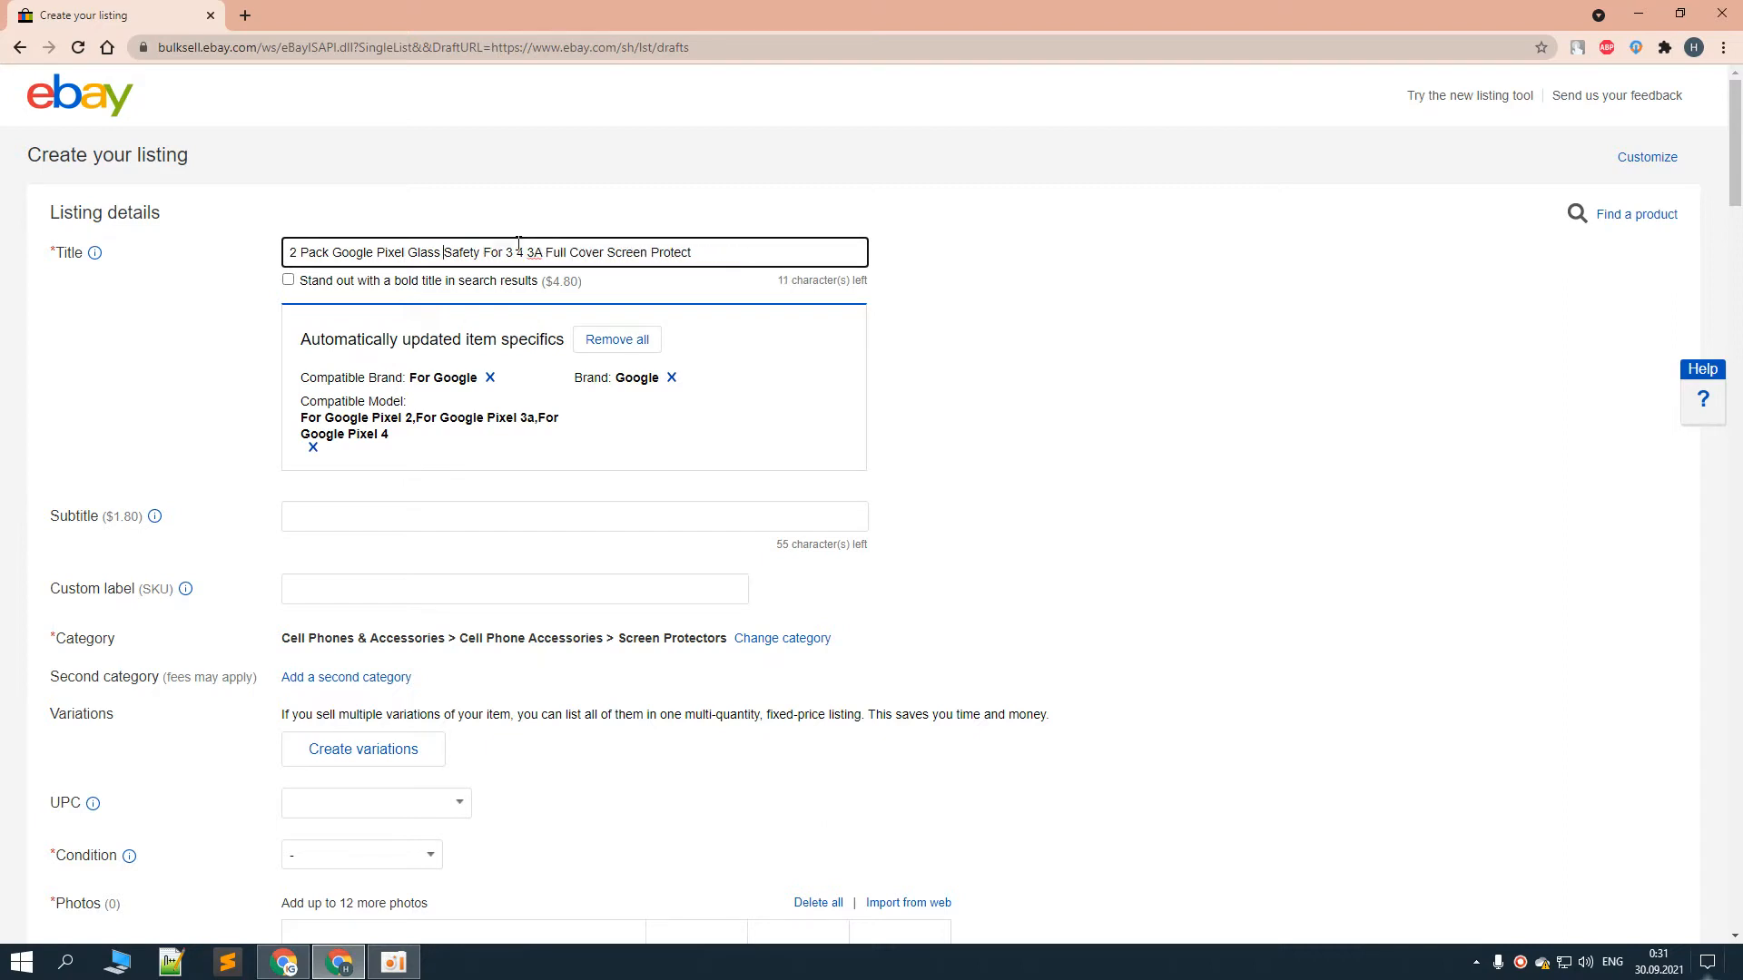
{"action": "type", "text": "Protective"}
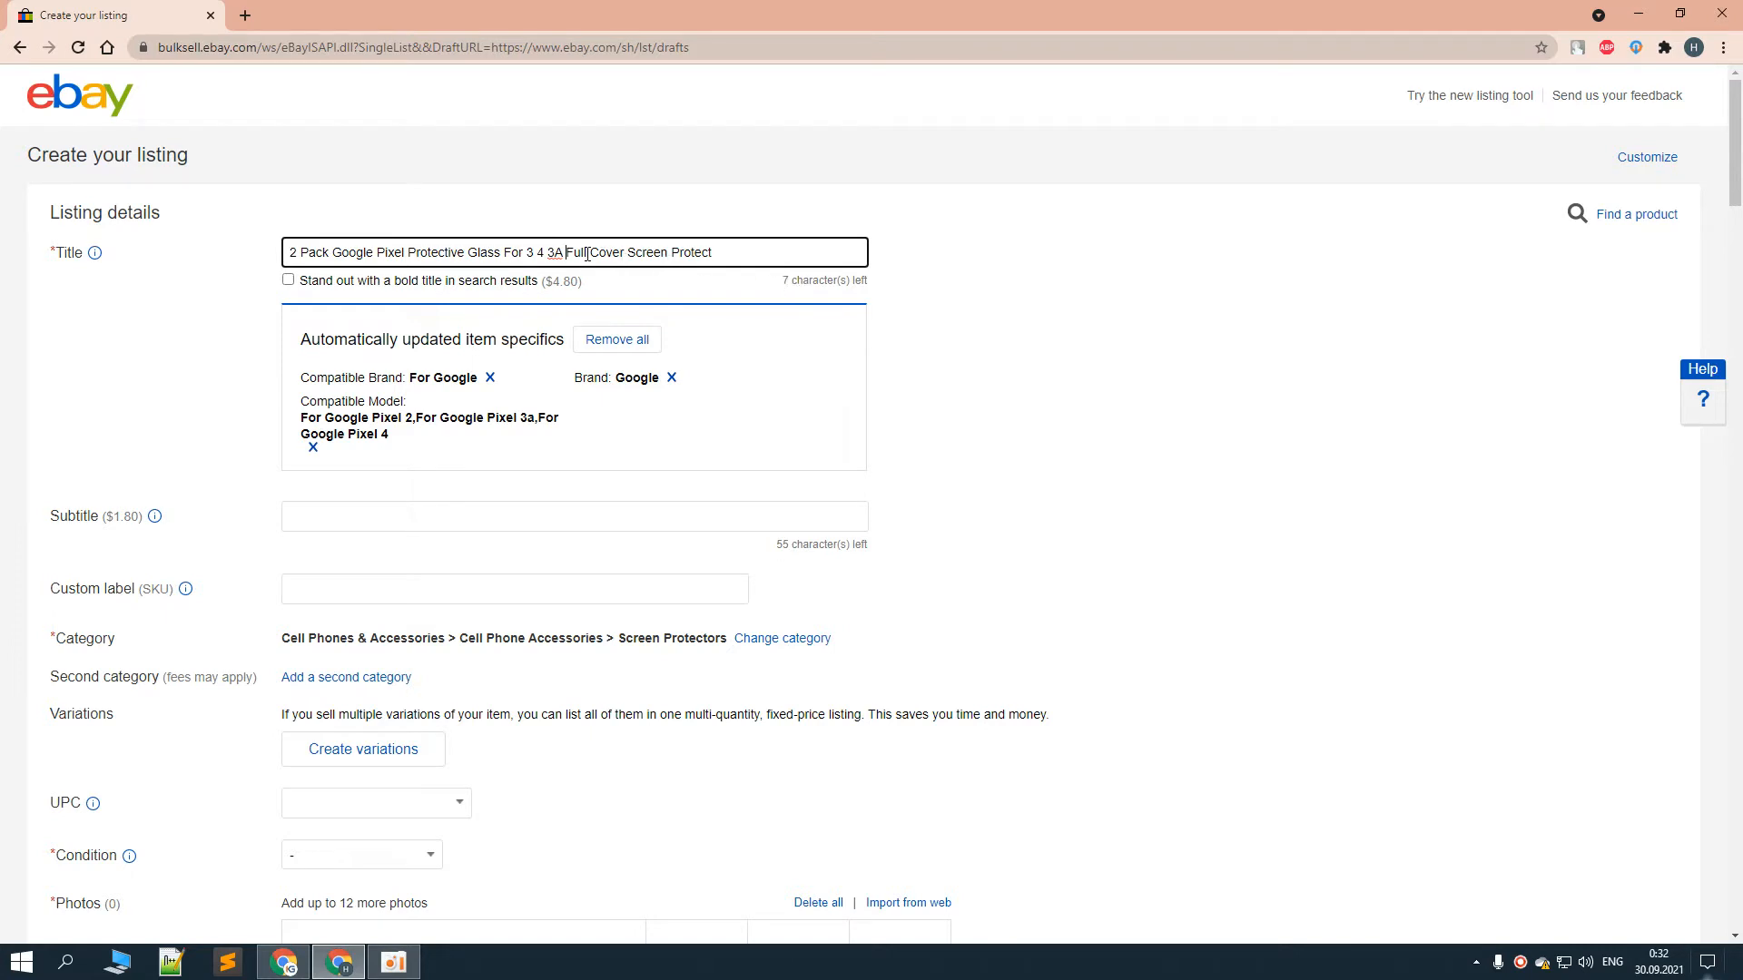
{"action": "type", "text": "Best"}
{"action": "left_click", "coordinate": [948, 322]}
Set the item's condition to New
{"action": "scroll", "coordinate": [693, 451], "scroll_direction": "down", "scroll_amount": 2}
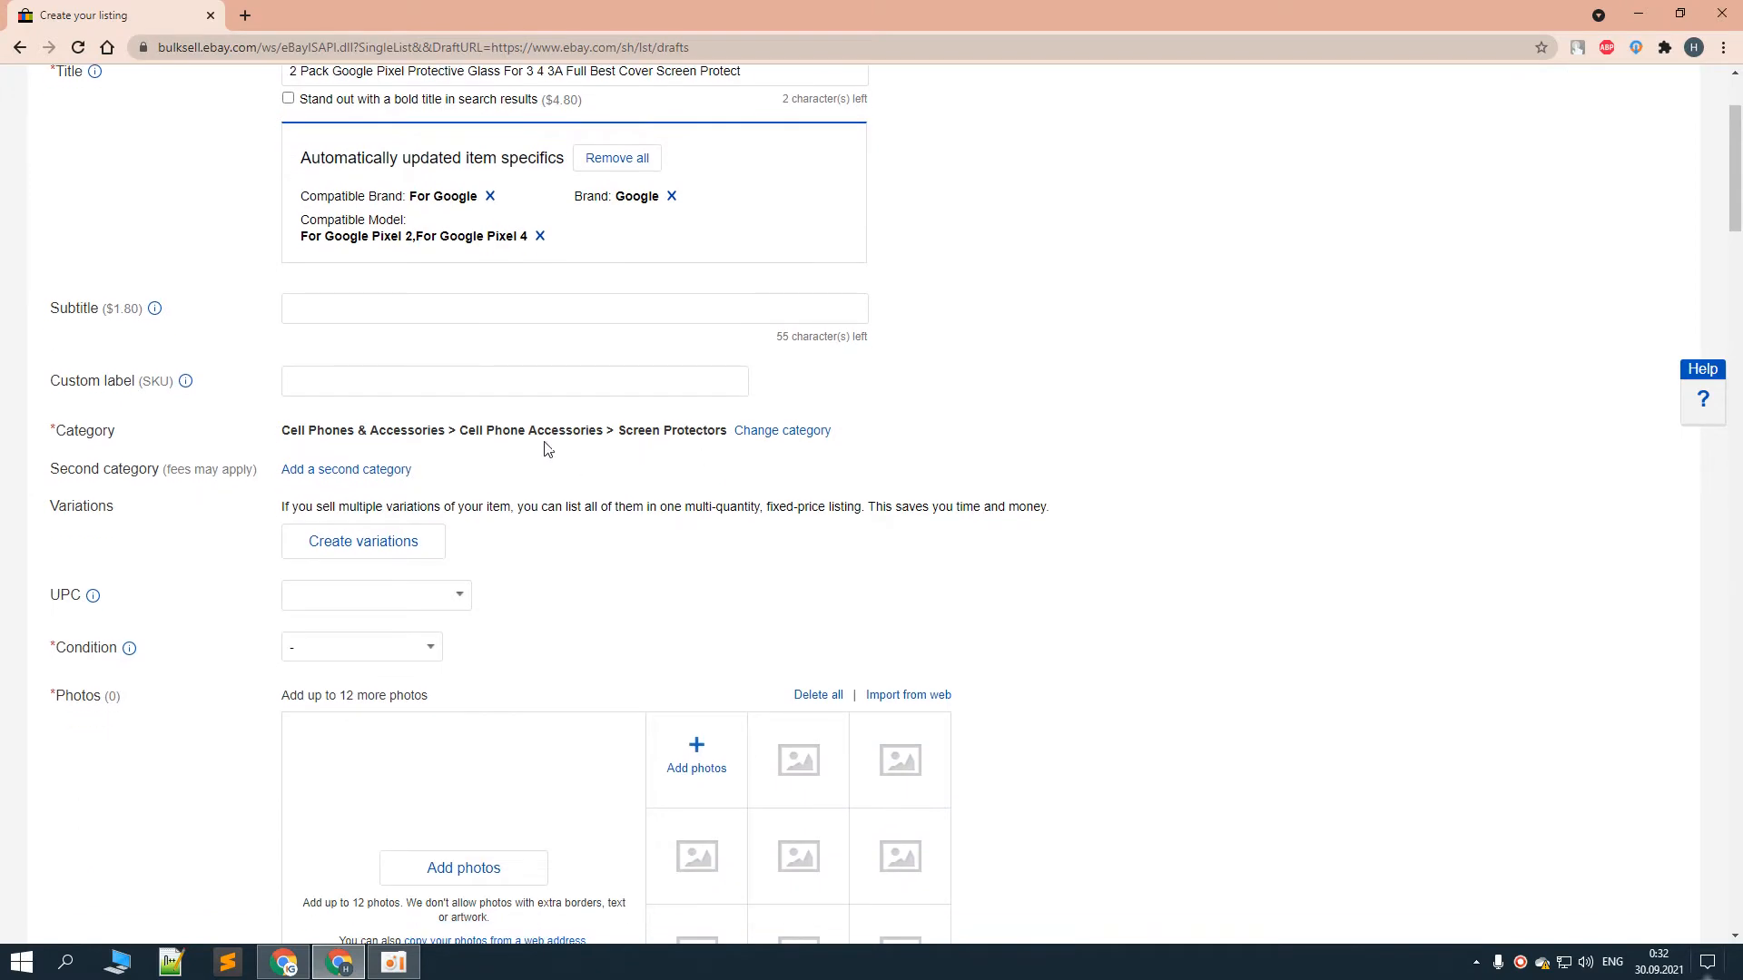
{"action": "scroll", "coordinate": [459, 537], "scroll_direction": "down", "scroll_amount": 2}
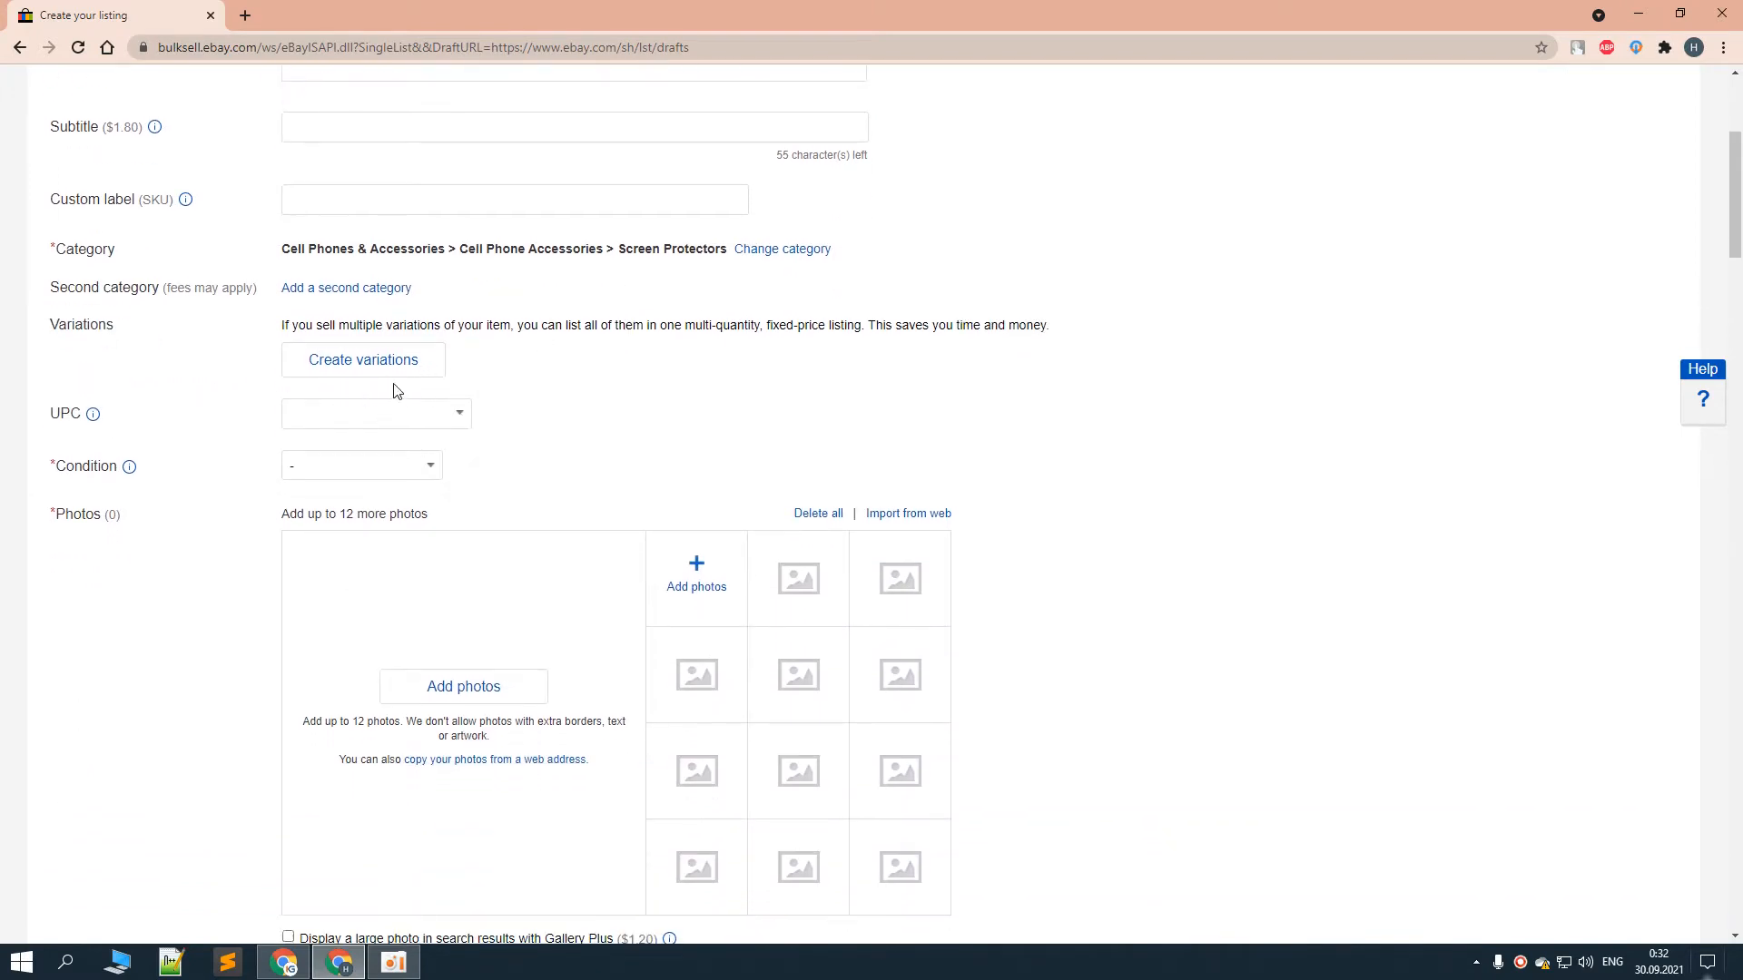
{"action": "scroll", "coordinate": [409, 382], "scroll_direction": "down", "scroll_amount": 1}
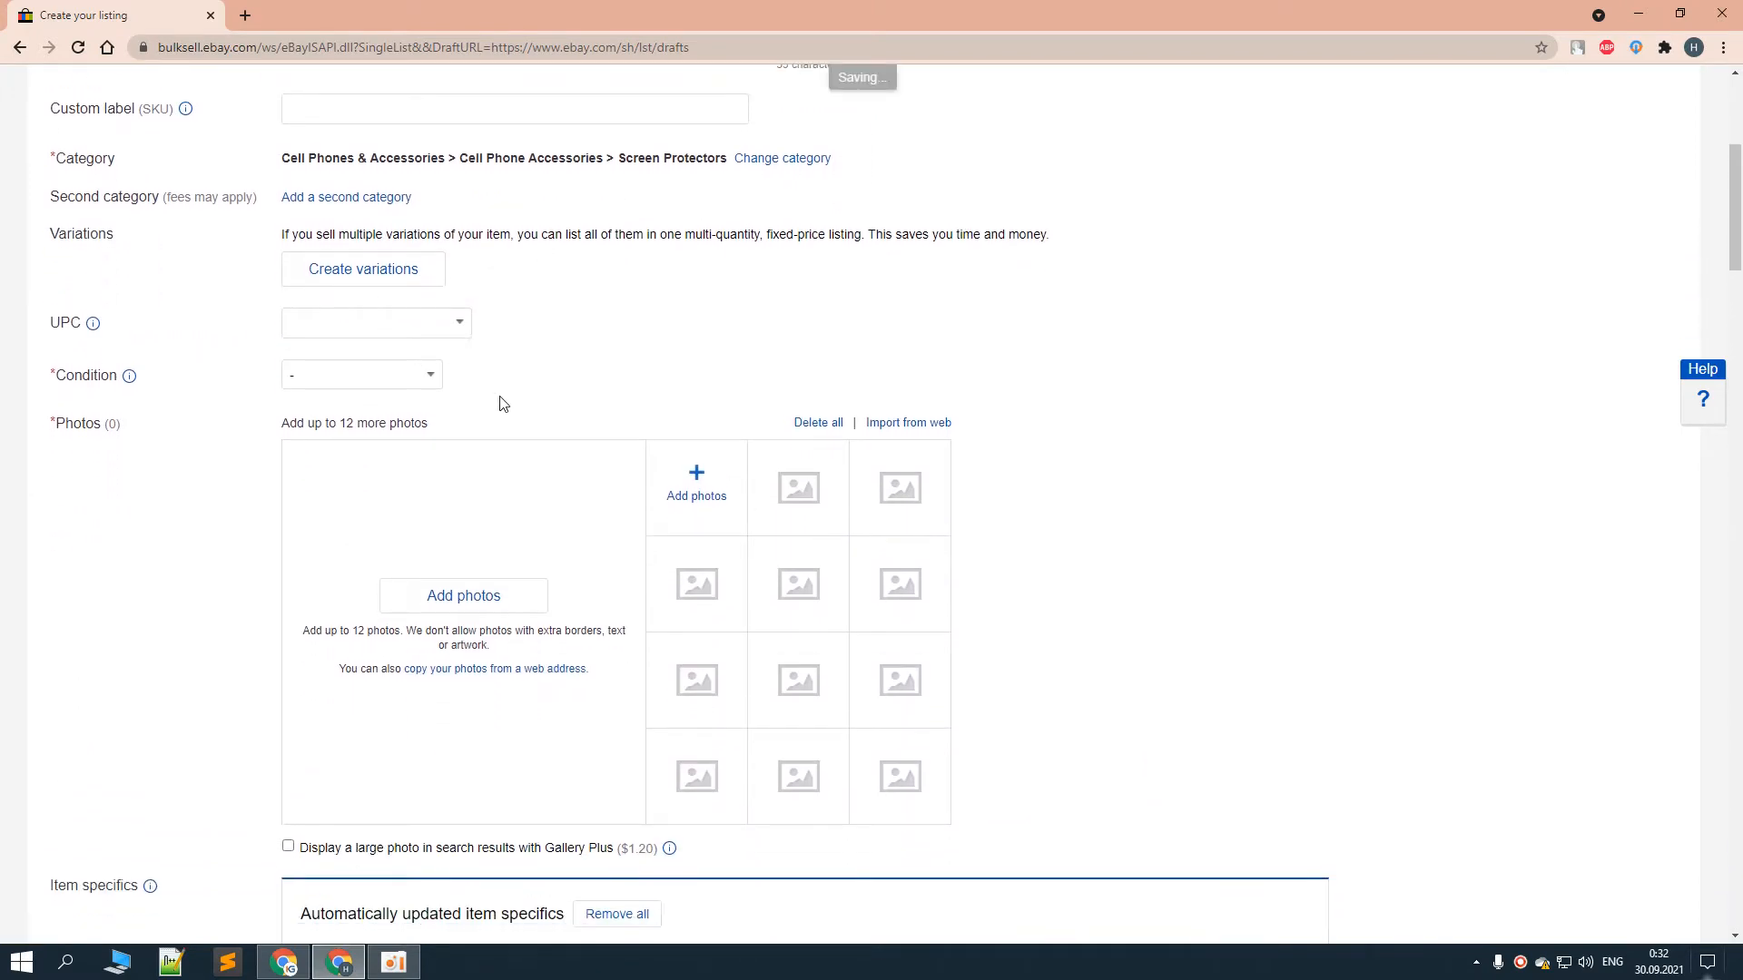
{"action": "scroll", "coordinate": [463, 403], "scroll_direction": "down", "scroll_amount": 2}
{"action": "scroll", "coordinate": [432, 395], "scroll_direction": "up", "scroll_amount": 3}
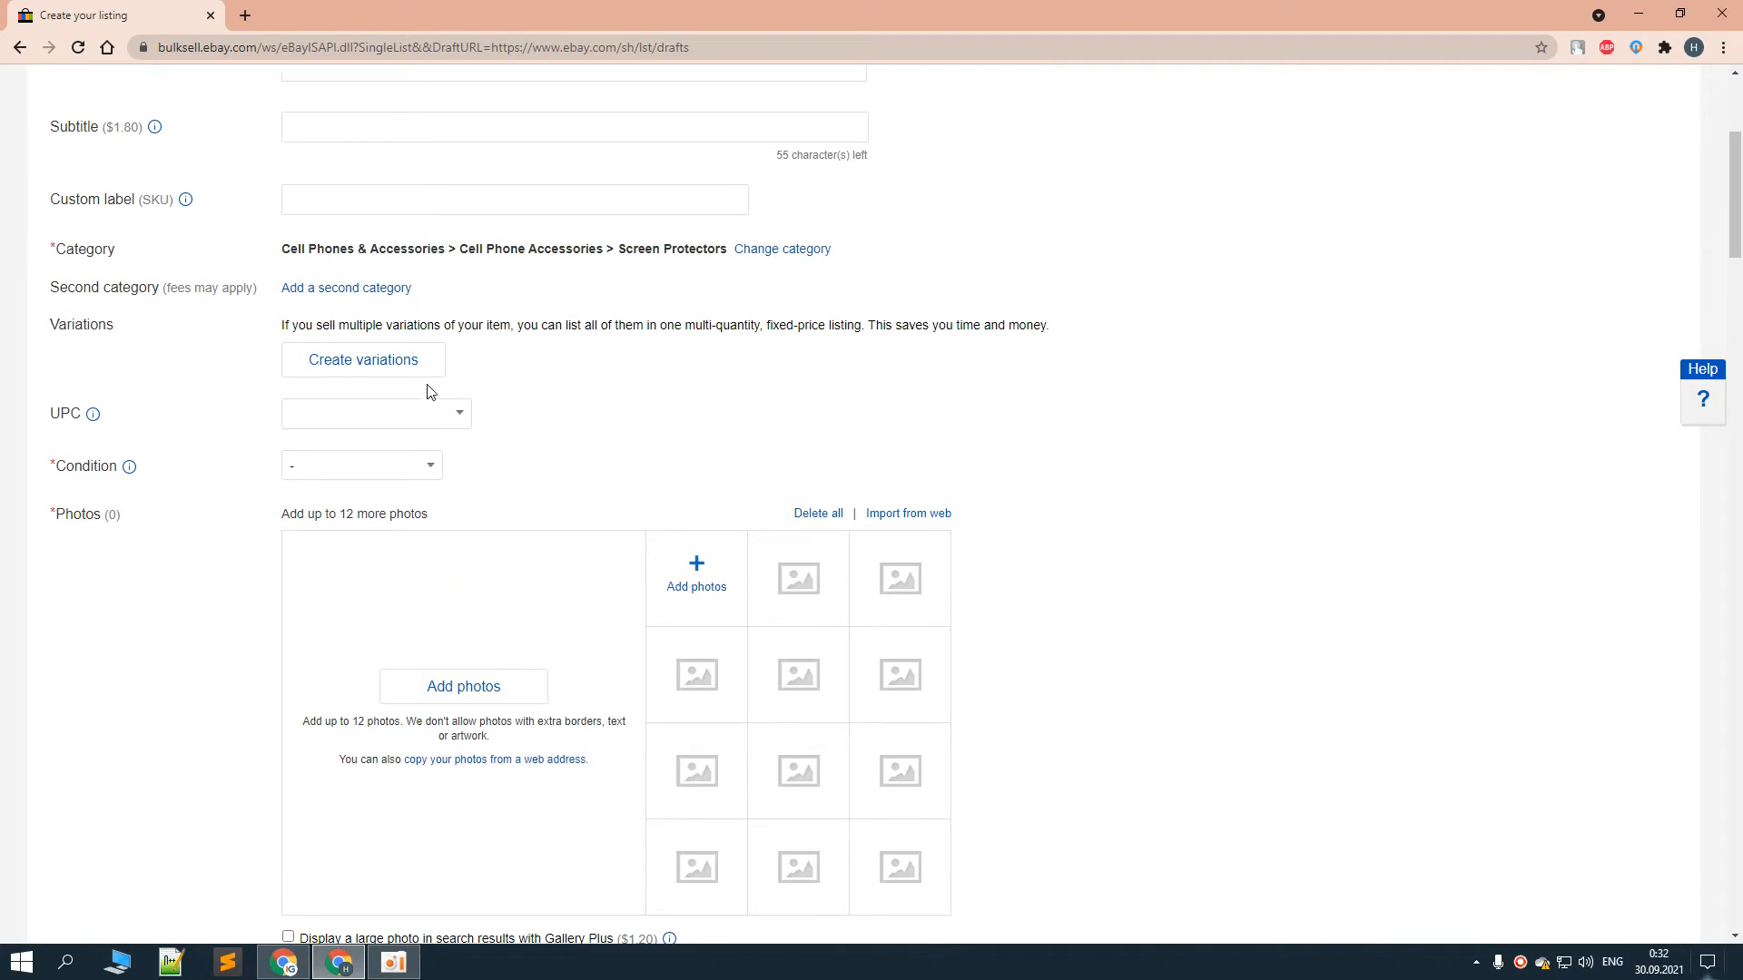
{"action": "left_click", "coordinate": [380, 467]}
{"action": "left_click", "coordinate": [357, 505]}
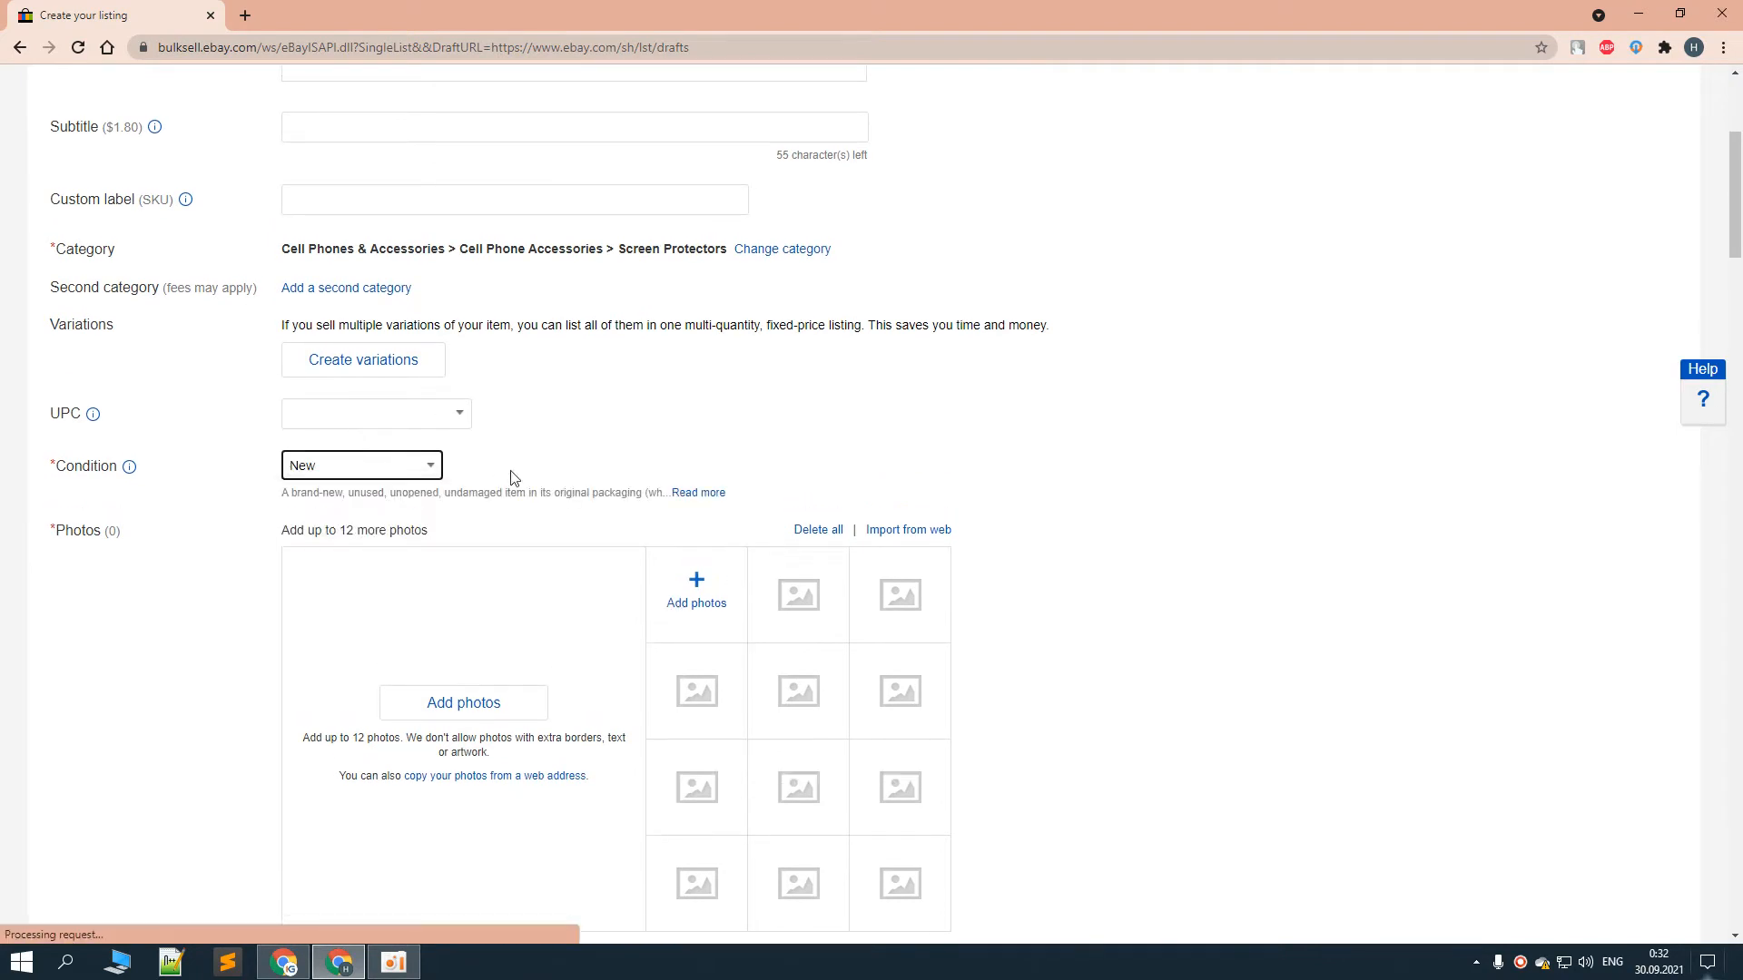
Fill in the recommended item specifics: Screen Protector as included item, Anti-Scratch as feature and Tempered Glass as material
{"action": "scroll", "coordinate": [272, 444], "scroll_direction": "down", "scroll_amount": 3}
{"action": "scroll", "coordinate": [303, 365], "scroll_direction": "down", "scroll_amount": 7}
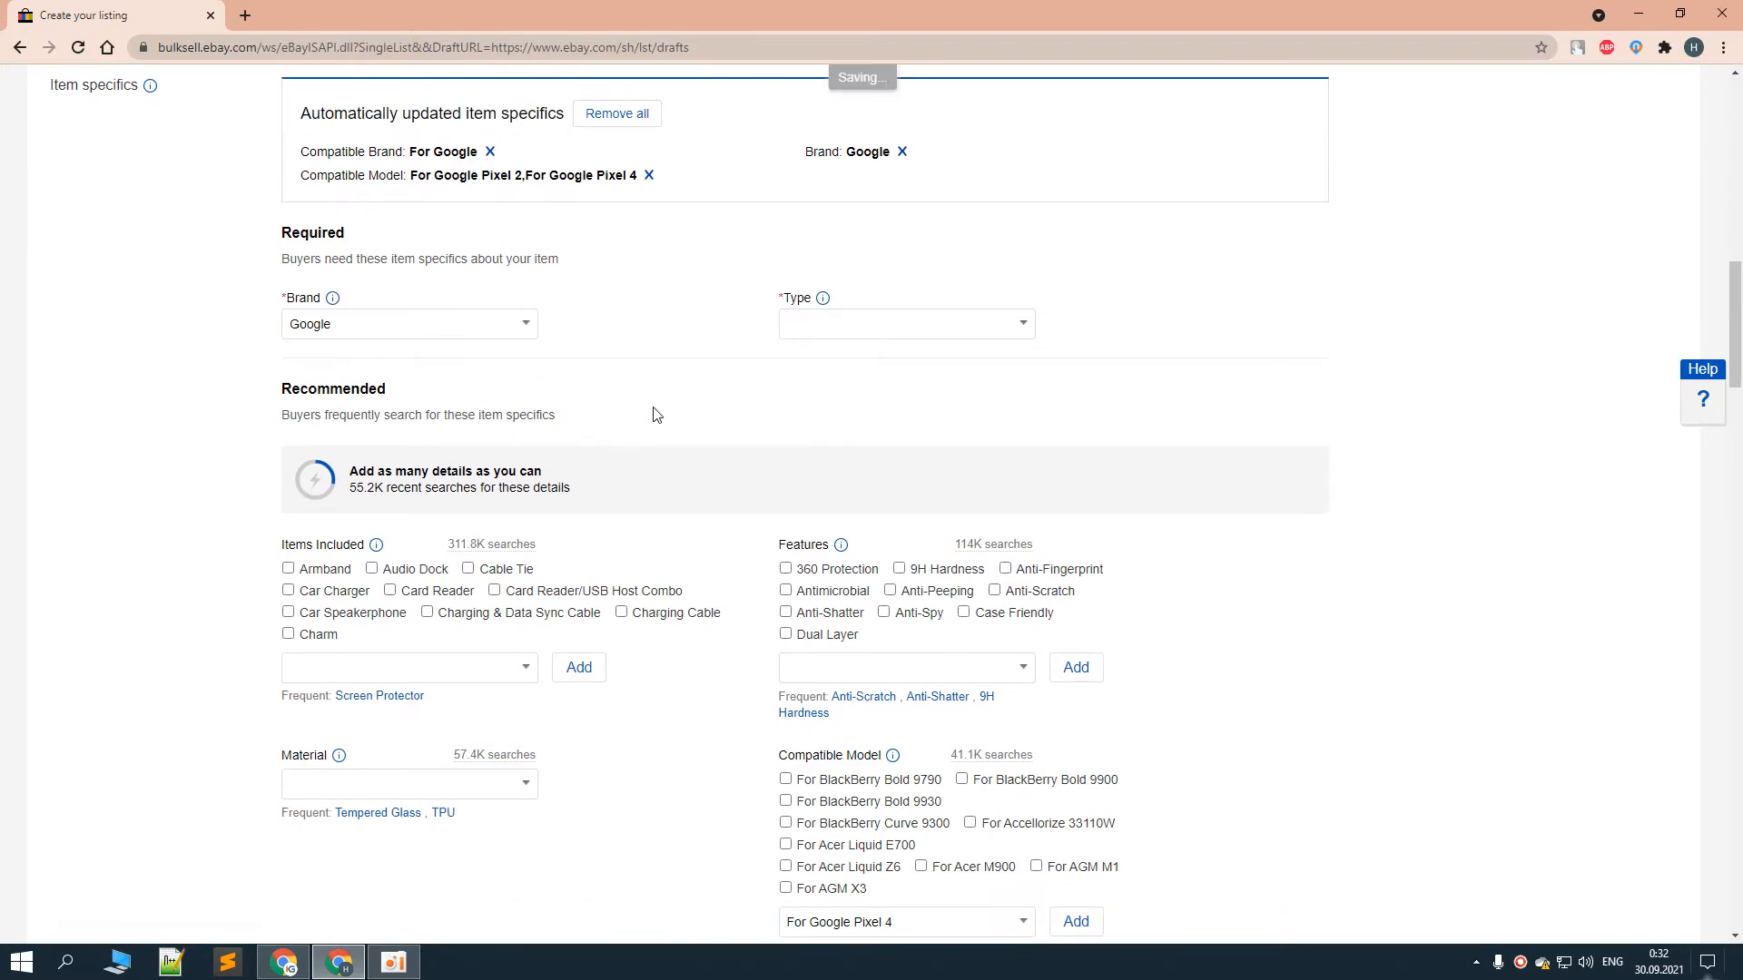
{"action": "scroll", "coordinate": [658, 420], "scroll_direction": "down", "scroll_amount": 3}
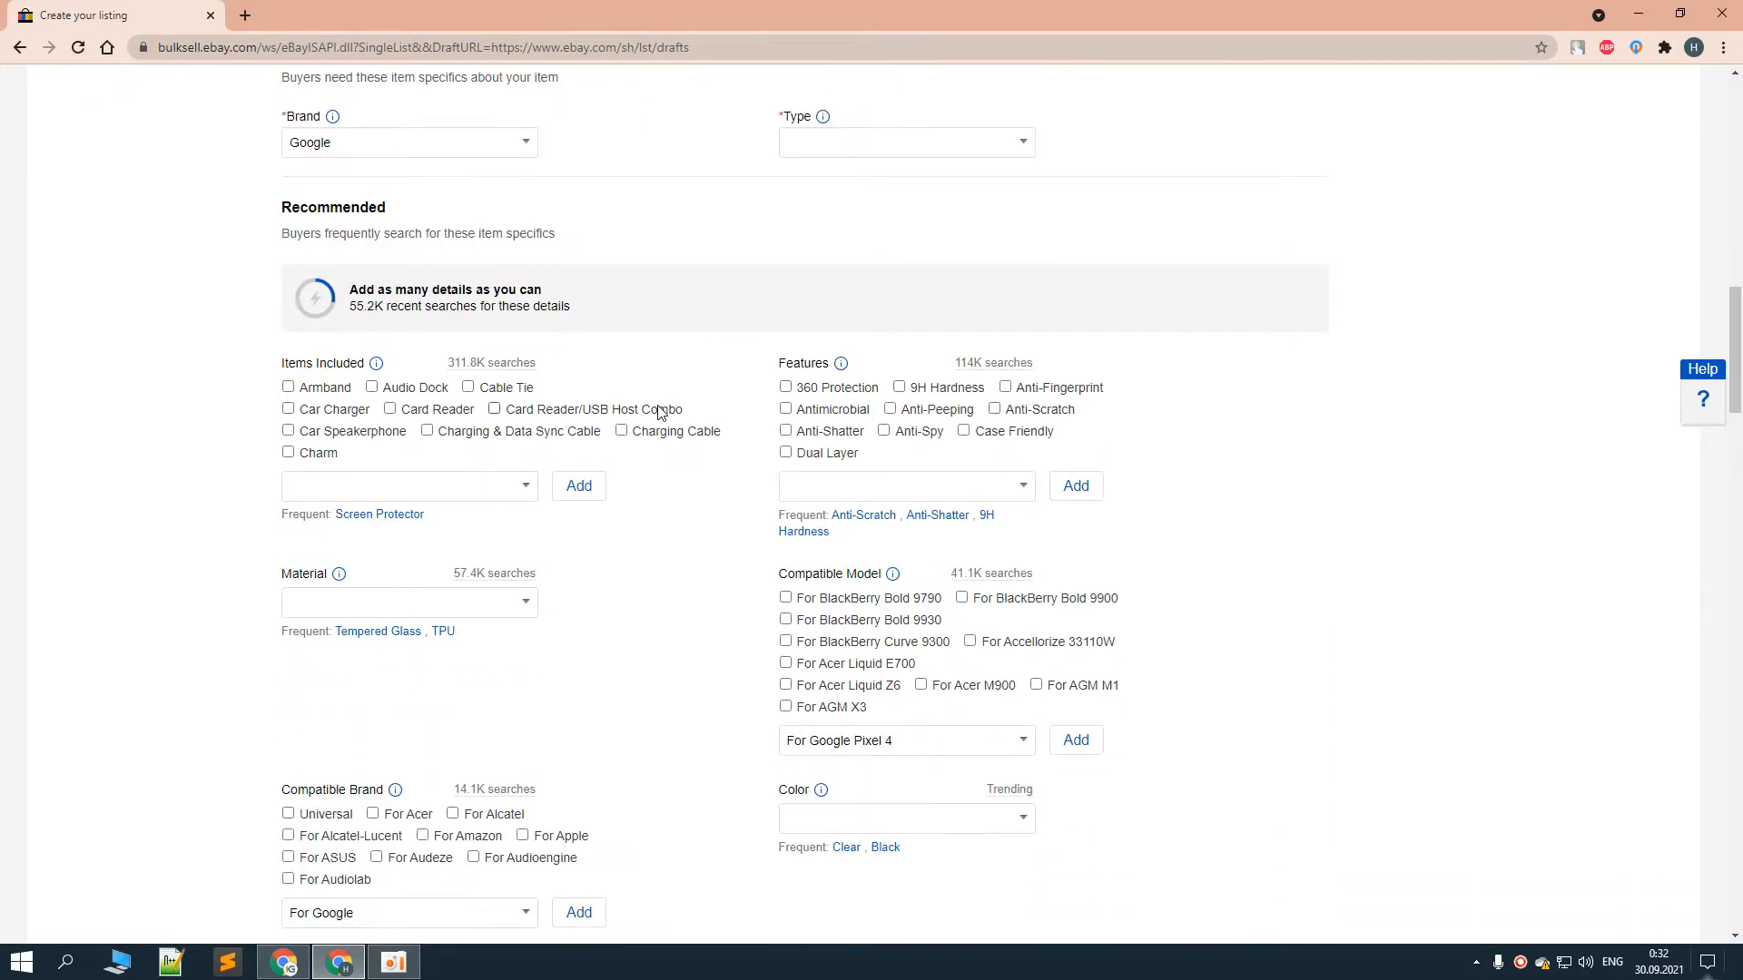
{"action": "scroll", "coordinate": [654, 408], "scroll_direction": "up", "scroll_amount": 2}
{"action": "scroll", "coordinate": [563, 499], "scroll_direction": "down", "scroll_amount": 2}
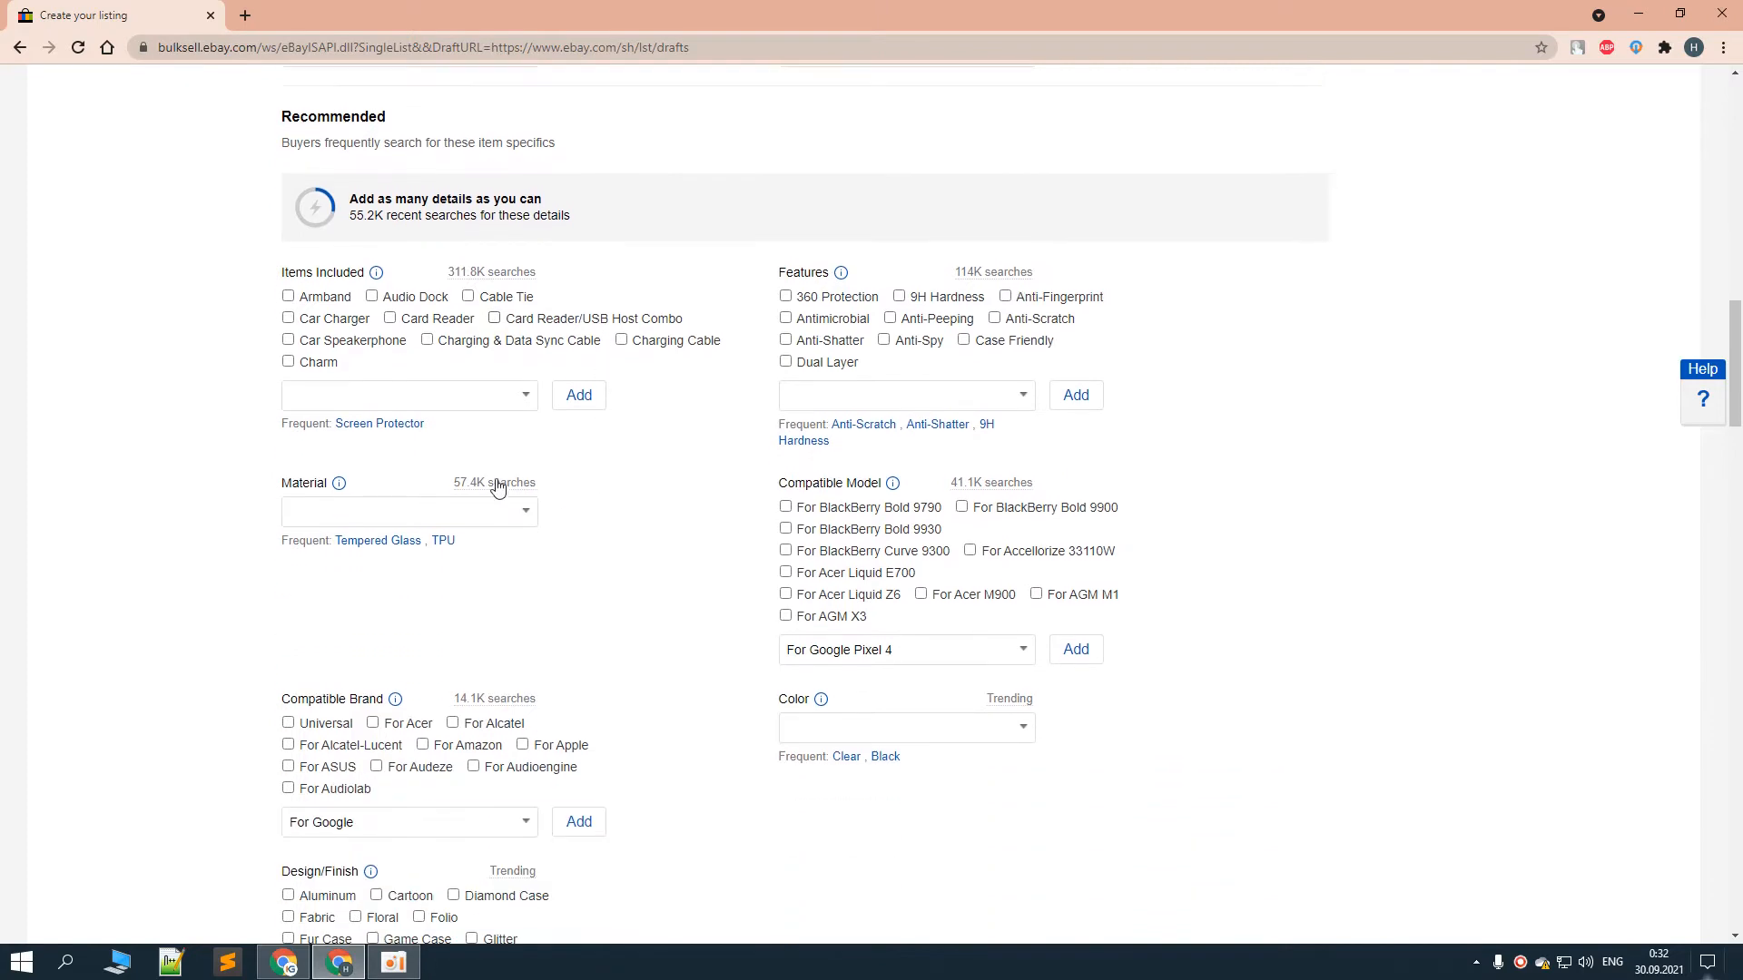
{"action": "left_click", "coordinate": [374, 423]}
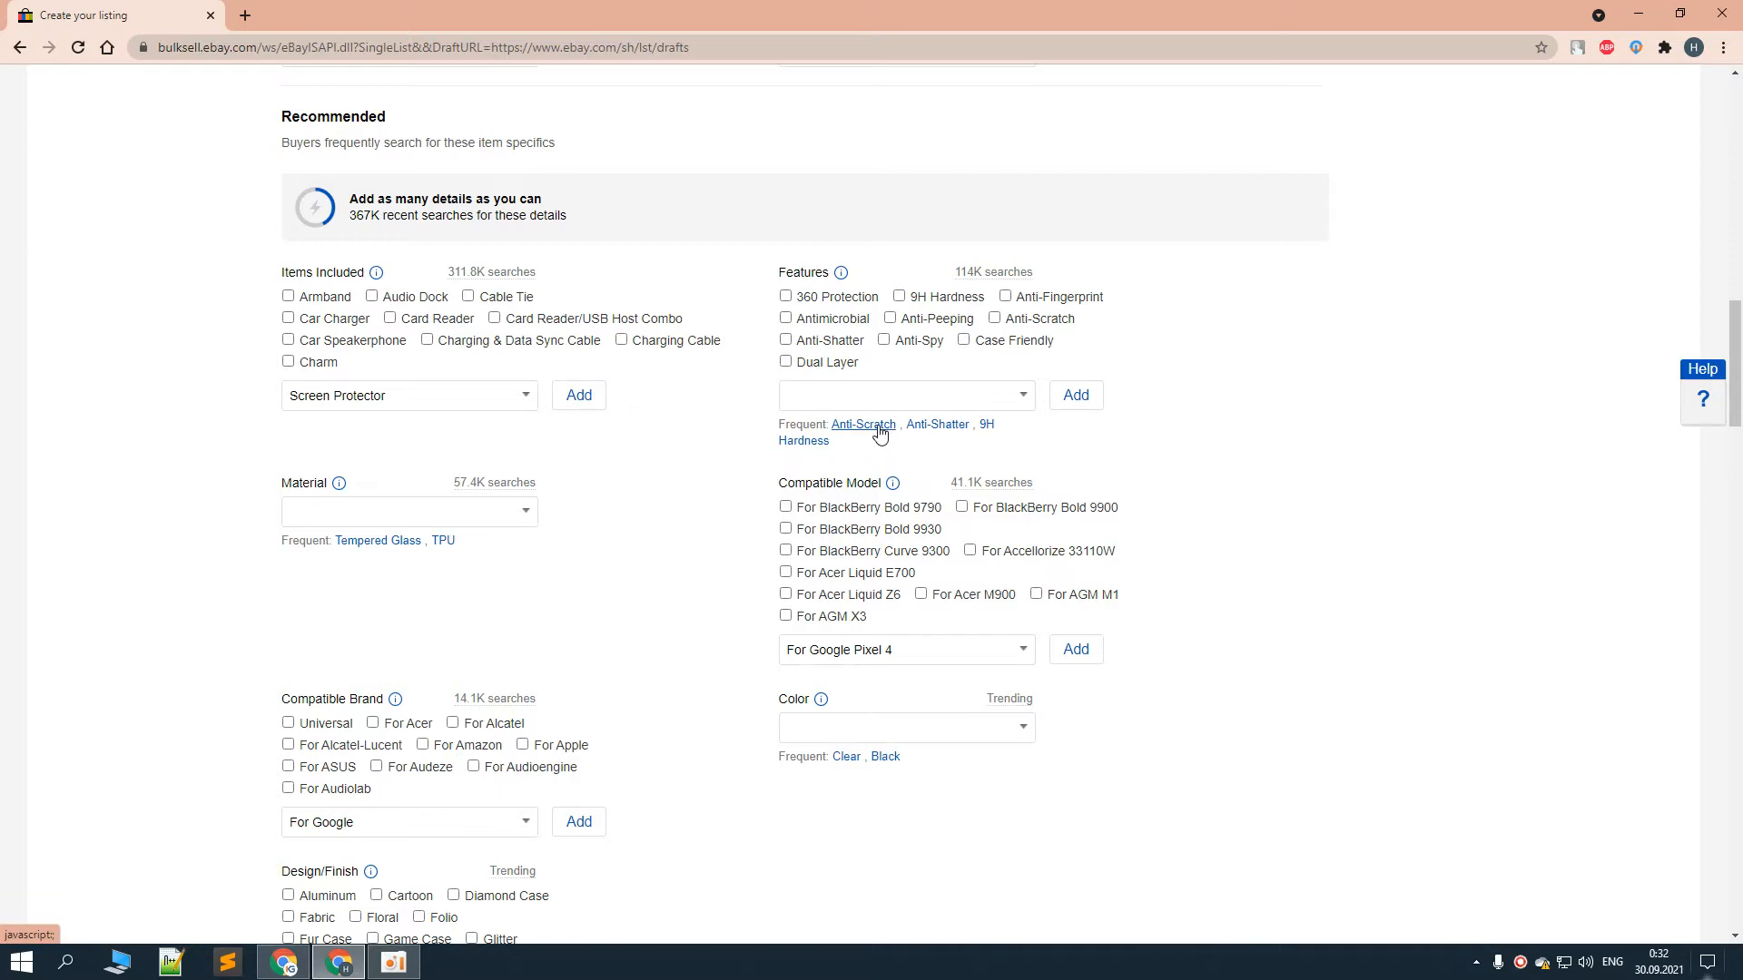
{"action": "left_click", "coordinate": [878, 426]}
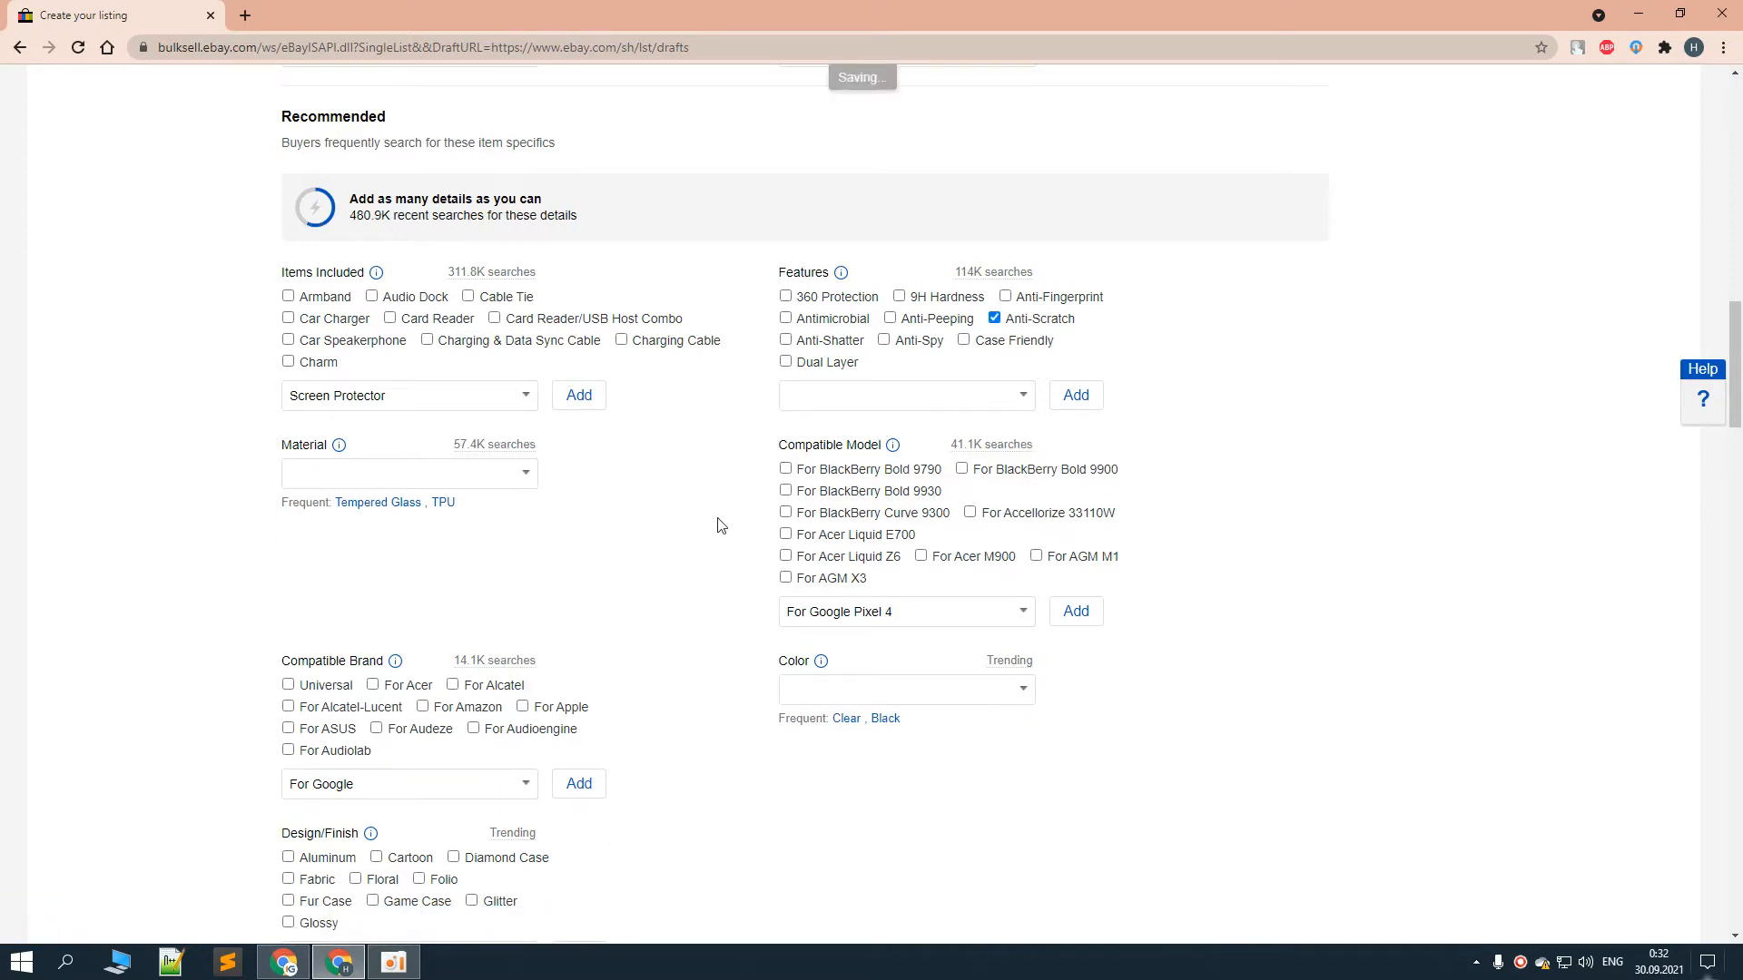
{"action": "left_click", "coordinate": [393, 504]}
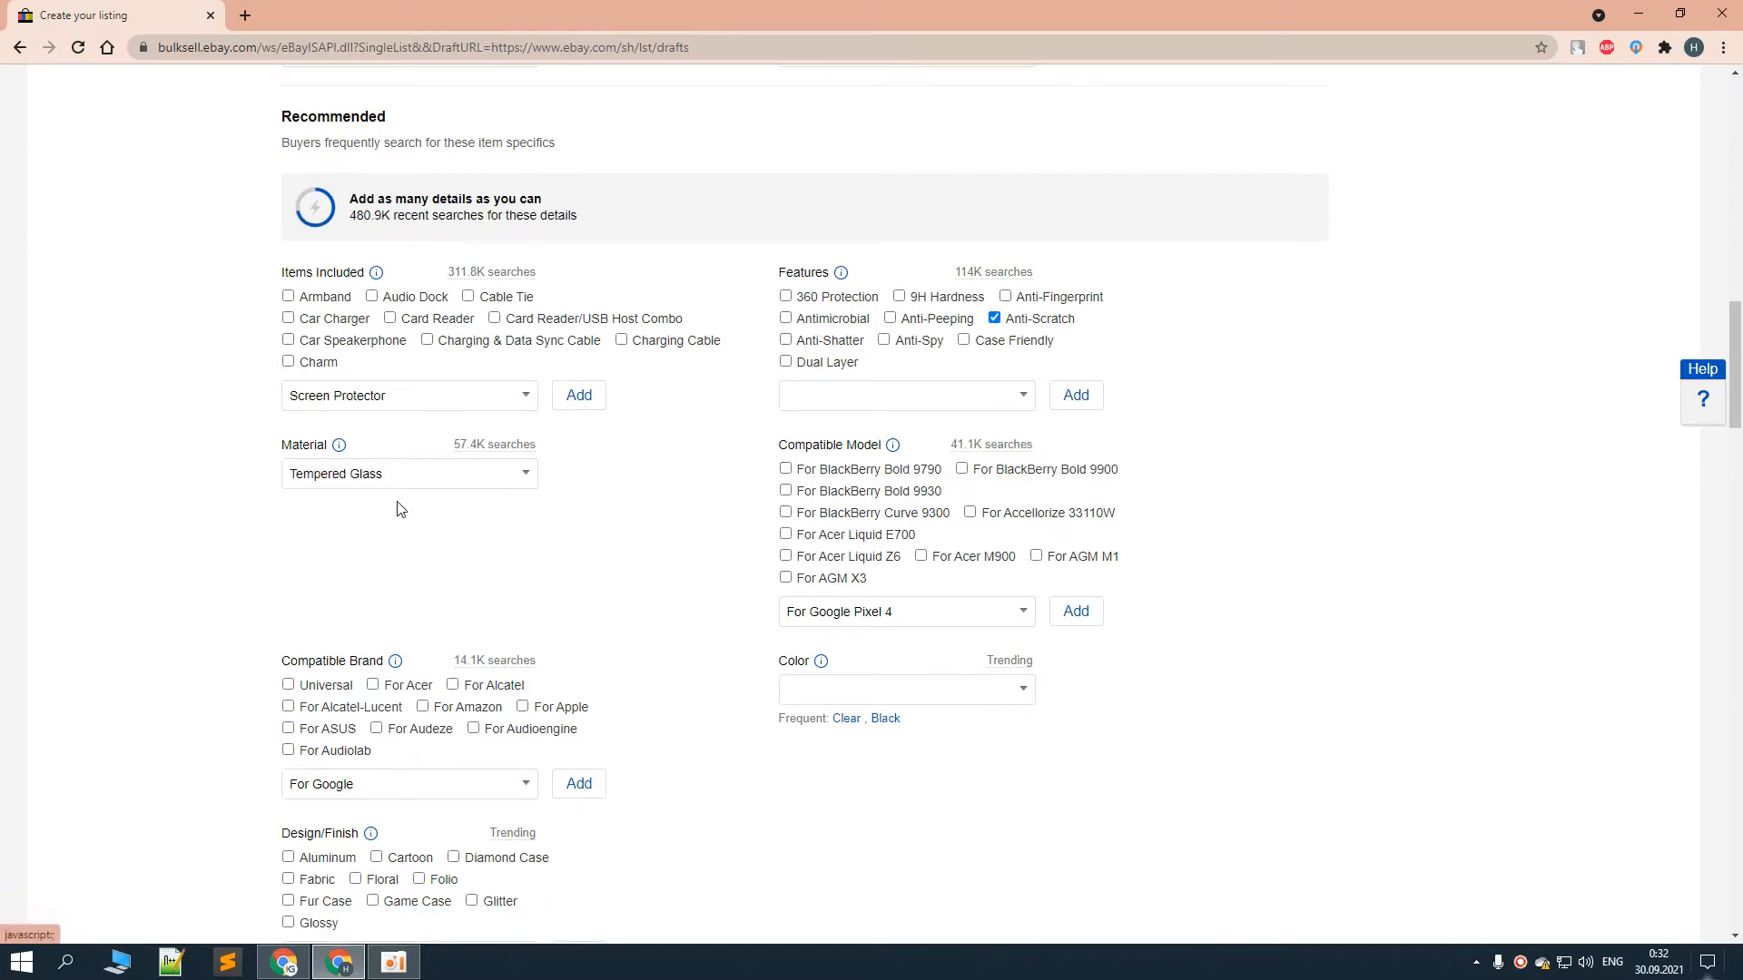
Set the color to Clear and the design/finish to Transparent in the item specifics
{"action": "scroll", "coordinate": [590, 518], "scroll_direction": "down", "scroll_amount": 3}
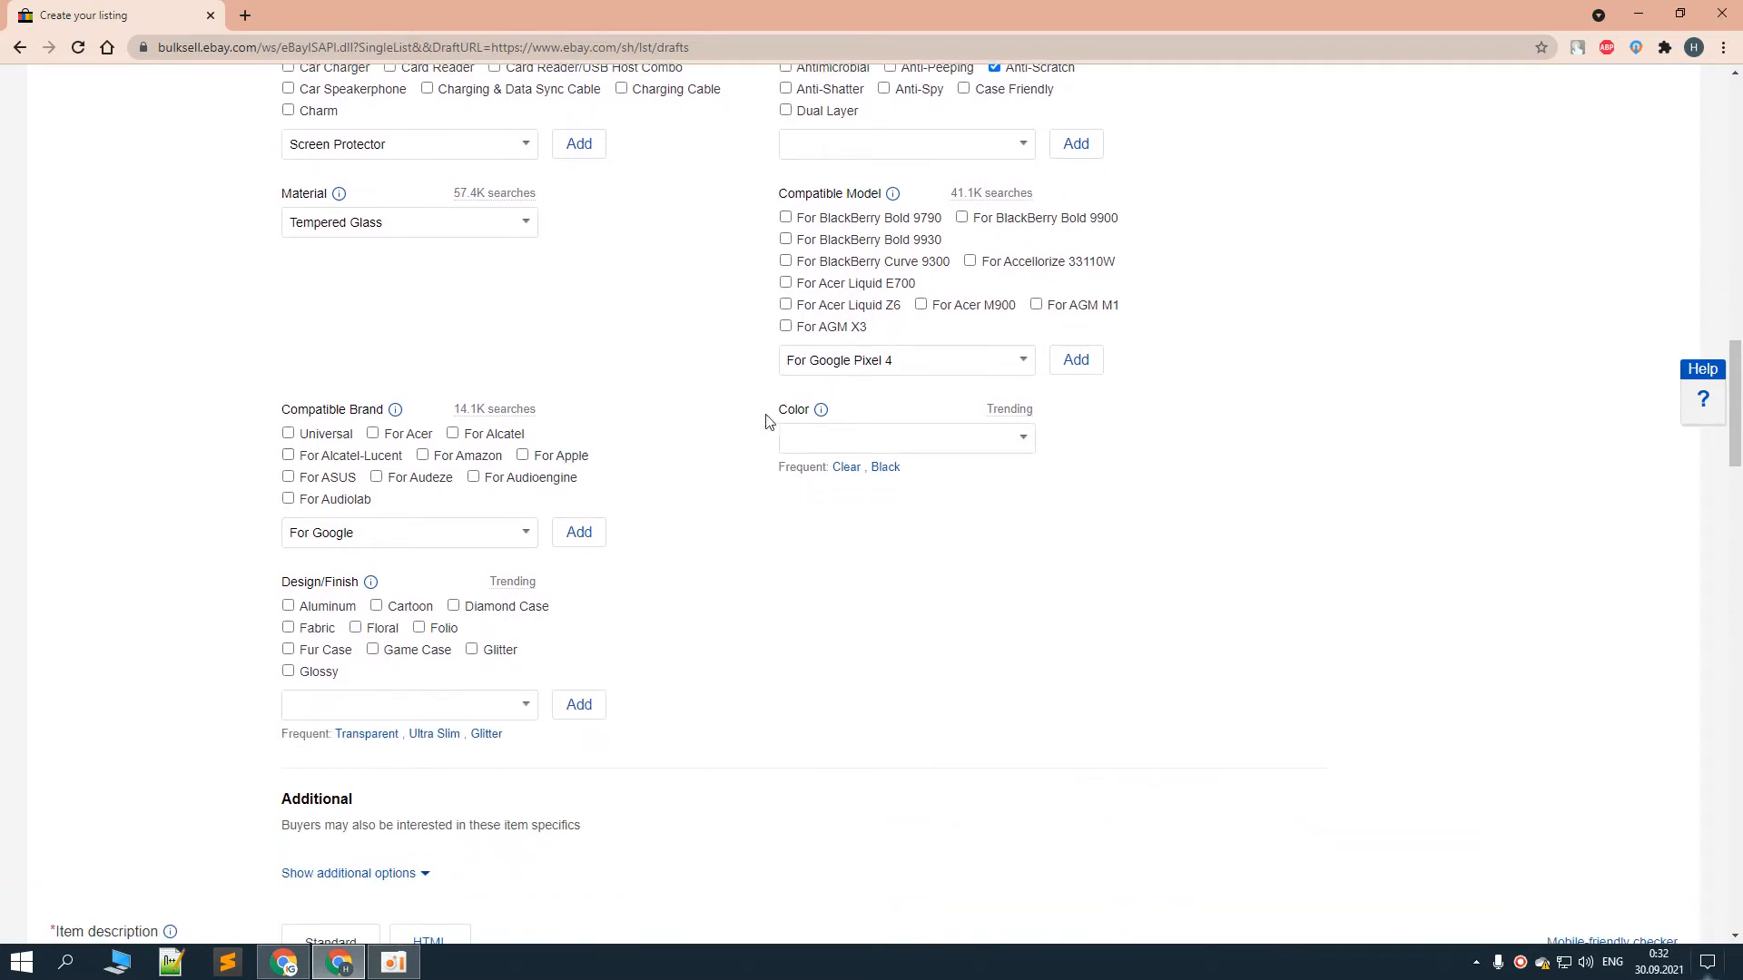
{"action": "scroll", "coordinate": [726, 454], "scroll_direction": "down", "scroll_amount": 2}
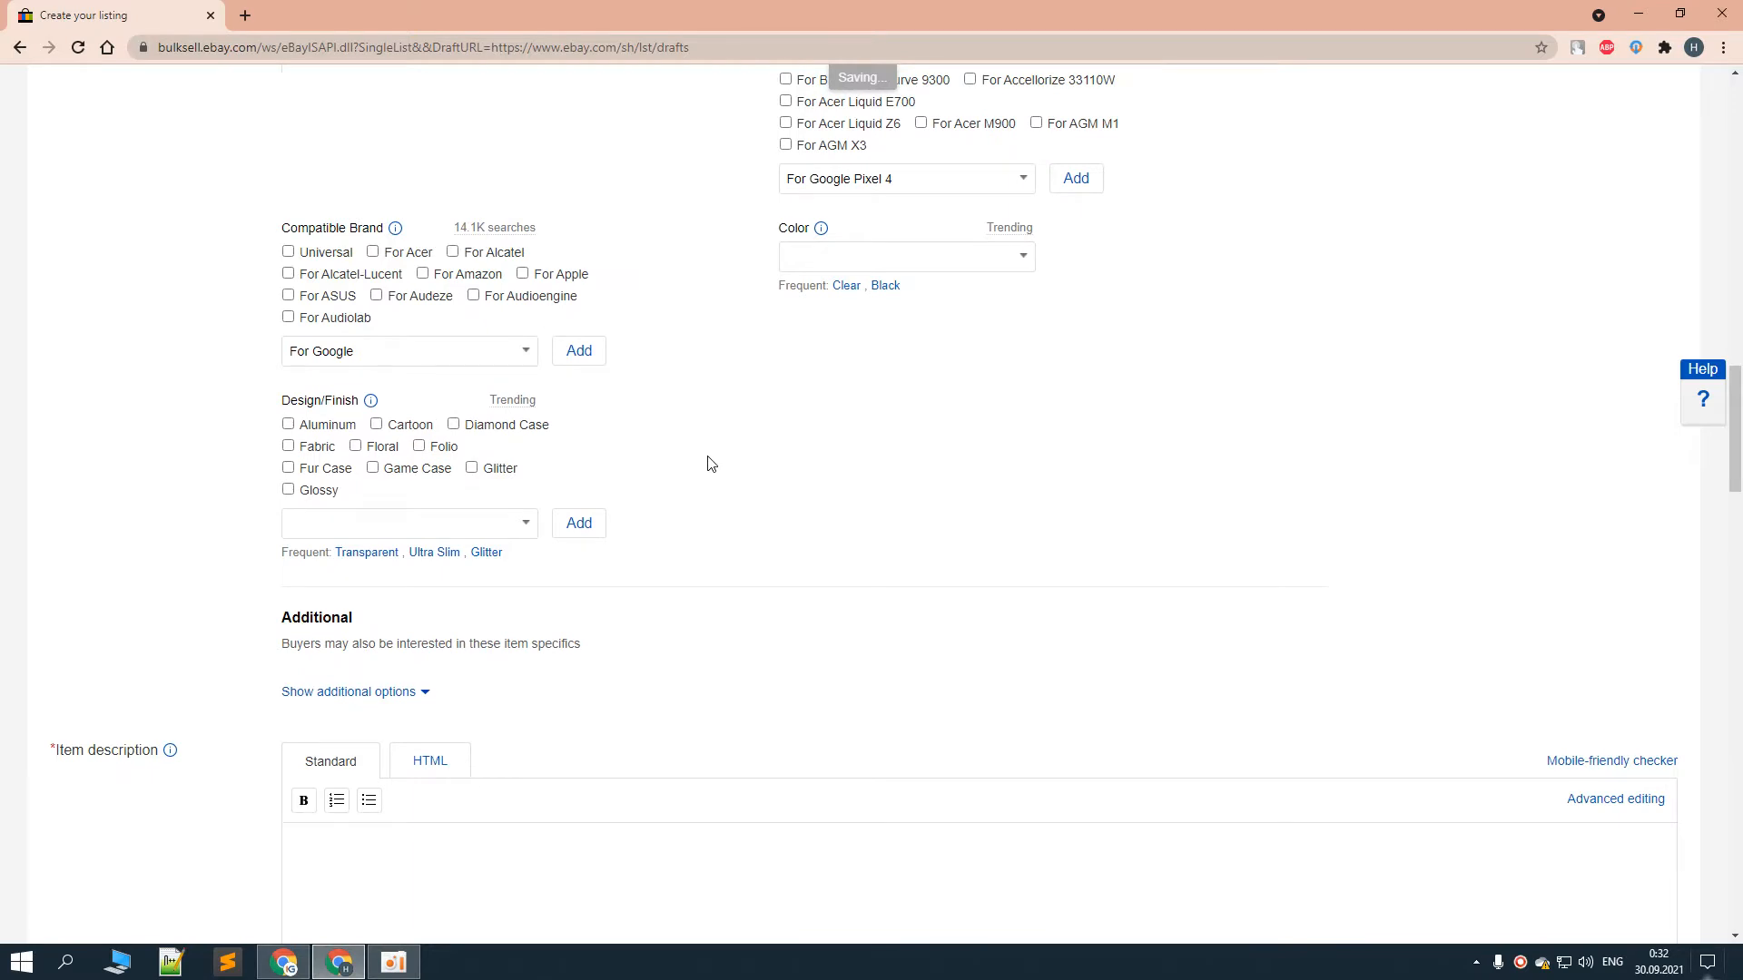
{"action": "scroll", "coordinate": [711, 456], "scroll_direction": "up", "scroll_amount": 1}
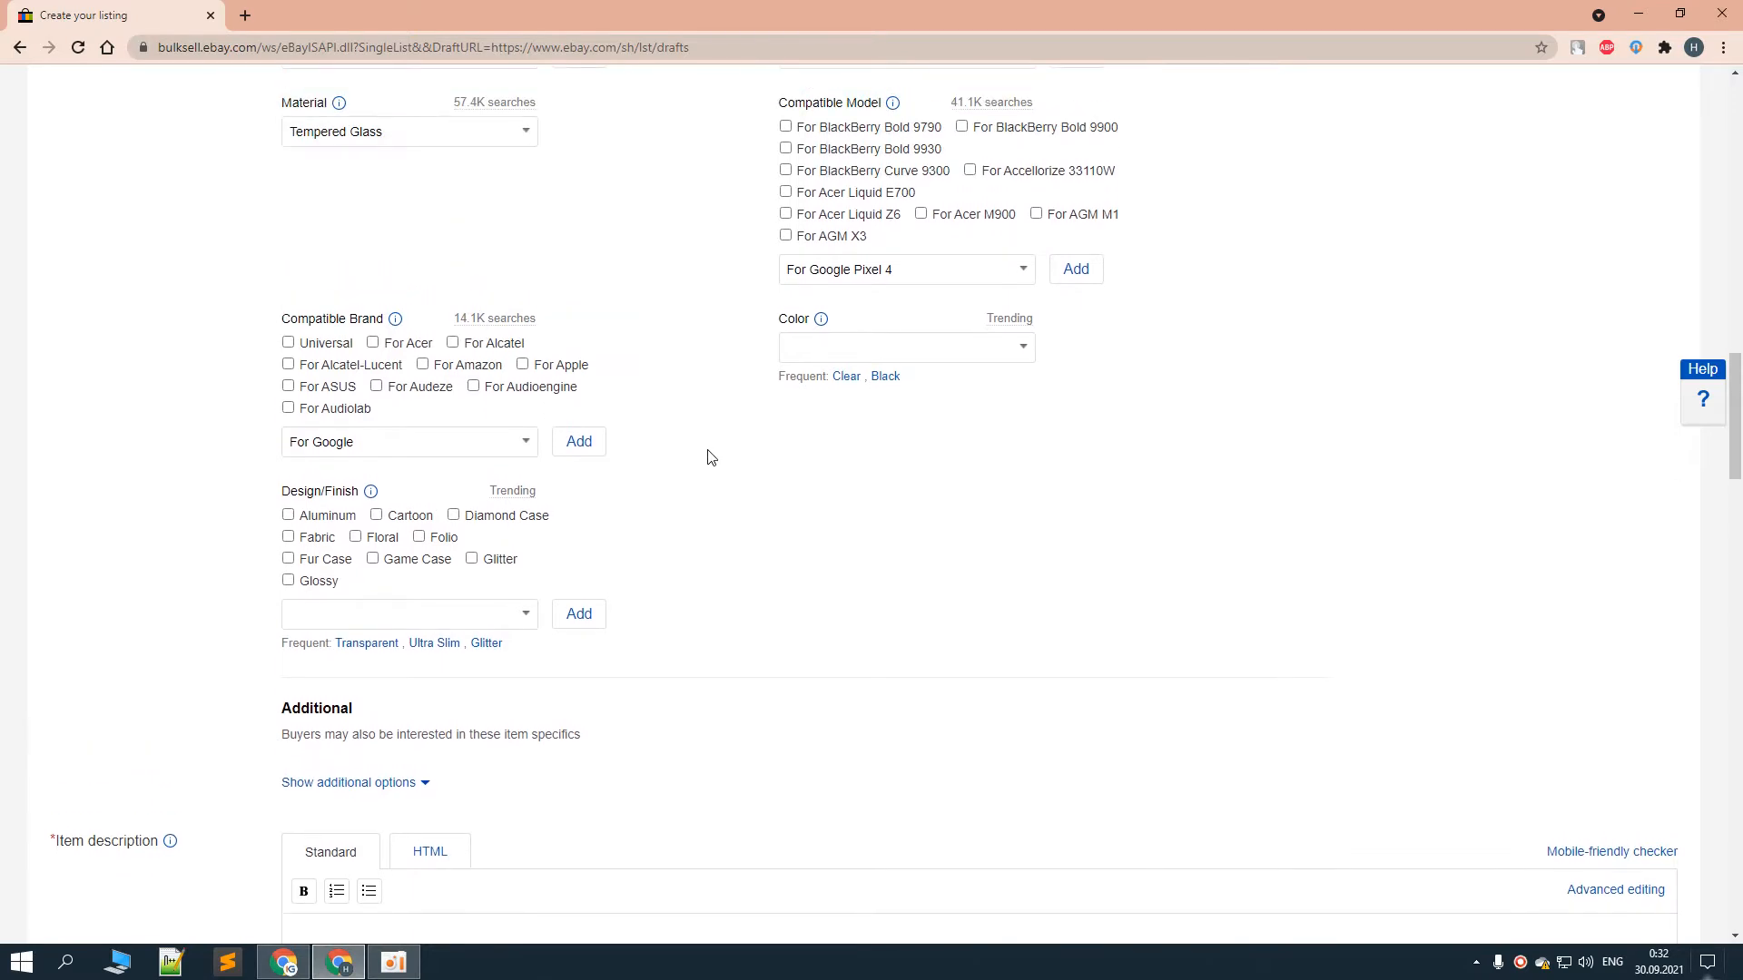
{"action": "left_click", "coordinate": [846, 378]}
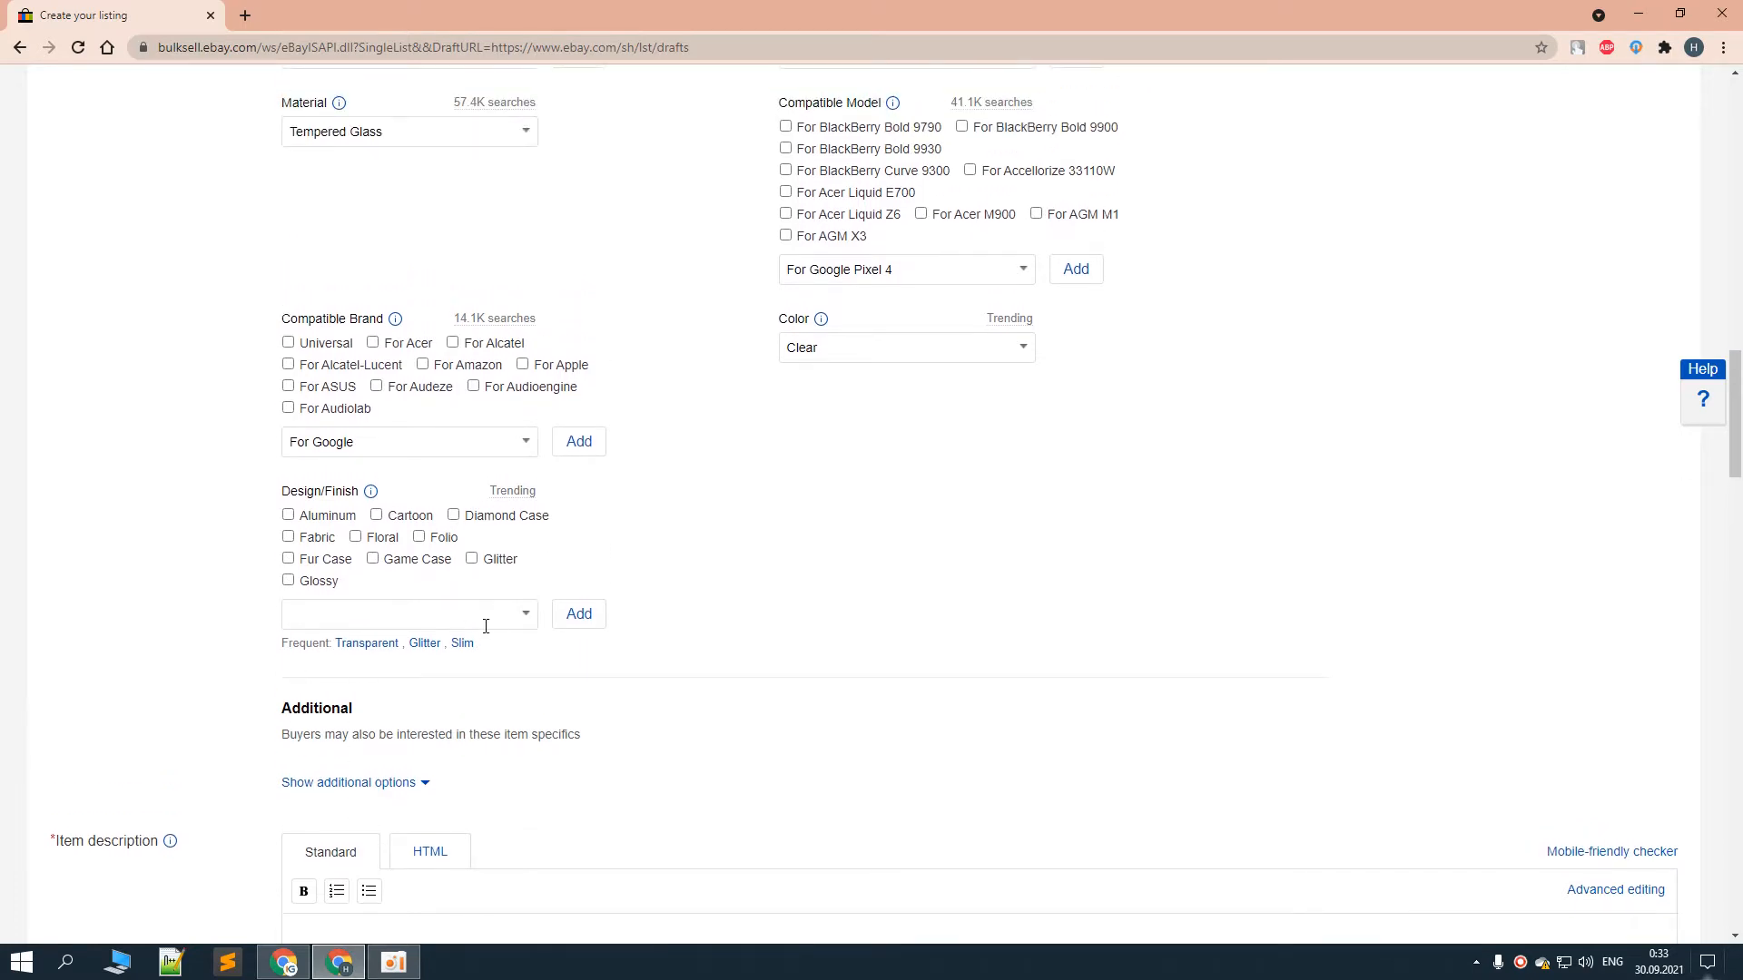
{"action": "left_click", "coordinate": [372, 643]}
Review the recommended item specifics from the included items down to the item description area
{"action": "scroll", "coordinate": [720, 568], "scroll_direction": "up", "scroll_amount": 4}
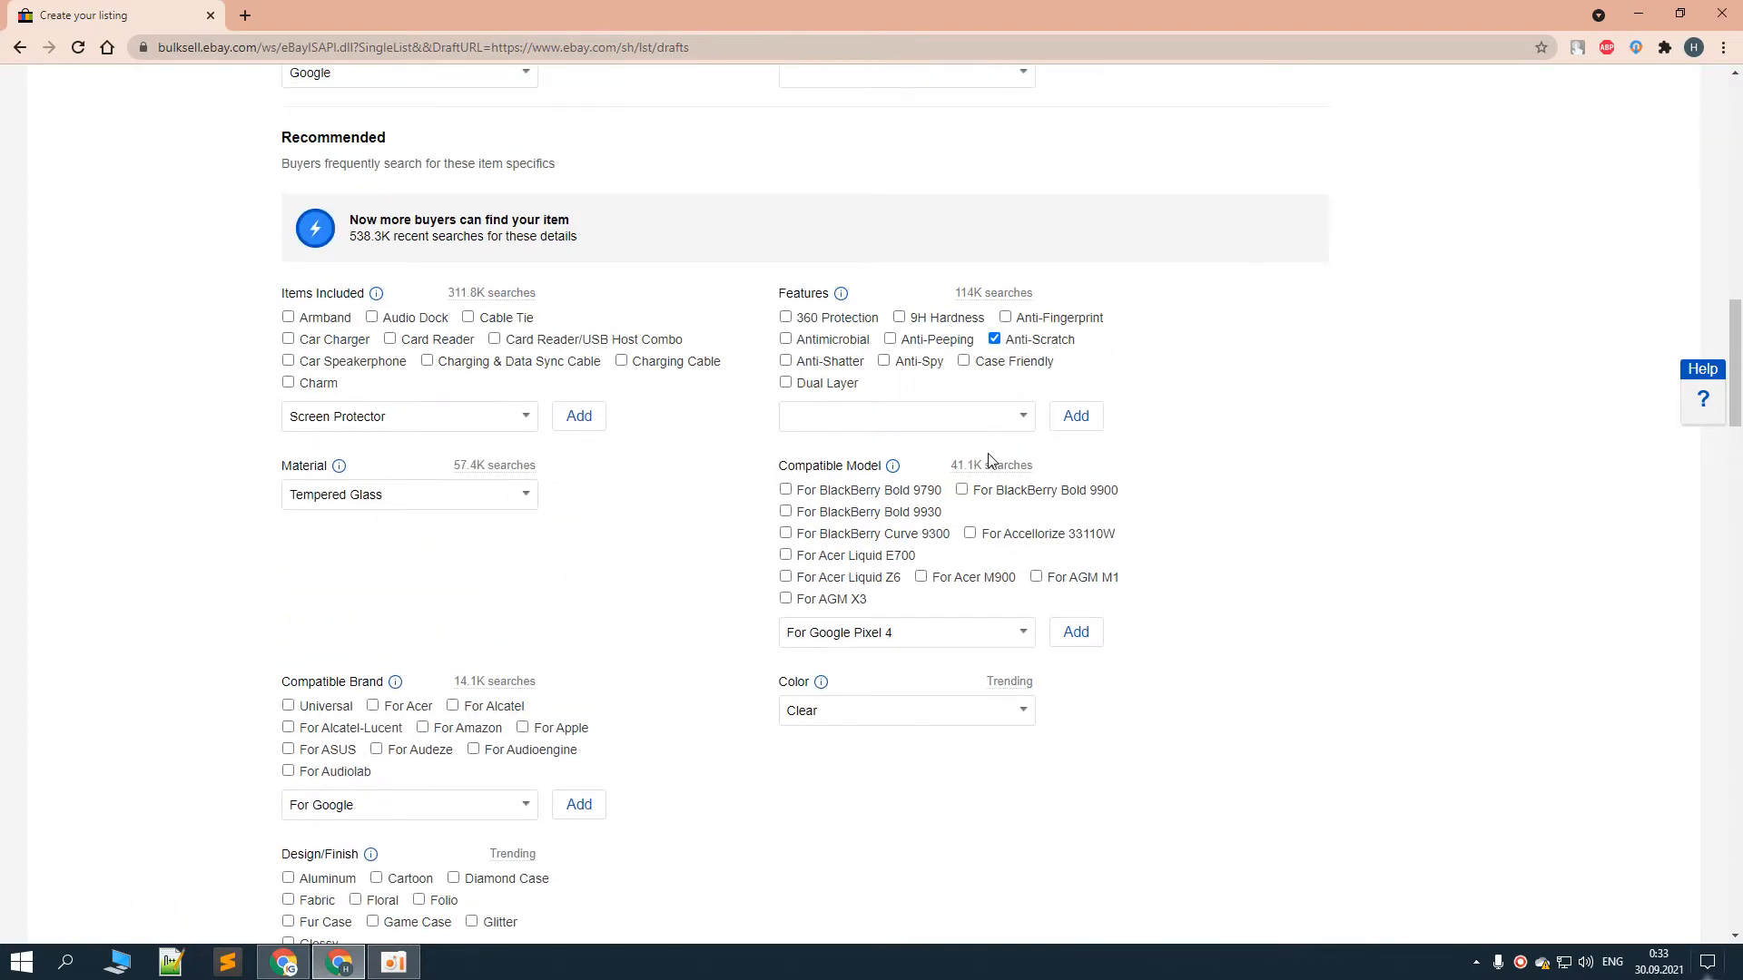
{"action": "scroll", "coordinate": [998, 527], "scroll_direction": "down", "scroll_amount": 2}
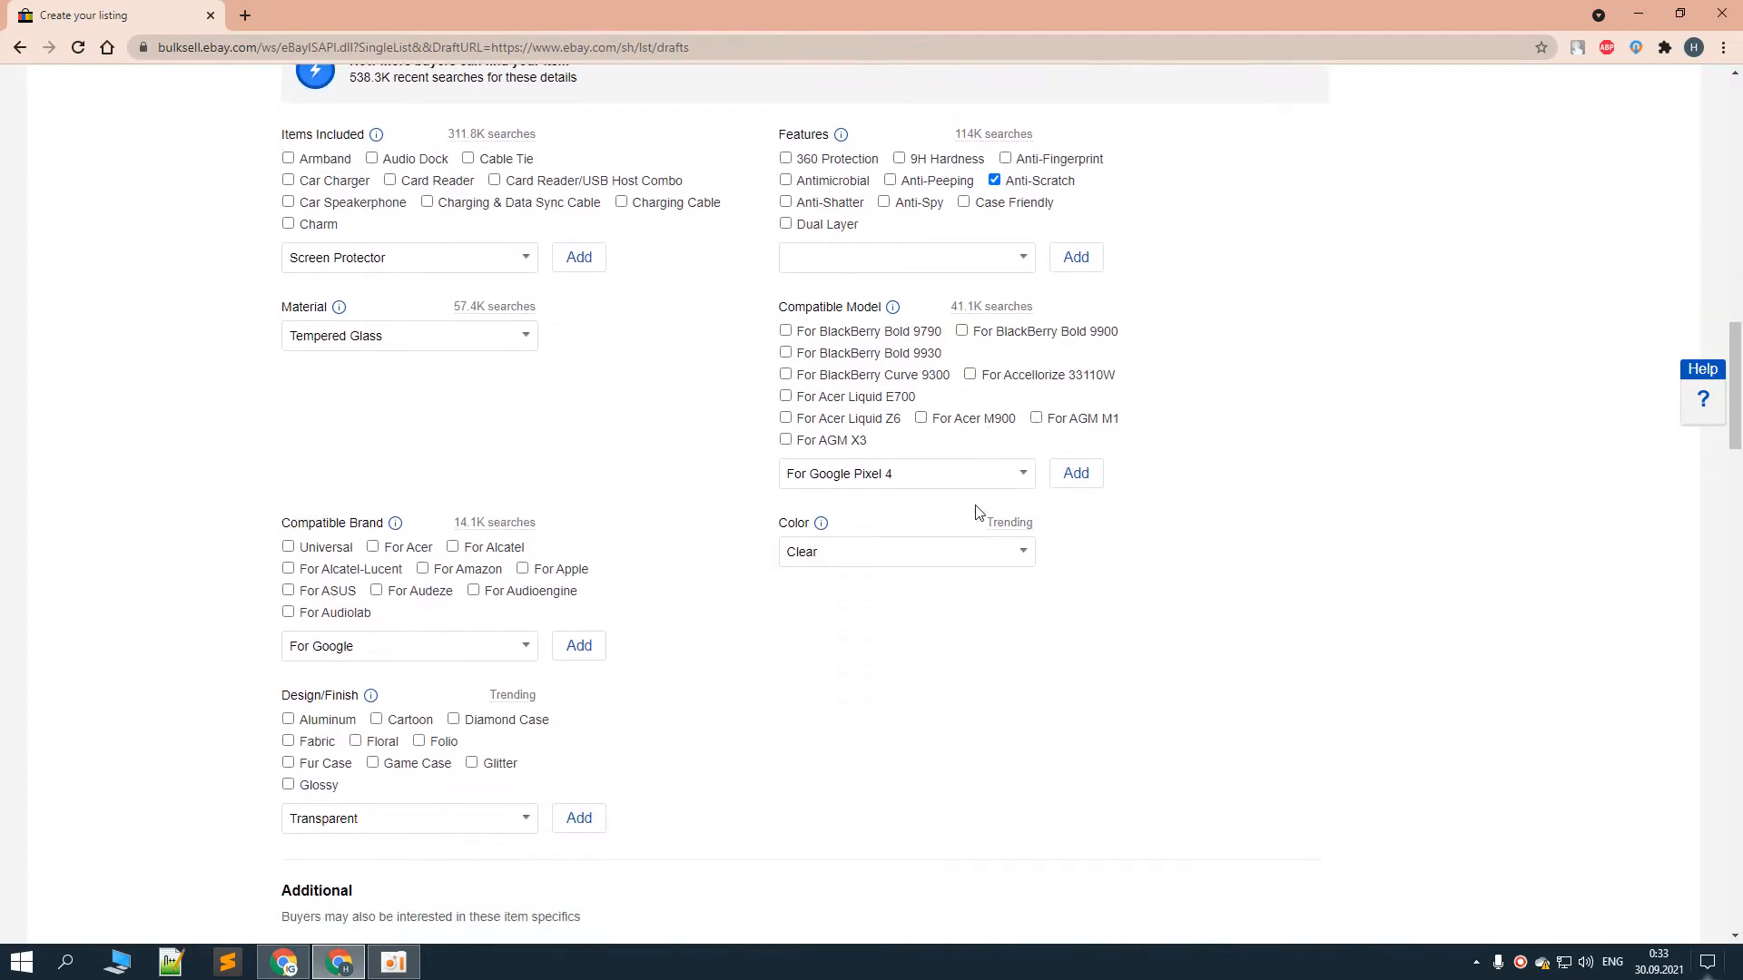
{"action": "scroll", "coordinate": [953, 458], "scroll_direction": "up", "scroll_amount": 2}
{"action": "scroll", "coordinate": [907, 490], "scroll_direction": "down", "scroll_amount": 9}
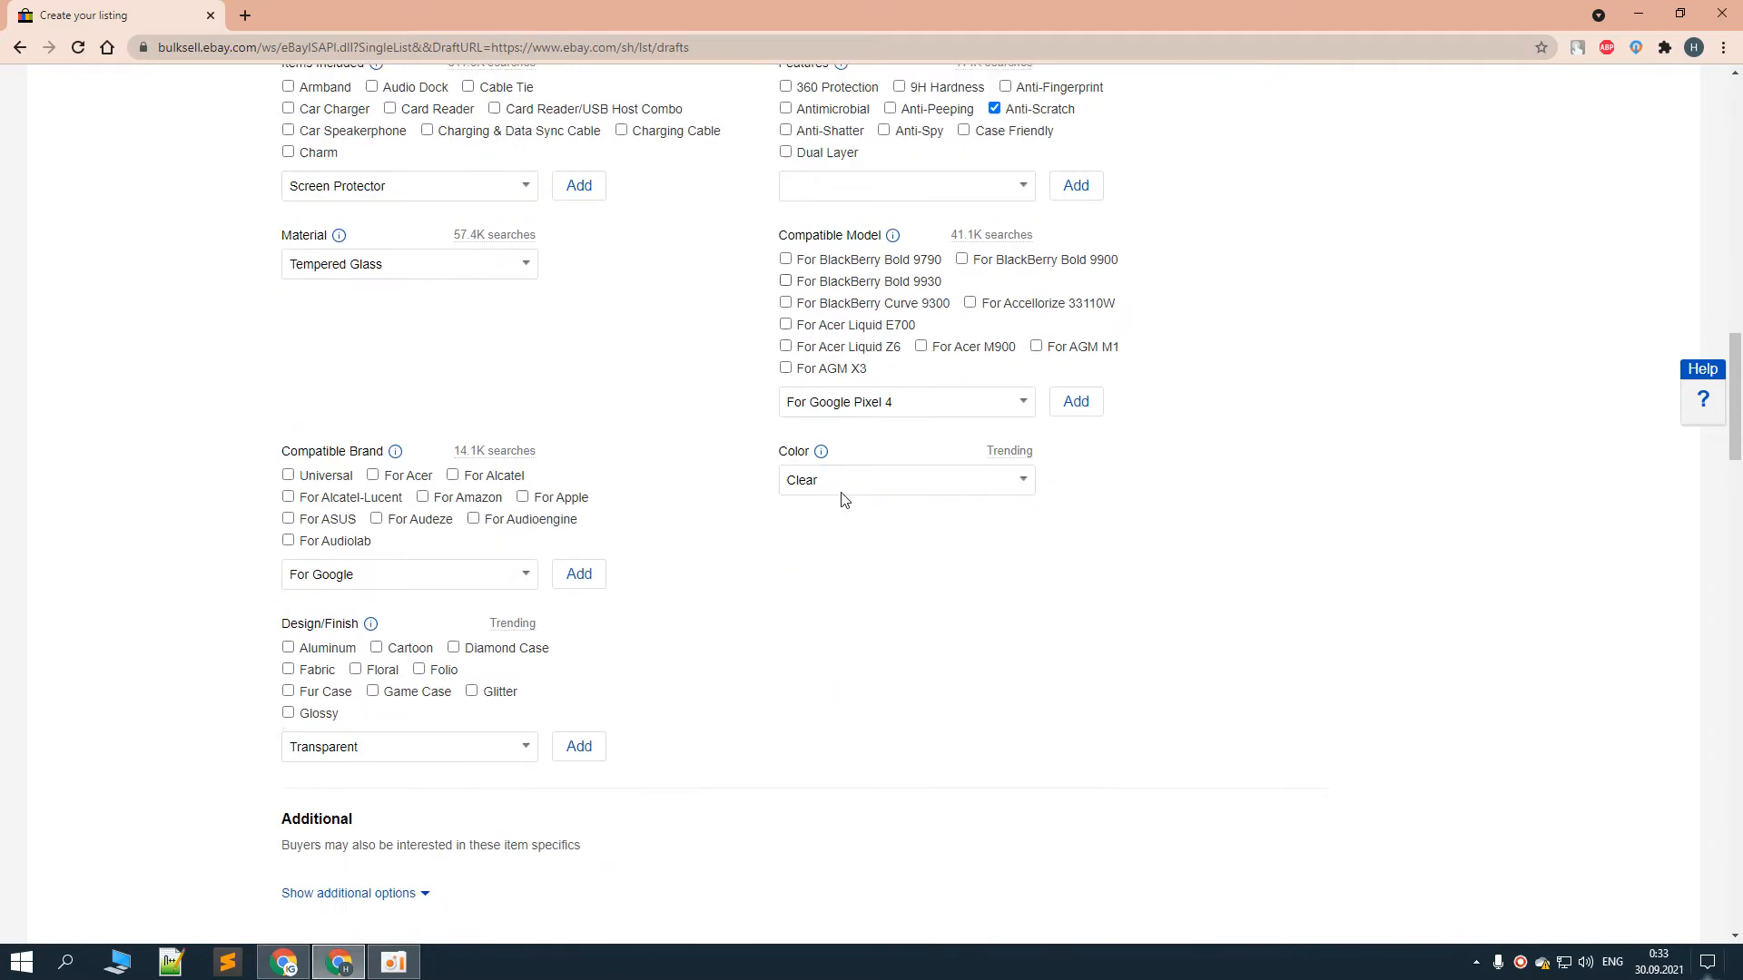
{"action": "scroll", "coordinate": [735, 508], "scroll_direction": "up", "scroll_amount": 5}
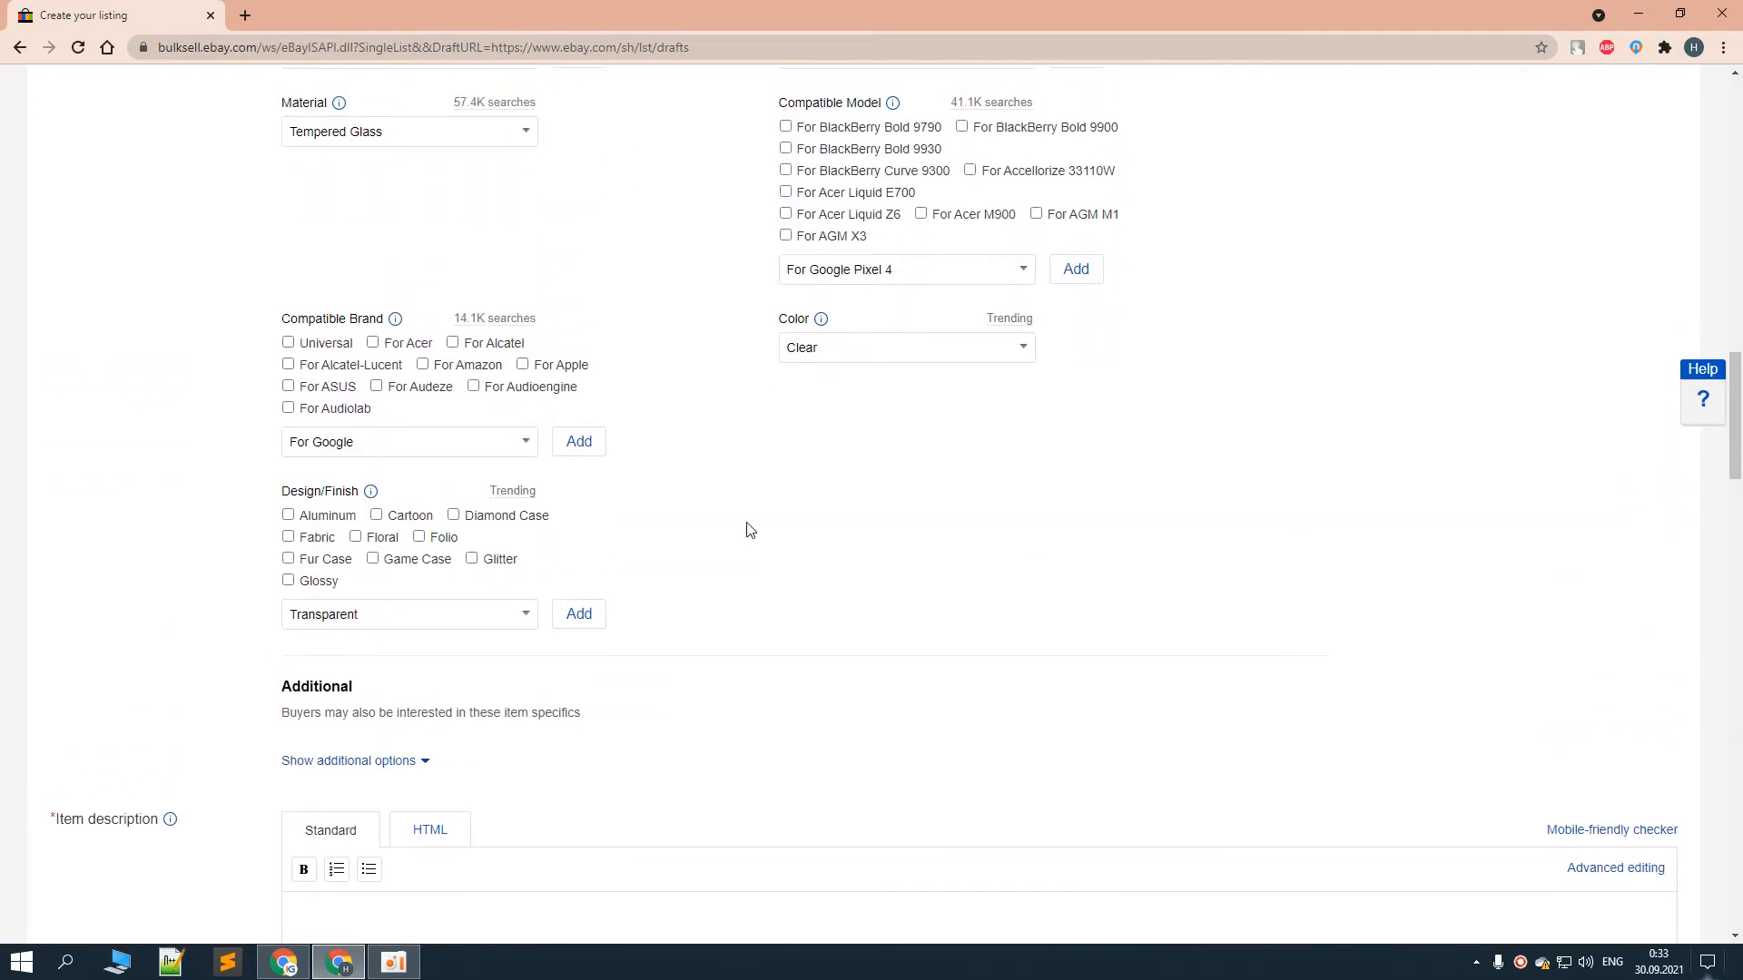
{"action": "scroll", "coordinate": [772, 535], "scroll_direction": "down", "scroll_amount": 6}
{"action": "scroll", "coordinate": [788, 525], "scroll_direction": "up", "scroll_amount": 5}
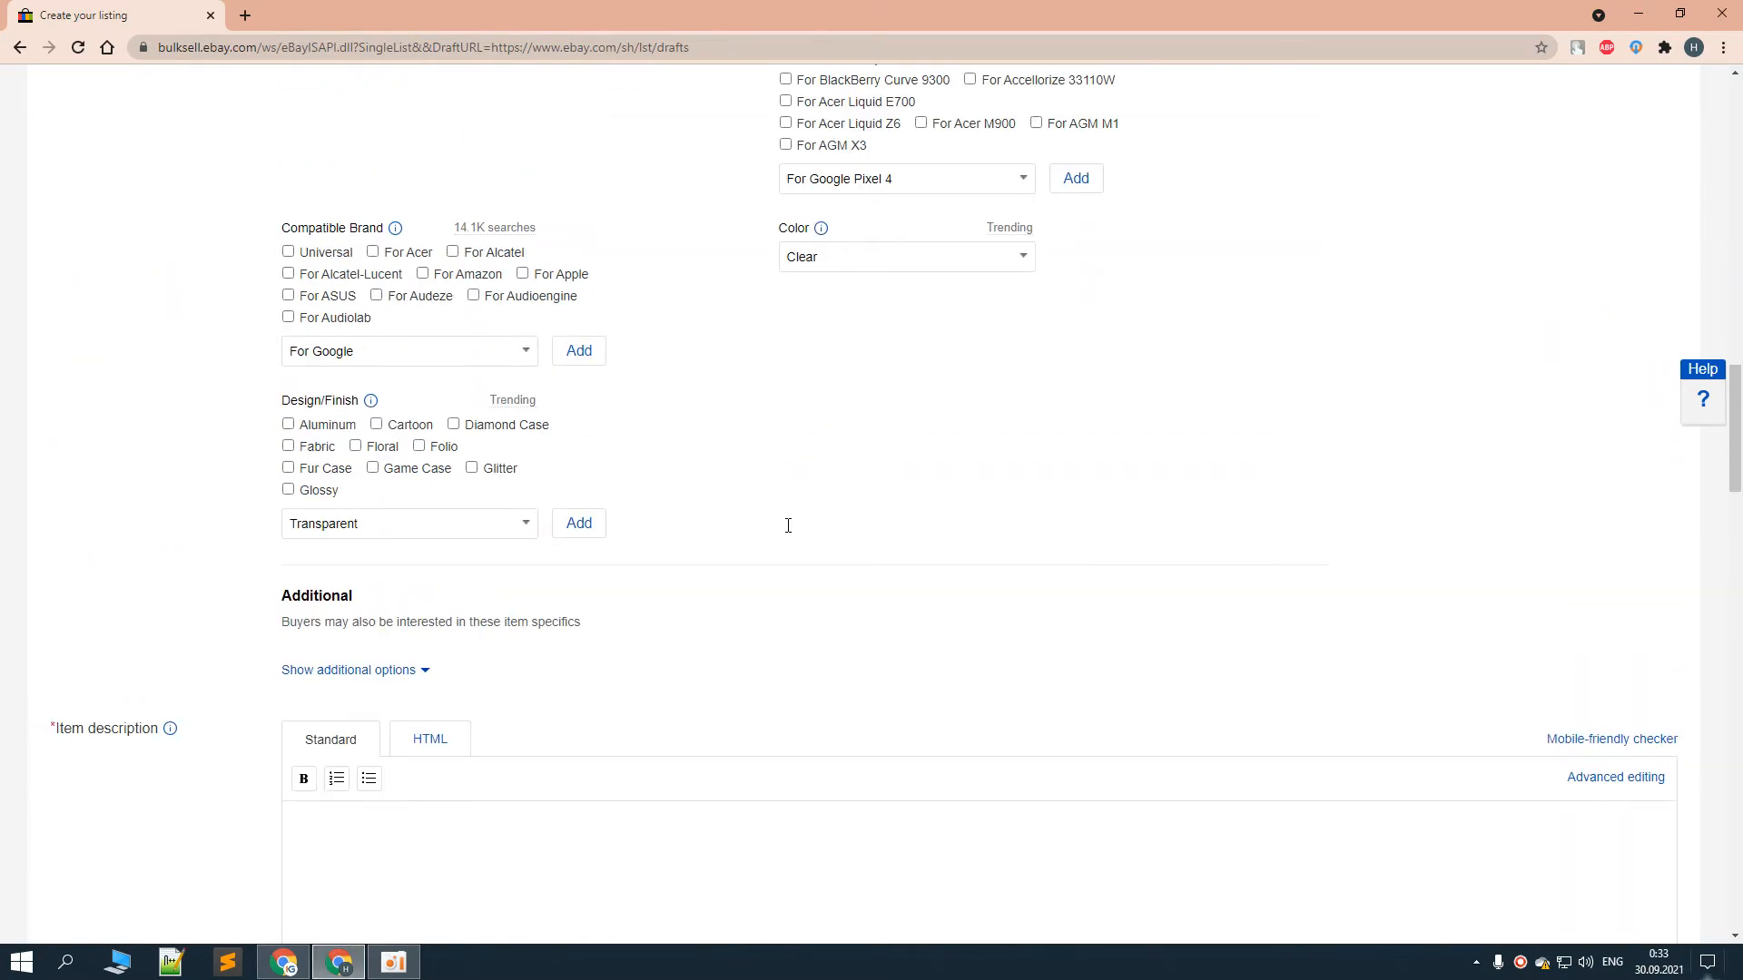
Switch to the AliExpress product page and copy the overview description, from its heading down to the end of the product images
{"action": "key", "text": "alt+Tab"}
{"action": "scroll", "coordinate": [820, 494], "scroll_direction": "down", "scroll_amount": 15}
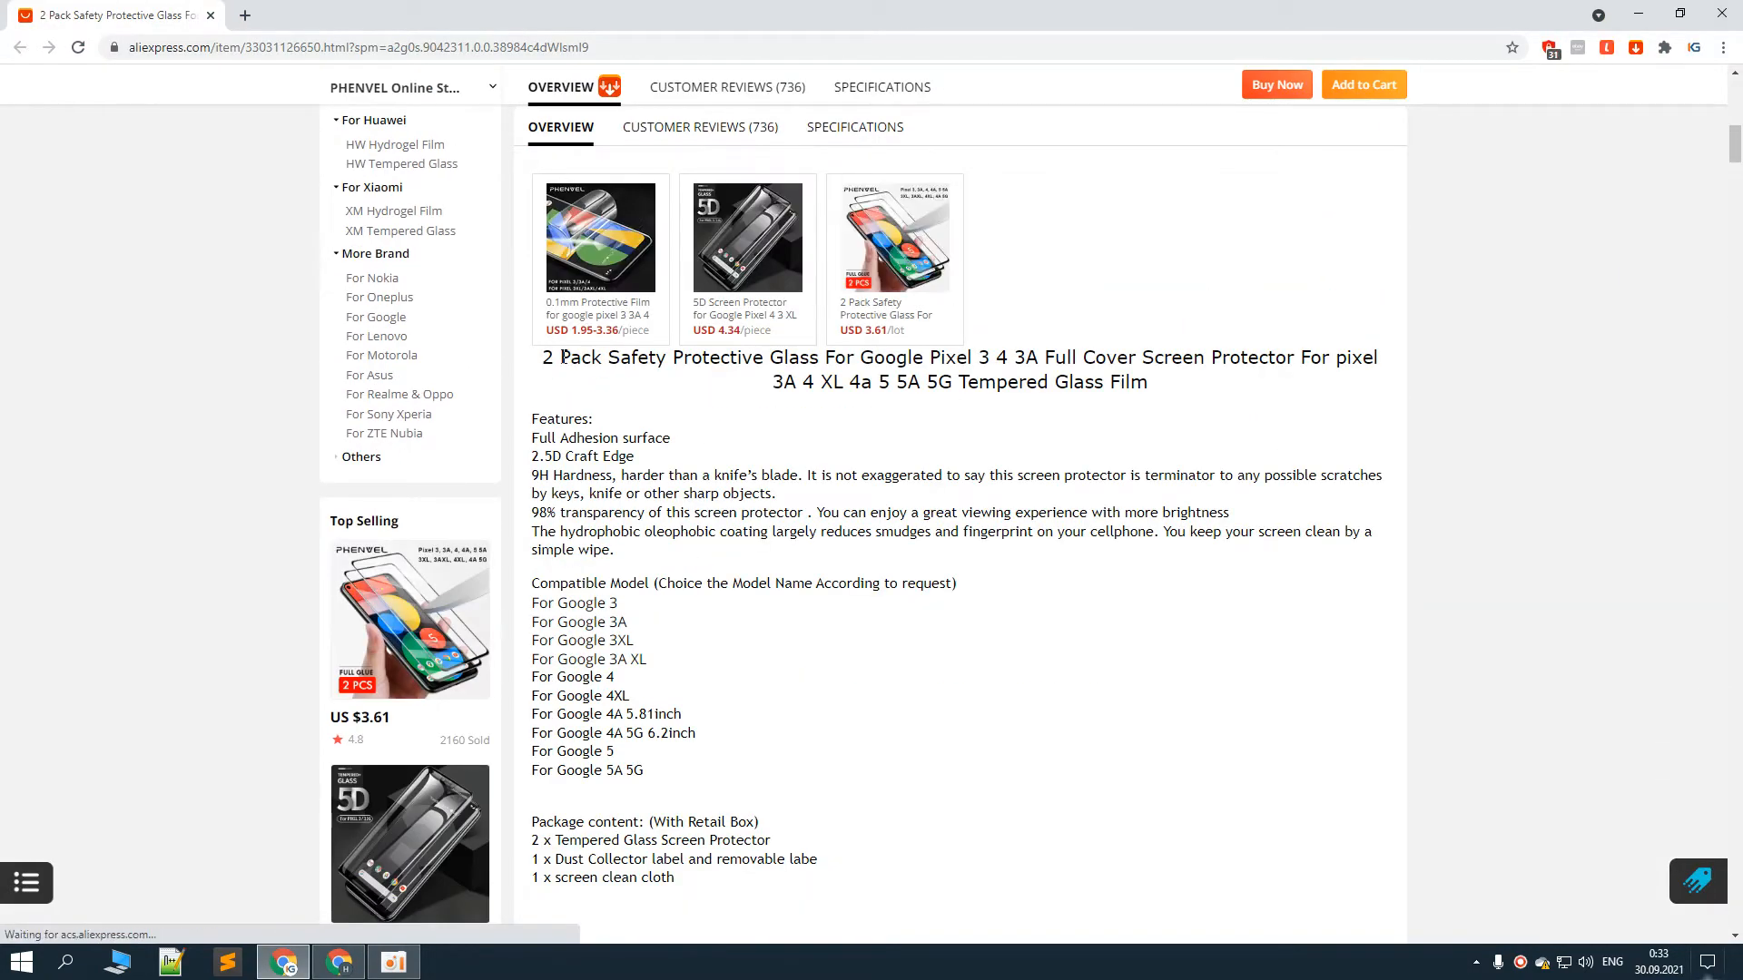
{"action": "scroll", "coordinate": [708, 486], "scroll_direction": "down", "scroll_amount": 20}
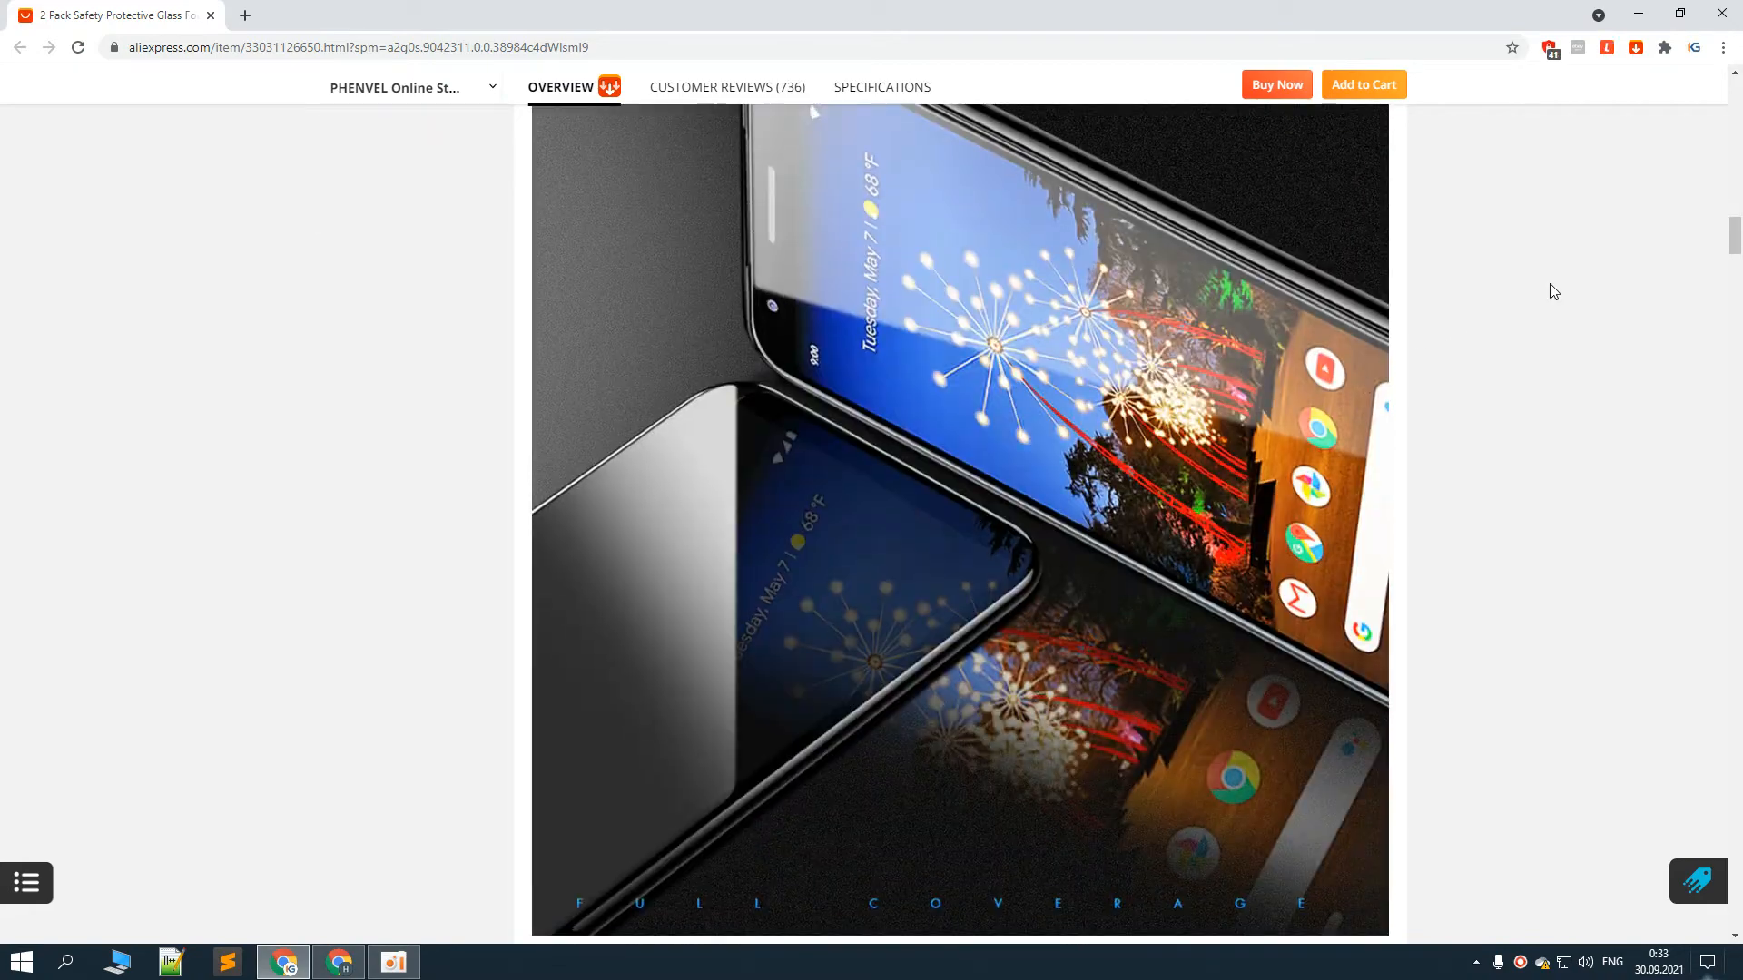
{"action": "left_click_drag", "start_coordinate": [1734, 234], "coordinate": [1735, 711]}
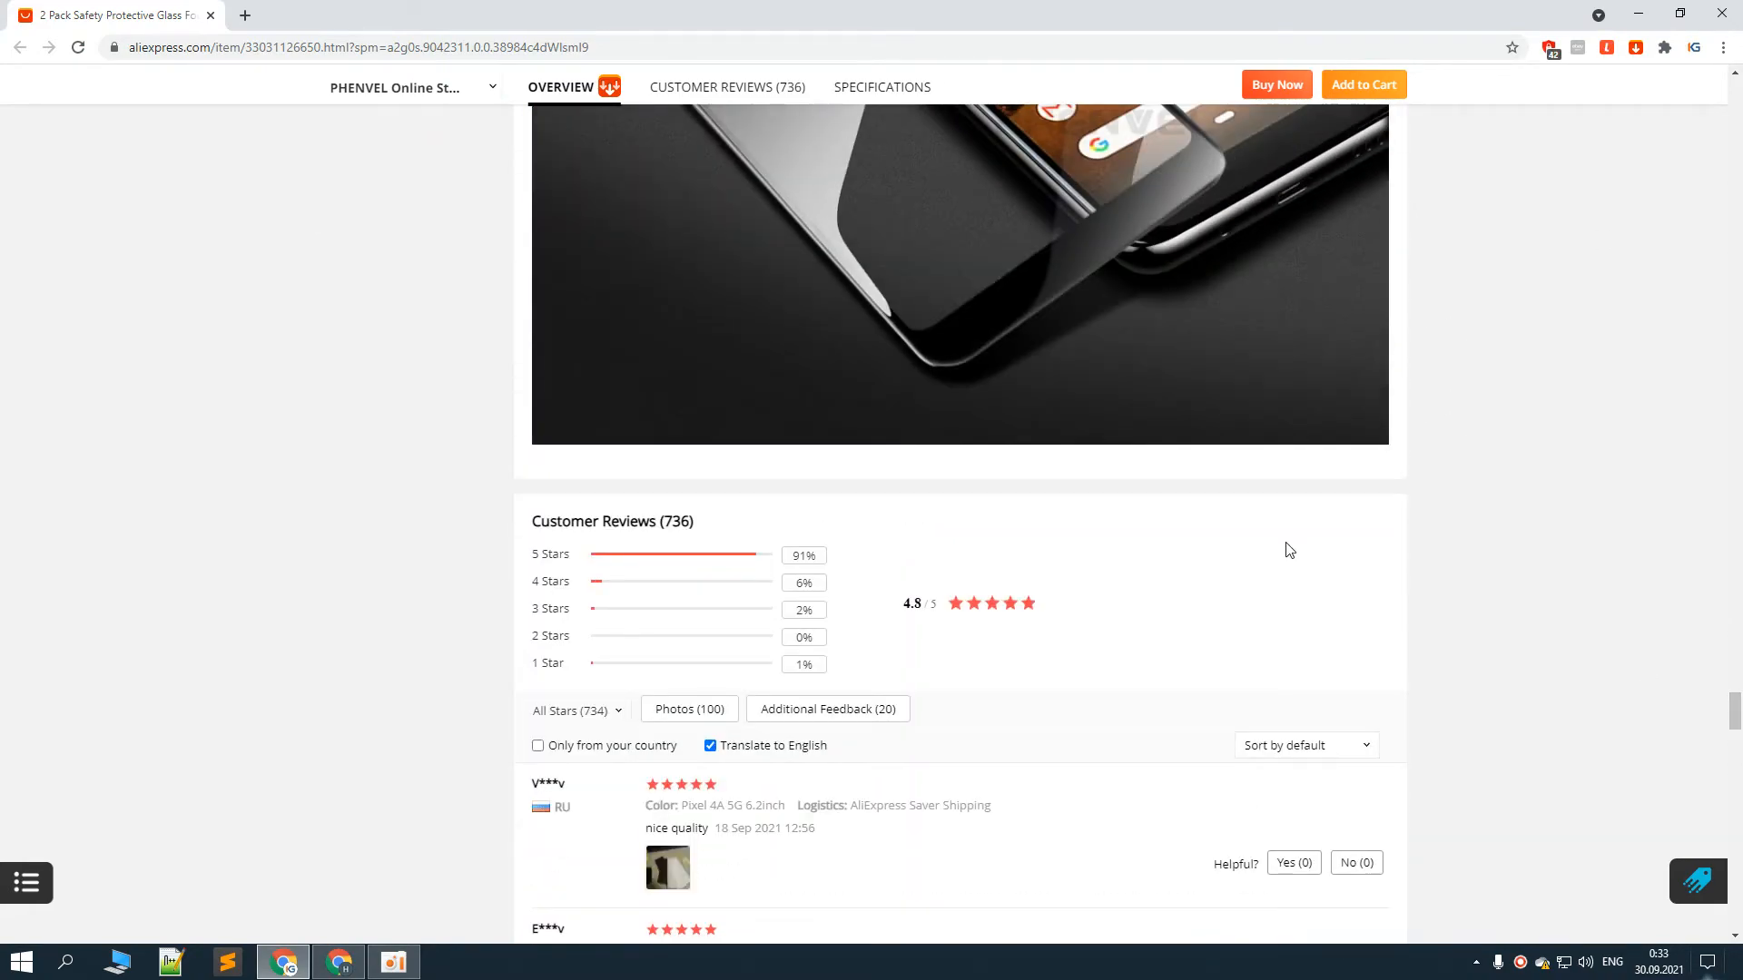
Switch to the eBay listing and paste the copied supplier description into the item description
{"action": "key", "text": "alt+Tab"}
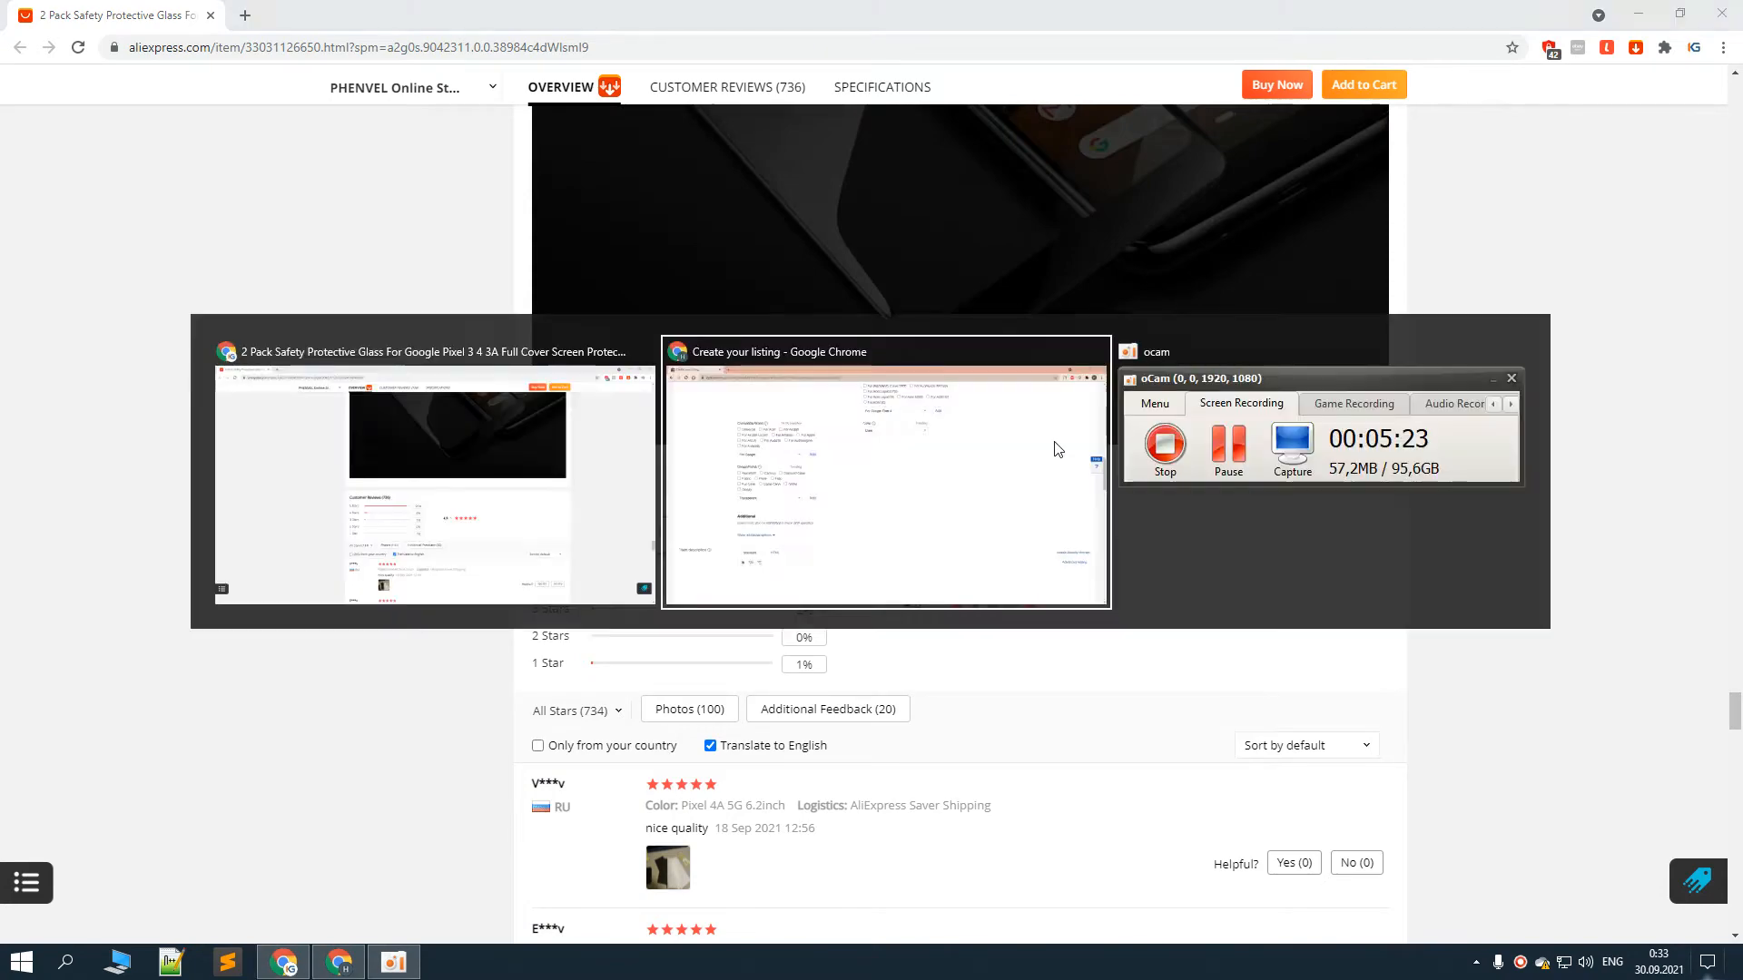
{"action": "scroll", "coordinate": [714, 484], "scroll_direction": "down", "scroll_amount": 4}
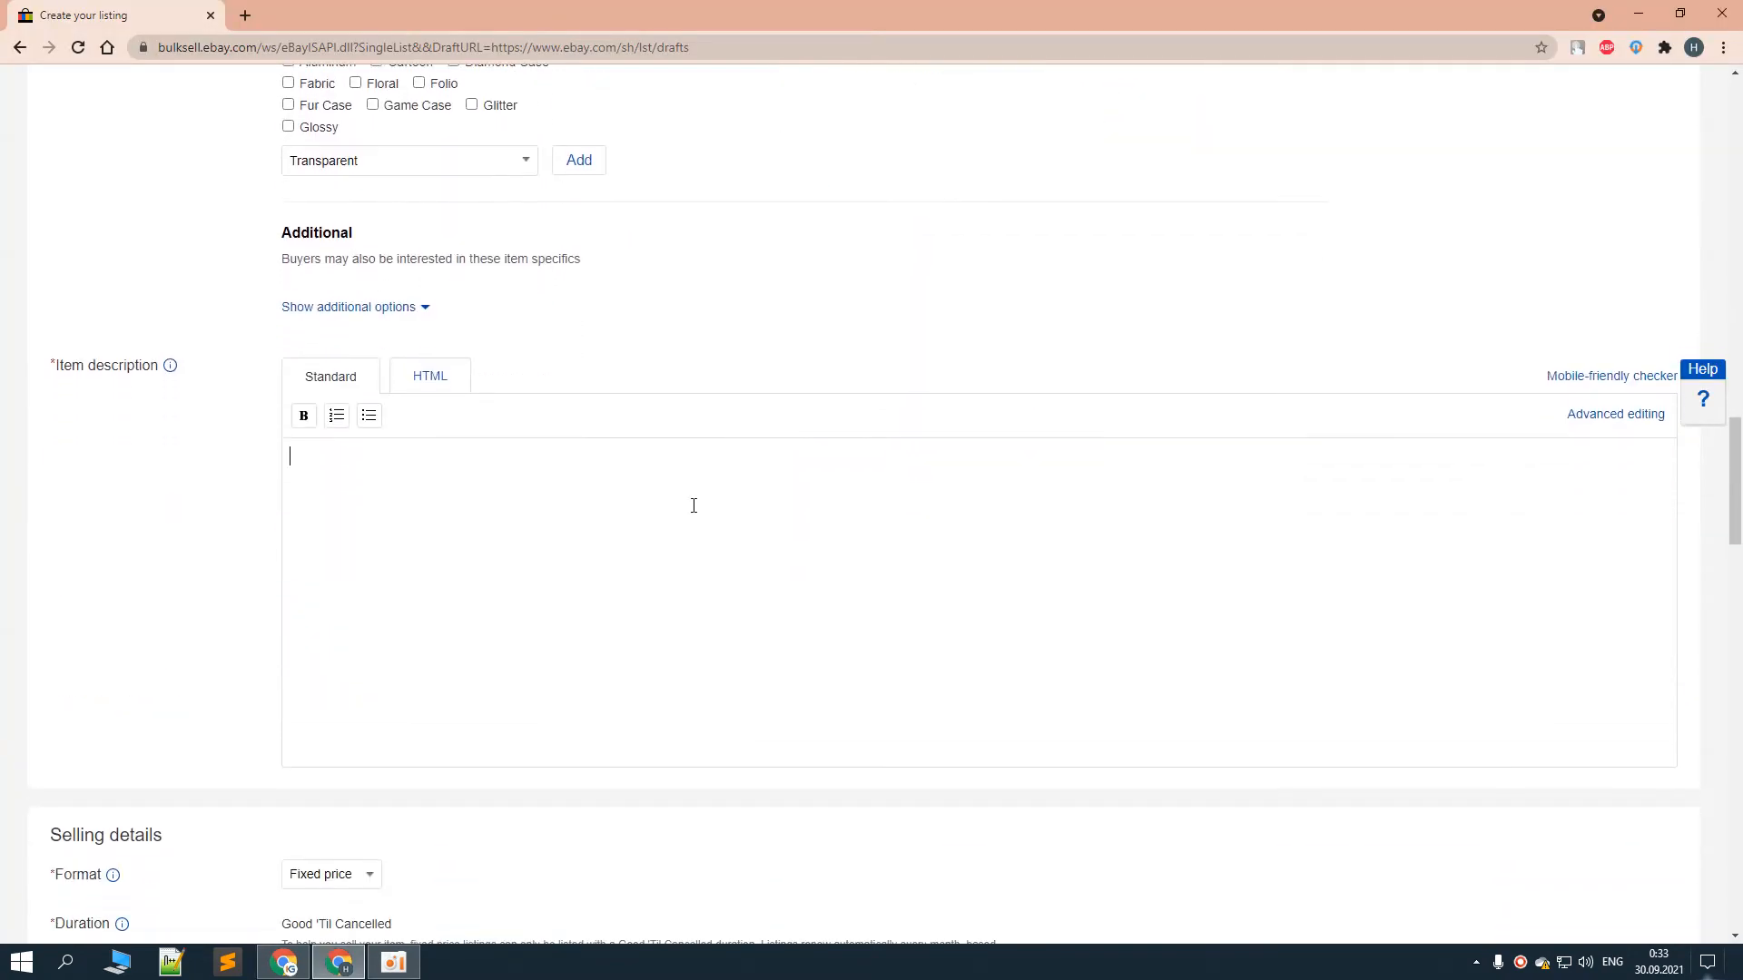
{"action": "key", "text": "ctrl+v"}
{"action": "scroll", "coordinate": [1565, 534], "scroll_direction": "up", "scroll_amount": 3}
{"action": "scroll", "coordinate": [1642, 471], "scroll_direction": "up", "scroll_amount": 1}
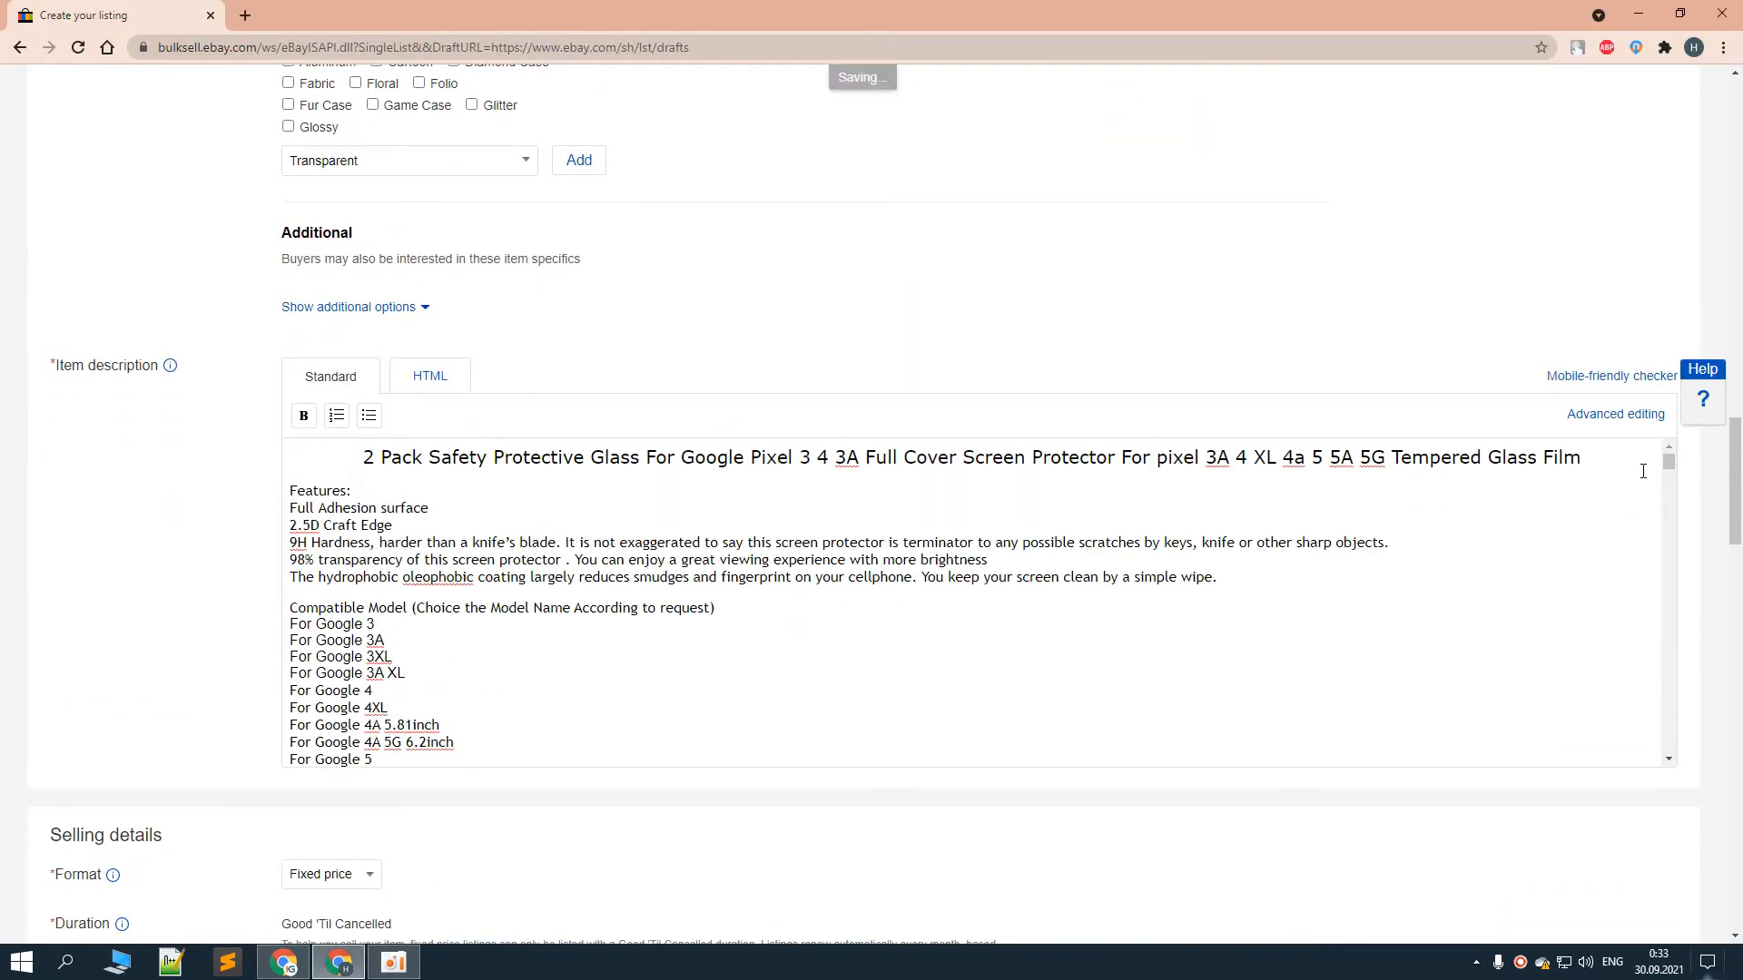
Enable advanced editing for the item description and center all of its text
{"action": "left_click", "coordinate": [1608, 415]}
{"action": "key", "text": "ctrl+a"}
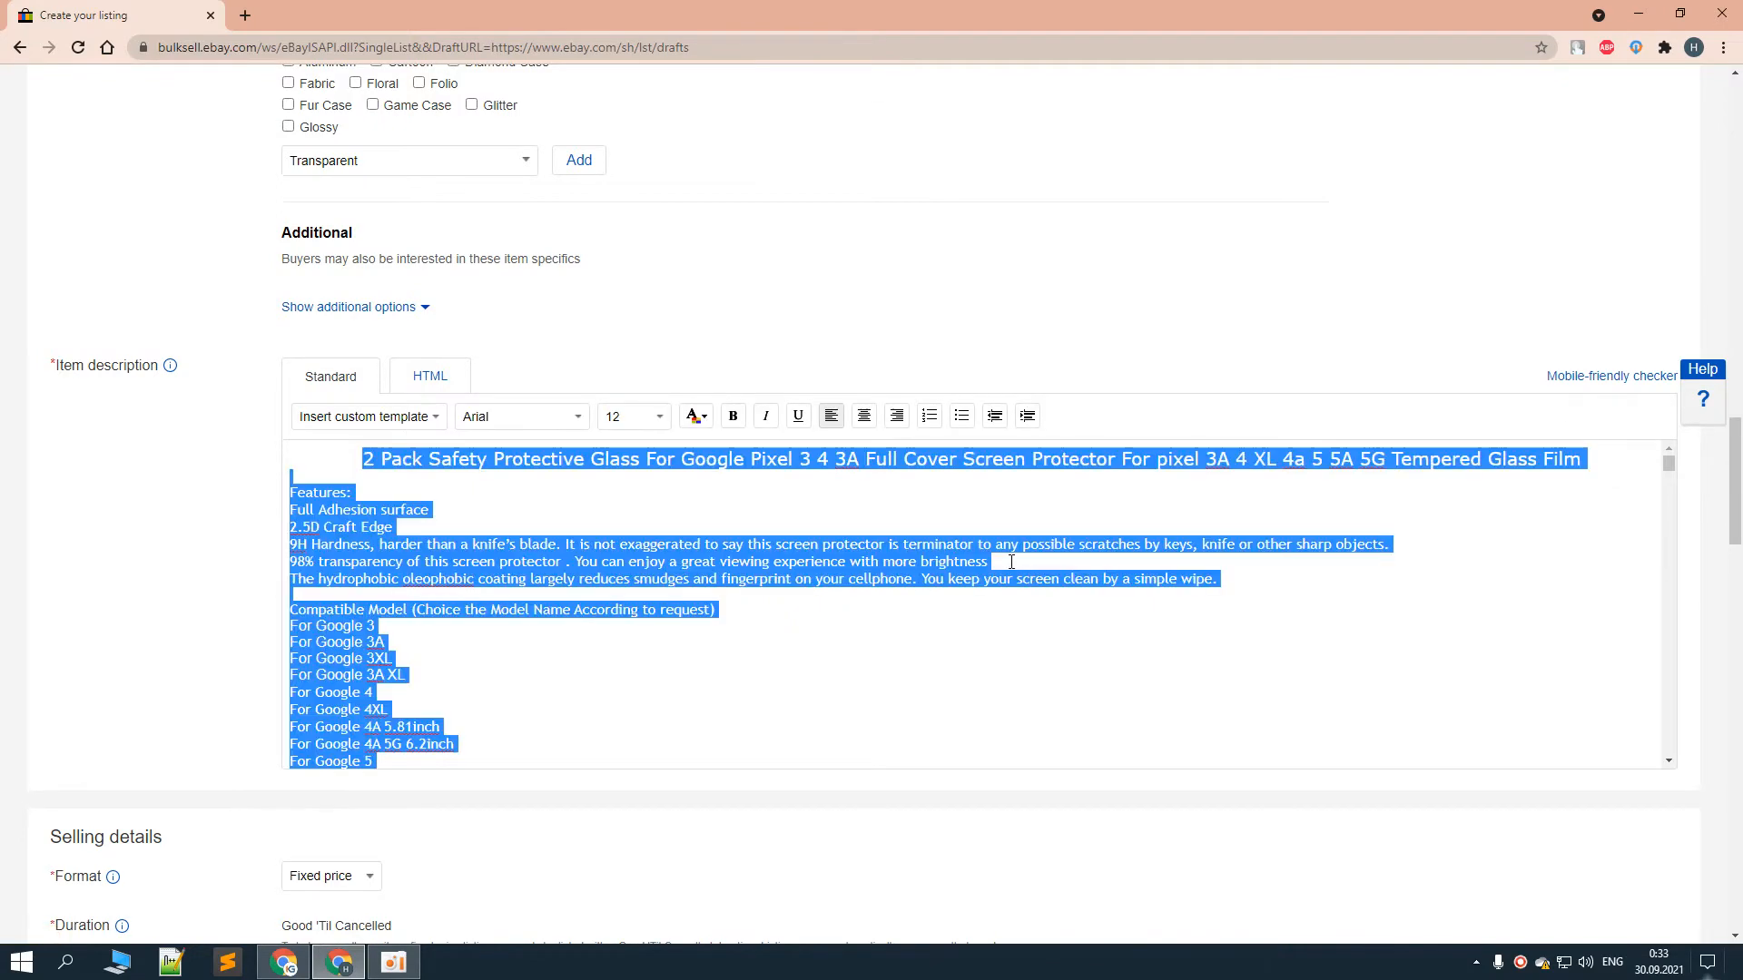
{"action": "left_click", "coordinate": [864, 416]}
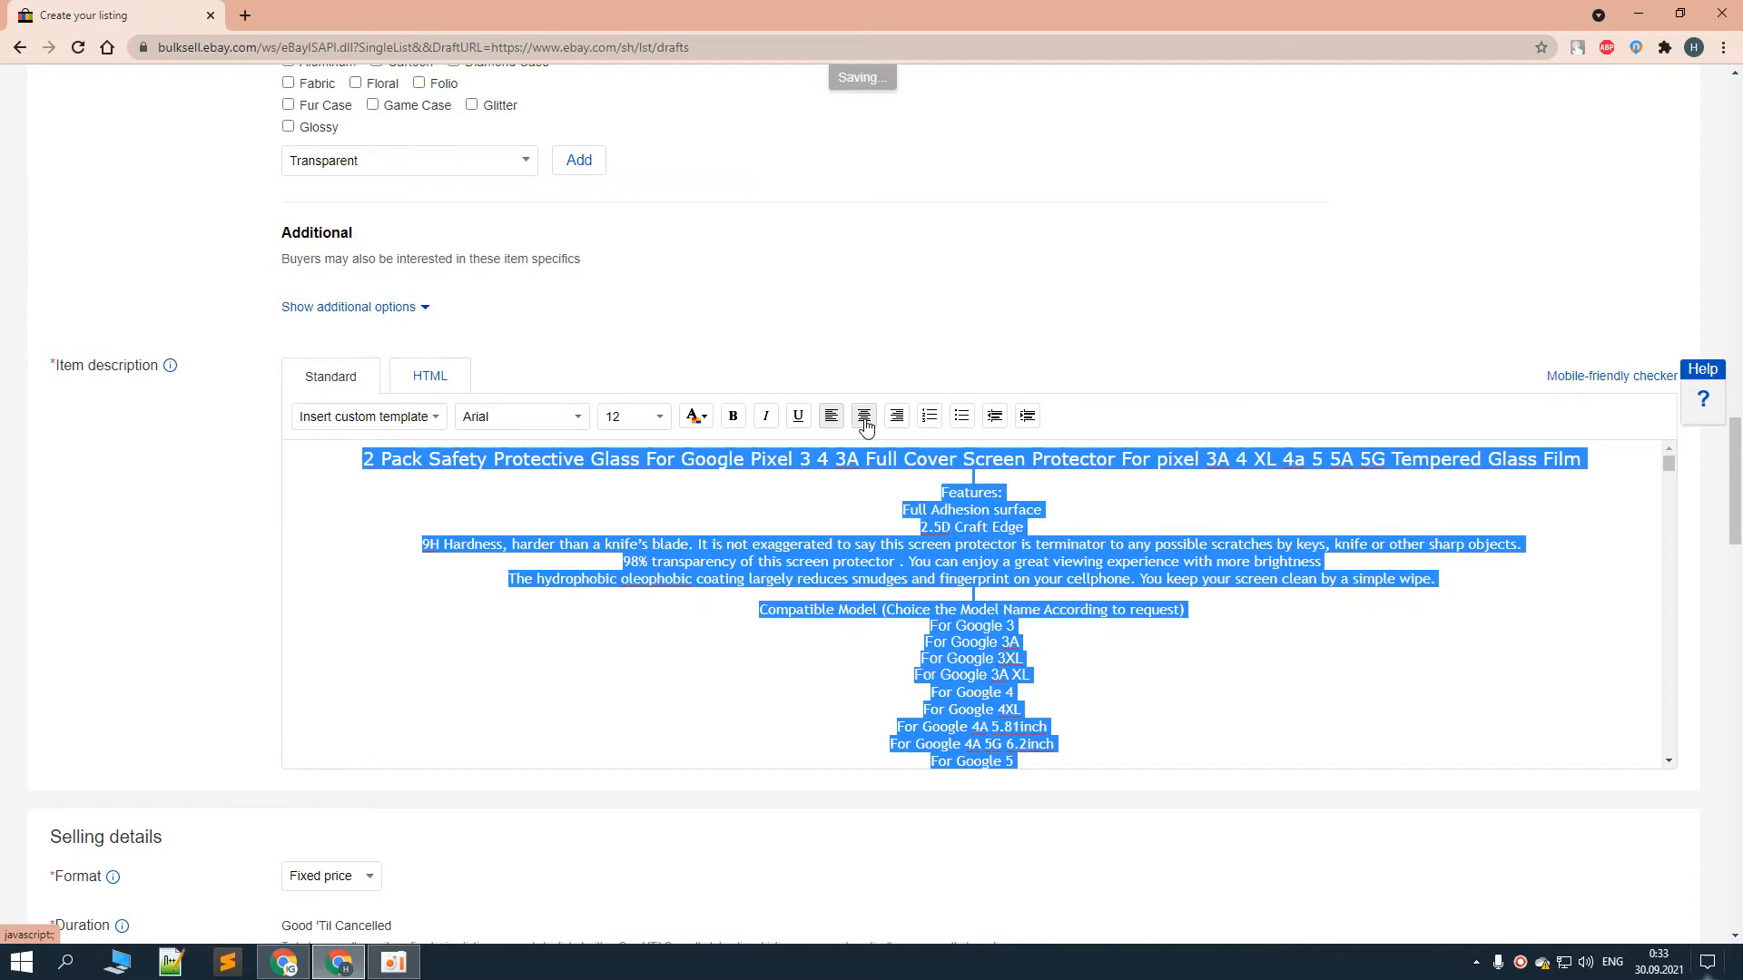
{"action": "left_click", "coordinate": [921, 565]}
{"action": "scroll", "coordinate": [488, 527], "scroll_direction": "down", "scroll_amount": 12}
Switch to the AliExpress product page and compare the price across the phone model options, from For Pixel 3 through For Pixel 5A 5G
{"action": "key", "text": "alt+Tab"}
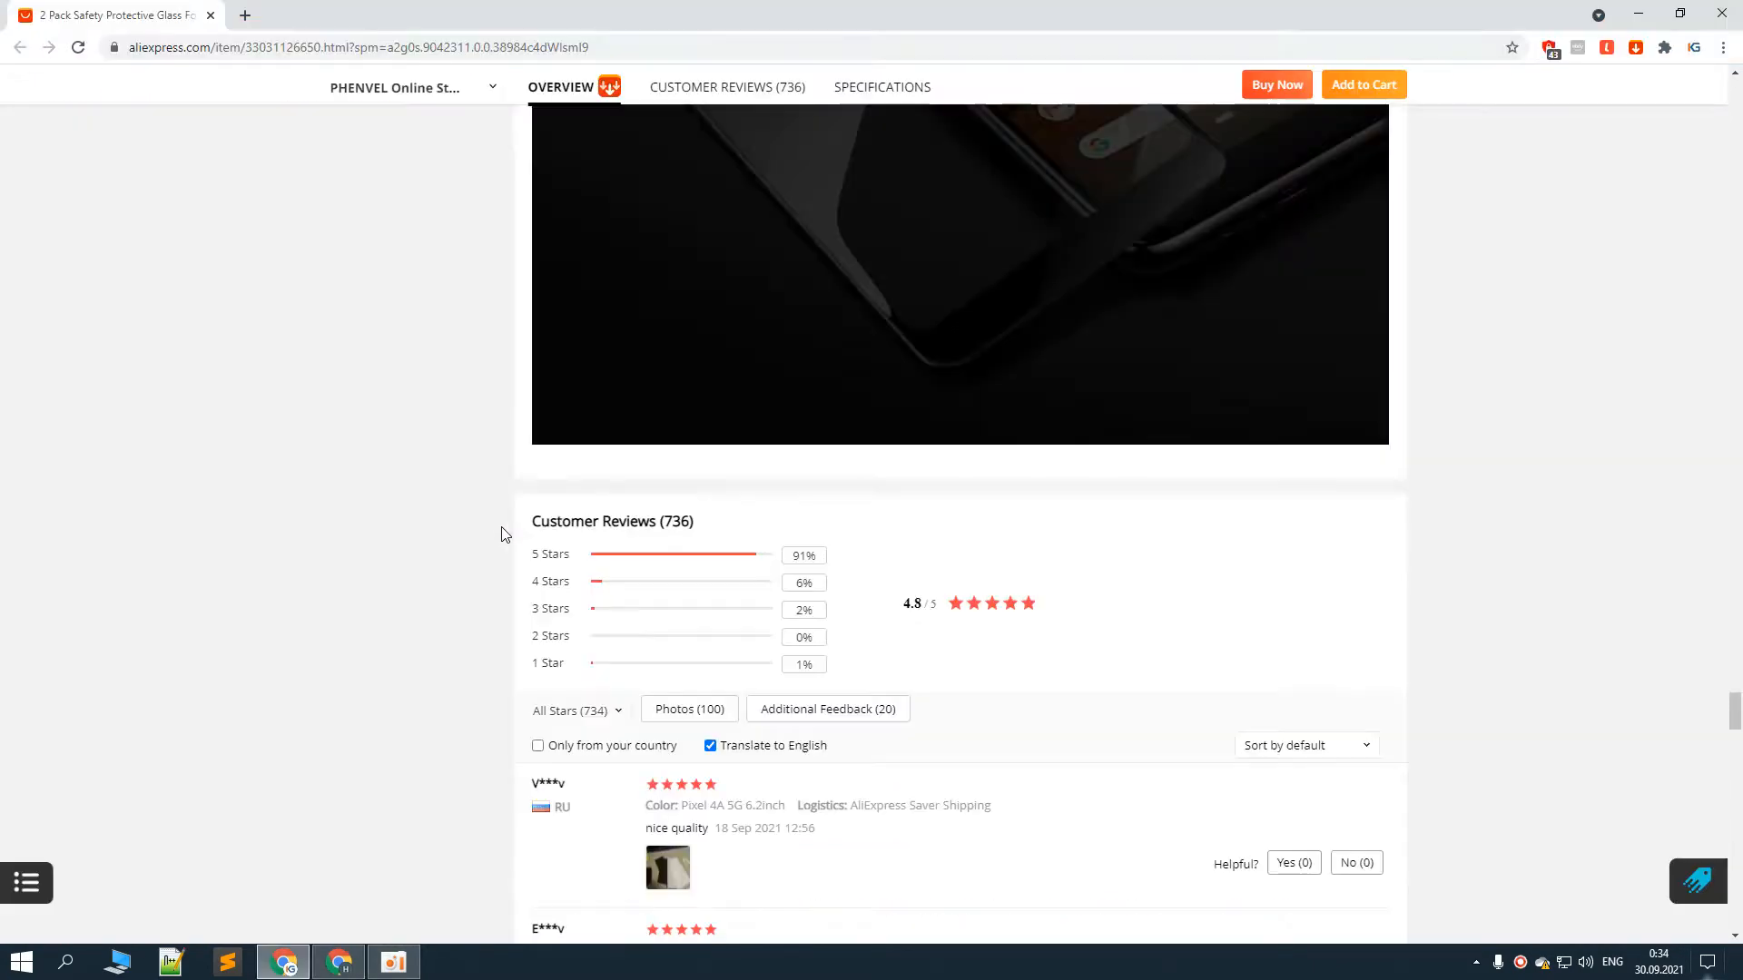
{"action": "scroll", "coordinate": [392, 519], "scroll_direction": "up", "scroll_amount": 6}
{"action": "left_click_drag", "start_coordinate": [1734, 687], "coordinate": [1735, 96]}
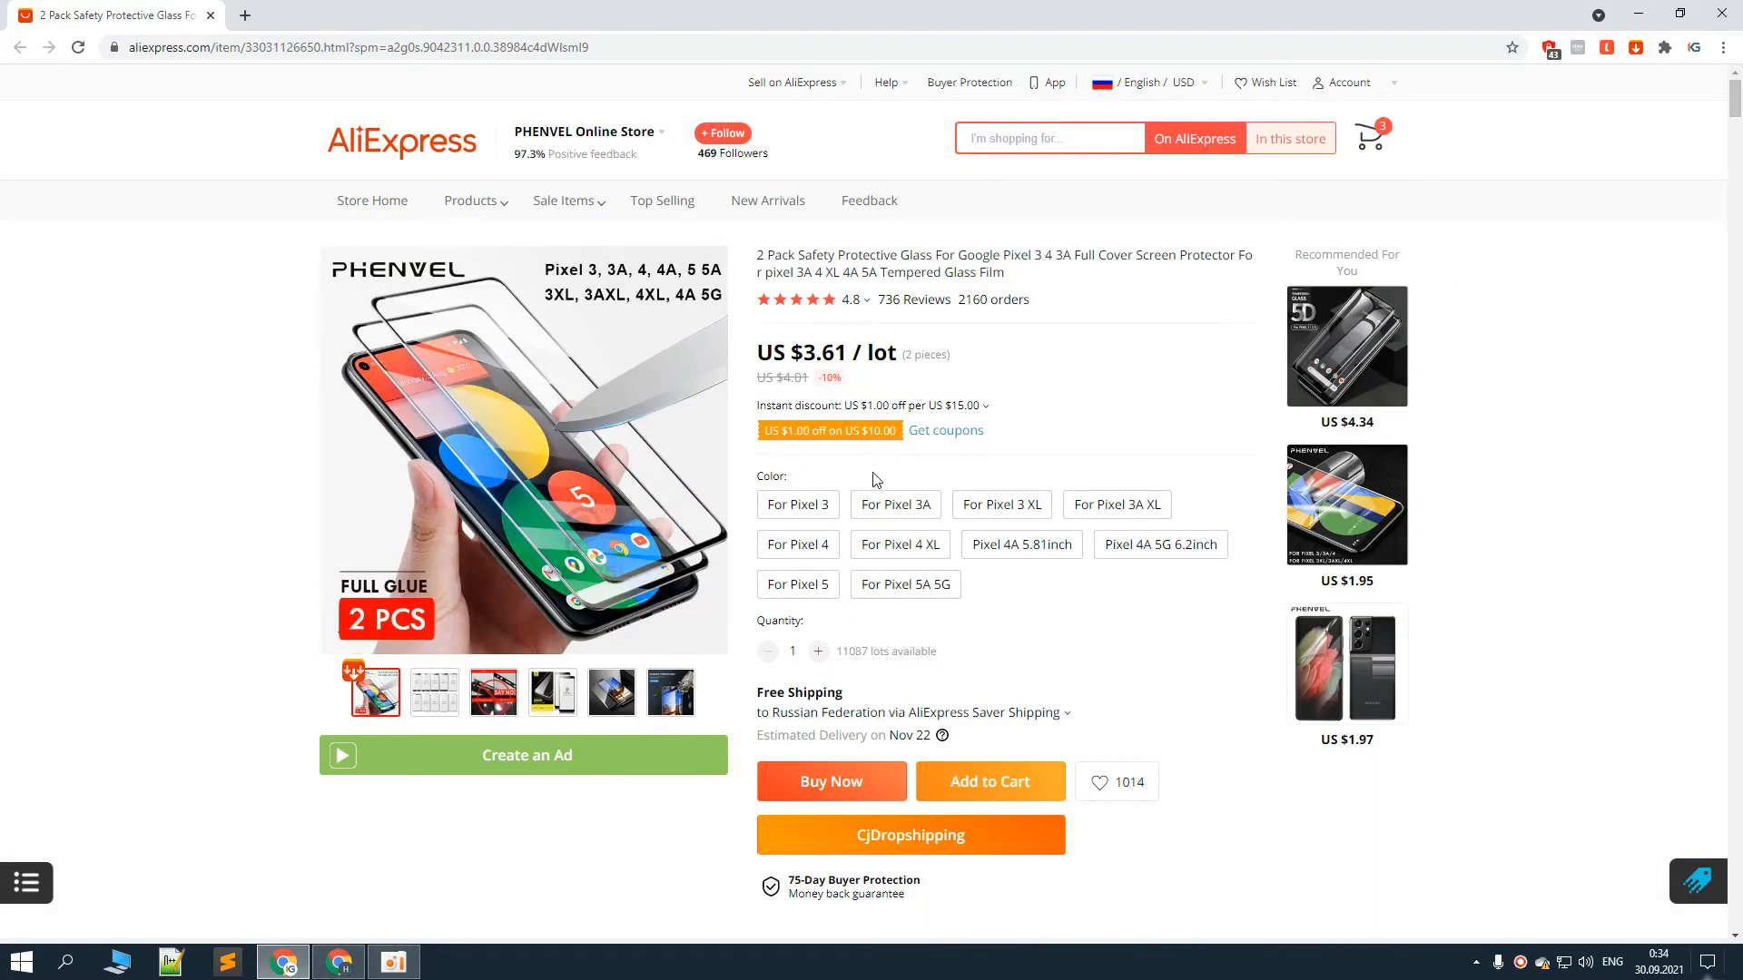
{"action": "left_click", "coordinate": [817, 506]}
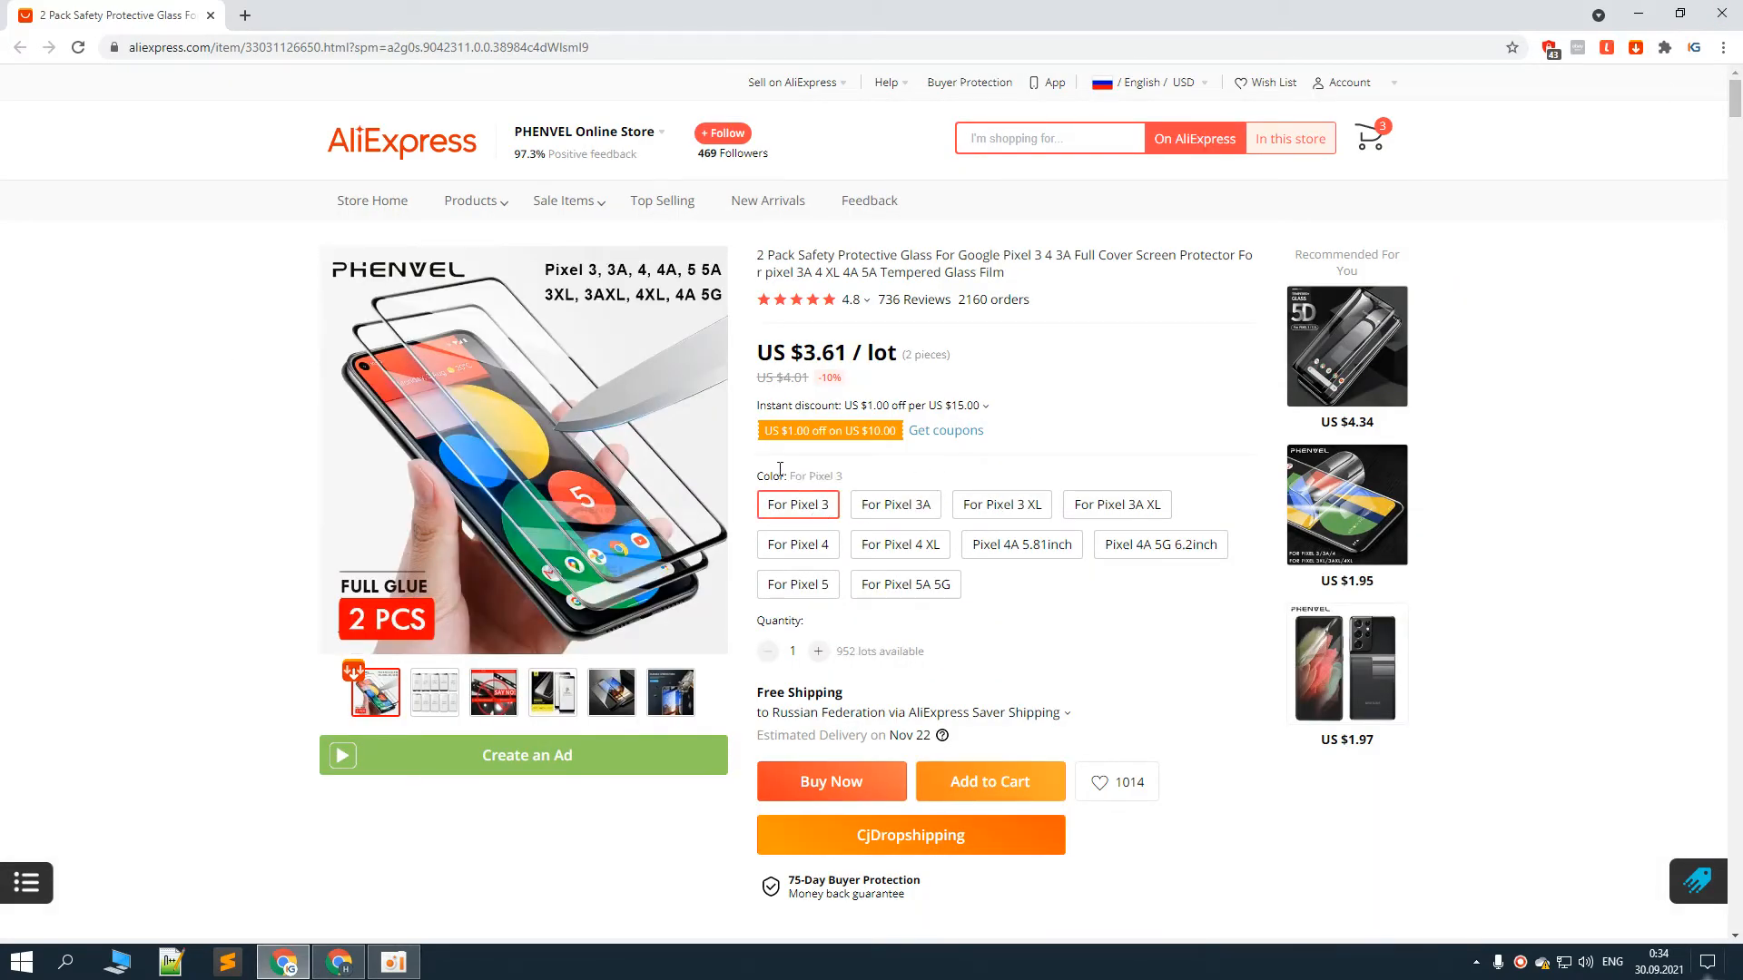
{"action": "left_click", "coordinate": [889, 505]}
{"action": "left_click", "coordinate": [985, 504]}
{"action": "left_click", "coordinate": [1091, 508]}
{"action": "left_click", "coordinate": [896, 547]}
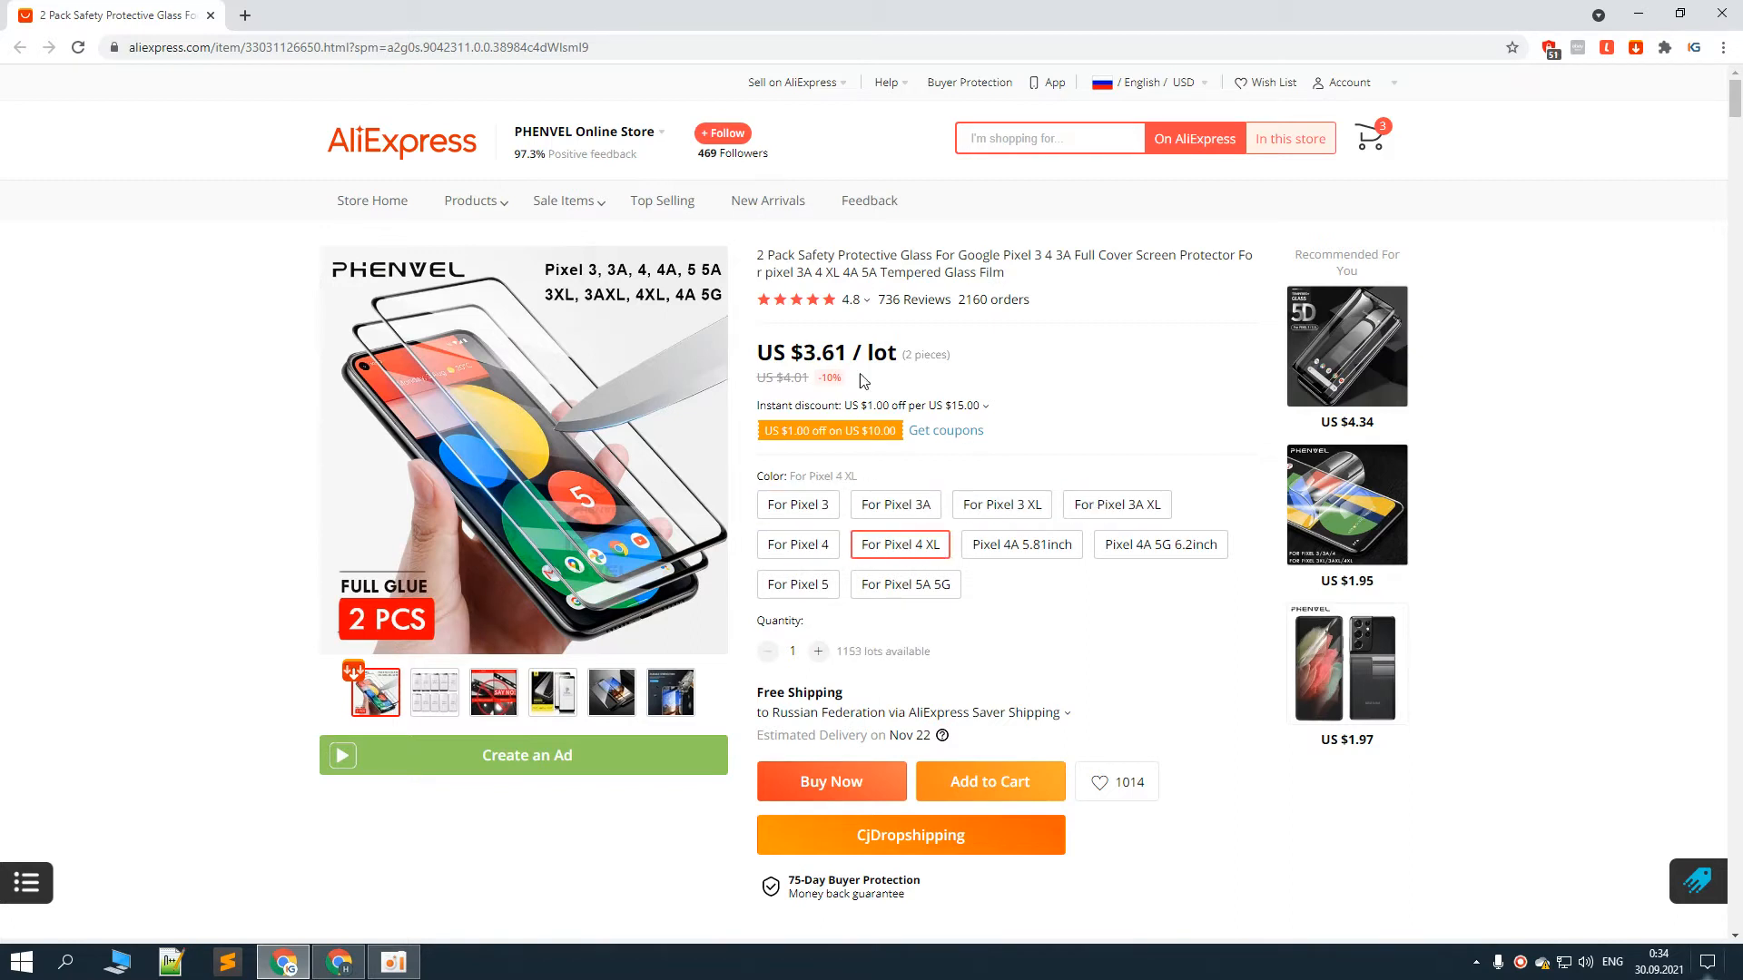
{"action": "left_click", "coordinate": [998, 550]}
{"action": "left_click", "coordinate": [1146, 545]}
{"action": "left_click", "coordinate": [799, 585]}
{"action": "left_click", "coordinate": [905, 585]}
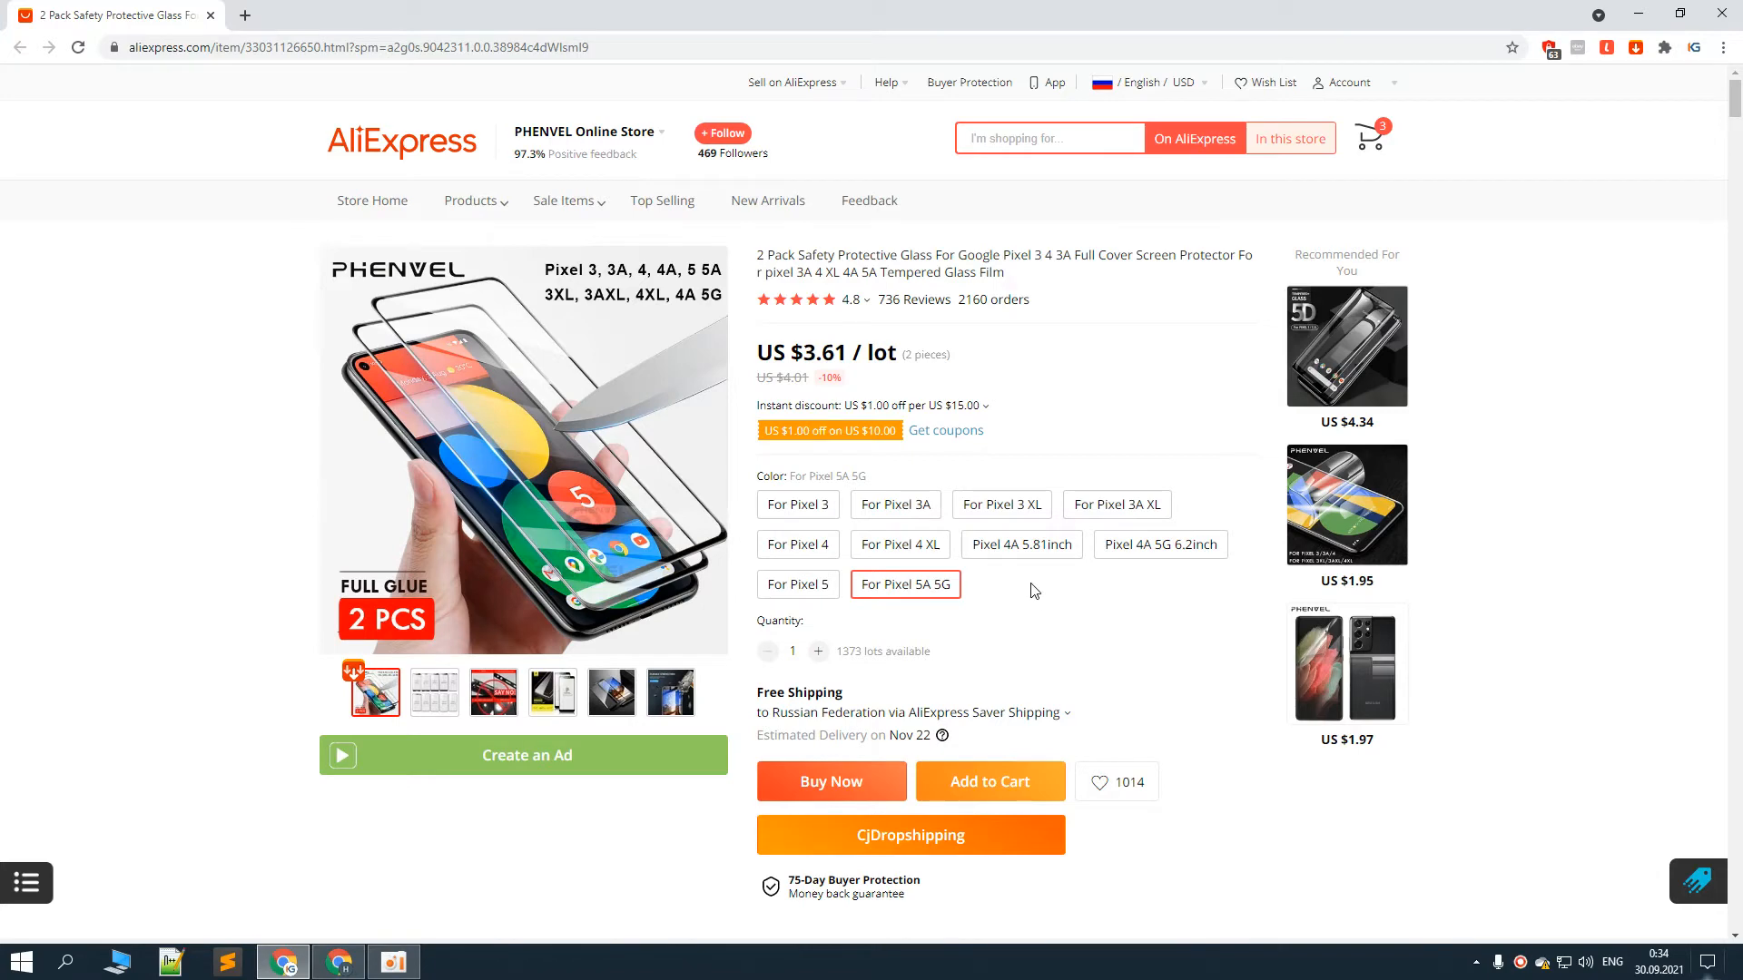
Switch to the eBay listing and set the quantity to 4 and the Buy It Now price to $7.99
{"action": "scroll", "coordinate": [867, 438], "scroll_direction": "down", "scroll_amount": 2}
{"action": "key", "text": "alt+Tab"}
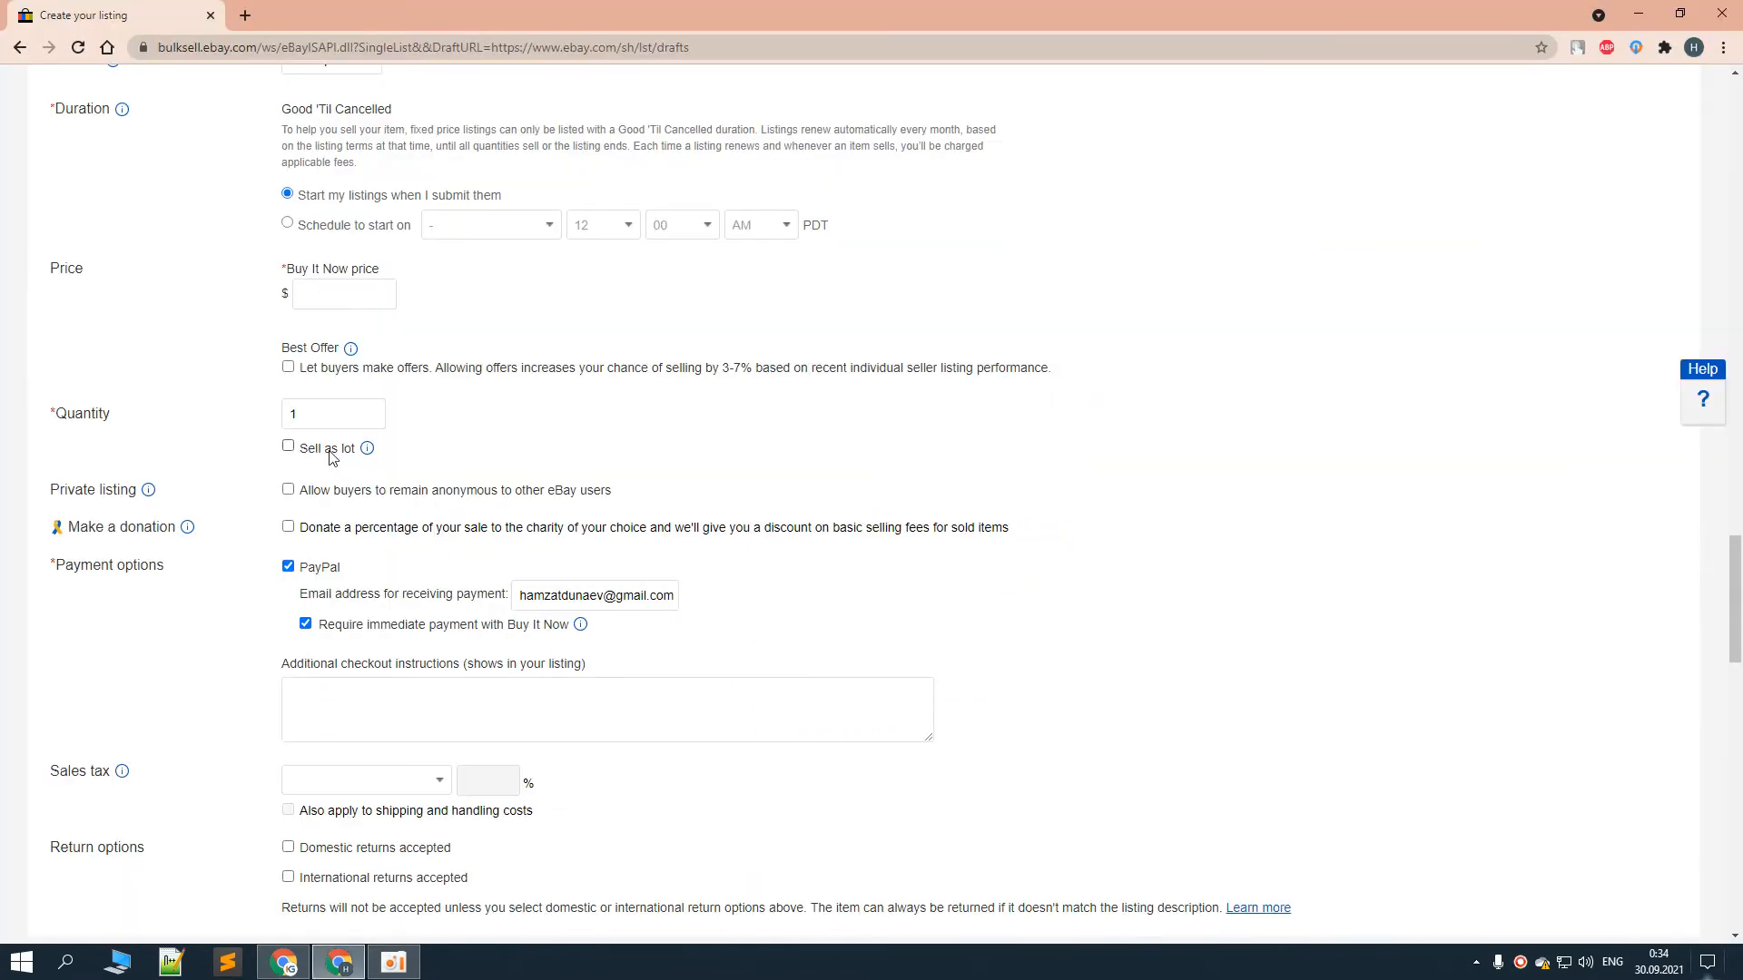
{"action": "left_click", "coordinate": [328, 415]}
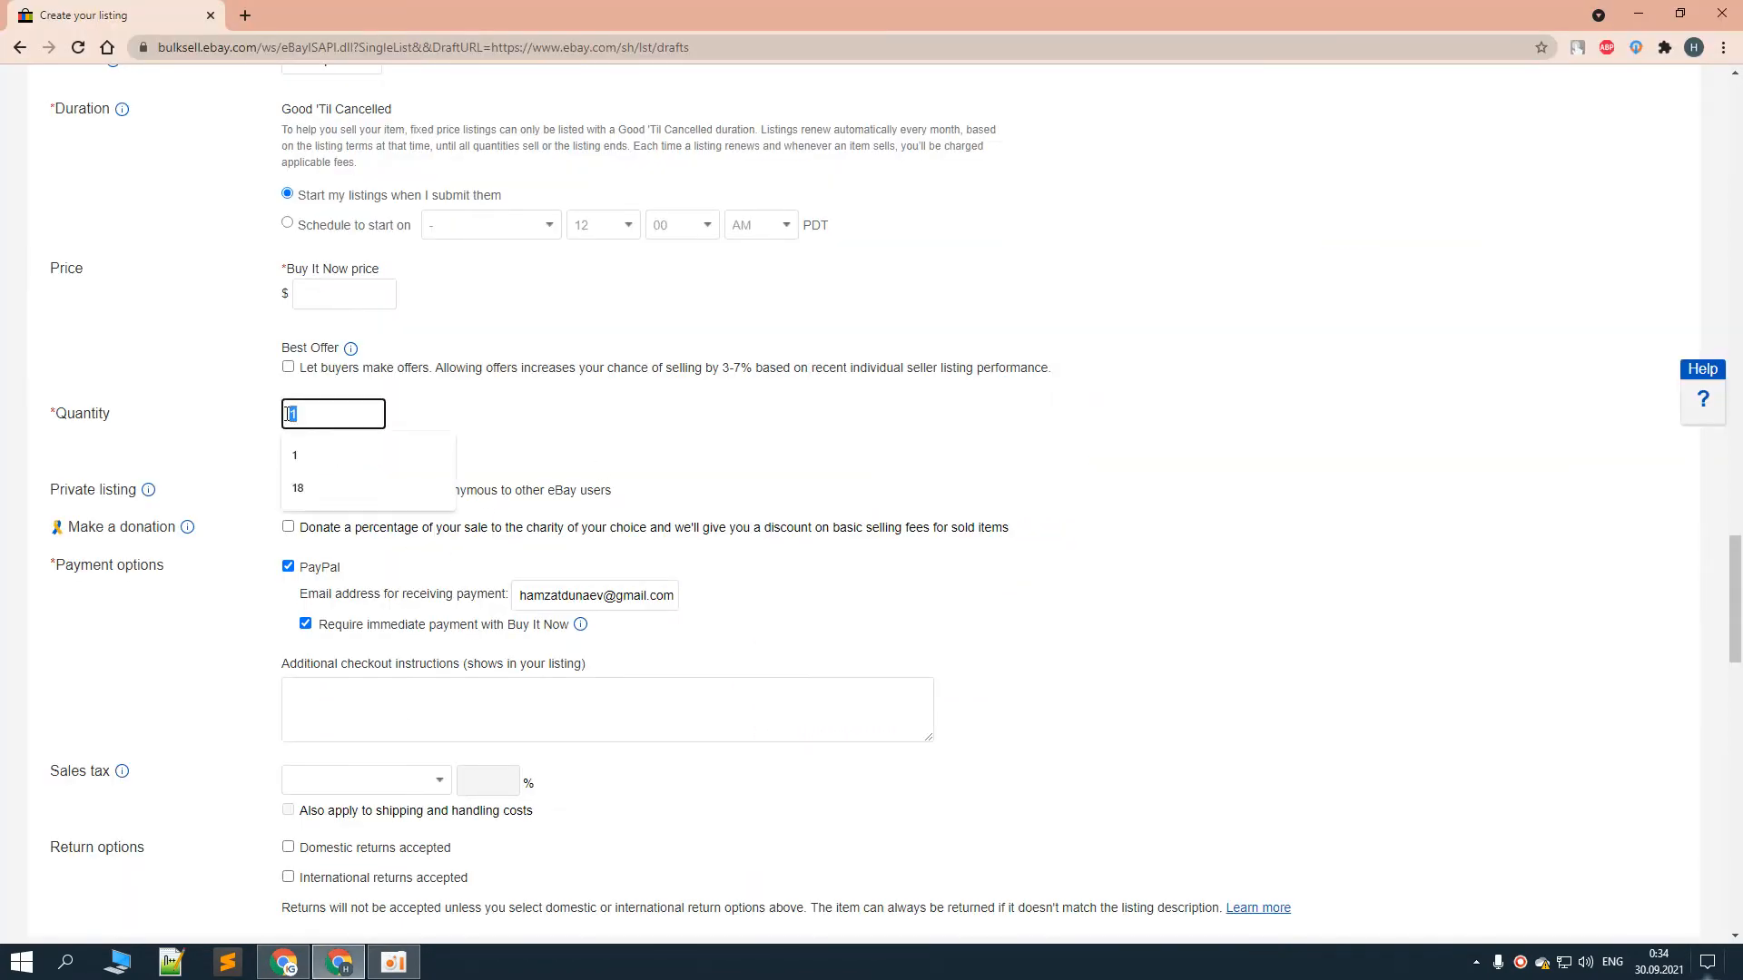
{"action": "type", "text": "4"}
{"action": "left_click", "coordinate": [343, 298]}
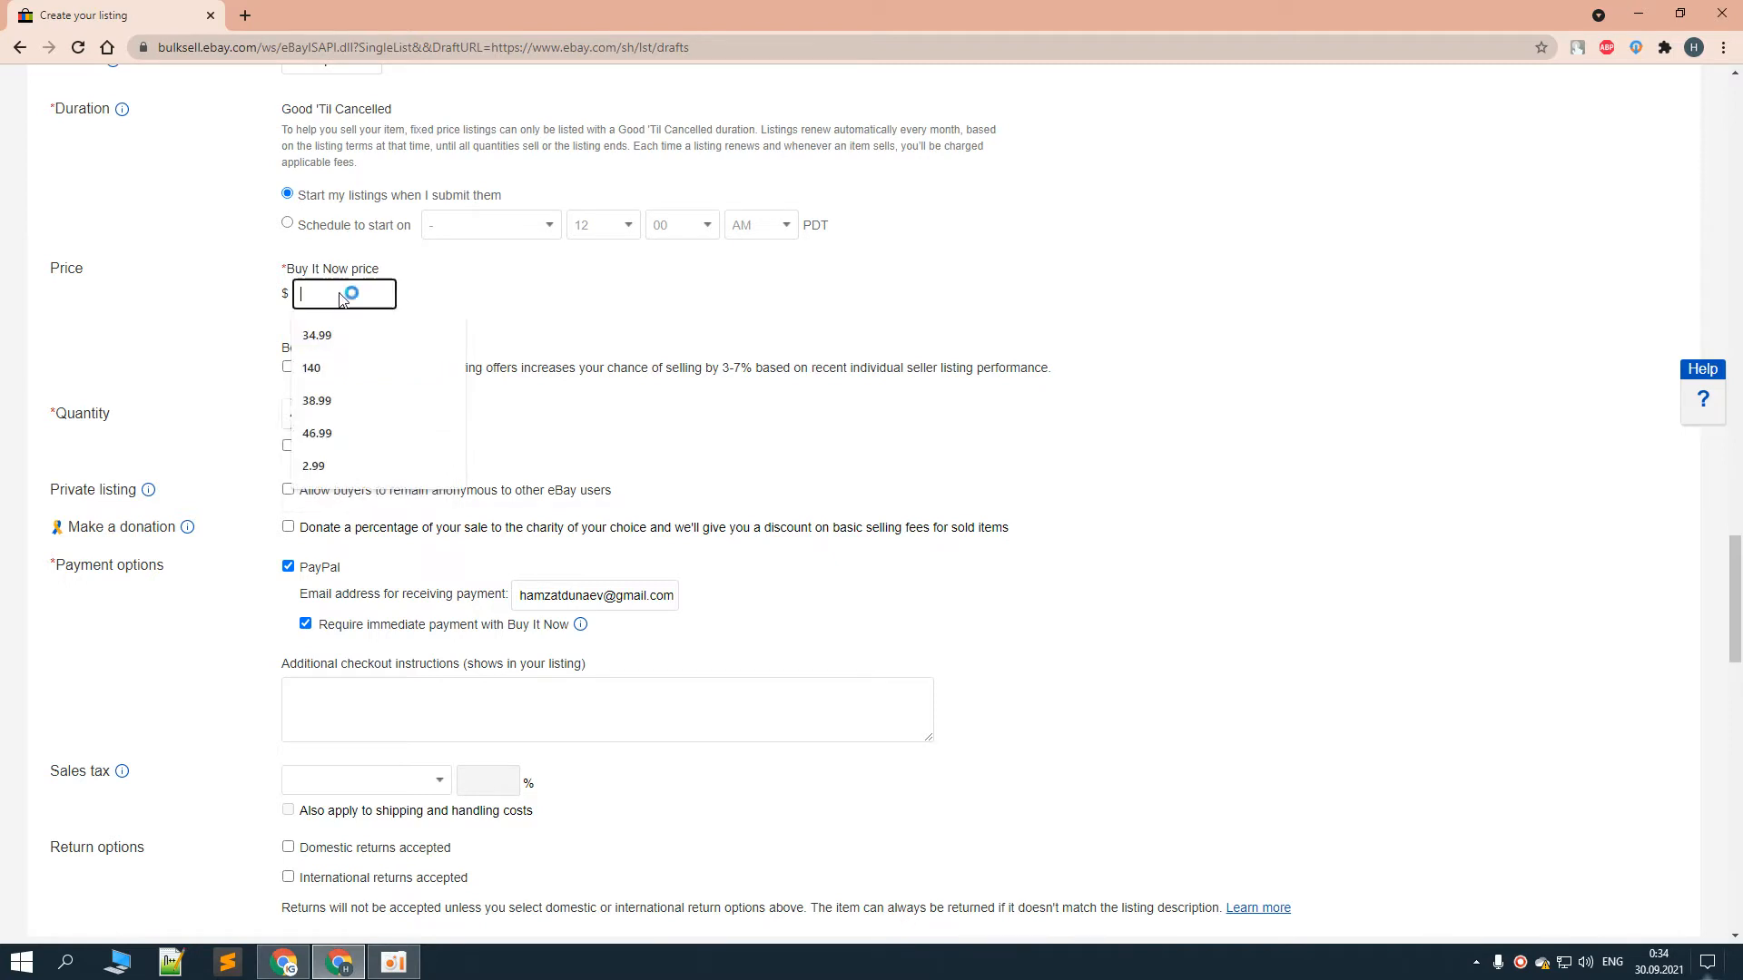
{"action": "type", "text": "7"}
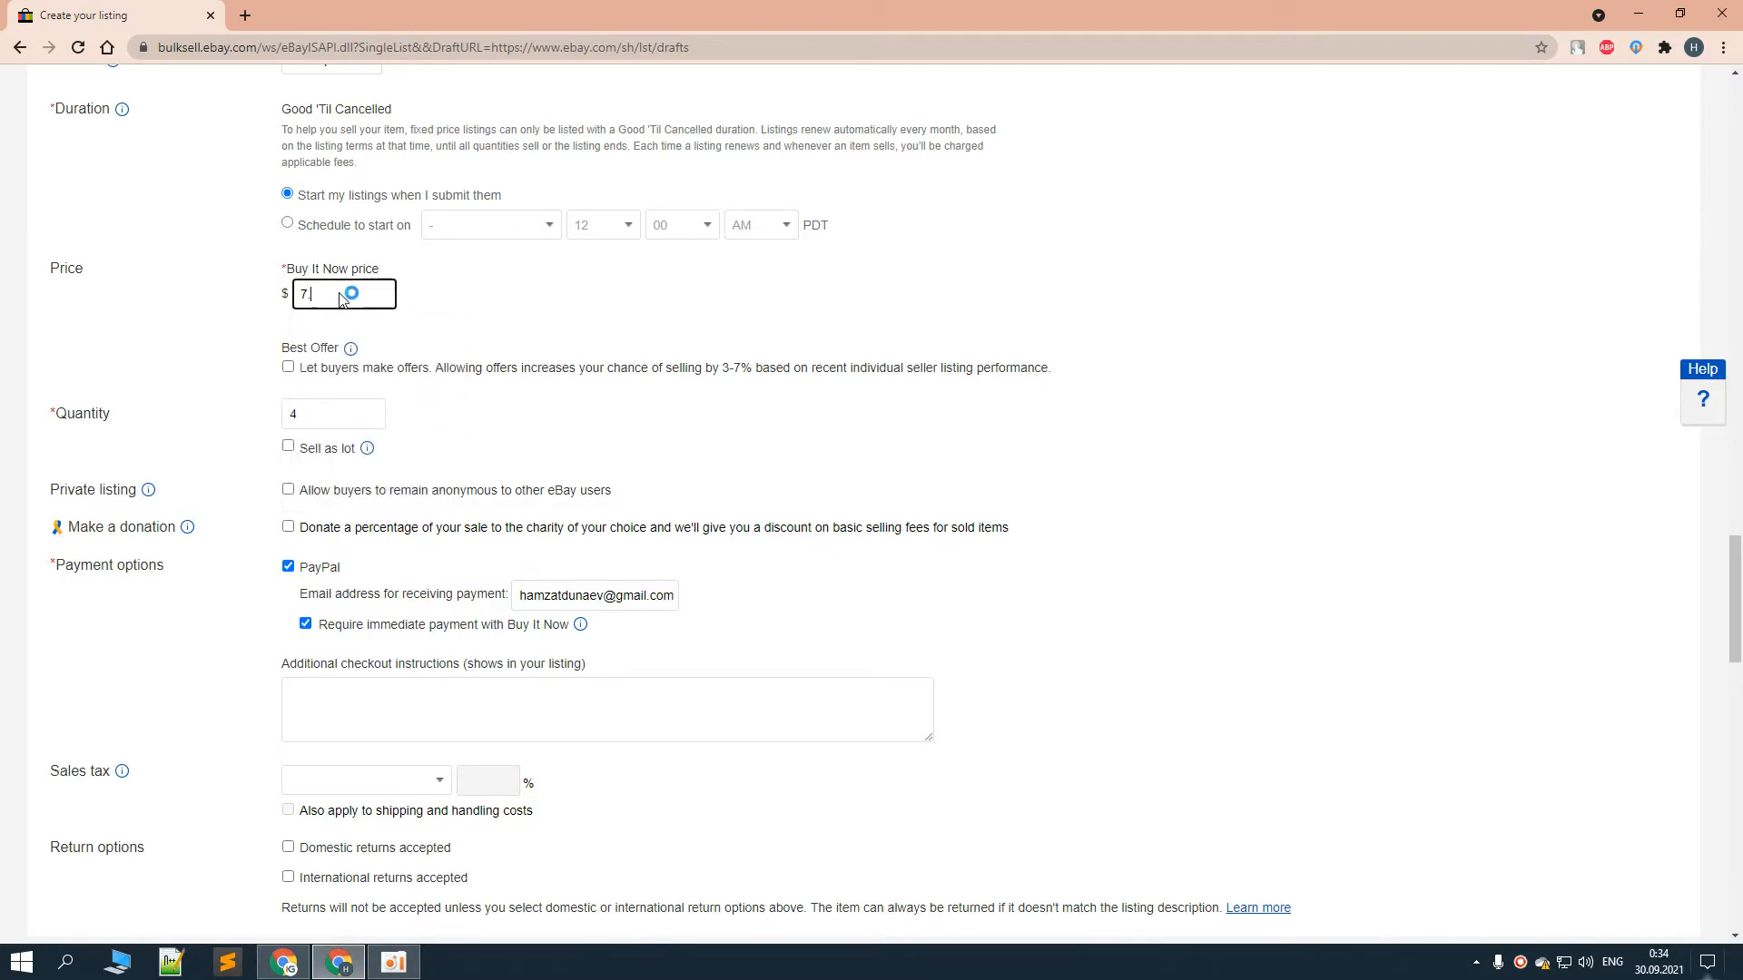
{"action": "type", "text": ".99"}
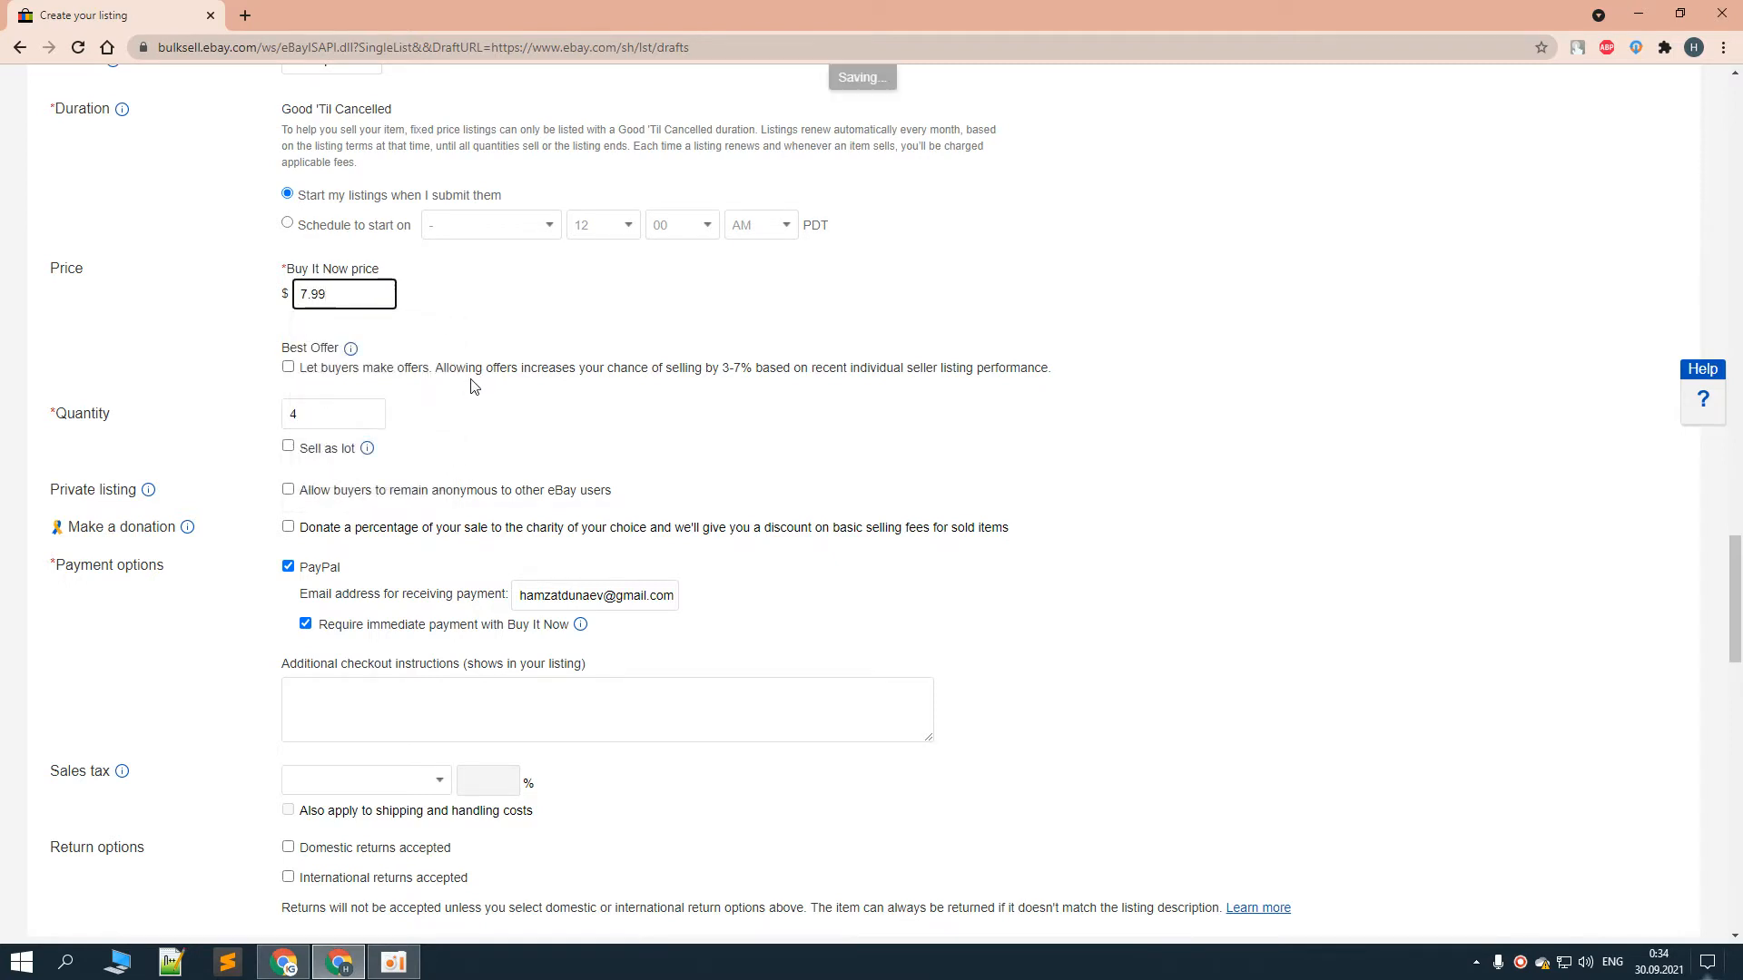
Review the listing's payment, return, and domestic and international shipping settings
{"action": "scroll", "coordinate": [451, 439], "scroll_direction": "down", "scroll_amount": 4}
{"action": "scroll", "coordinate": [453, 452], "scroll_direction": "up", "scroll_amount": 4}
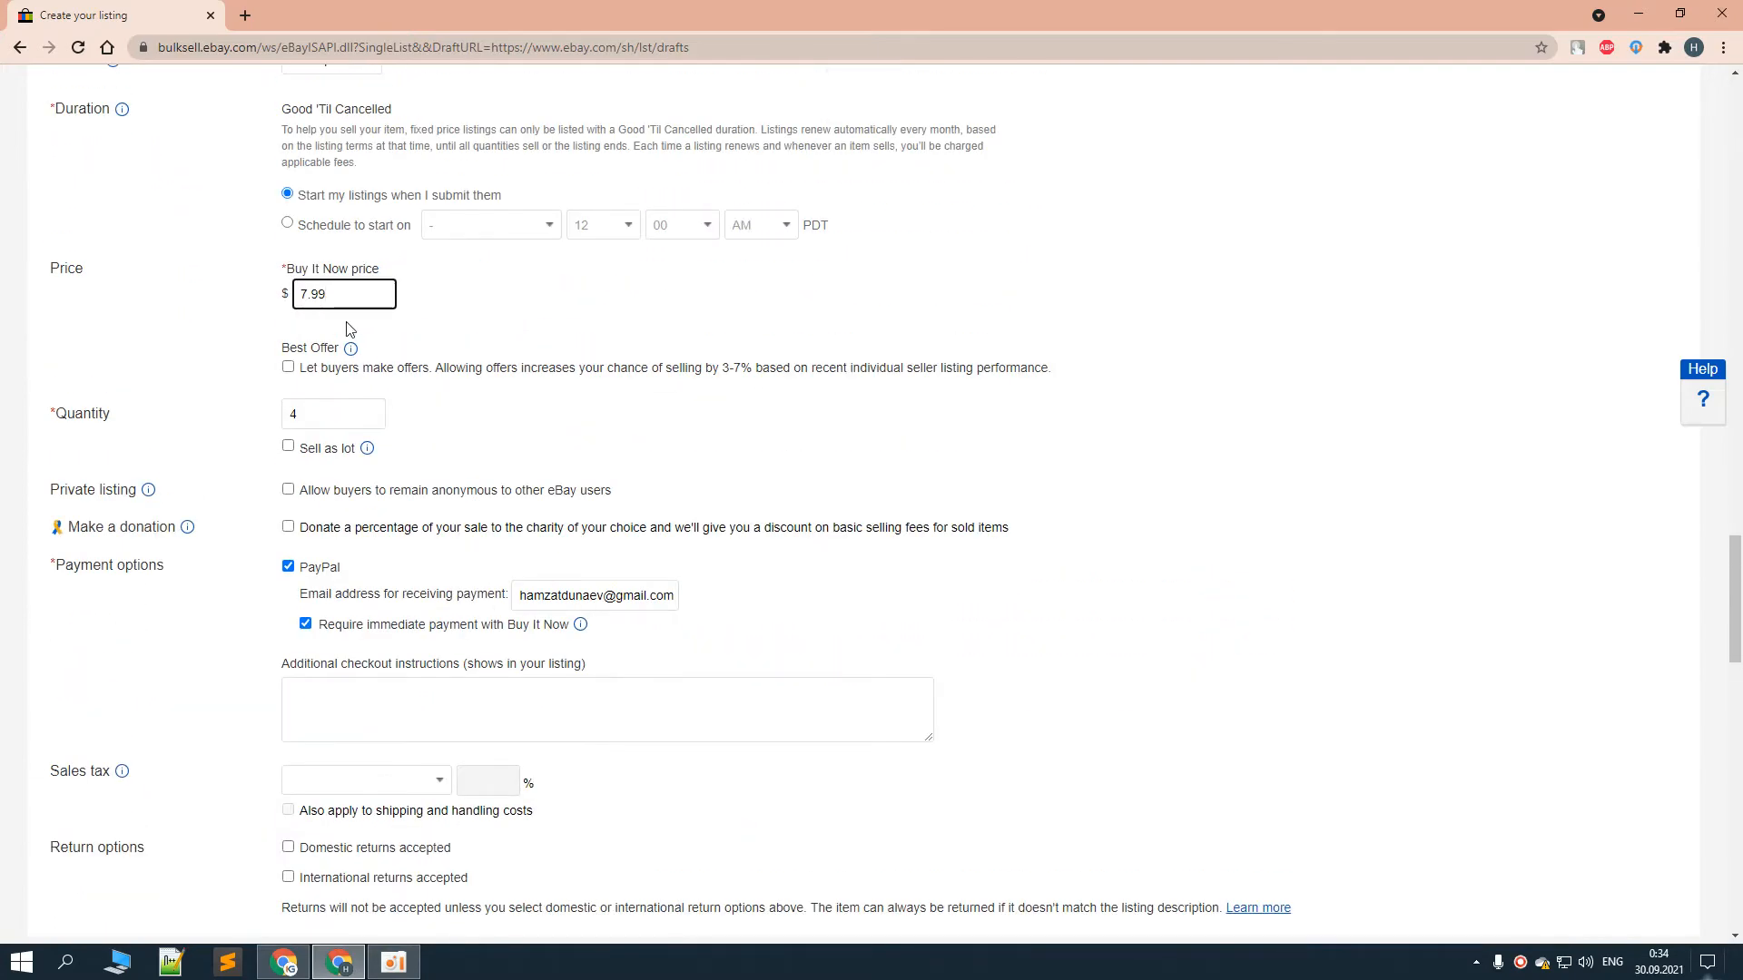
{"action": "scroll", "coordinate": [403, 336], "scroll_direction": "down", "scroll_amount": 5}
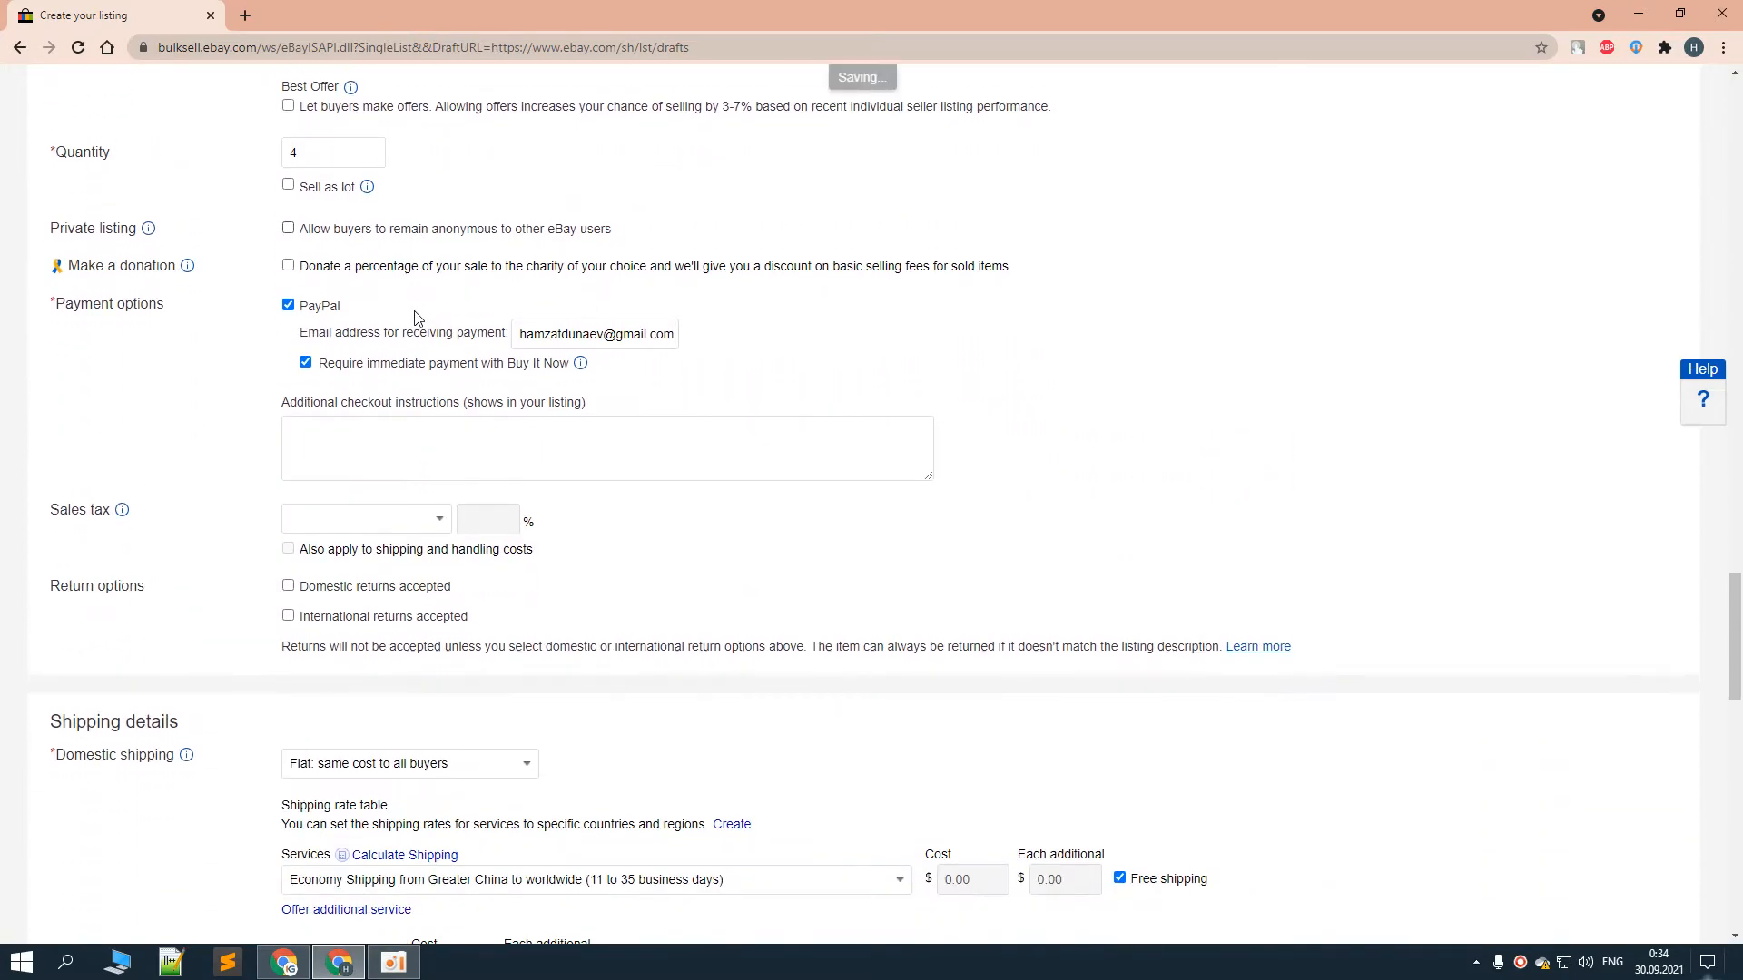
{"action": "scroll", "coordinate": [426, 399], "scroll_direction": "down", "scroll_amount": 3}
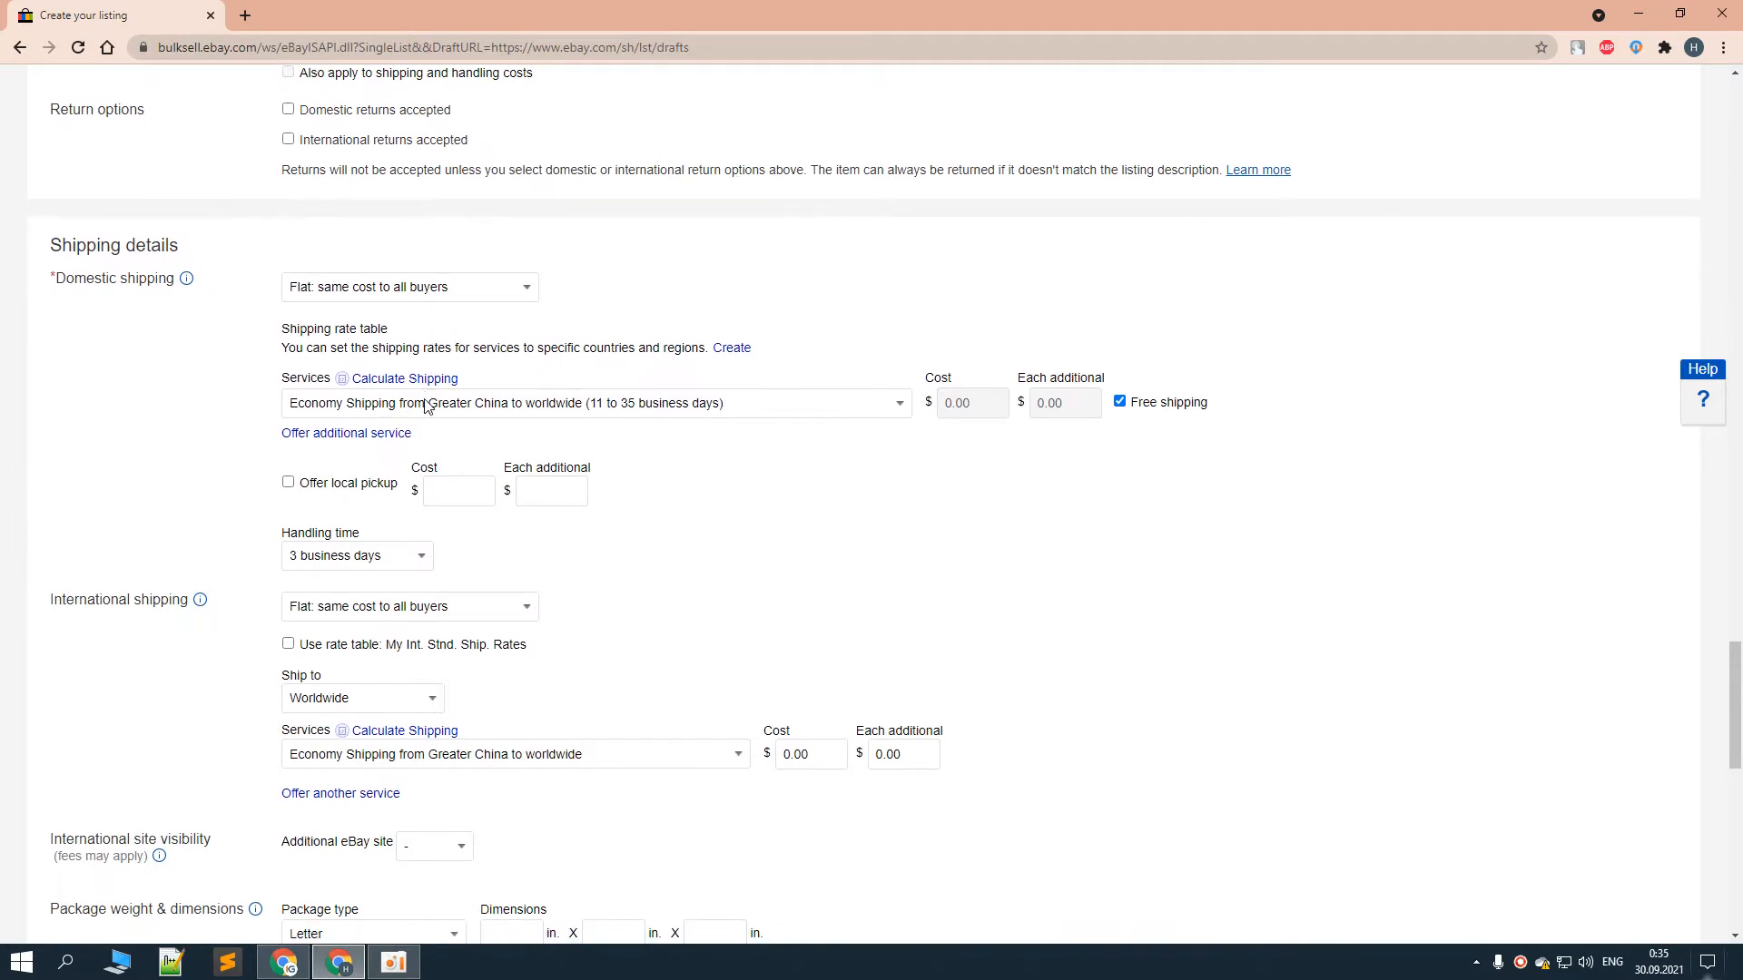
{"action": "left_click", "coordinate": [425, 399]}
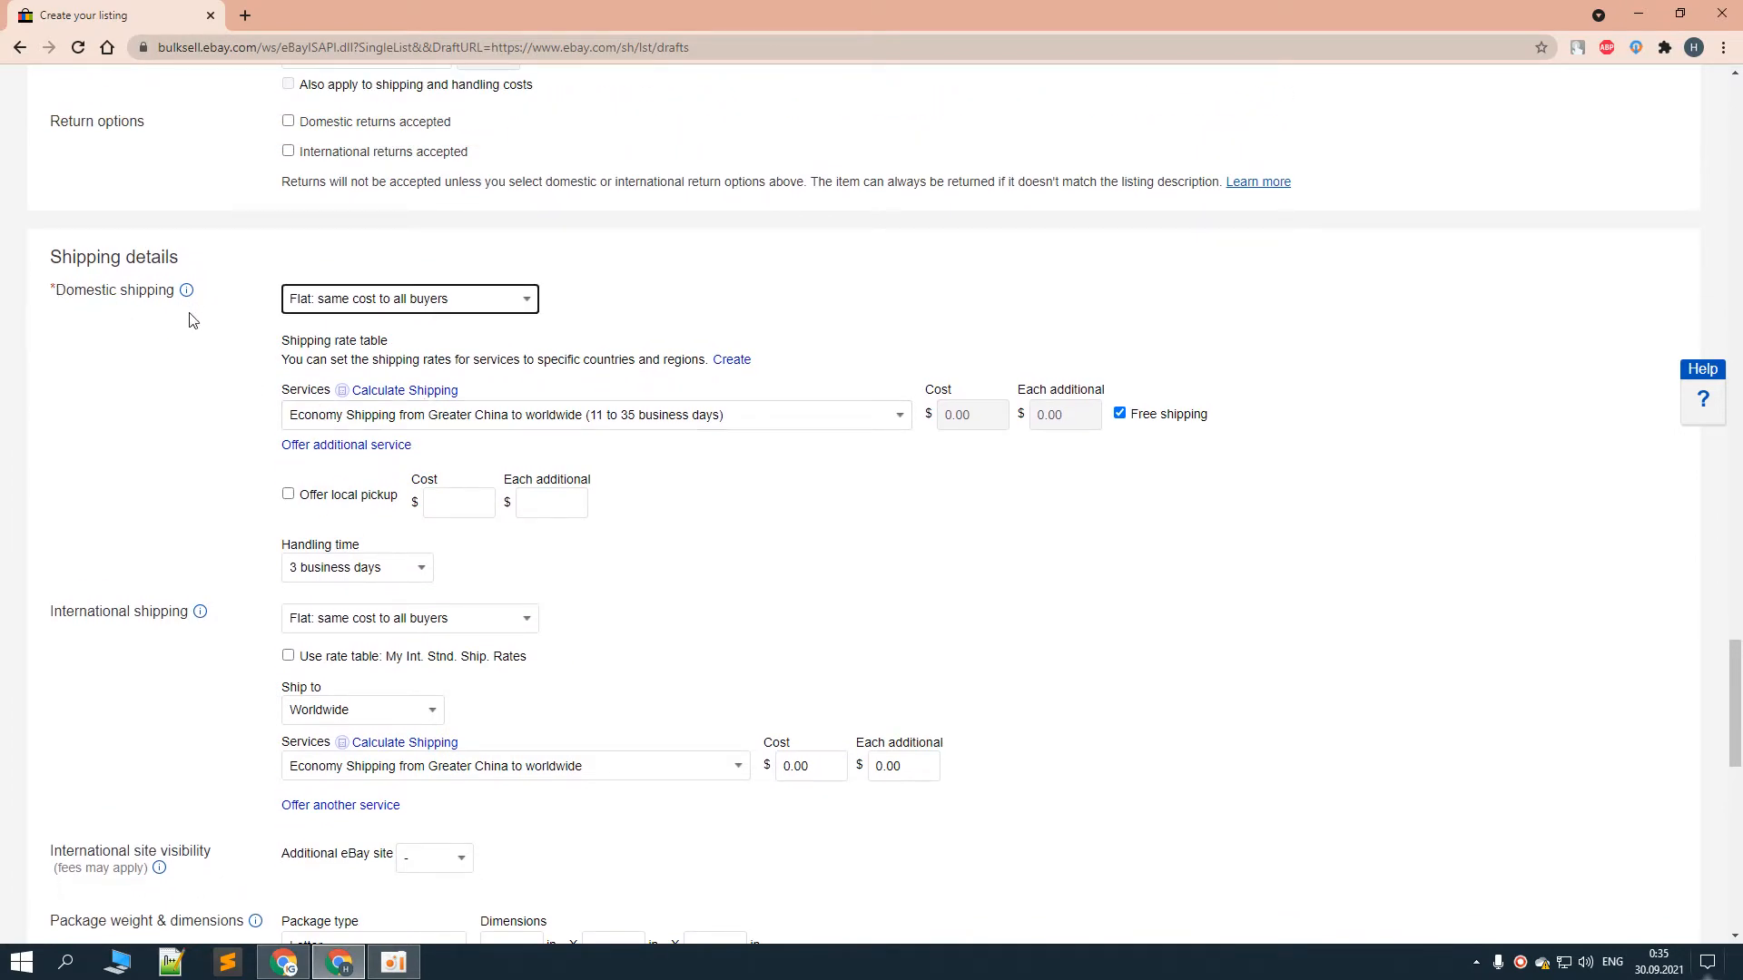
{"action": "left_click", "coordinate": [178, 557]}
{"action": "scroll", "coordinate": [572, 505], "scroll_direction": "down", "scroll_amount": 1}
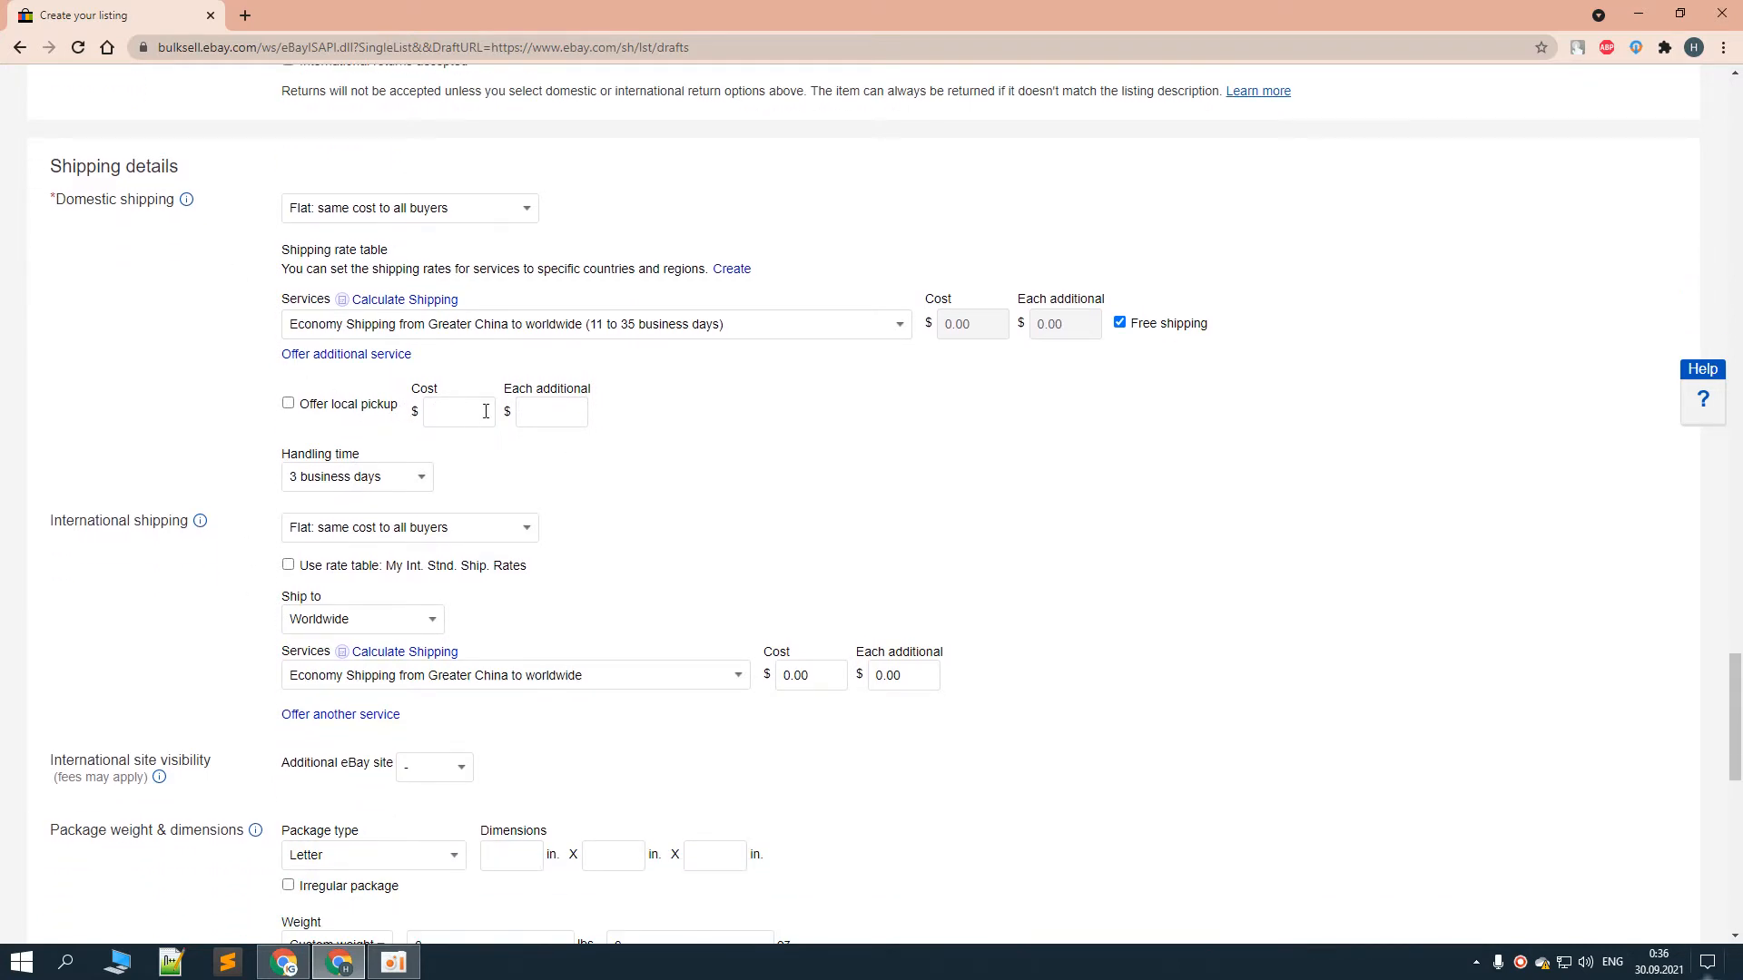
{"action": "scroll", "coordinate": [485, 411], "scroll_direction": "down", "scroll_amount": 3}
{"action": "scroll", "coordinate": [451, 486], "scroll_direction": "down", "scroll_amount": 1}
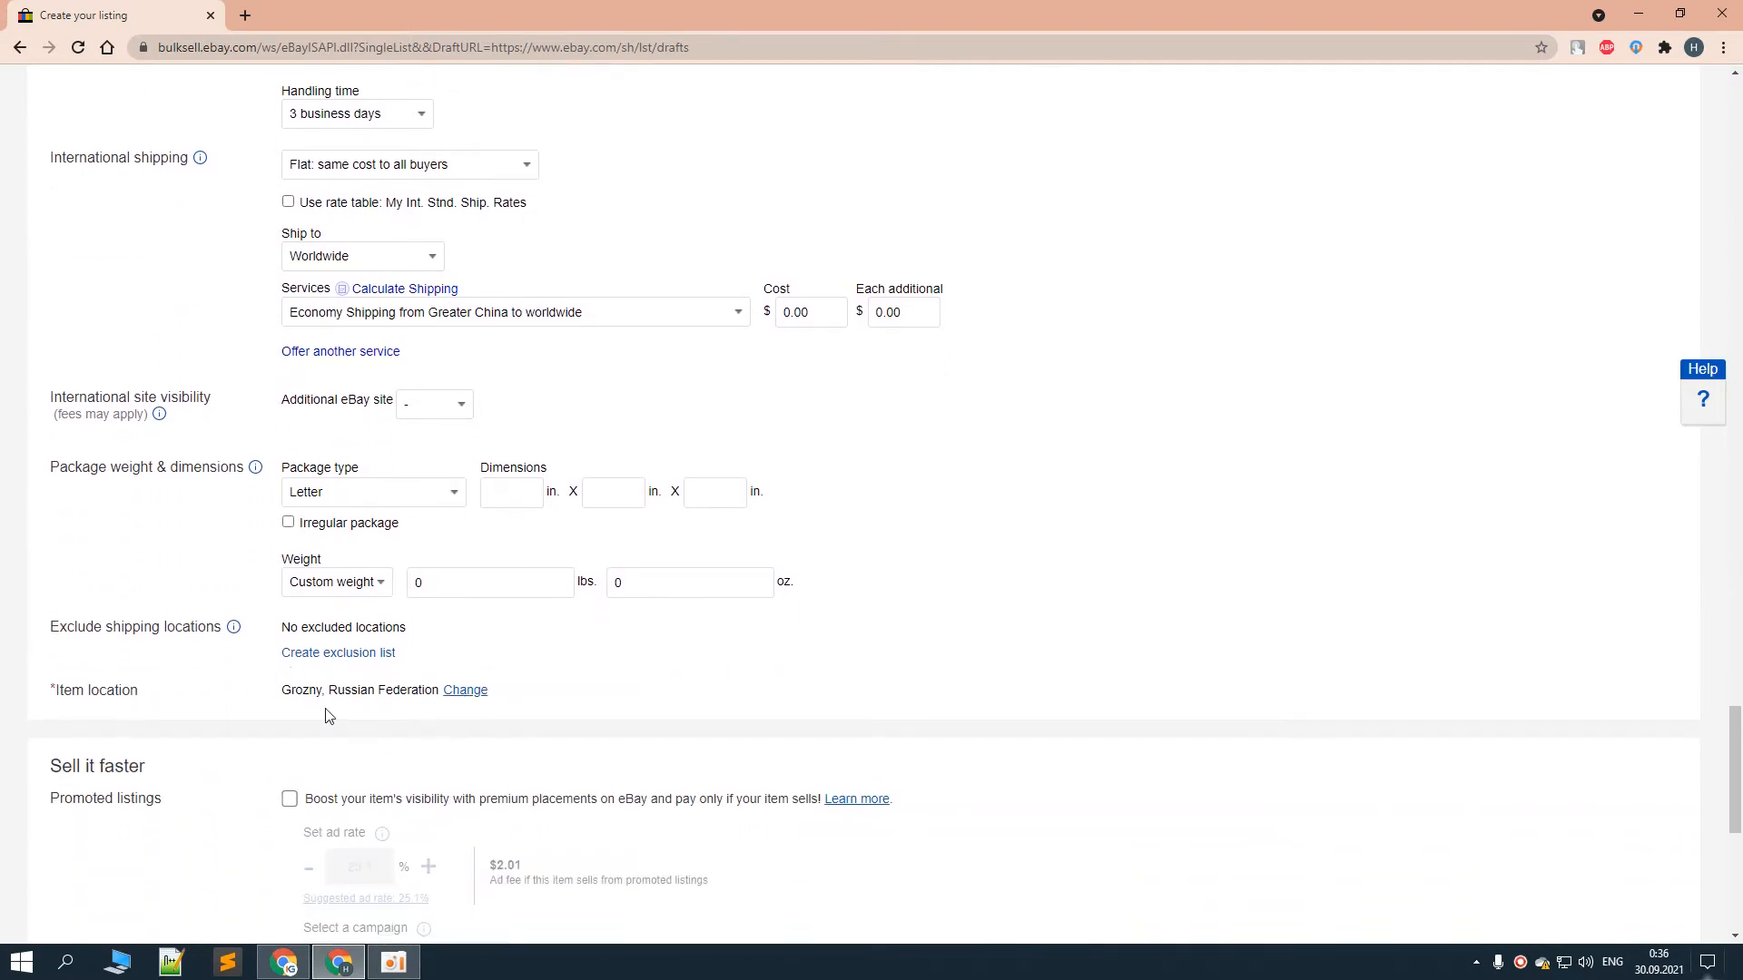
Change the item location's country or region to China
{"action": "left_click", "coordinate": [464, 691]}
{"action": "scroll", "coordinate": [341, 709], "scroll_direction": "down", "scroll_amount": 1}
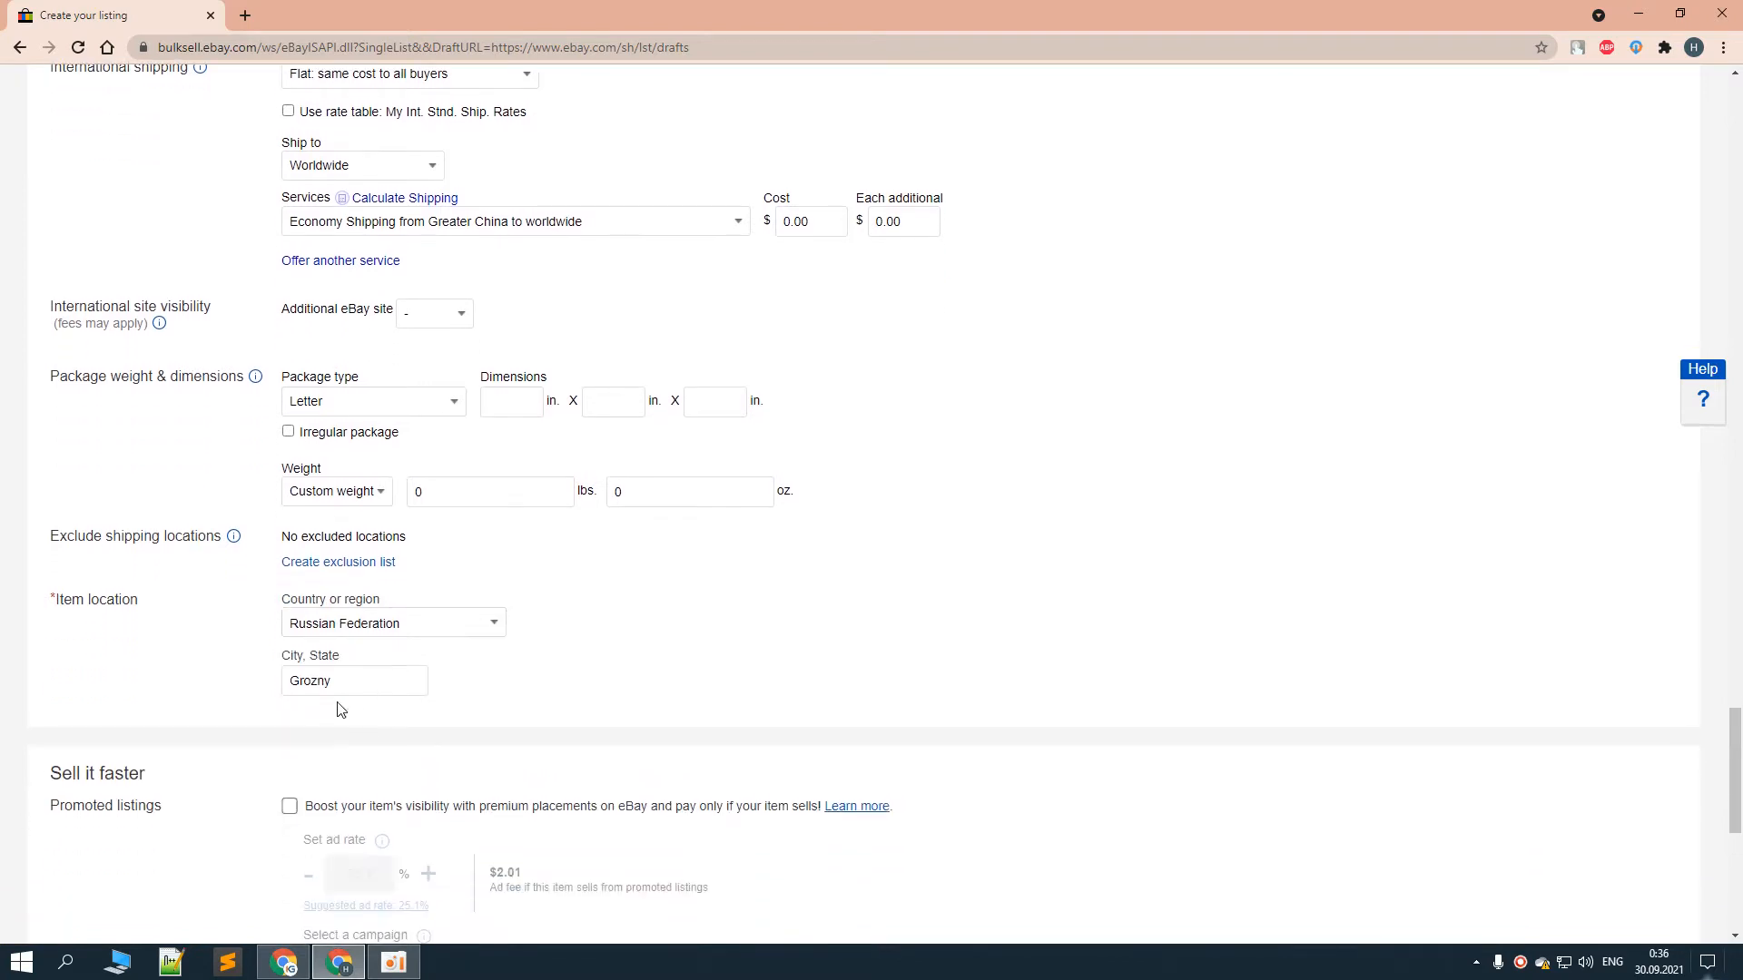
{"action": "left_click", "coordinate": [375, 627]}
{"action": "key", "text": "c"}
{"action": "key", "text": "c"}
{"action": "key", "text": "c"}
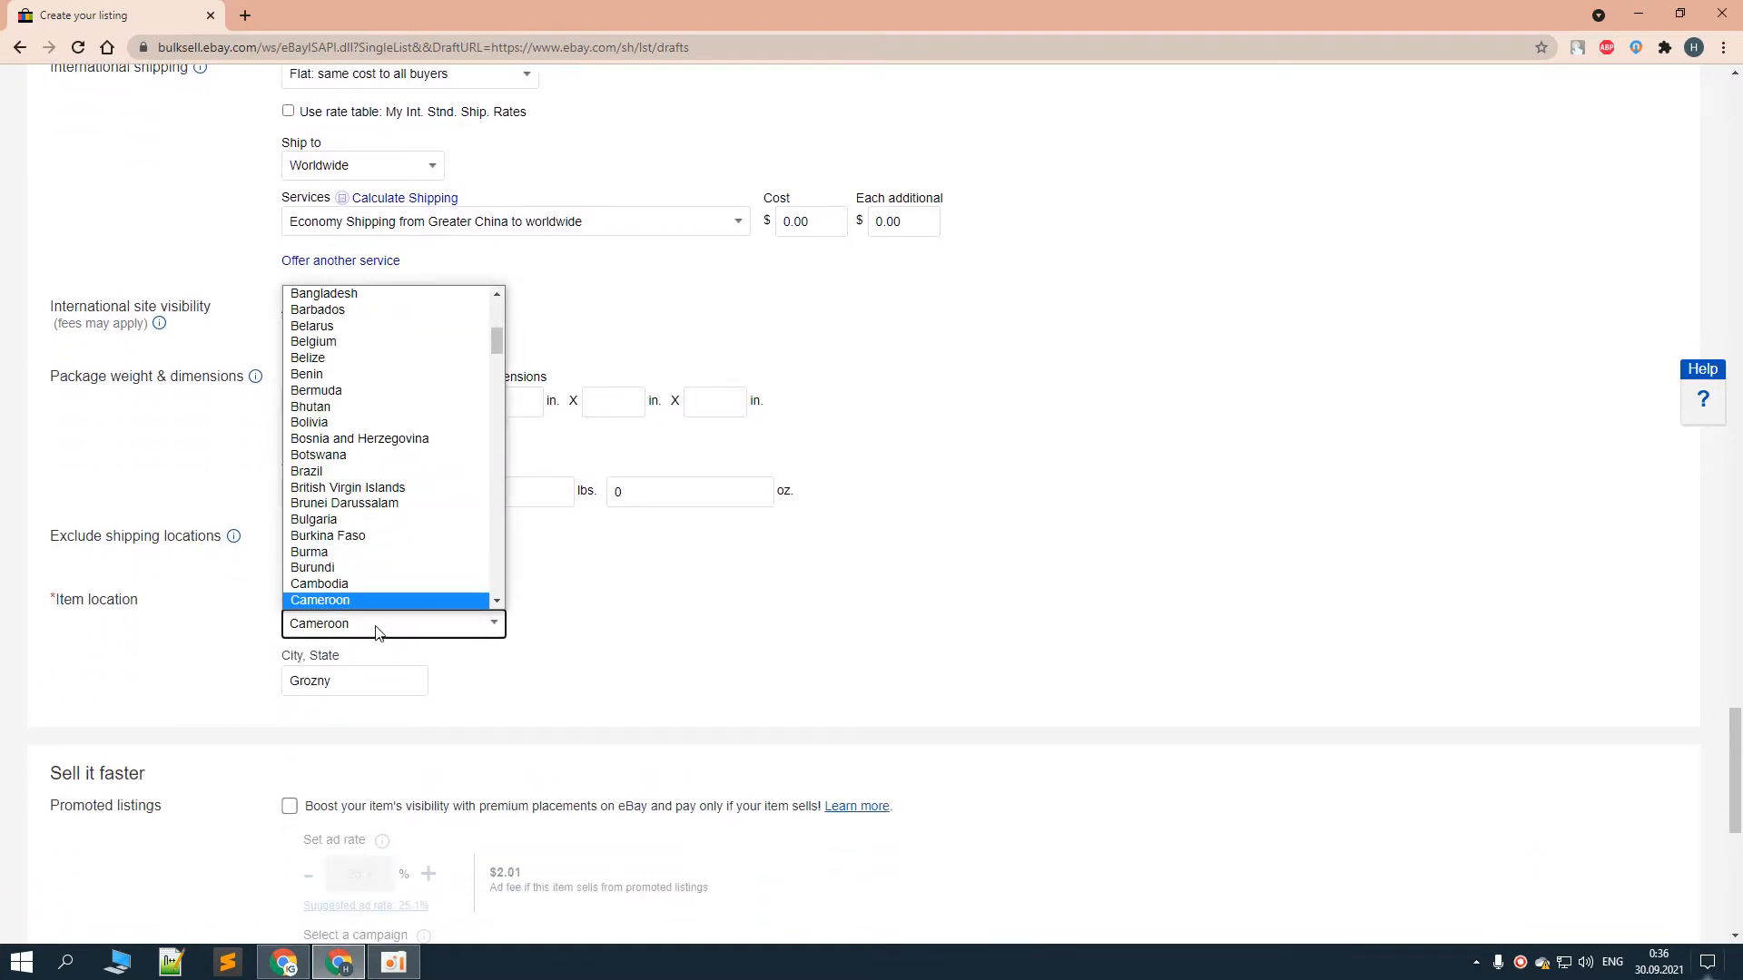
{"action": "key", "text": "c"}
{"action": "key", "text": "c"}
{"action": "key", "text": "c"}
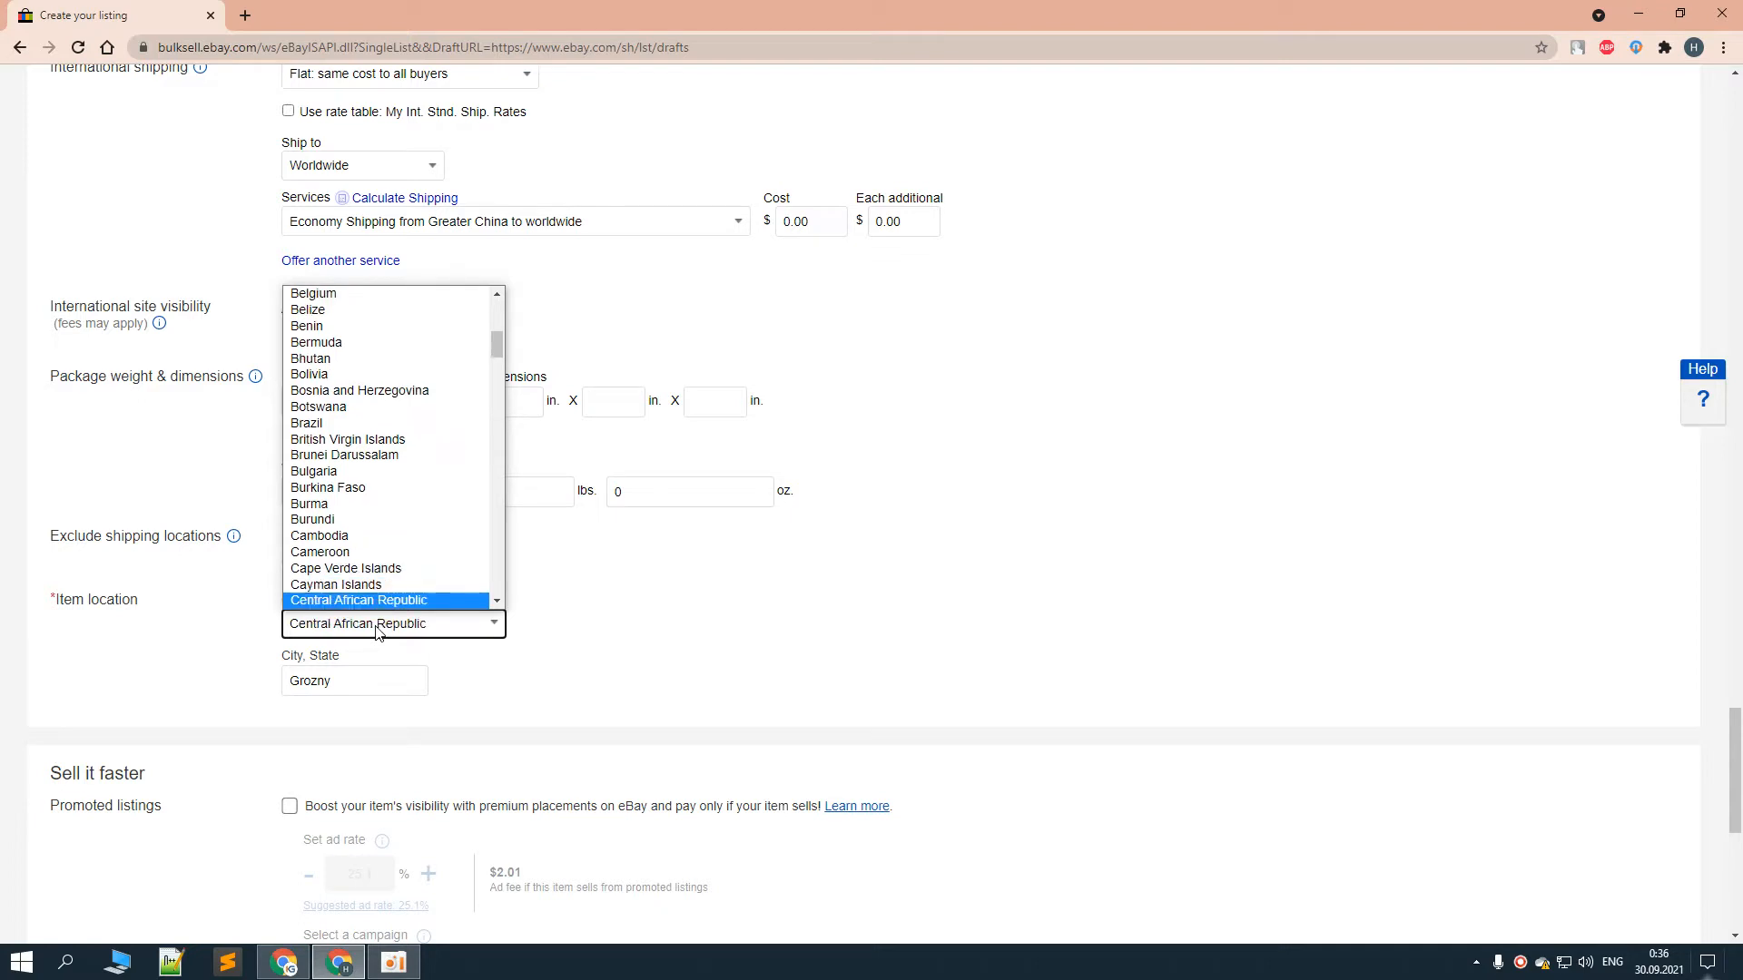
{"action": "key", "text": "c"}
{"action": "key", "text": "c"}
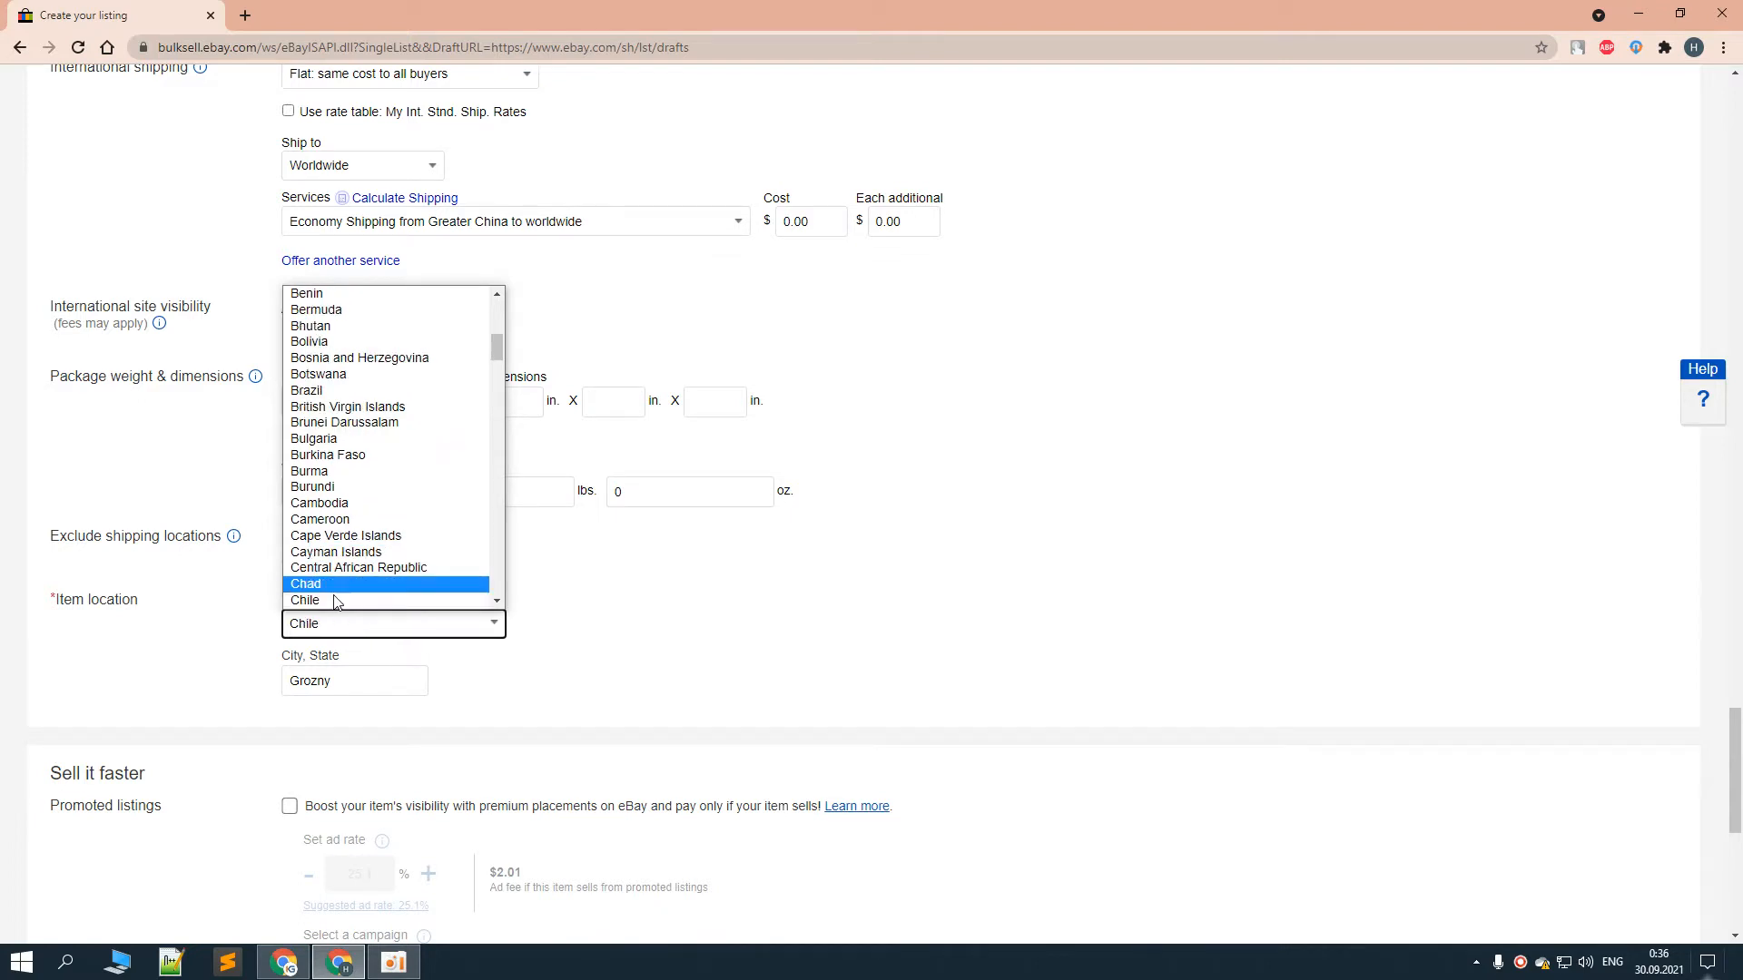
{"action": "key", "text": "c"}
{"action": "scroll", "coordinate": [338, 603], "scroll_direction": "down", "scroll_amount": 1}
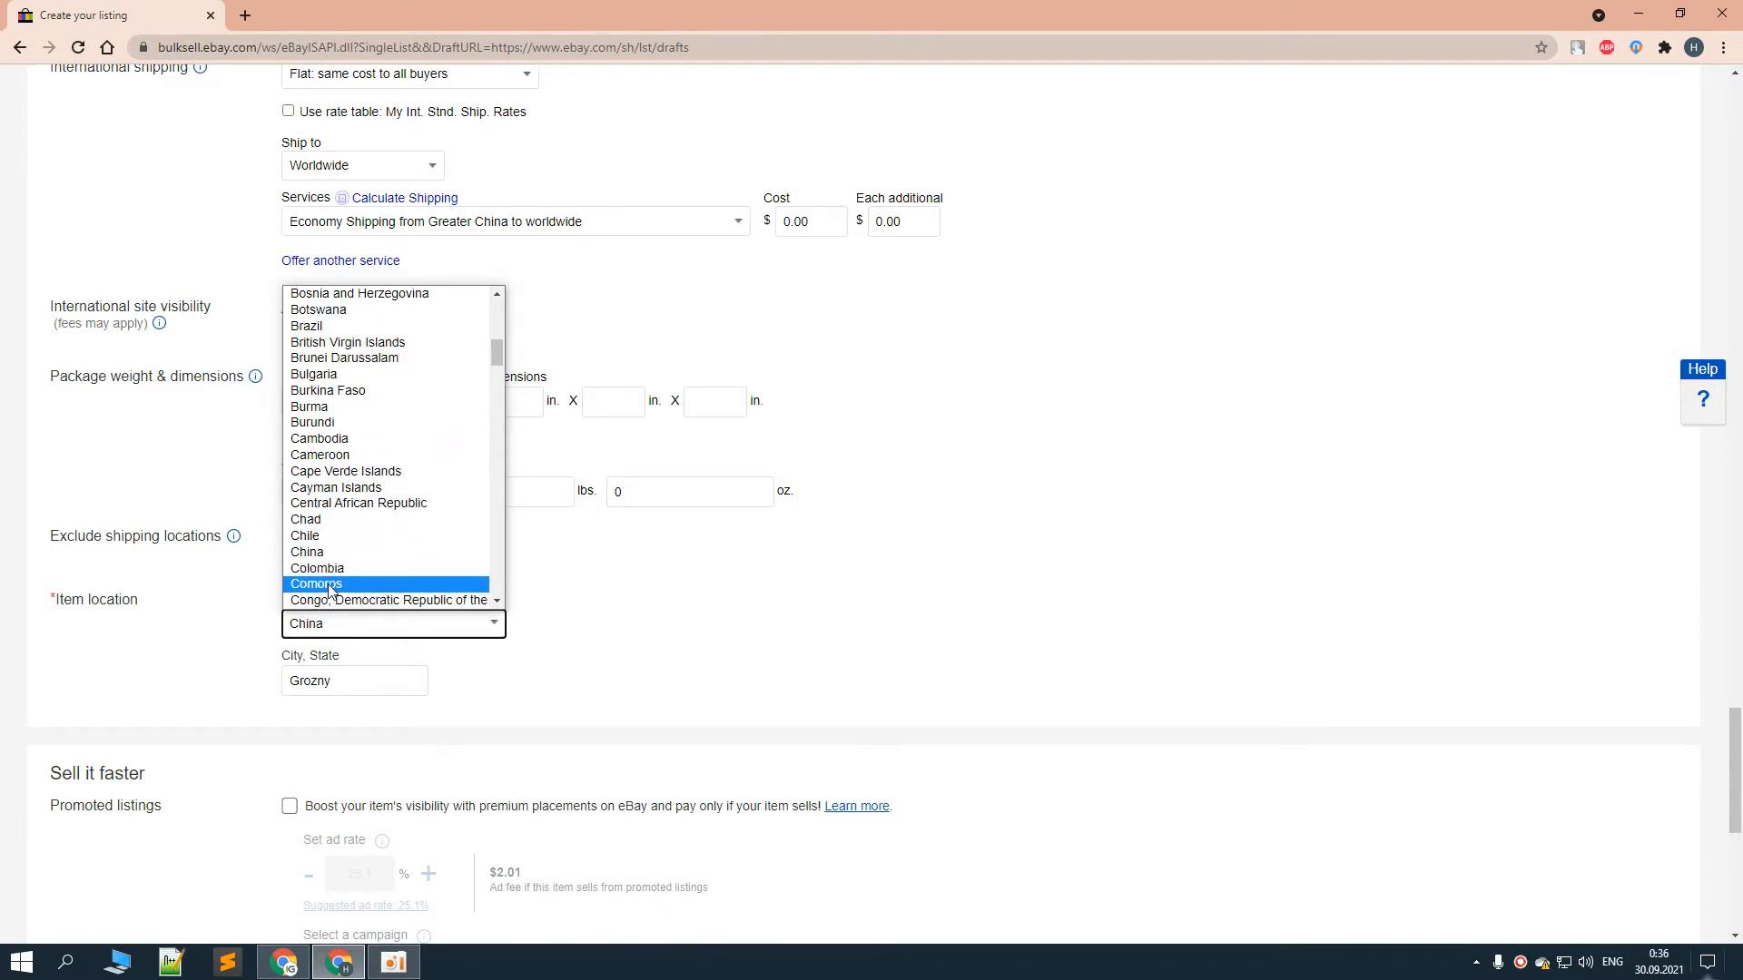
{"action": "left_click", "coordinate": [341, 553]}
Replace the item location's city with Hong Kong
{"action": "left_click_drag", "start_coordinate": [373, 680], "coordinate": [290, 687]}
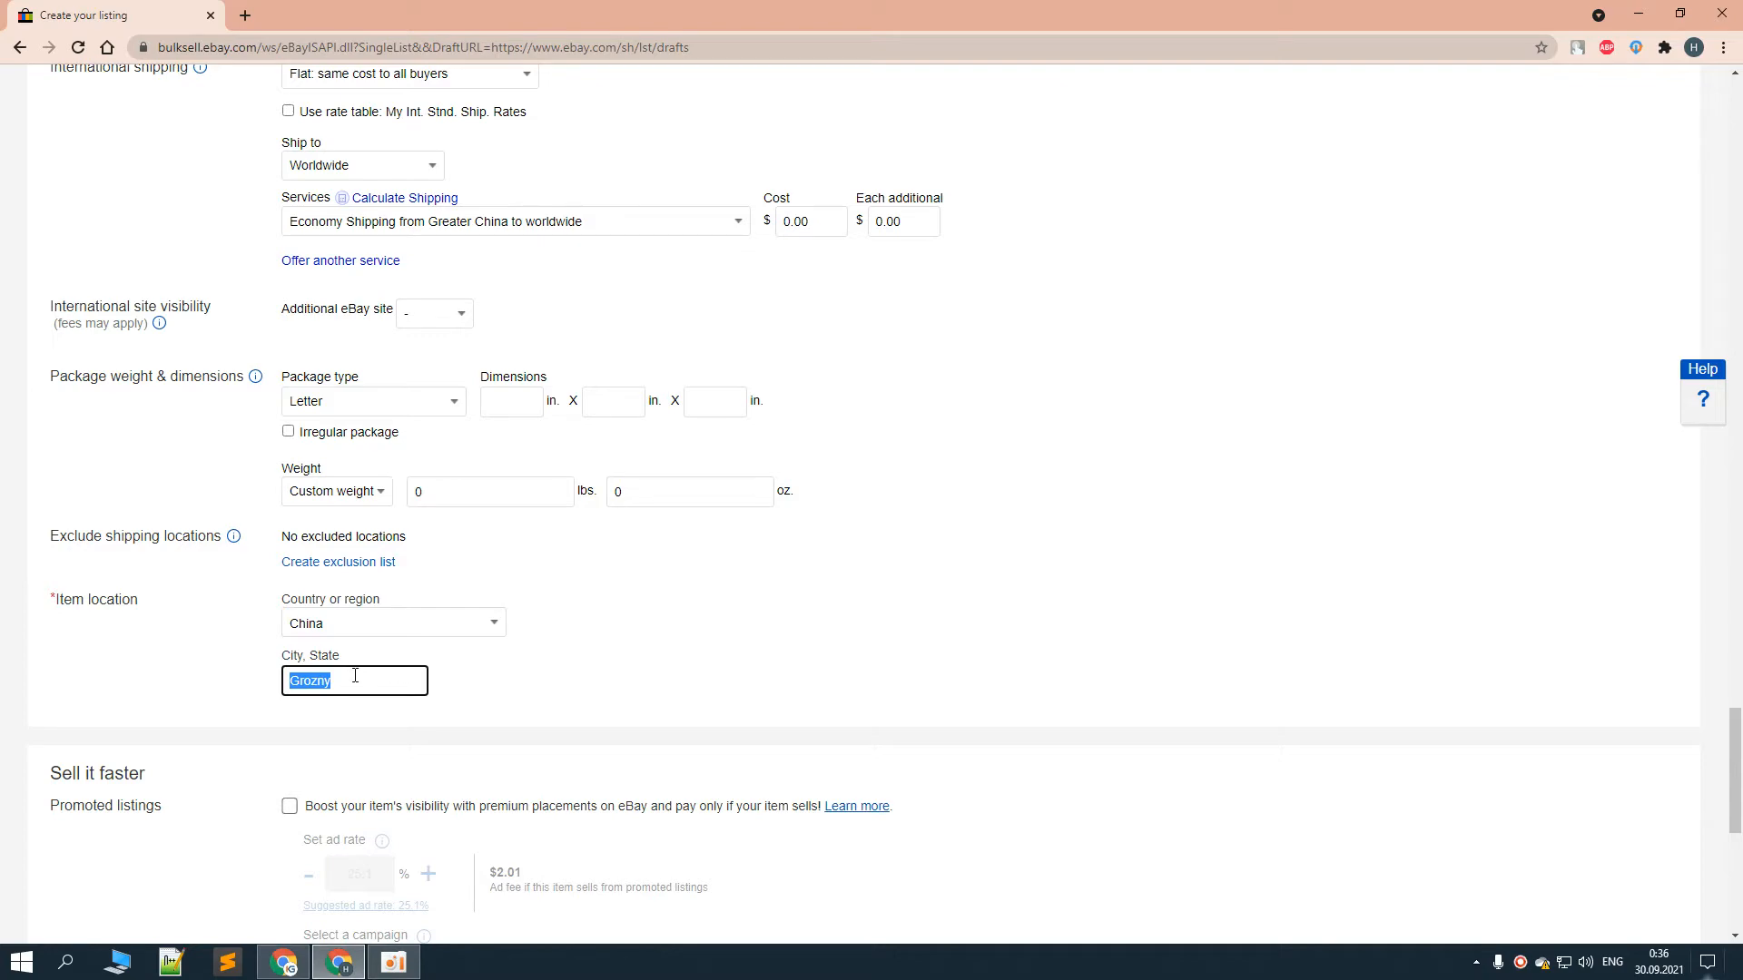
{"action": "scroll", "coordinate": [455, 701], "scroll_direction": "down", "scroll_amount": 3}
{"action": "scroll", "coordinate": [390, 650], "scroll_direction": "up", "scroll_amount": 3}
{"action": "type", "text": "Hong Kong"}
{"action": "scroll", "coordinate": [432, 667], "scroll_direction": "down", "scroll_amount": 5}
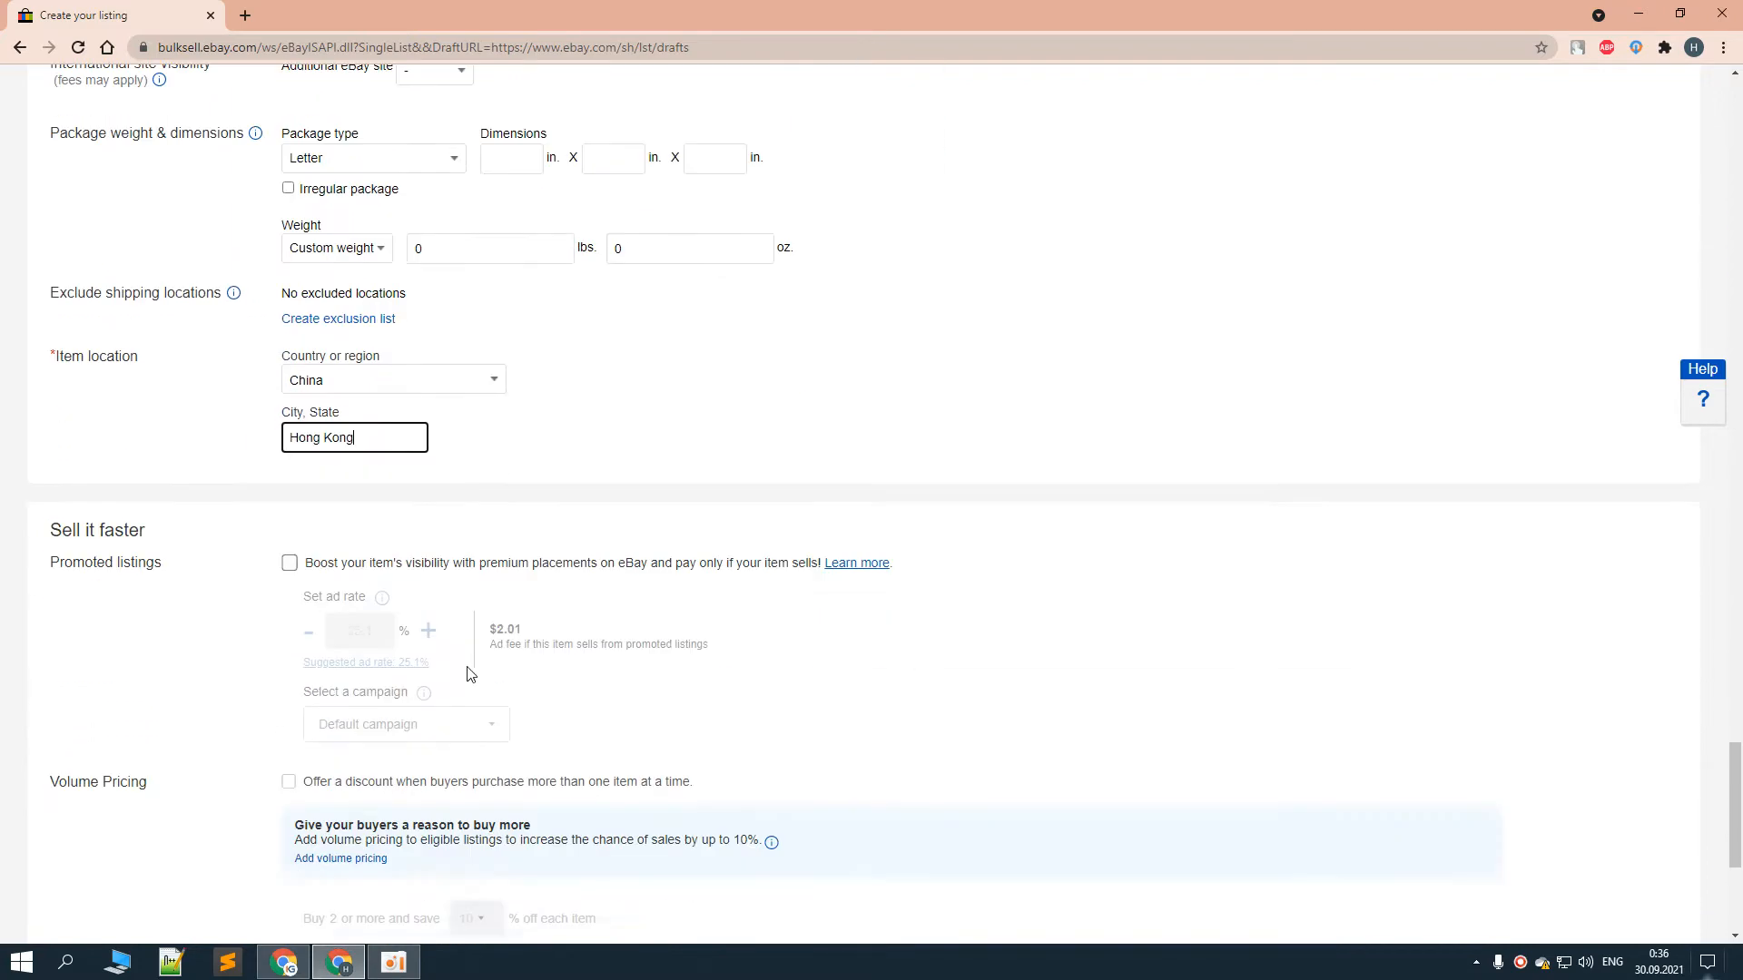
Preview the listing in a maximized window, check how it looks to buyers, and close the preview
{"action": "scroll", "coordinate": [459, 654], "scroll_direction": "up", "scroll_amount": 6}
{"action": "scroll", "coordinate": [329, 544], "scroll_direction": "down", "scroll_amount": 3}
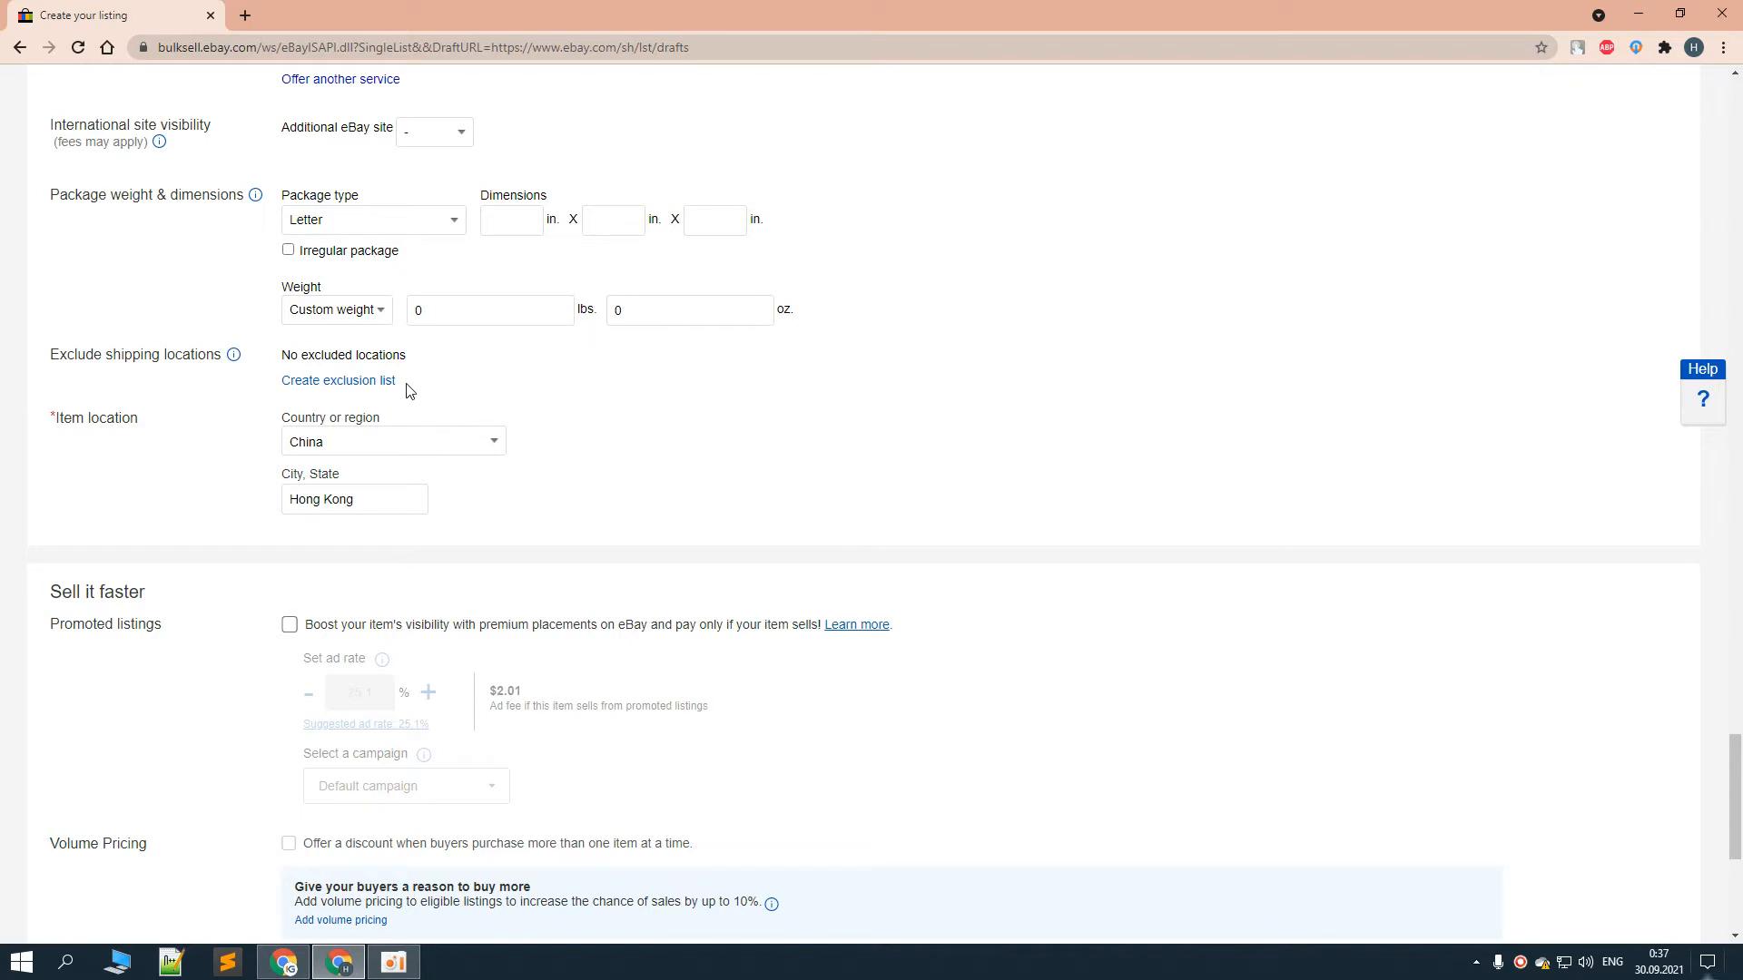
{"action": "scroll", "coordinate": [417, 407], "scroll_direction": "up", "scroll_amount": 1}
{"action": "scroll", "coordinate": [414, 413], "scroll_direction": "down", "scroll_amount": 5}
{"action": "scroll", "coordinate": [414, 414], "scroll_direction": "down", "scroll_amount": 1}
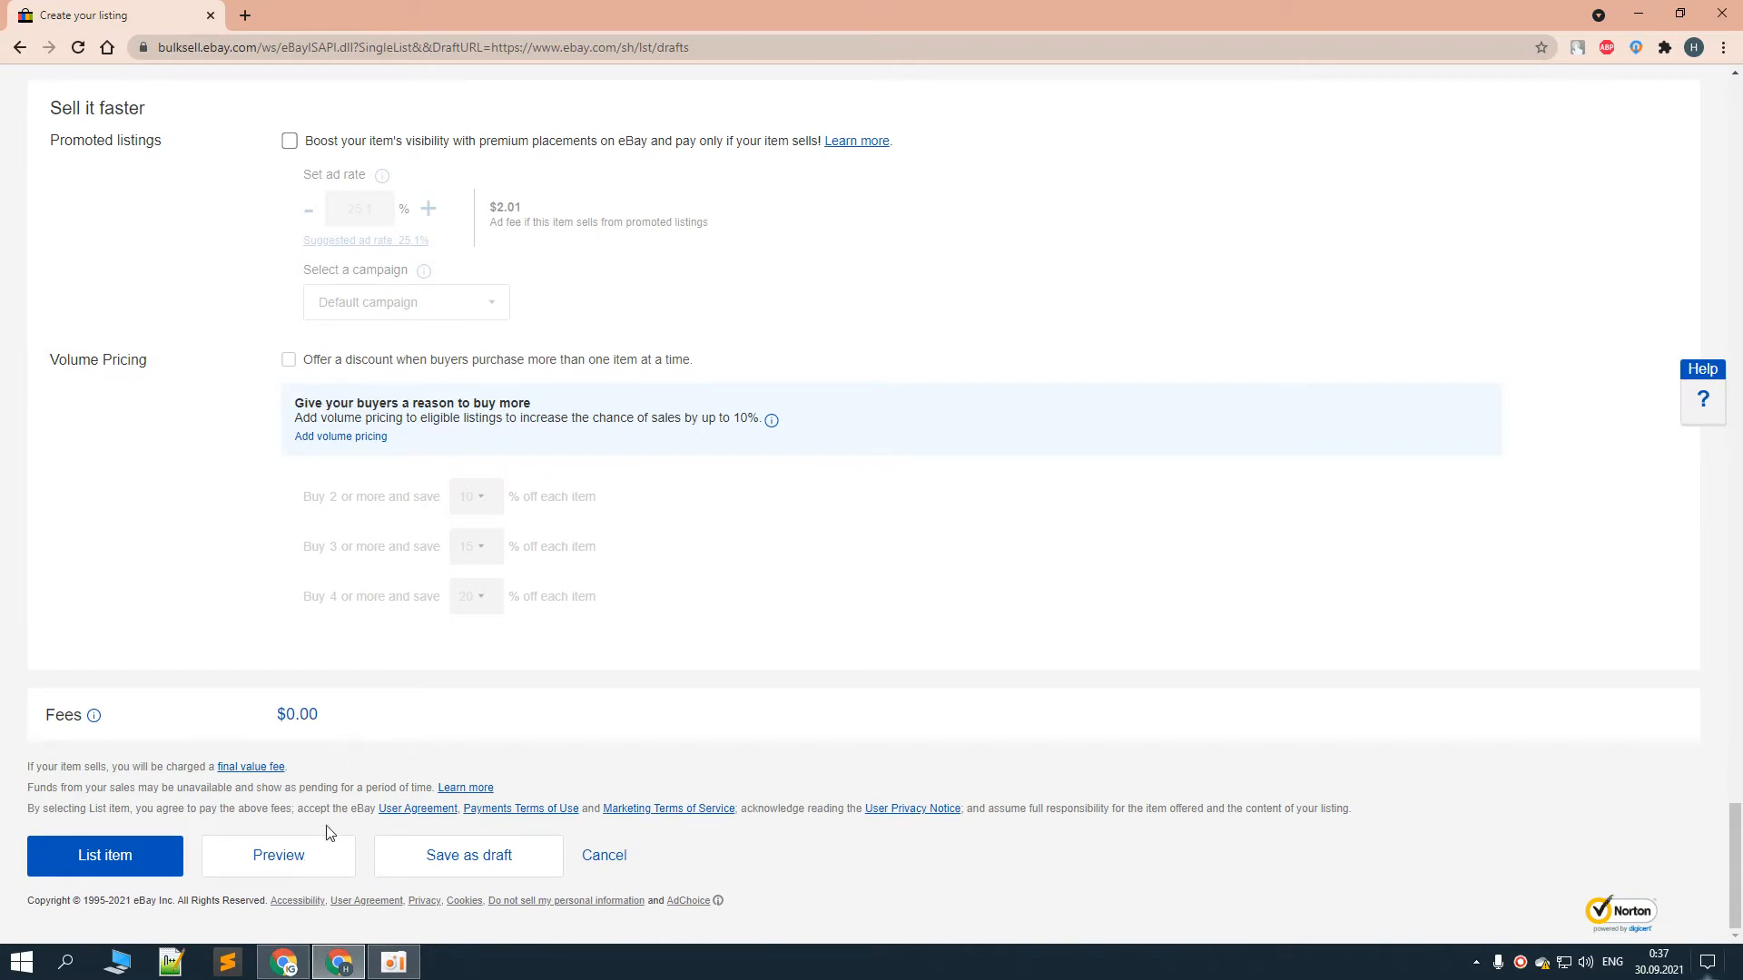
{"action": "left_click", "coordinate": [313, 870]}
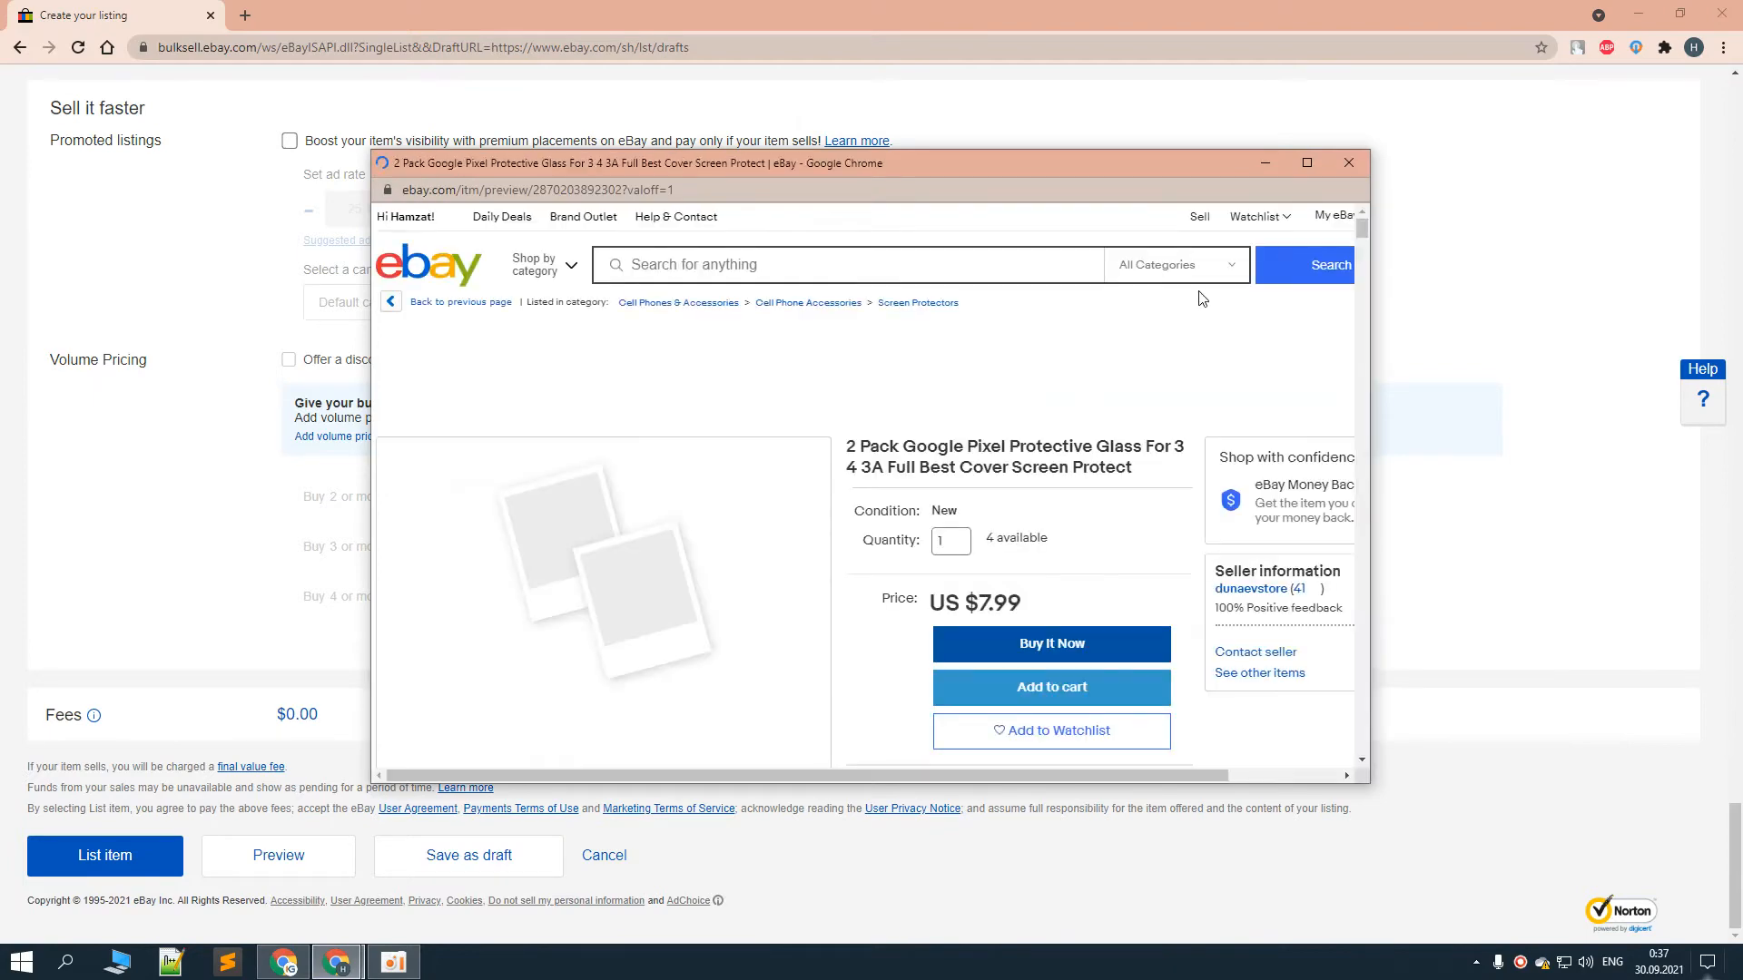
{"action": "left_click", "coordinate": [1307, 163]}
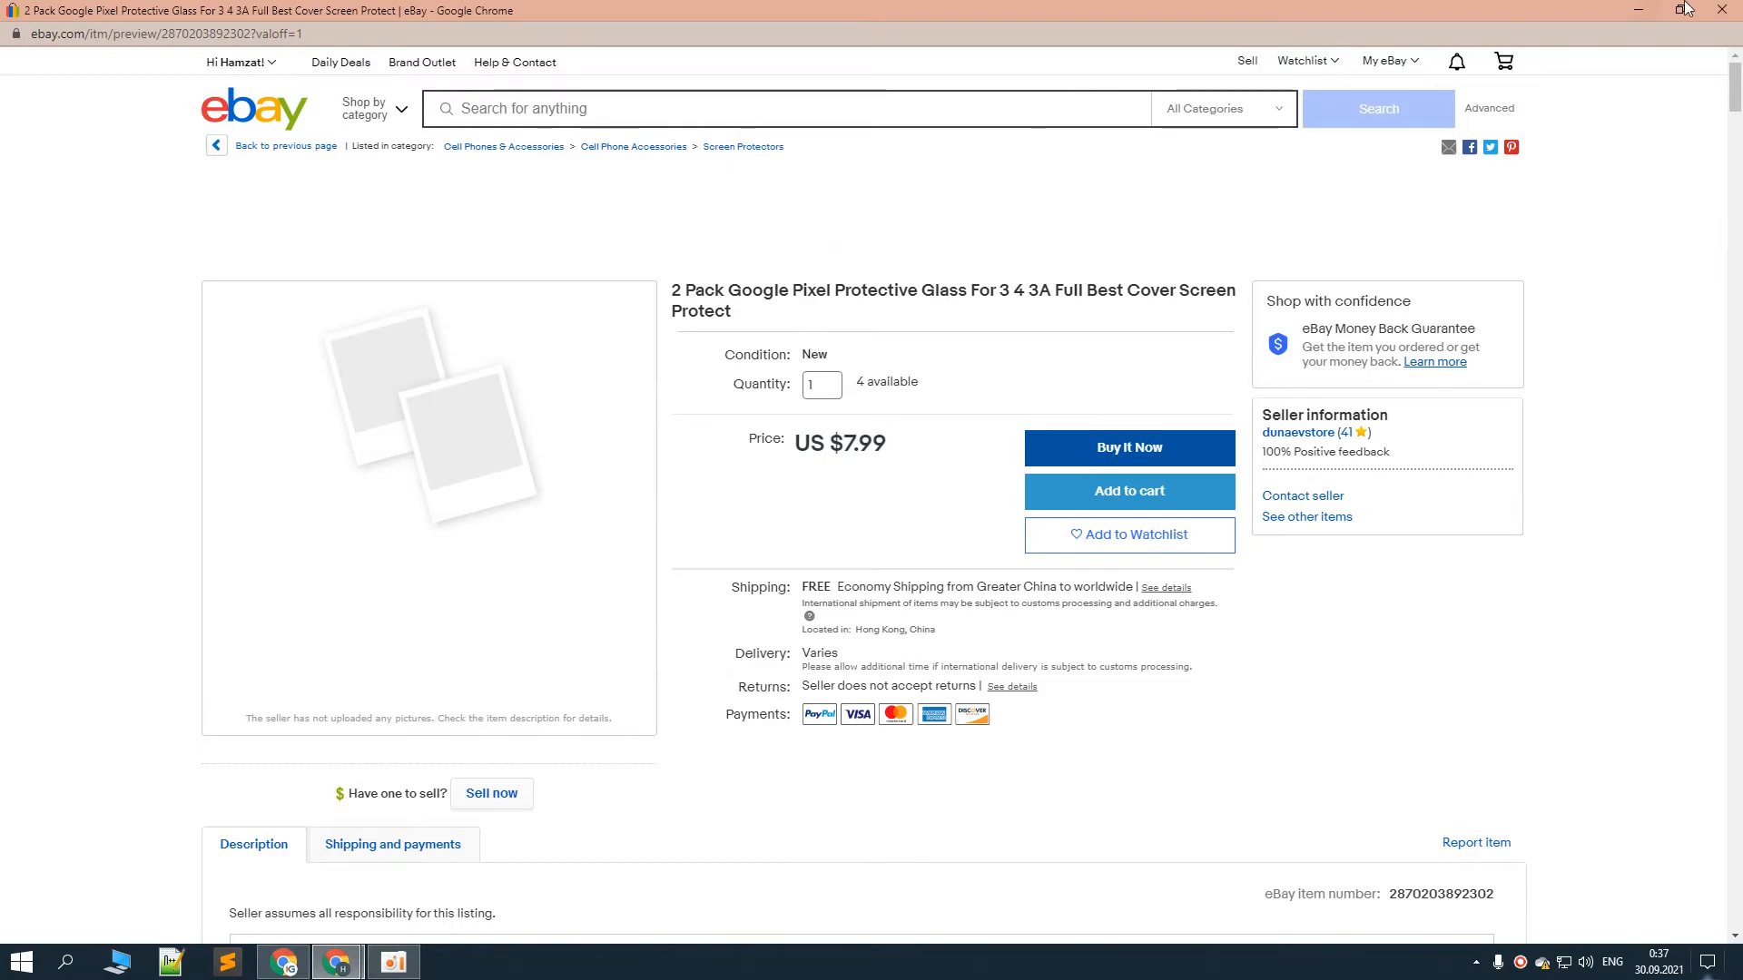
{"action": "left_click", "coordinate": [1710, 13]}
Check the phone model options on the AliExpress product page and start creating variations in the eBay listing
{"action": "scroll", "coordinate": [544, 544], "scroll_direction": "up", "scroll_amount": 10}
{"action": "scroll", "coordinate": [513, 618], "scroll_direction": "up", "scroll_amount": 20}
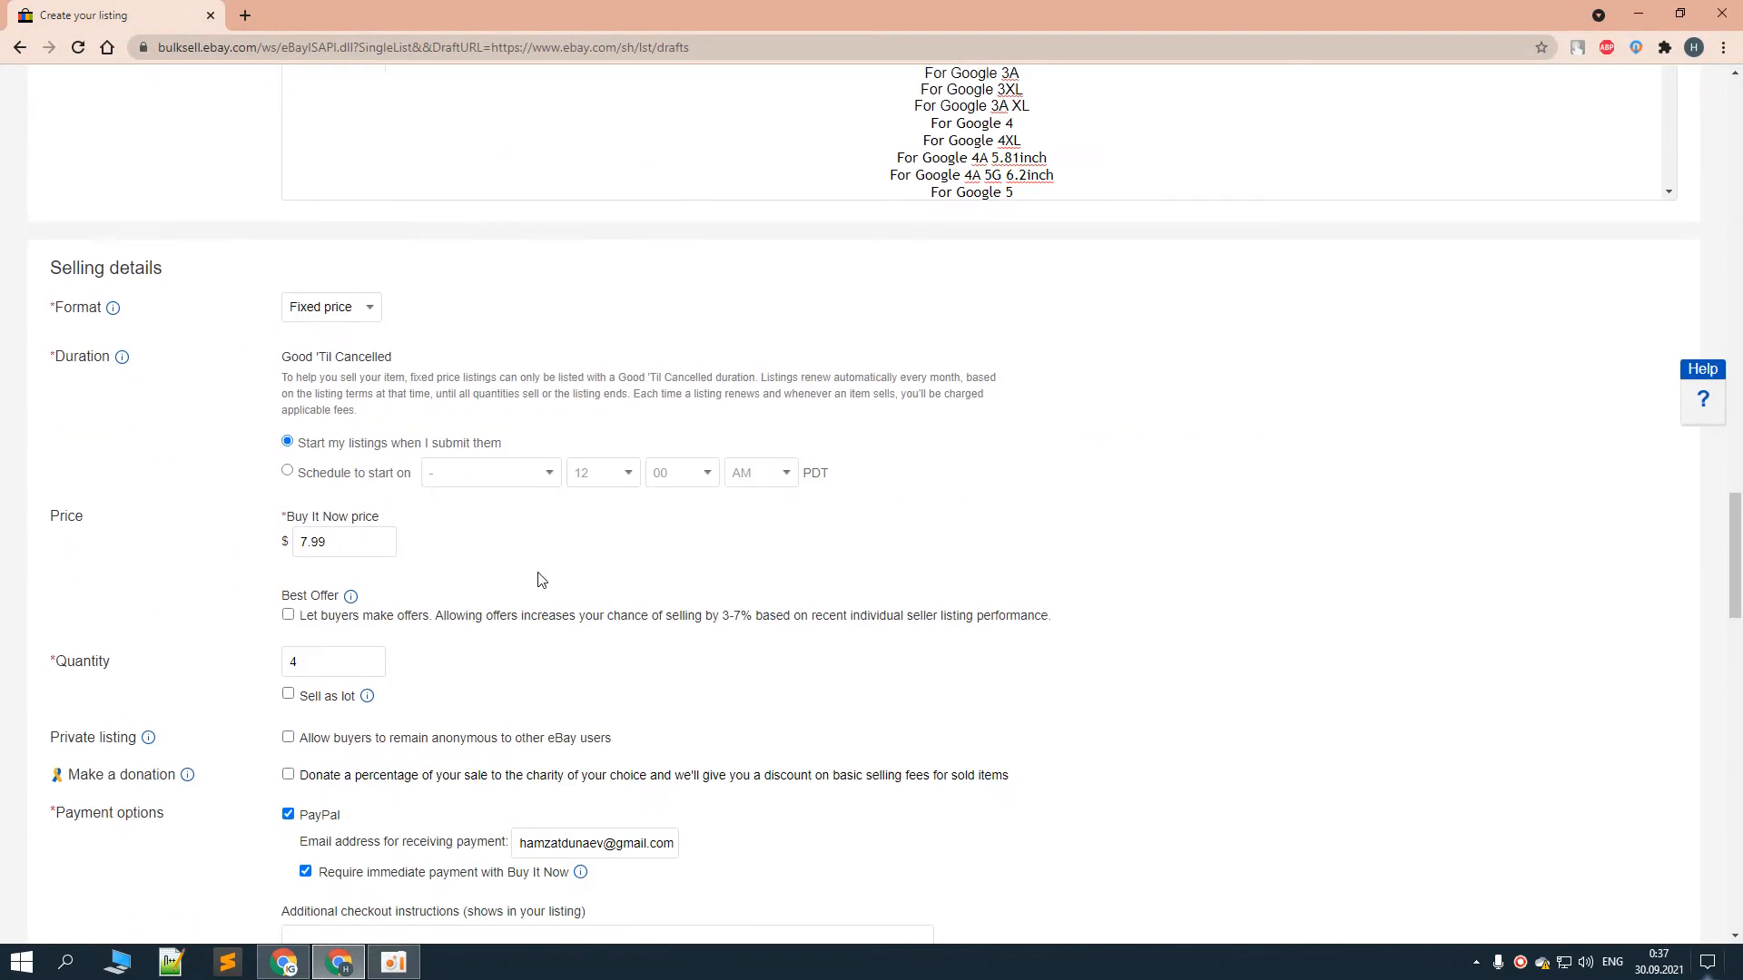
{"action": "scroll", "coordinate": [557, 584], "scroll_direction": "up", "scroll_amount": 5}
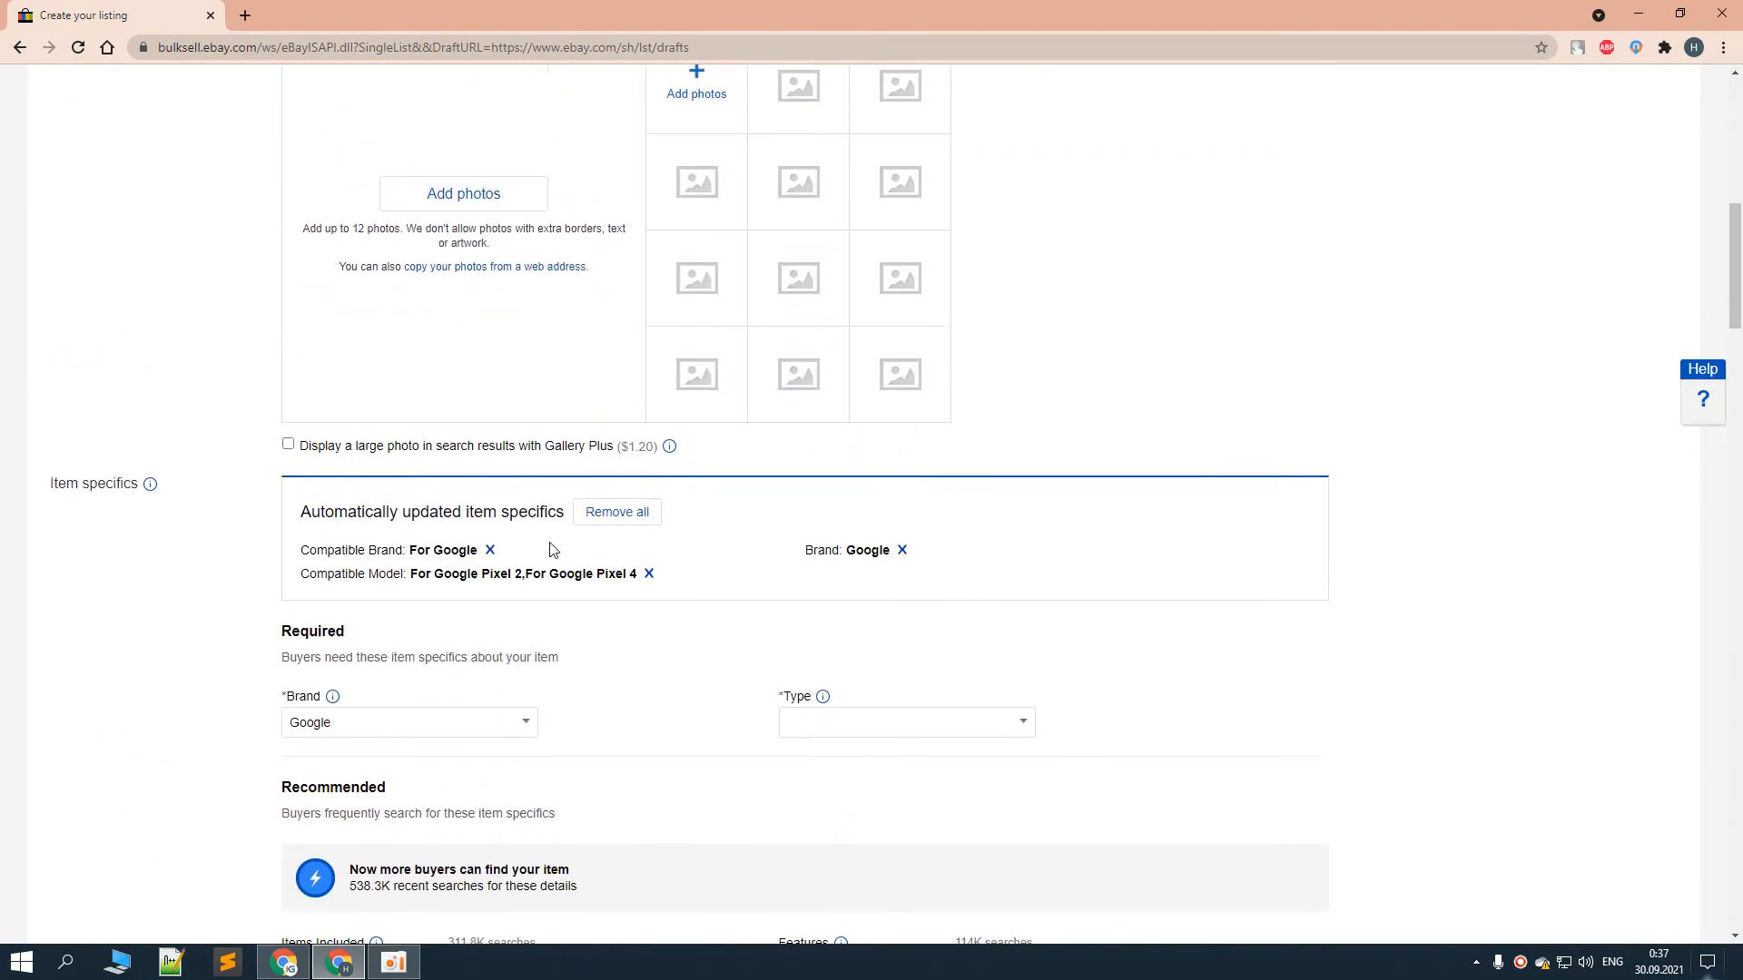
{"action": "scroll", "coordinate": [514, 545], "scroll_direction": "up", "scroll_amount": 2}
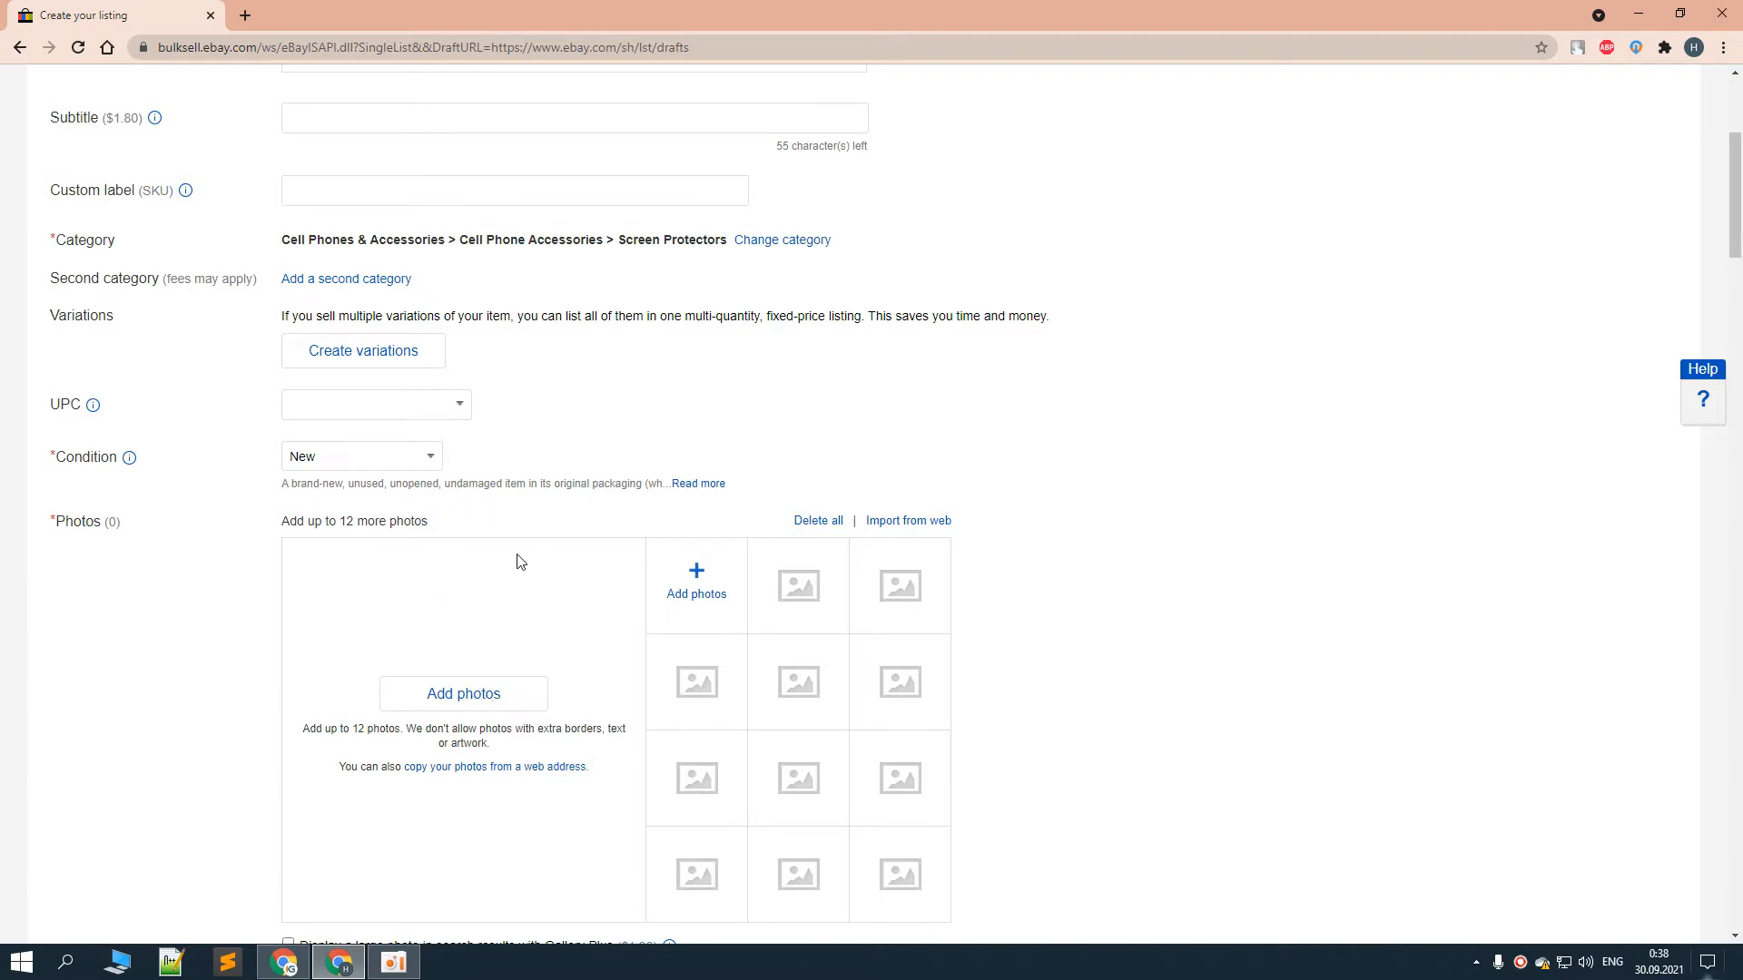
{"action": "scroll", "coordinate": [506, 555], "scroll_direction": "up", "scroll_amount": 2}
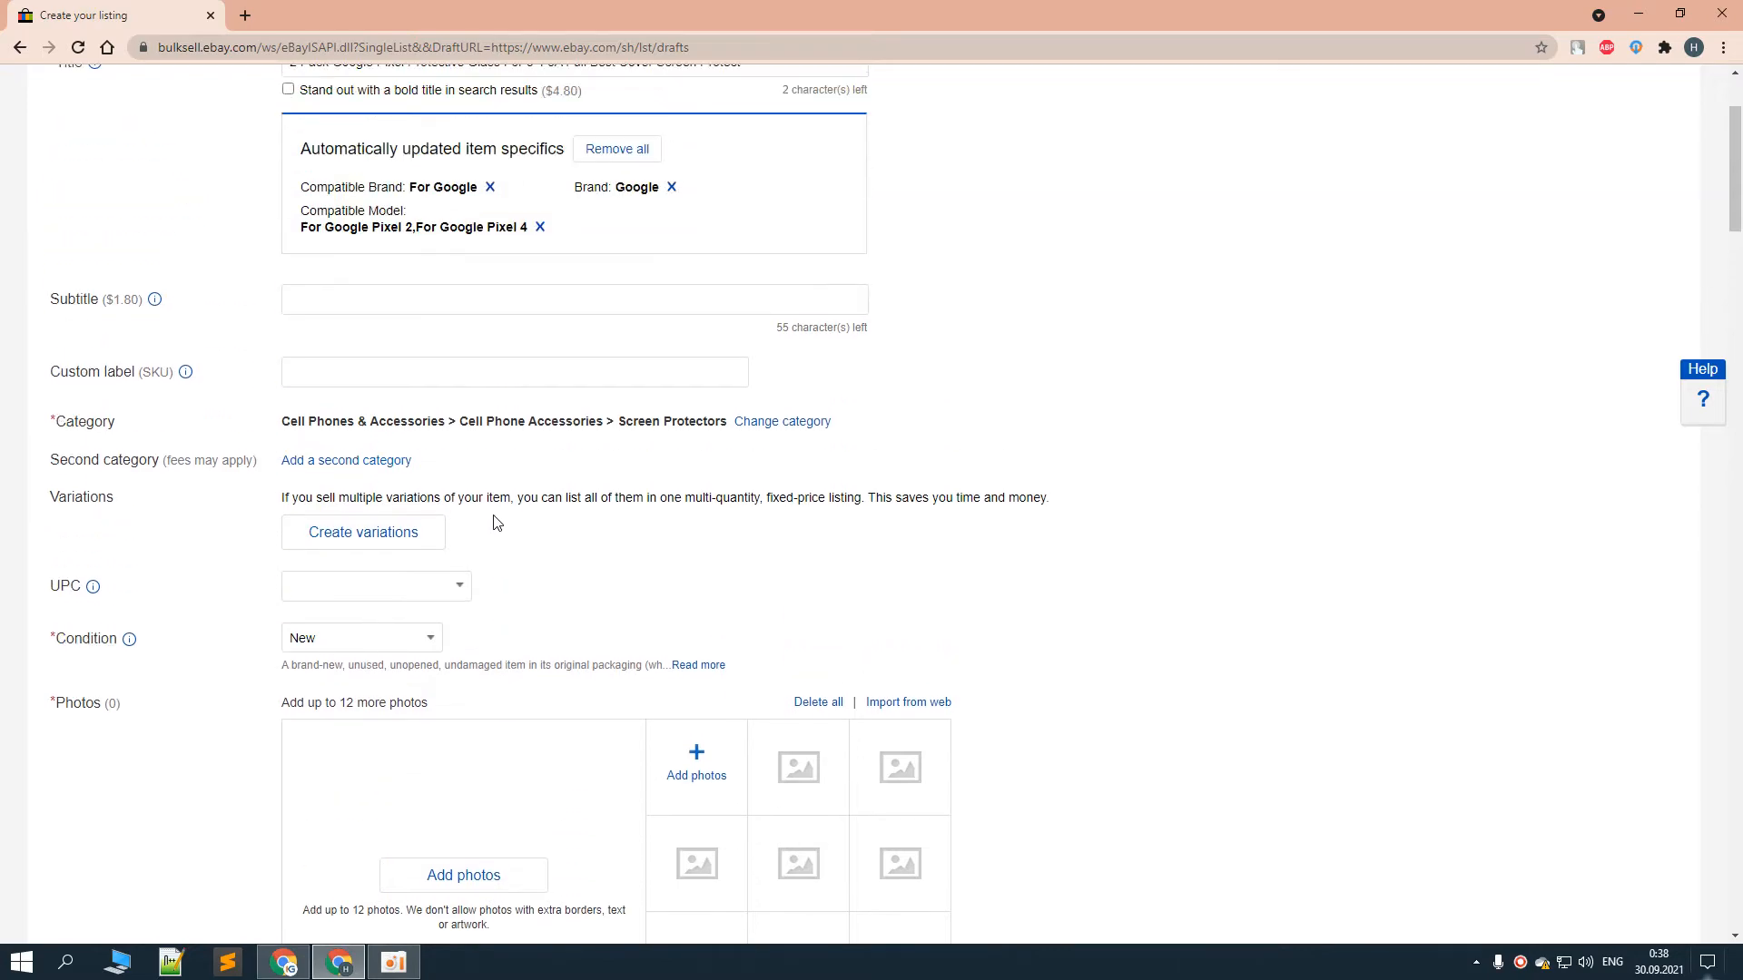
{"action": "key", "text": "alt+Tab"}
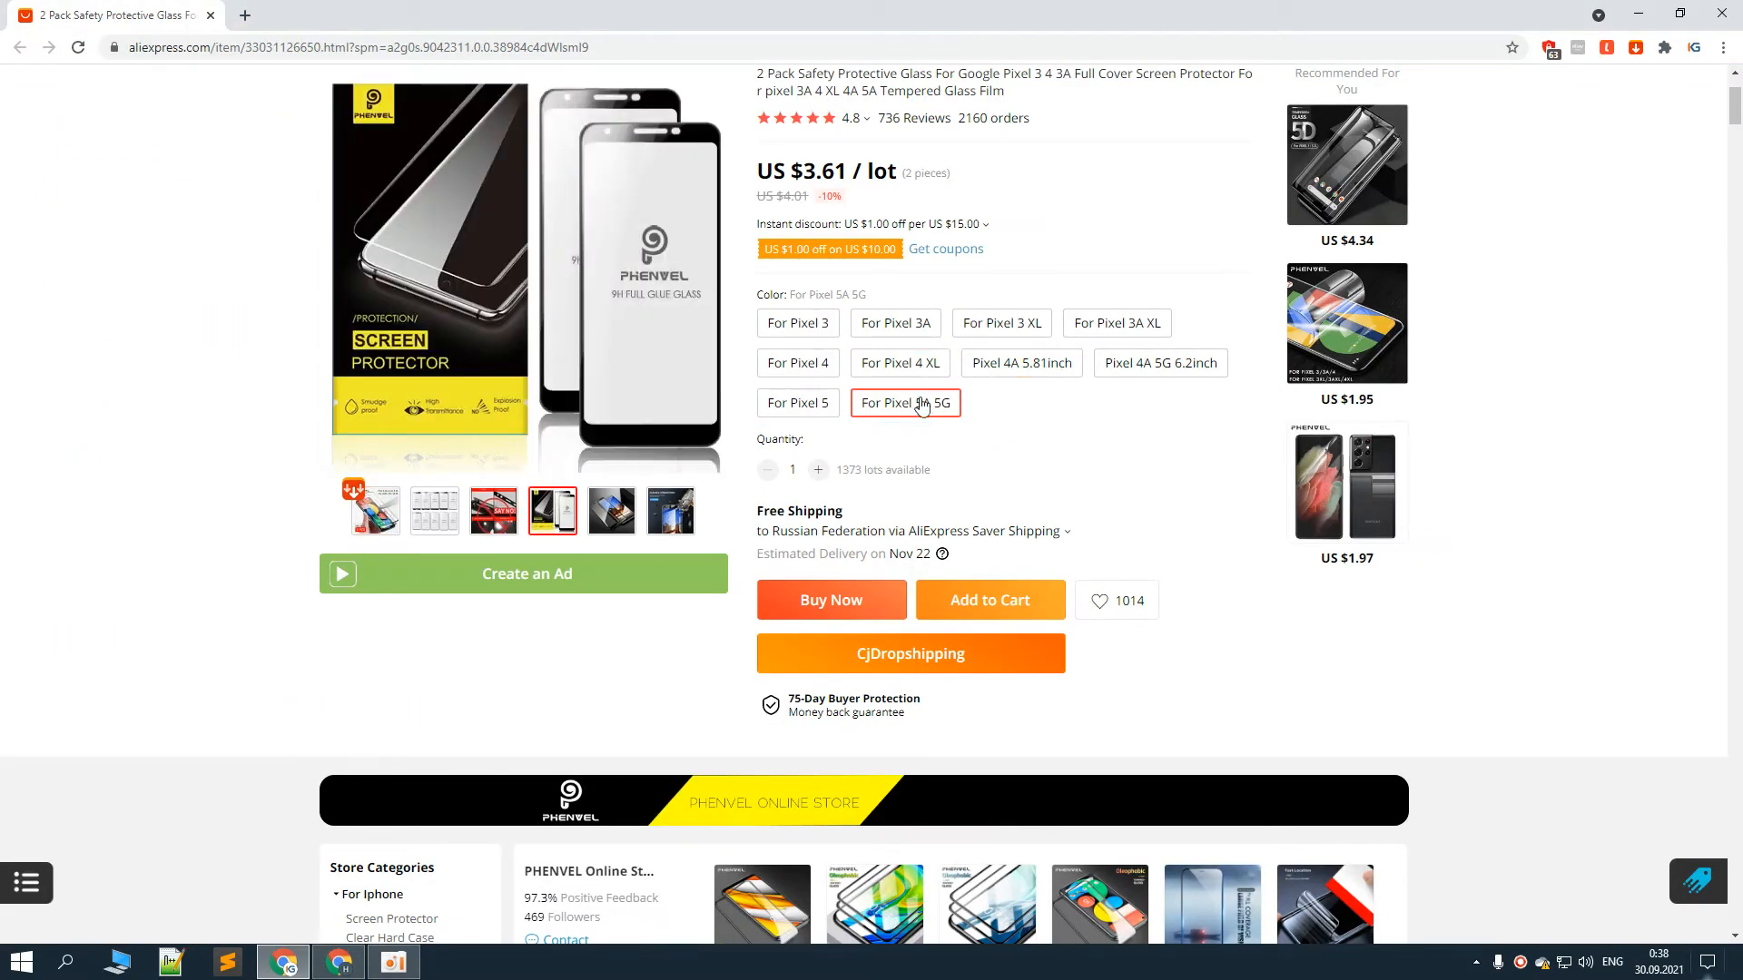
{"action": "key", "text": "alt+Tab"}
{"action": "scroll", "coordinate": [495, 549], "scroll_direction": "down", "scroll_amount": 2}
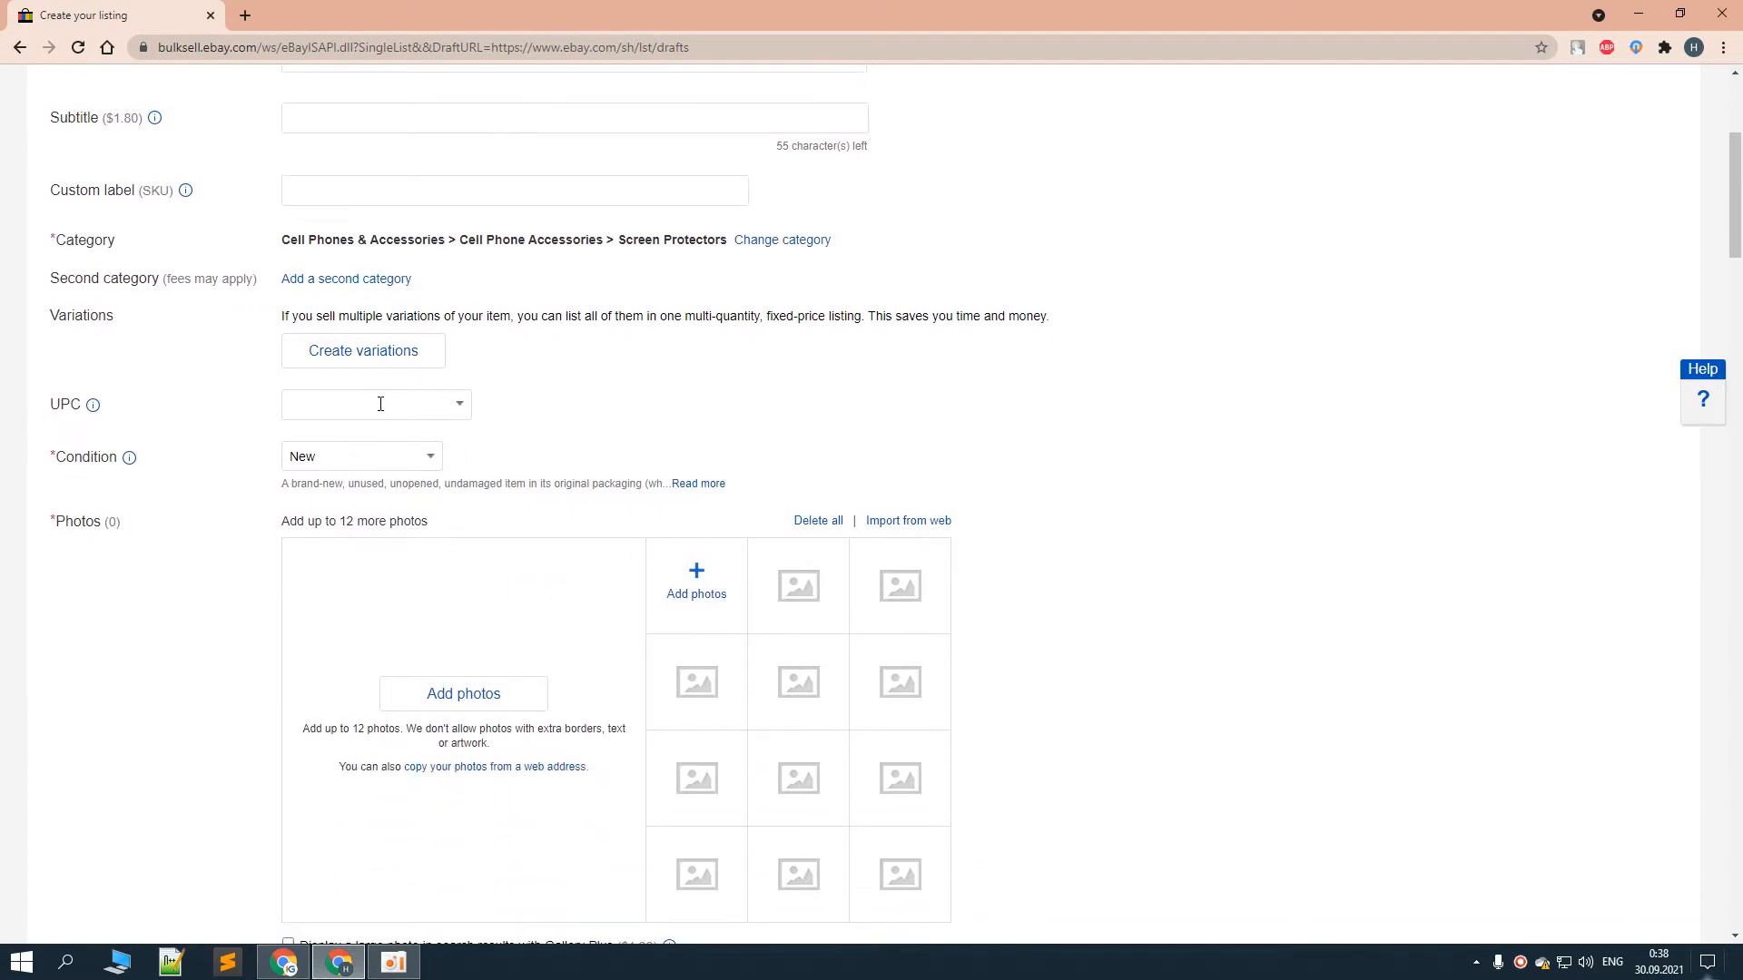
{"action": "left_click", "coordinate": [378, 362]}
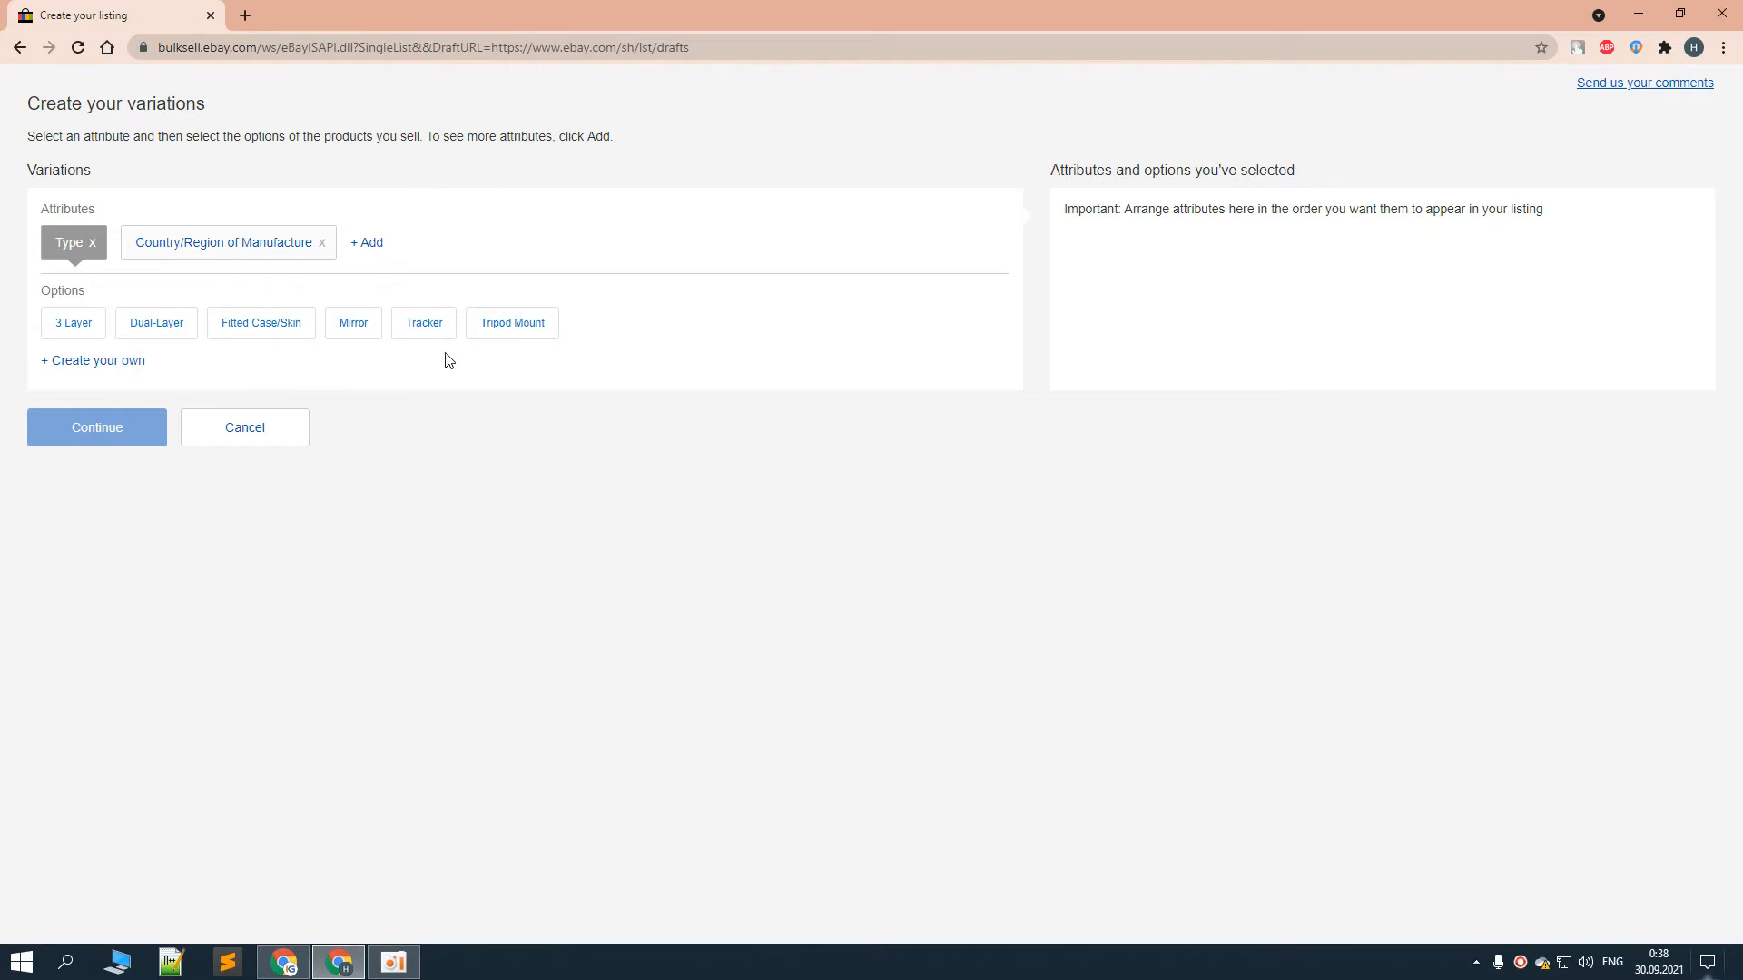
{"action": "left_click", "coordinate": [110, 363]}
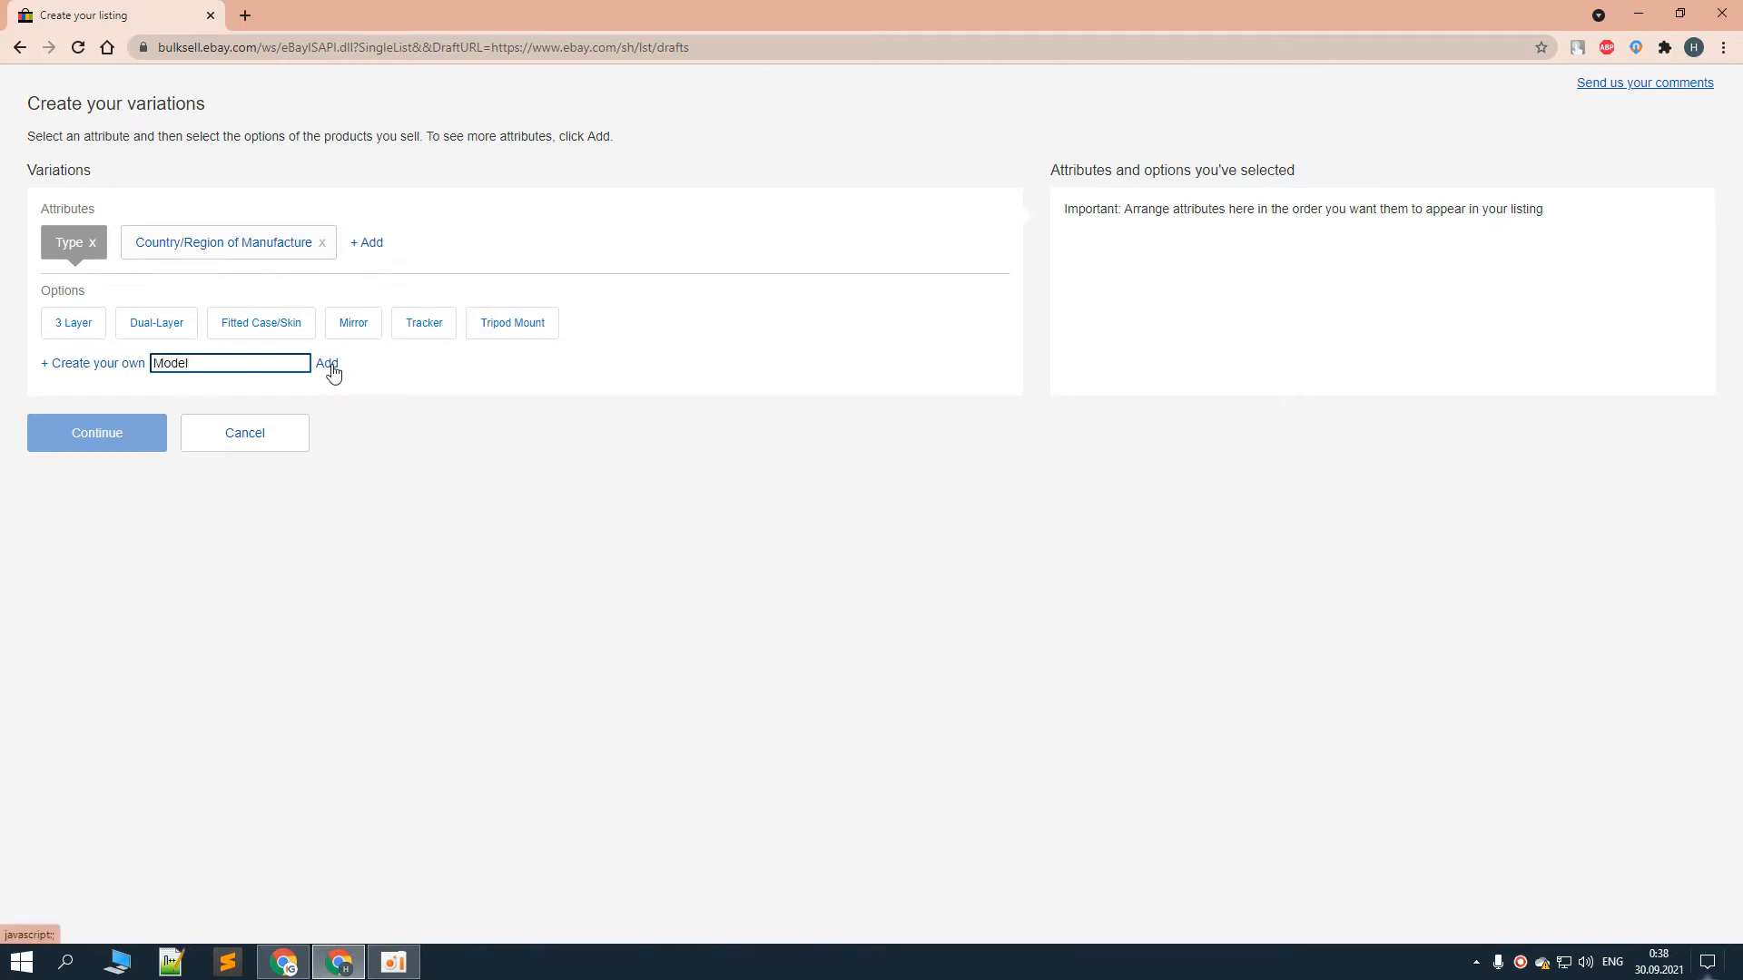
{"action": "left_click", "coordinate": [327, 364]}
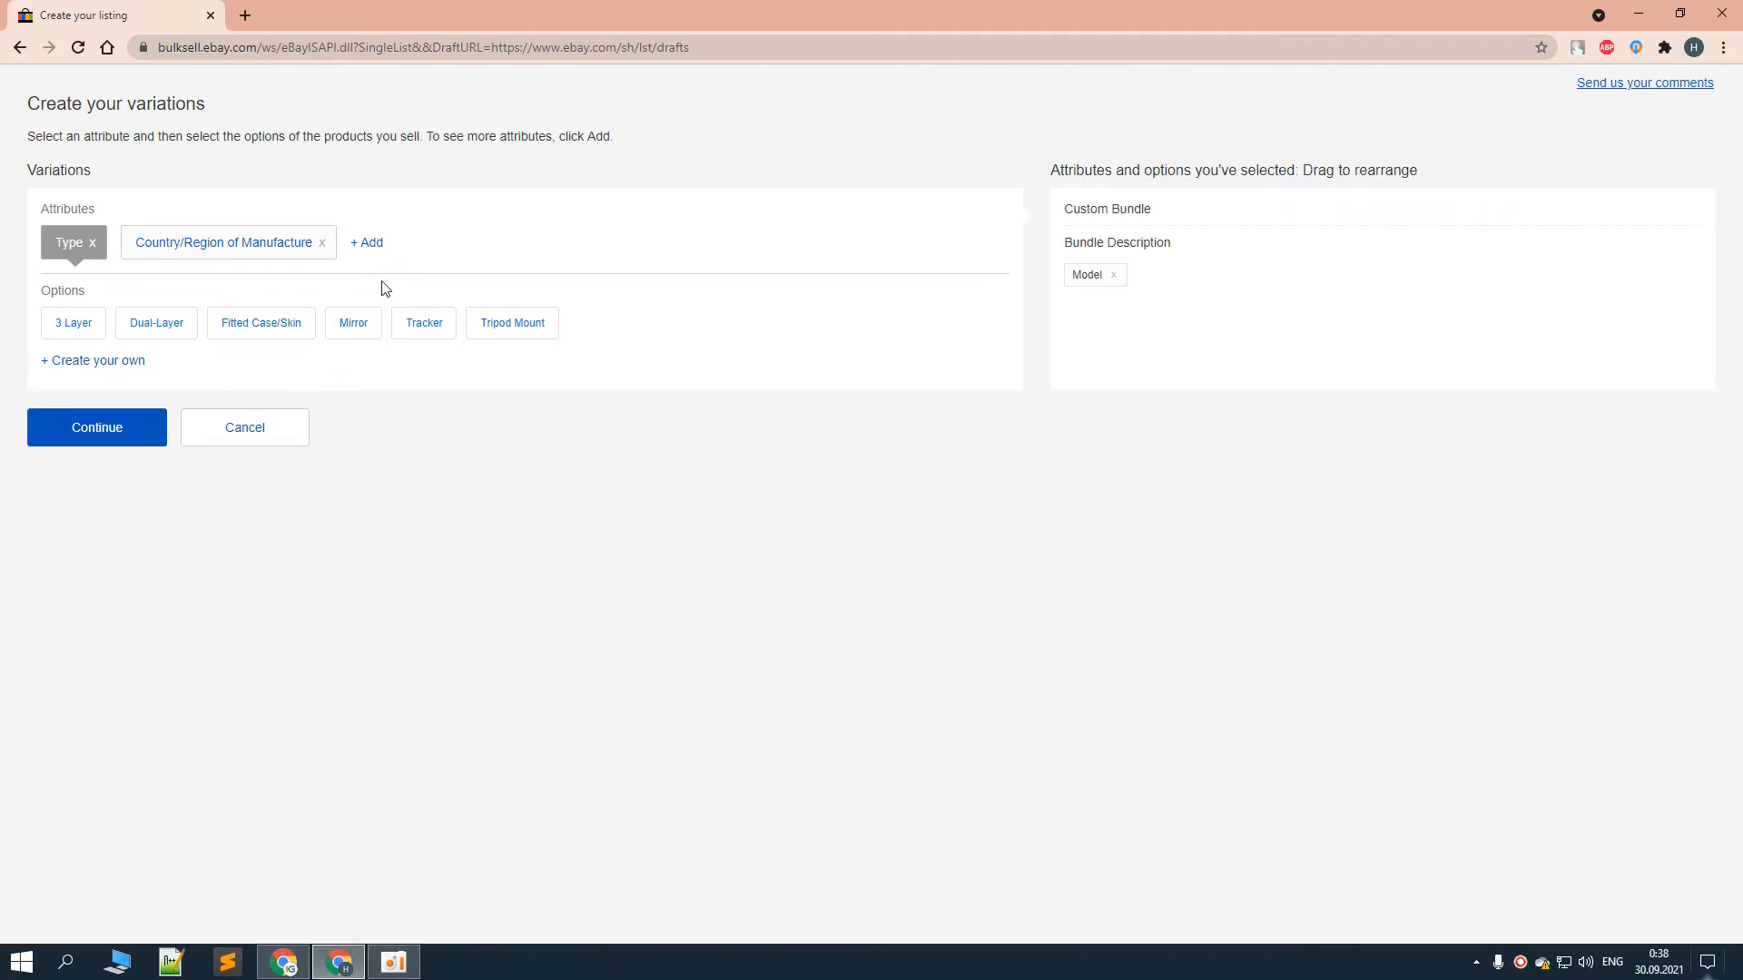
{"action": "left_click", "coordinate": [1113, 275]}
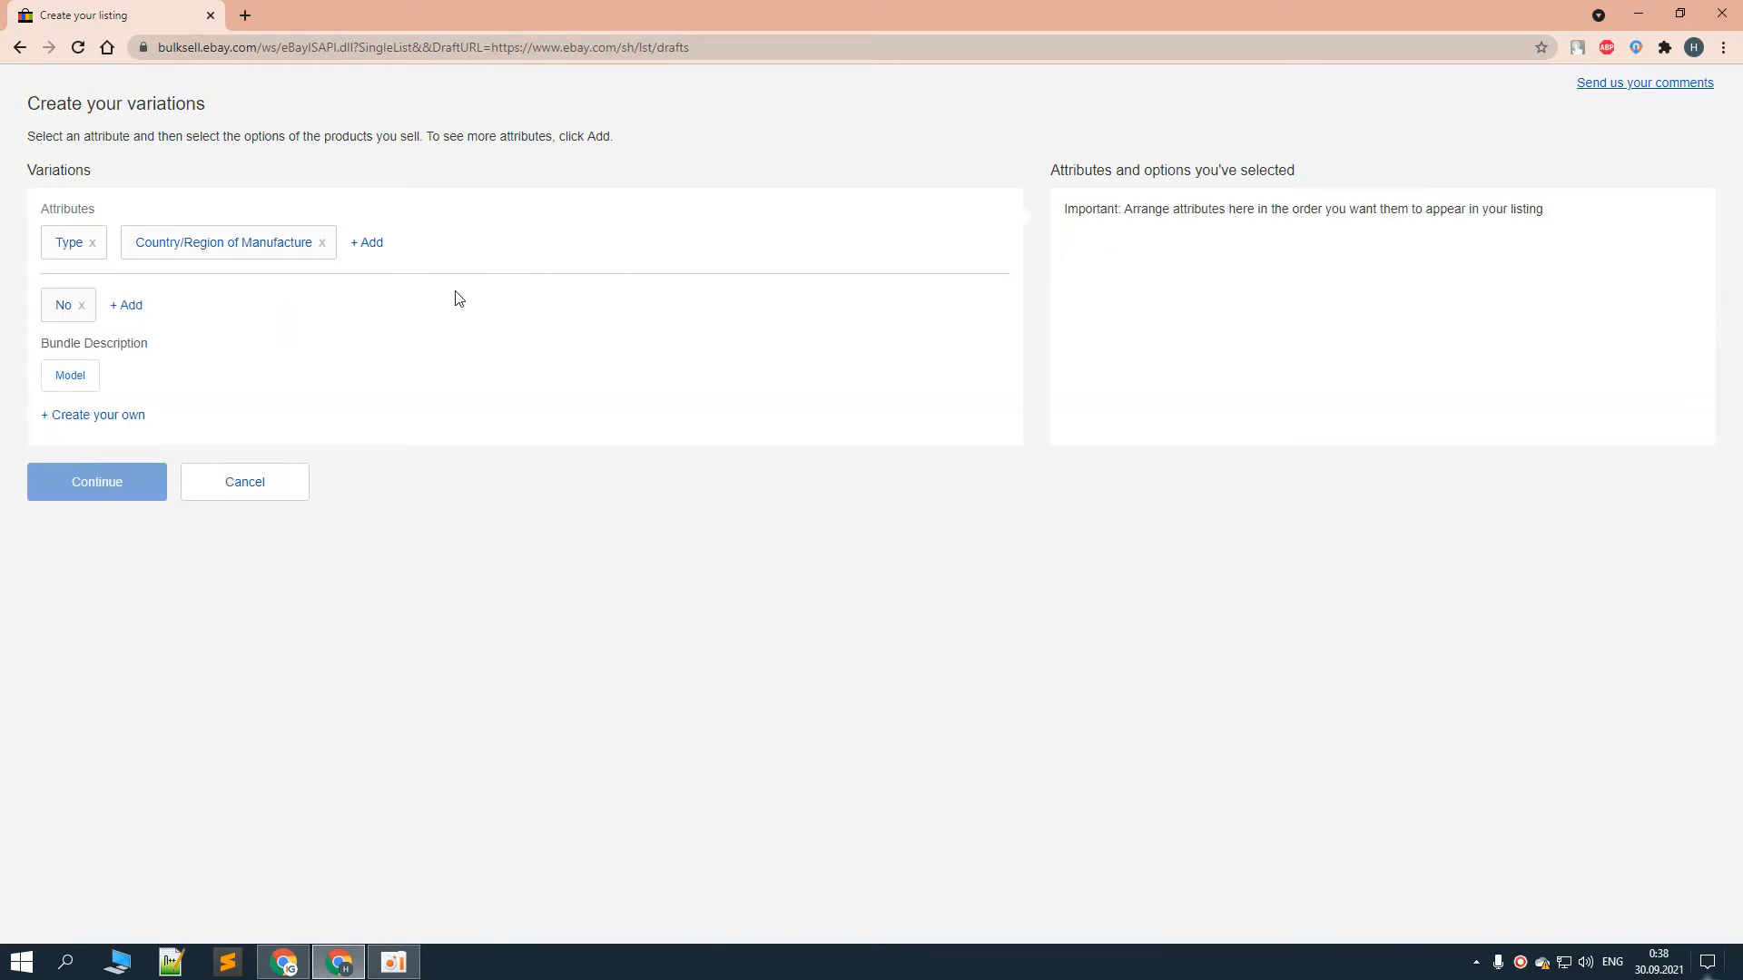
Add a custom variation attribute named Model and save it
{"action": "left_click", "coordinate": [369, 243]}
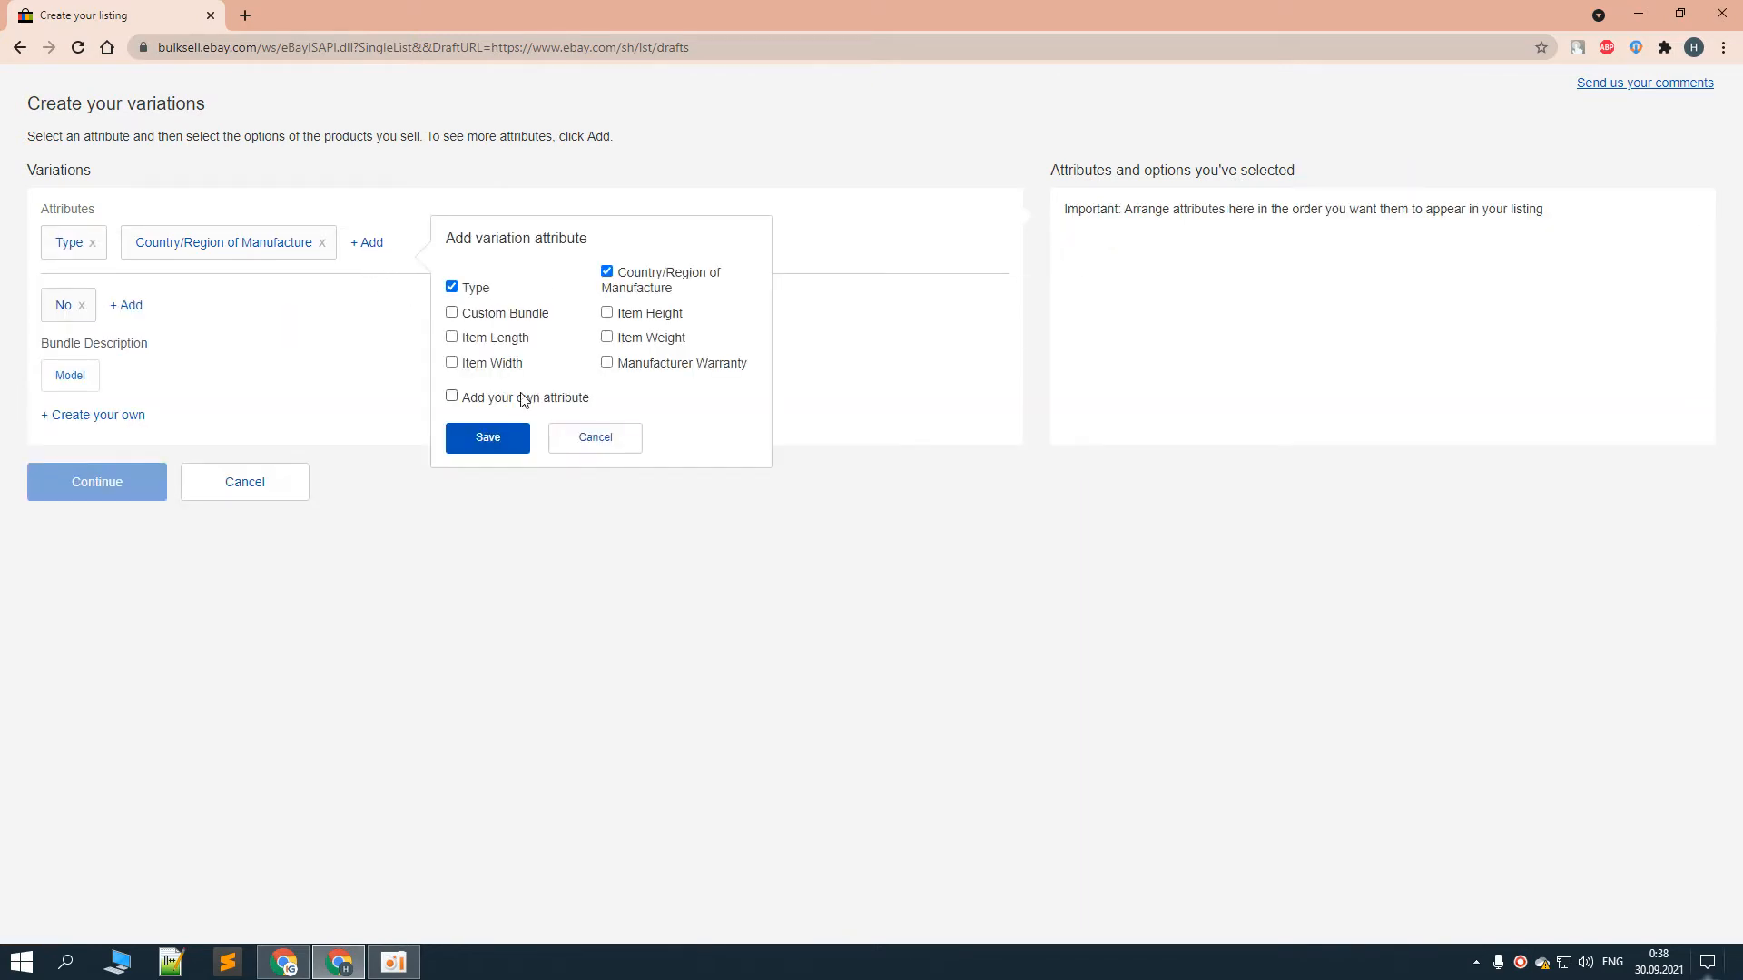
{"action": "left_click", "coordinate": [495, 402]}
{"action": "type", "text": "Model"}
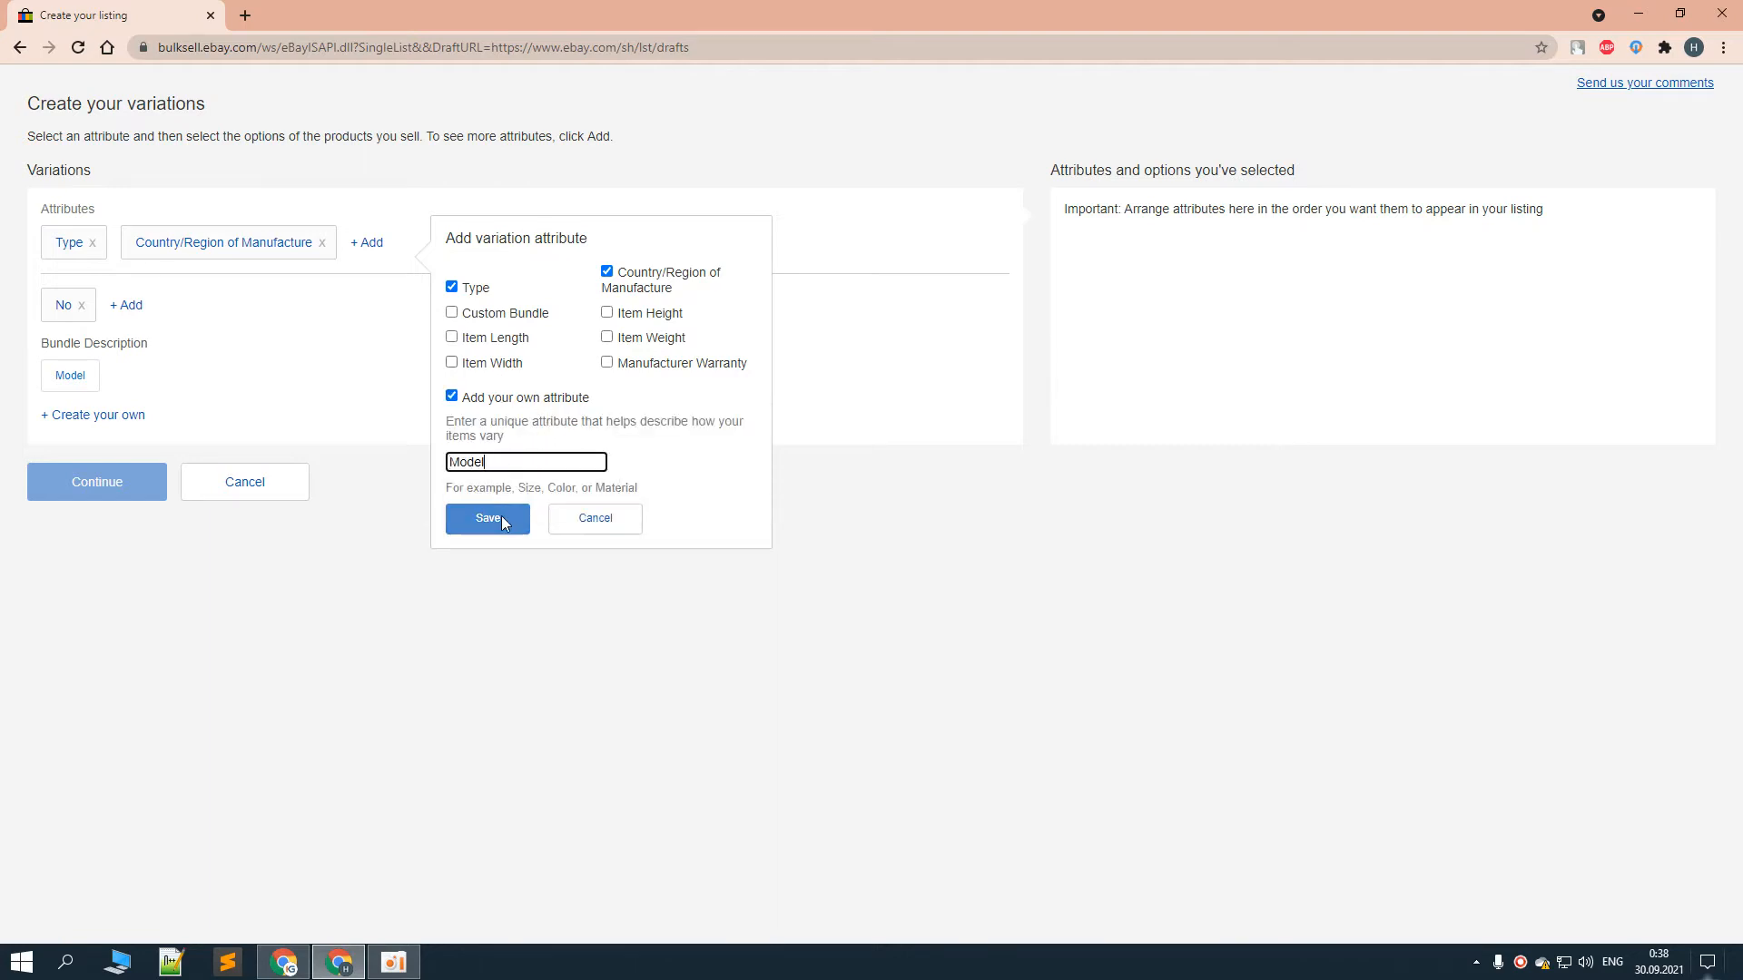
{"action": "left_click", "coordinate": [502, 519]}
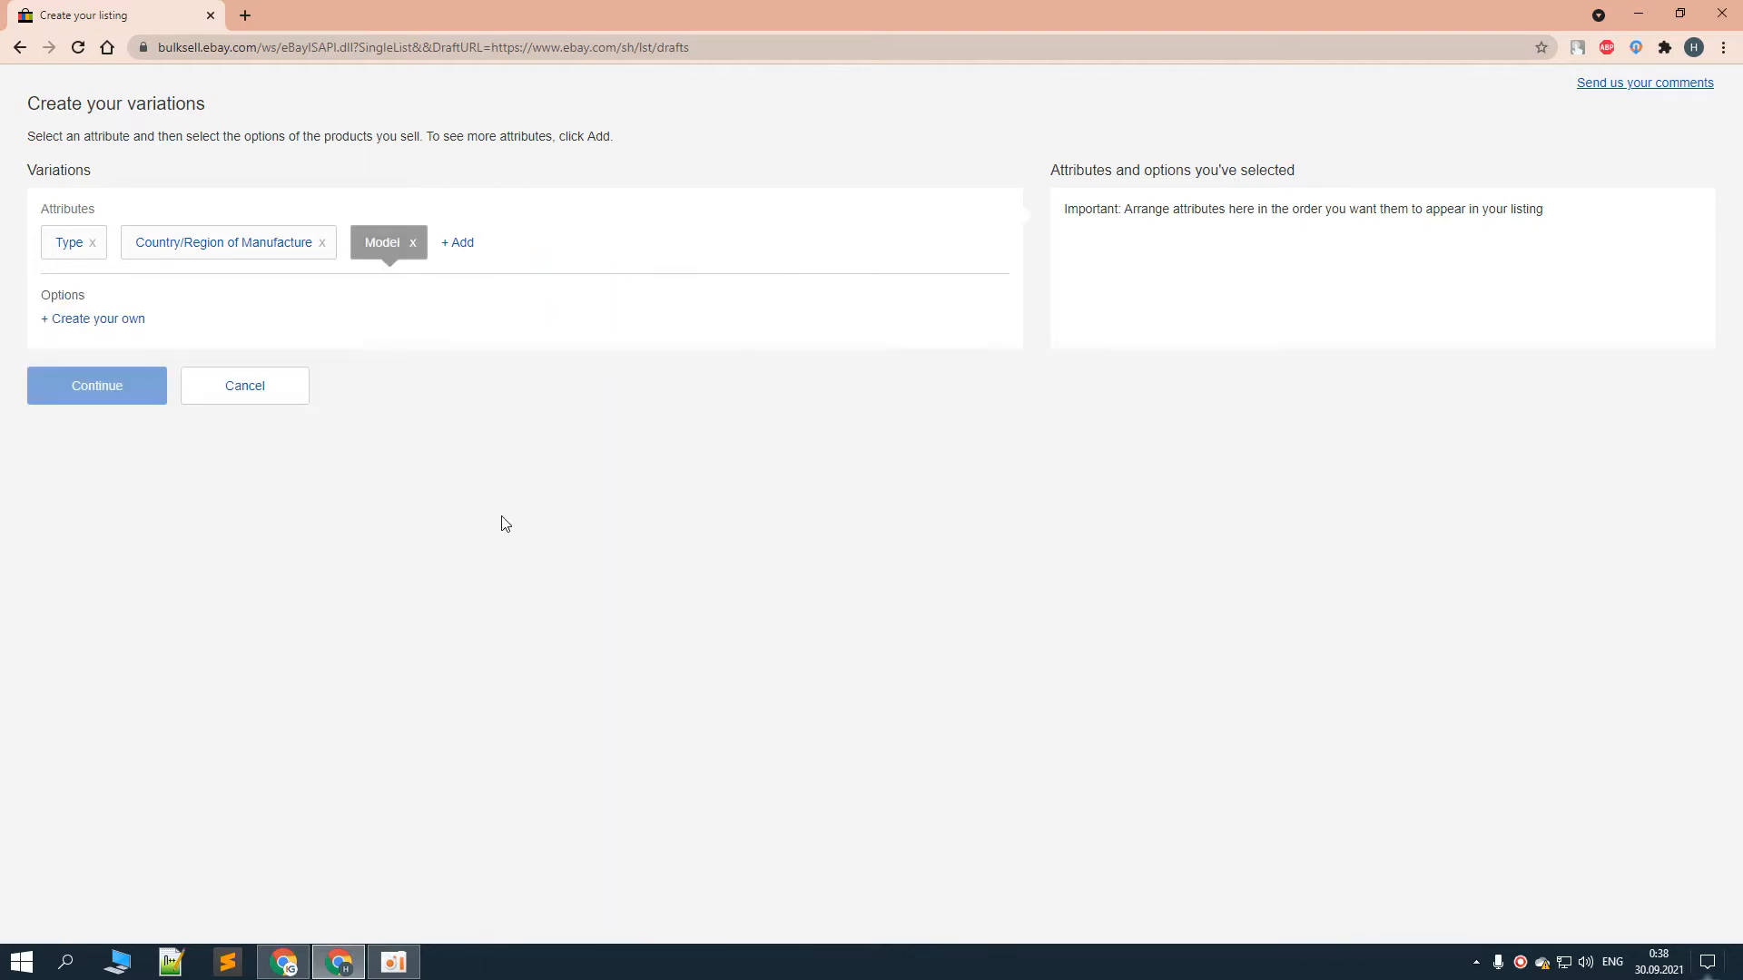
Check the supplier's phone models and add Pixel 3 and Pixel 3A as custom options of the Model attribute
{"action": "left_click", "coordinate": [132, 322]}
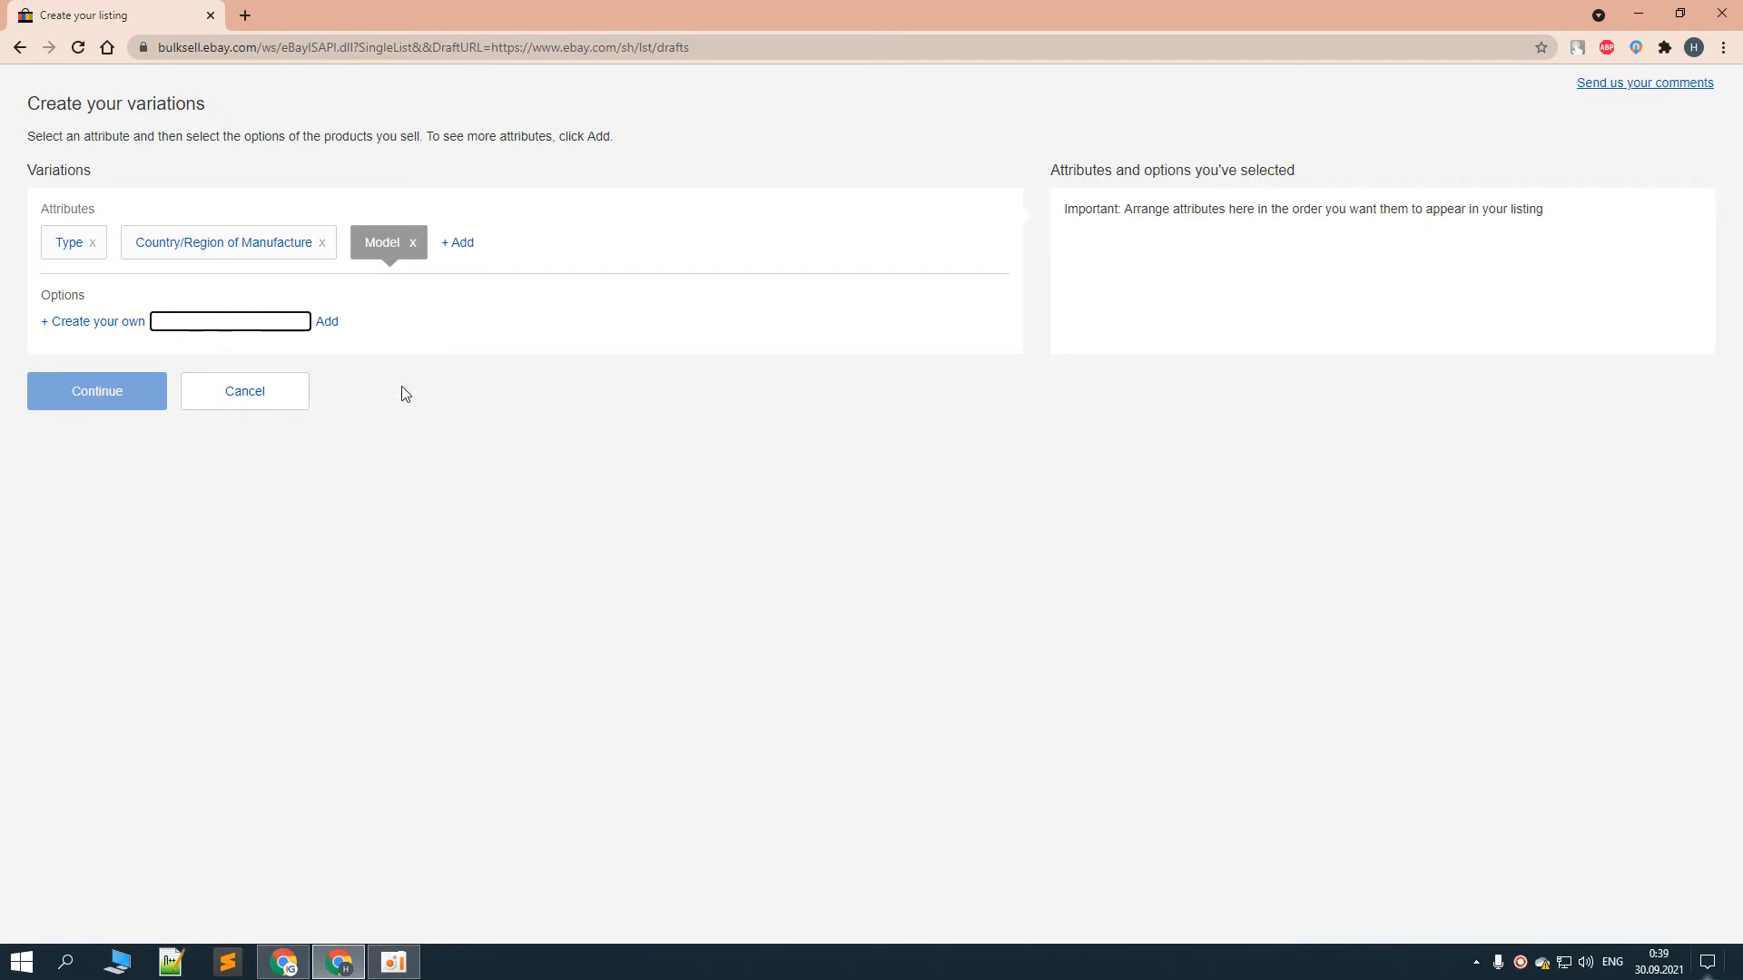
{"action": "key", "text": "alt+Tab"}
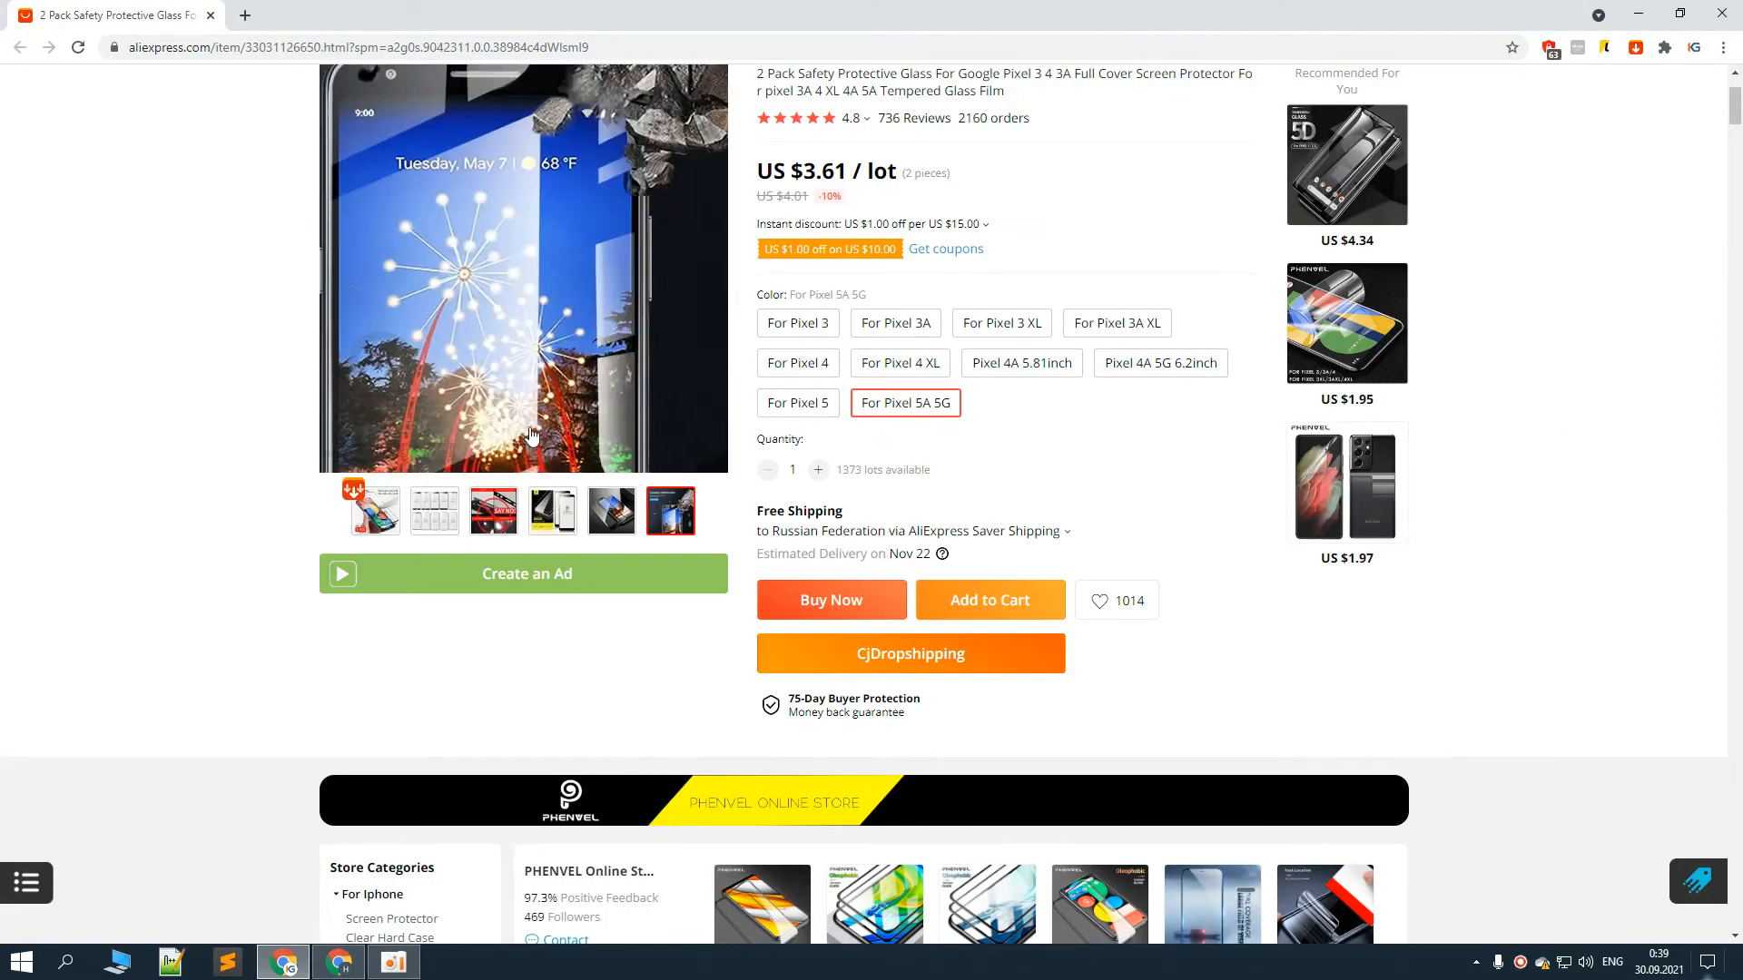
{"action": "key", "text": "alt+Tab"}
{"action": "type", "text": "Pi"}
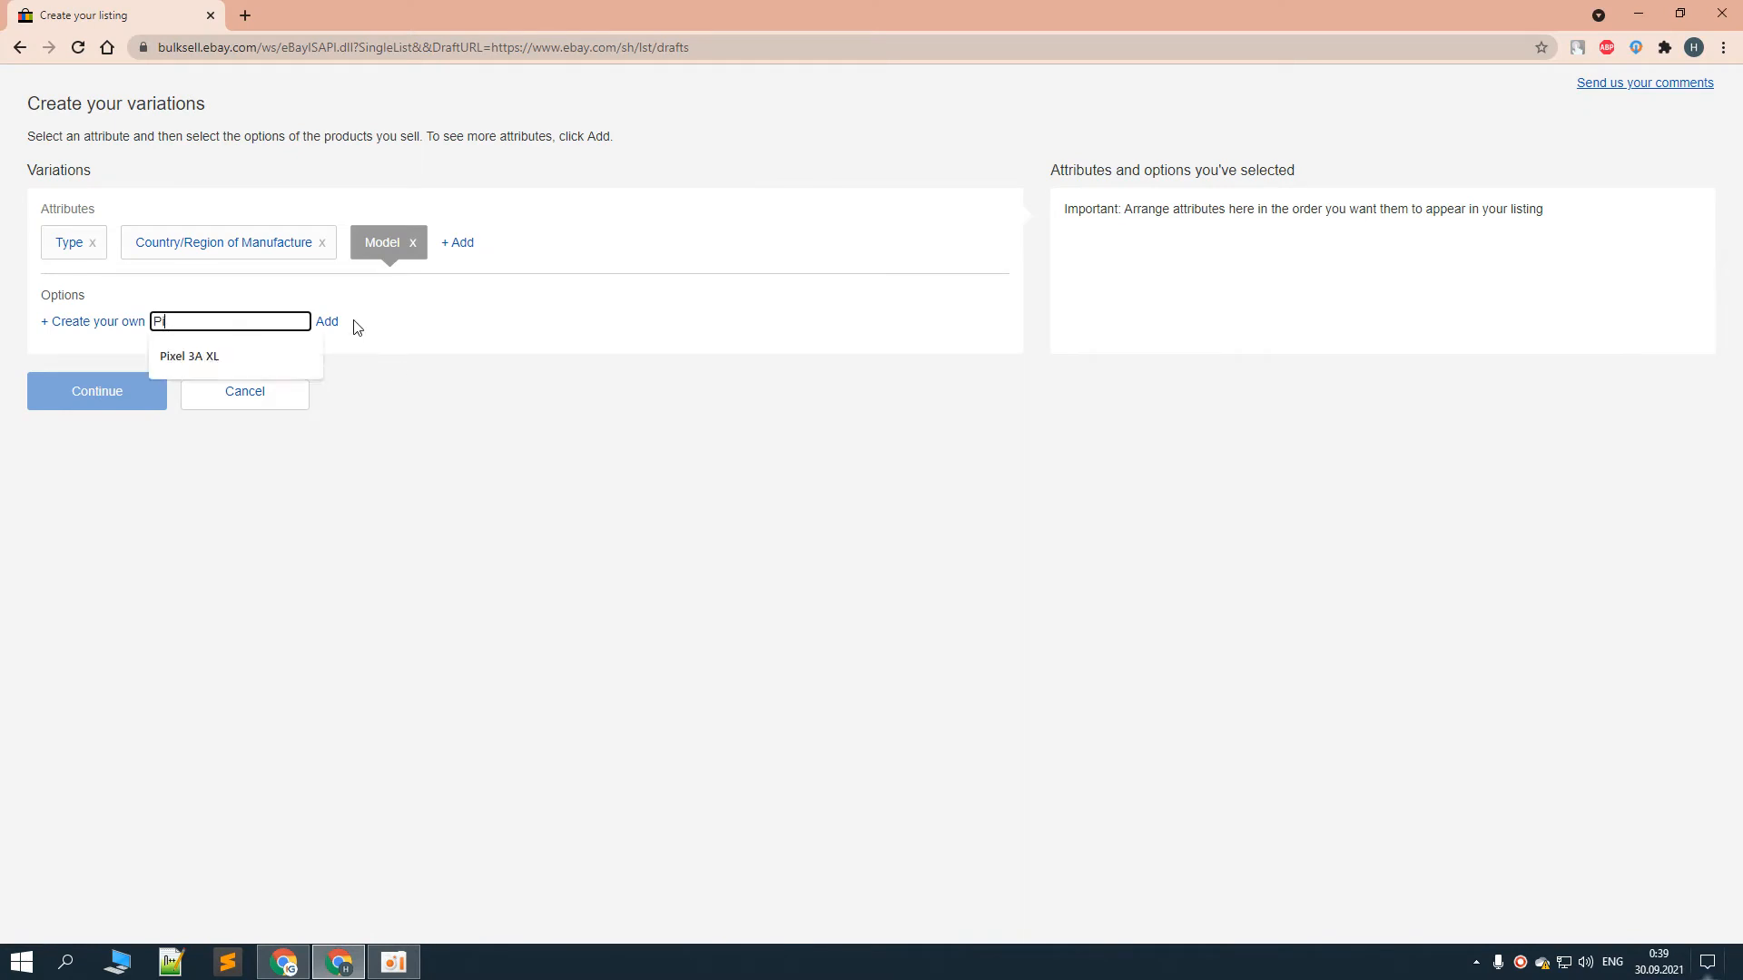
{"action": "type", "text": "xel 3"}
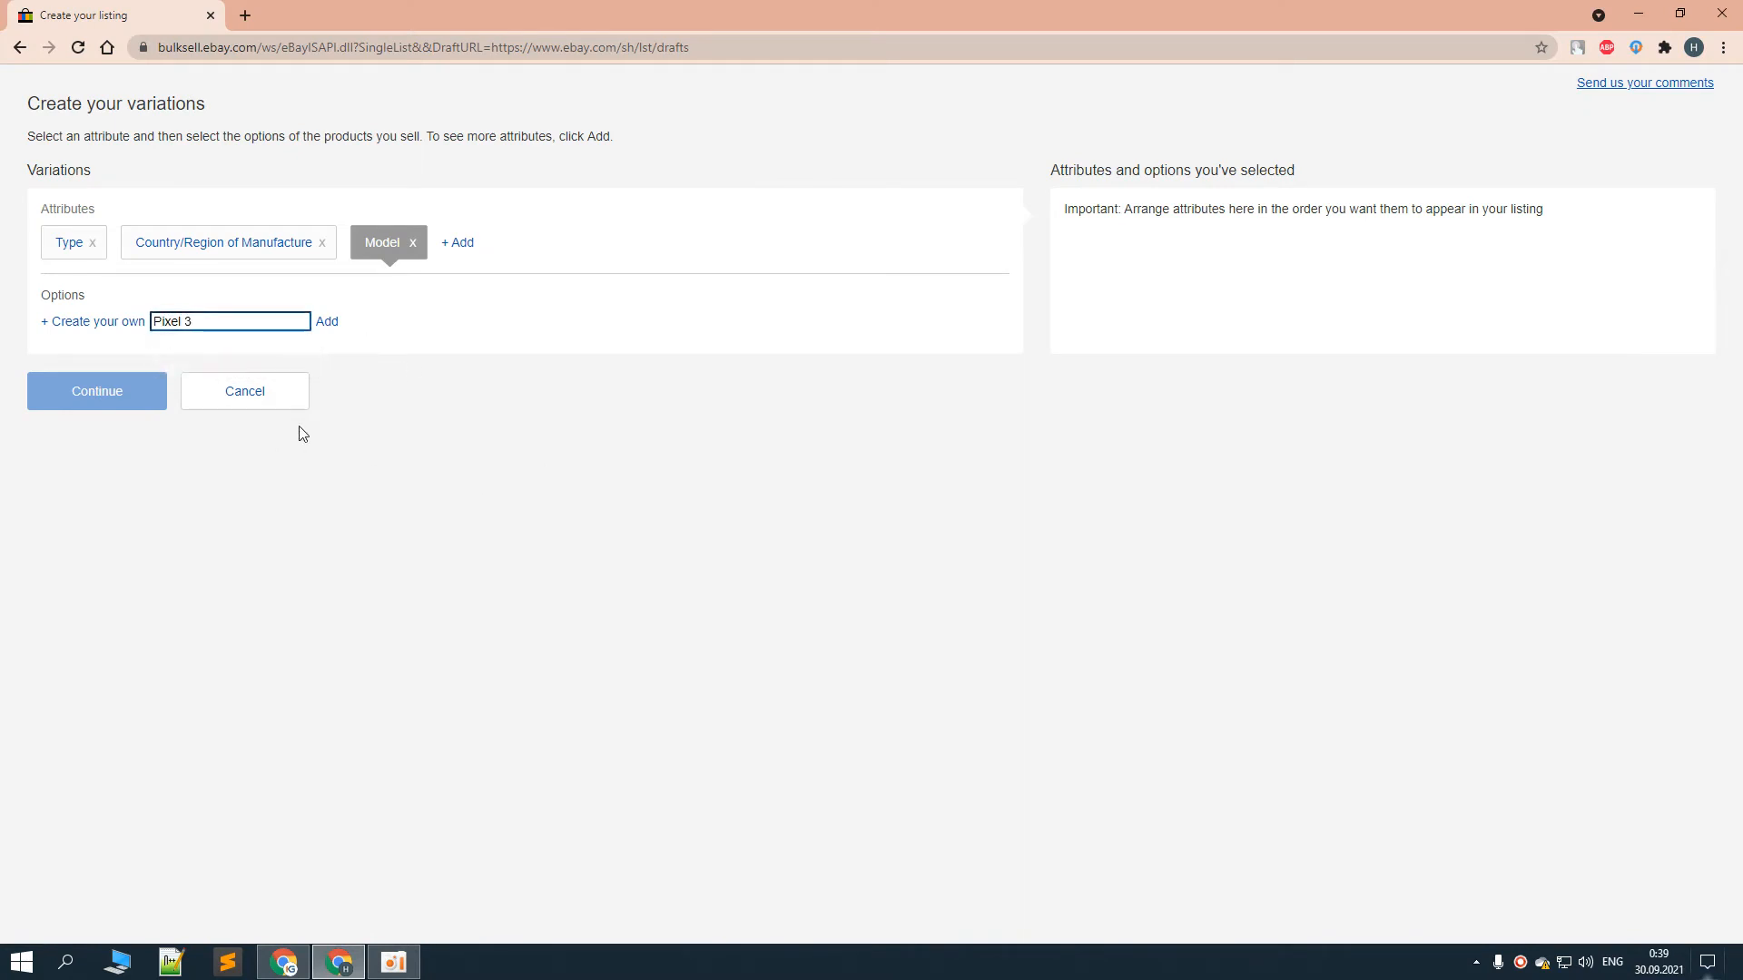
{"action": "left_click", "coordinate": [327, 325]}
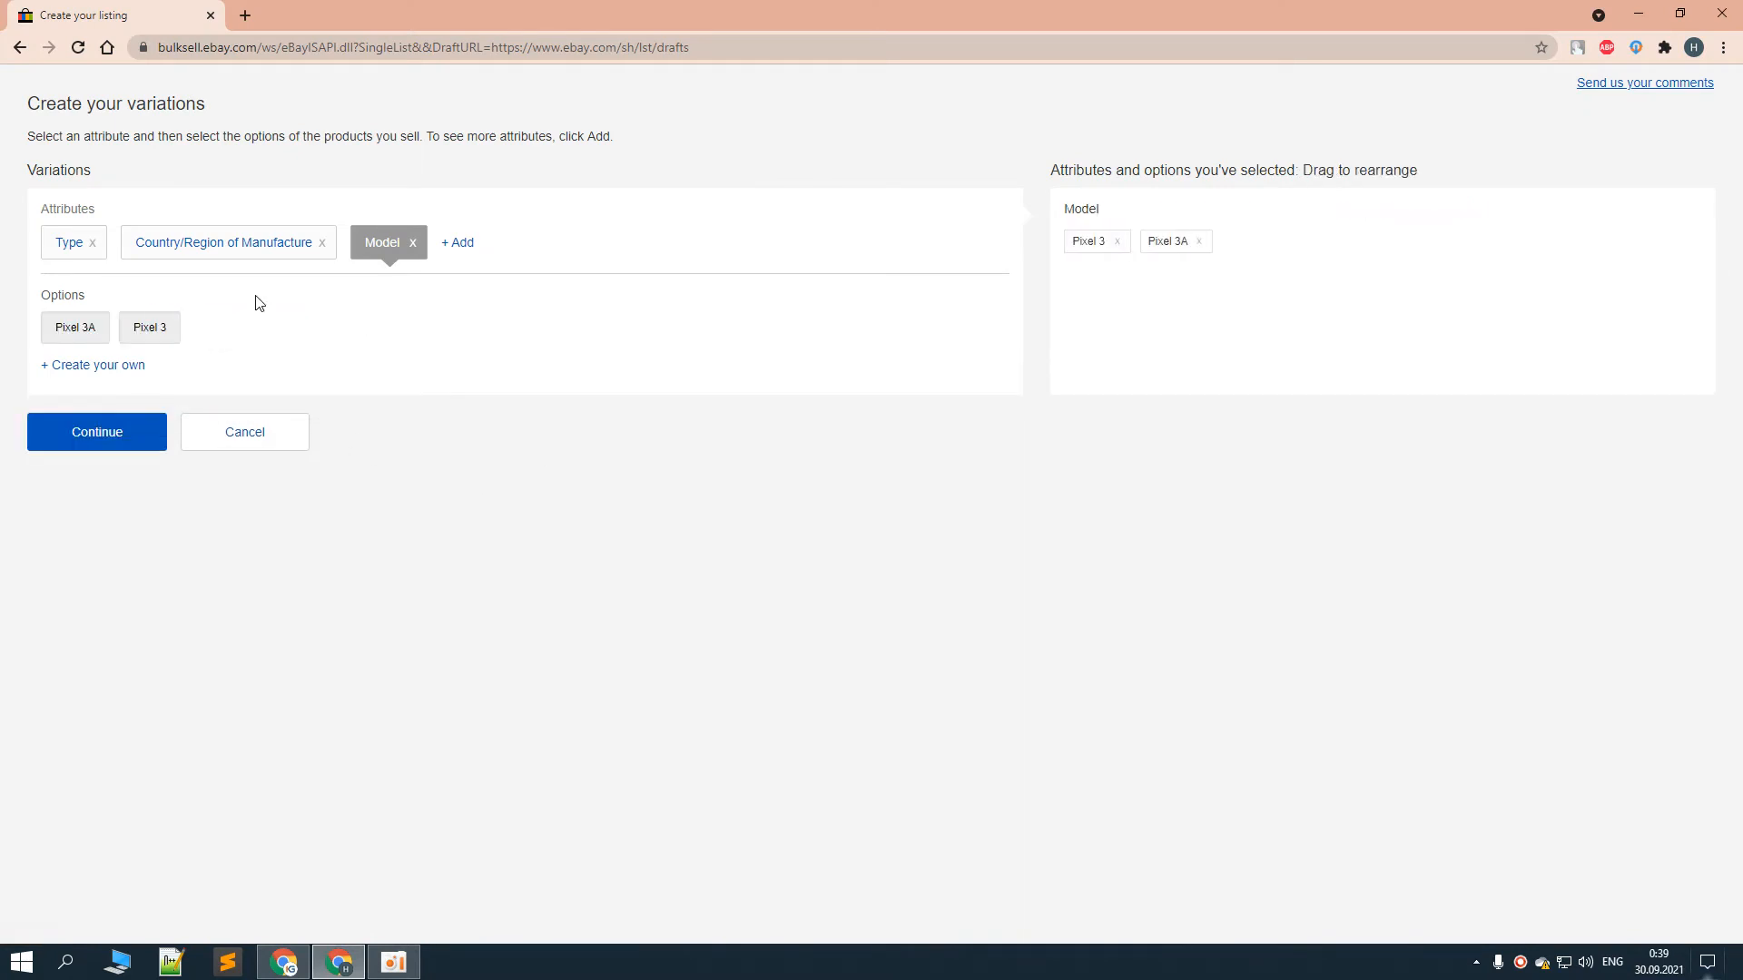
Open ebay.com in a new tab and search for google pixel within Cell Phones & Smartphones
{"action": "key", "text": "alt+Tab"}
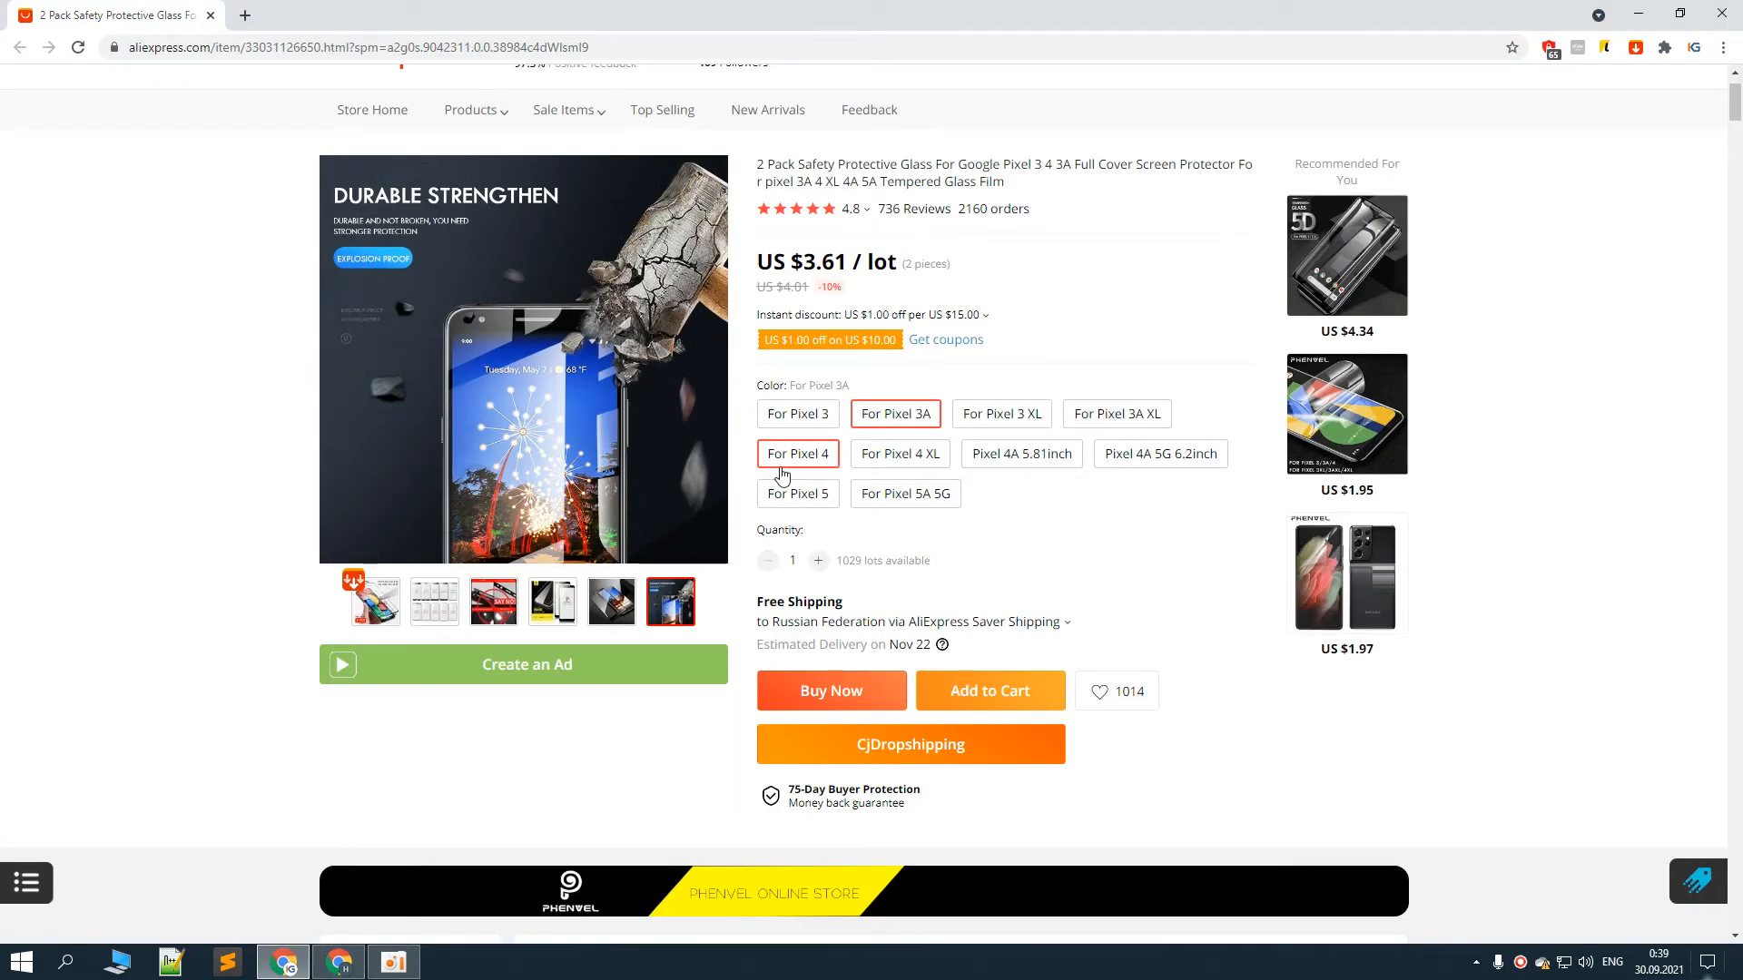
{"action": "key", "text": "ctrl+t"}
{"action": "type", "text": "ebay.com"}
{"action": "key", "text": "Return"}
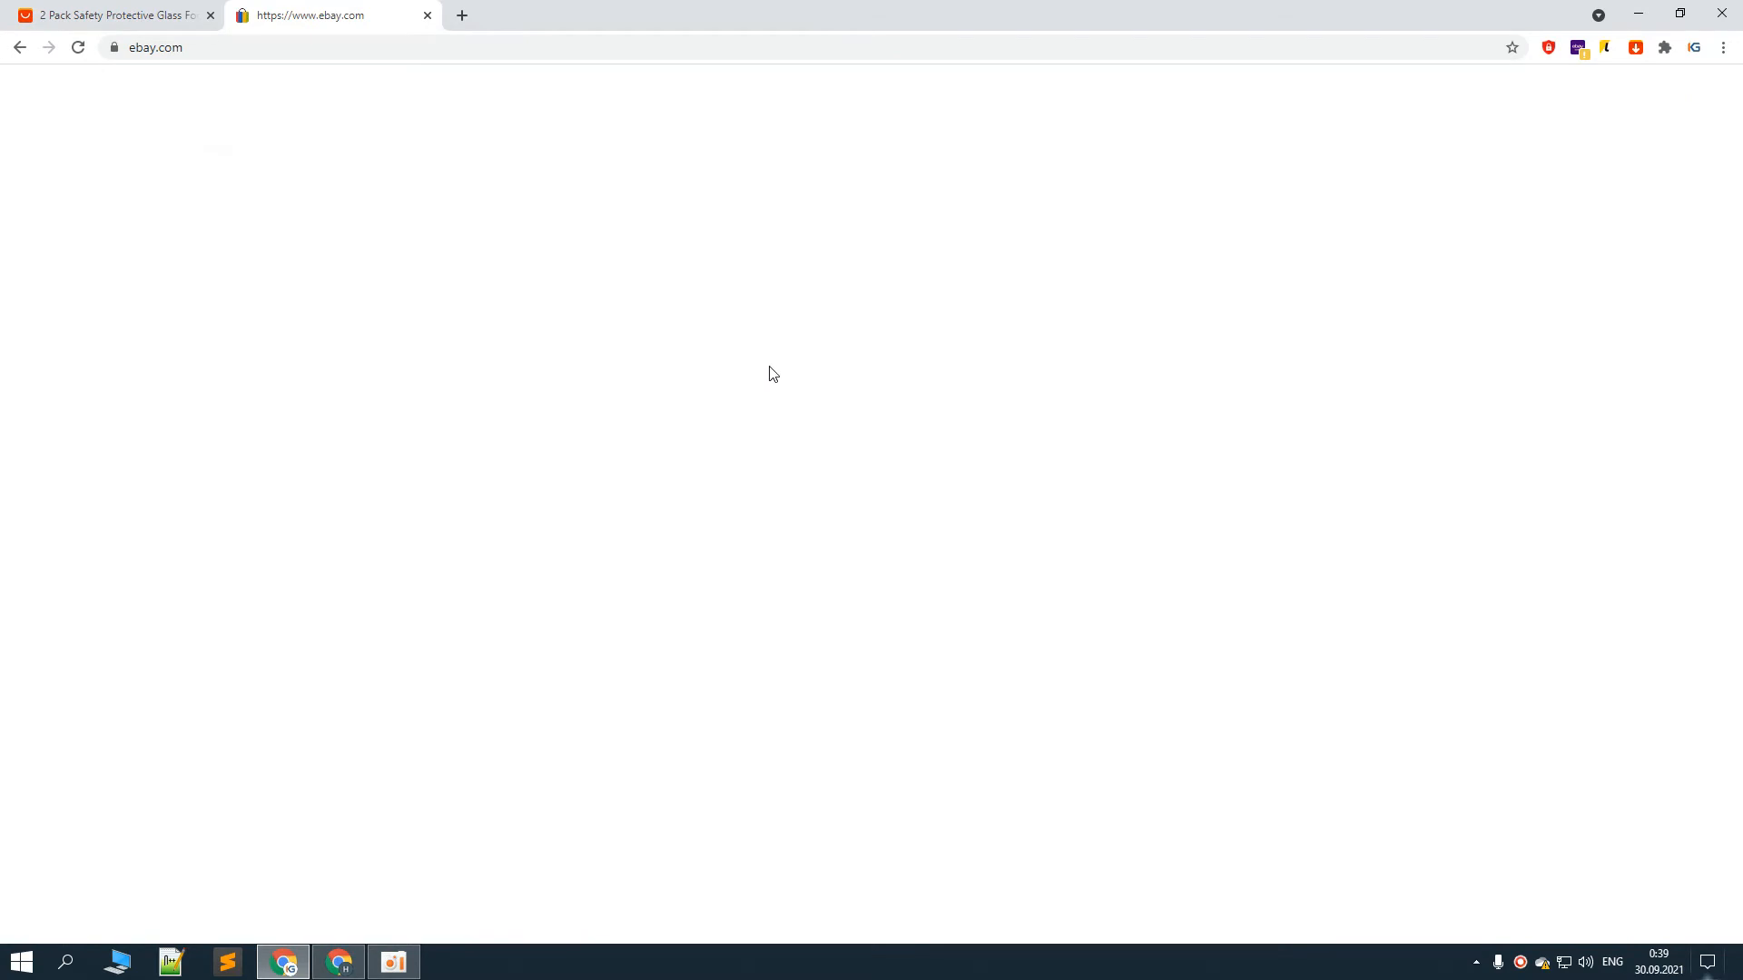
{"action": "left_click", "coordinate": [738, 128]}
{"action": "type", "text": "google pixel"}
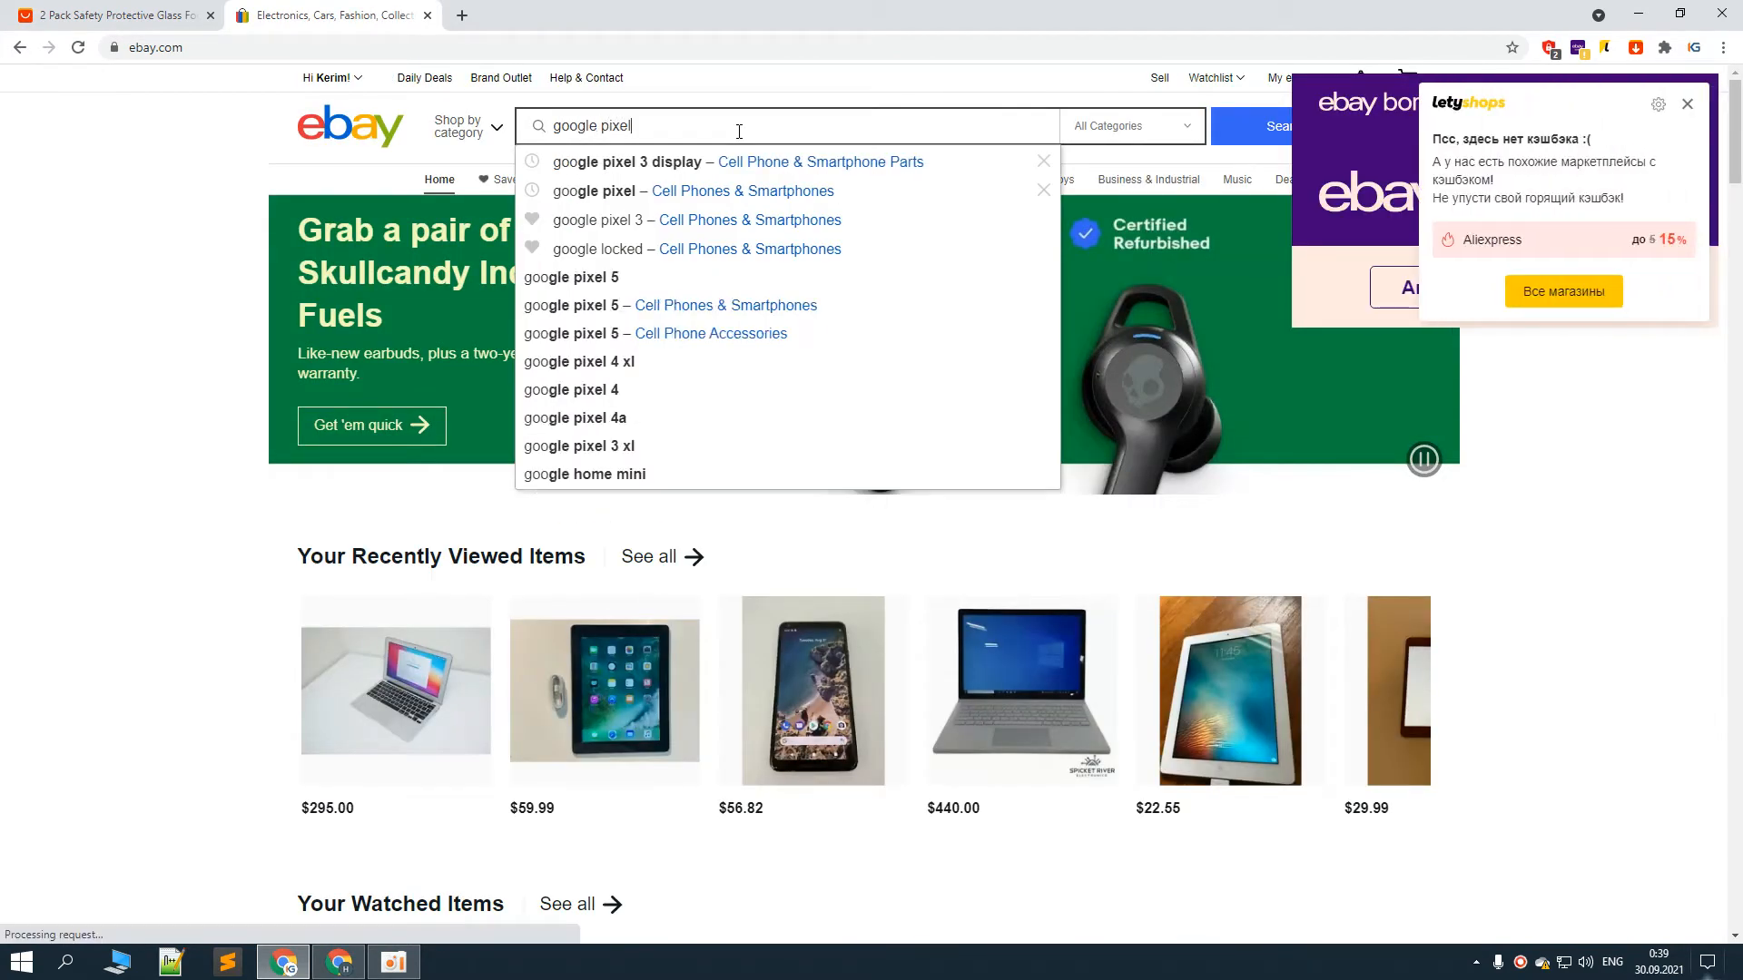
{"action": "key", "text": "Down"}
{"action": "key", "text": "Down"}
{"action": "key", "text": "Down"}
{"action": "key", "text": "Up"}
{"action": "key", "text": "Return"}
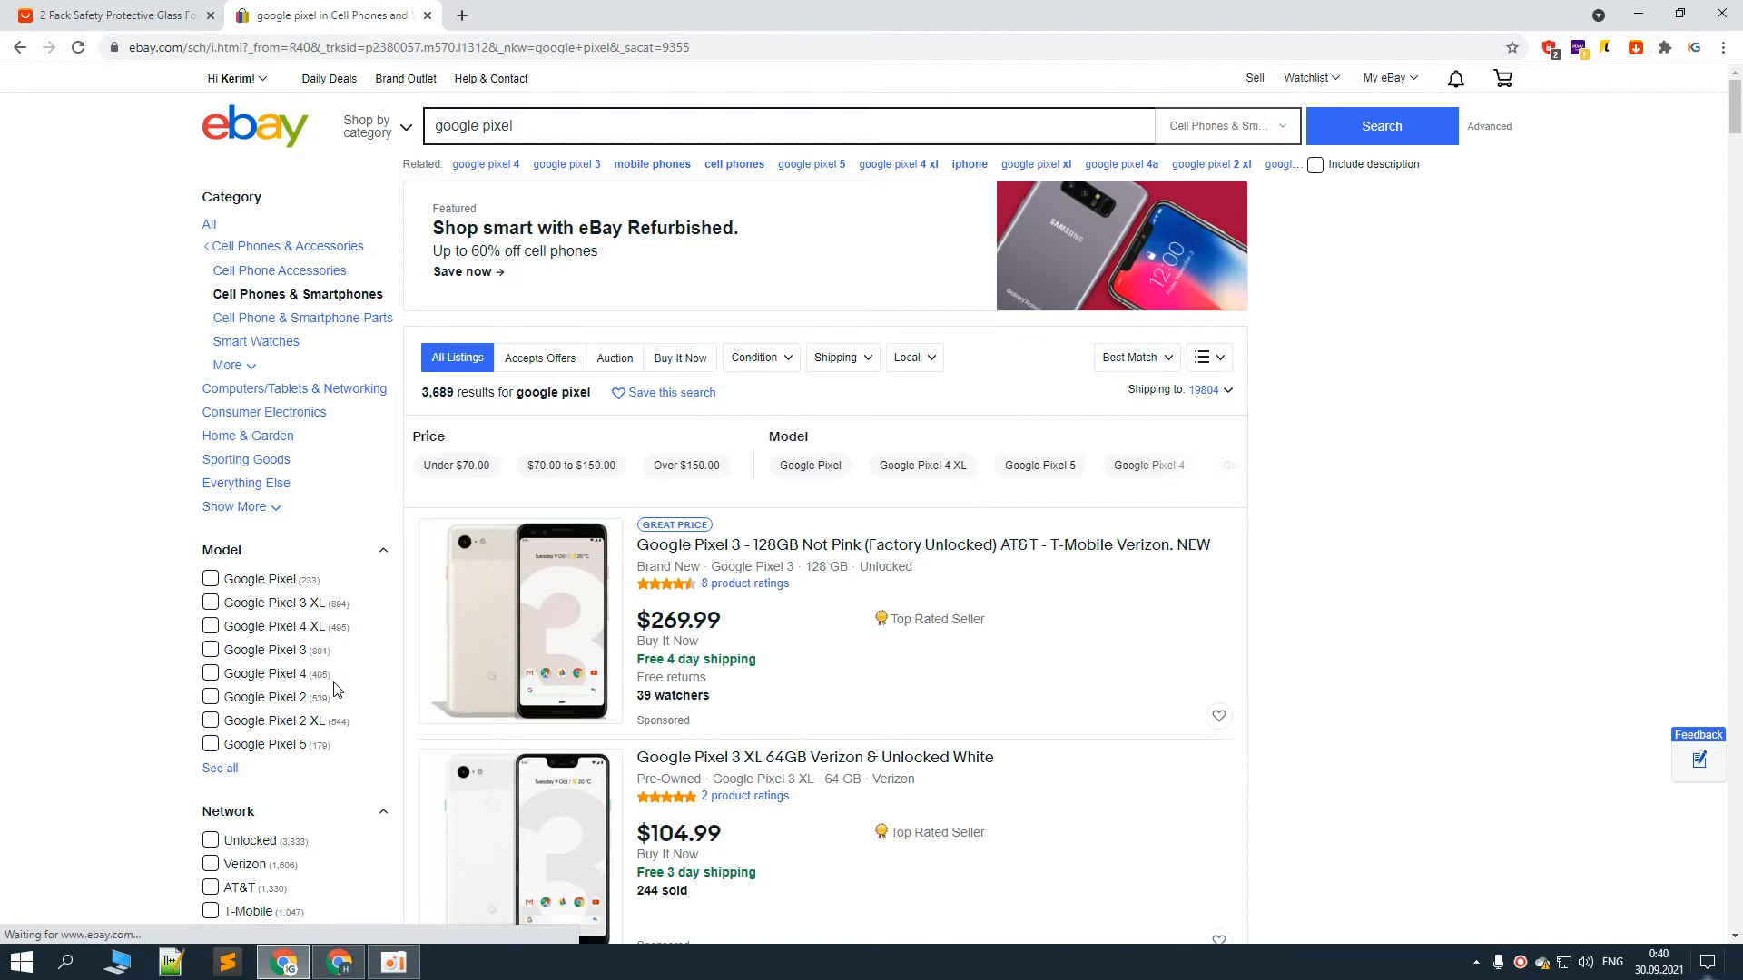
Compare the number of listings per phone model in the search results' Model filter
{"action": "scroll", "coordinate": [328, 686], "scroll_direction": "down", "scroll_amount": 1}
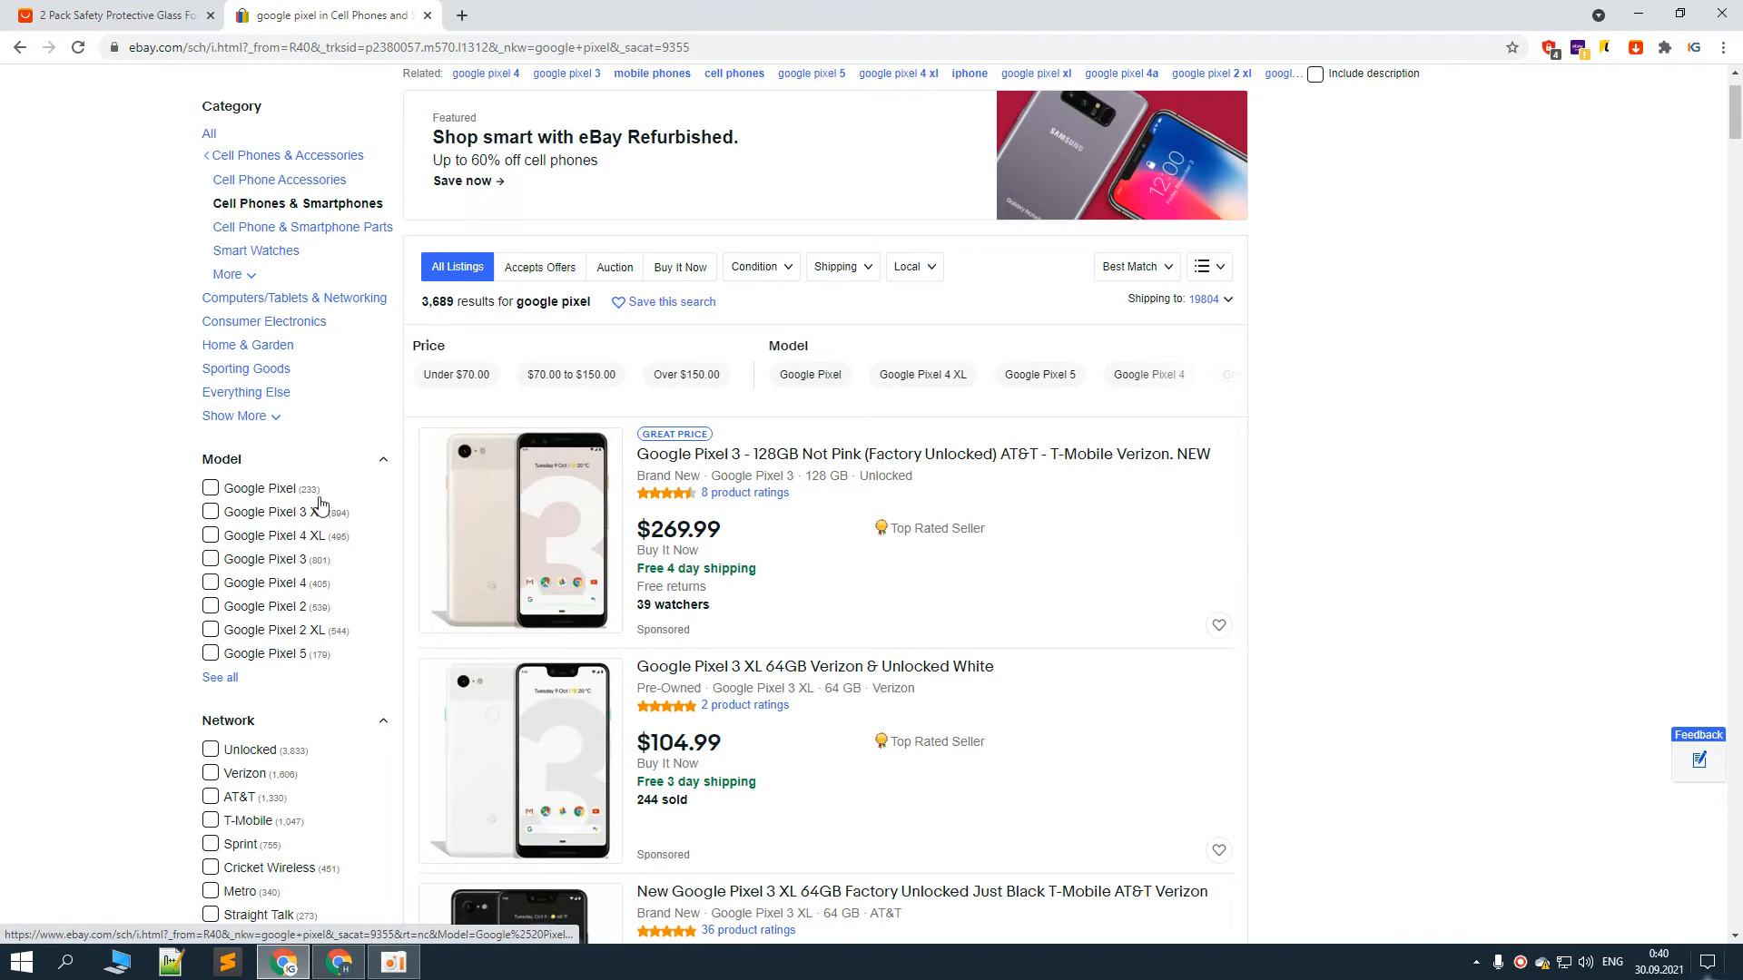
{"action": "left_click_drag", "start_coordinate": [340, 615], "coordinate": [346, 568]}
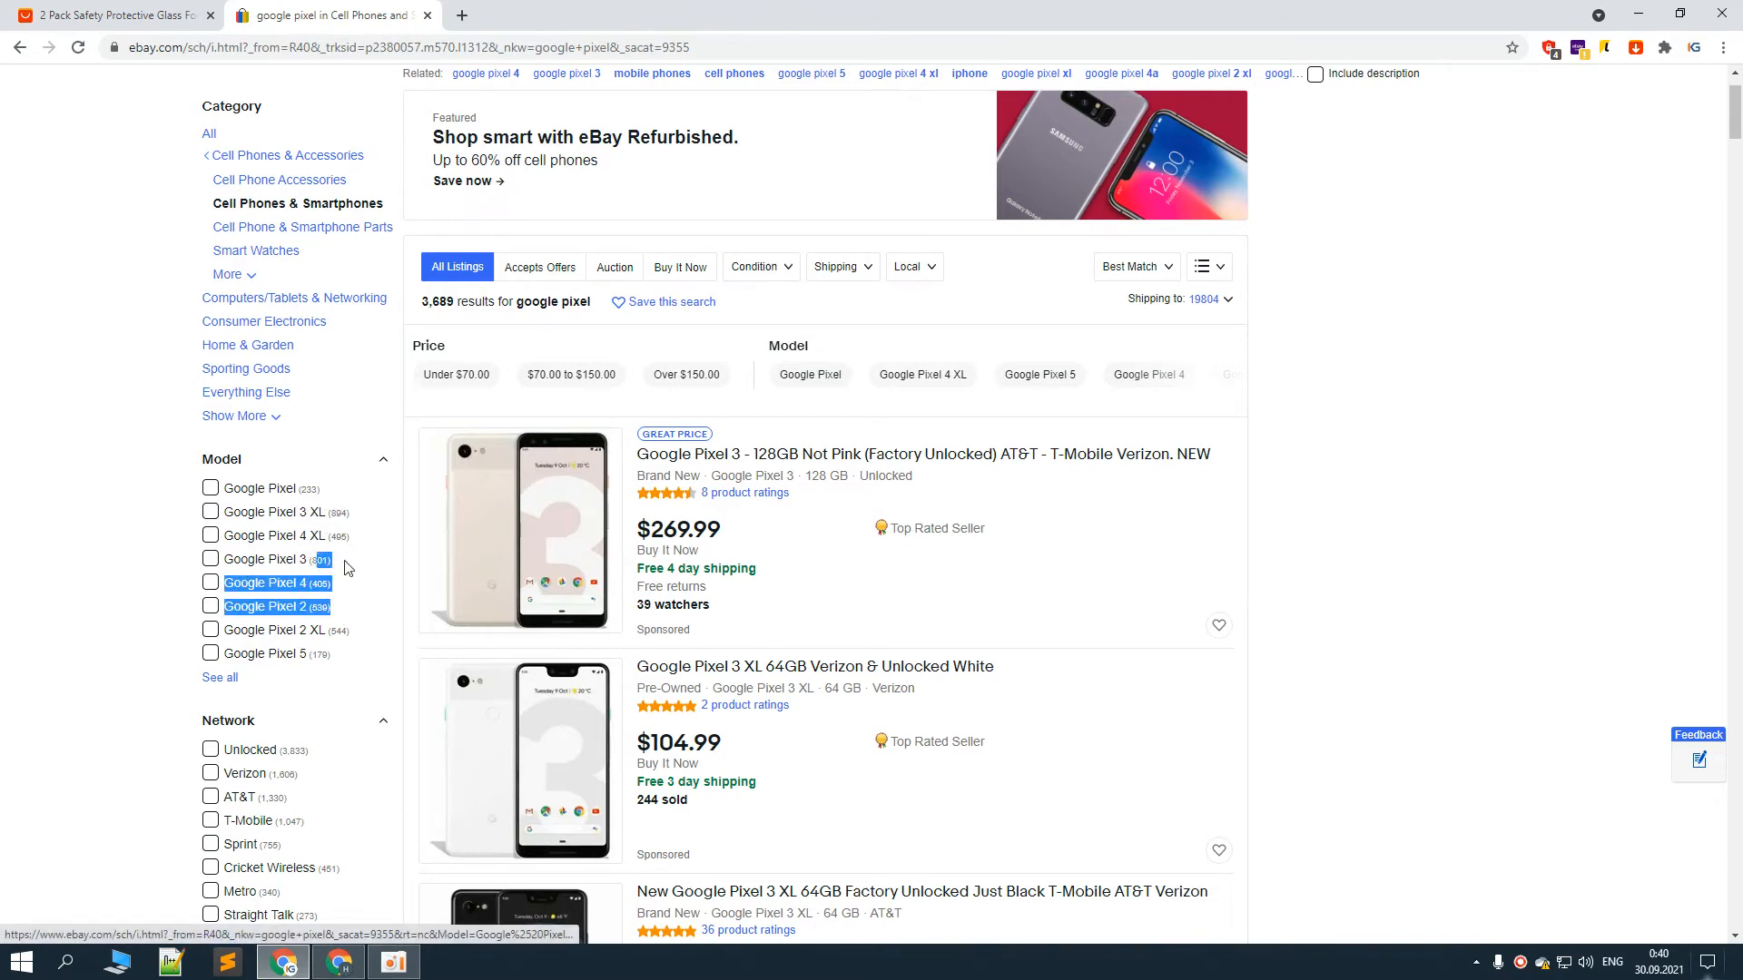
{"action": "left_click", "coordinate": [346, 568]}
Add the remaining Pixel models as options, keep Pixel 3, 3 XL, 4, 4 XL and 5 selected, and continue to the variation details
{"action": "key", "text": "alt+Tab"}
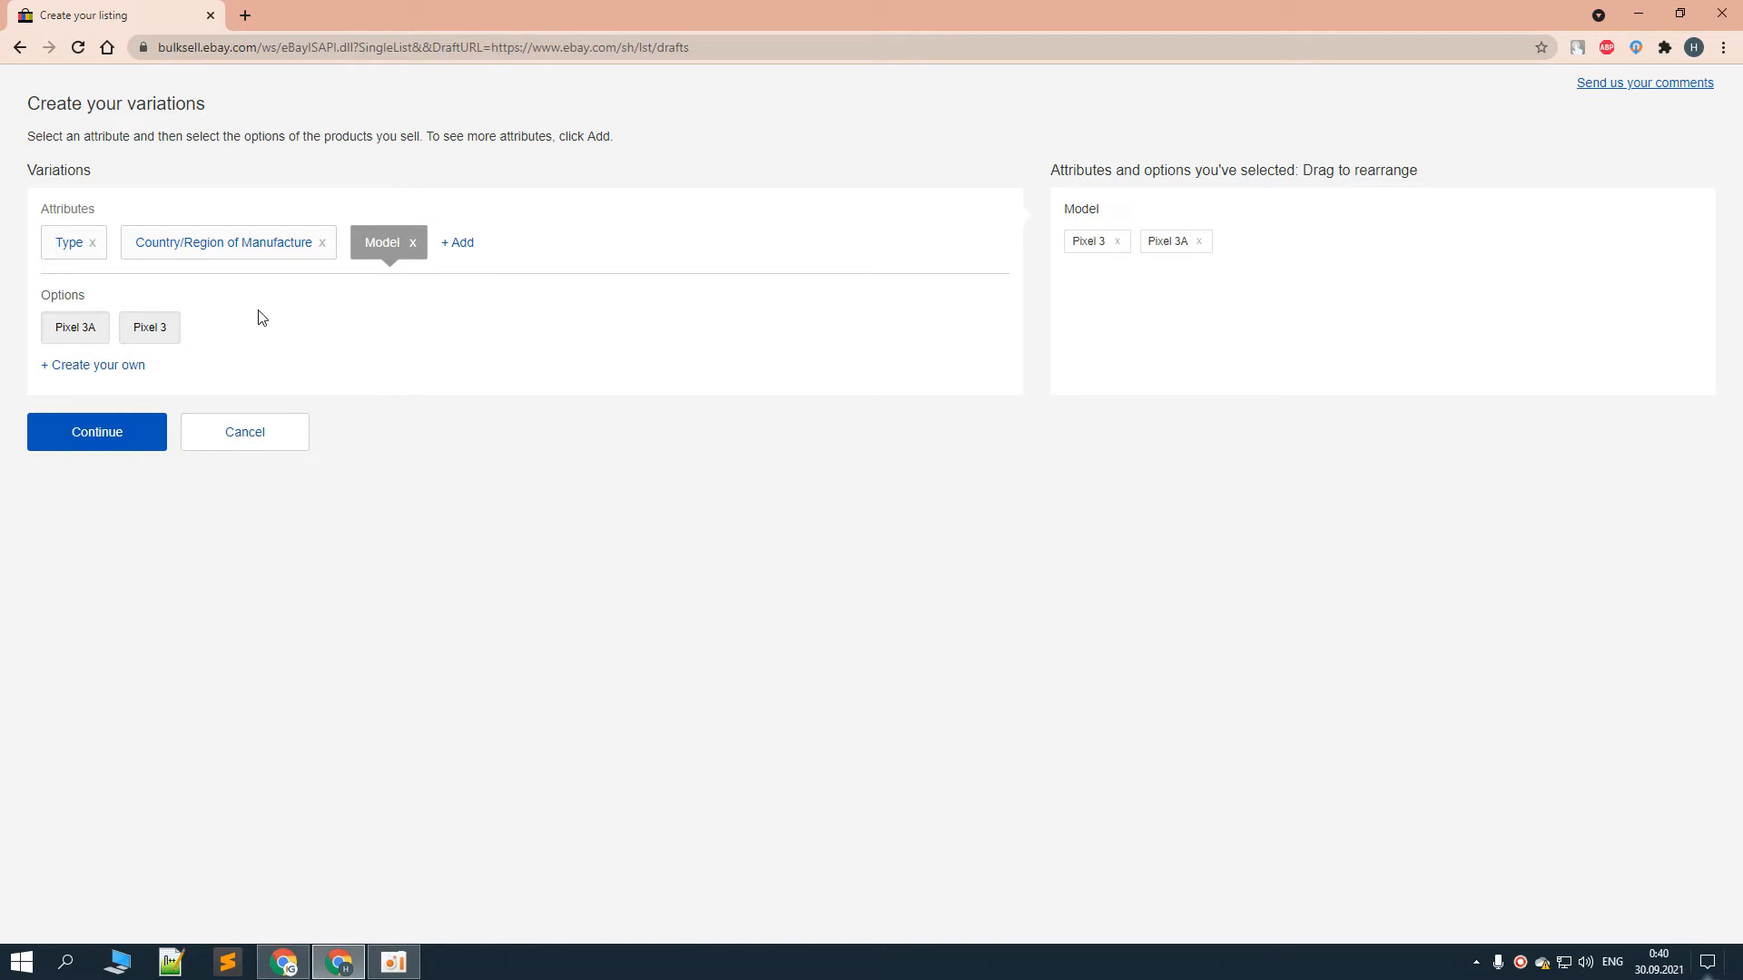
{"action": "left_click", "coordinate": [93, 365]}
{"action": "left_click", "coordinate": [187, 367]}
{"action": "left_click", "coordinate": [173, 406]}
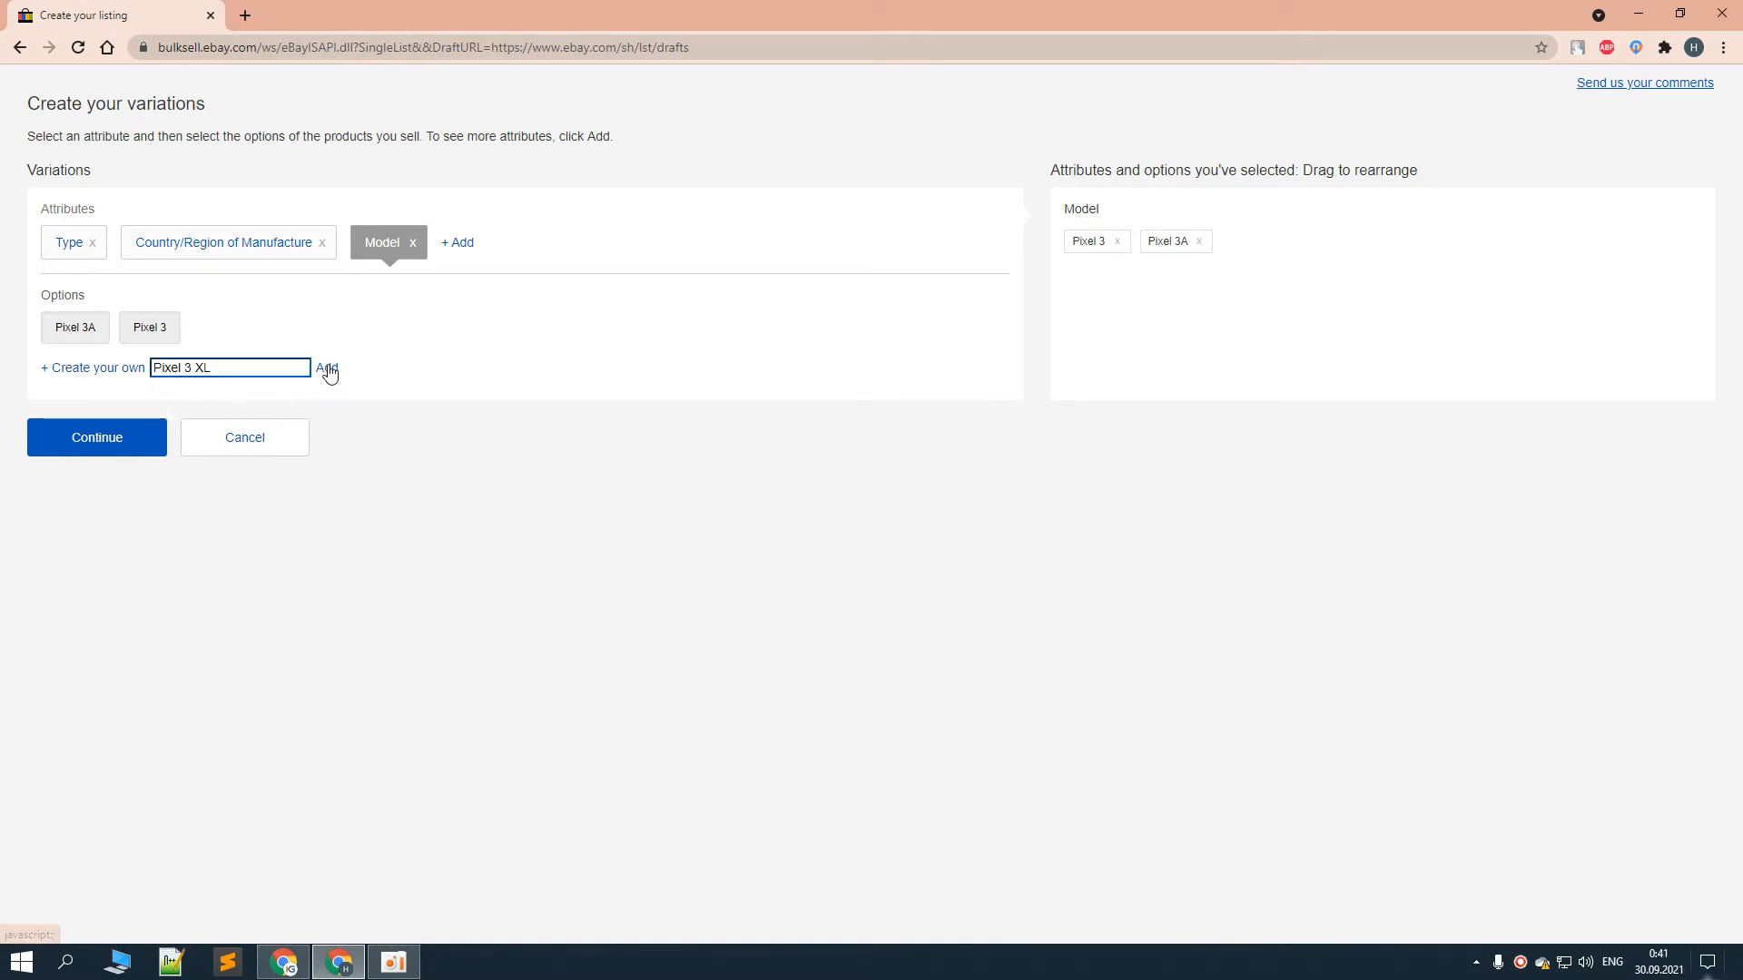
{"action": "left_click", "coordinate": [327, 368]}
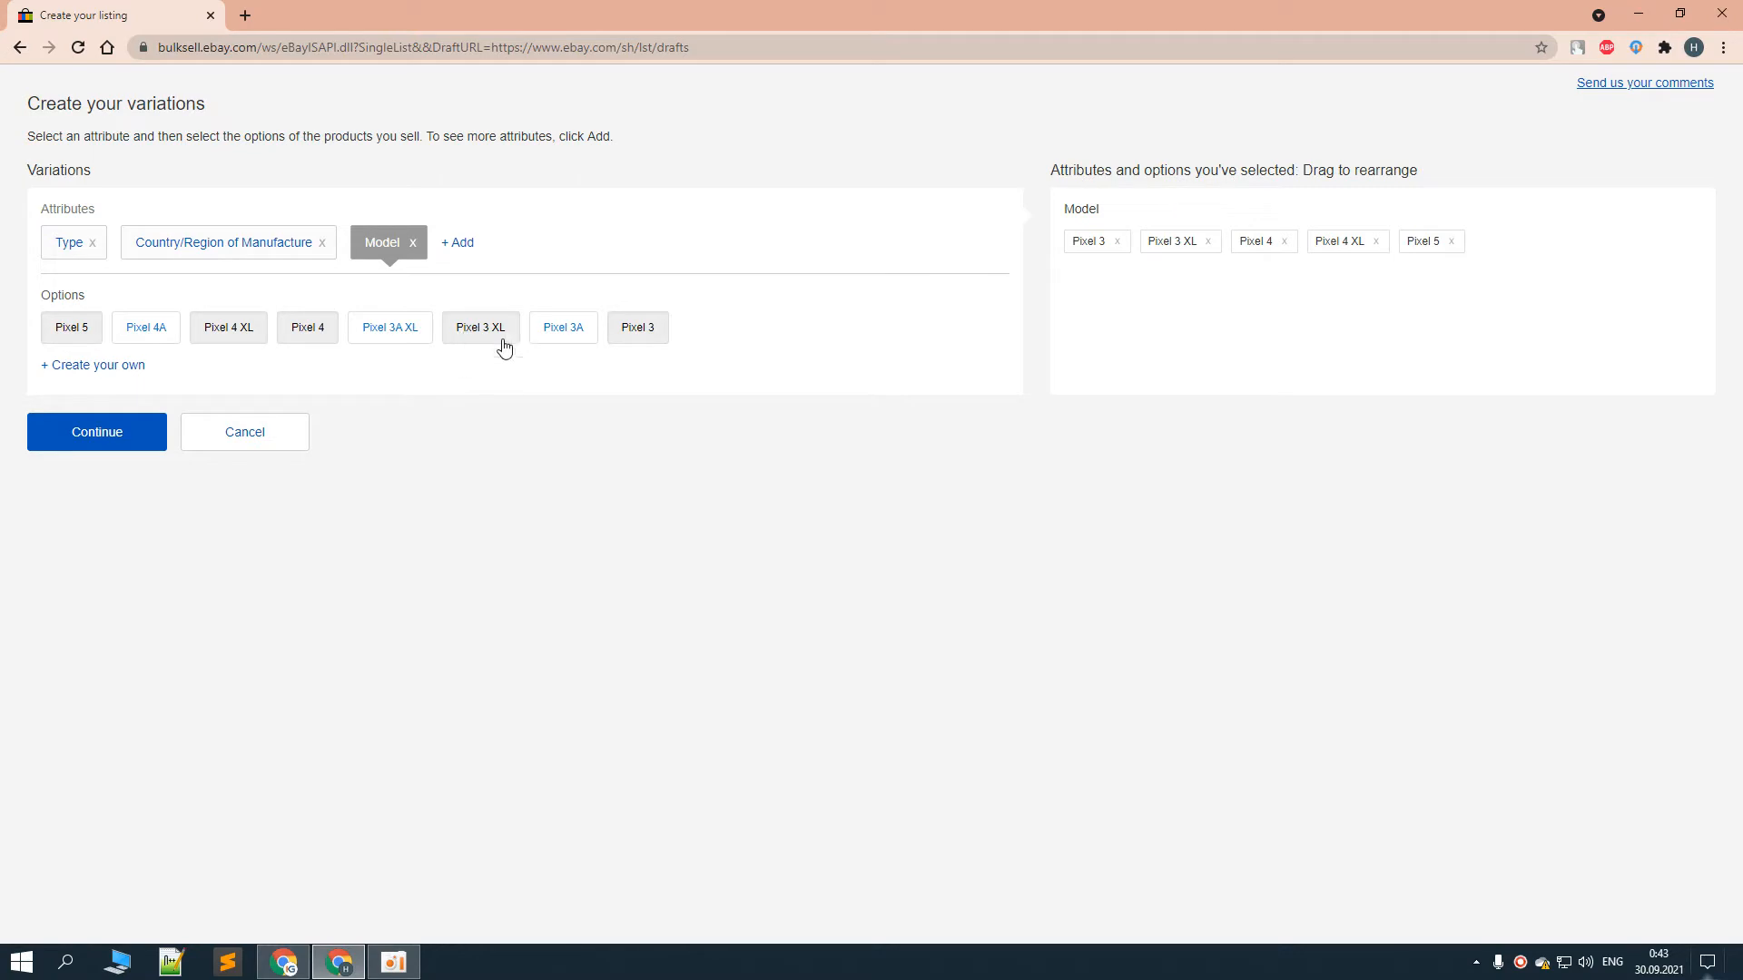
{"action": "left_click", "coordinate": [108, 440]}
Select all variation combinations and set their price to 7.99
{"action": "scroll", "coordinate": [329, 490], "scroll_direction": "down", "scroll_amount": 3}
{"action": "scroll", "coordinate": [334, 490], "scroll_direction": "up", "scroll_amount": 3}
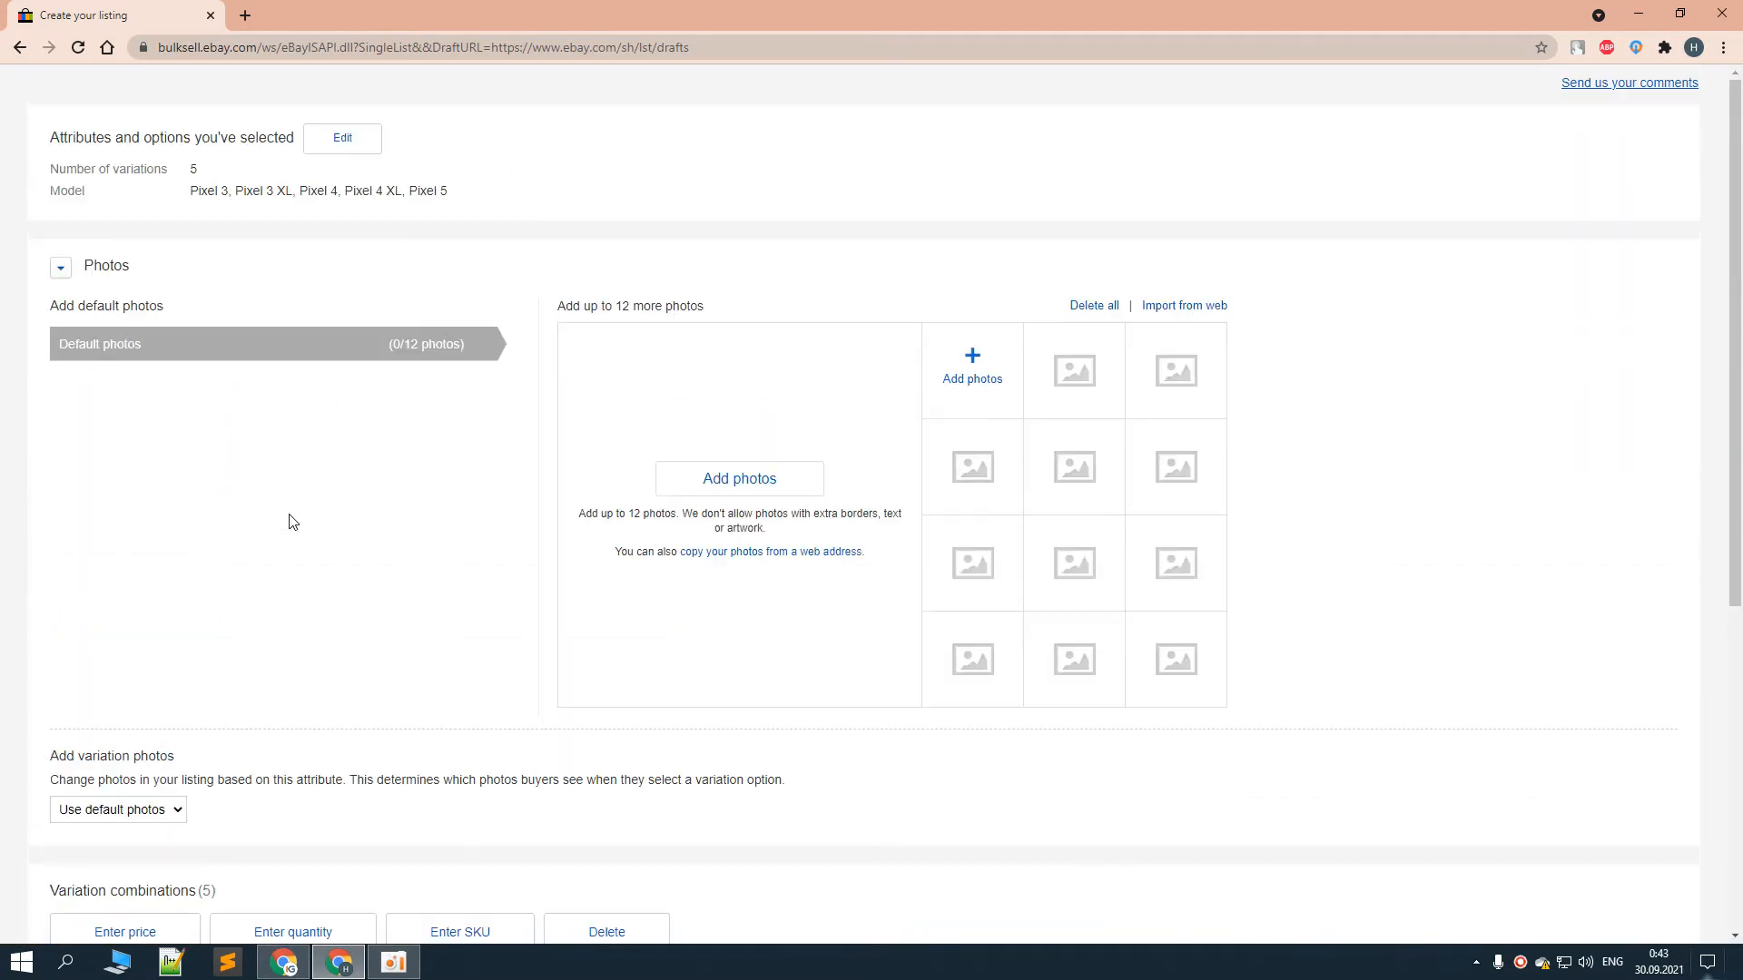
{"action": "scroll", "coordinate": [345, 554], "scroll_direction": "down", "scroll_amount": 6}
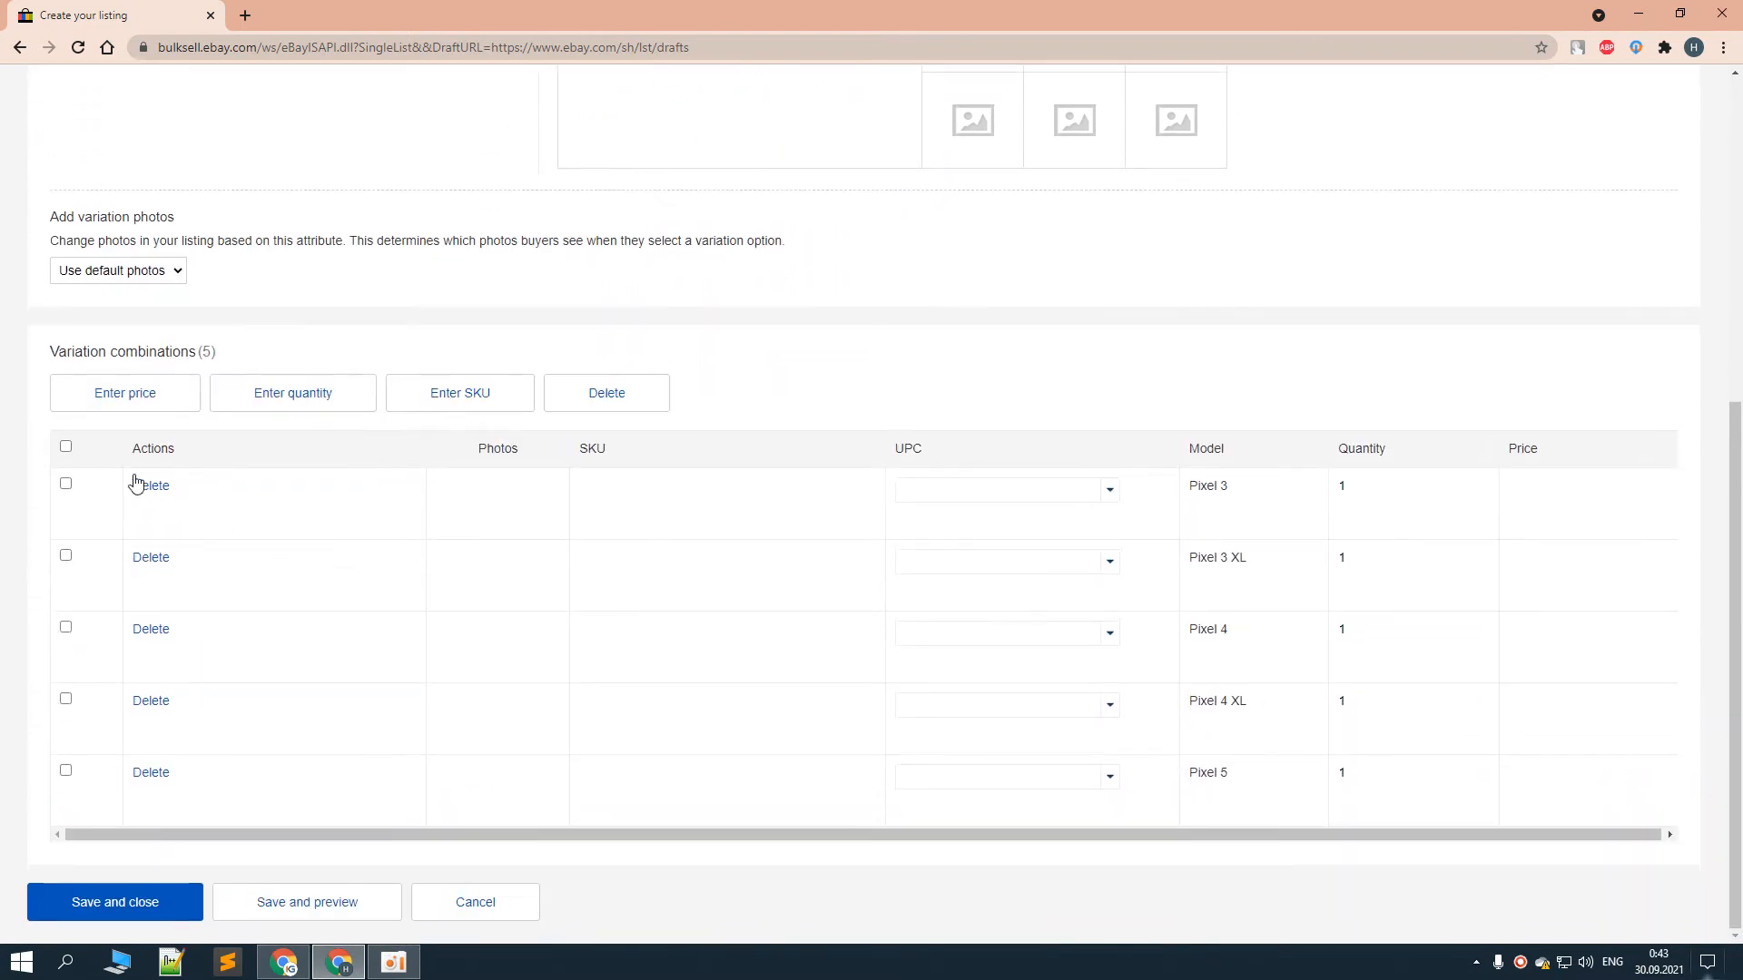
{"action": "left_click", "coordinate": [65, 448]}
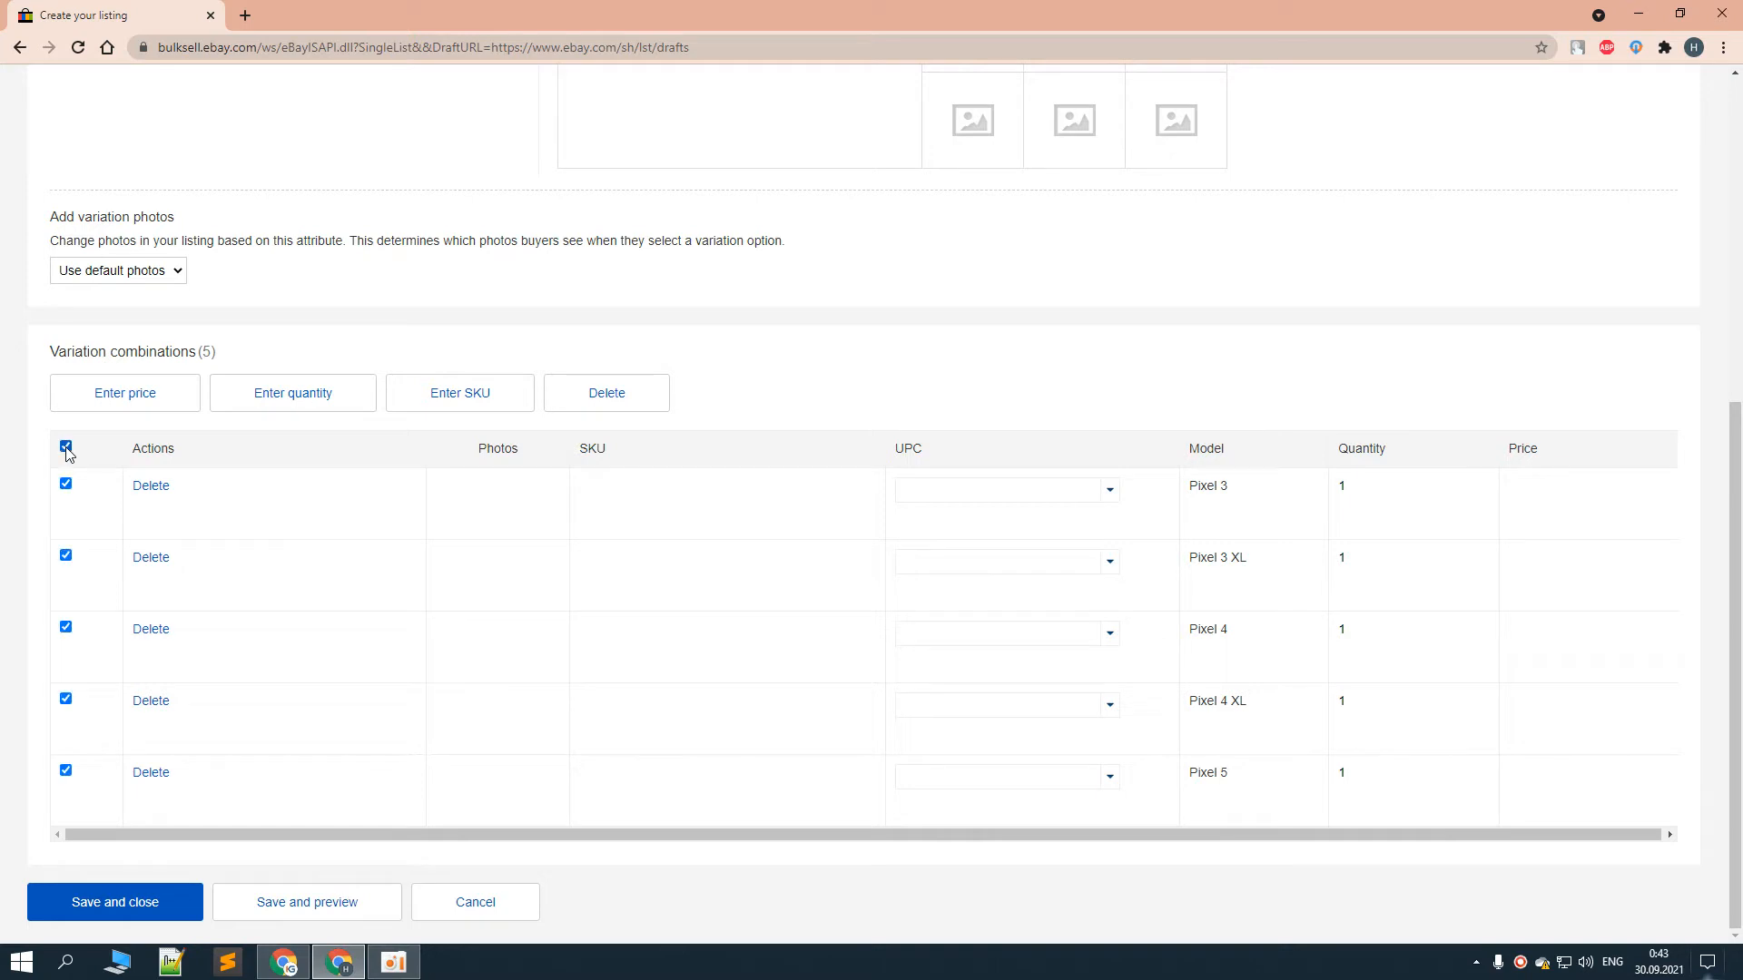
{"action": "left_click", "coordinate": [136, 399]}
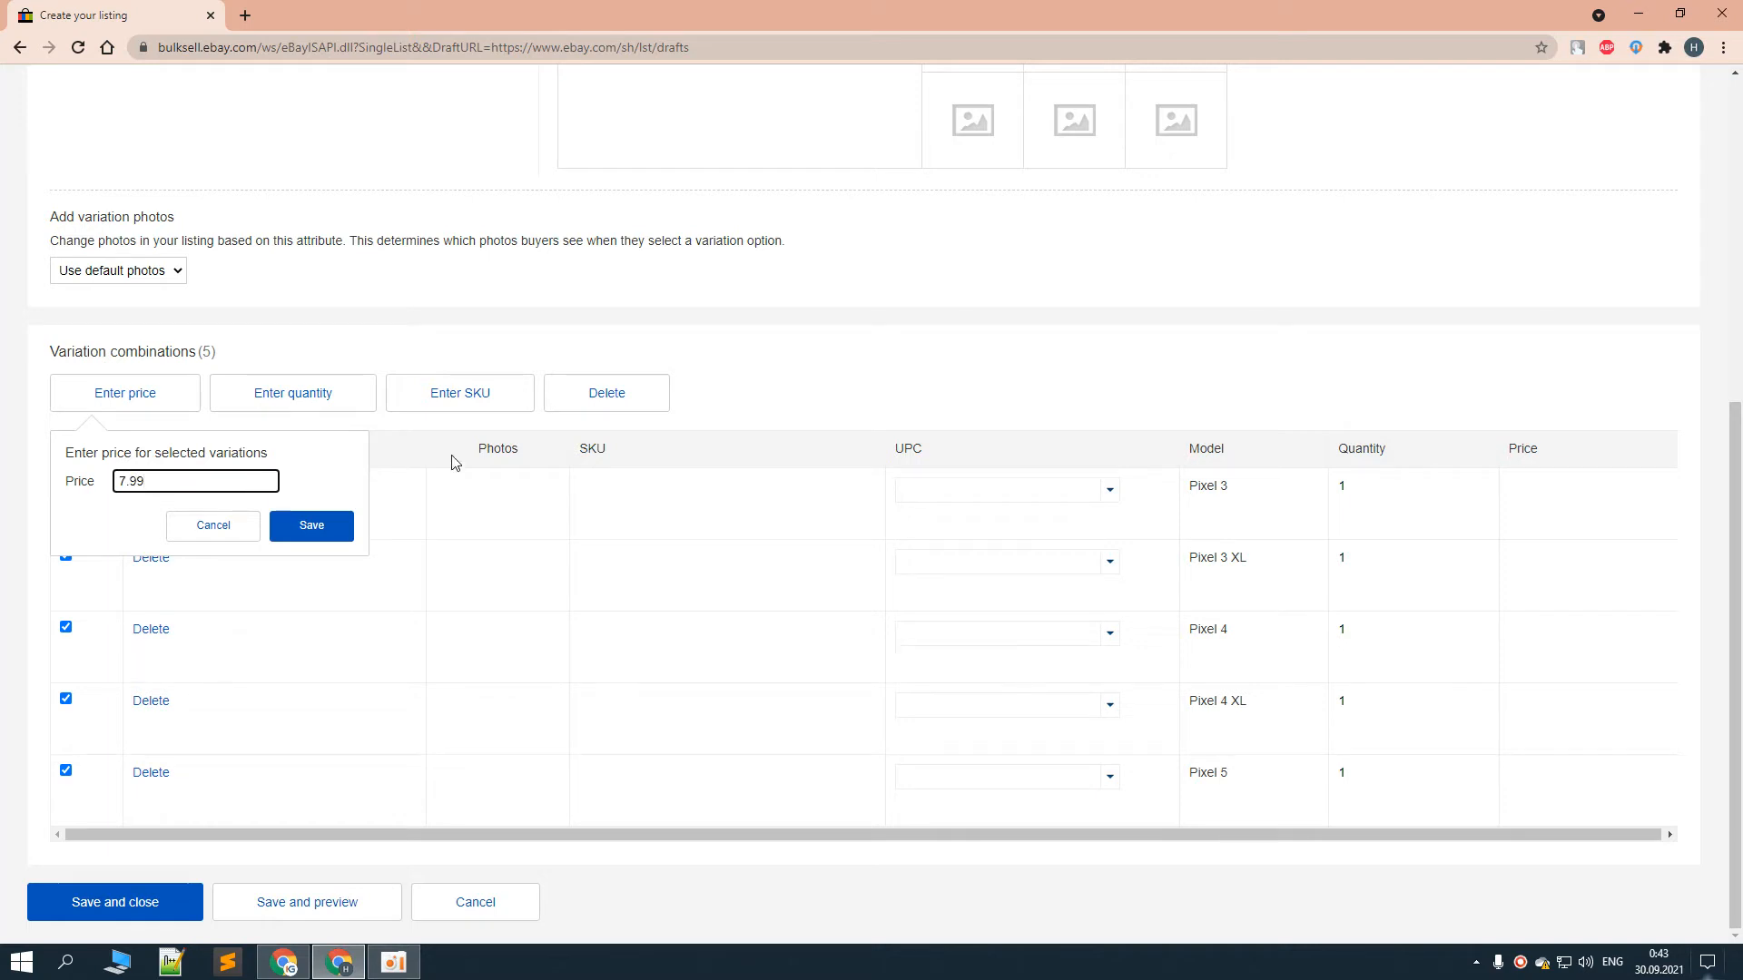
{"action": "left_click", "coordinate": [338, 529]}
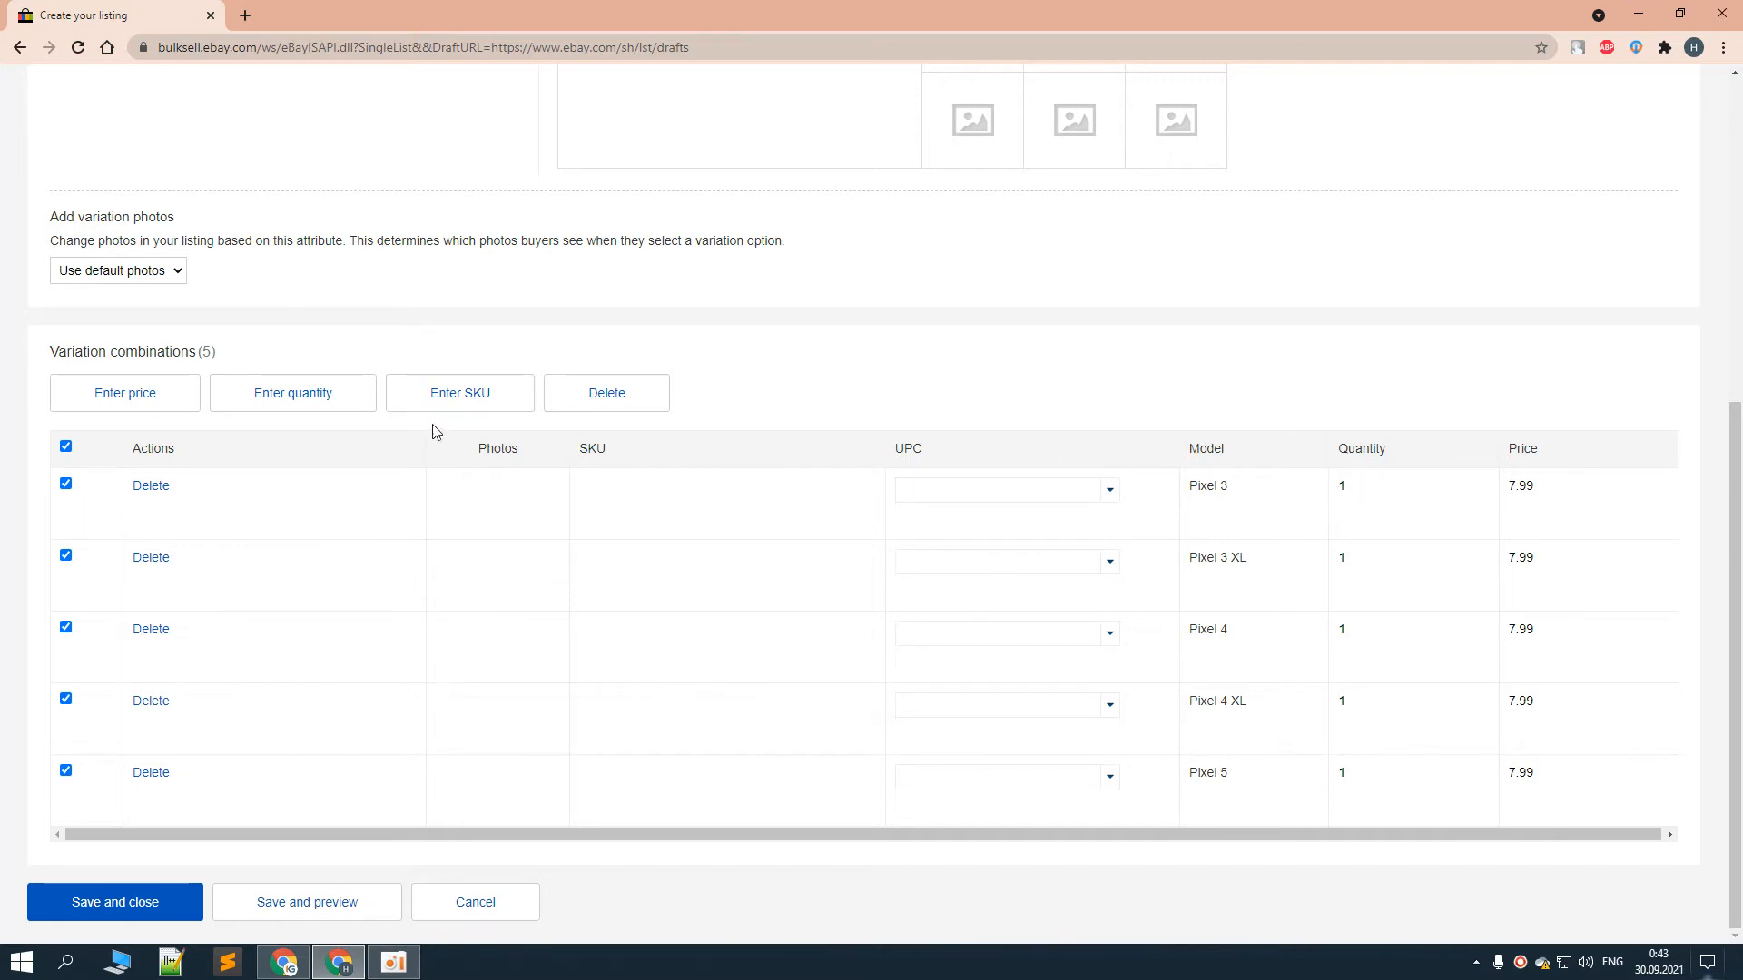
Set the quantity of all selected variations to 2
{"action": "left_click", "coordinate": [331, 393]}
{"action": "type", "text": "2"}
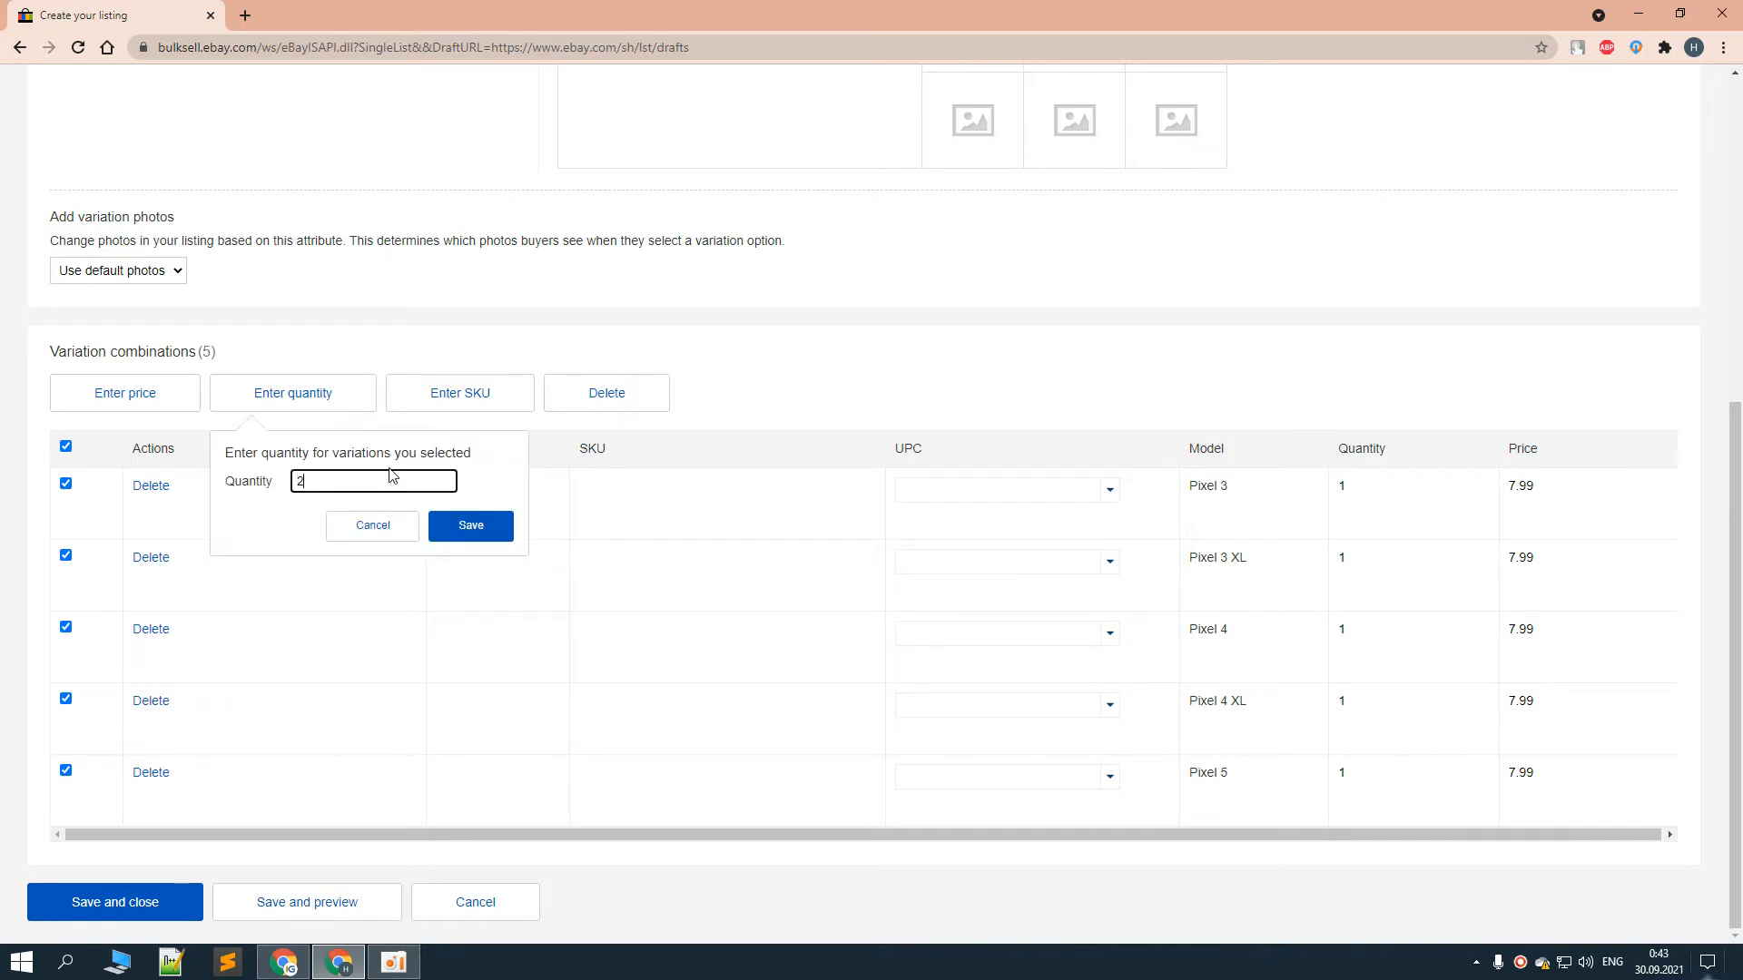
{"action": "left_click", "coordinate": [465, 527]}
Try basing the variation photos on the Model attribute, and switch back to default photos
{"action": "left_click", "coordinate": [165, 273]}
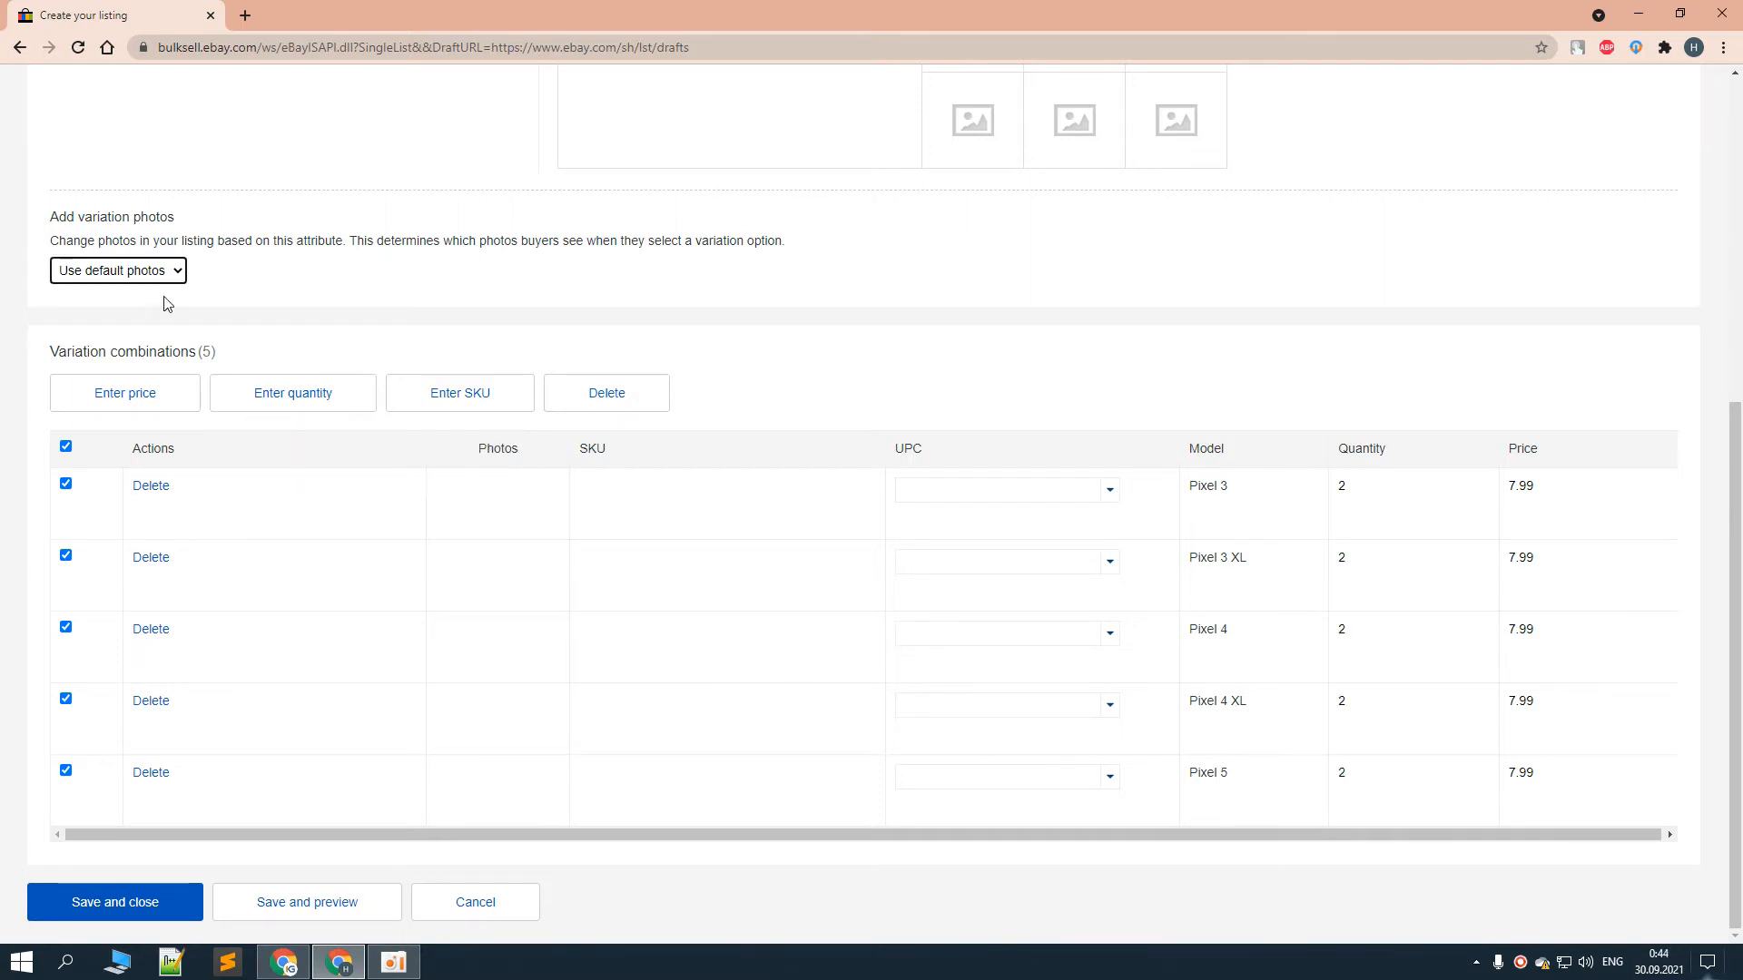
{"action": "left_click", "coordinate": [129, 268]}
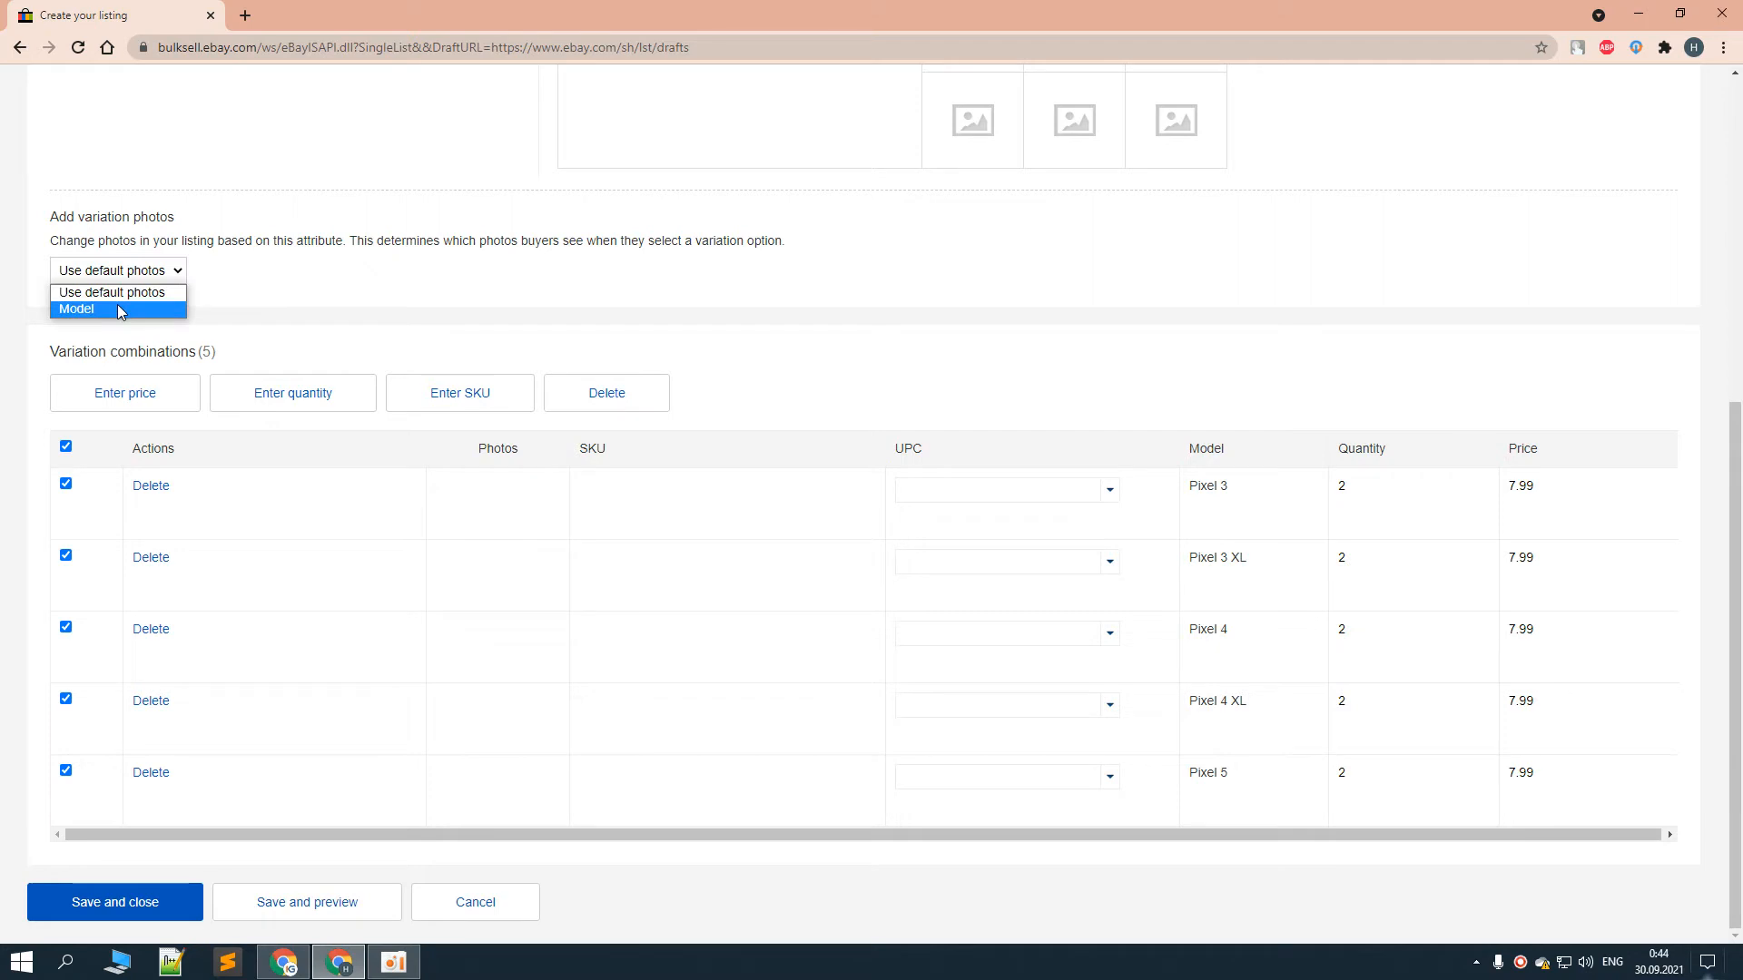
{"action": "left_click", "coordinate": [119, 309]}
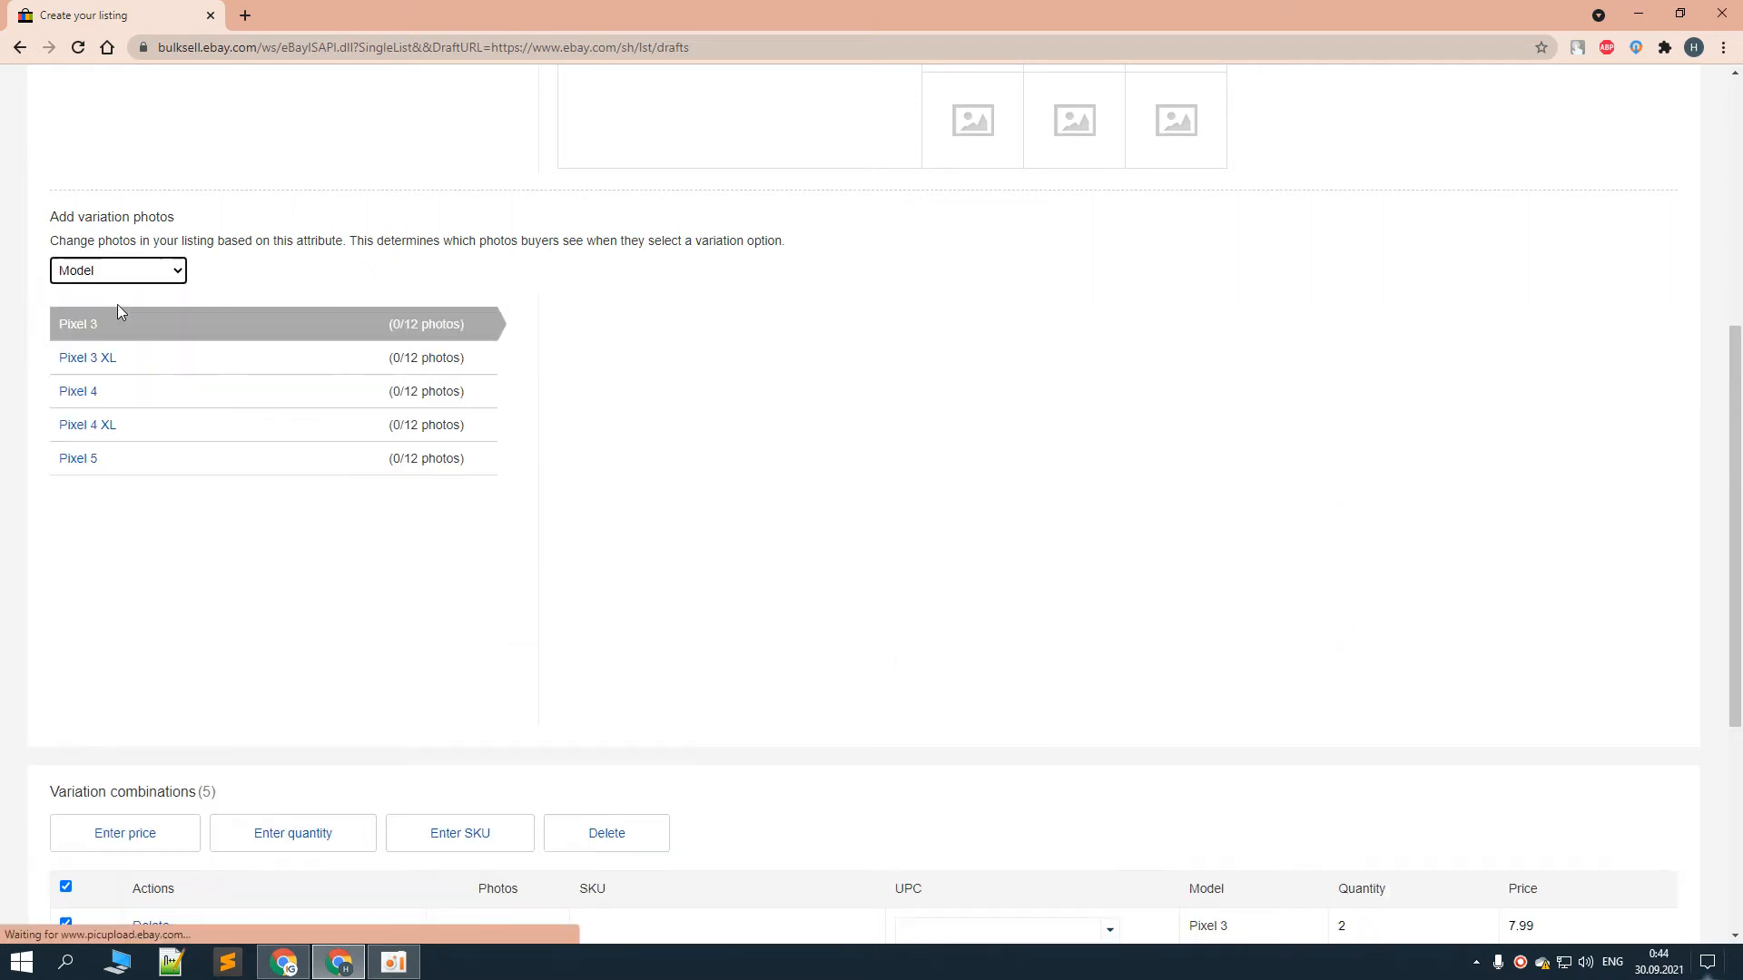
{"action": "left_click", "coordinate": [125, 272]}
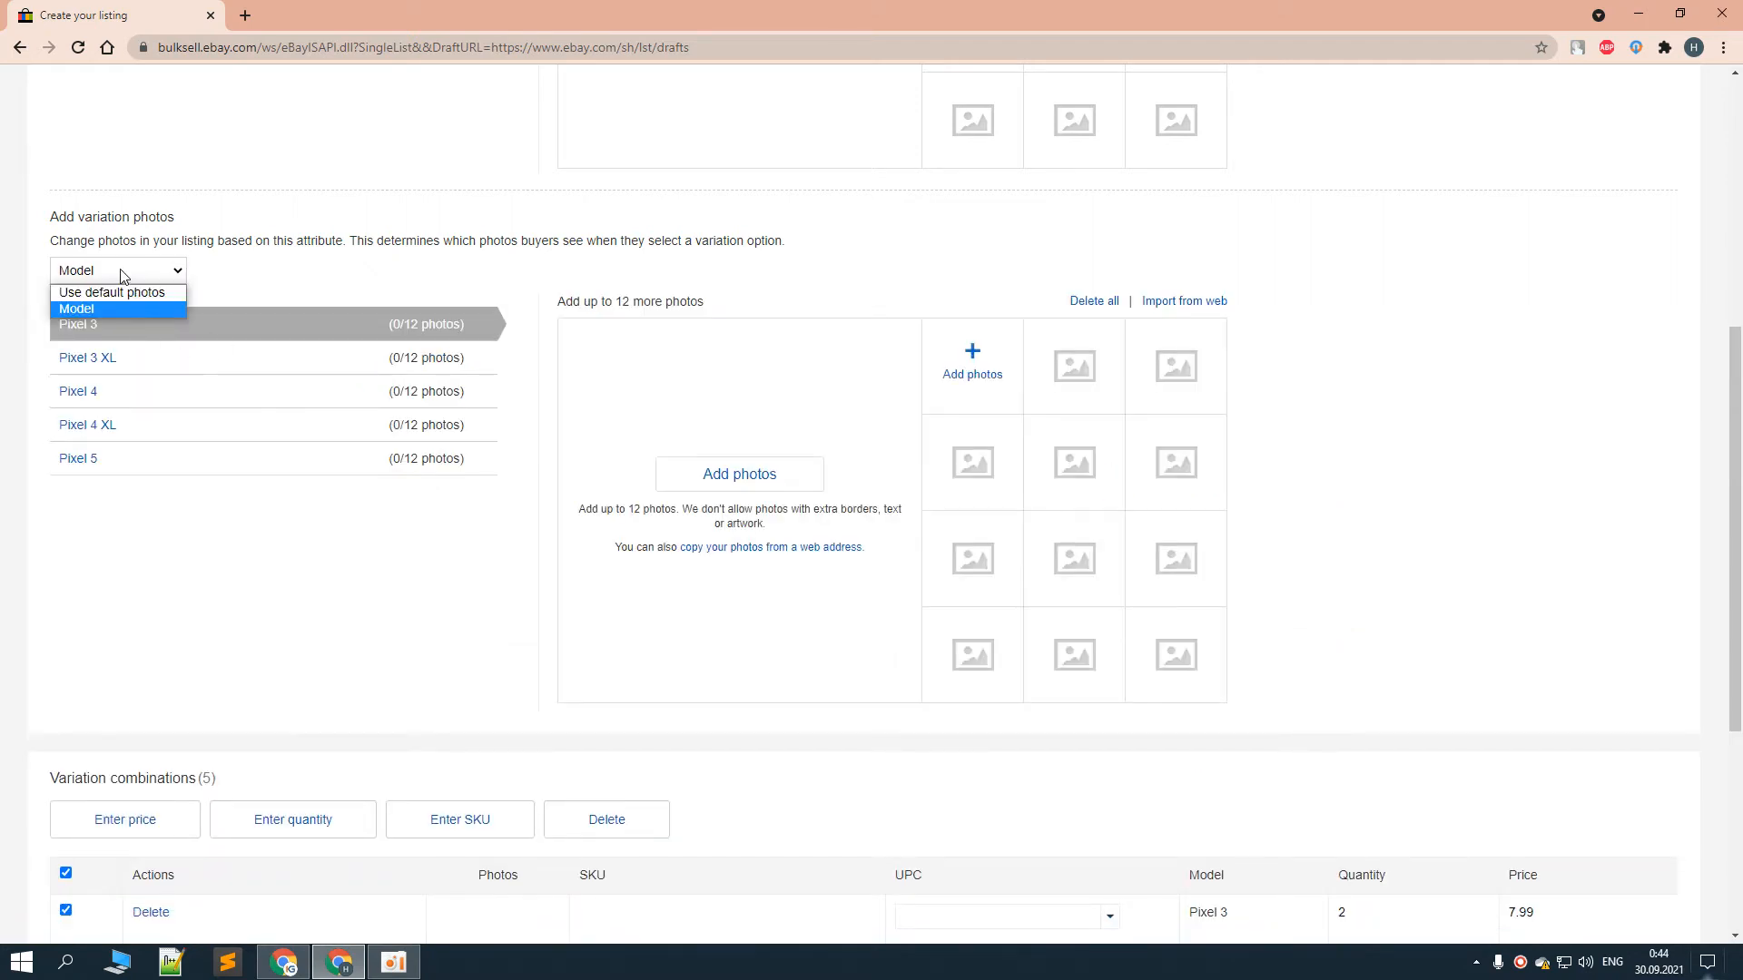
{"action": "left_click", "coordinate": [123, 290]}
Go through the phone model options on the AliExpress product page to check whether each has its own photo
{"action": "key", "text": "alt+Tab"}
{"action": "key", "text": "alt+Tab"}
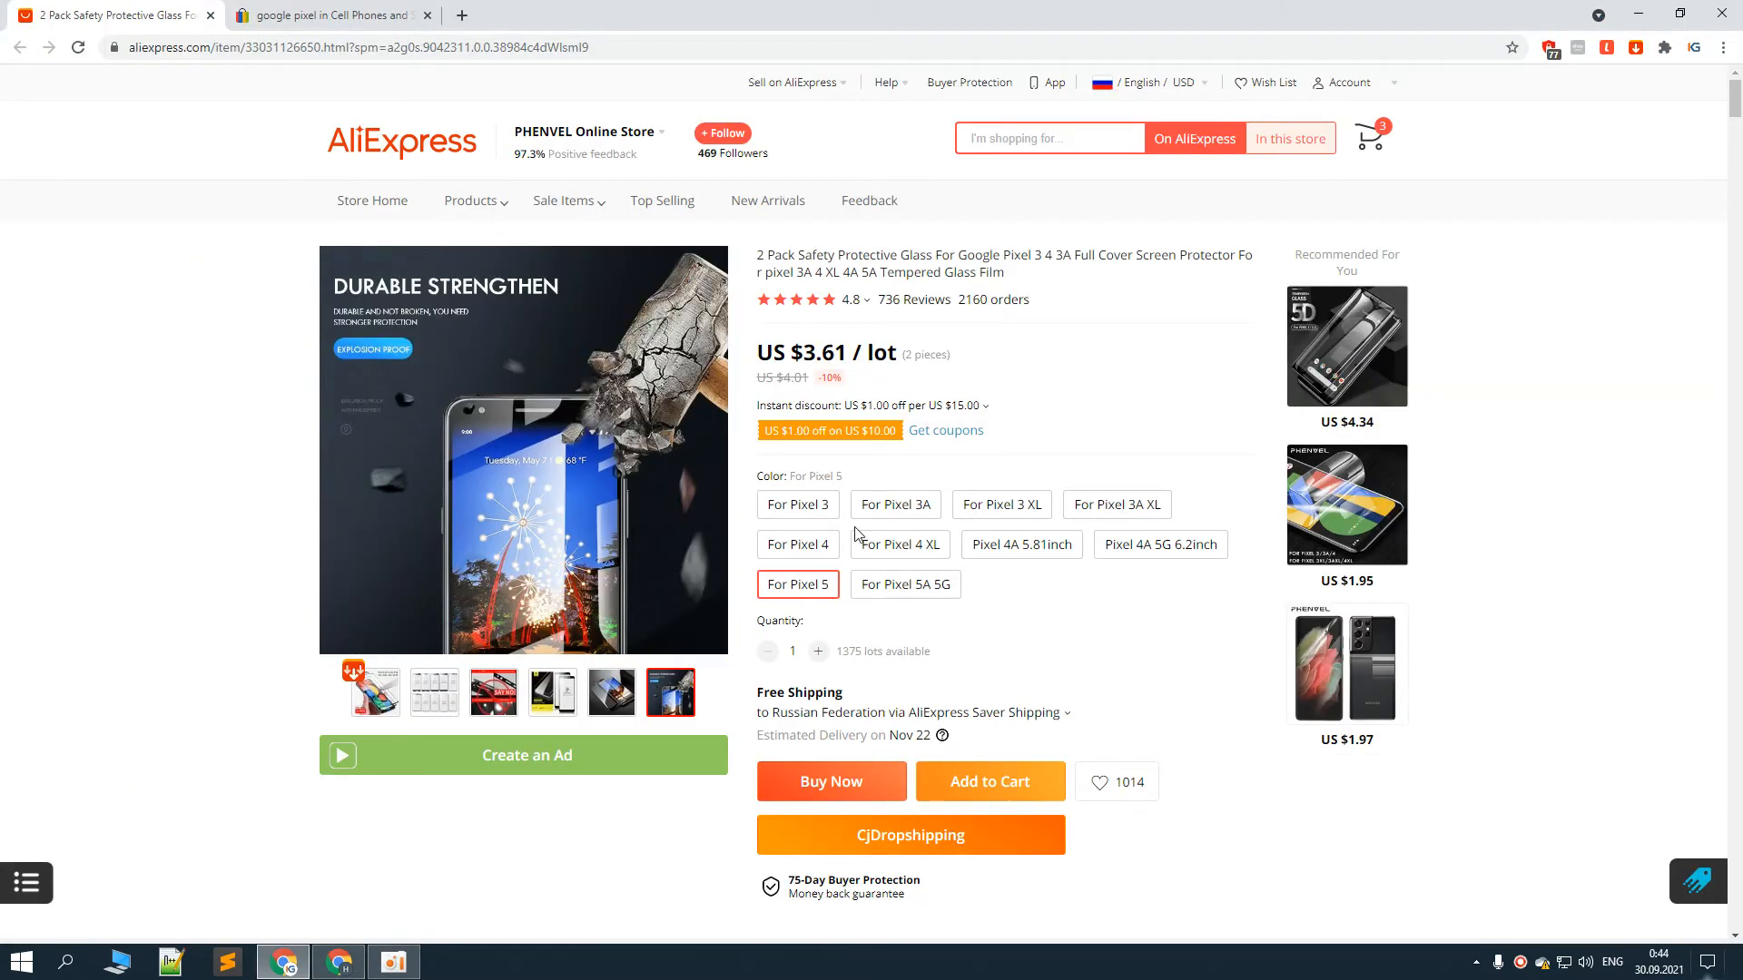
{"action": "left_click", "coordinate": [817, 511]}
{"action": "left_click", "coordinate": [878, 502]}
{"action": "left_click", "coordinate": [1012, 504]}
{"action": "left_click", "coordinate": [1134, 512]}
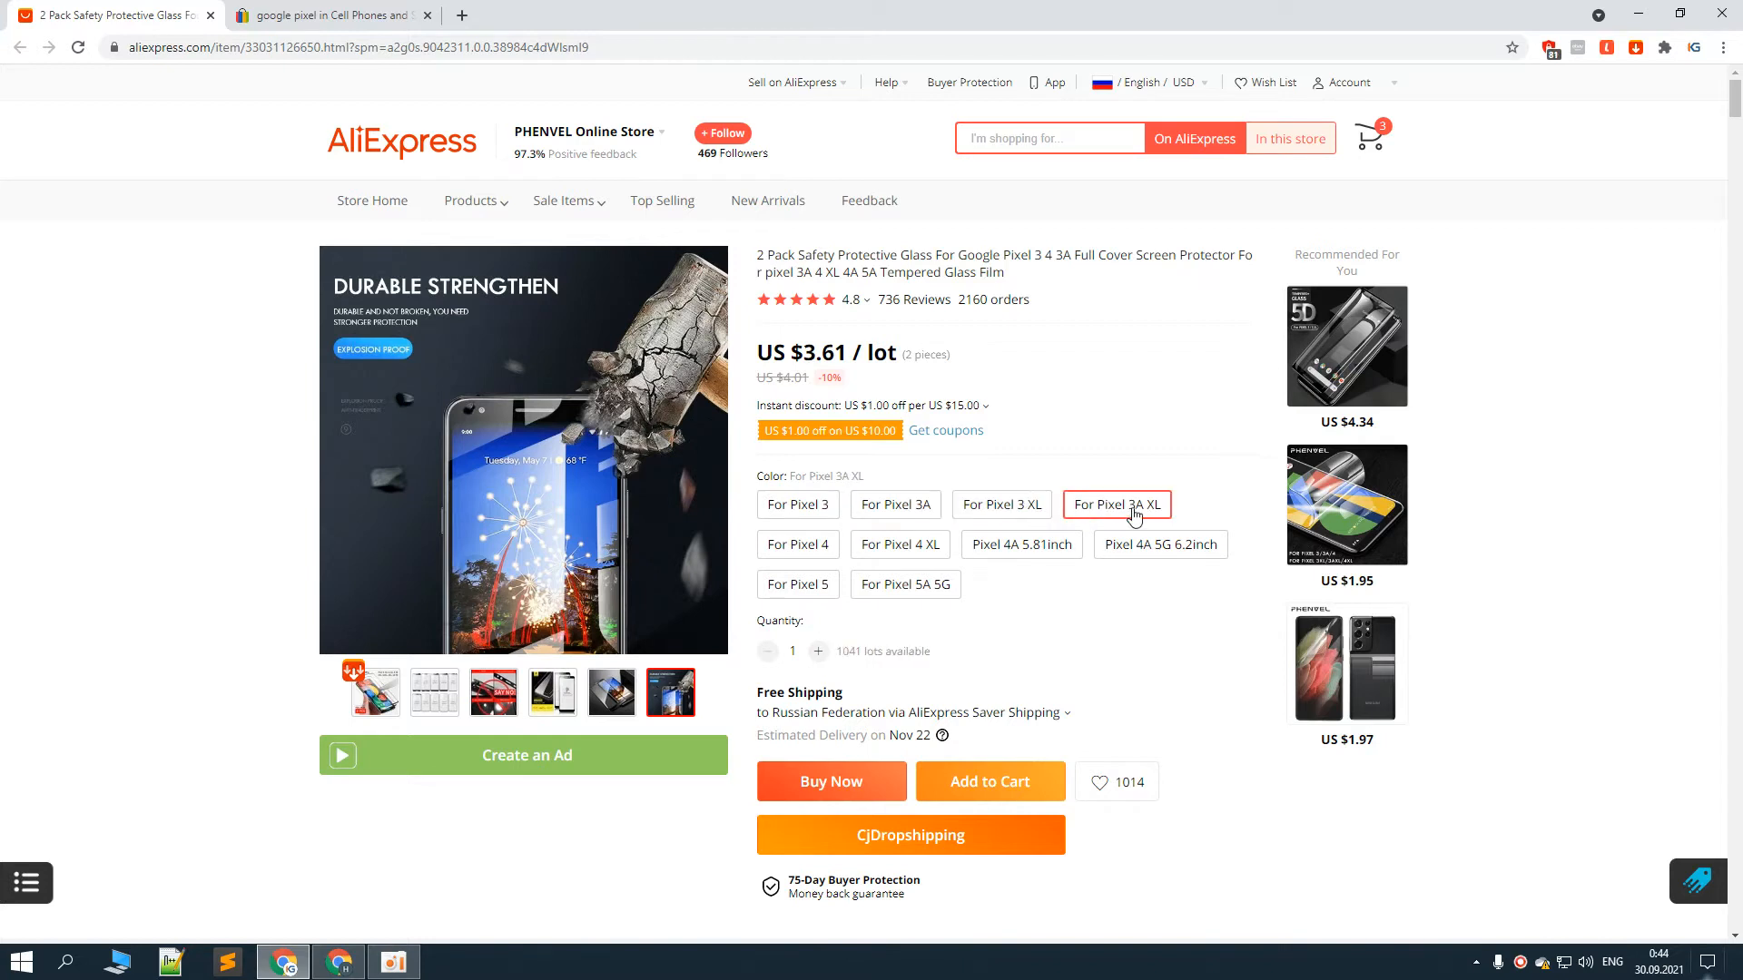
{"action": "left_click", "coordinate": [1158, 549]}
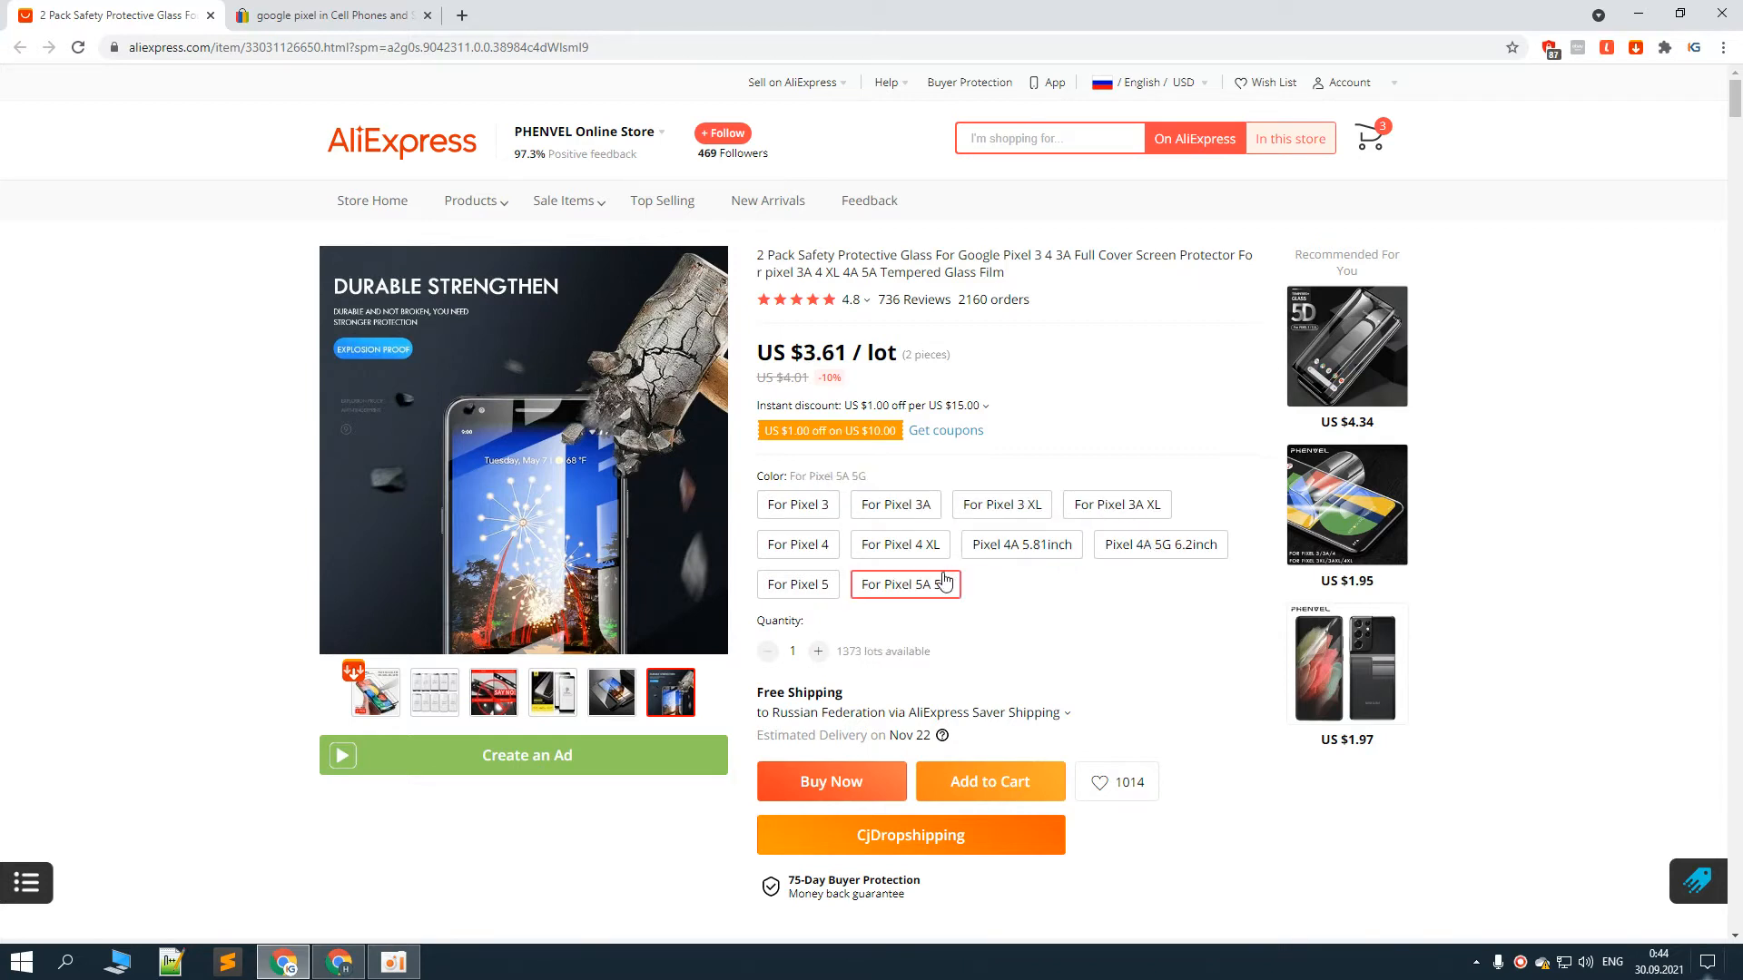
{"action": "left_click", "coordinate": [804, 520]}
{"action": "left_click", "coordinate": [884, 516]}
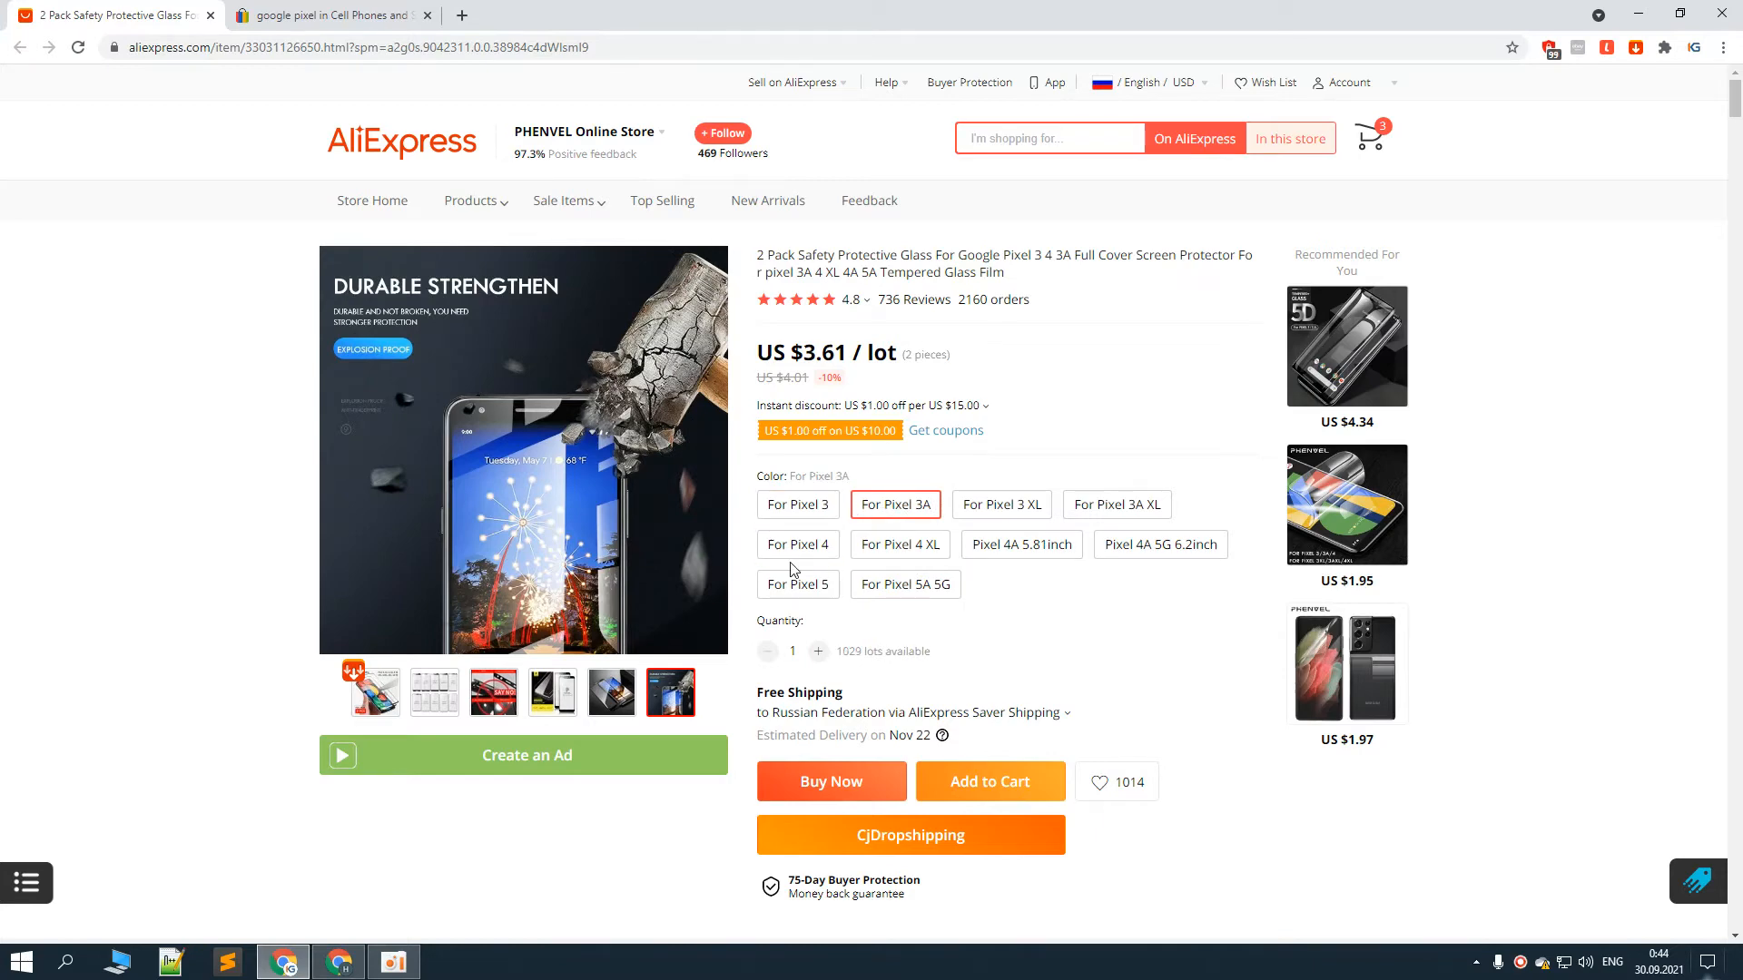
{"action": "key", "text": "alt+Tab"}
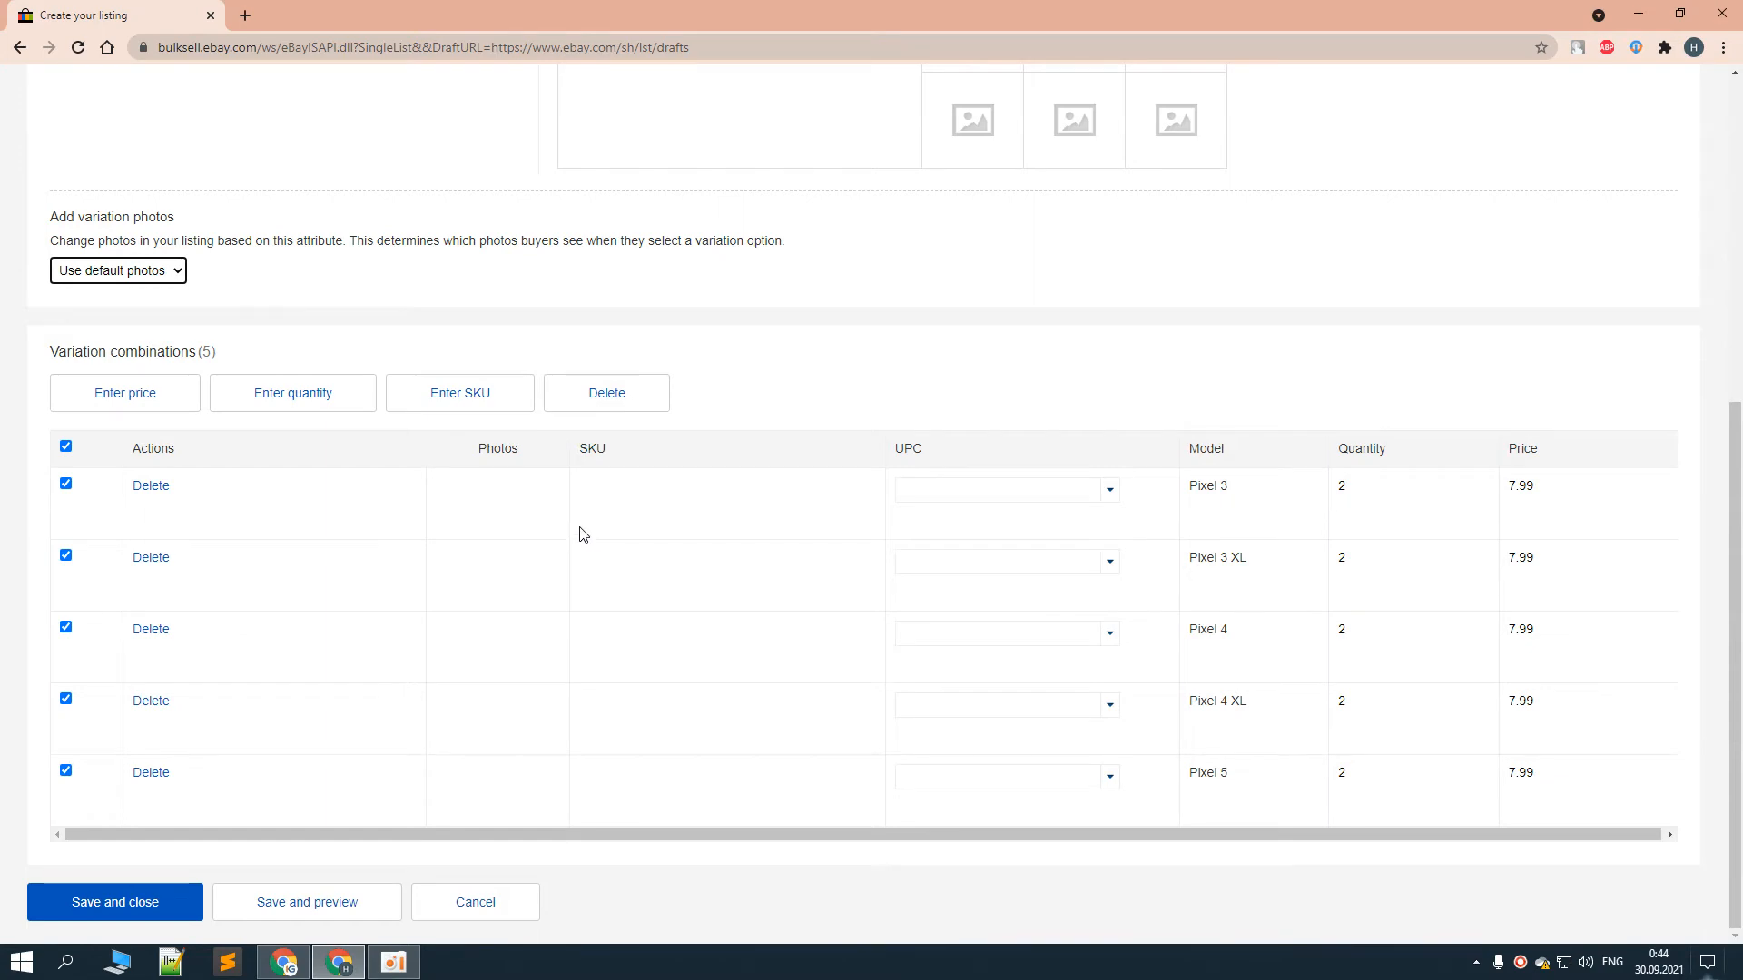
{"action": "key", "text": "alt+Tab"}
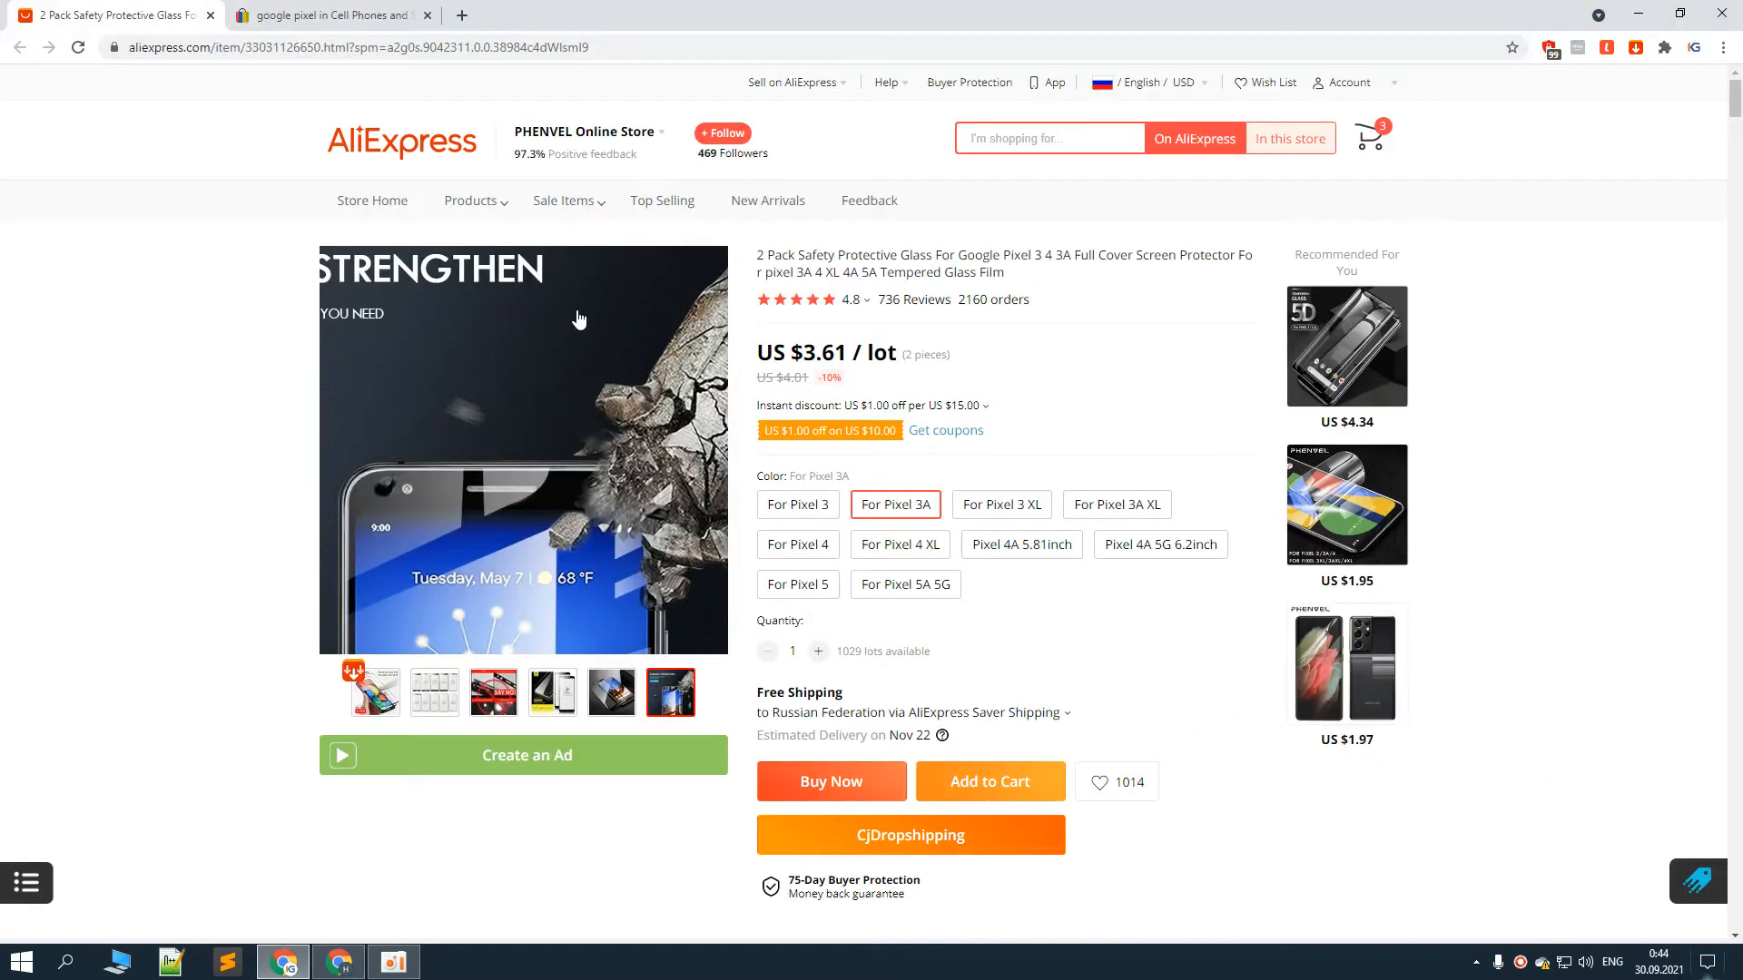
In a new browser tab, search Google Images for "google pixel tempered glass"
{"action": "key", "text": "ctrl+t"}
{"action": "type", "text": "go"}
{"action": "key", "text": "Return"}
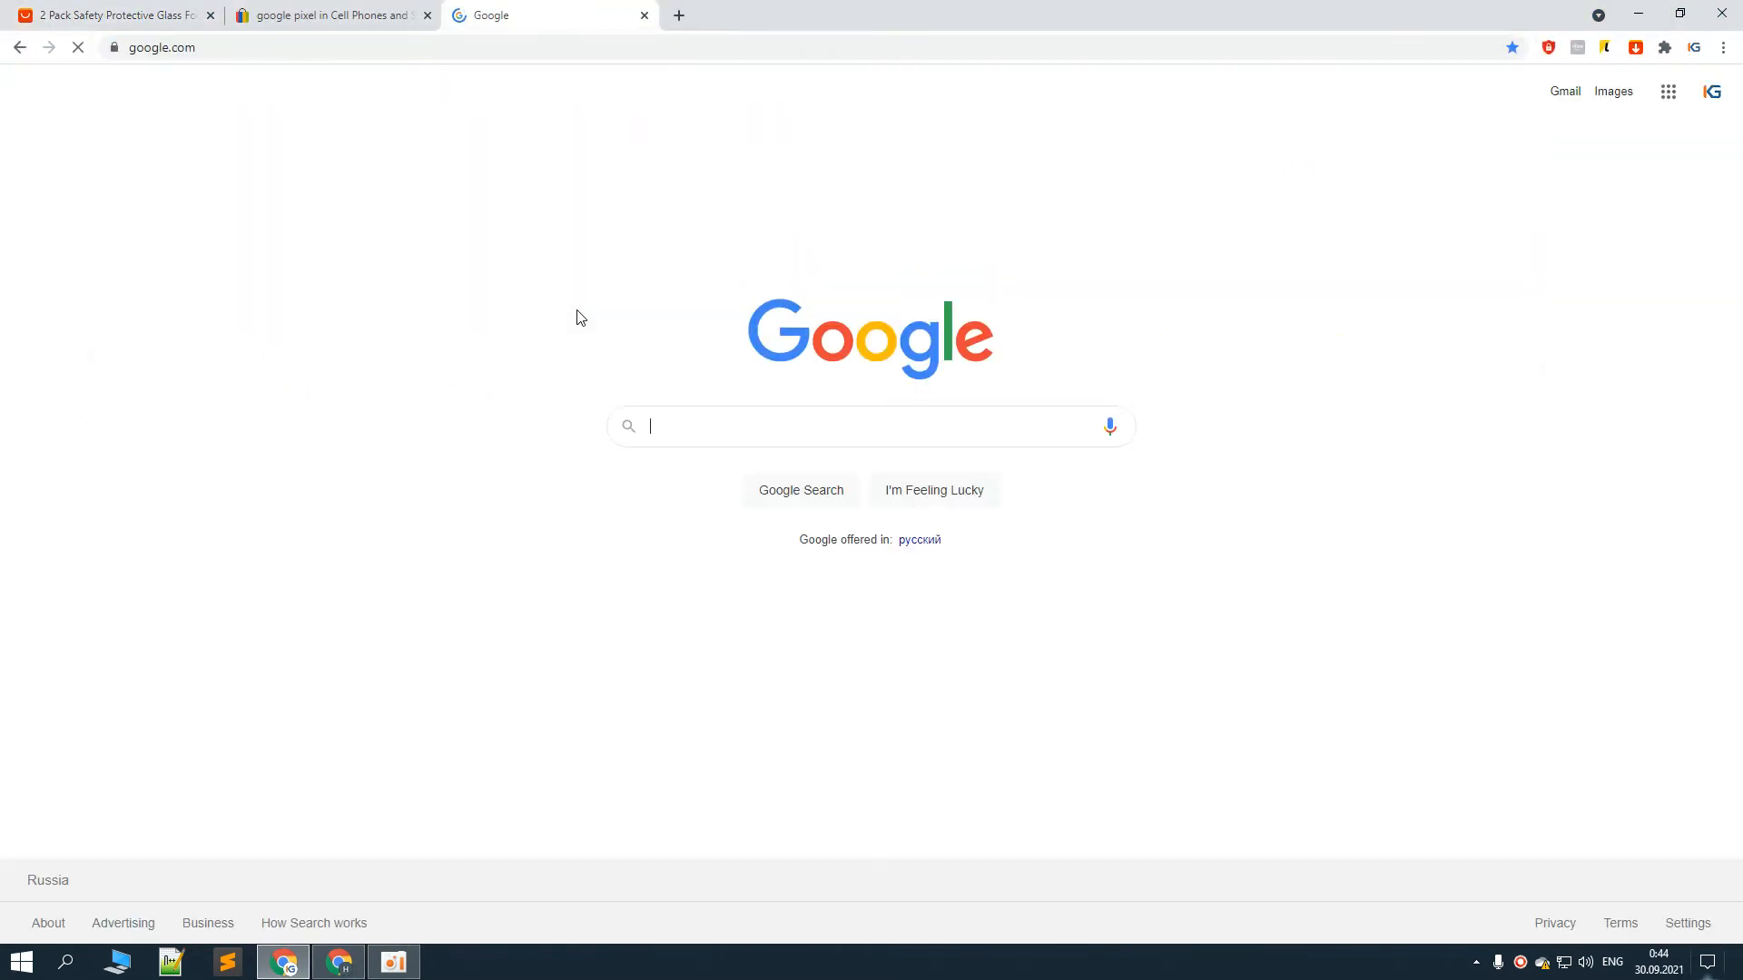
{"action": "key", "text": "ctrl+shift+Tab"}
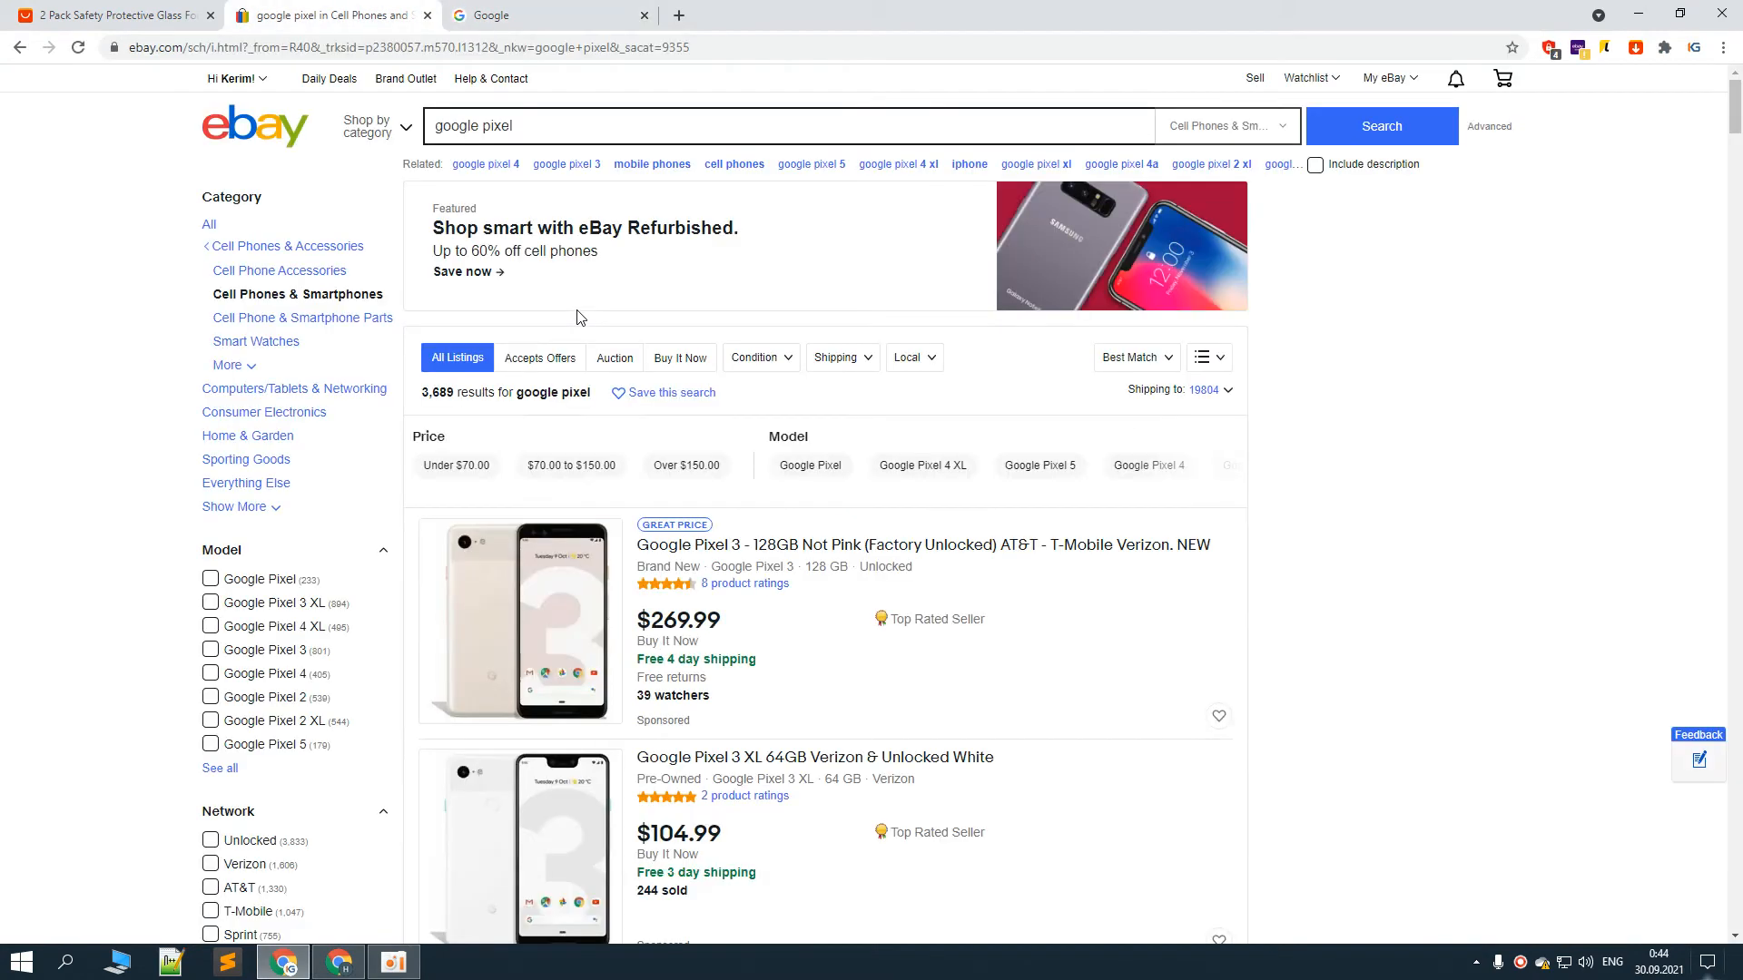
{"action": "key", "text": "ctrl+shift+Tab"}
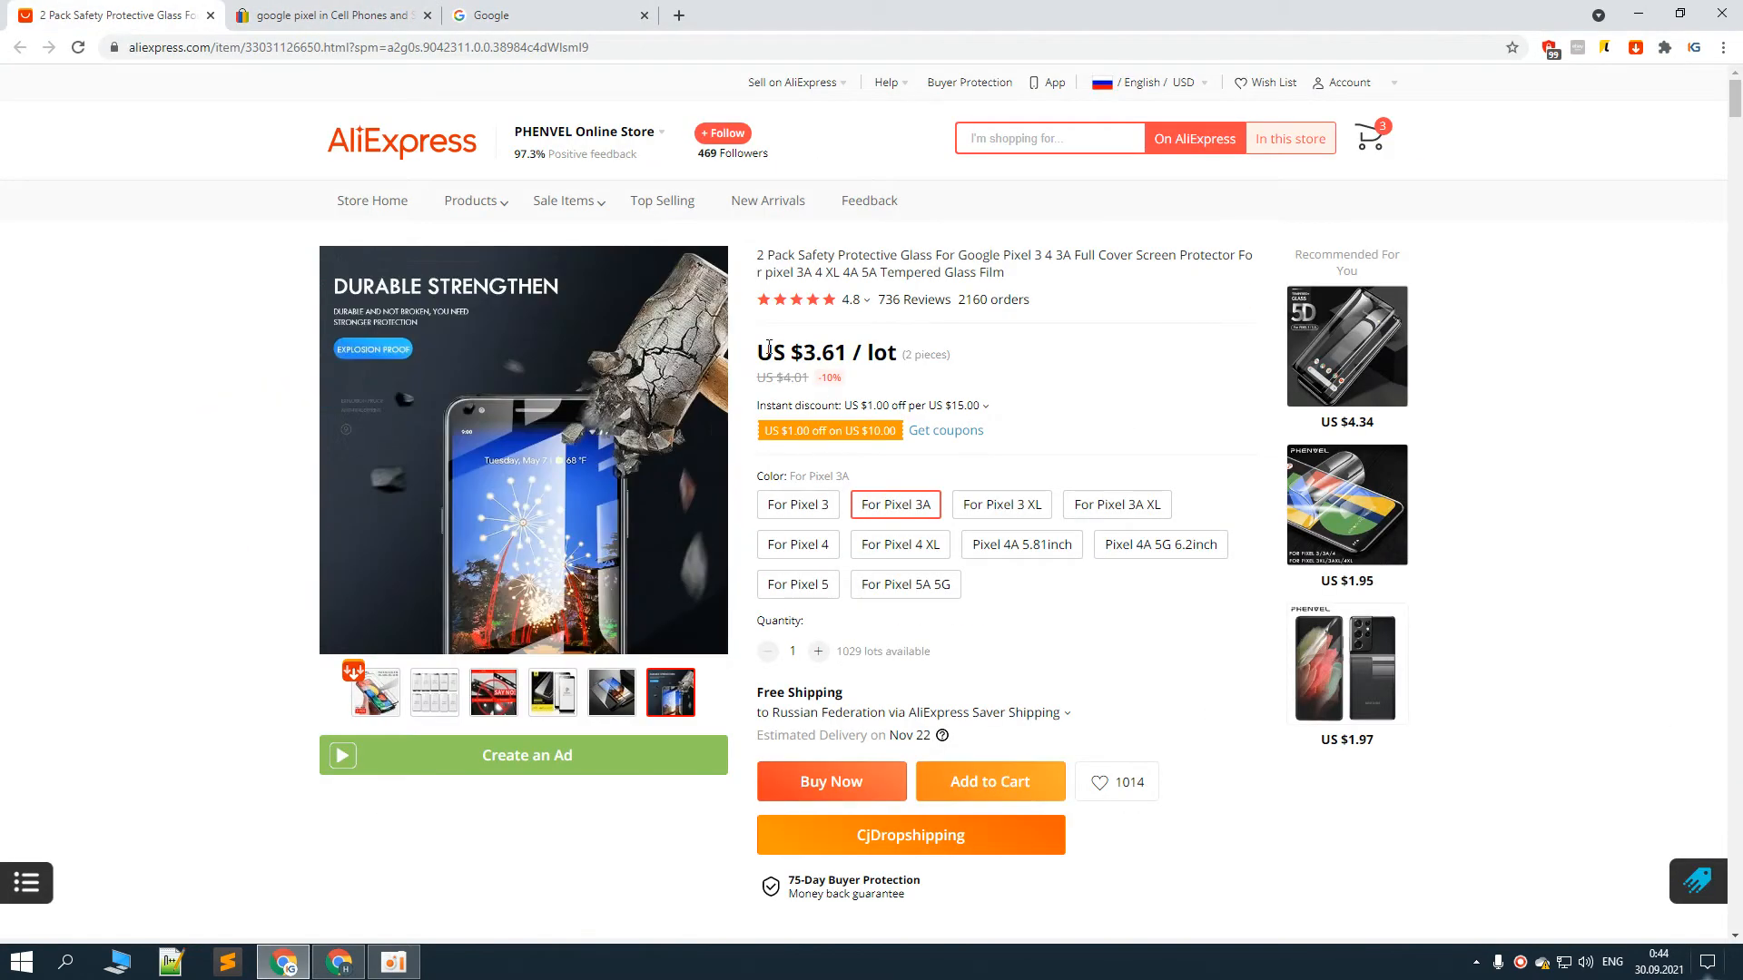
{"action": "key", "text": "ctrl+shift+Tab"}
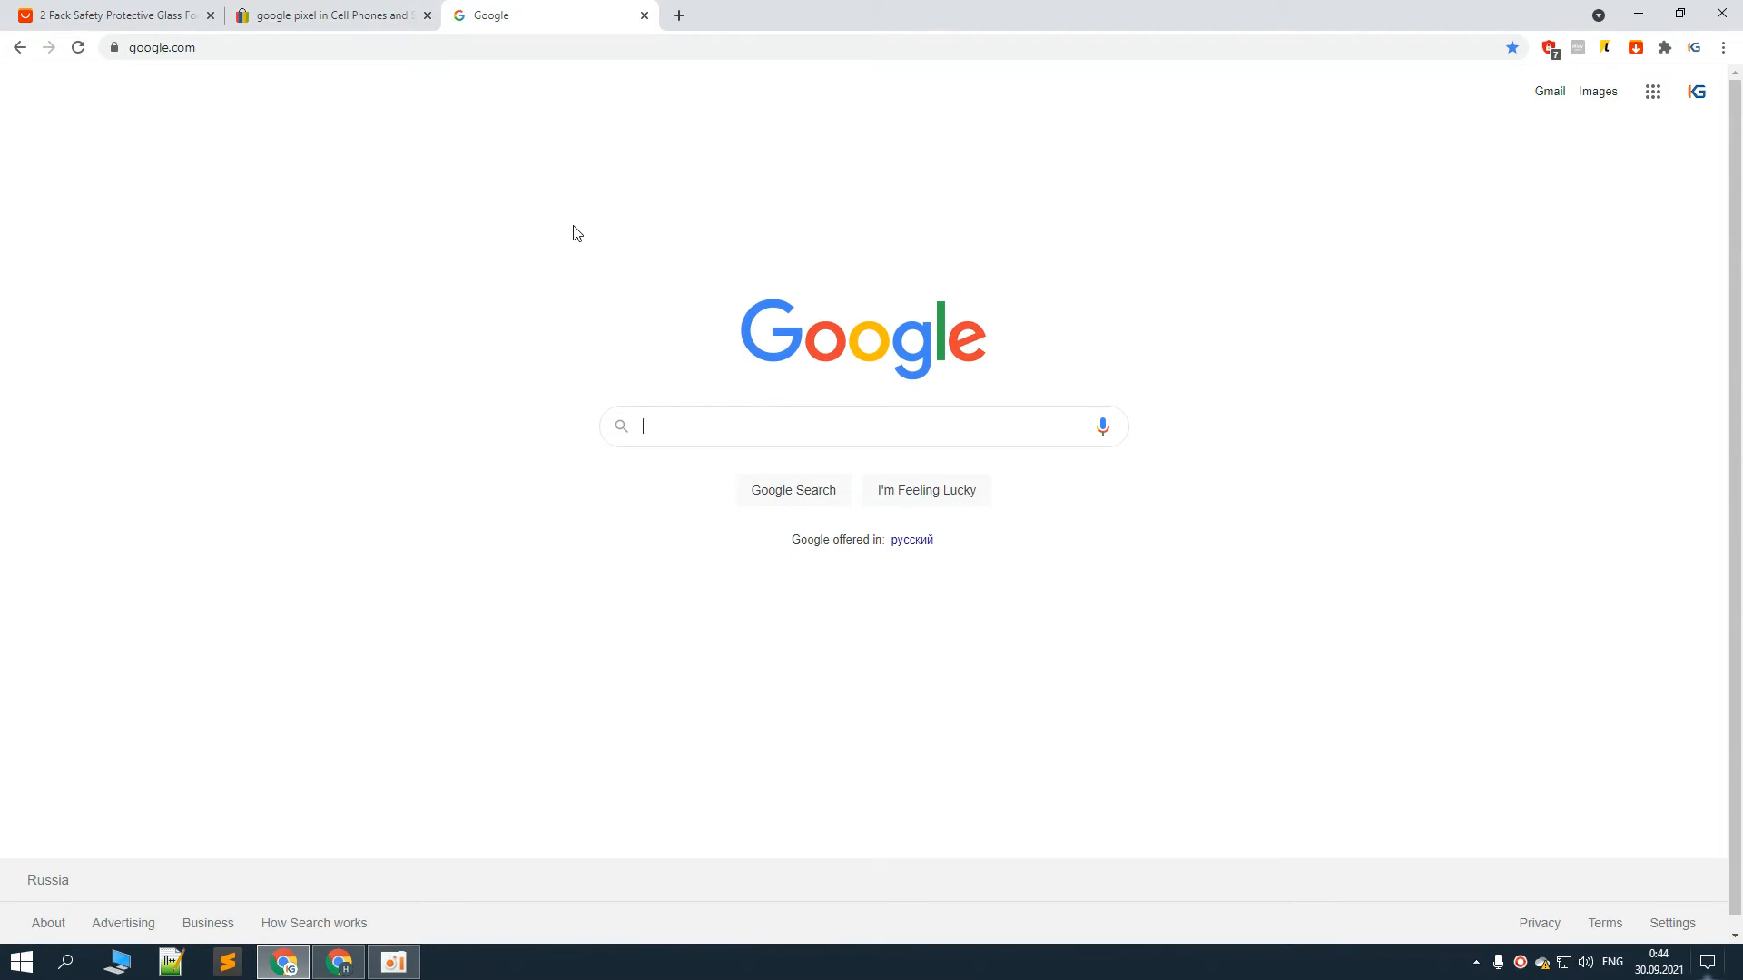
{"action": "type", "text": "google pixel tem"}
{"action": "key", "text": "Down"}
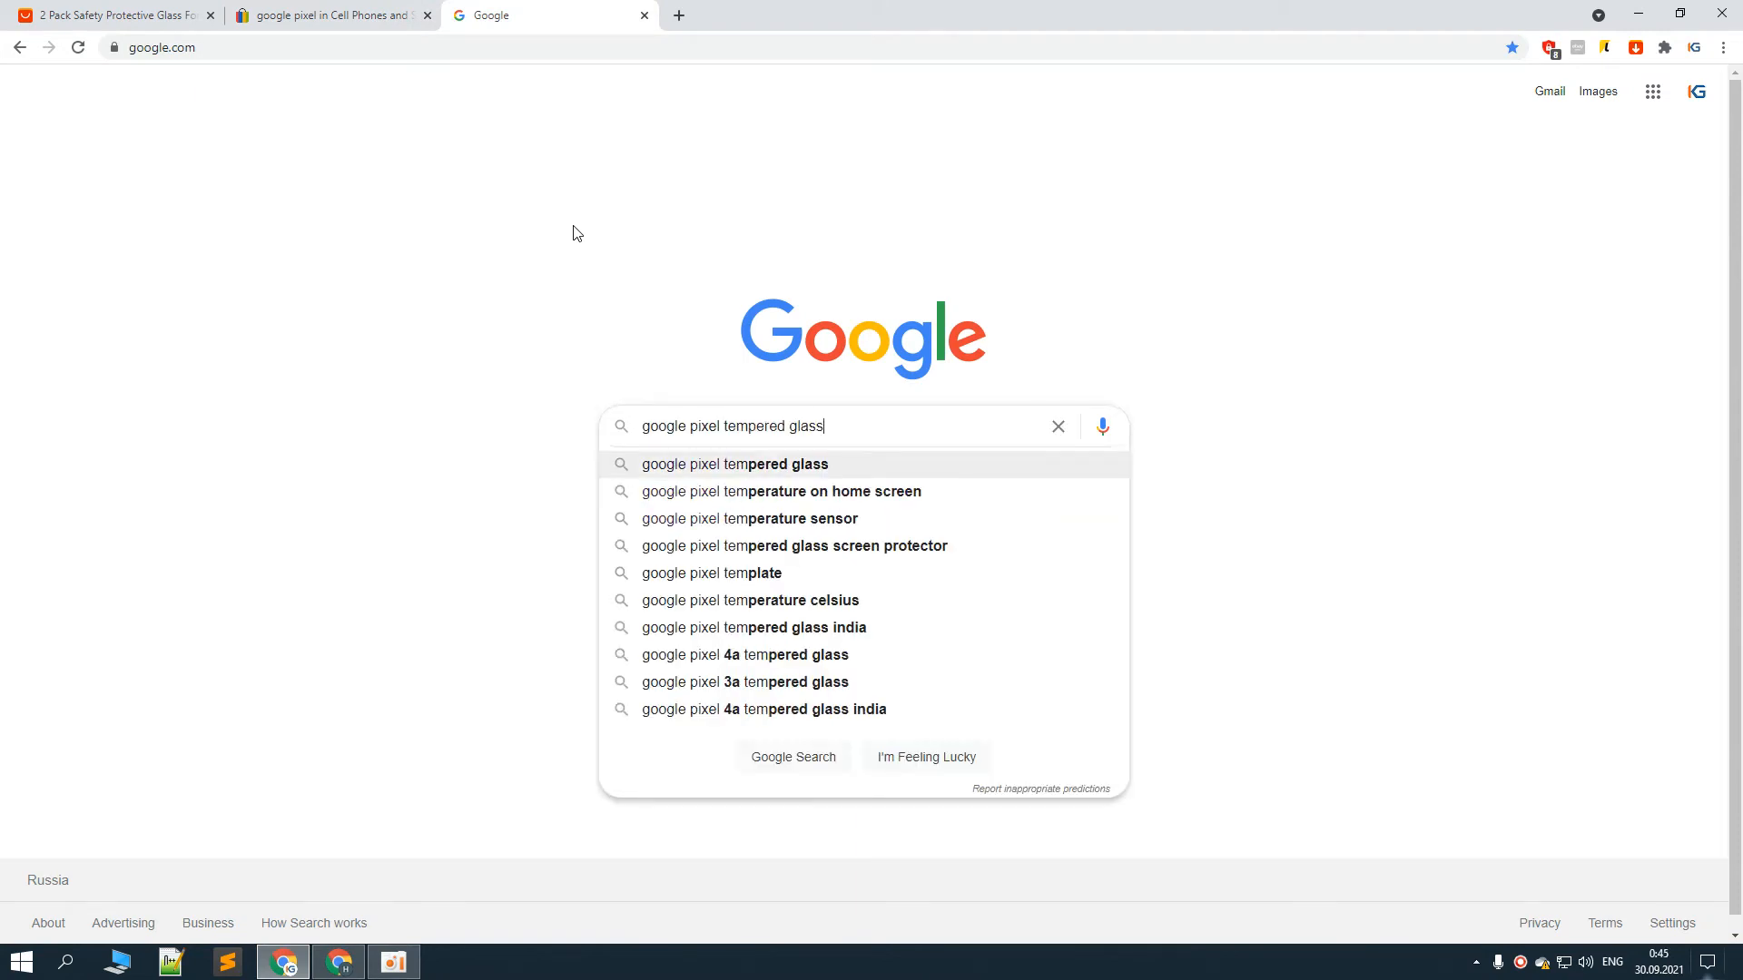
{"action": "key", "text": "Return"}
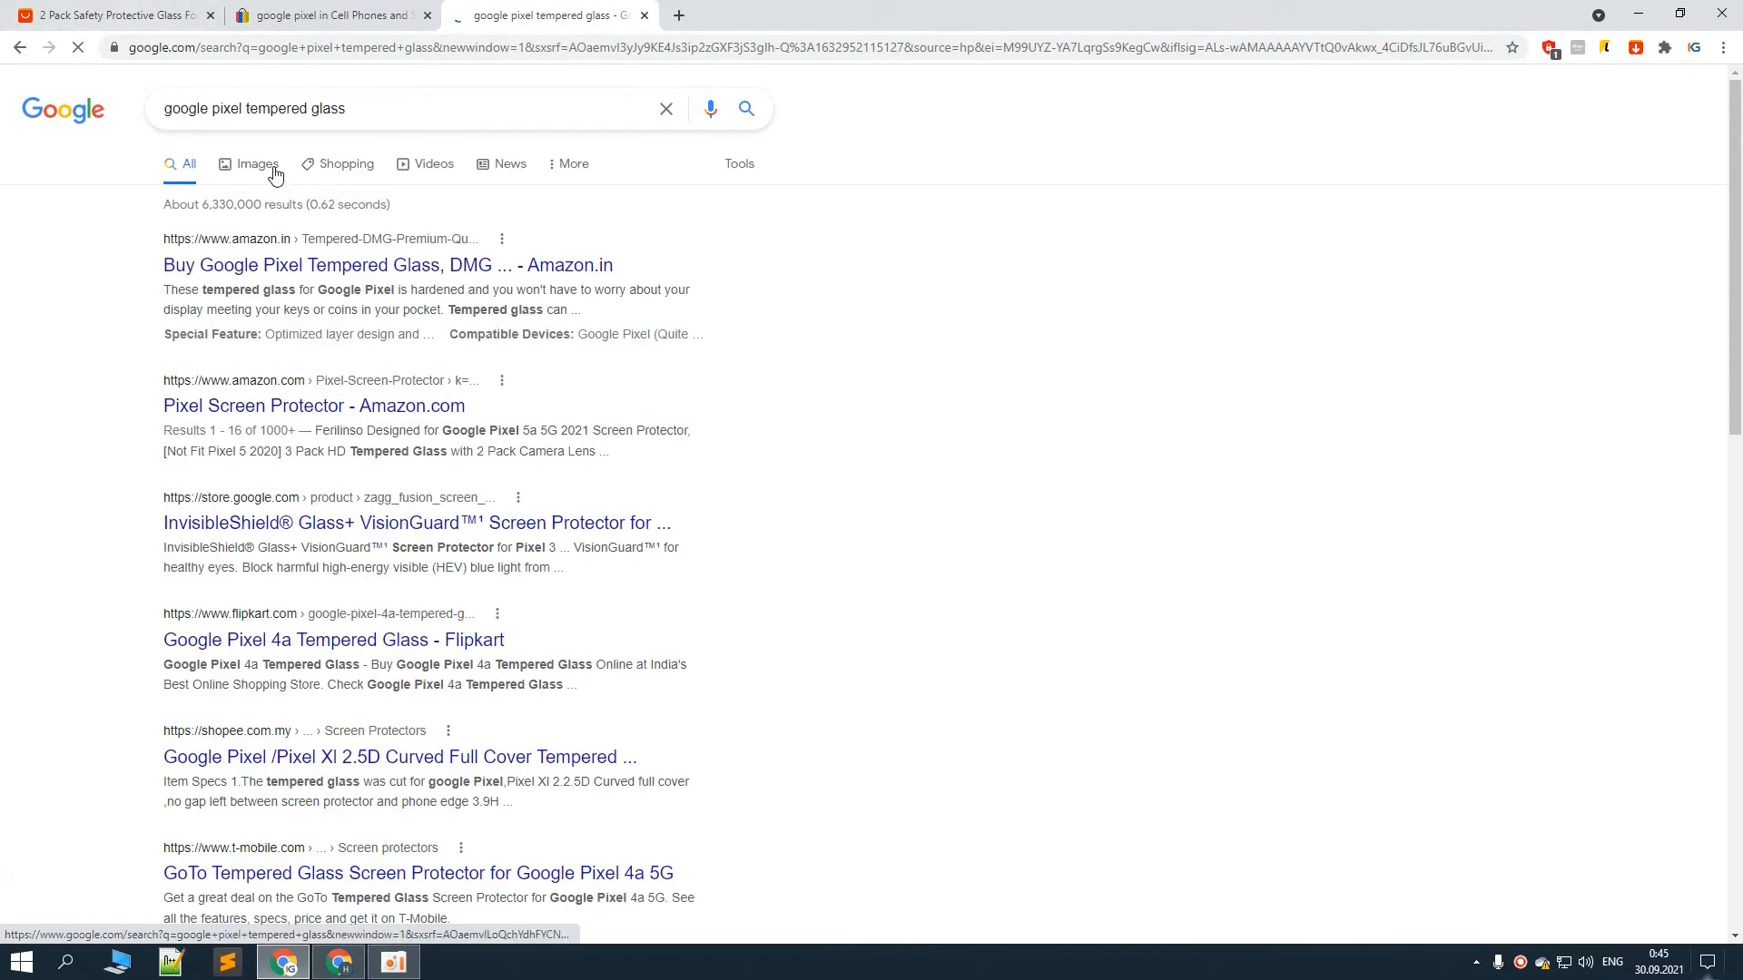
{"action": "left_click", "coordinate": [270, 171]}
Save the iCult Google Pixel 3a tempered glass image and a Pixel 4 protector image from the results to the desktop
{"action": "scroll", "coordinate": [871, 451], "scroll_direction": "down", "scroll_amount": 1}
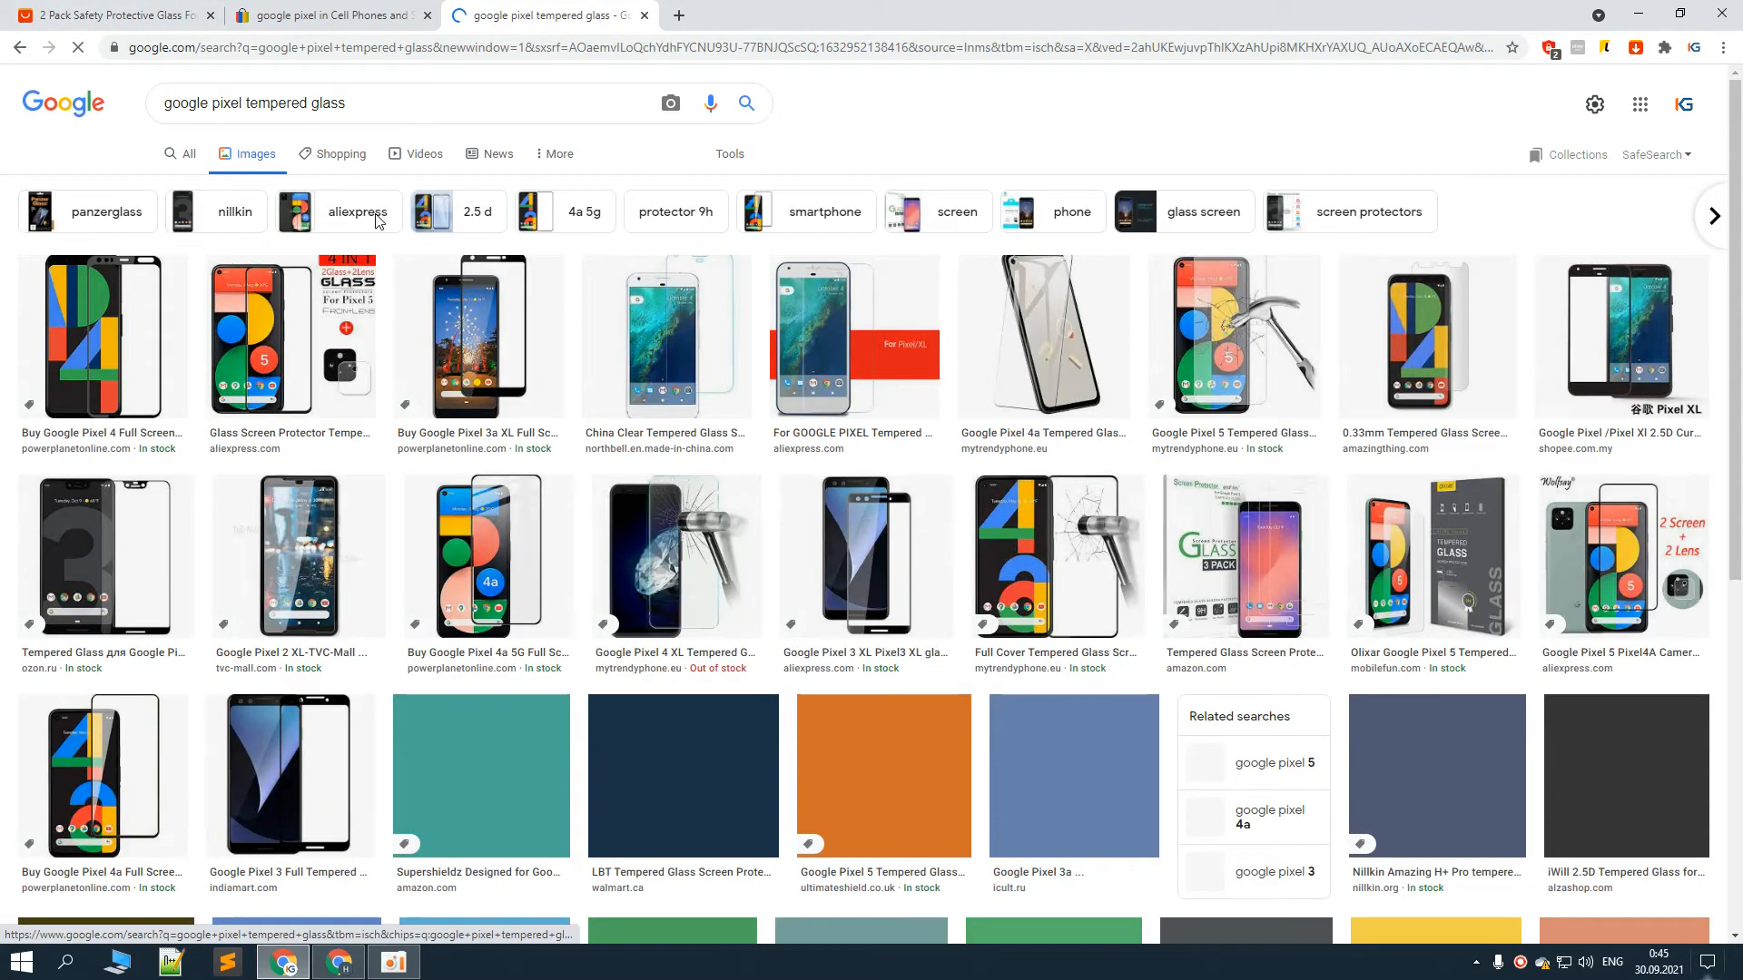
{"action": "scroll", "coordinate": [871, 450], "scroll_direction": "down", "scroll_amount": 1}
{"action": "left_click", "coordinate": [1057, 627]}
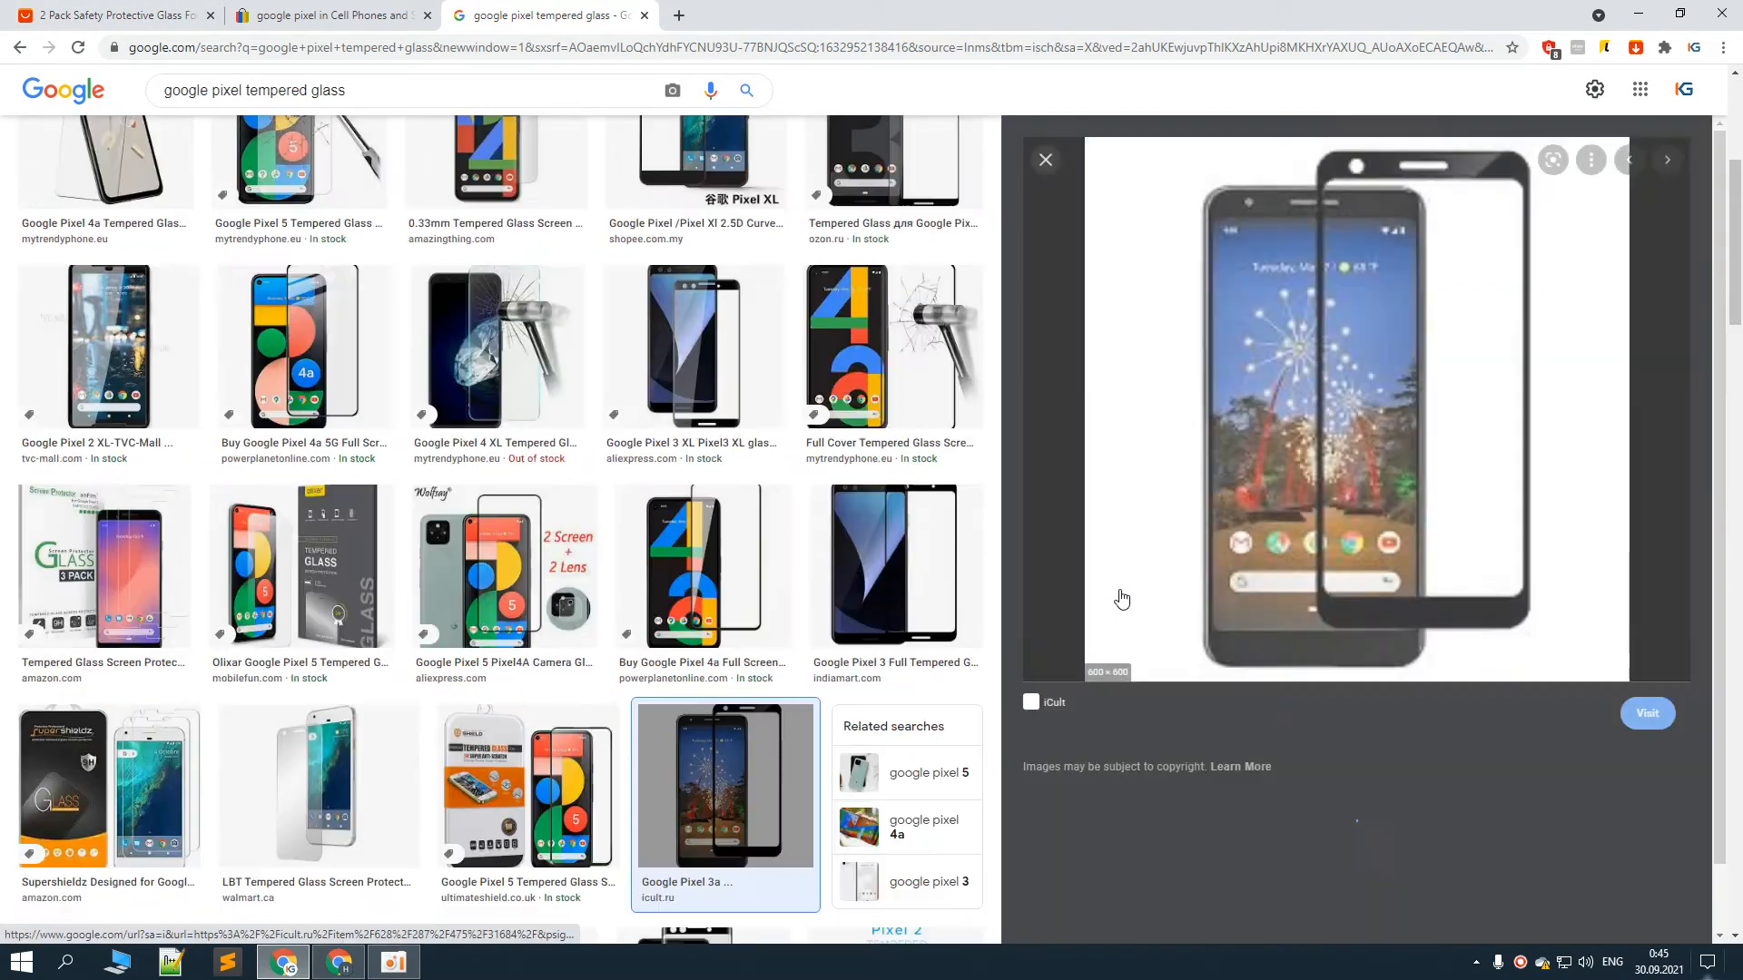
{"action": "scroll", "coordinate": [1129, 433], "scroll_direction": "down", "scroll_amount": 4}
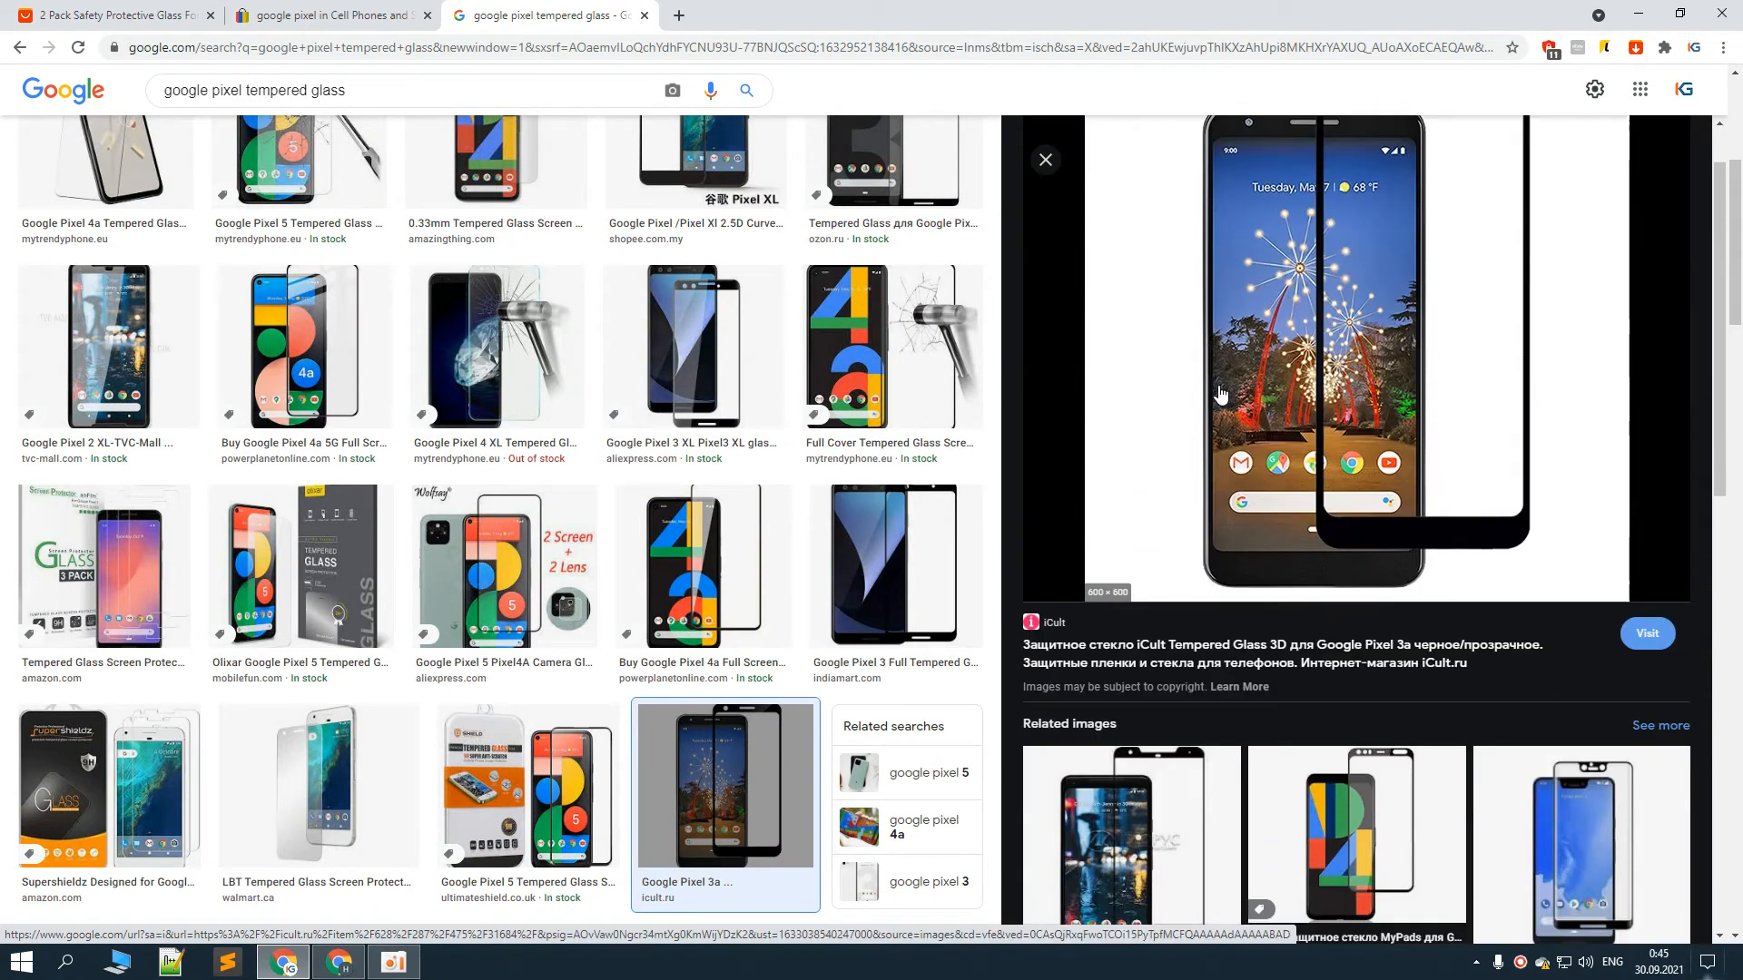
{"action": "scroll", "coordinate": [1240, 416], "scroll_direction": "up", "scroll_amount": 1}
{"action": "scroll", "coordinate": [1270, 454], "scroll_direction": "down", "scroll_amount": 3}
{"action": "scroll", "coordinate": [1278, 472], "scroll_direction": "up", "scroll_amount": 6}
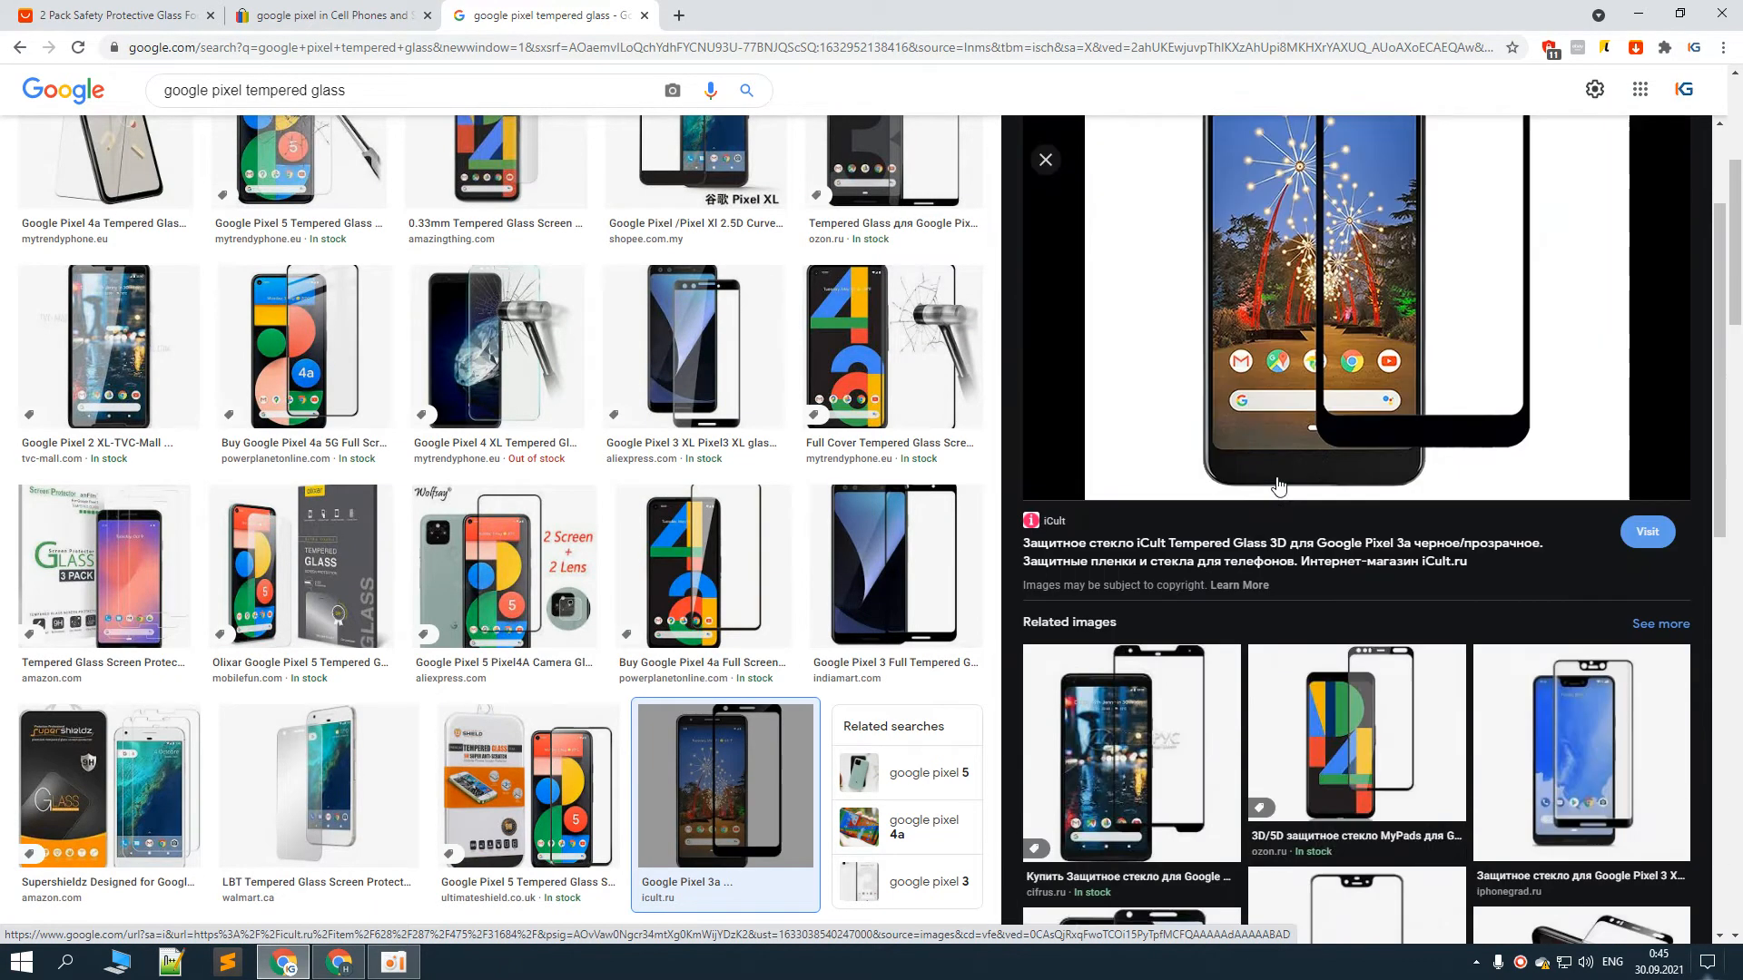
{"action": "left_click_drag", "start_coordinate": [1303, 431], "coordinate": [873, 444]}
{"action": "left_click", "coordinate": [944, 408]}
{"action": "key", "text": "alt+Tab"}
{"action": "left_click_drag", "start_coordinate": [1316, 486], "coordinate": [976, 688]}
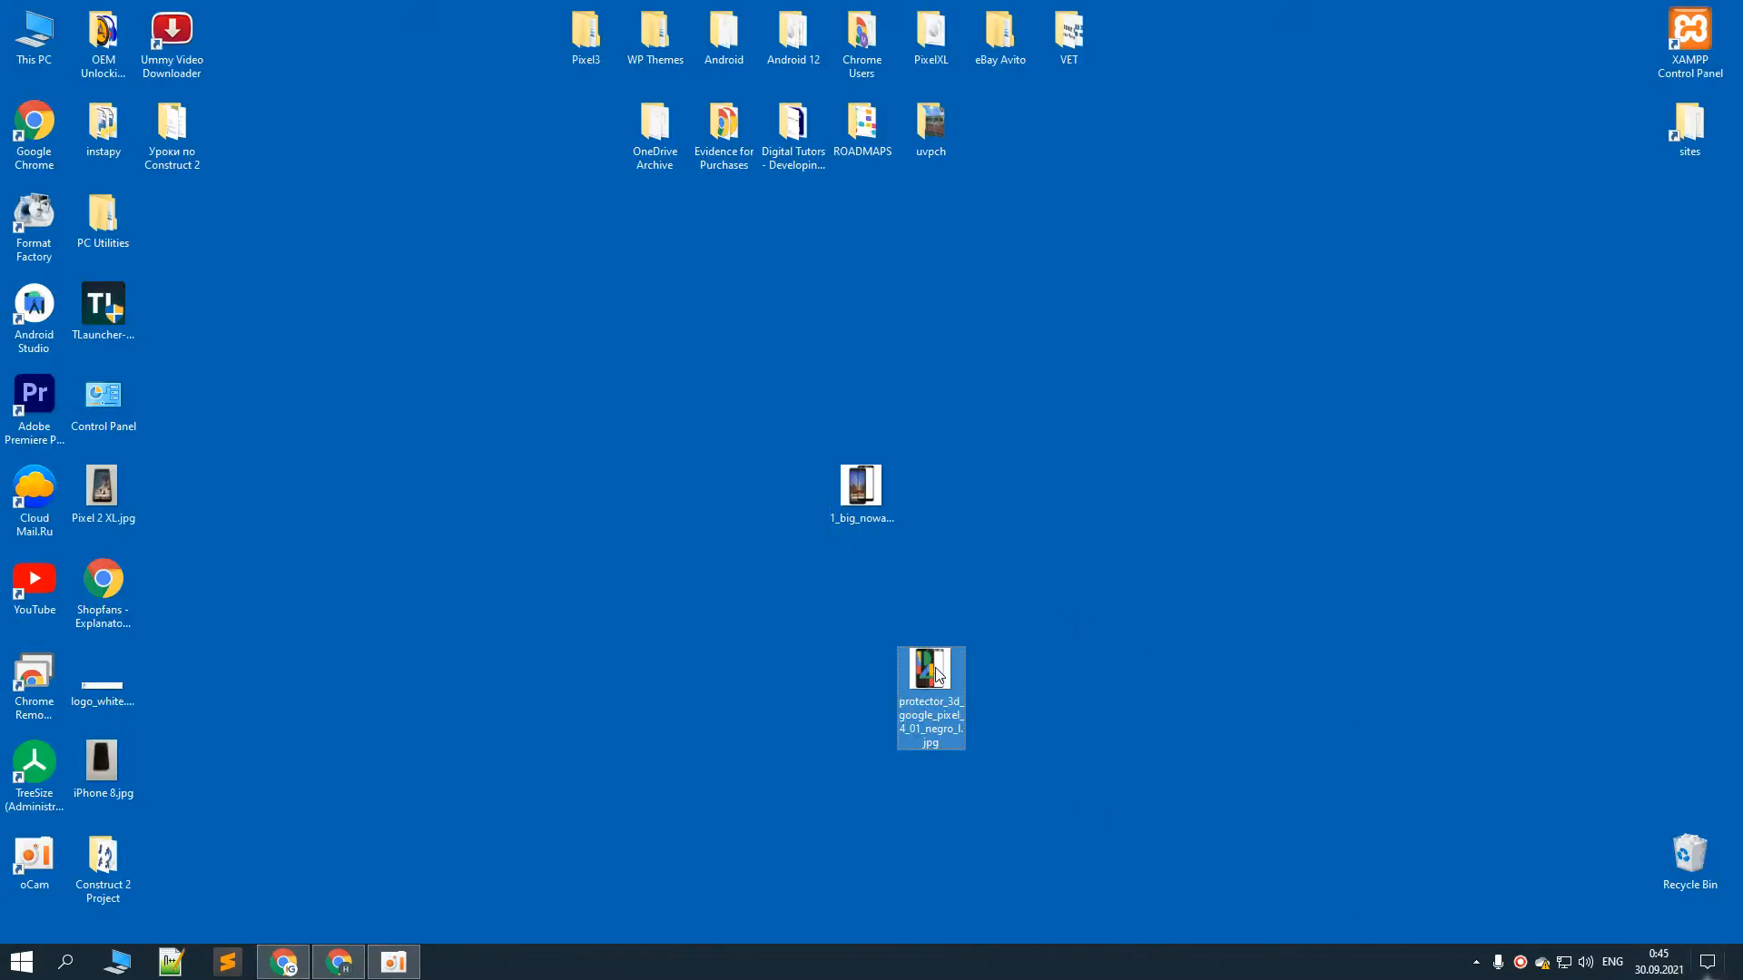
Search Google Images for the full title of the AliExpress screen protector product
{"action": "key", "text": "alt+Tab"}
{"action": "left_click", "coordinate": [134, 8]}
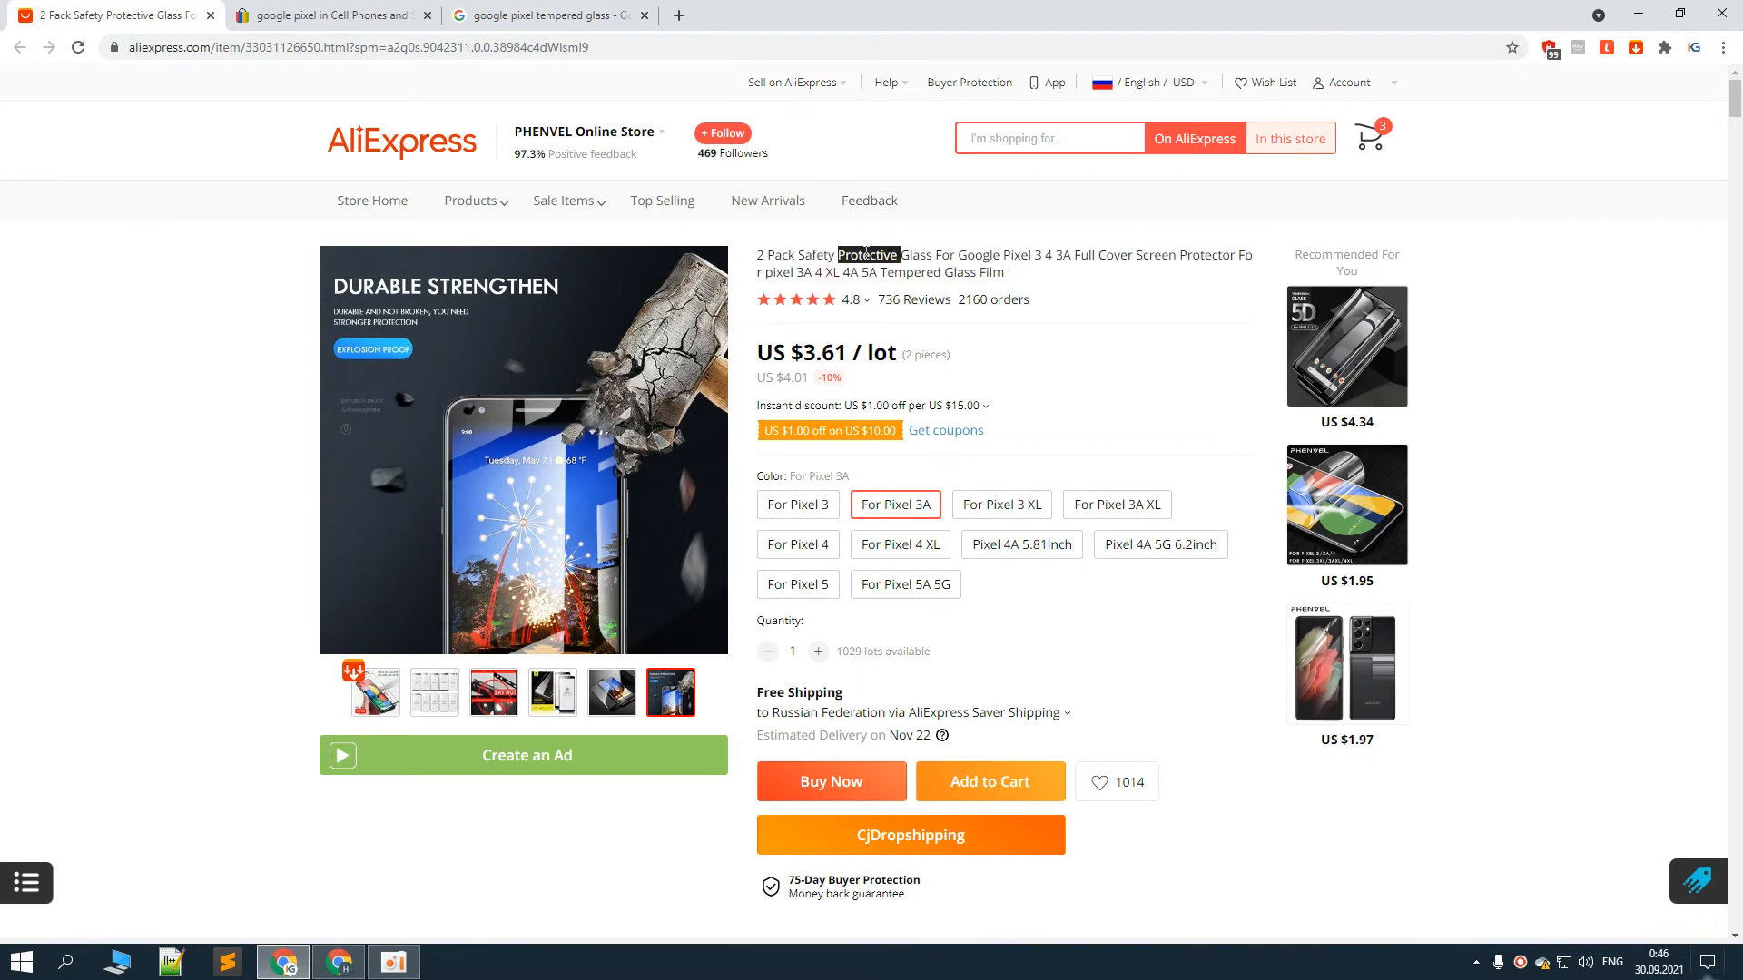
{"action": "left_click", "coordinate": [555, 8]}
{"action": "triple_click", "coordinate": [410, 104]}
{"action": "type", "text": "2 Pack Safety Protective Glass For Google Pixel 3 4 3A Full Cover Screen Protector For pixel 3A 4 XL 4A 5A Tempered Glass Film"}
{"action": "key", "text": "Return"}
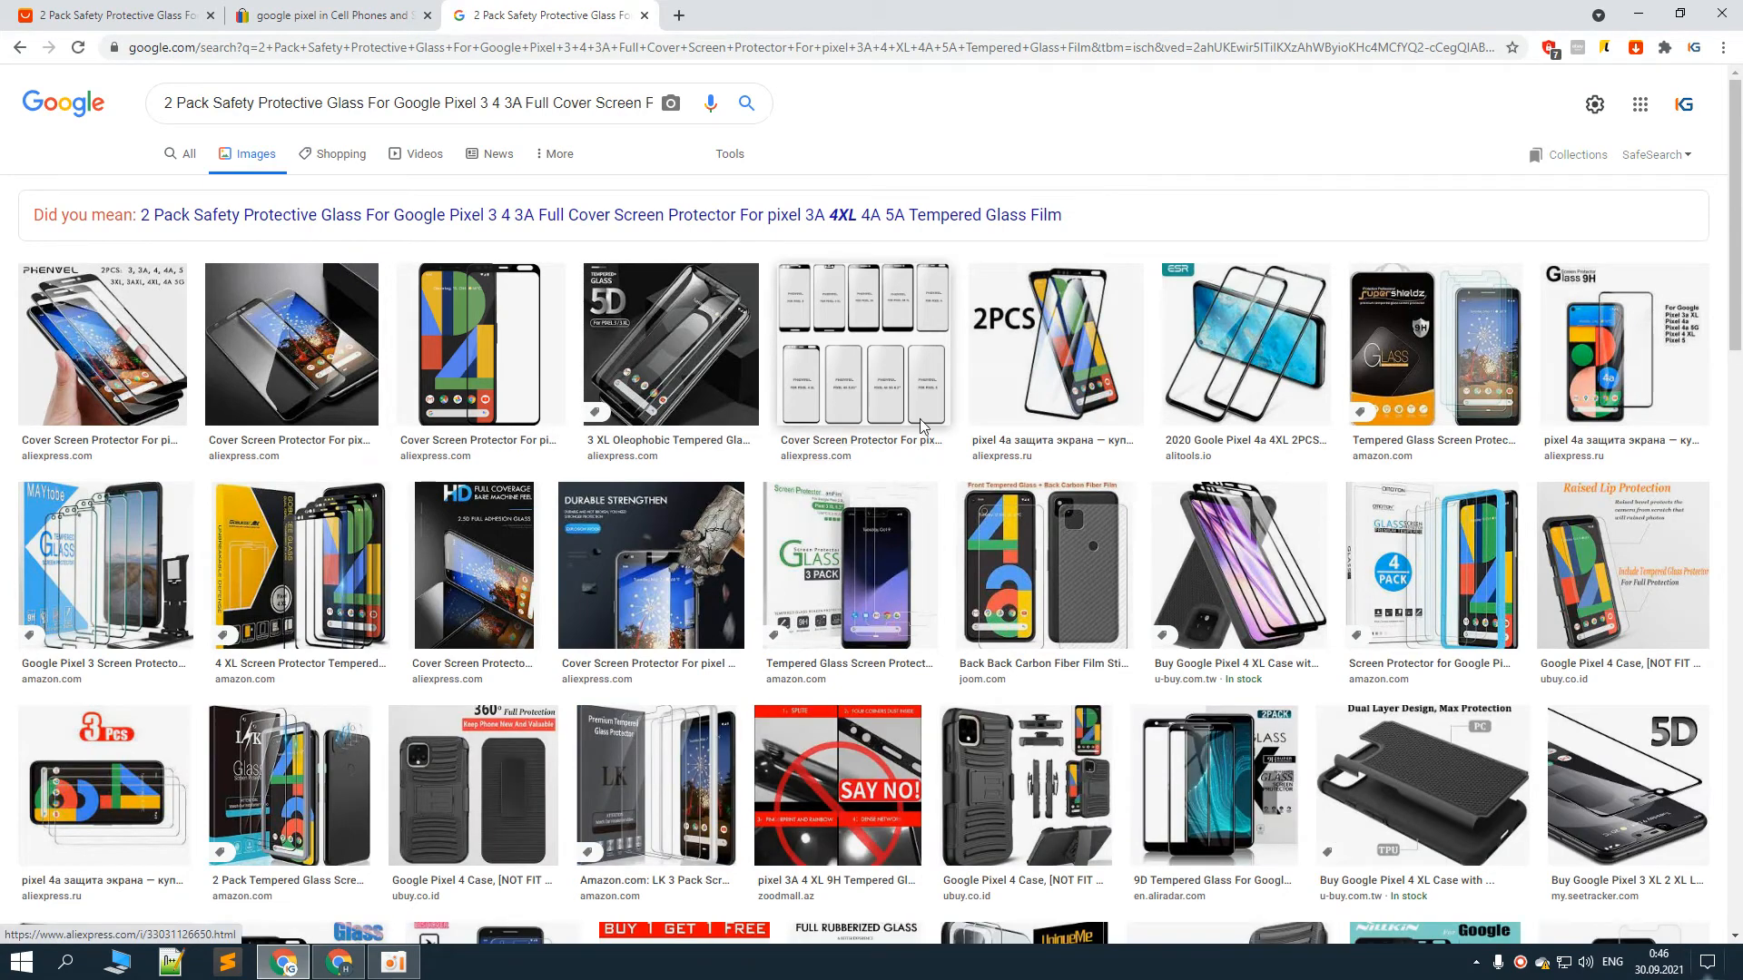
Save the "2PCS" pixel 4a screen protector image from the results to the desktop and open it to check it
{"action": "left_click", "coordinate": [1036, 364]}
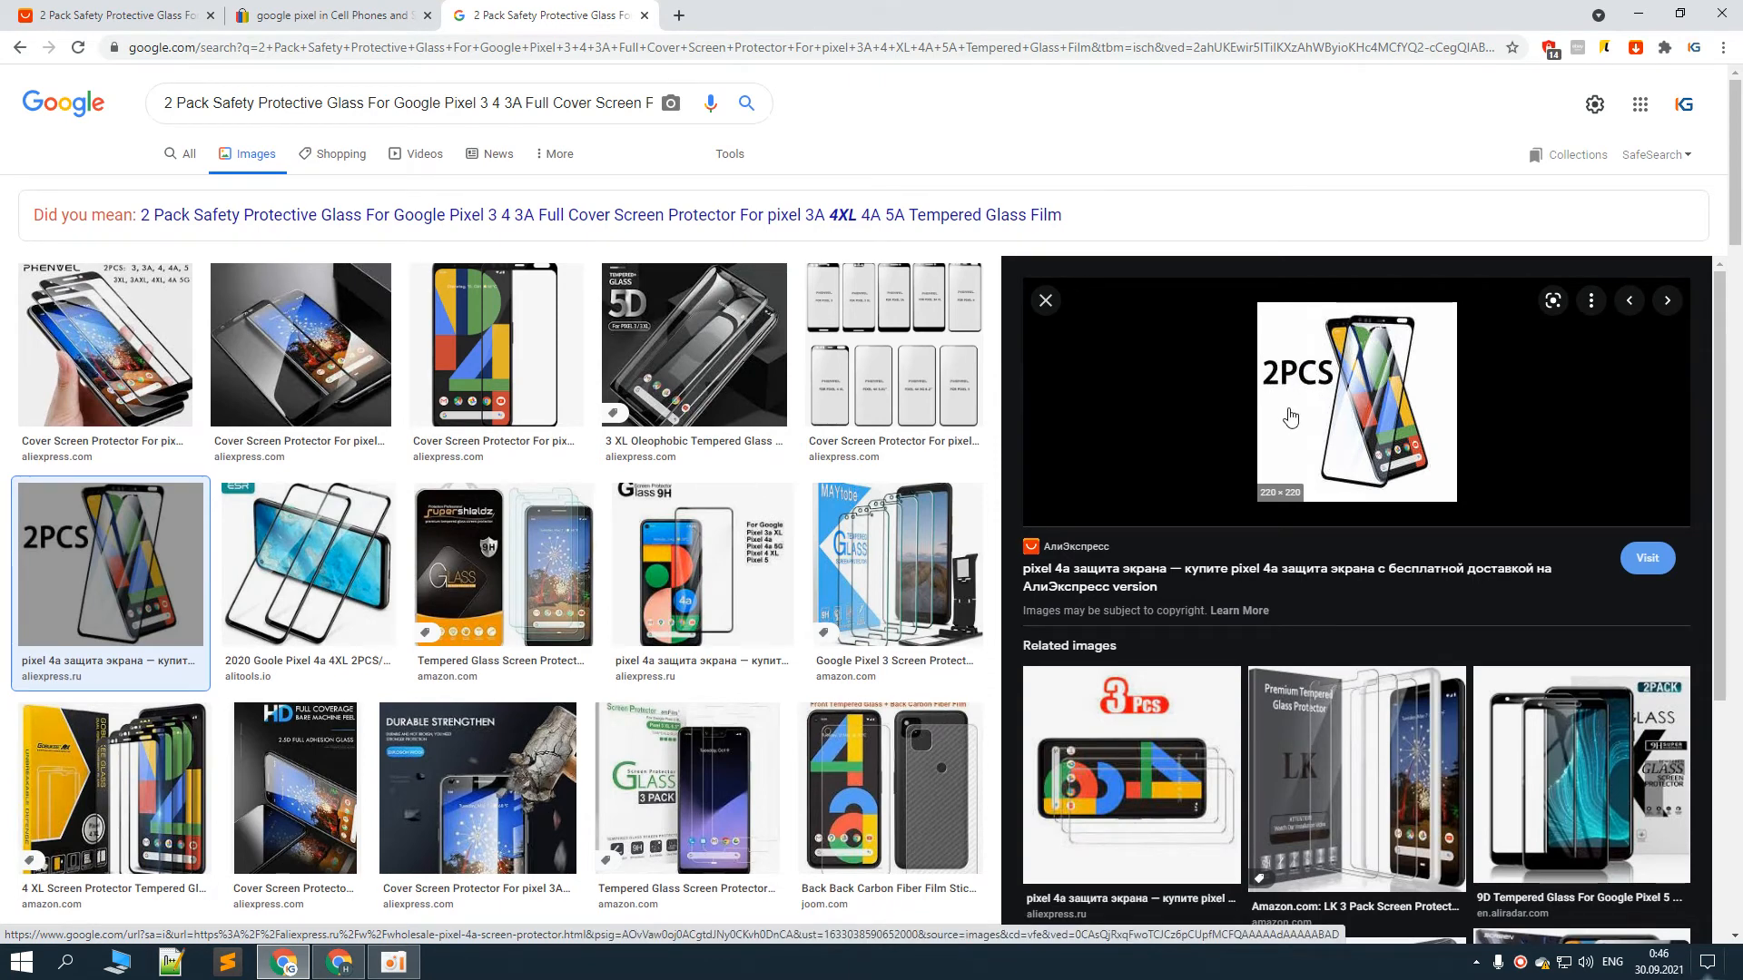
{"action": "left_click_drag", "start_coordinate": [1344, 356], "coordinate": [828, 600]}
{"action": "double_click", "coordinate": [822, 579]}
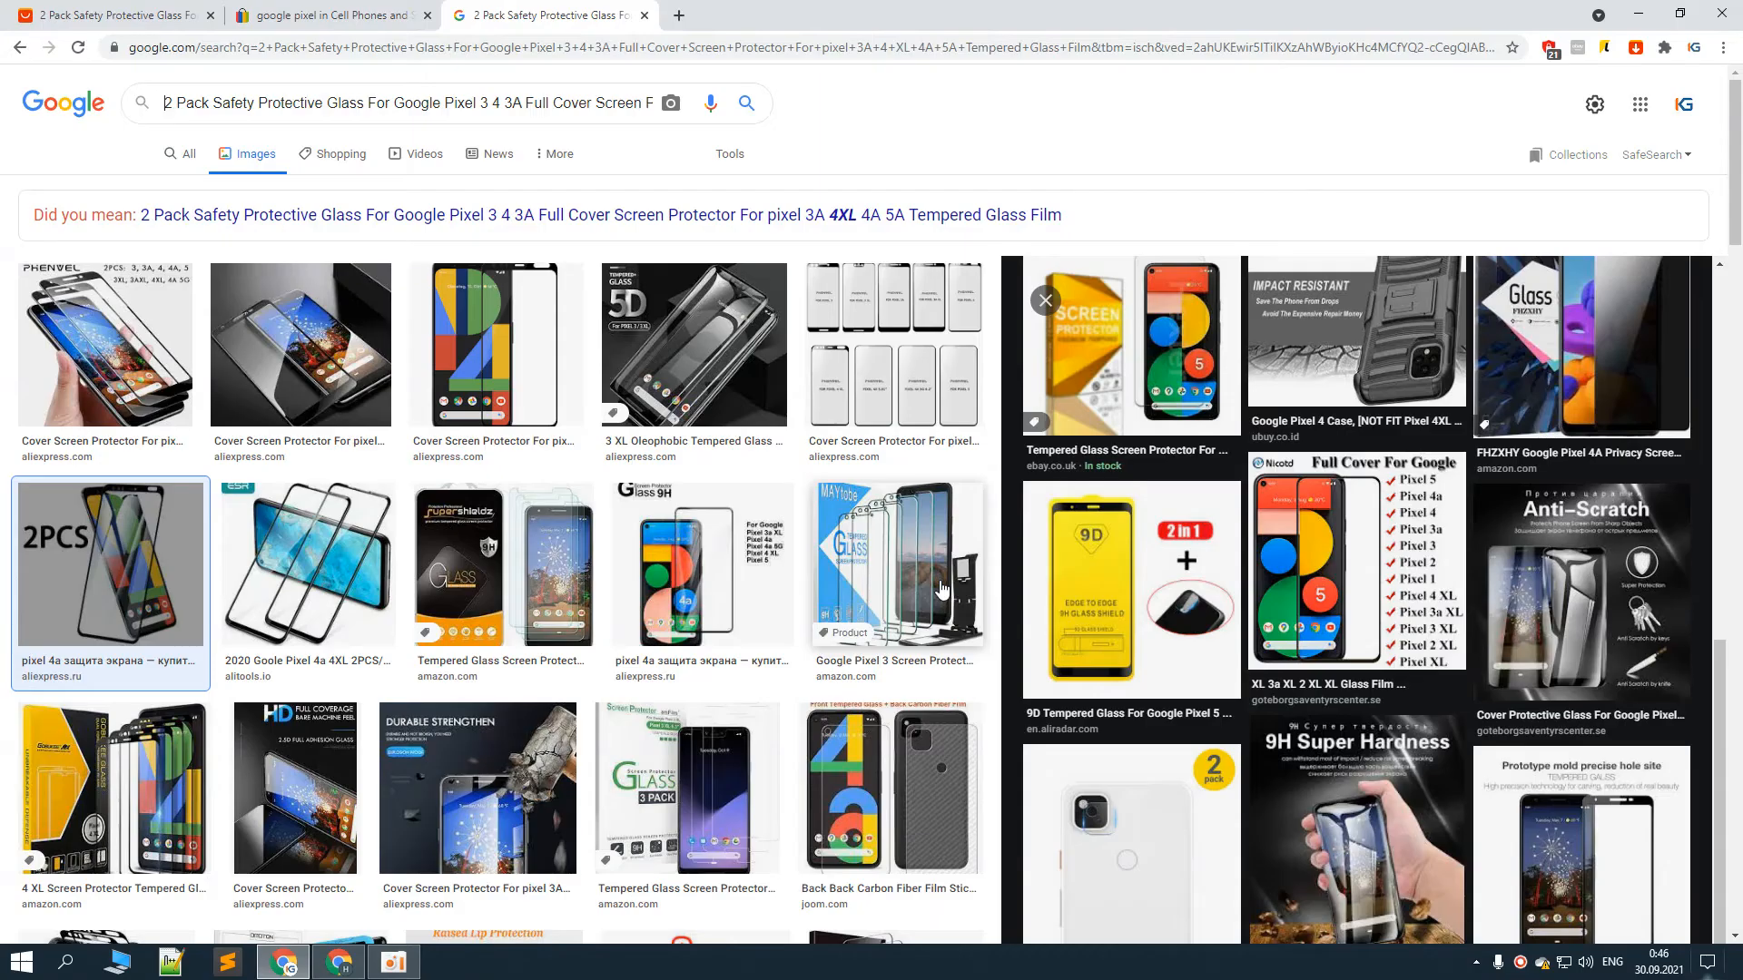
Open the "Full Cover For Google" image with the Pixel model checklist from the related images
{"action": "scroll", "coordinate": [1229, 576], "scroll_direction": "down", "scroll_amount": 3}
{"action": "scroll", "coordinate": [1270, 774], "scroll_direction": "up", "scroll_amount": 5}
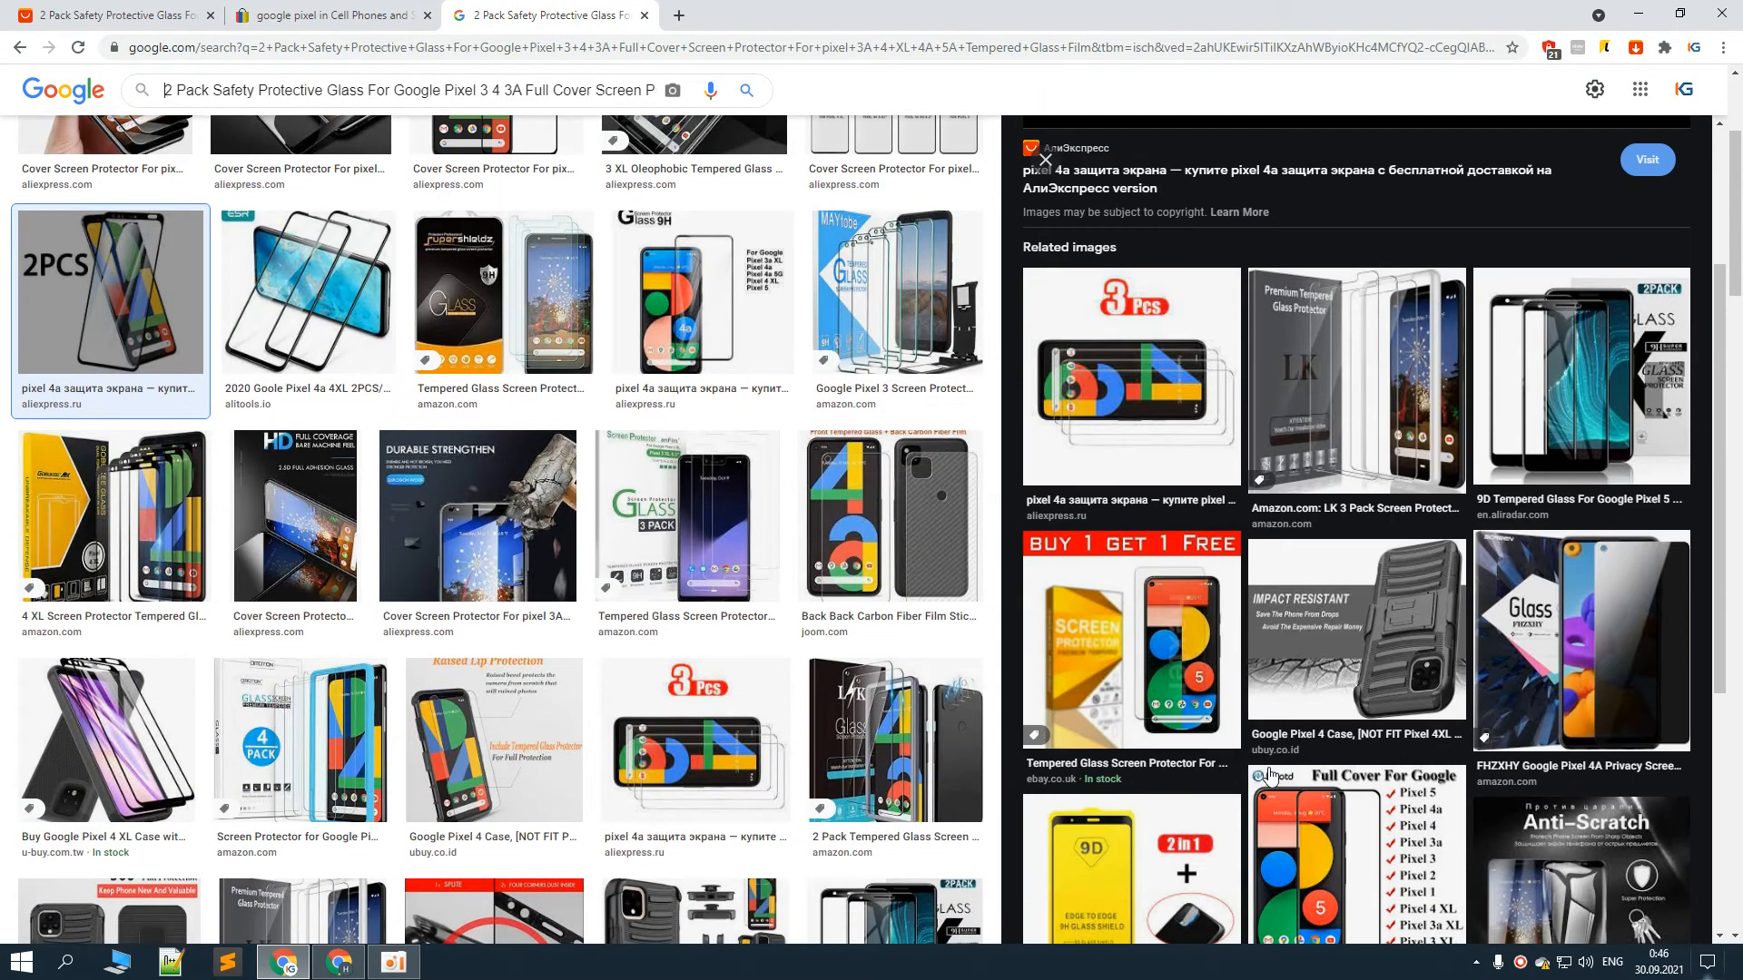
{"action": "left_click", "coordinate": [1270, 772]}
Try copying the "Full Cover For Google" image directly to the desktop, and delete the resulting file
{"action": "left_click_drag", "start_coordinate": [1252, 414], "coordinate": [945, 553]}
{"action": "left_click", "coordinate": [1125, 496]}
{"action": "left_click", "coordinate": [1012, 522]}
{"action": "key", "text": "Delete"}
{"action": "key", "text": "alt+Tab"}
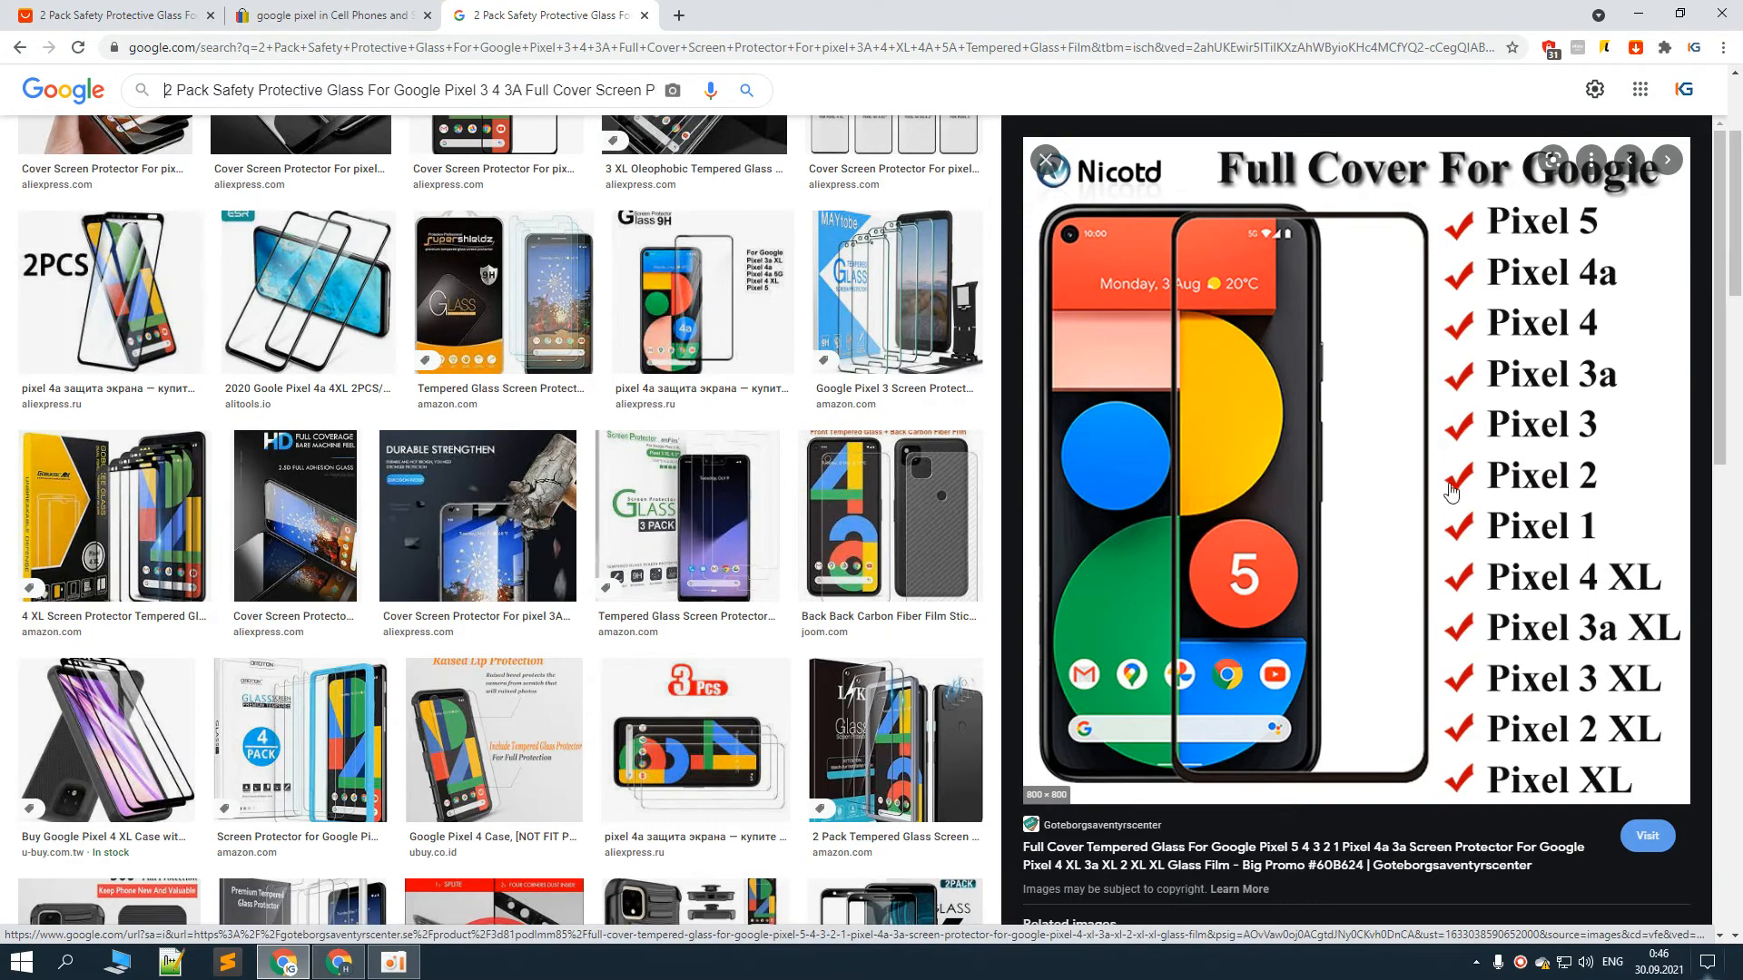
{"action": "right_click", "coordinate": [1263, 416]}
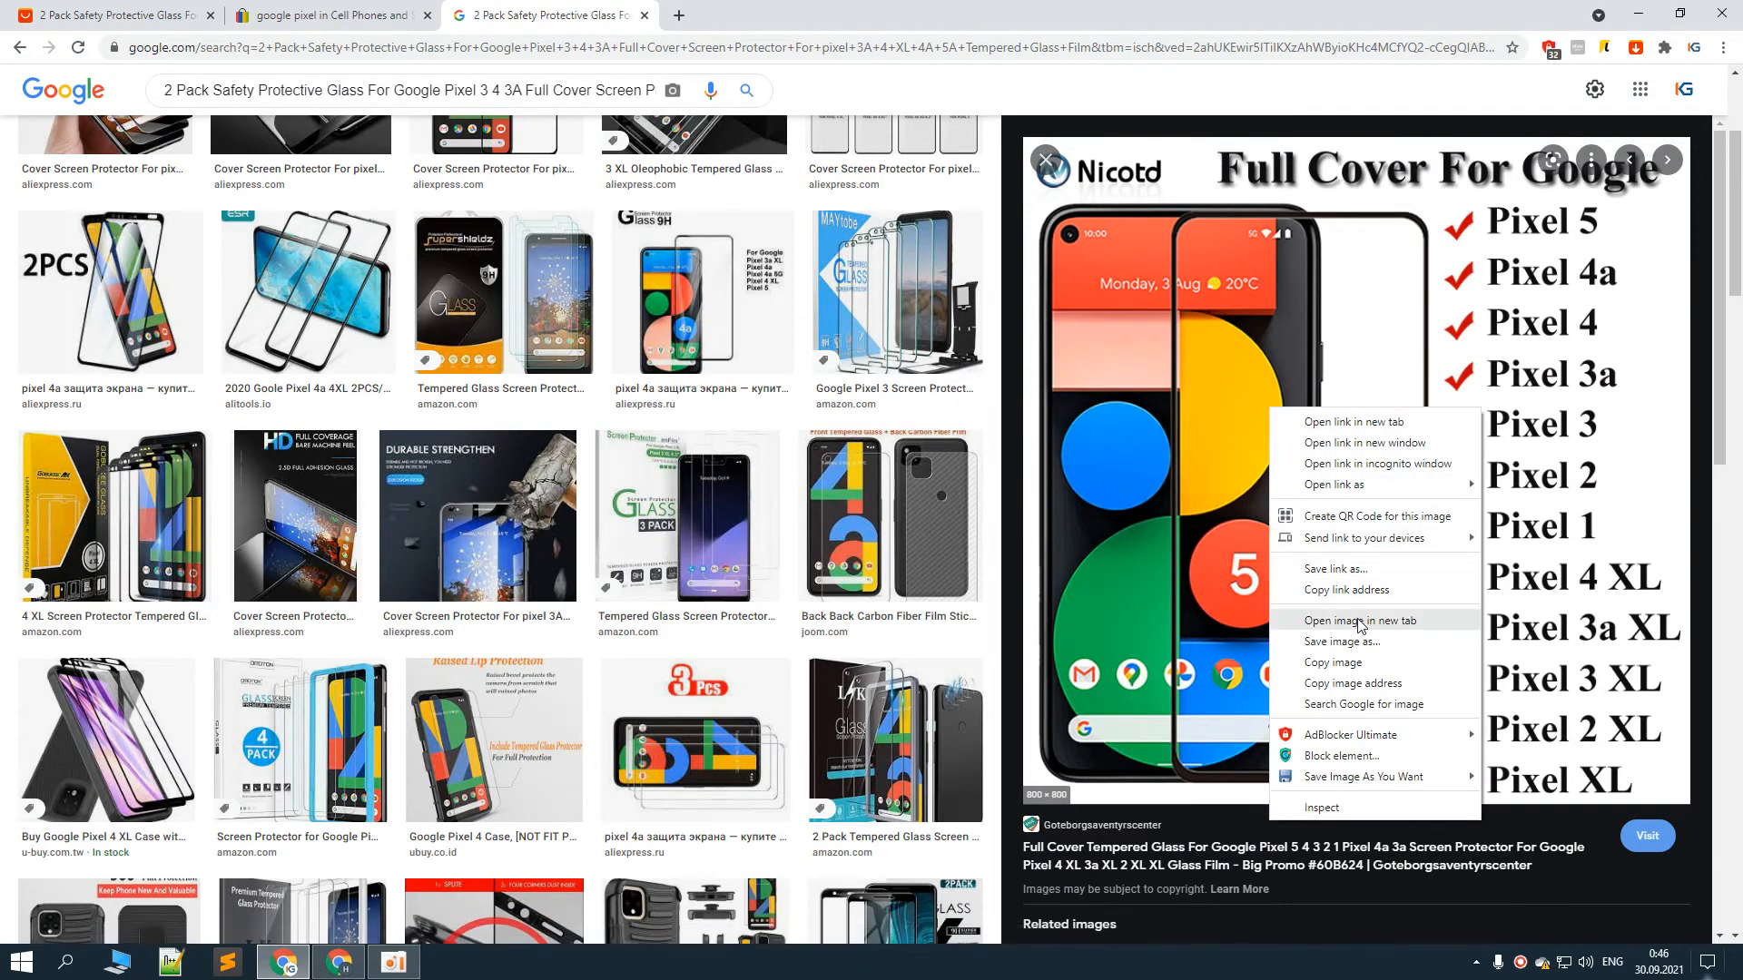
{"action": "left_click", "coordinate": [1364, 642]}
{"action": "right_click", "coordinate": [1243, 394]}
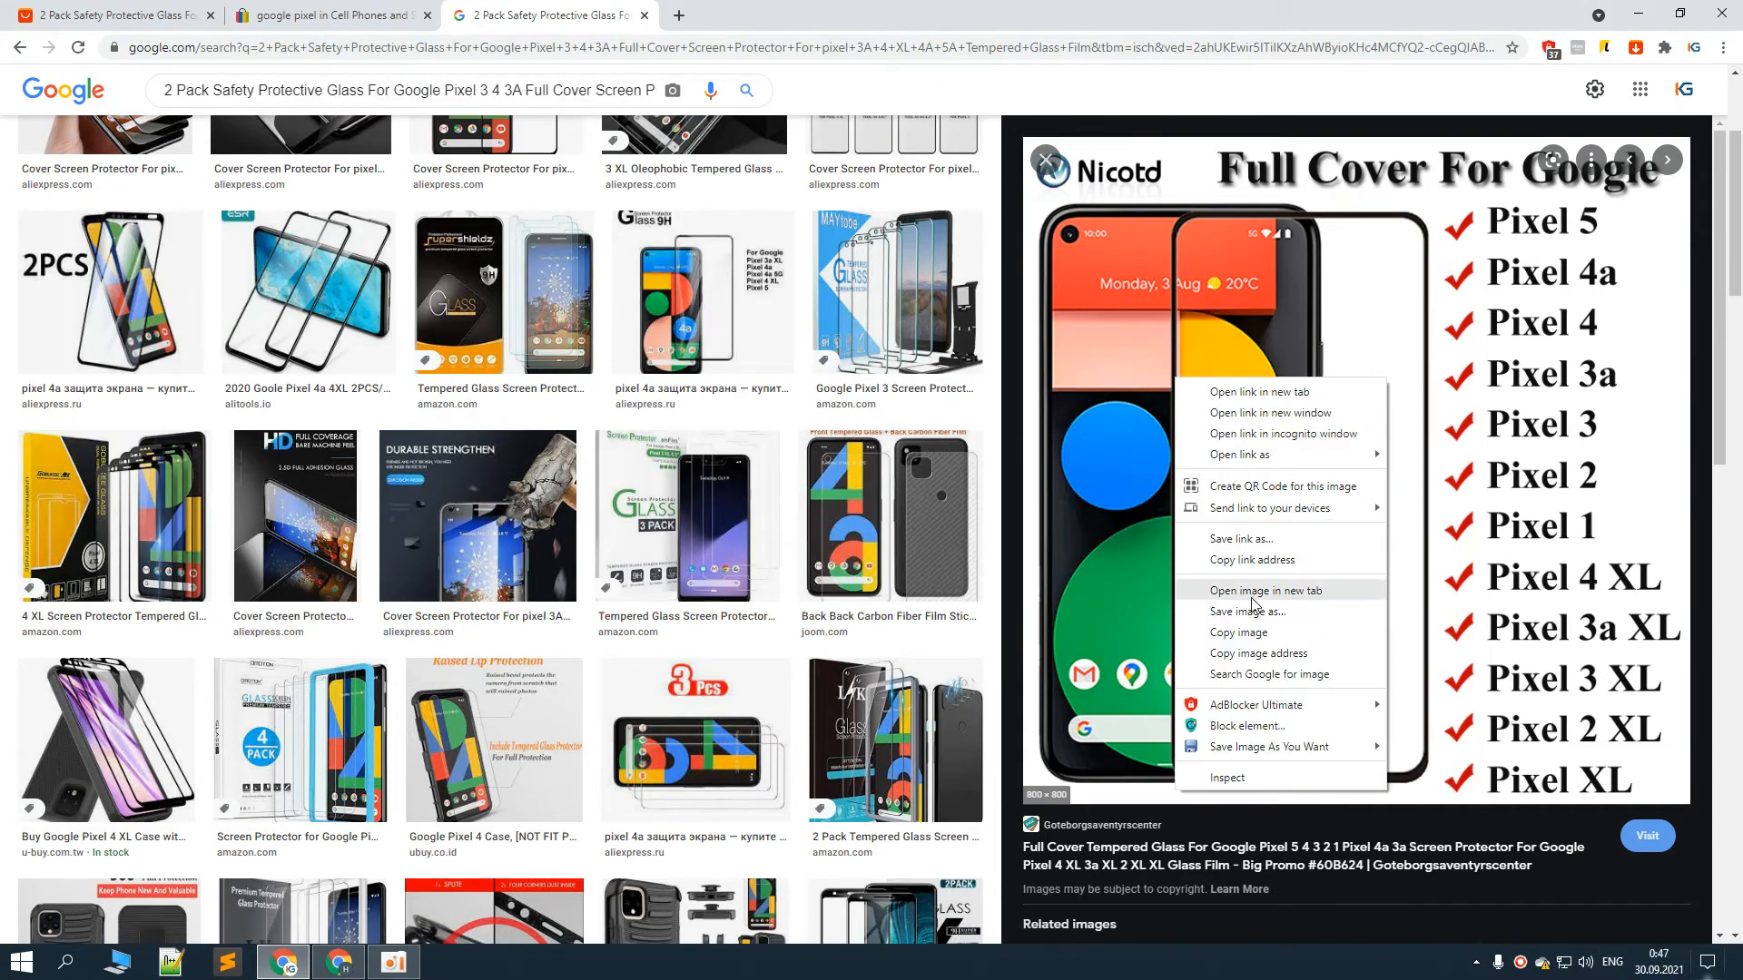
{"action": "left_click", "coordinate": [1316, 627]}
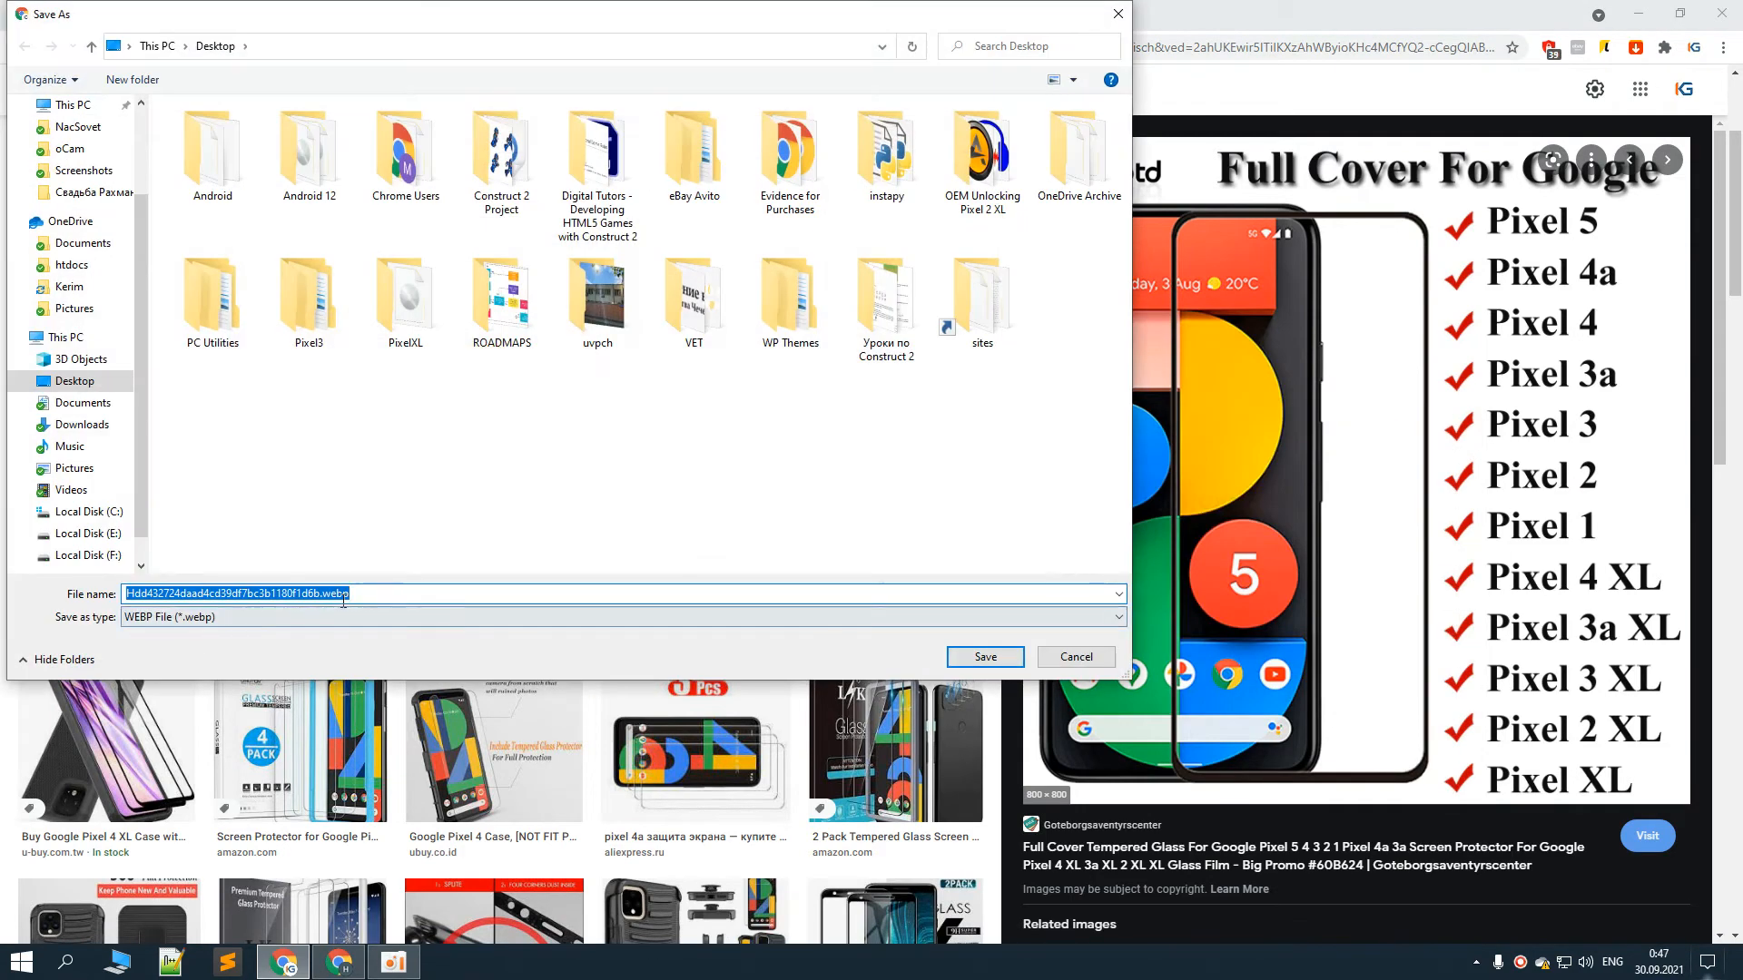
{"action": "left_click", "coordinate": [380, 594]}
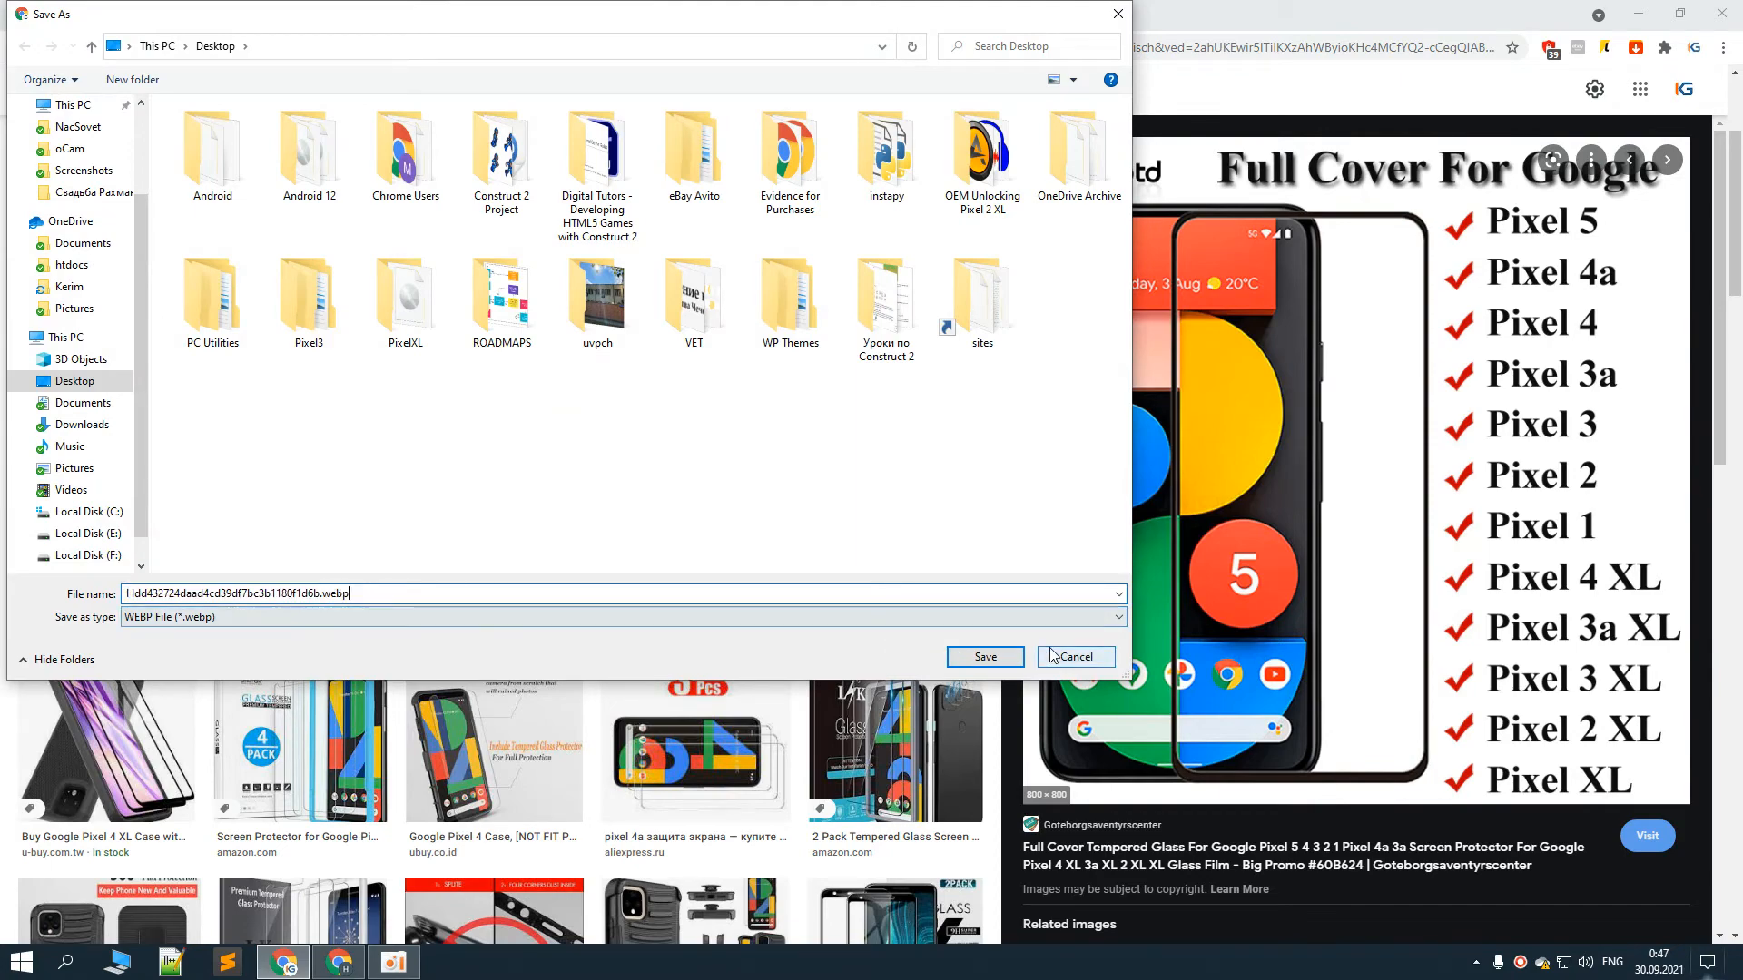
{"action": "left_click", "coordinate": [1055, 659]}
{"action": "left_click", "coordinate": [1664, 48]}
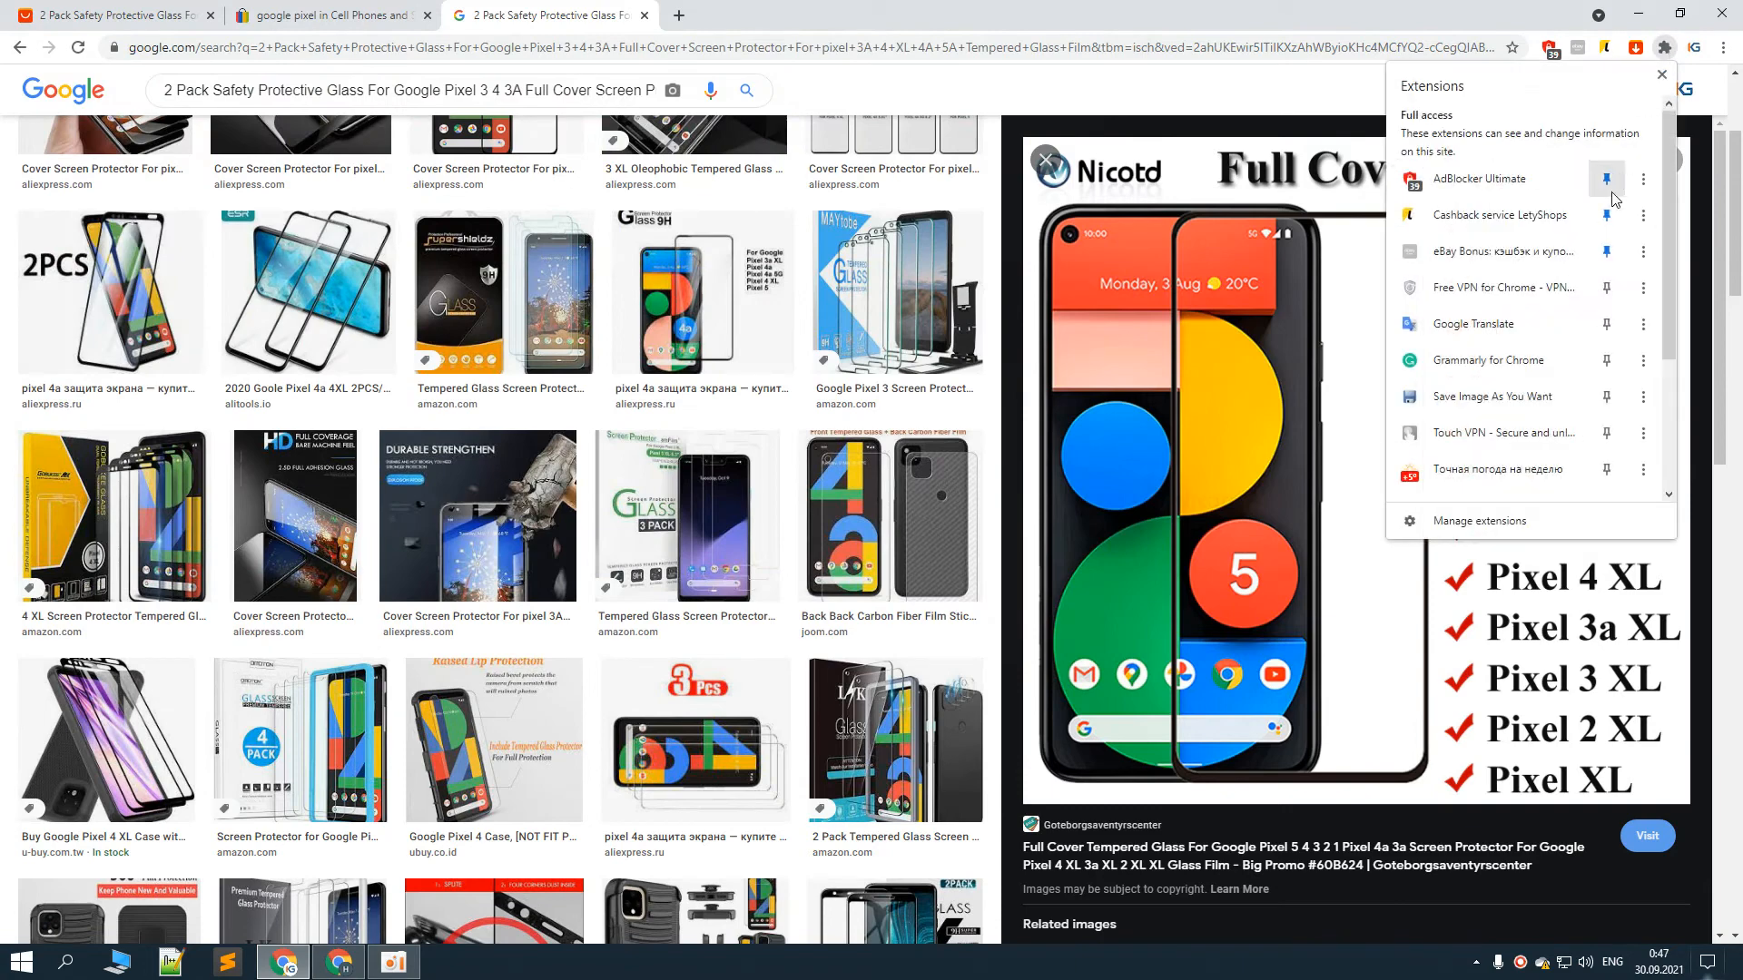
{"action": "scroll", "coordinate": [1582, 273], "scroll_direction": "down", "scroll_amount": 3}
{"action": "scroll", "coordinate": [1575, 311], "scroll_direction": "up", "scroll_amount": 3}
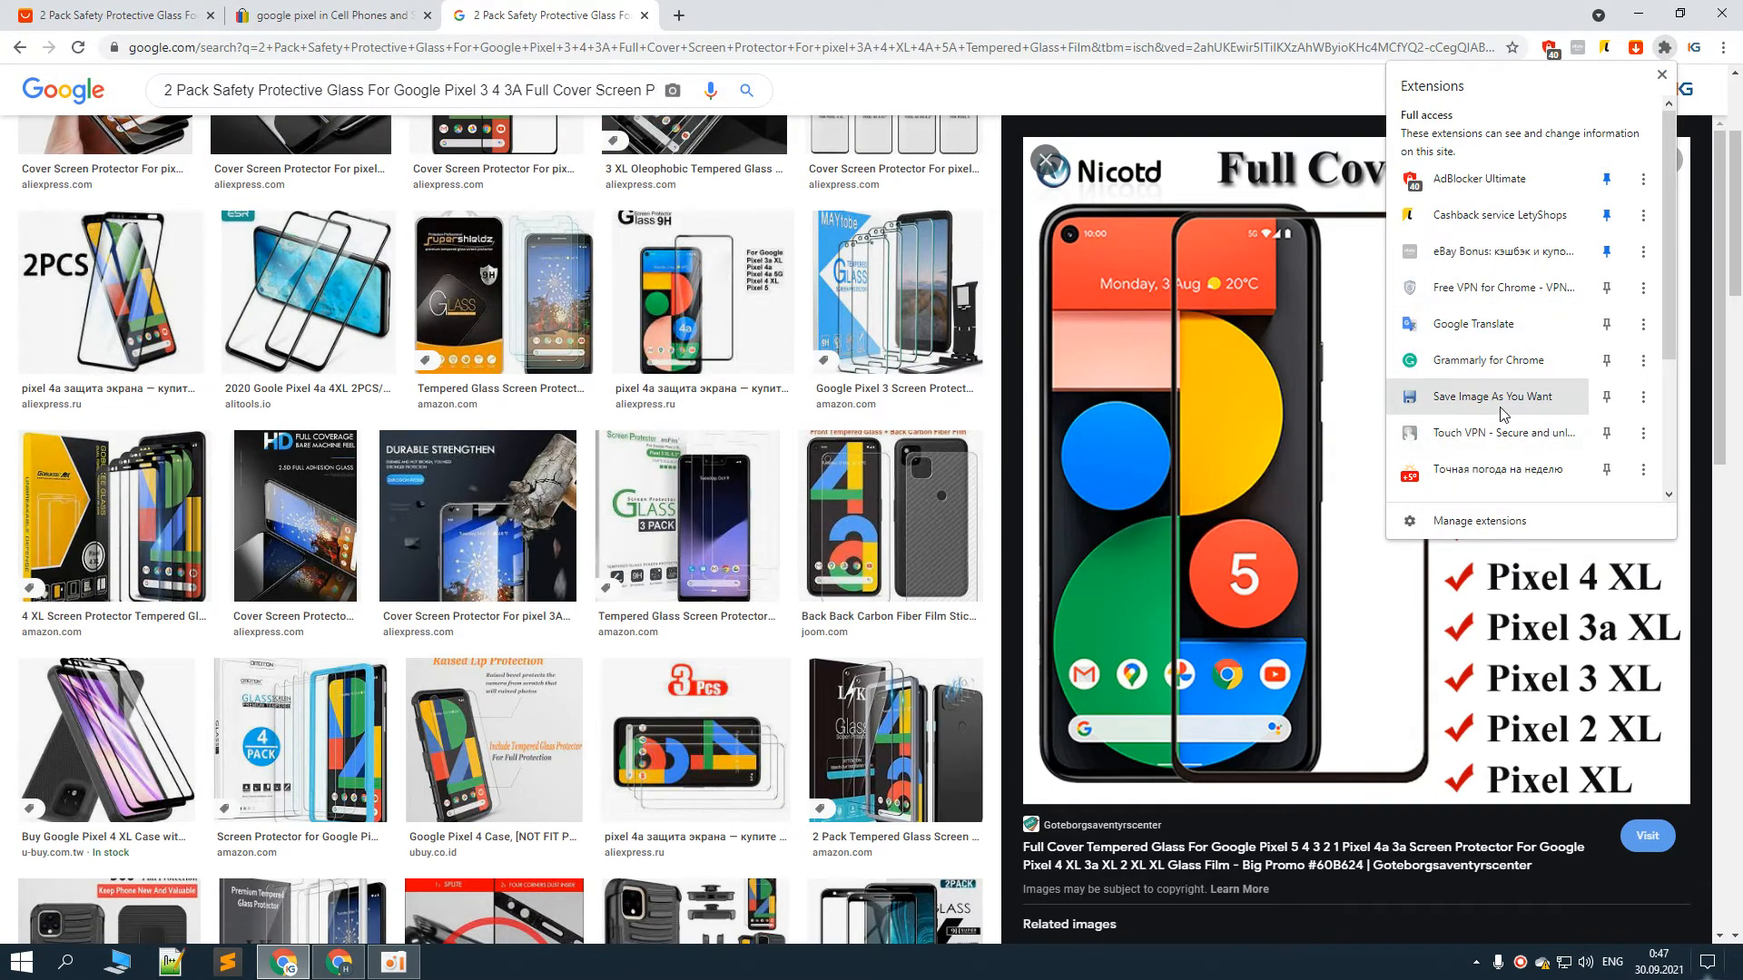
Save the "Full Cover For Google" image to the desktop as a JPEG with the Save Image As You Want extension
{"action": "right_click", "coordinate": [1352, 429]}
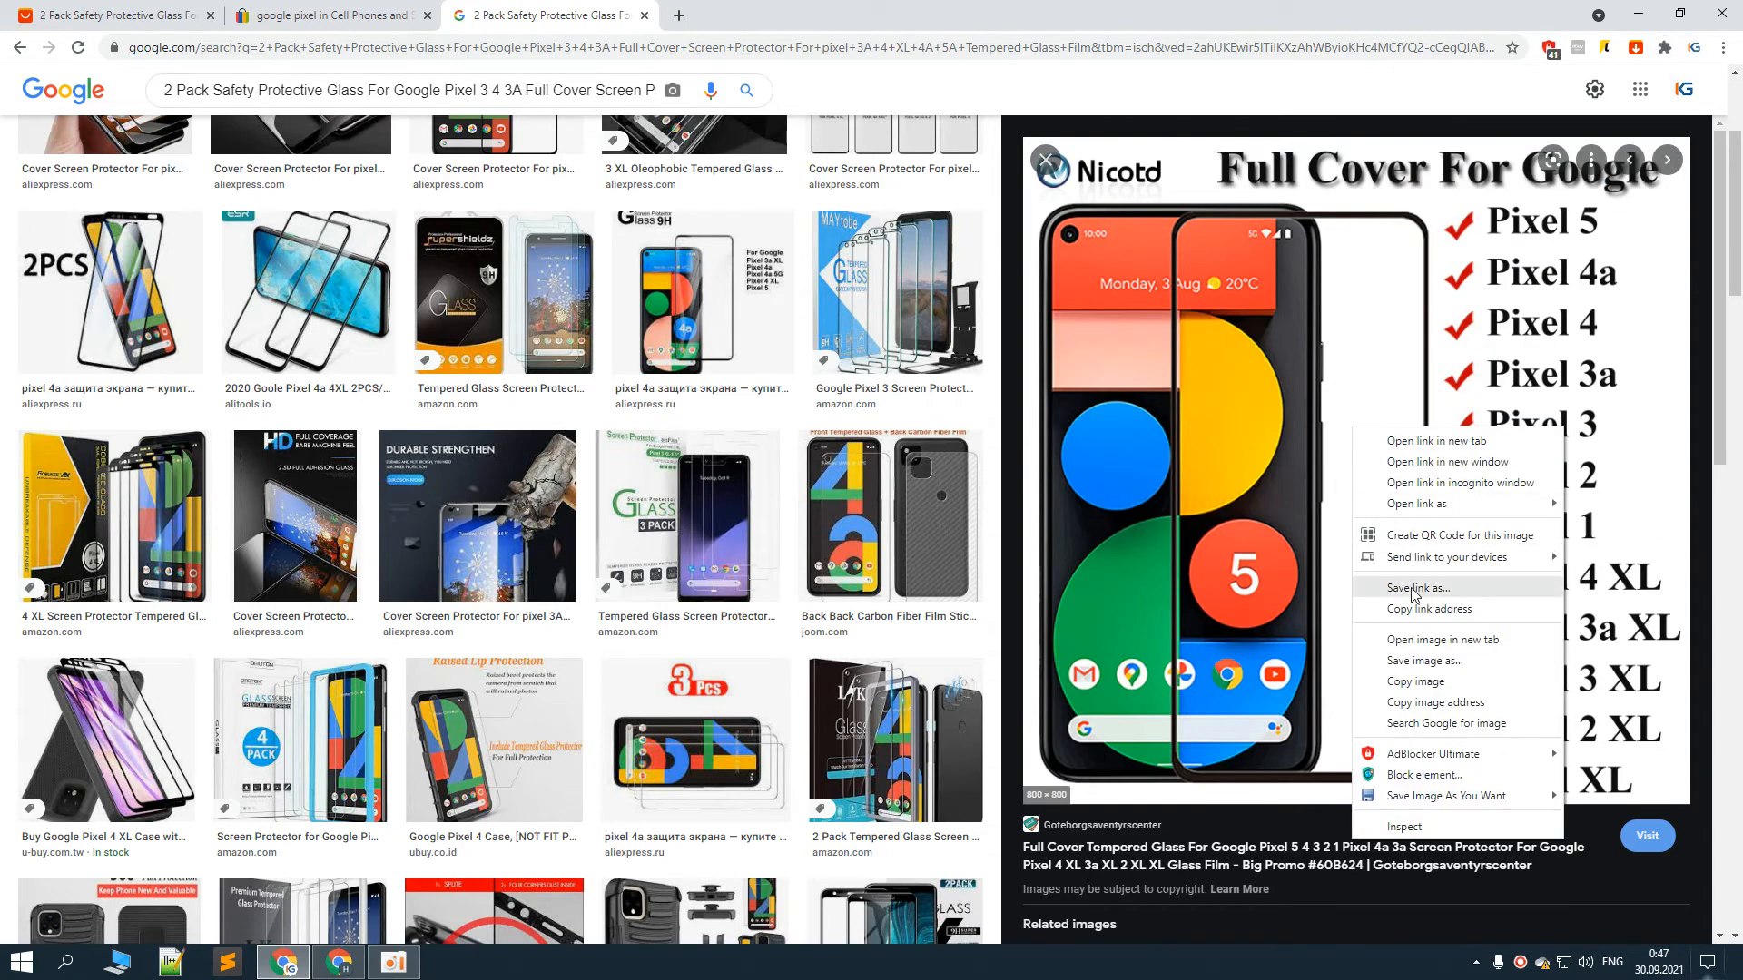
{"action": "mouse_move", "coordinate": [1450, 796]}
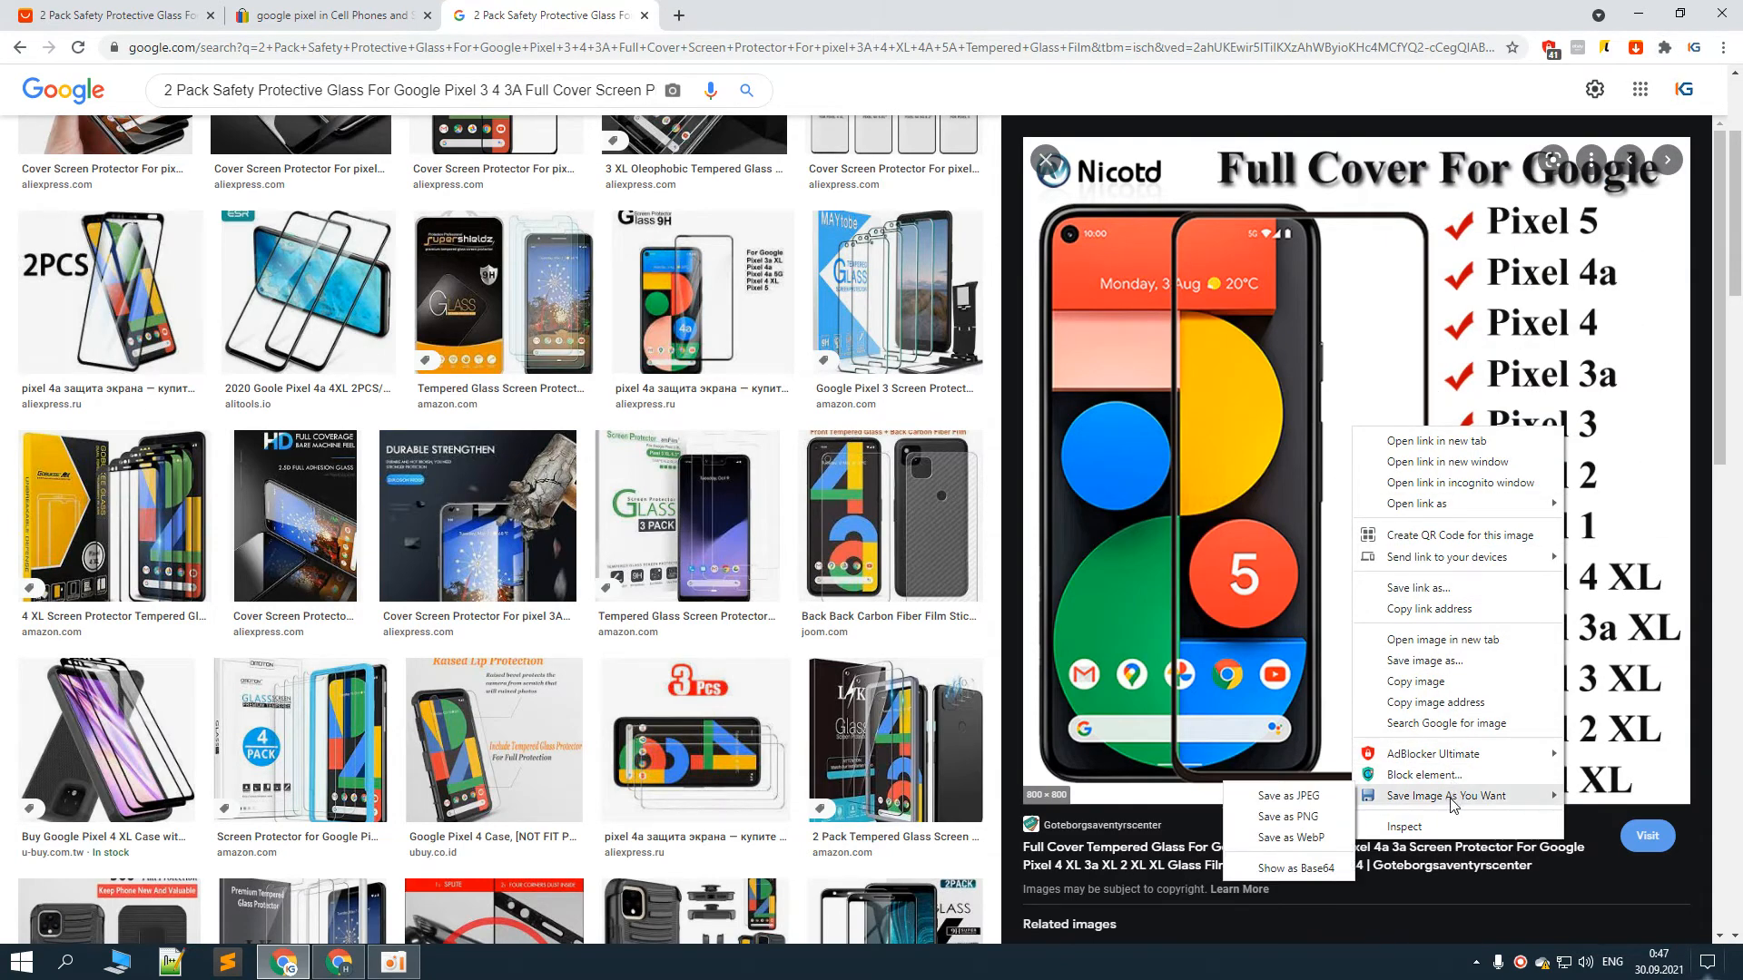
{"action": "left_click", "coordinate": [1312, 799]}
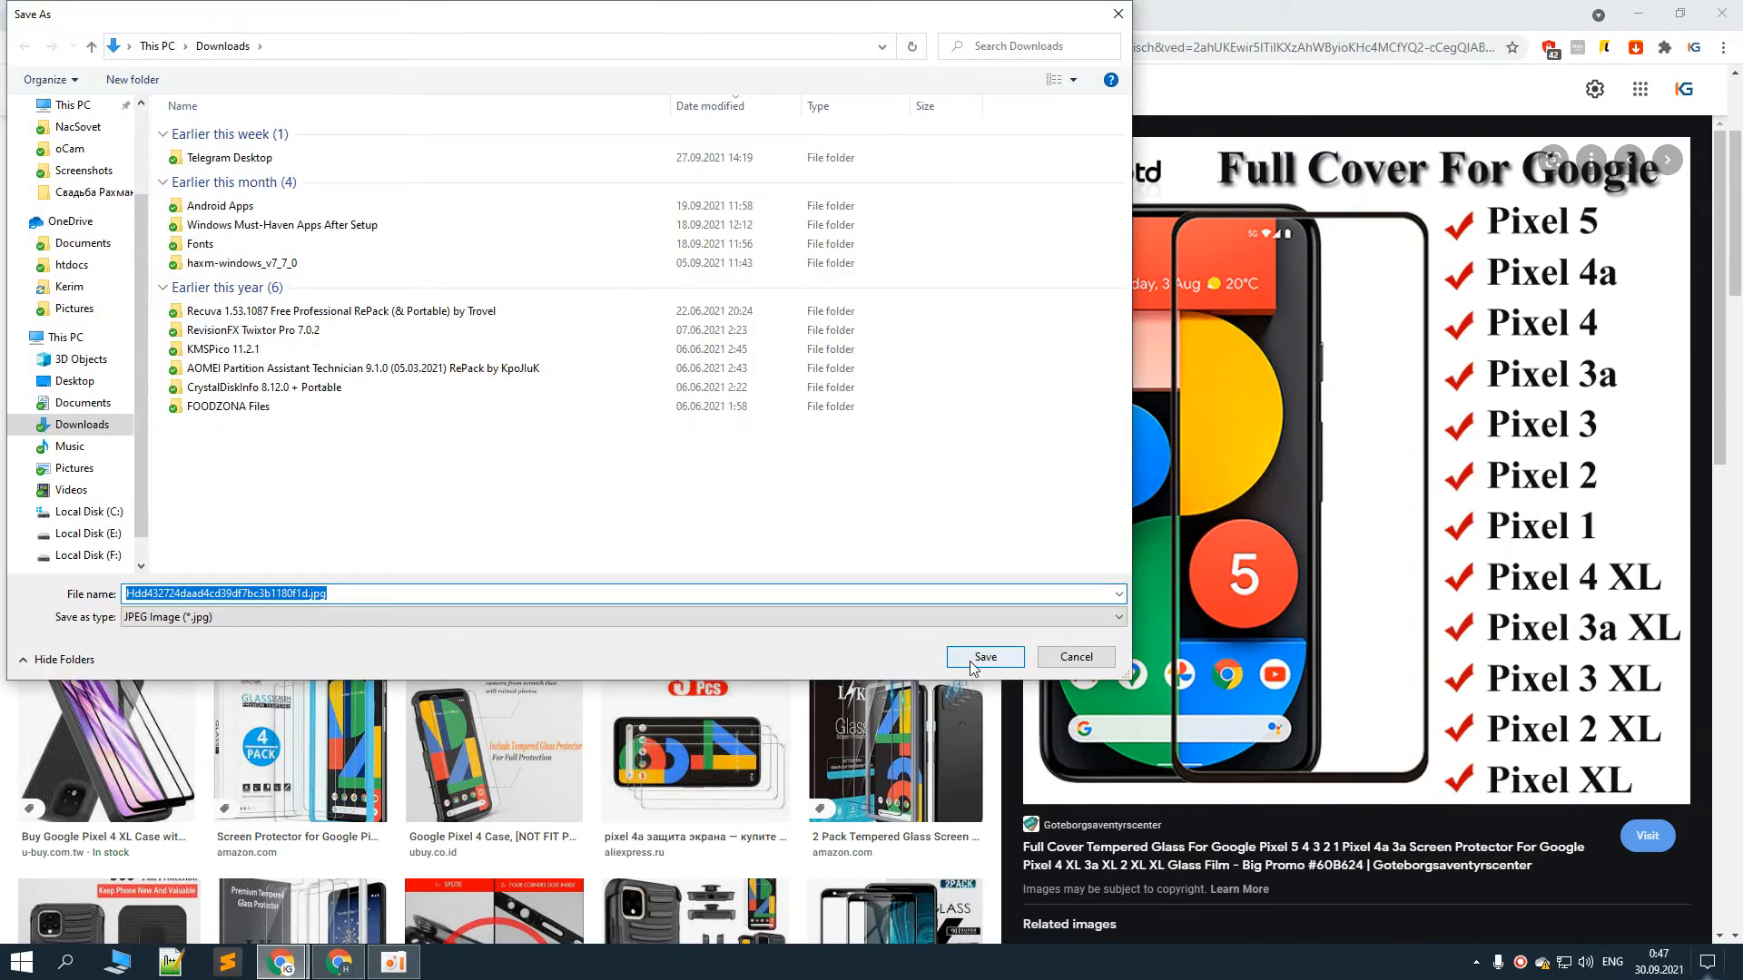
{"action": "left_click", "coordinate": [74, 380]}
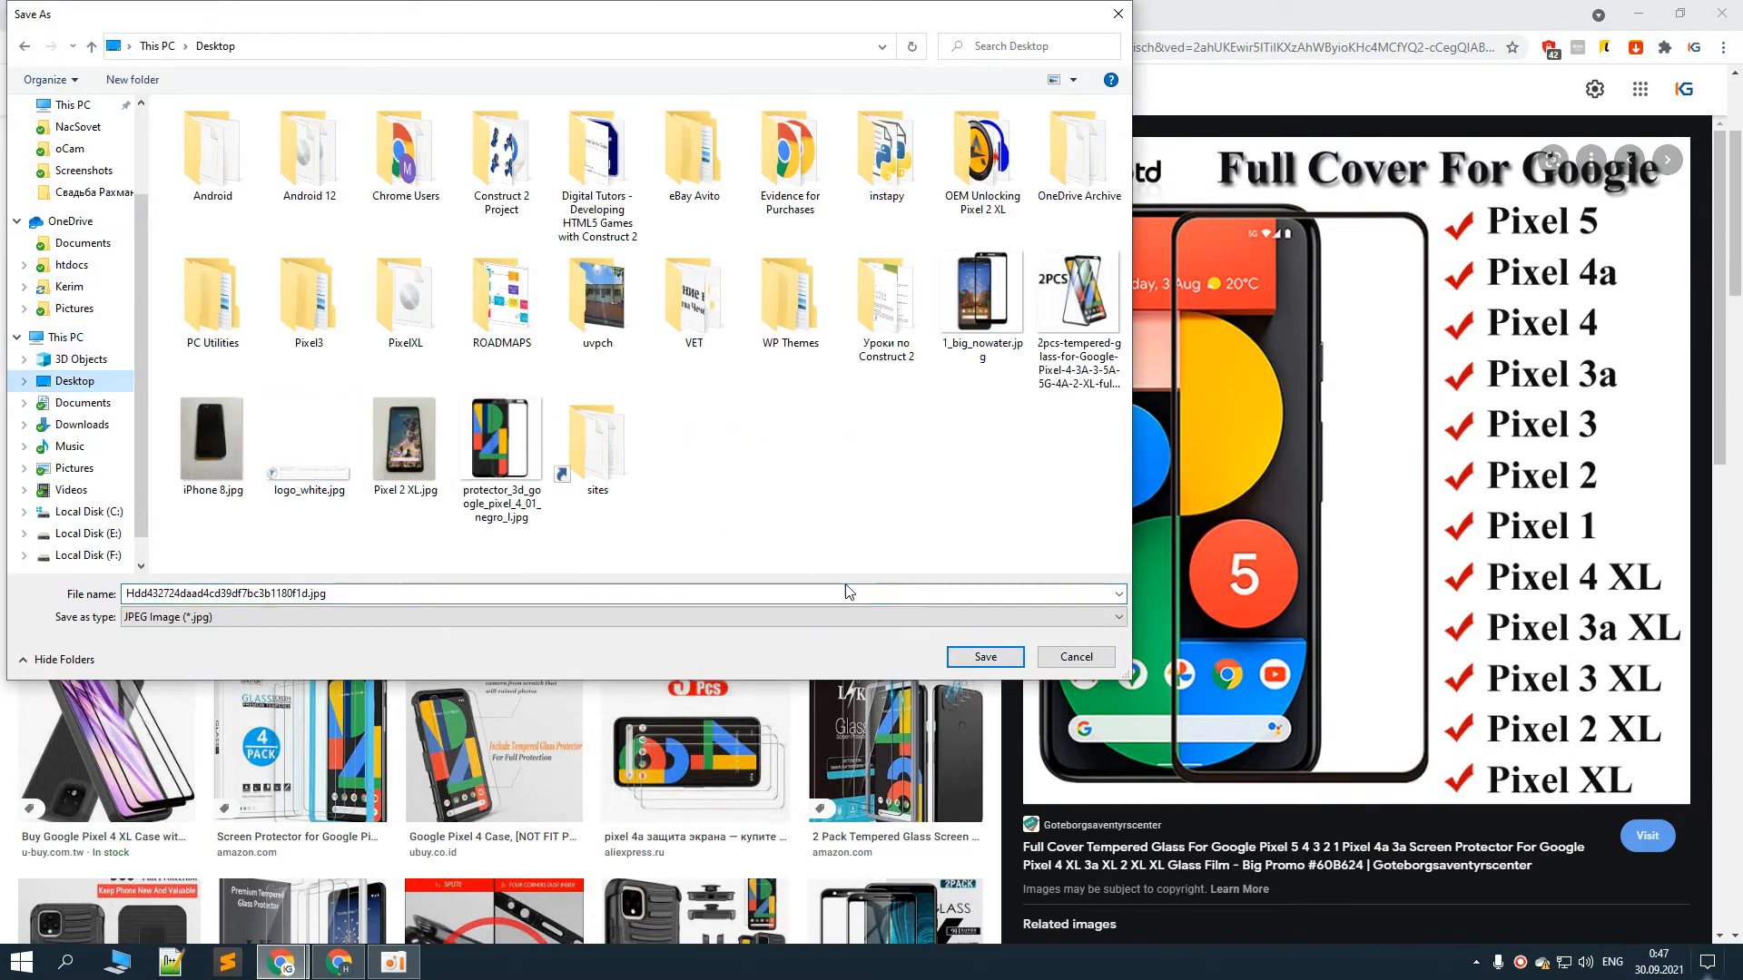
{"action": "left_click", "coordinate": [958, 657]}
Check the downloaded JPEG in the photo viewer, and place its file near the other product images on the desktop
{"action": "left_click", "coordinate": [120, 920]}
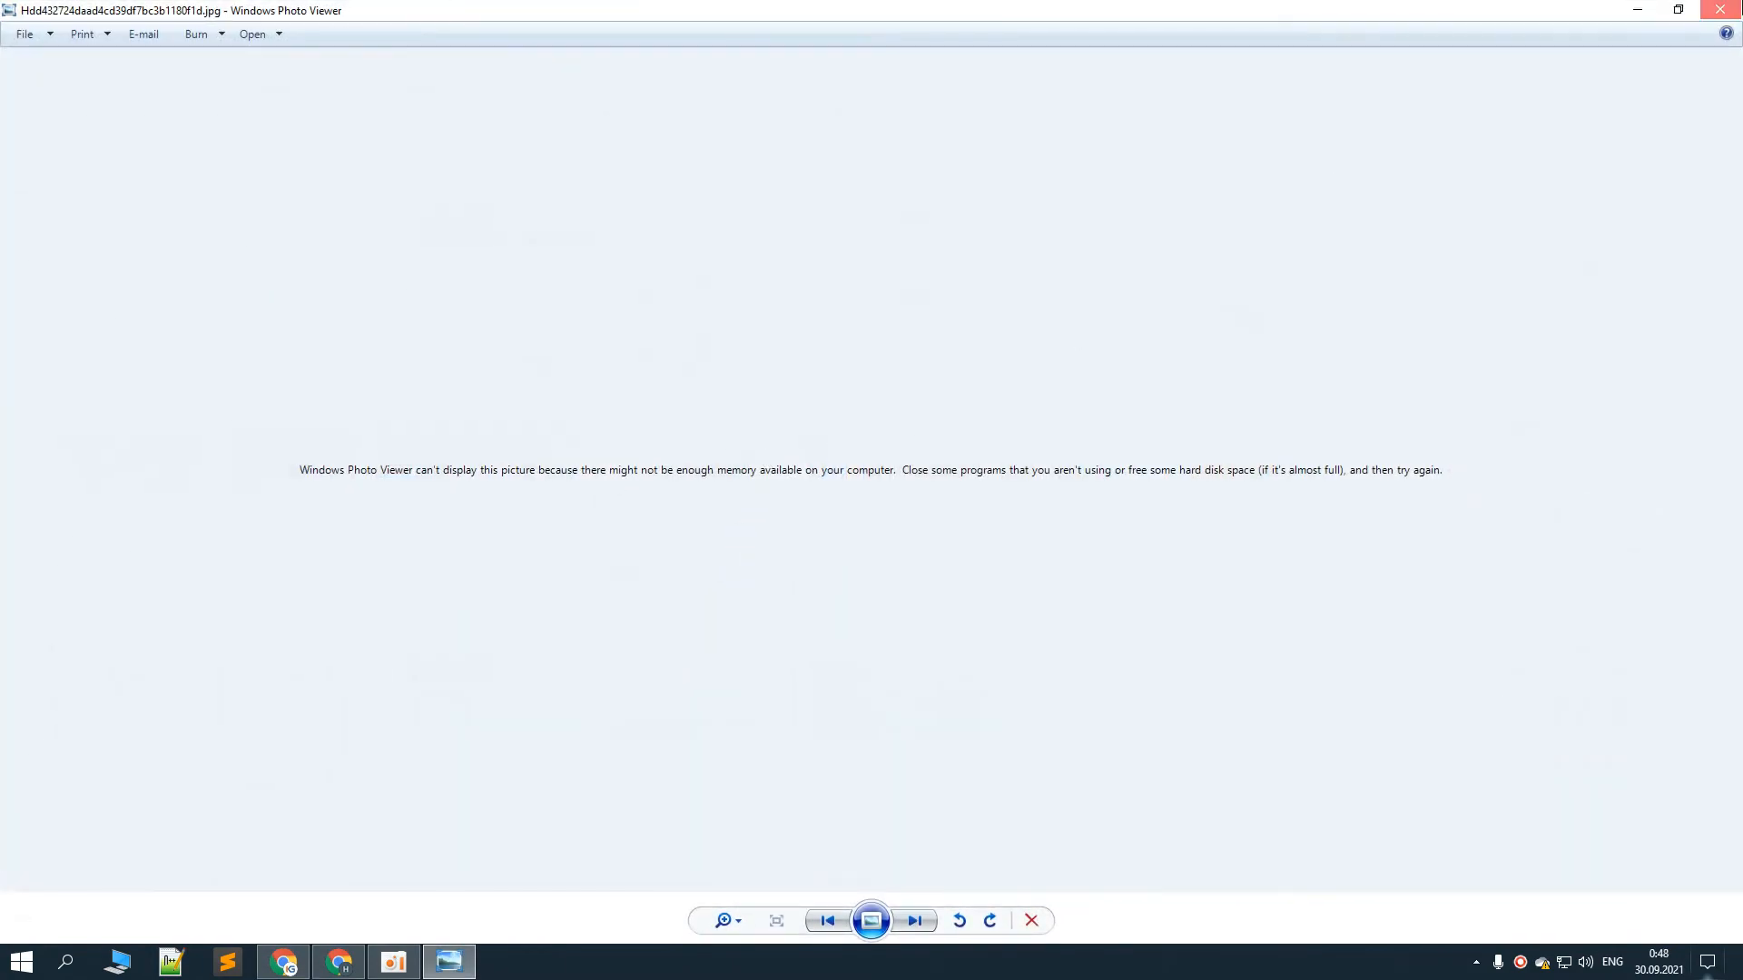
{"action": "left_click", "coordinate": [1721, 9]}
{"action": "key", "text": "super+d"}
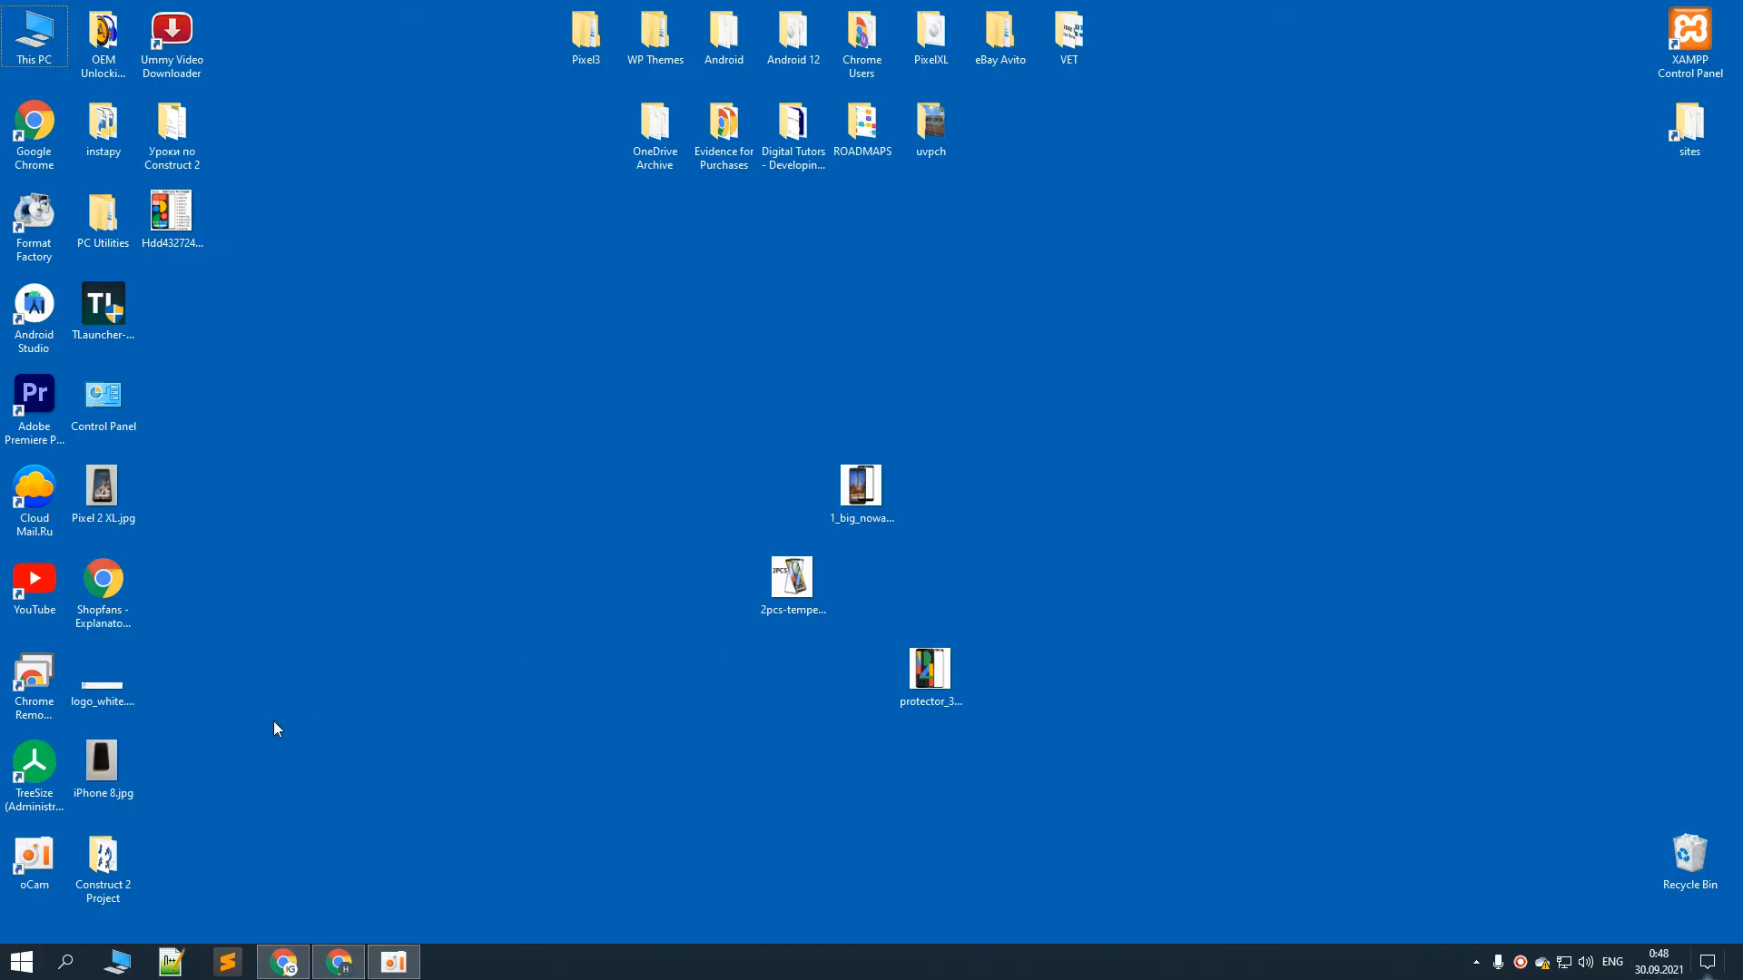
{"action": "left_click_drag", "start_coordinate": [196, 223], "coordinate": [761, 473]}
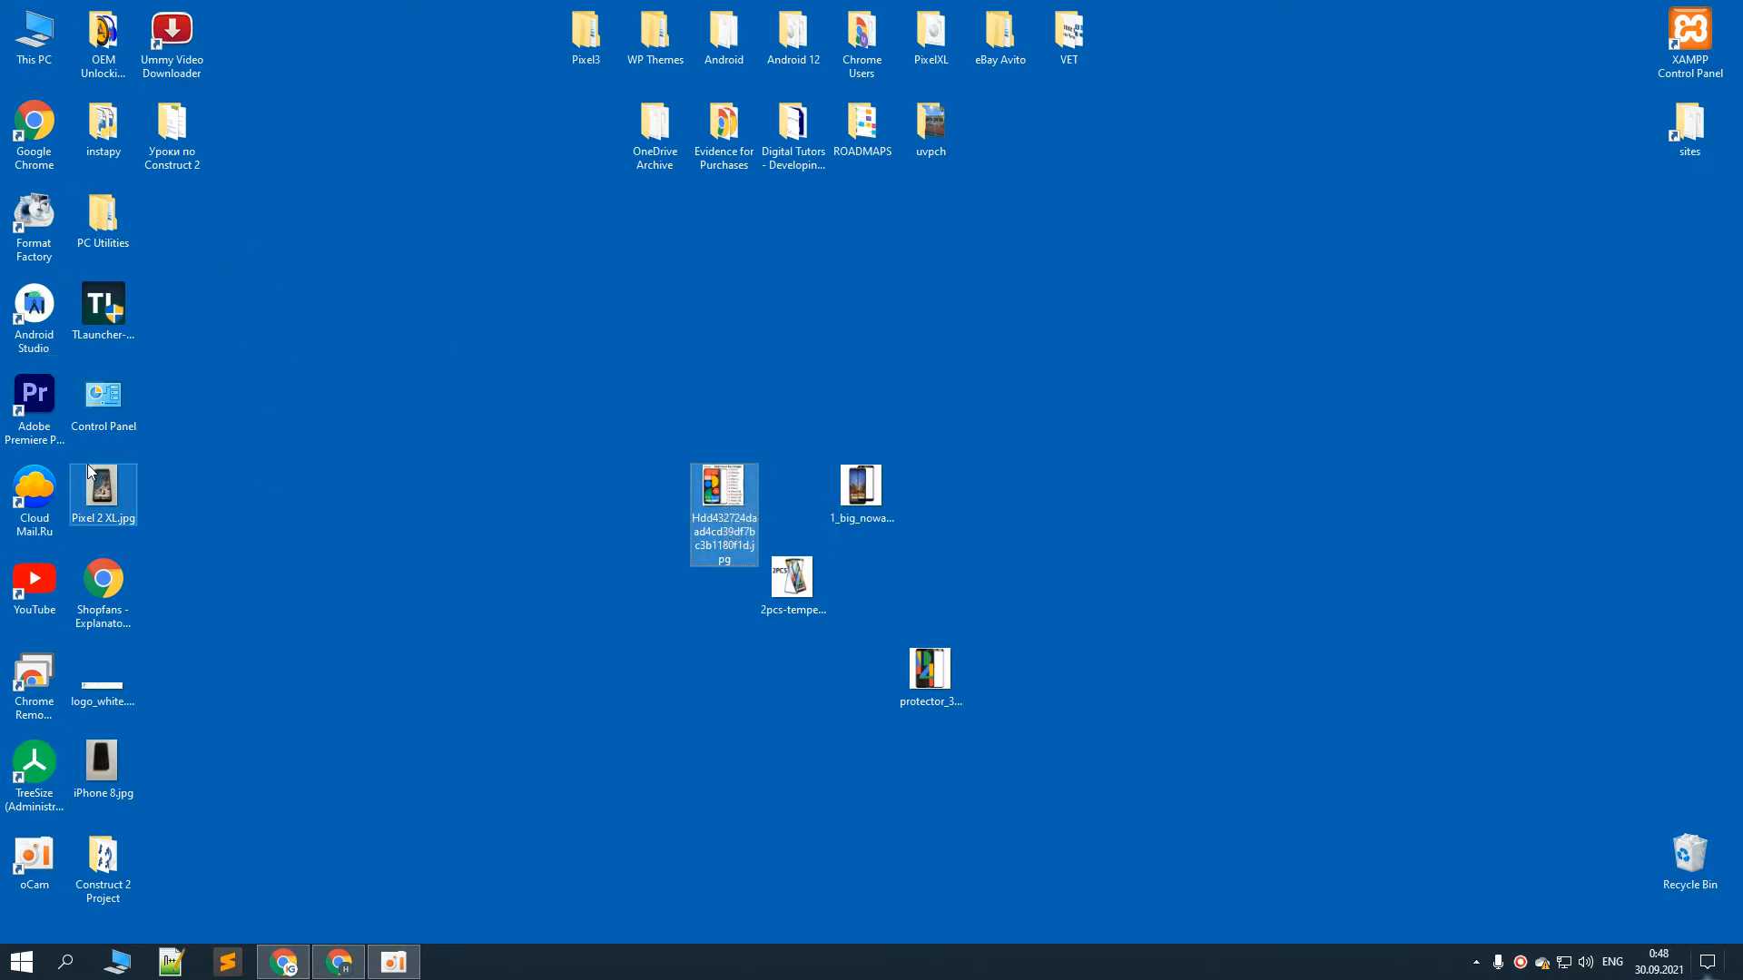
Launch Photoshop and open the downloaded "Full Cover For Google" JPEG from the desktop in it
{"action": "left_click", "coordinate": [18, 964]}
{"action": "type", "text": "pho"}
{"action": "key", "text": "Return"}
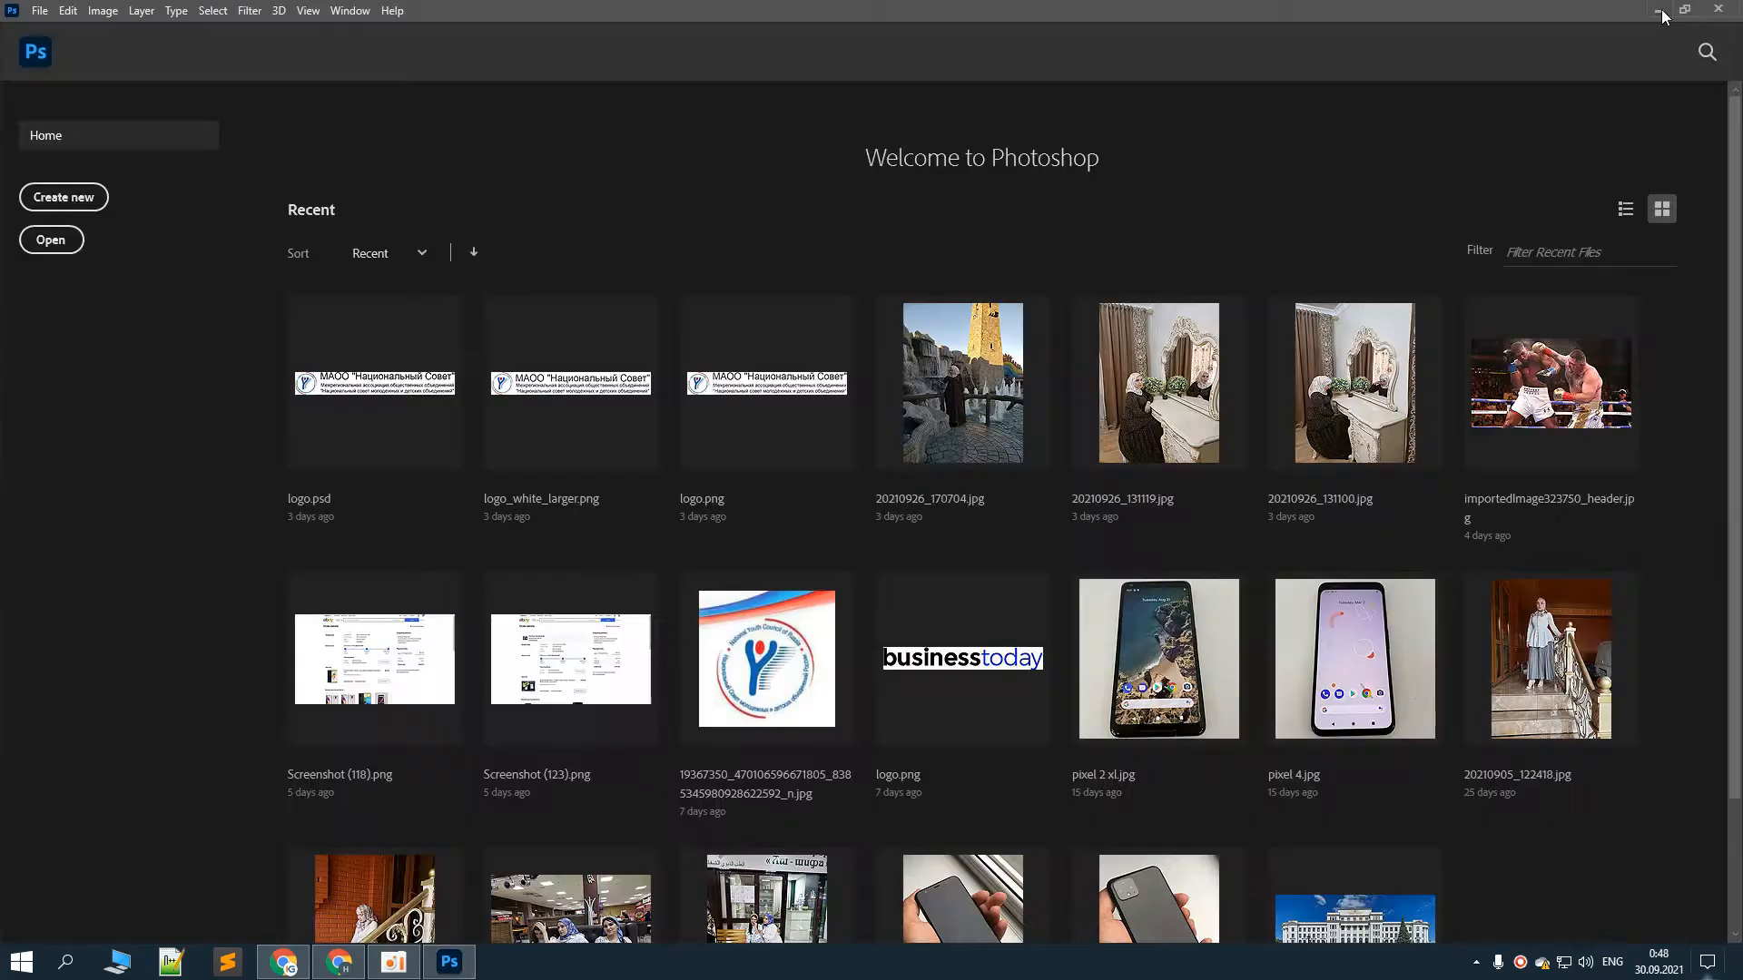
{"action": "left_click", "coordinate": [1661, 10]}
{"action": "left_click_drag", "start_coordinate": [725, 486], "coordinate": [817, 478]}
{"action": "key", "text": "alt+Tab"}
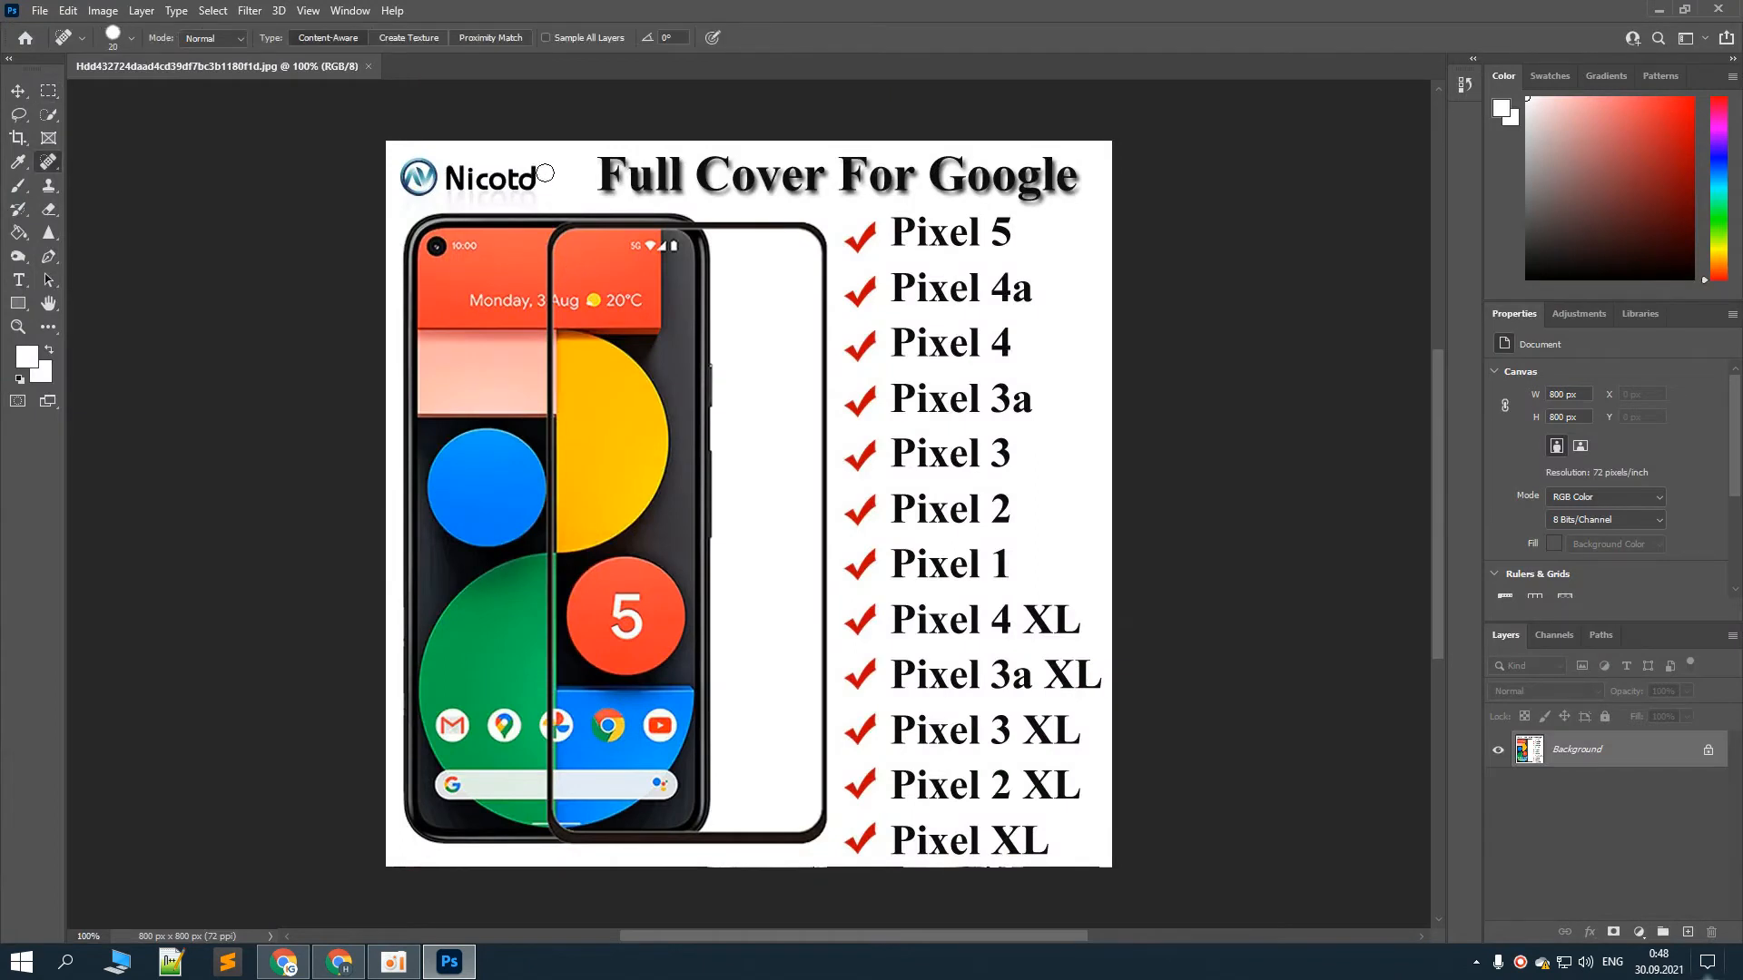
Erase the Nicotd logo with the content-aware healing brush, and save the image as a JPEG at High quality 8
{"action": "mouse_move", "coordinate": [538, 175]}
{"action": "left_mouse_down"}
{"action": "mouse_move", "coordinate": [410, 178]}
{"action": "mouse_move", "coordinate": [518, 164]}
{"action": "mouse_move", "coordinate": [425, 172]}
{"action": "left_mouse_up"}
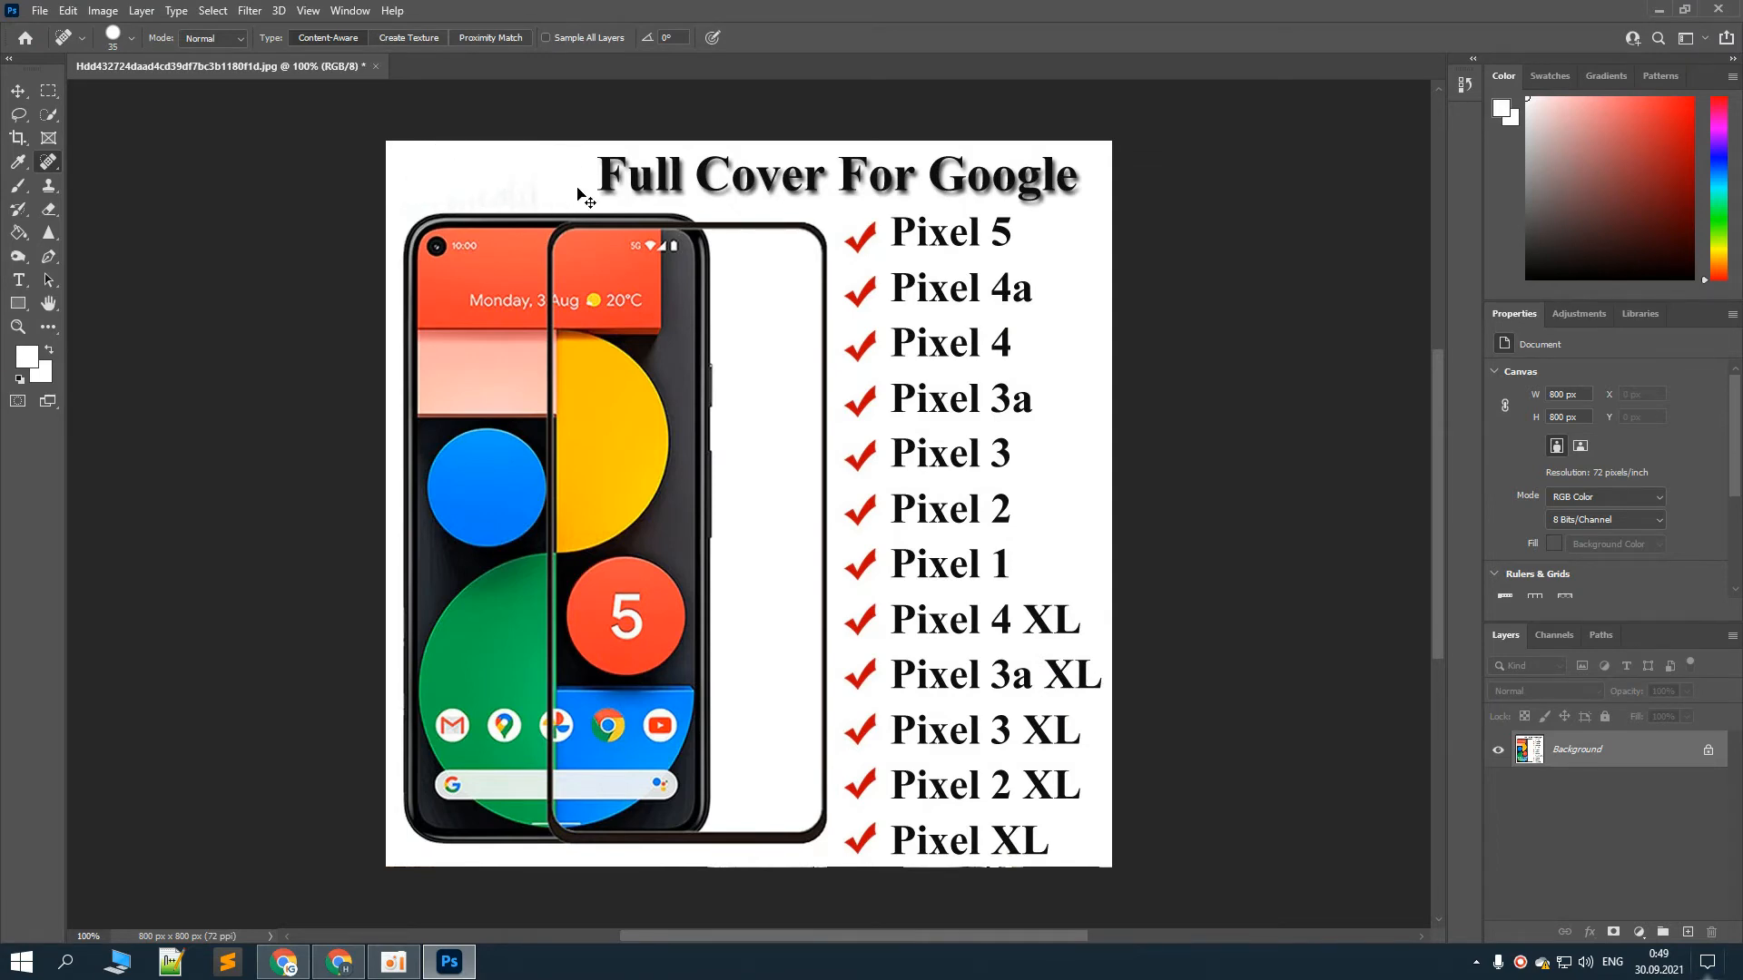
{"action": "key", "text": "ctrl+s"}
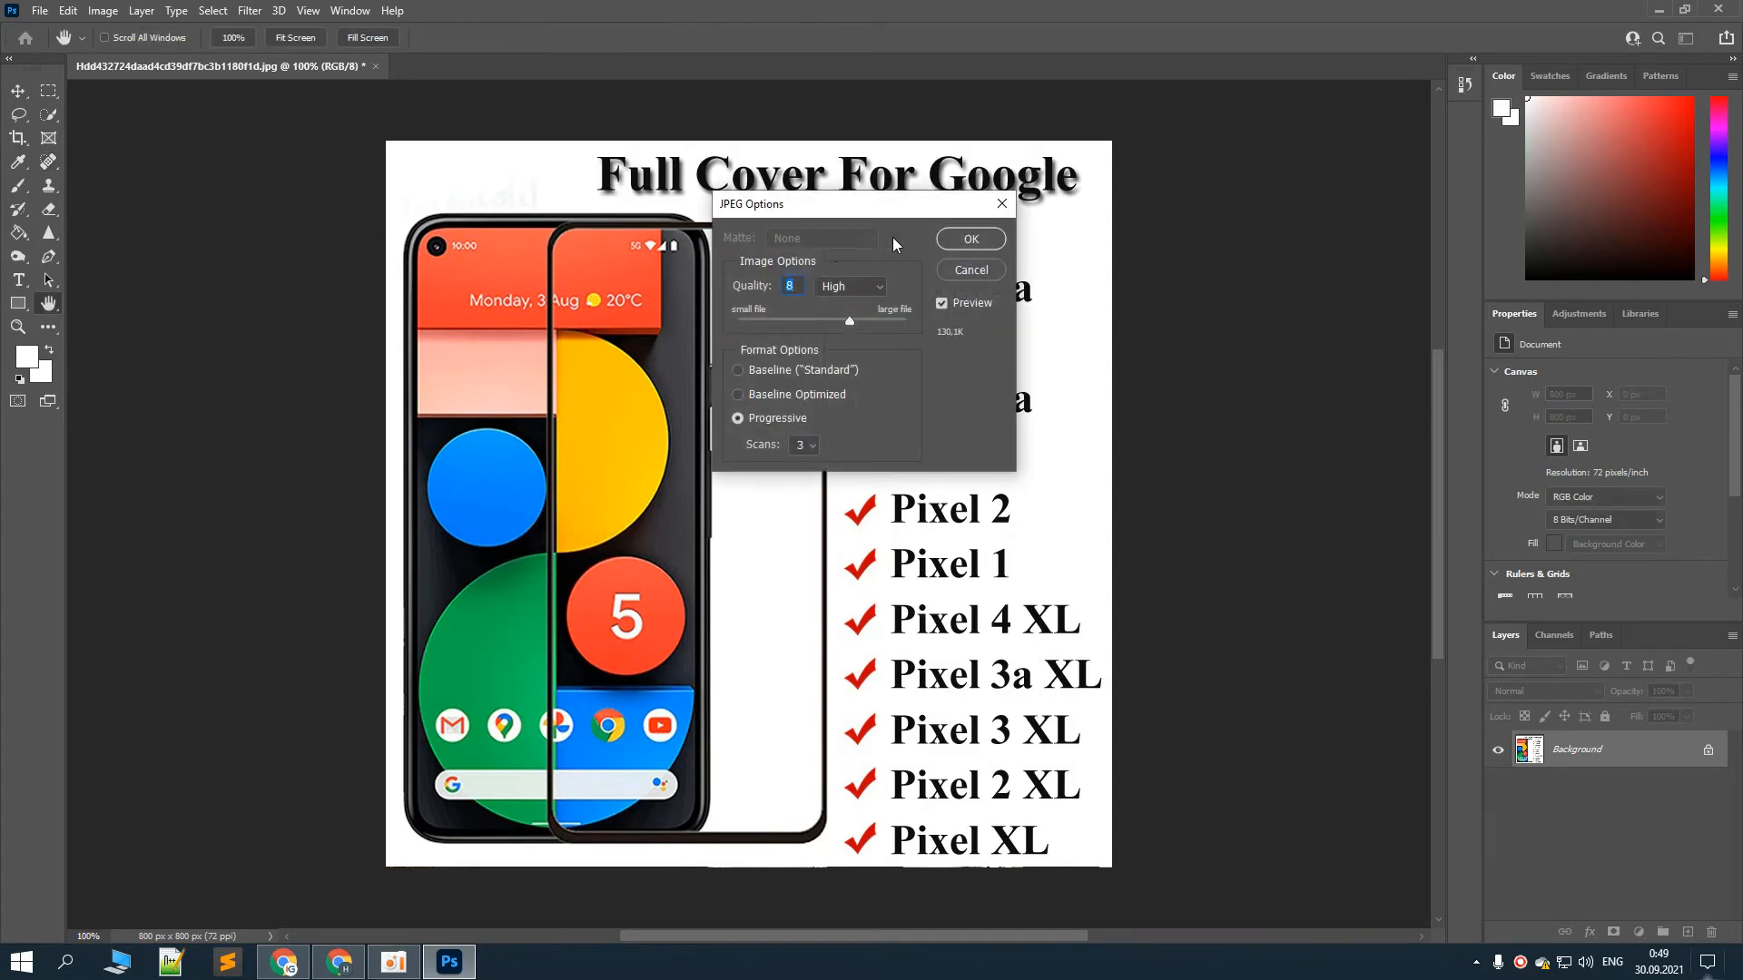
{"action": "left_click", "coordinate": [944, 238]}
Close the edited image and Photoshop, and move the image file beside the other product images on the desktop
{"action": "key", "text": "ctrl+w"}
{"action": "left_click", "coordinate": [1734, 2]}
{"action": "left_click_drag", "start_coordinate": [171, 211], "coordinate": [962, 590]}
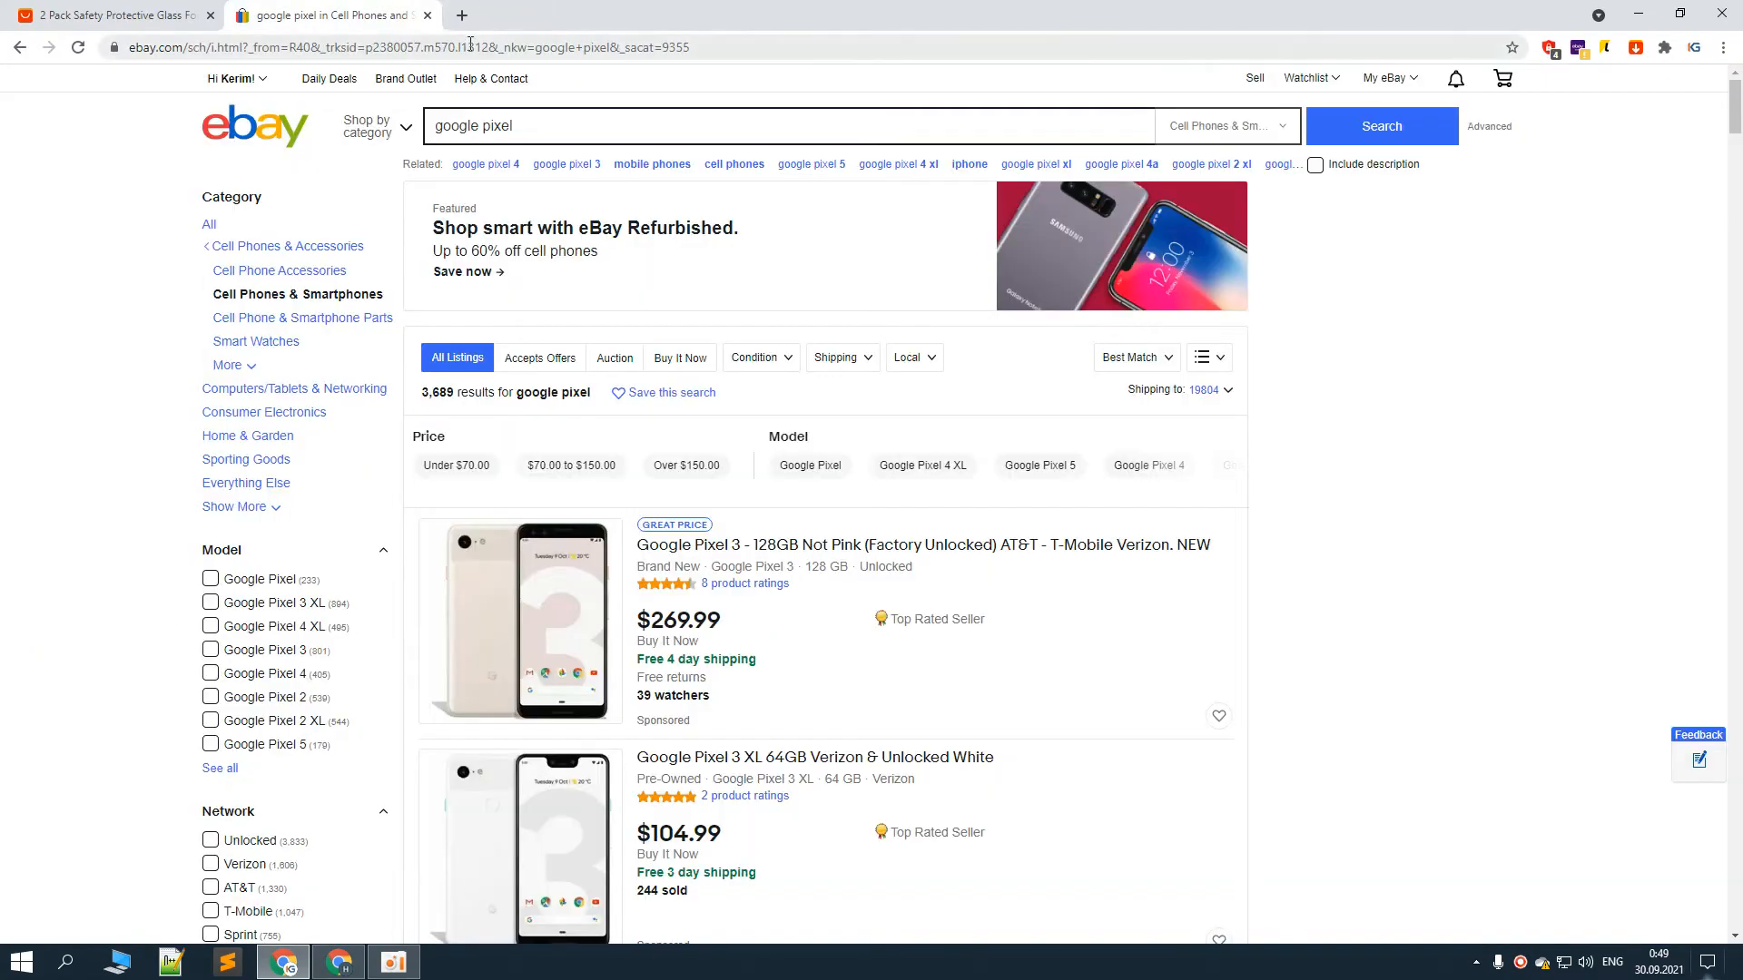
Return to the eBay variations page, keep default photos for the variations, and upload the four Pixel screen protector images from the desktop
{"action": "key", "text": "alt+Tab"}
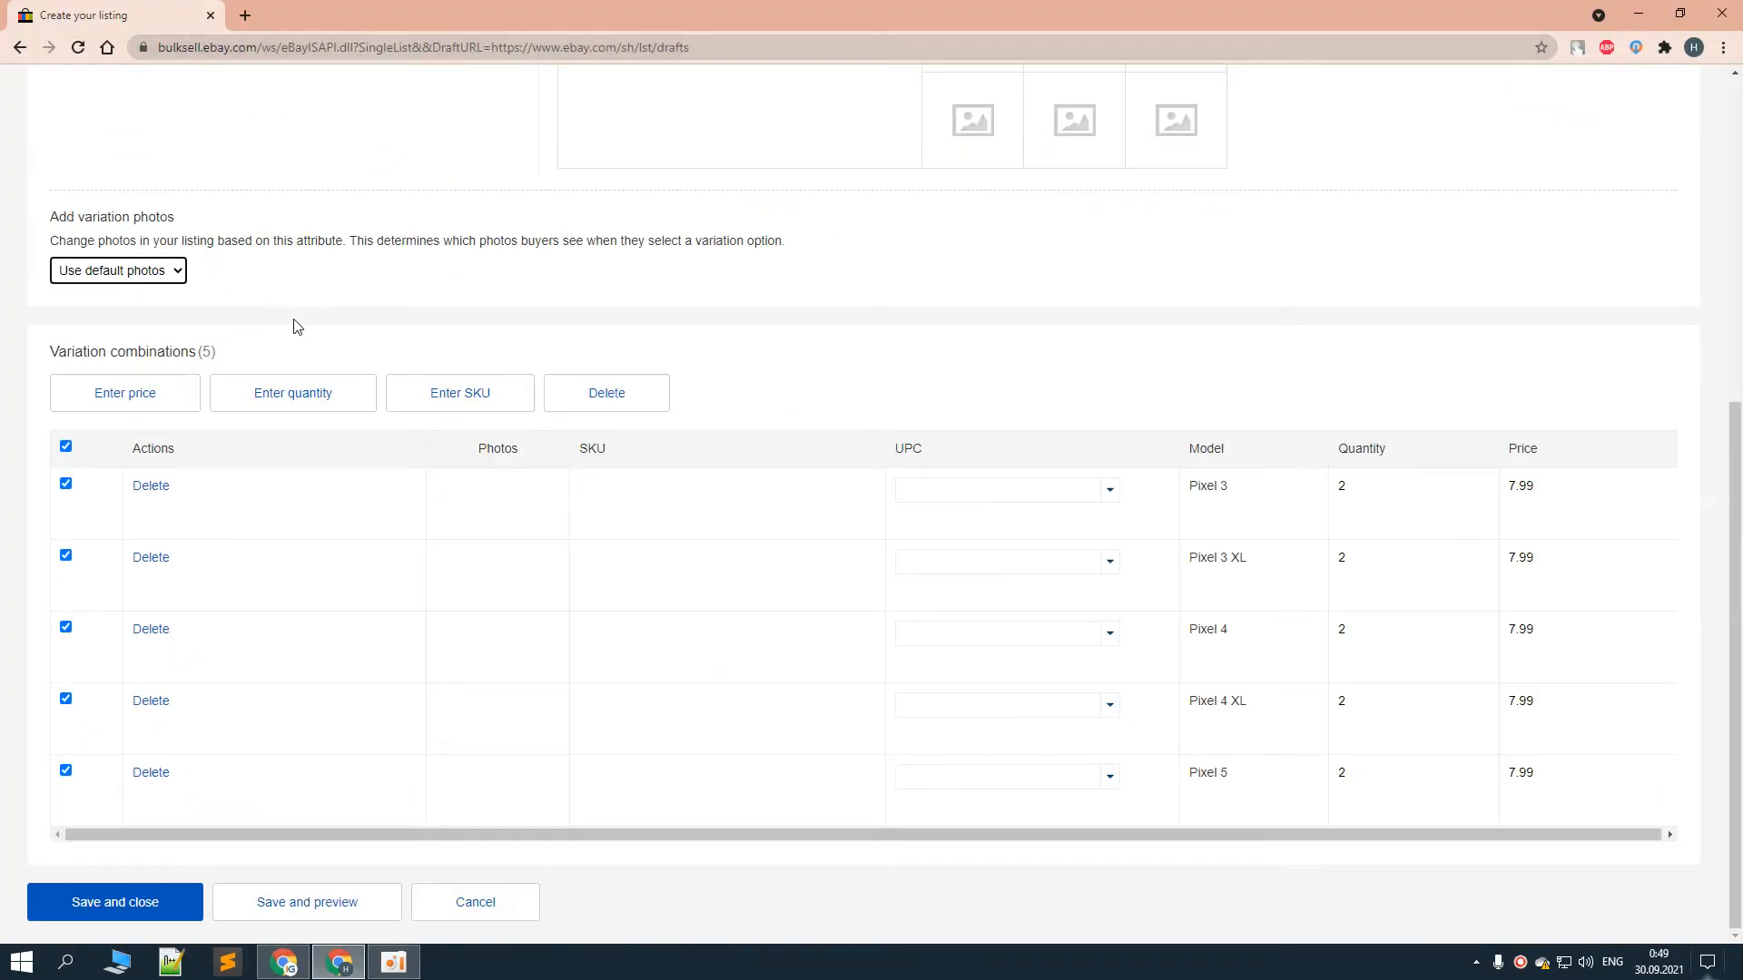
{"action": "left_click", "coordinate": [119, 275]}
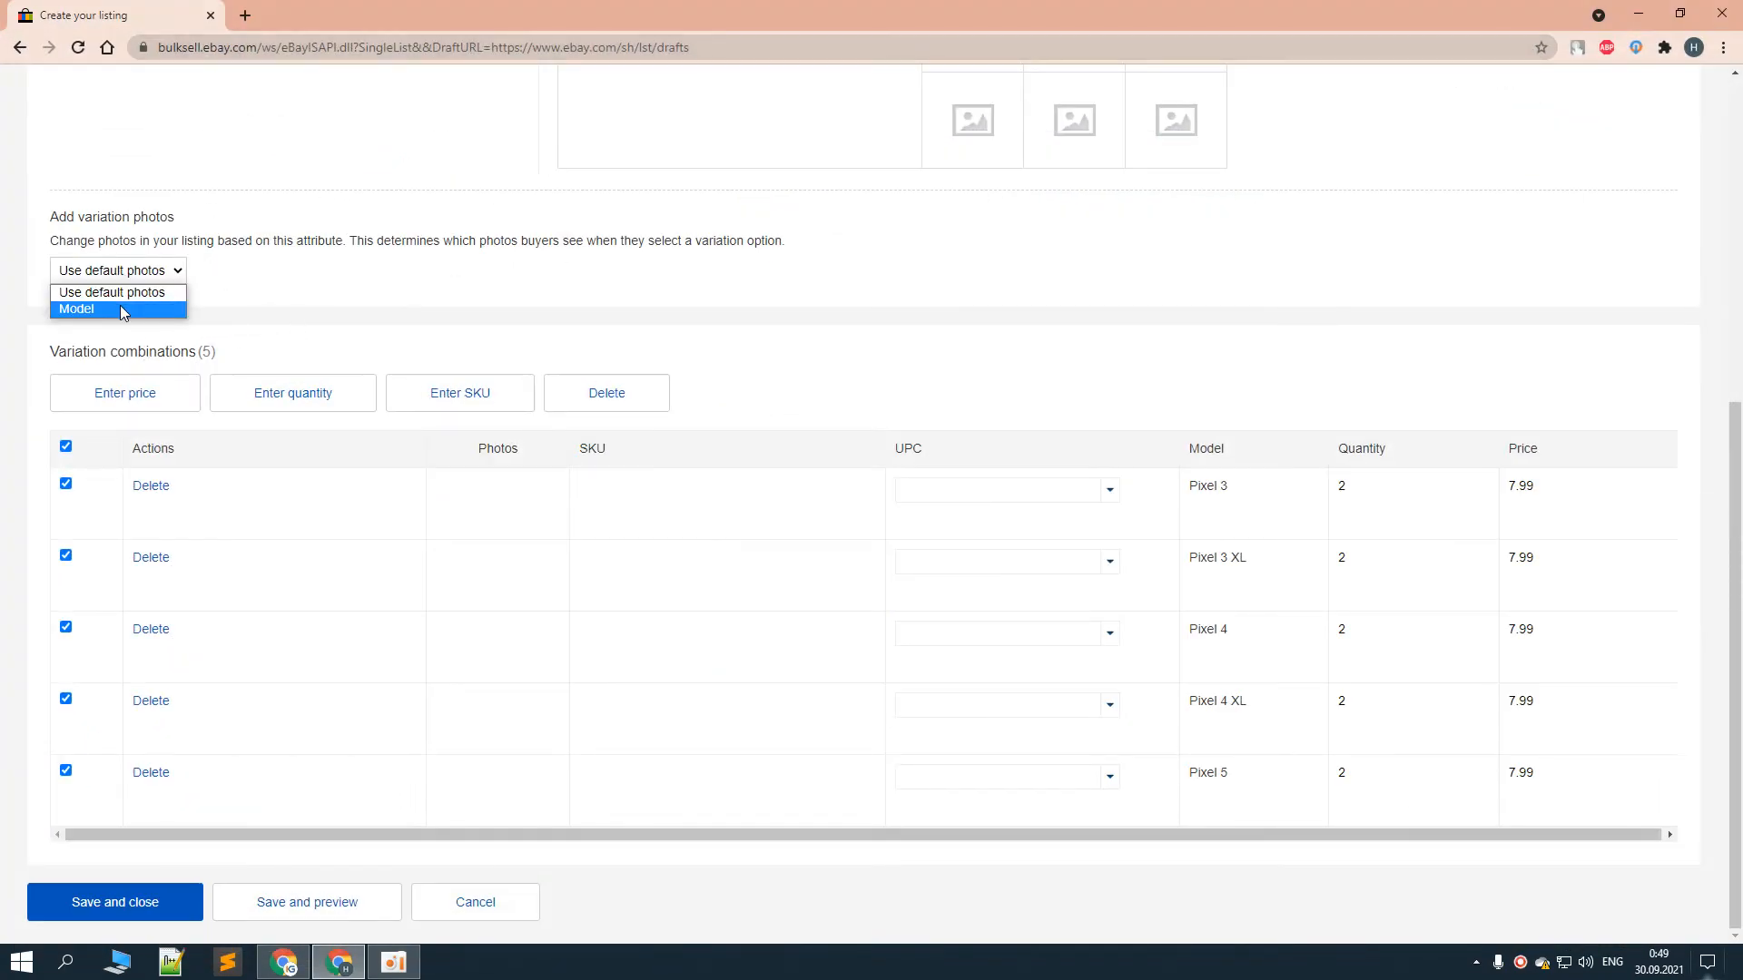
{"action": "left_click", "coordinate": [136, 294]}
{"action": "scroll", "coordinate": [760, 461], "scroll_direction": "up", "scroll_amount": 6}
{"action": "left_click", "coordinate": [762, 473]}
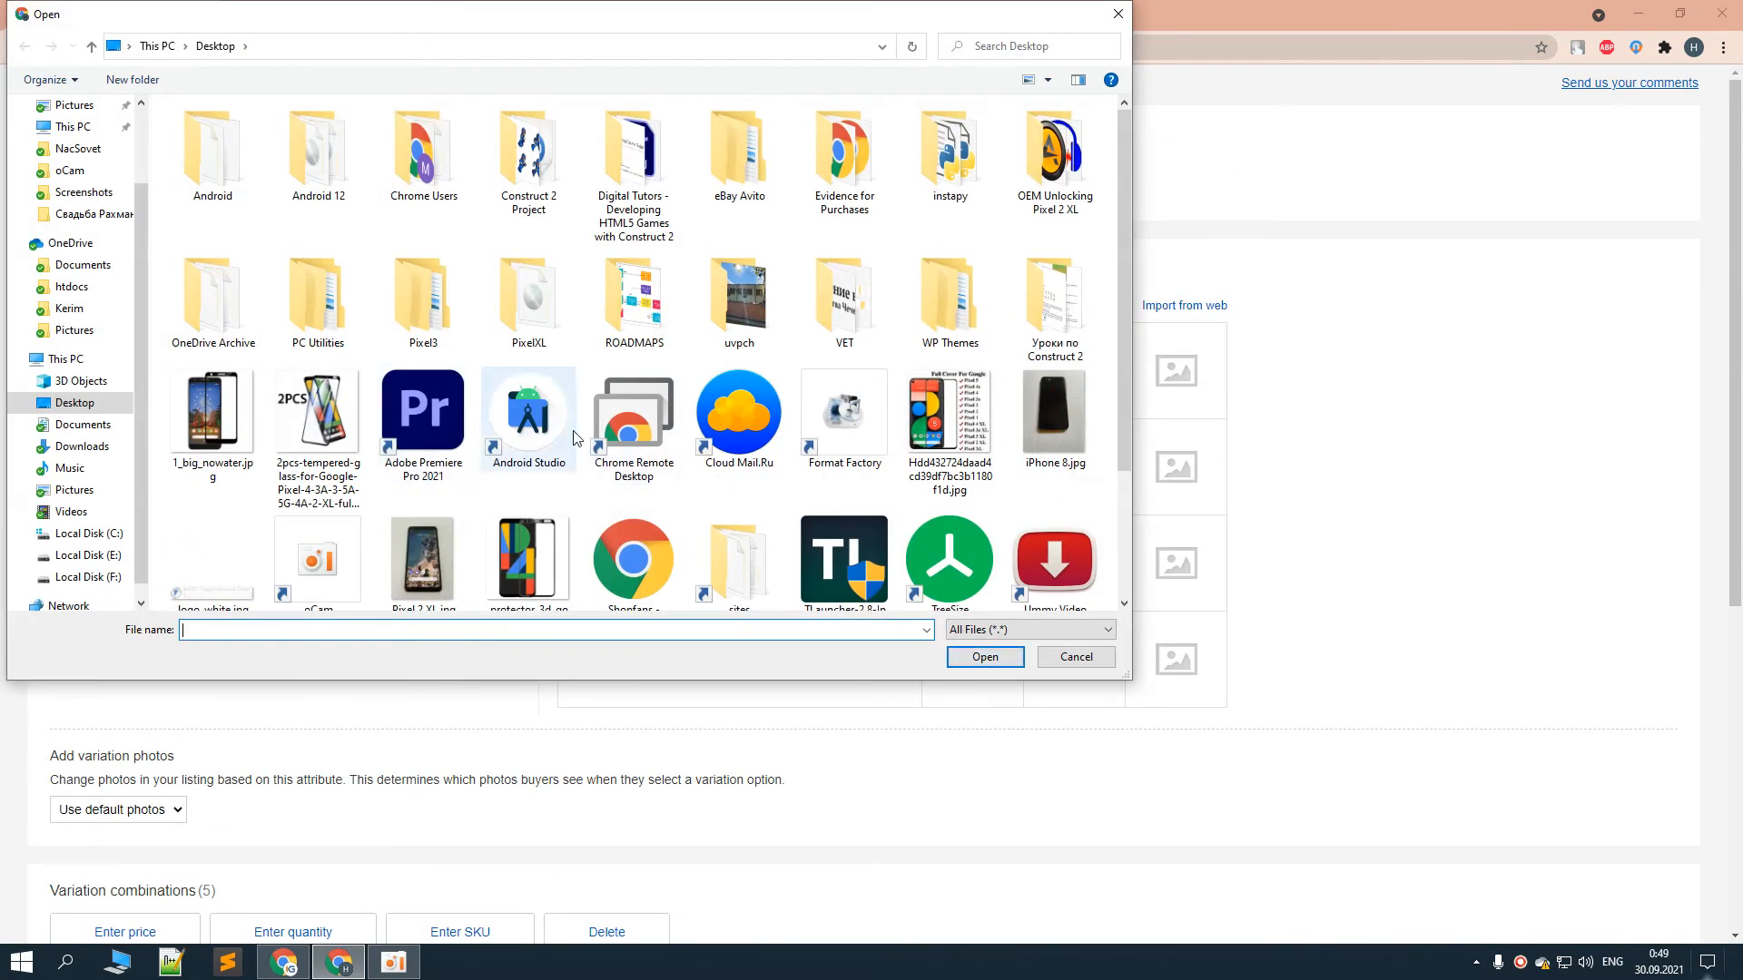
{"action": "scroll", "coordinate": [574, 438], "scroll_direction": "down", "scroll_amount": 2}
{"action": "left_click", "coordinate": [213, 268]}
{"action": "left_click", "coordinate": [318, 272], "text": "ctrl"}
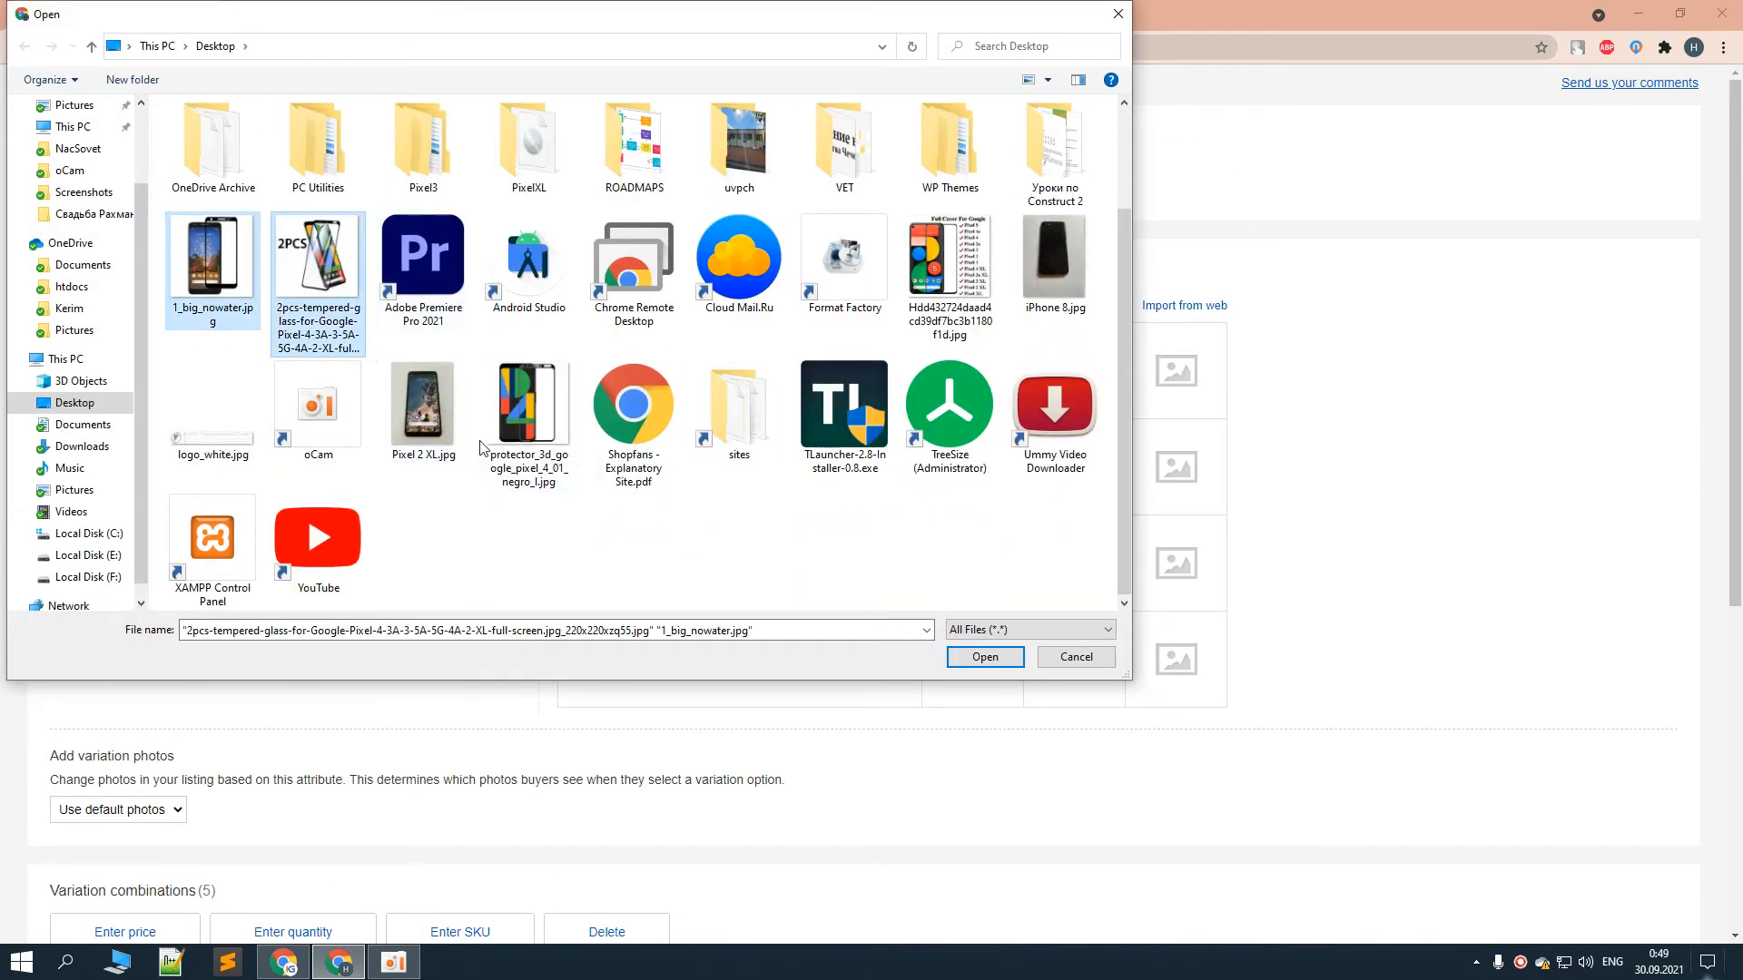
{"action": "left_click", "coordinate": [530, 422], "text": "ctrl"}
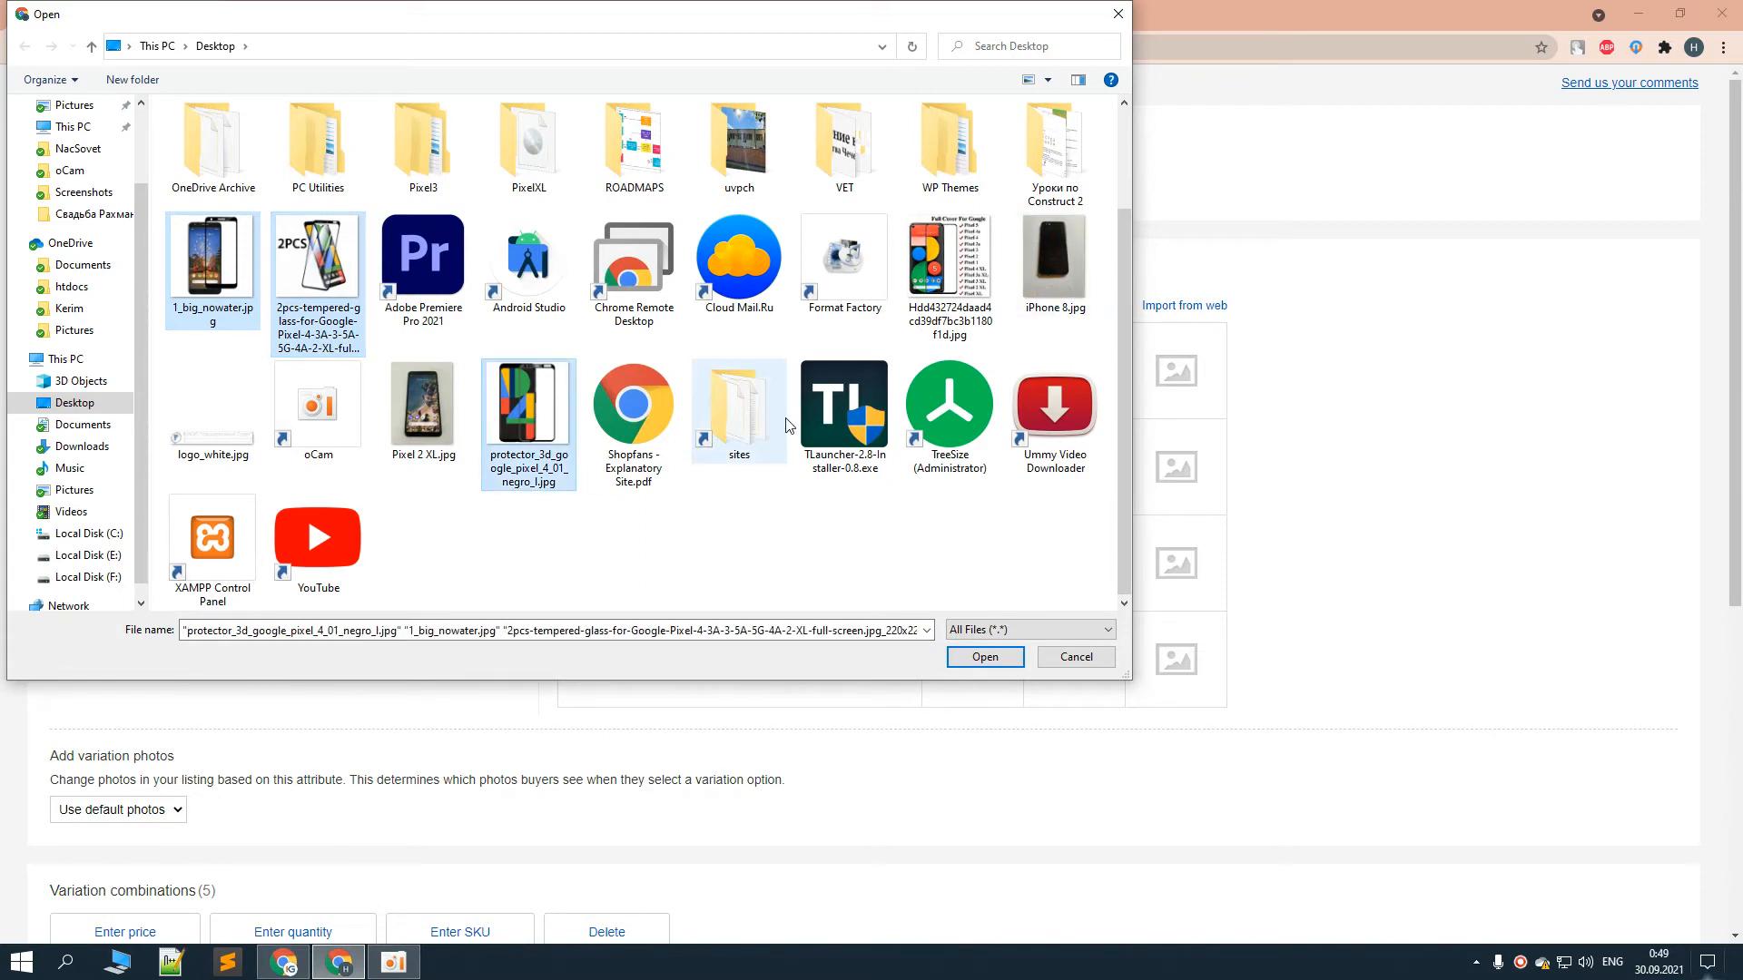
{"action": "left_click", "coordinate": [966, 275], "text": "ctrl"}
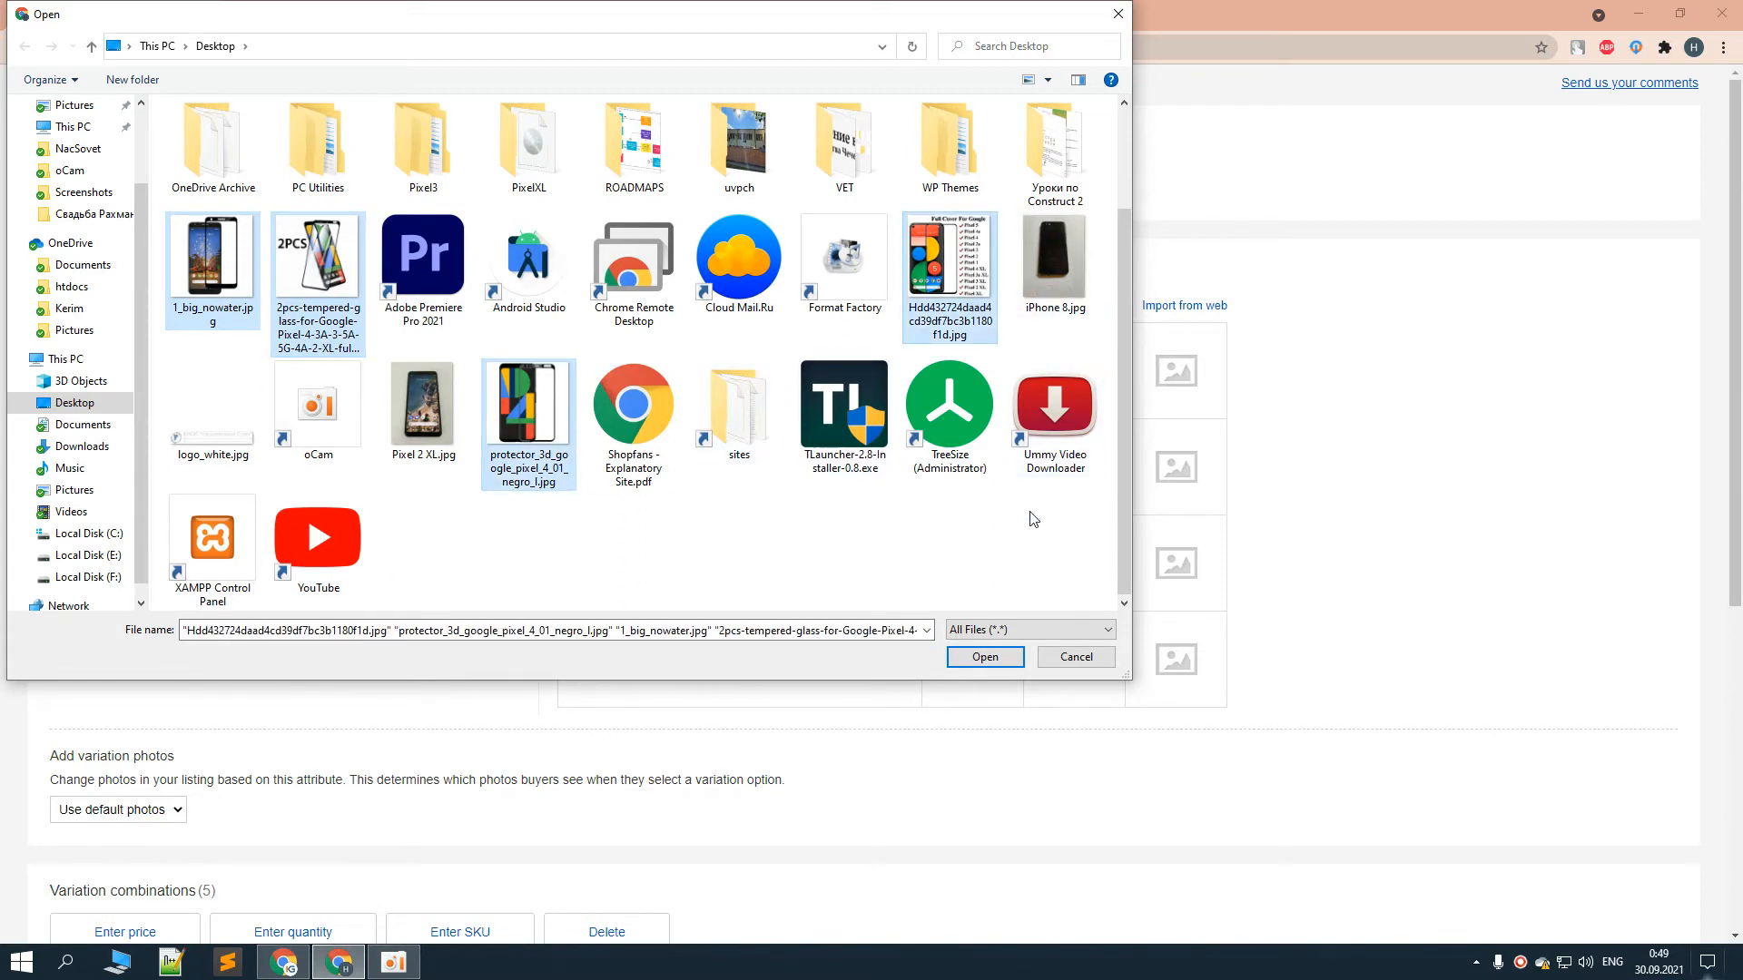
{"action": "left_click", "coordinate": [985, 657]}
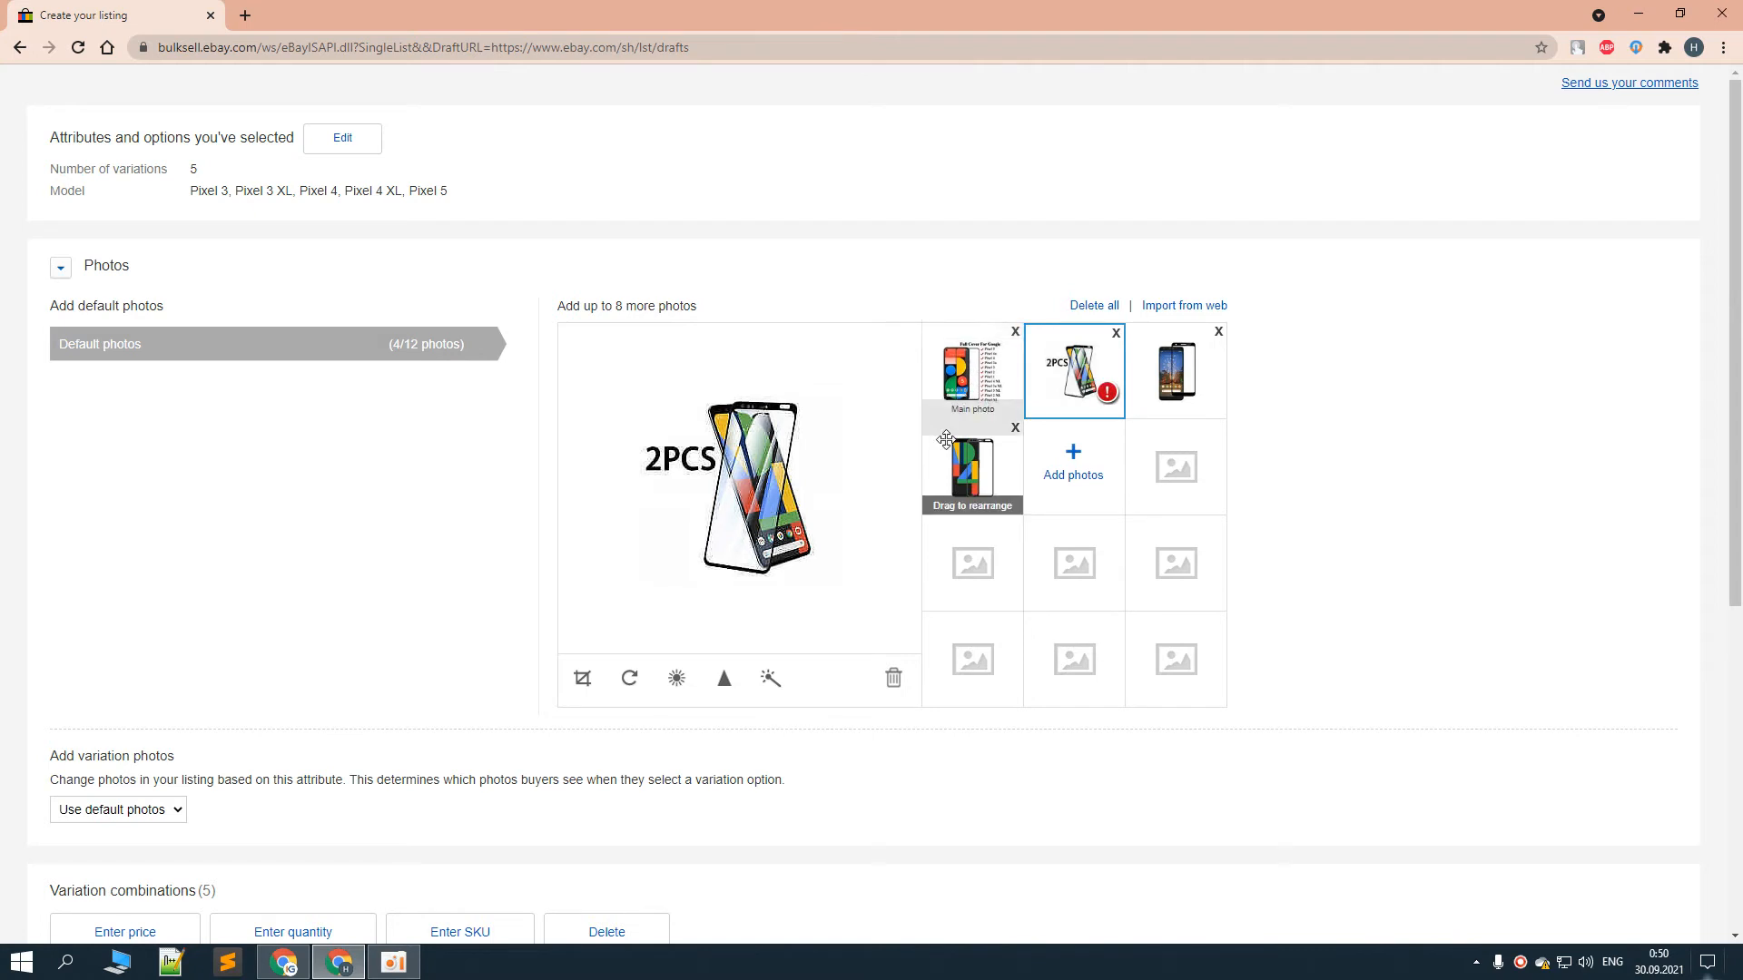
Preview the "Full Cover For Google" main photo, check the variation combinations, and save and close the variations
{"action": "left_click", "coordinate": [977, 372]}
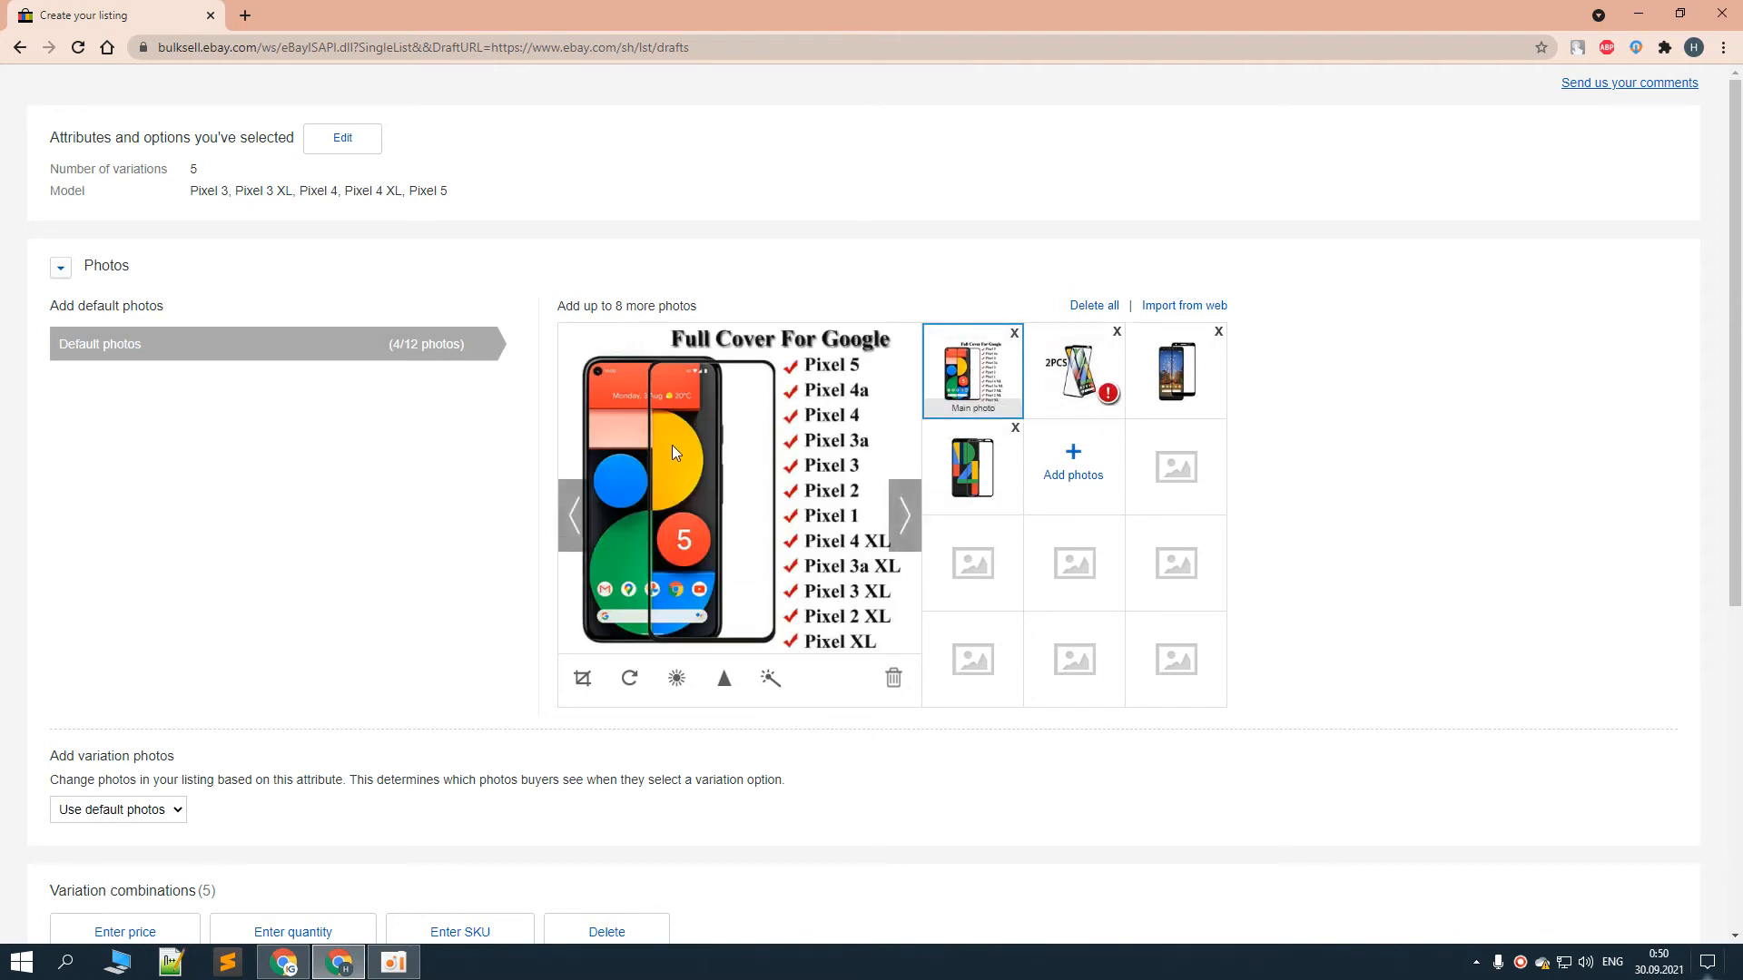
{"action": "scroll", "coordinate": [381, 422], "scroll_direction": "down", "scroll_amount": 3}
{"action": "scroll", "coordinate": [378, 418], "scroll_direction": "up", "scroll_amount": 3}
{"action": "scroll", "coordinate": [358, 459], "scroll_direction": "down", "scroll_amount": 6}
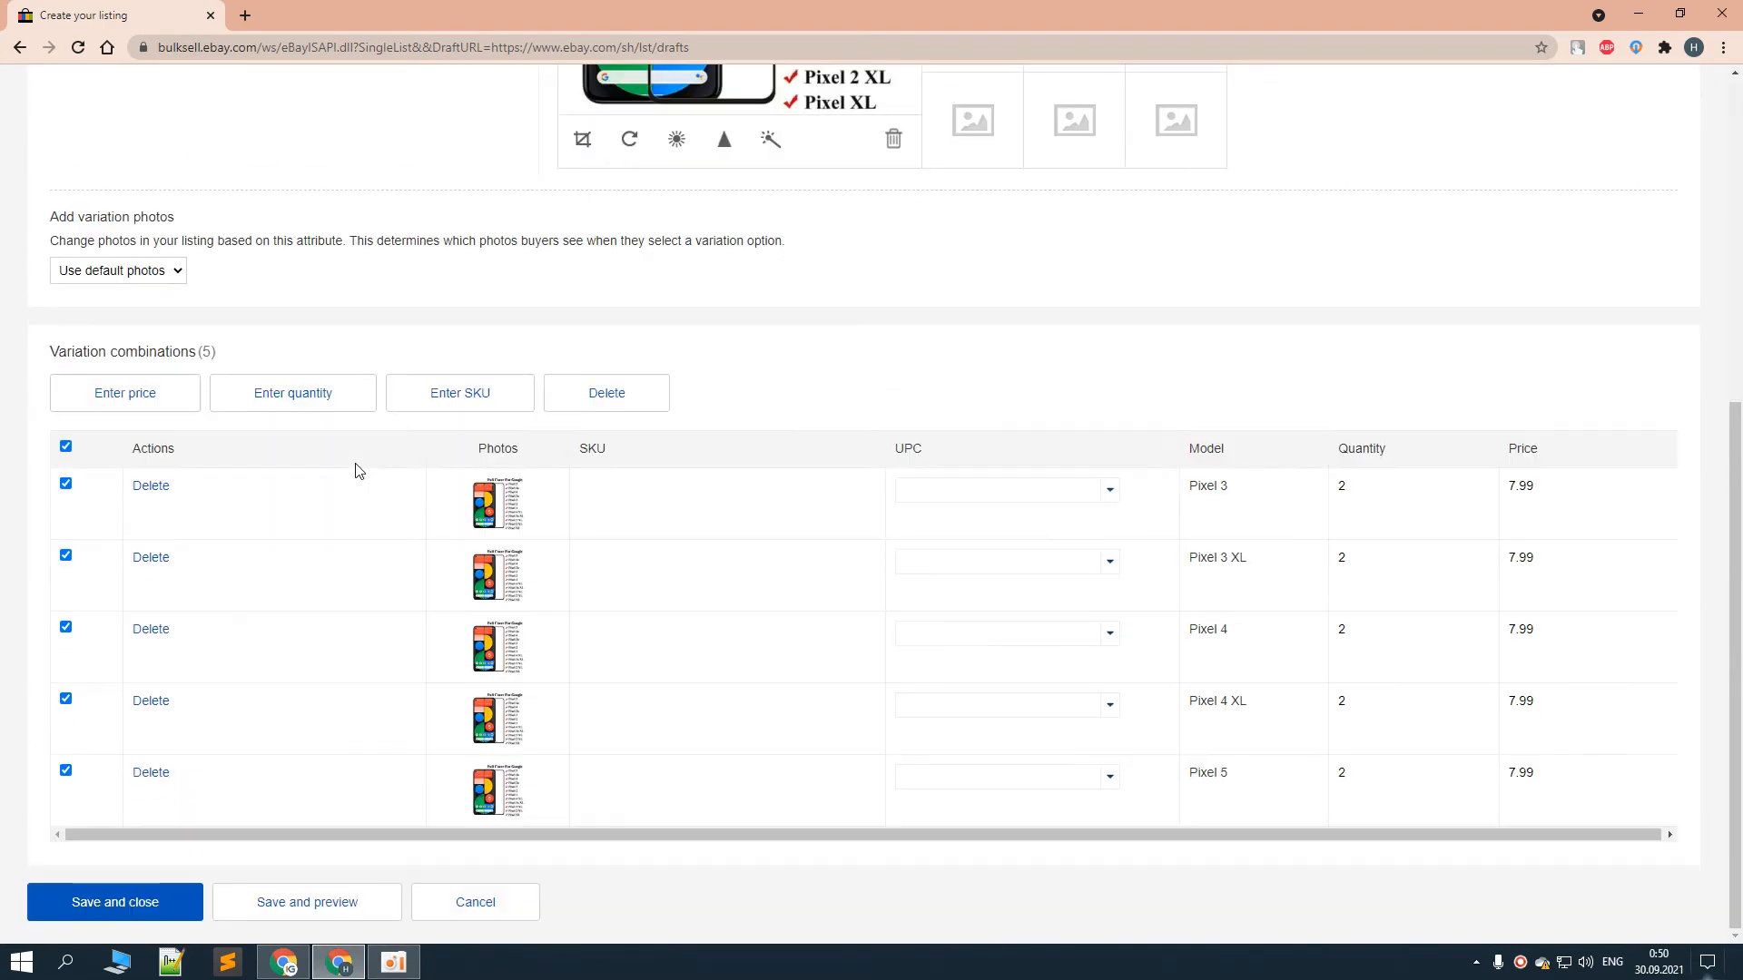
{"action": "left_click", "coordinate": [128, 900]}
Review the listing's item specifics, description, selling details, payment, return options, shipping services and package details
{"action": "scroll", "coordinate": [494, 545], "scroll_direction": "down", "scroll_amount": 15}
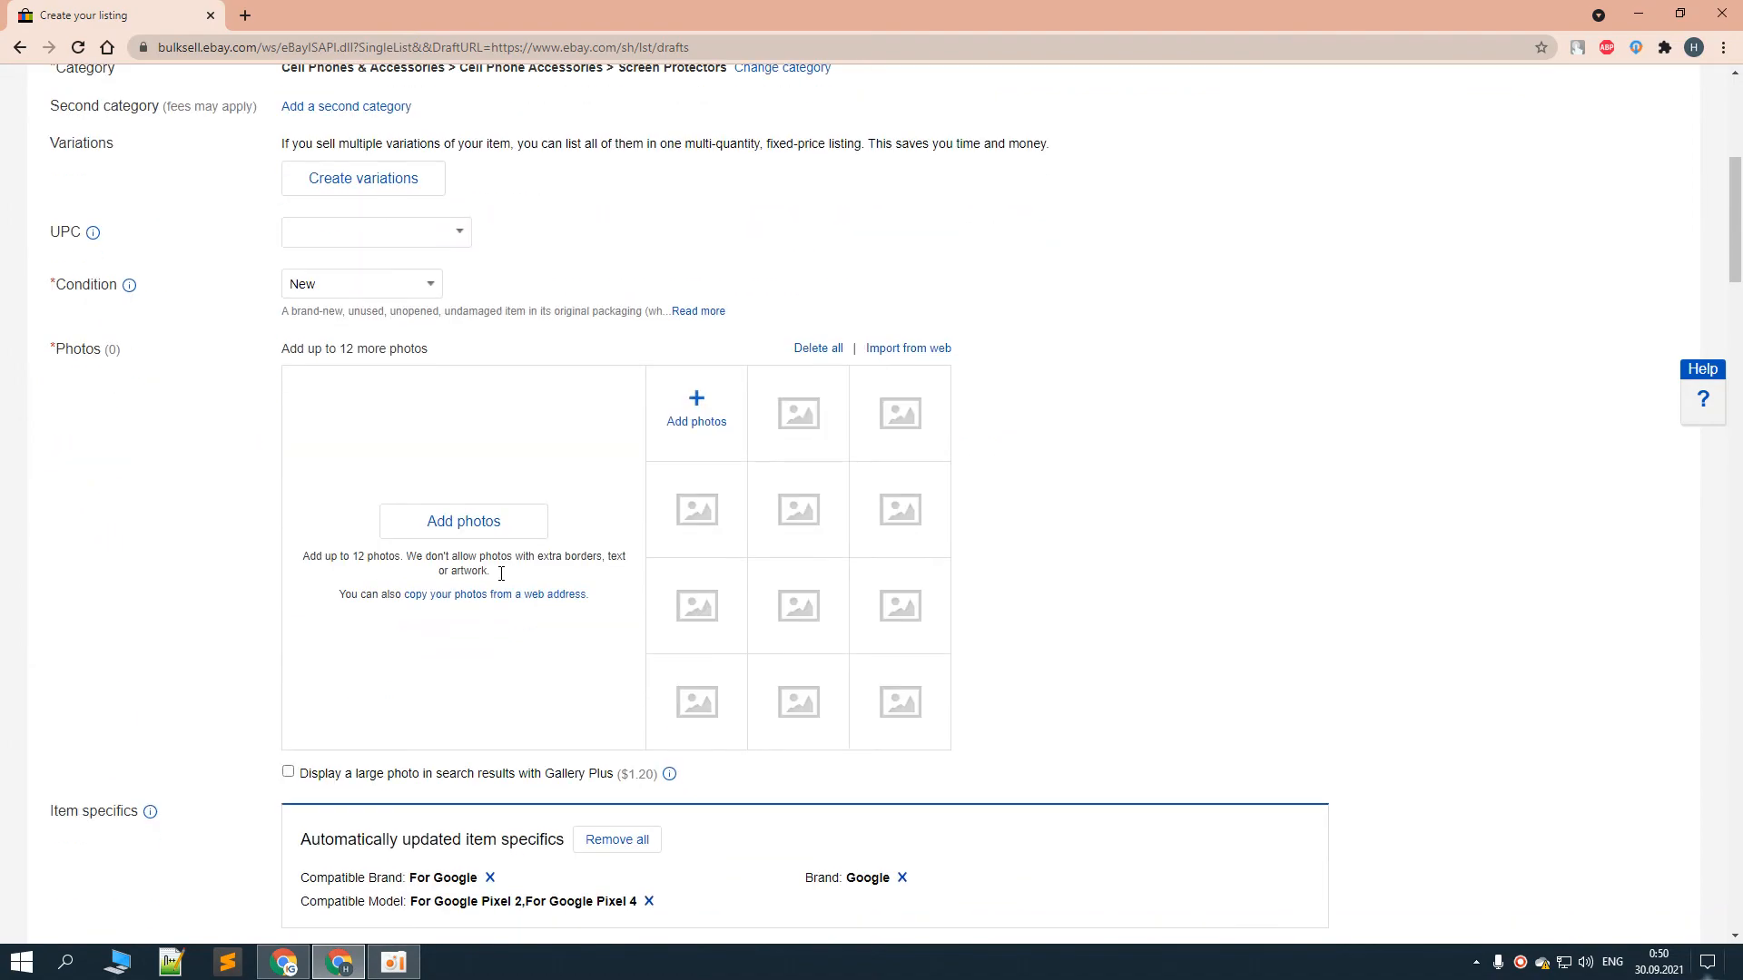
{"action": "scroll", "coordinate": [487, 526], "scroll_direction": "down", "scroll_amount": 12}
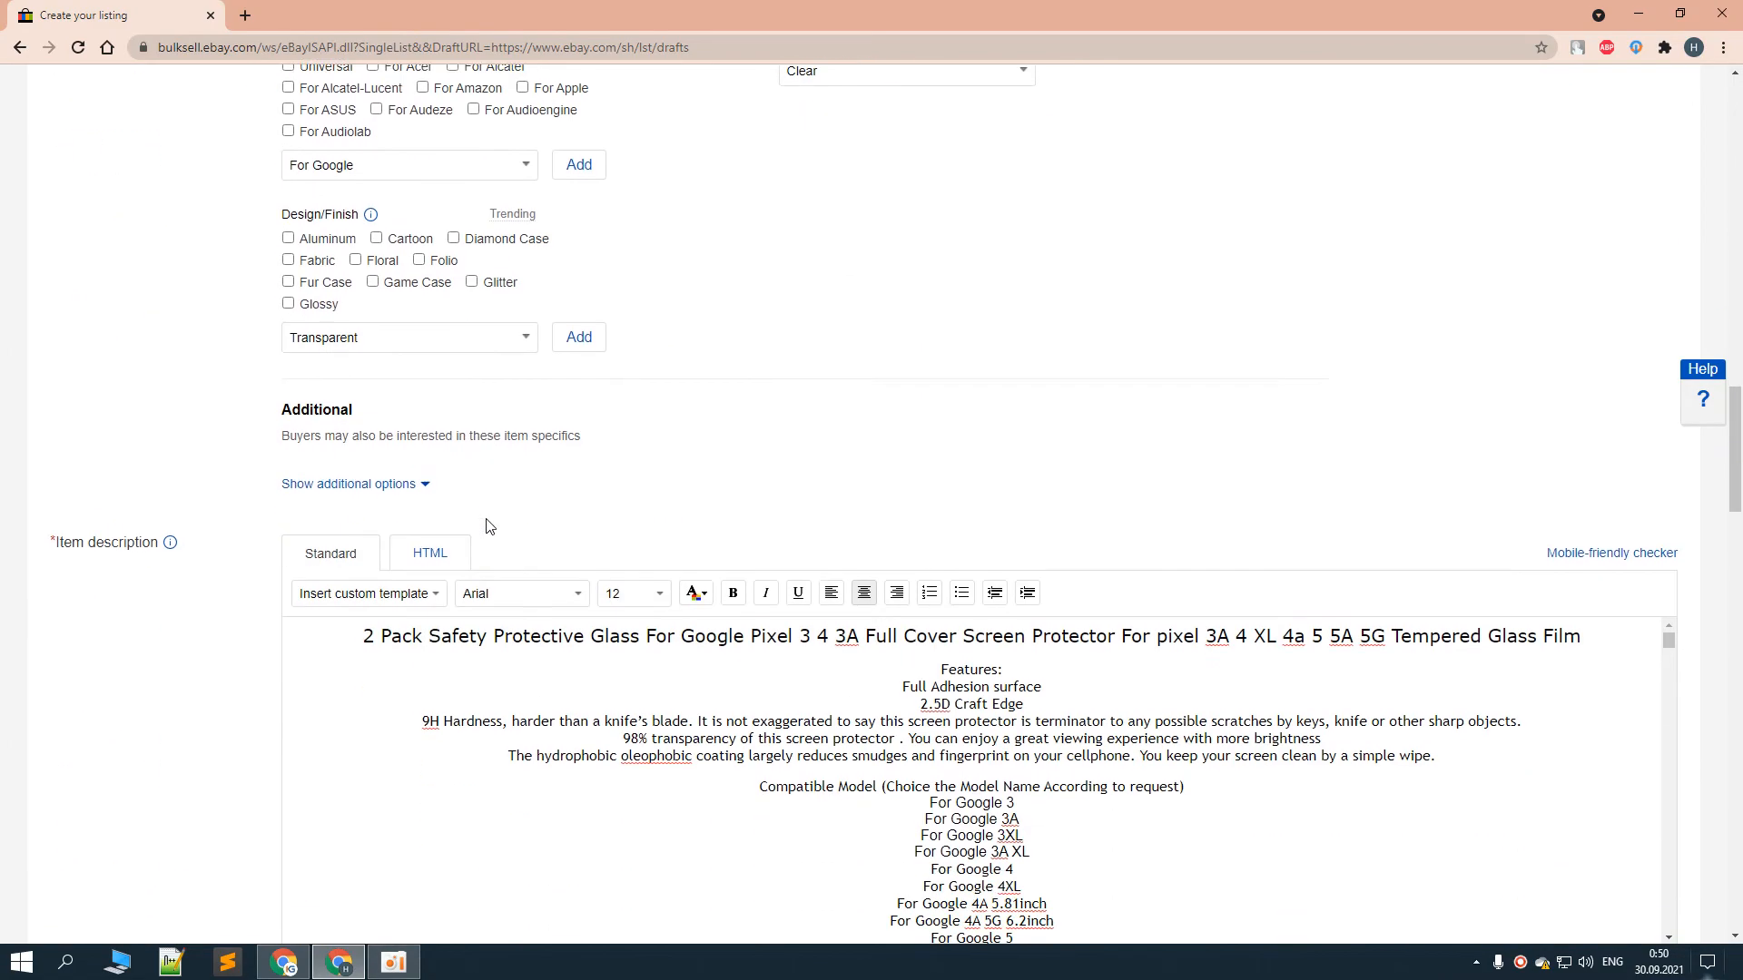
{"action": "scroll", "coordinate": [467, 494], "scroll_direction": "down", "scroll_amount": 5}
{"action": "scroll", "coordinate": [463, 491], "scroll_direction": "up", "scroll_amount": 3}
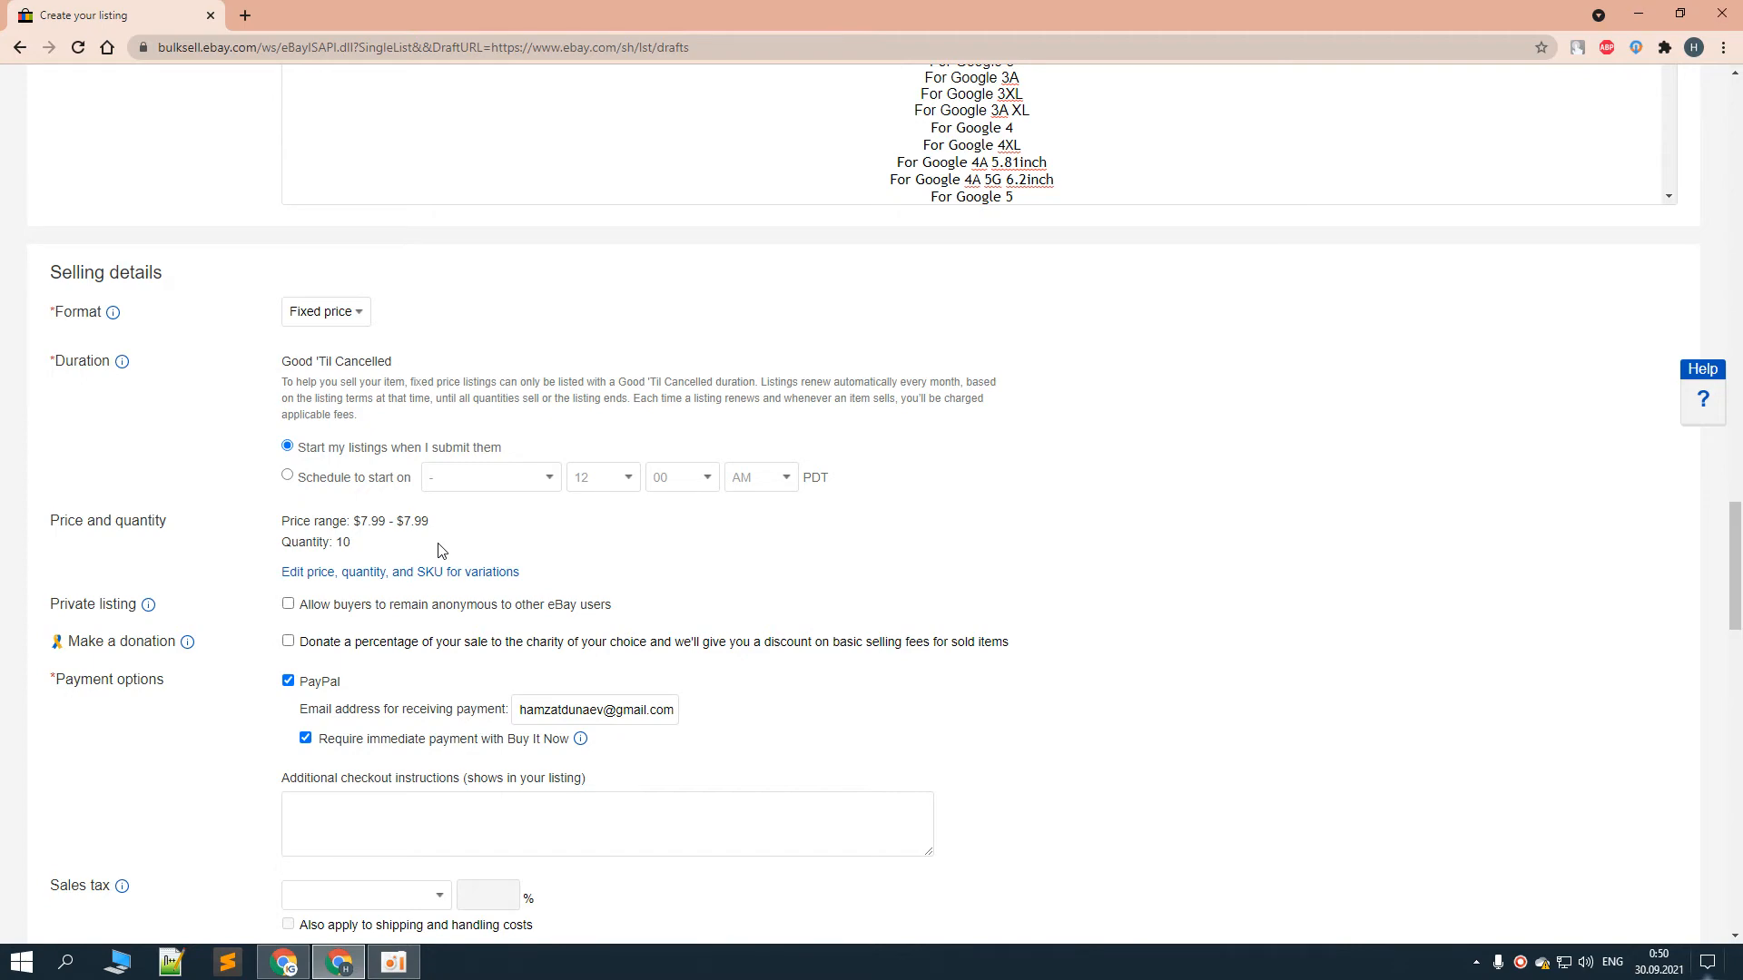
{"action": "scroll", "coordinate": [435, 551], "scroll_direction": "down", "scroll_amount": 3}
{"action": "scroll", "coordinate": [457, 554], "scroll_direction": "up", "scroll_amount": 4}
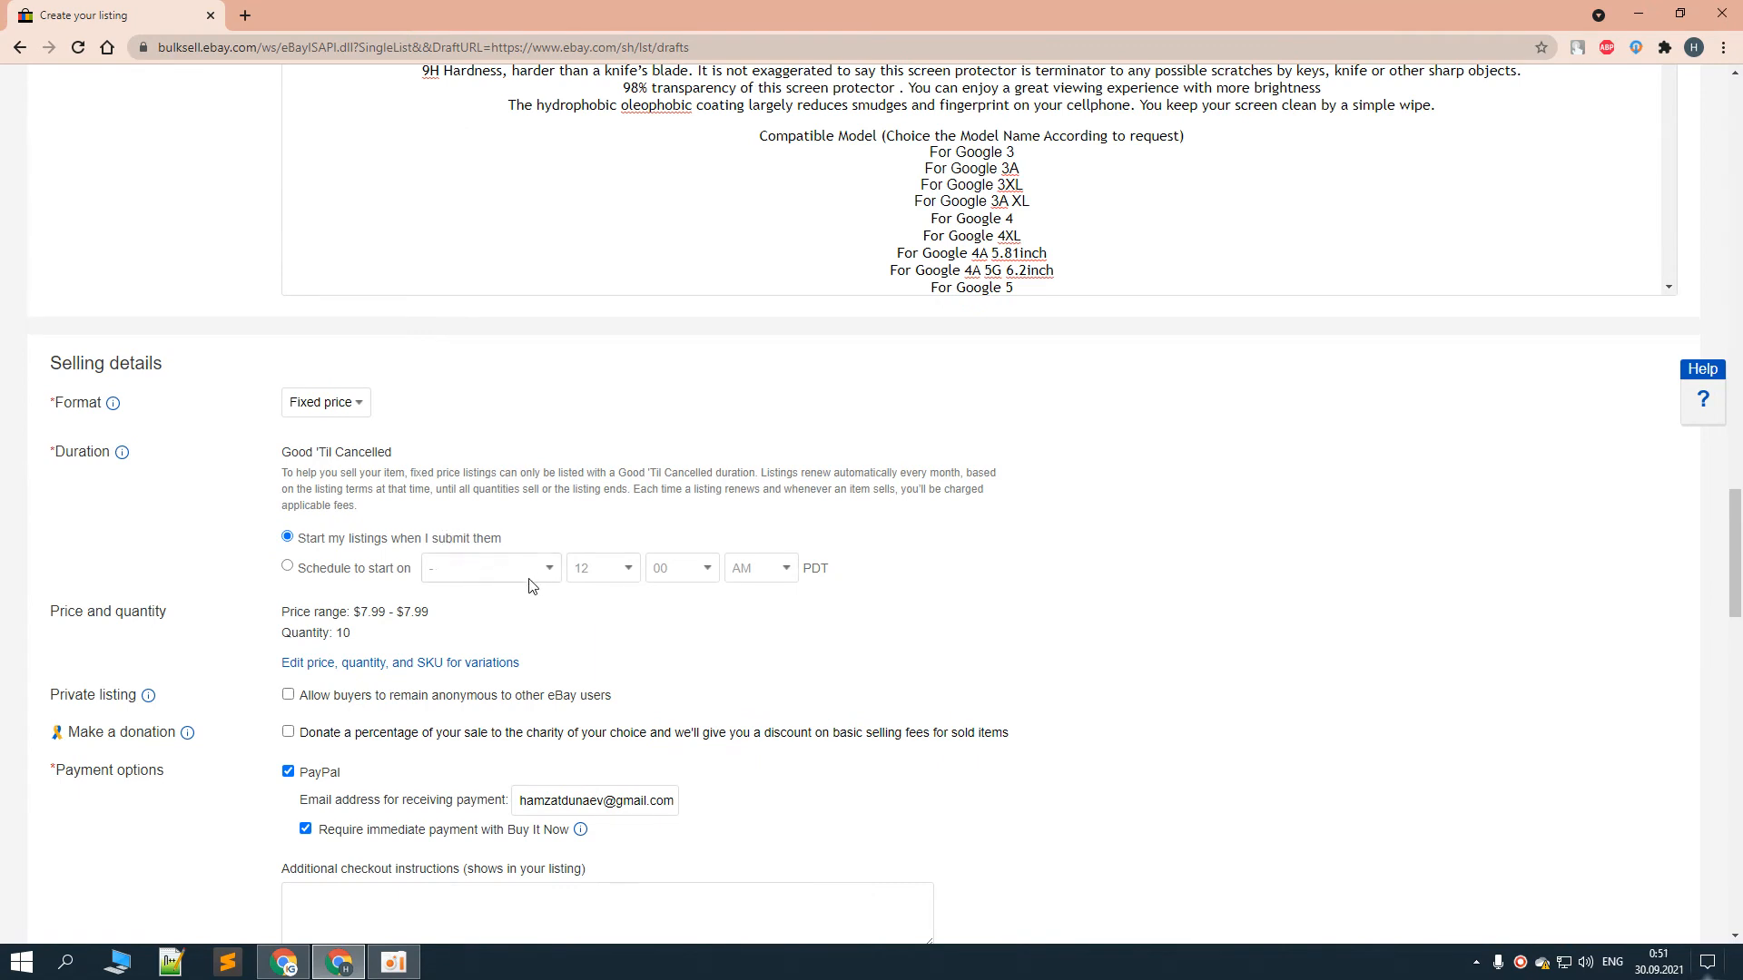
{"action": "scroll", "coordinate": [505, 573], "scroll_direction": "down", "scroll_amount": 2}
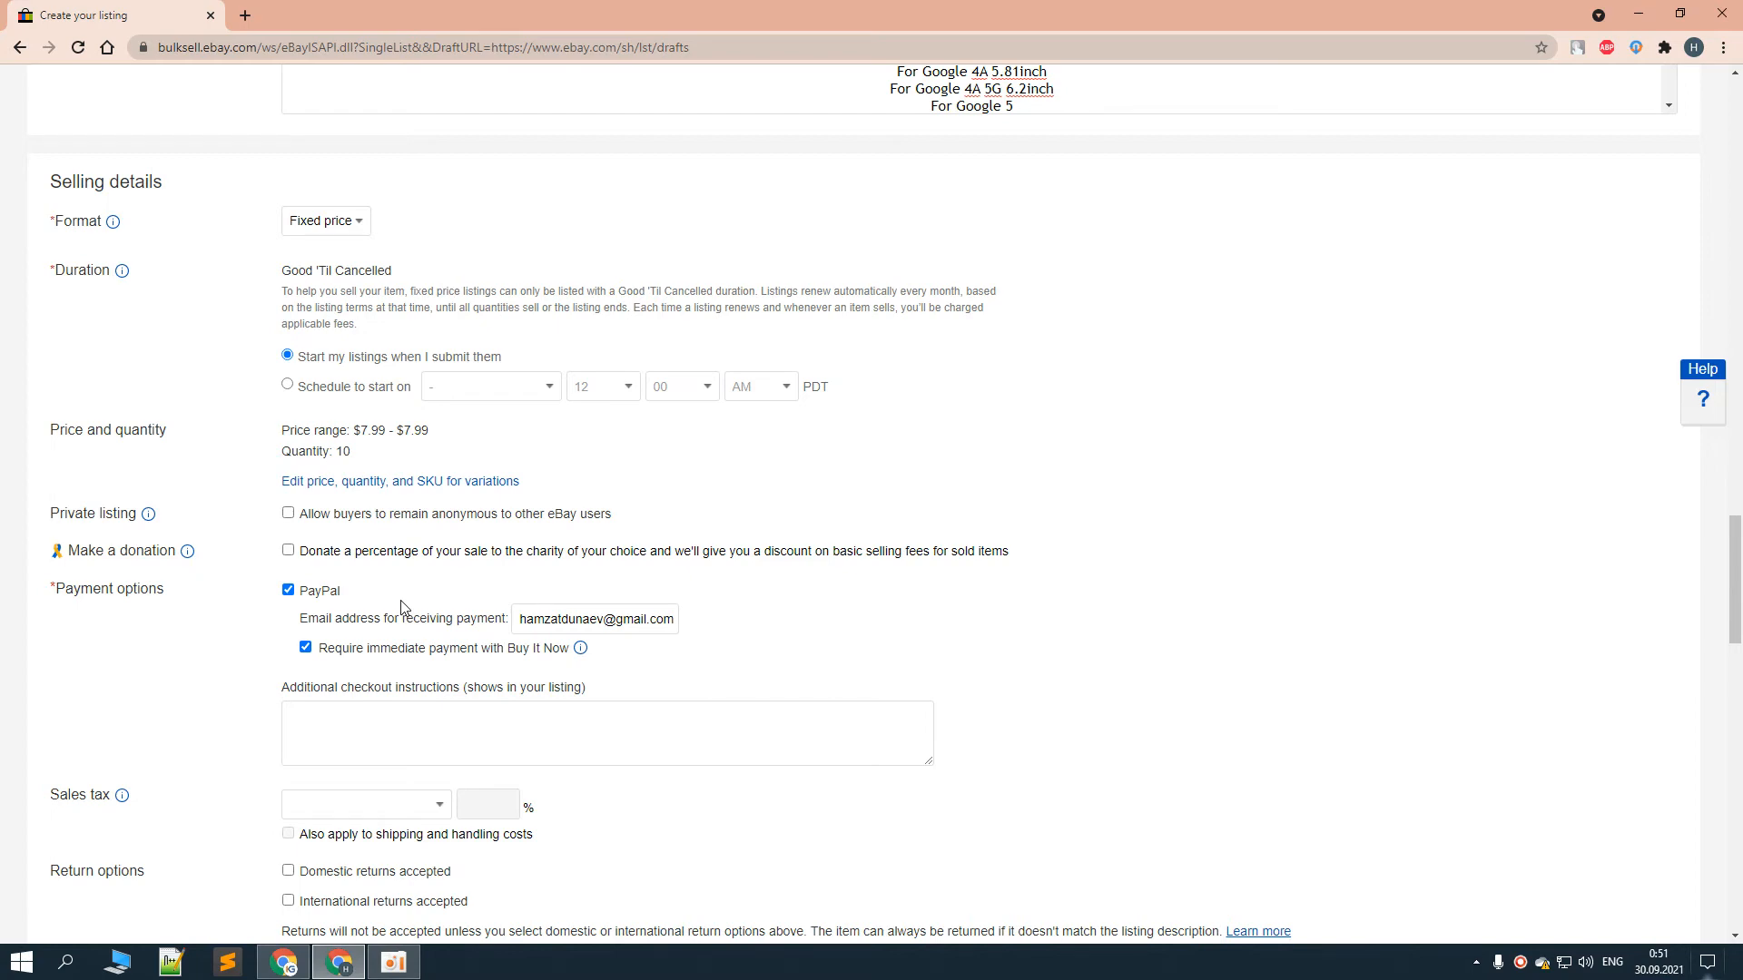
{"action": "scroll", "coordinate": [402, 607], "scroll_direction": "down", "scroll_amount": 3}
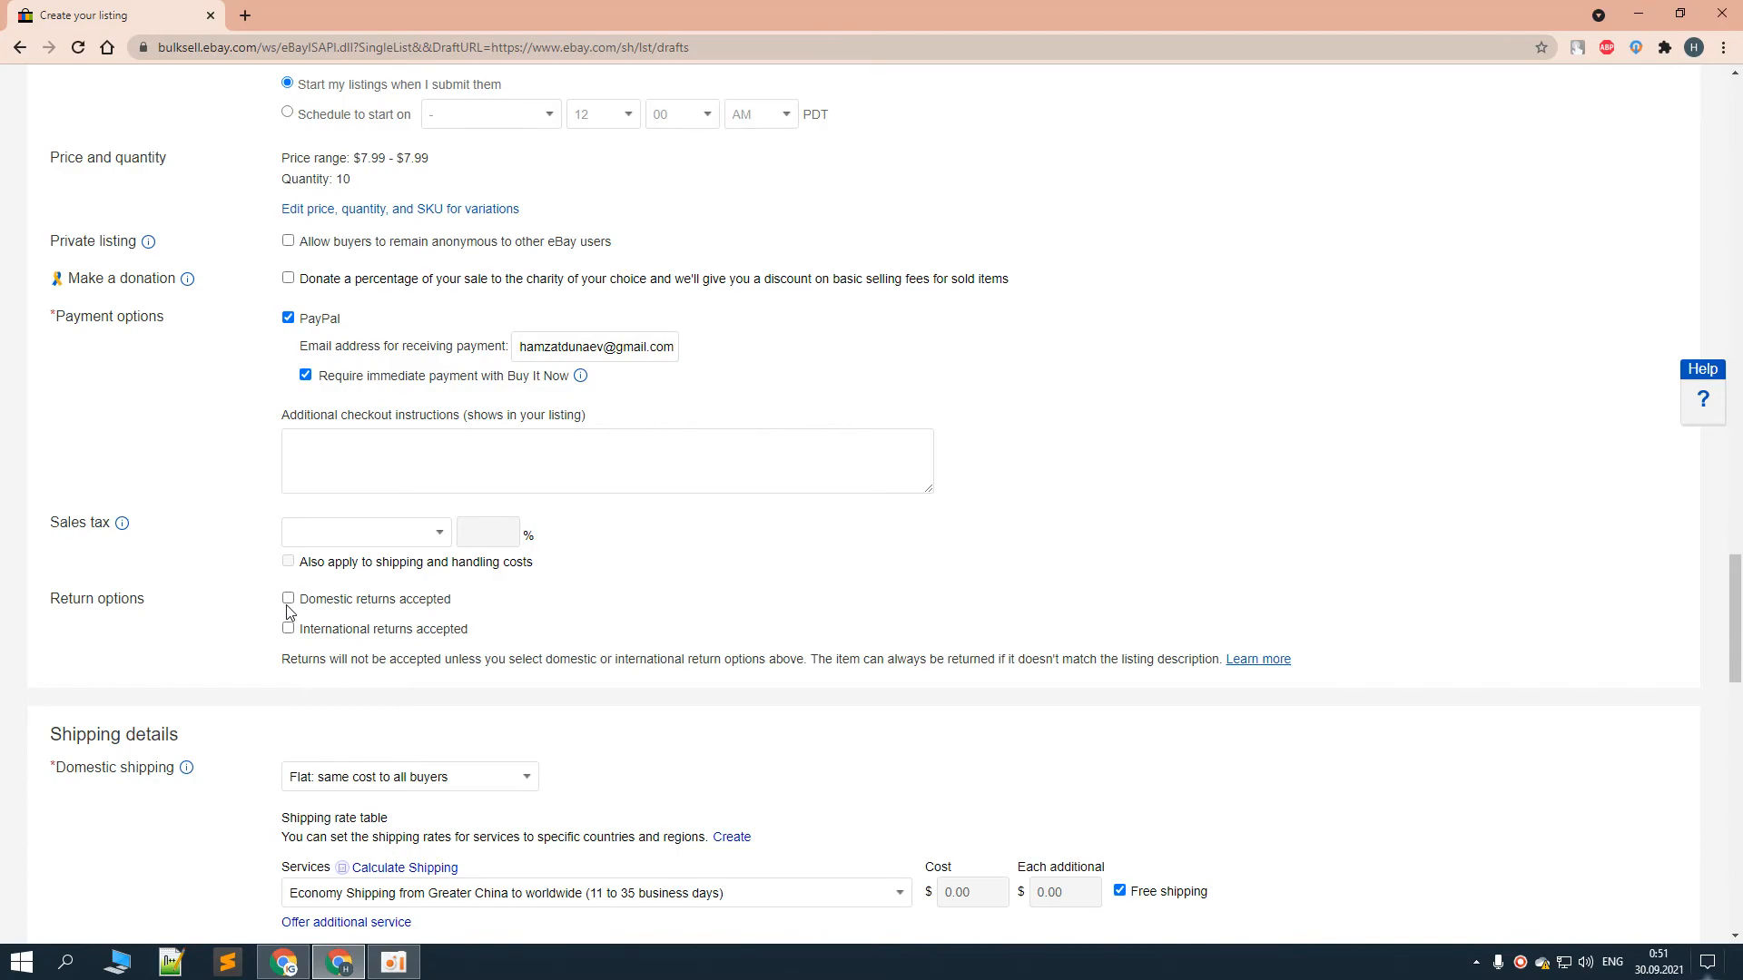
{"action": "scroll", "coordinate": [295, 622], "scroll_direction": "up", "scroll_amount": 20}
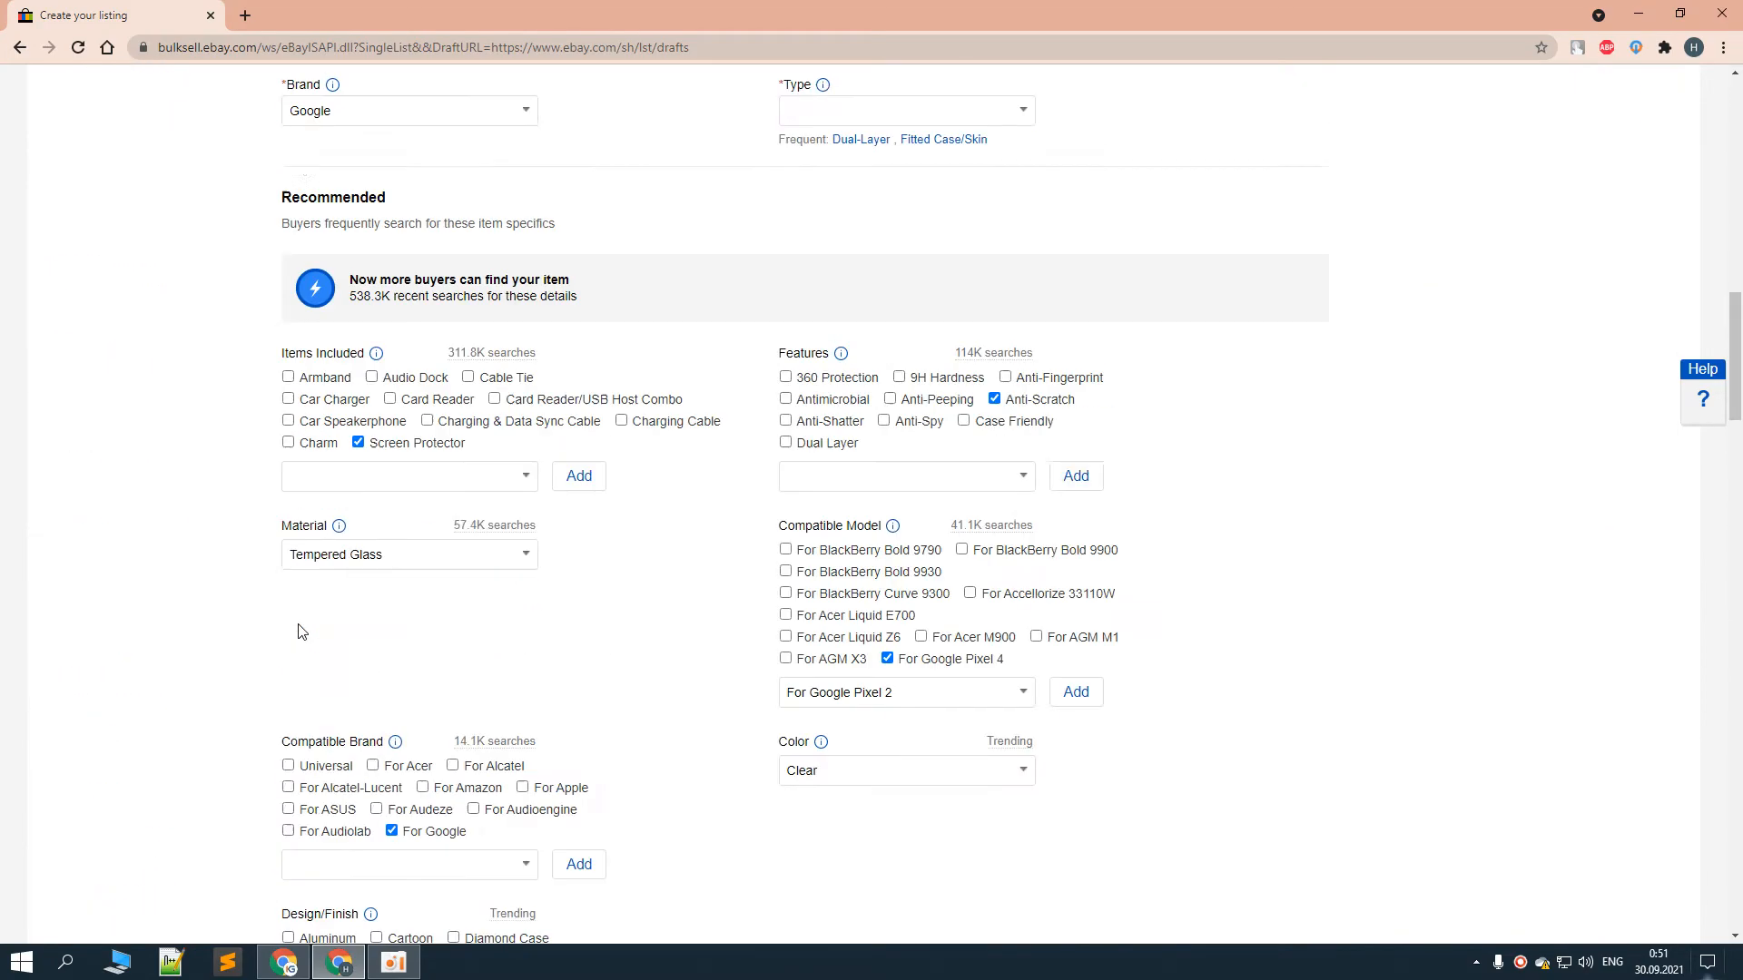
{"action": "scroll", "coordinate": [303, 630], "scroll_direction": "down", "scroll_amount": 15}
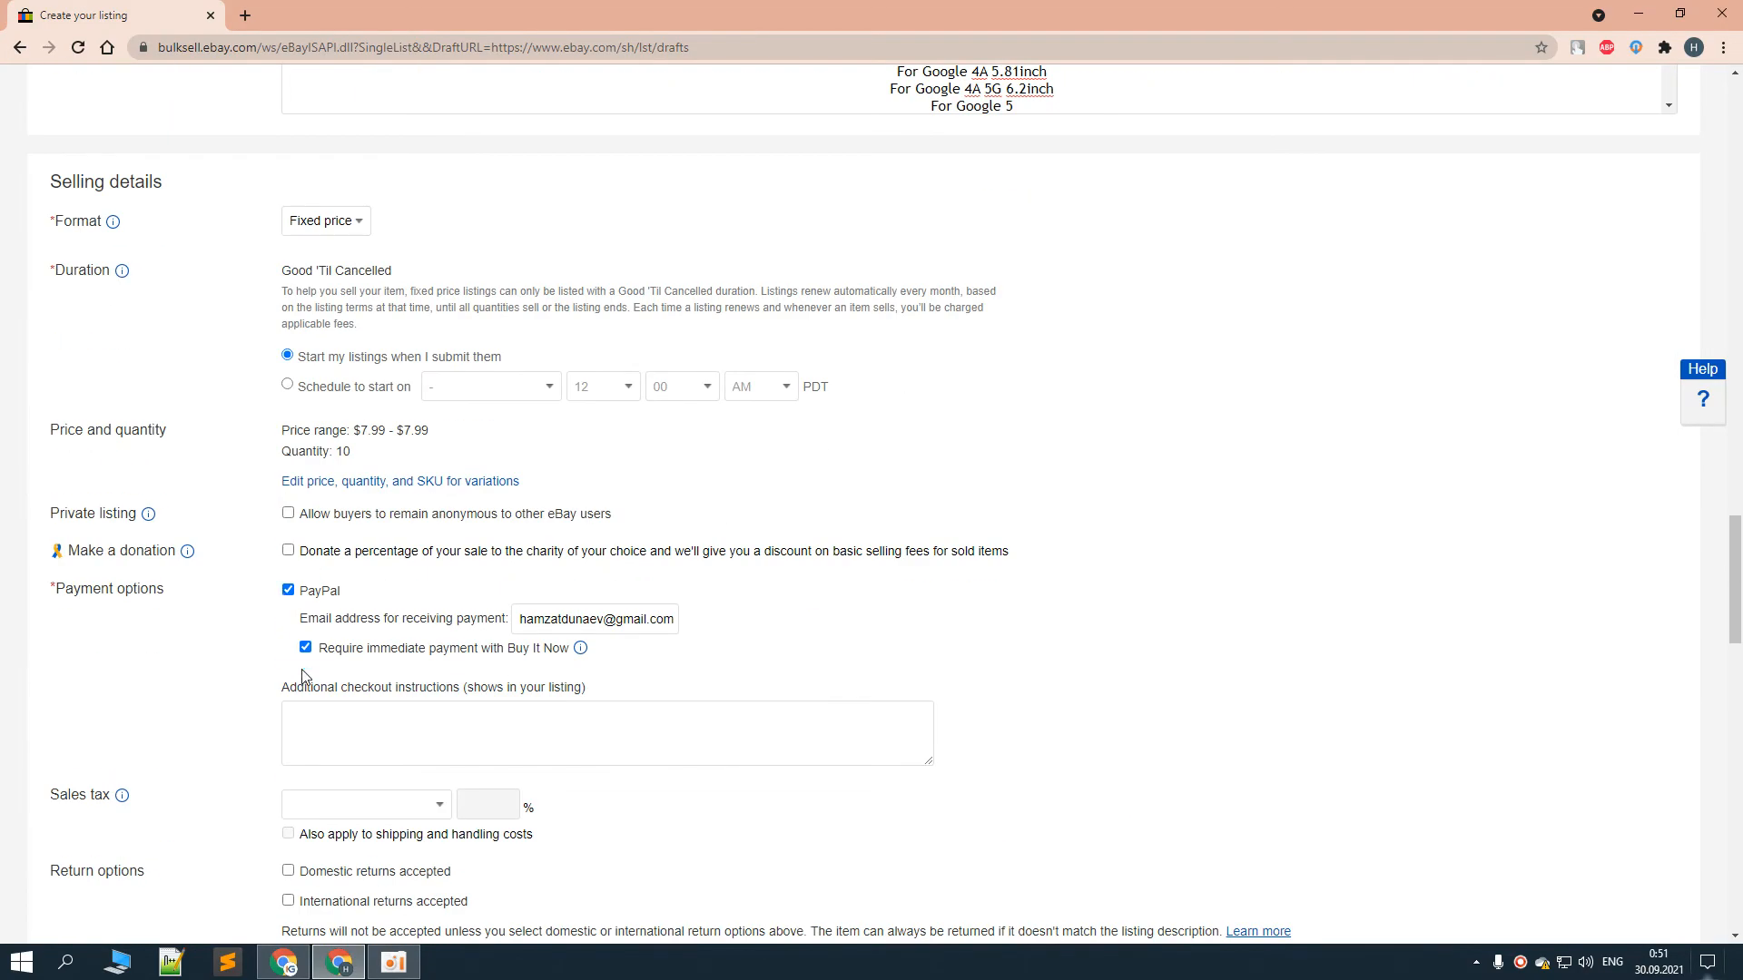
{"action": "scroll", "coordinate": [302, 676], "scroll_direction": "down", "scroll_amount": 7}
{"action": "scroll", "coordinate": [329, 536], "scroll_direction": "down", "scroll_amount": 2}
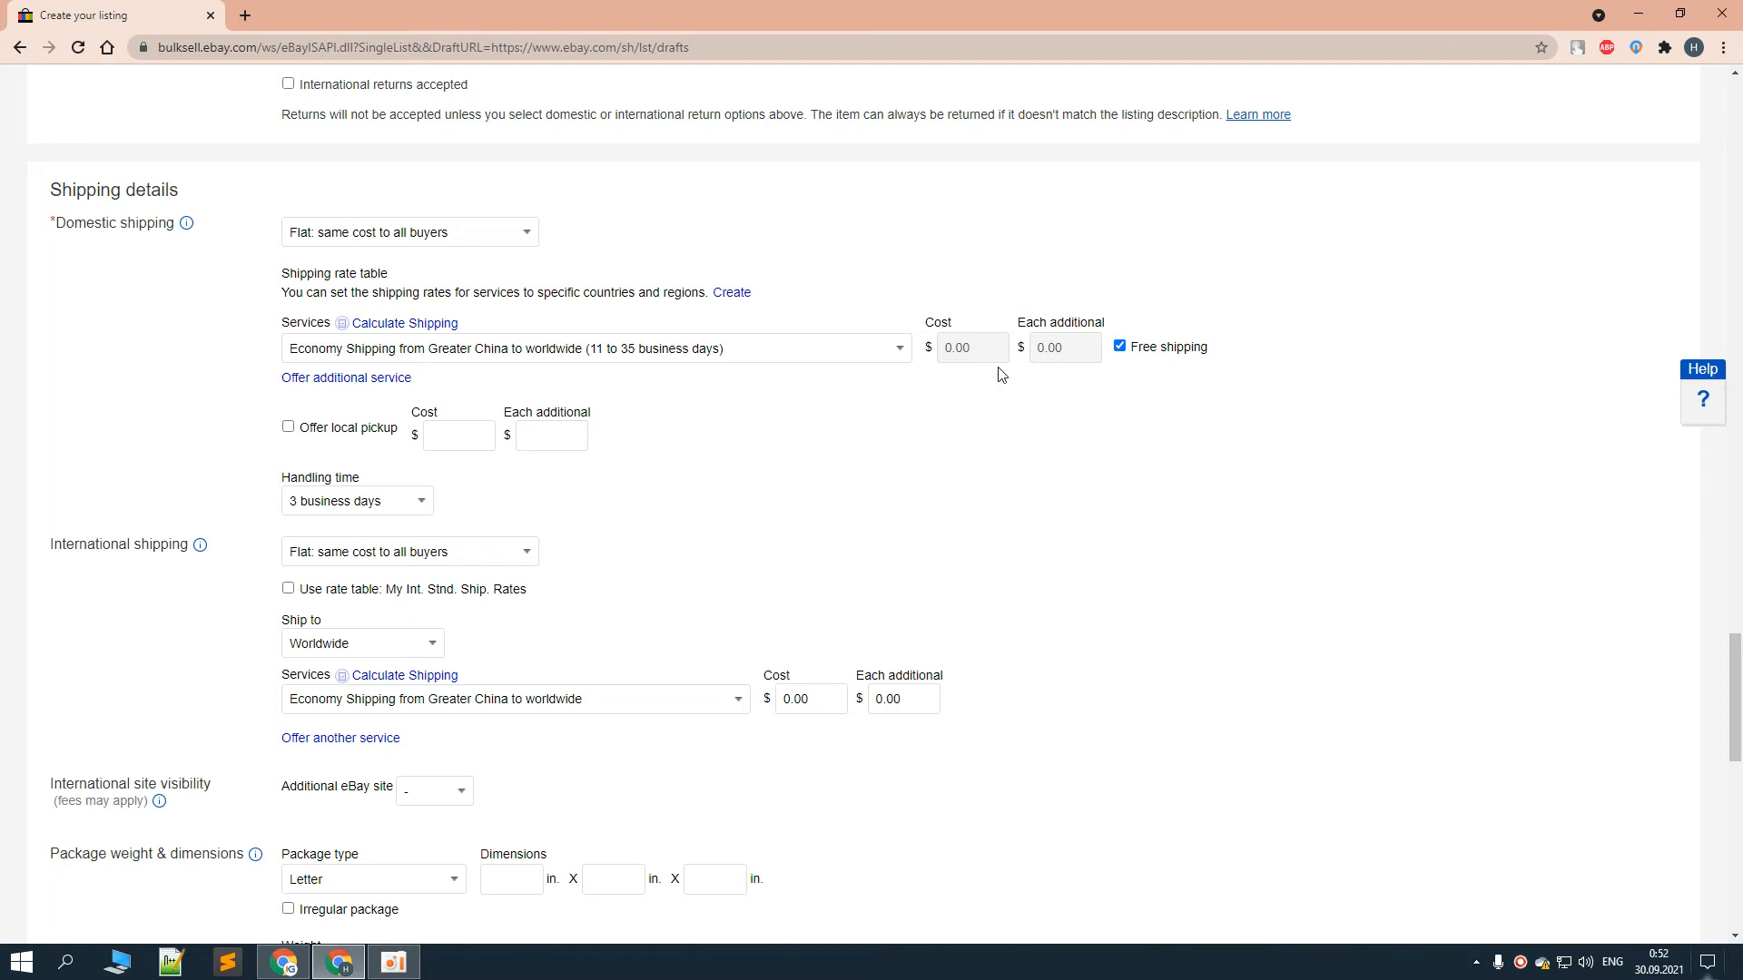
{"action": "scroll", "coordinate": [917, 415], "scroll_direction": "down", "scroll_amount": 3}
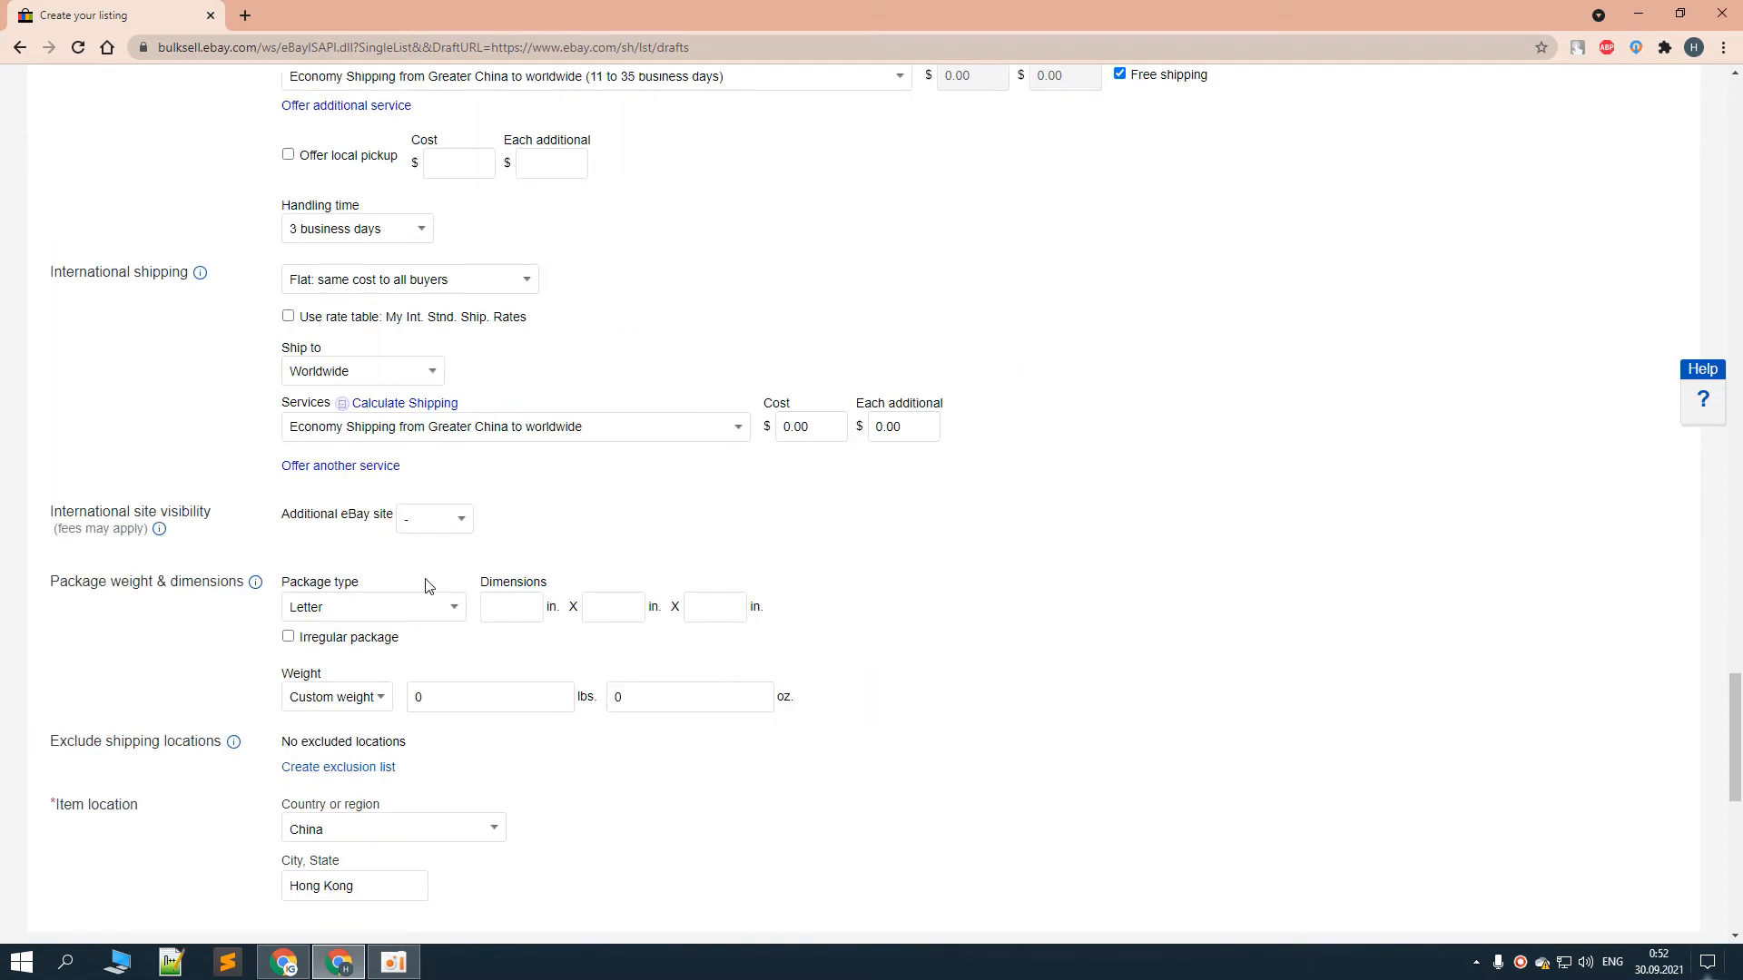
Open the shipping exclusion list and show all countries for Africa, Europe, Asia and Oceania
{"action": "left_click", "coordinate": [365, 766]}
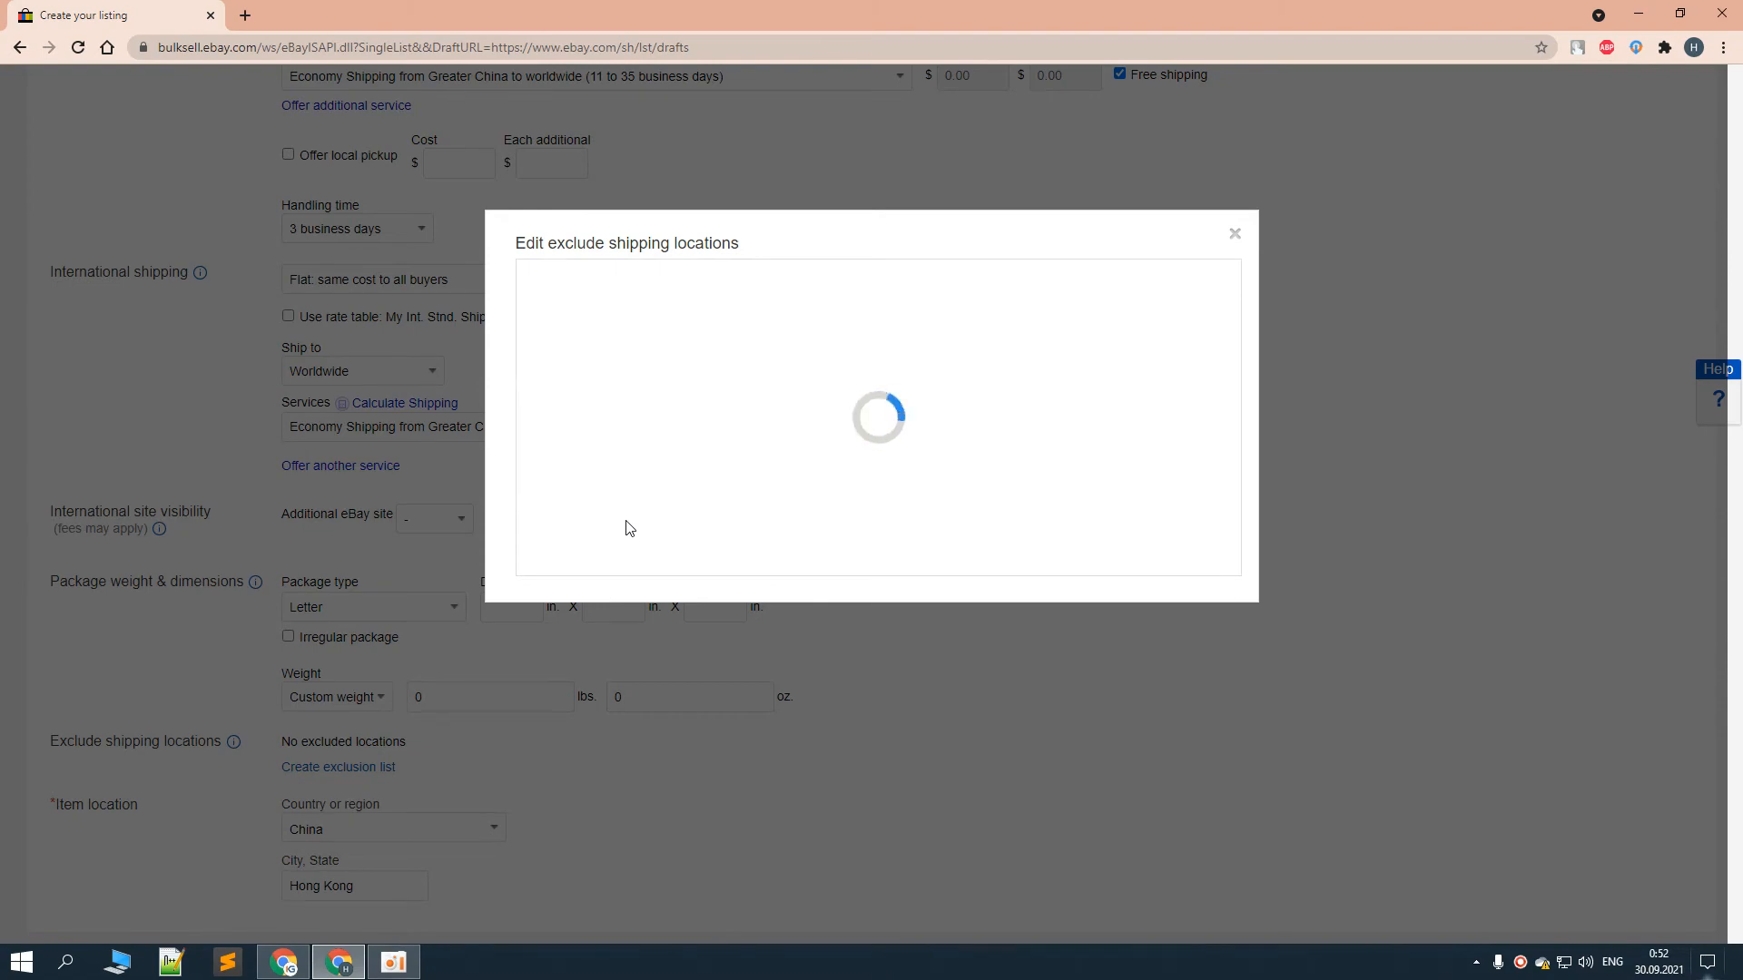
{"action": "left_click", "coordinate": [662, 417]}
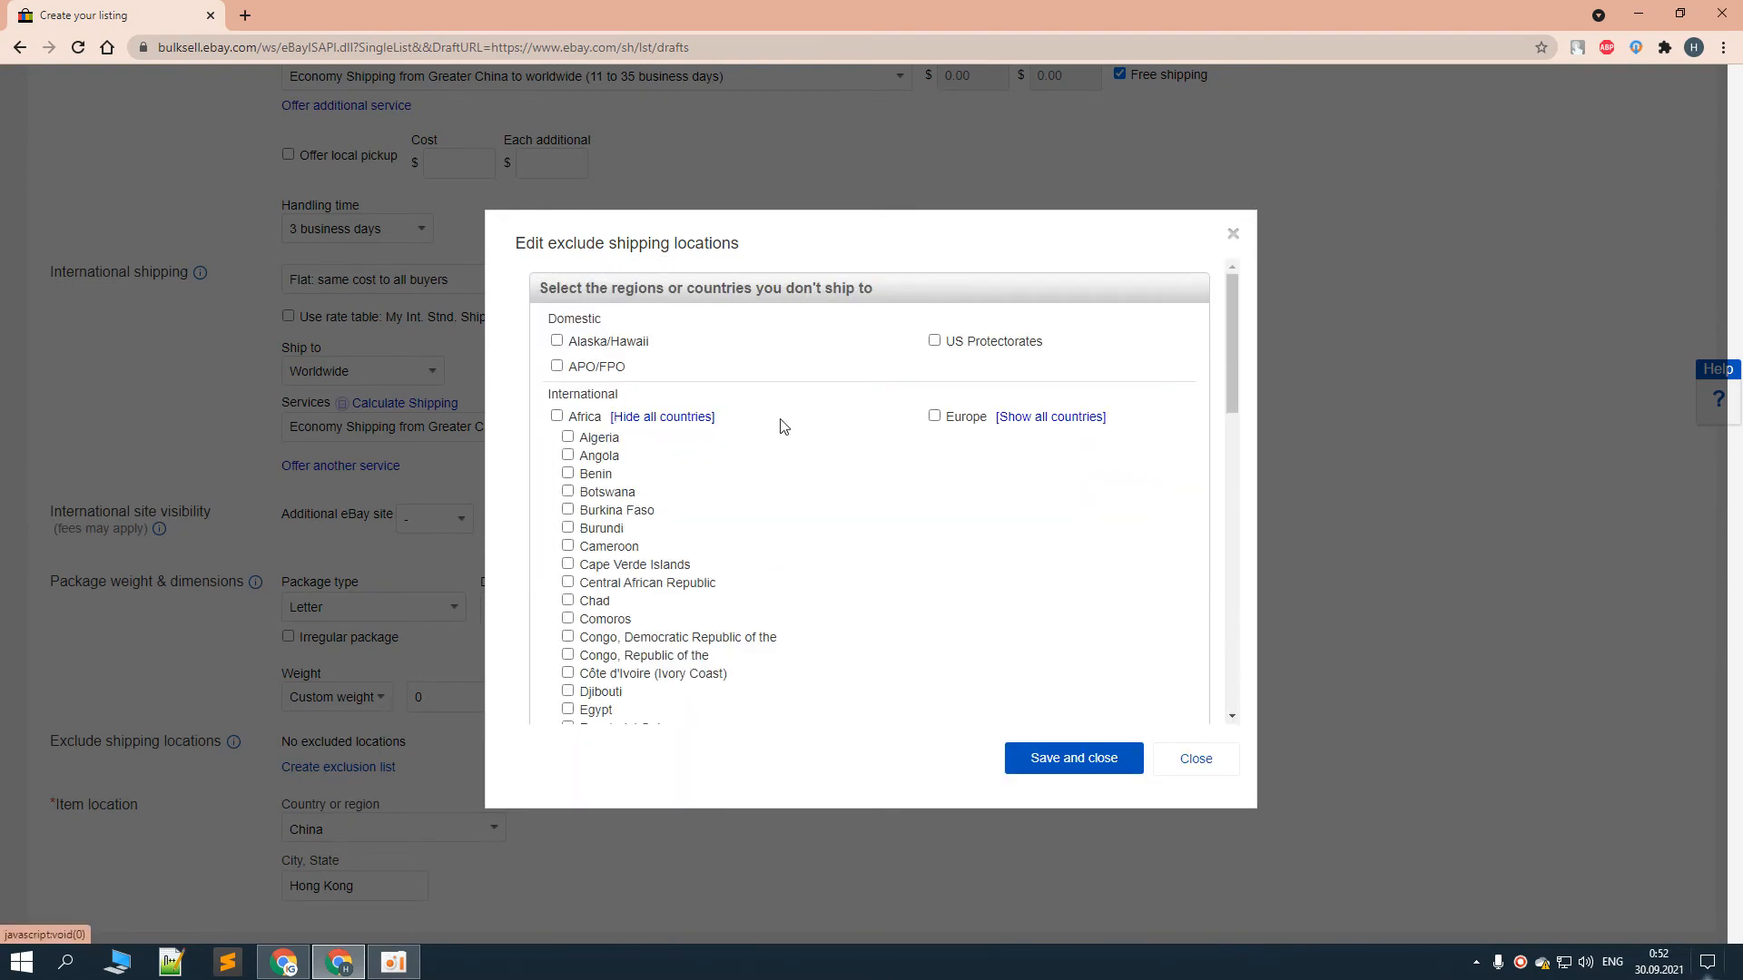
{"action": "left_click", "coordinate": [1008, 418]}
{"action": "scroll", "coordinate": [1004, 439], "scroll_direction": "down", "scroll_amount": 10}
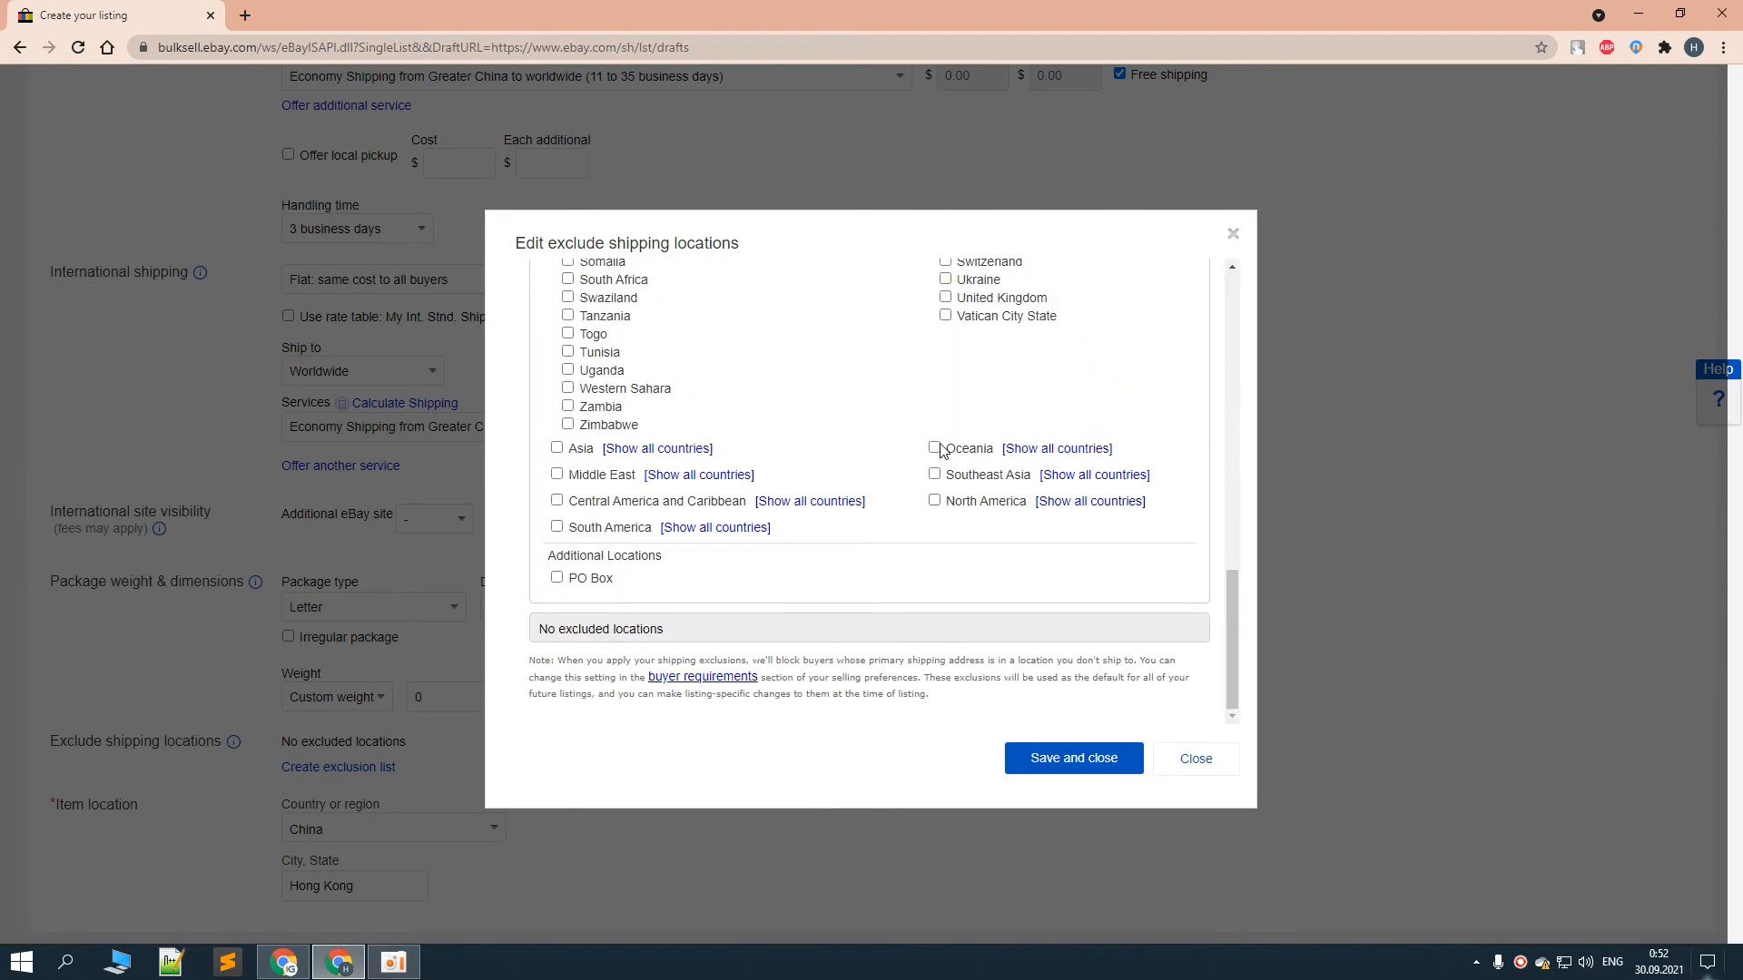
{"action": "left_click", "coordinate": [680, 451]}
{"action": "left_click", "coordinate": [1043, 451]}
Show all countries for the Middle East, Southeast Asia, Central America and Caribbean, North America and South America
{"action": "scroll", "coordinate": [960, 496], "scroll_direction": "down", "scroll_amount": 6}
{"action": "left_click", "coordinate": [698, 565]}
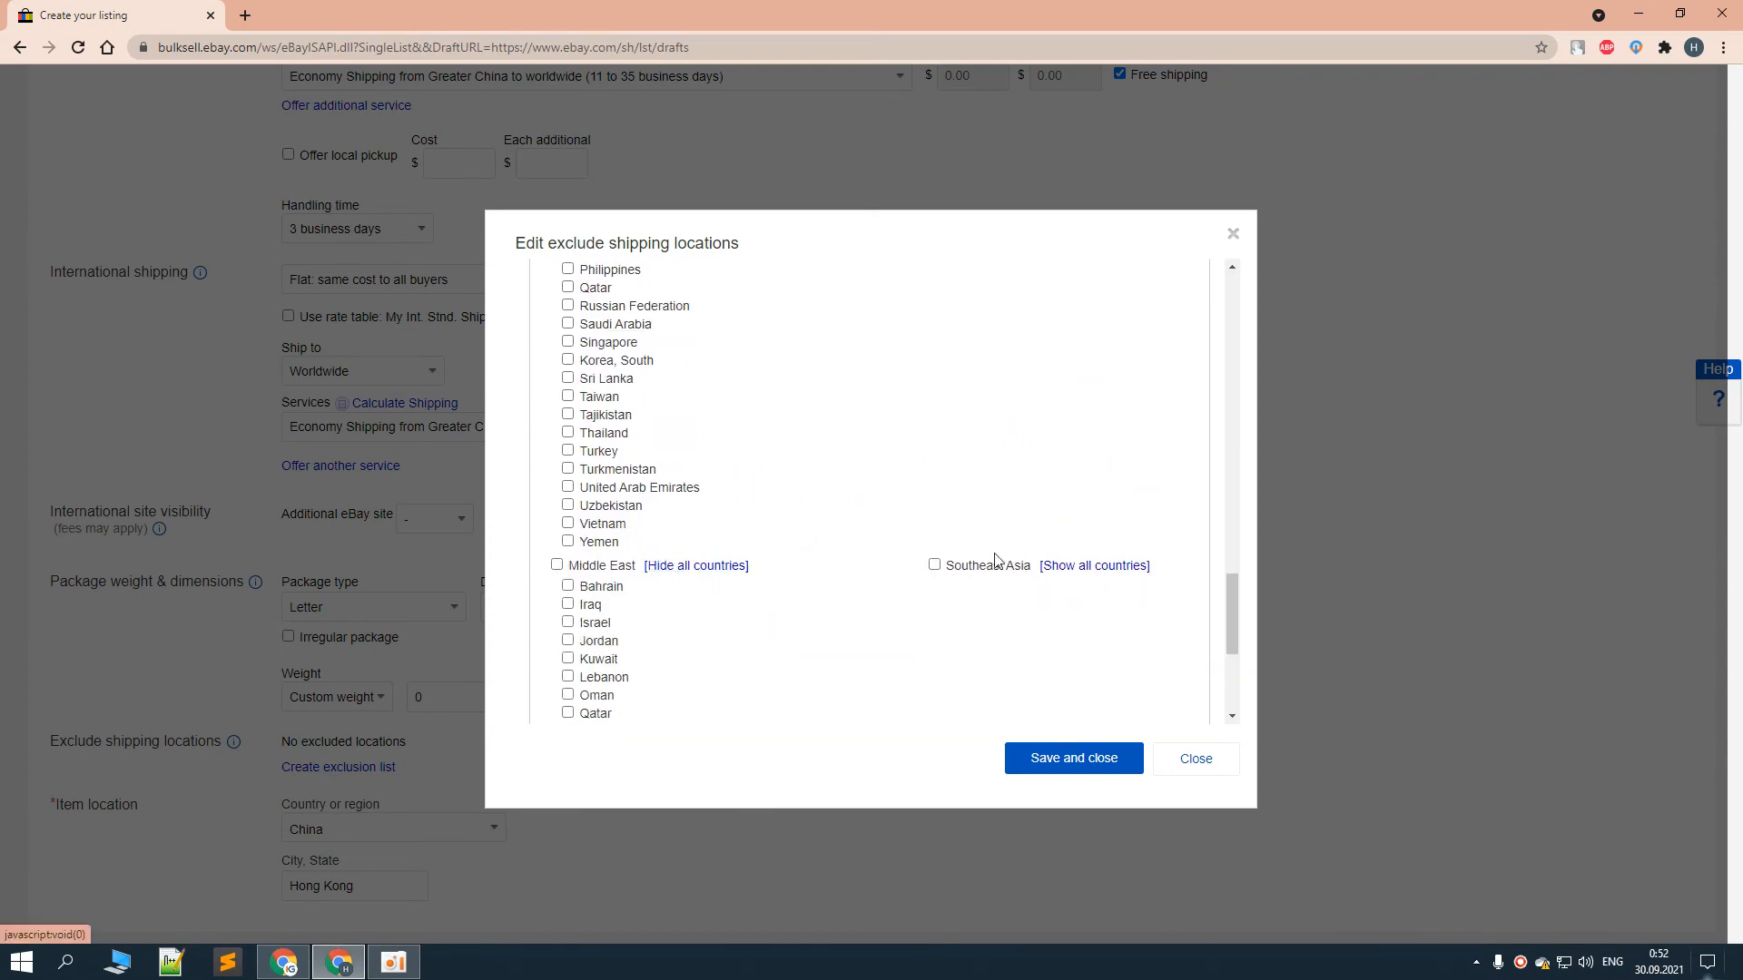
{"action": "left_click", "coordinate": [1098, 566]}
{"action": "scroll", "coordinate": [1103, 588], "scroll_direction": "down", "scroll_amount": 3}
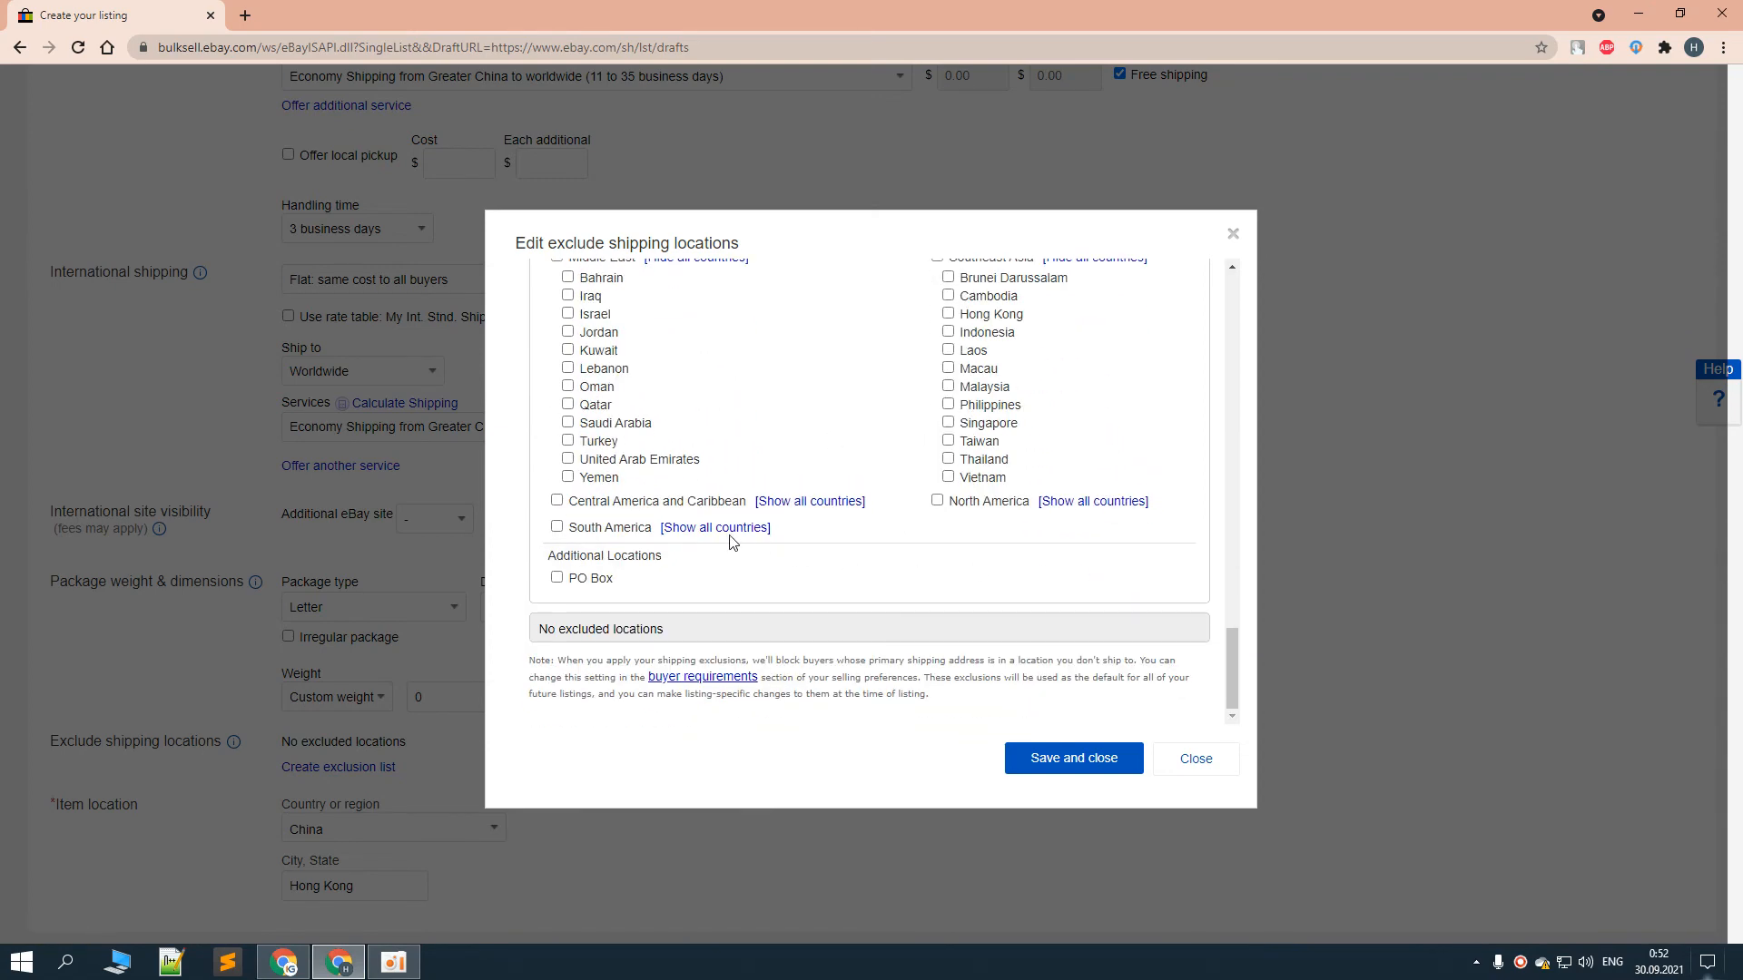
{"action": "left_click", "coordinate": [789, 502]}
{"action": "left_click", "coordinate": [1076, 504]}
{"action": "scroll", "coordinate": [1062, 527], "scroll_direction": "down", "scroll_amount": 5}
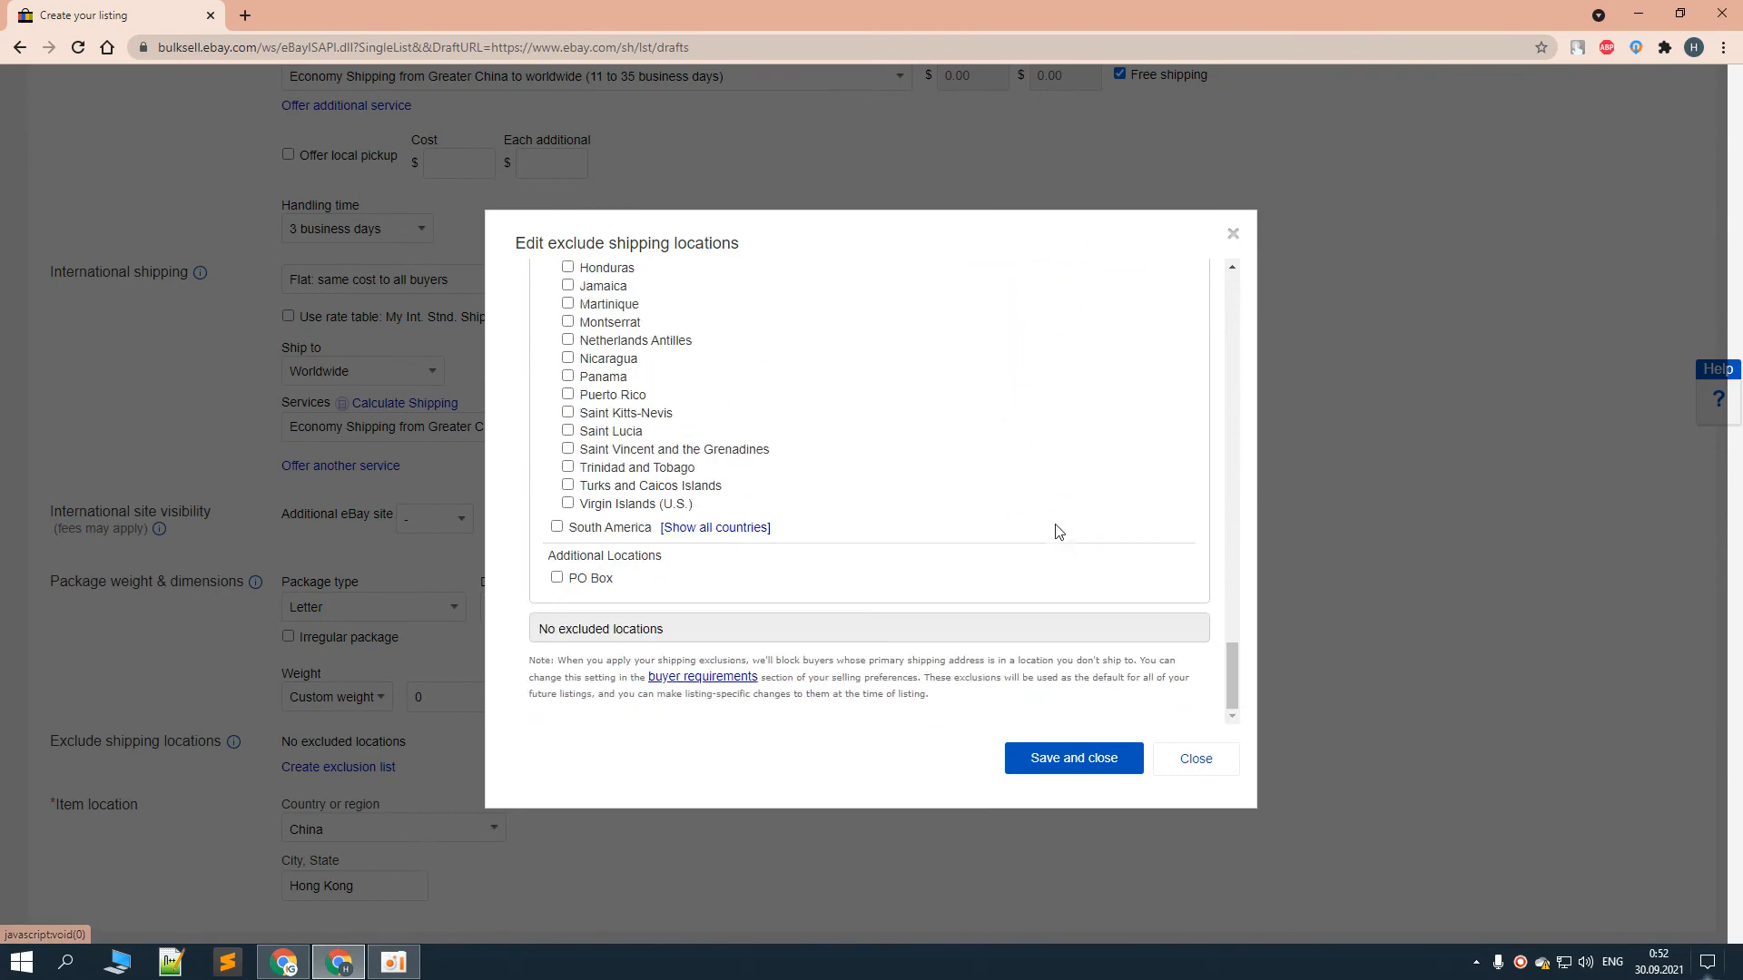
{"action": "left_click", "coordinate": [726, 527]}
{"action": "scroll", "coordinate": [858, 516], "scroll_direction": "down", "scroll_amount": 3}
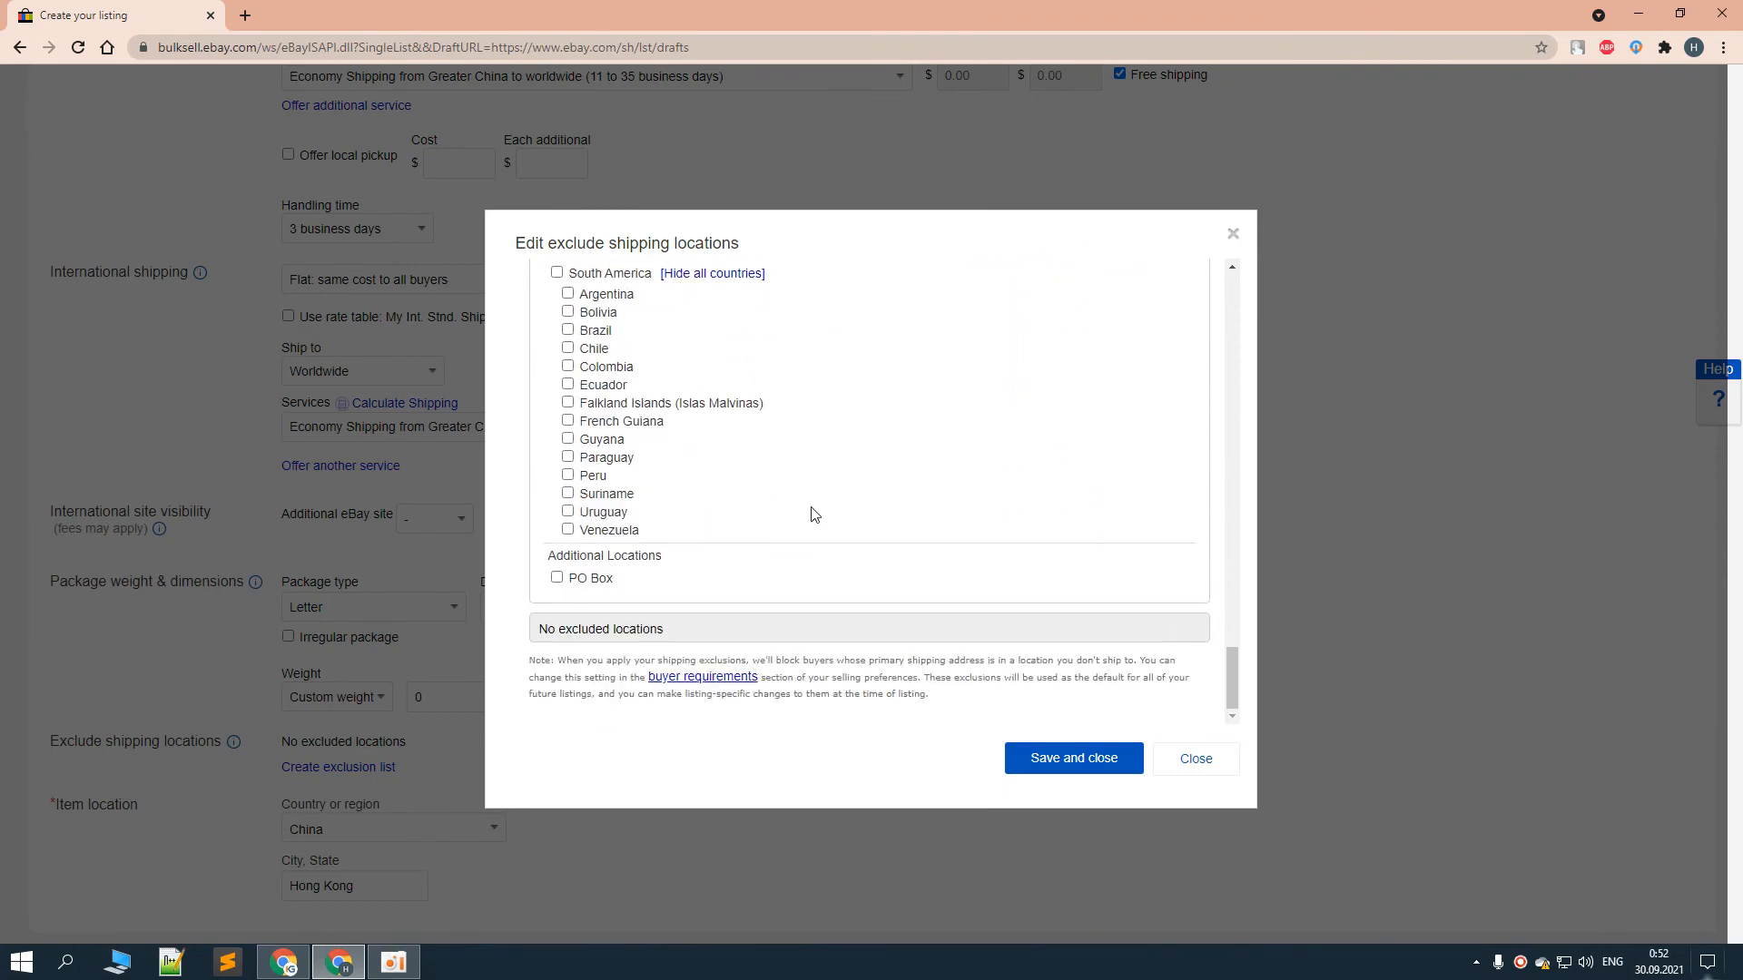
Exclude the domestic locations US Protectorates, Alaska/Hawaii and APO/FPO from shipping
{"action": "scroll", "coordinate": [840, 513], "scroll_direction": "up", "scroll_amount": 8}
{"action": "left_click_drag", "start_coordinate": [1232, 555], "coordinate": [1239, 304]}
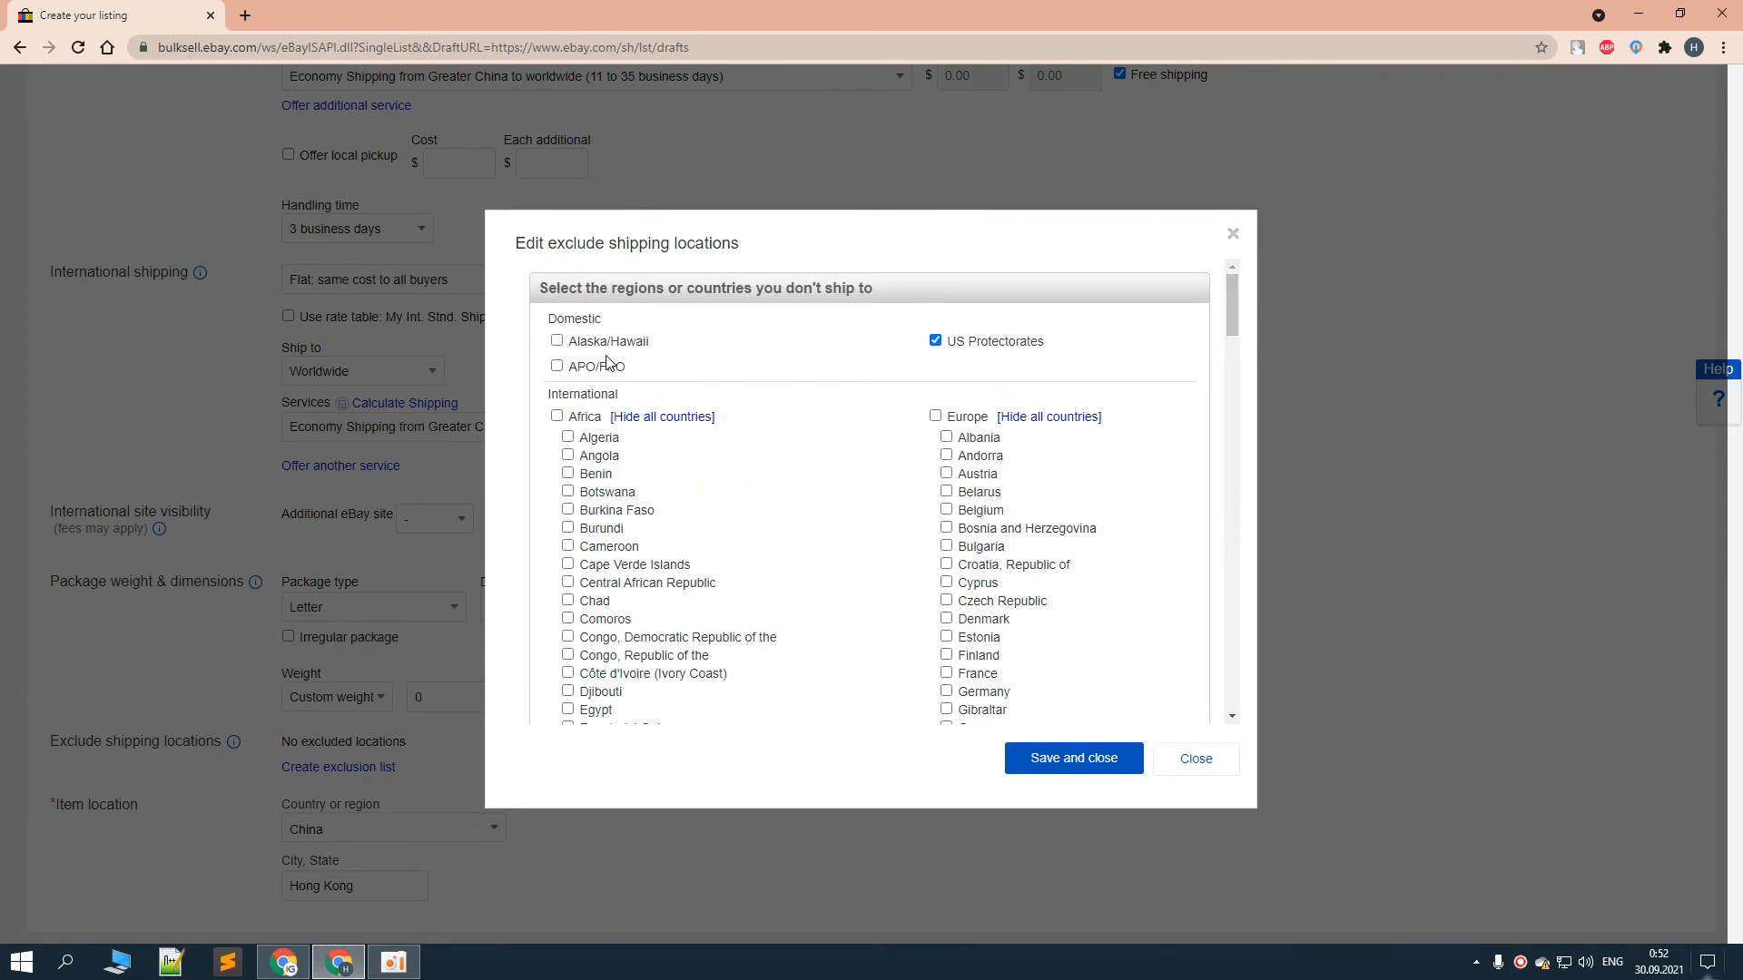
{"action": "left_click", "coordinate": [935, 341]}
{"action": "left_click", "coordinate": [556, 342]}
{"action": "left_click", "coordinate": [557, 367]}
Look through the international country lists, and exclude PO Box addresses under the additional locations
{"action": "scroll", "coordinate": [876, 503], "scroll_direction": "down", "scroll_amount": 6}
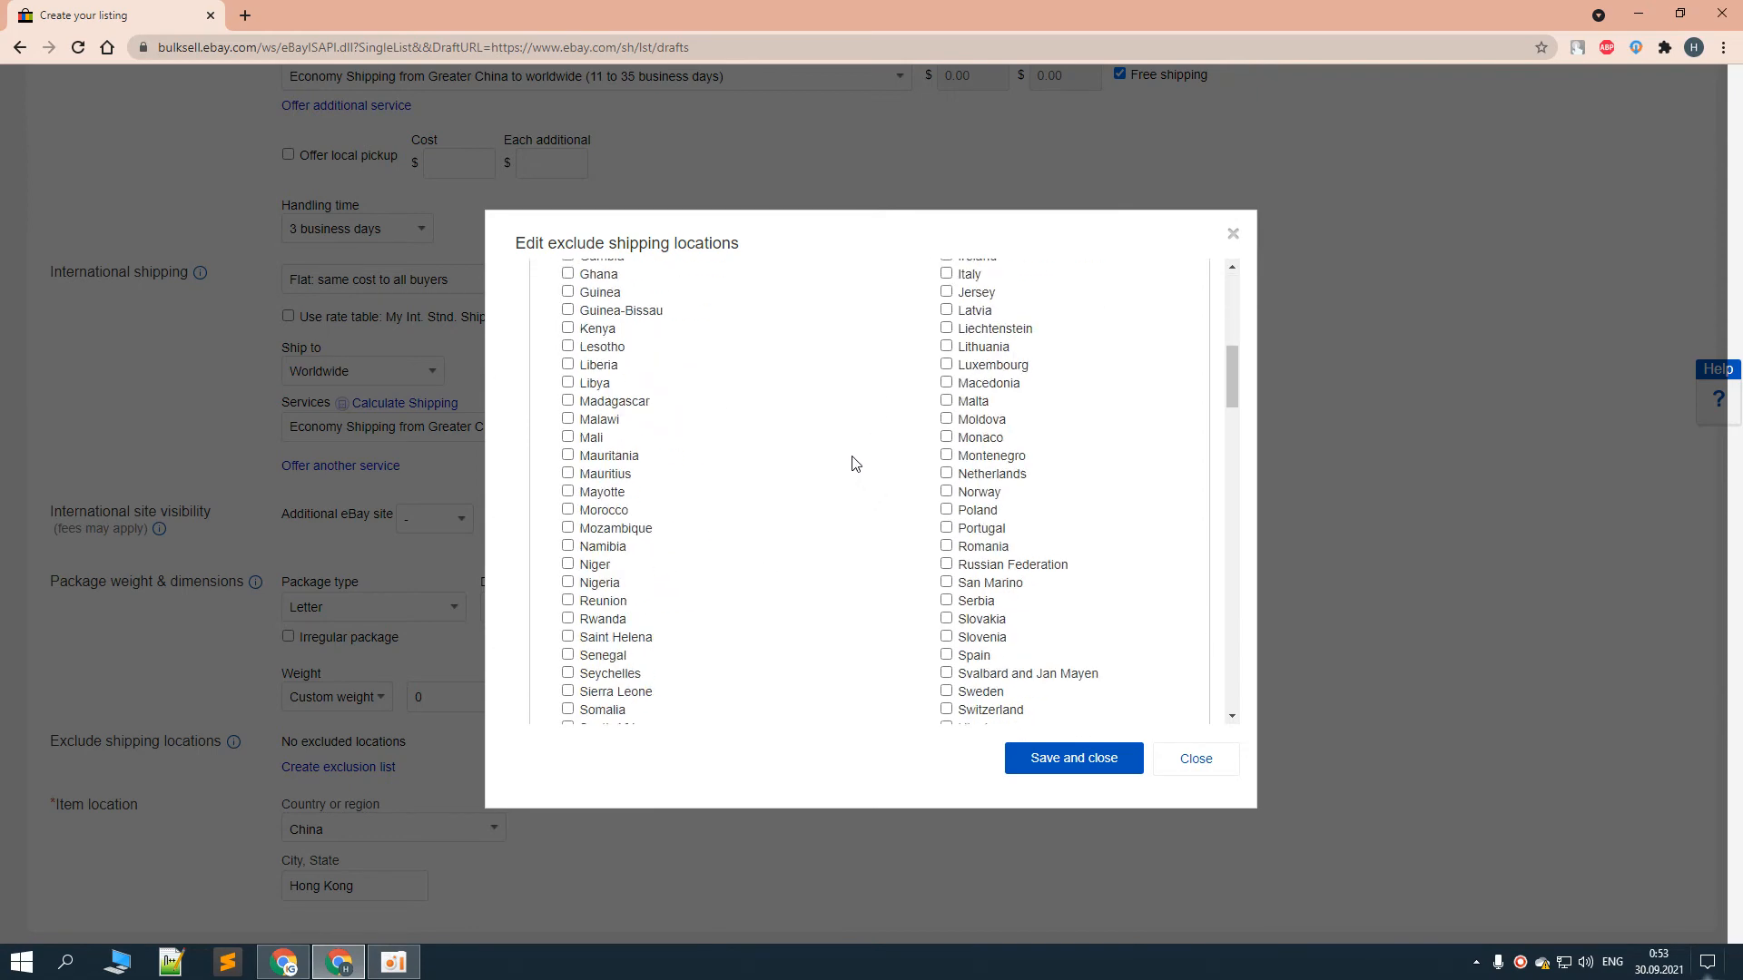
{"action": "scroll", "coordinate": [855, 464], "scroll_direction": "down", "scroll_amount": 5}
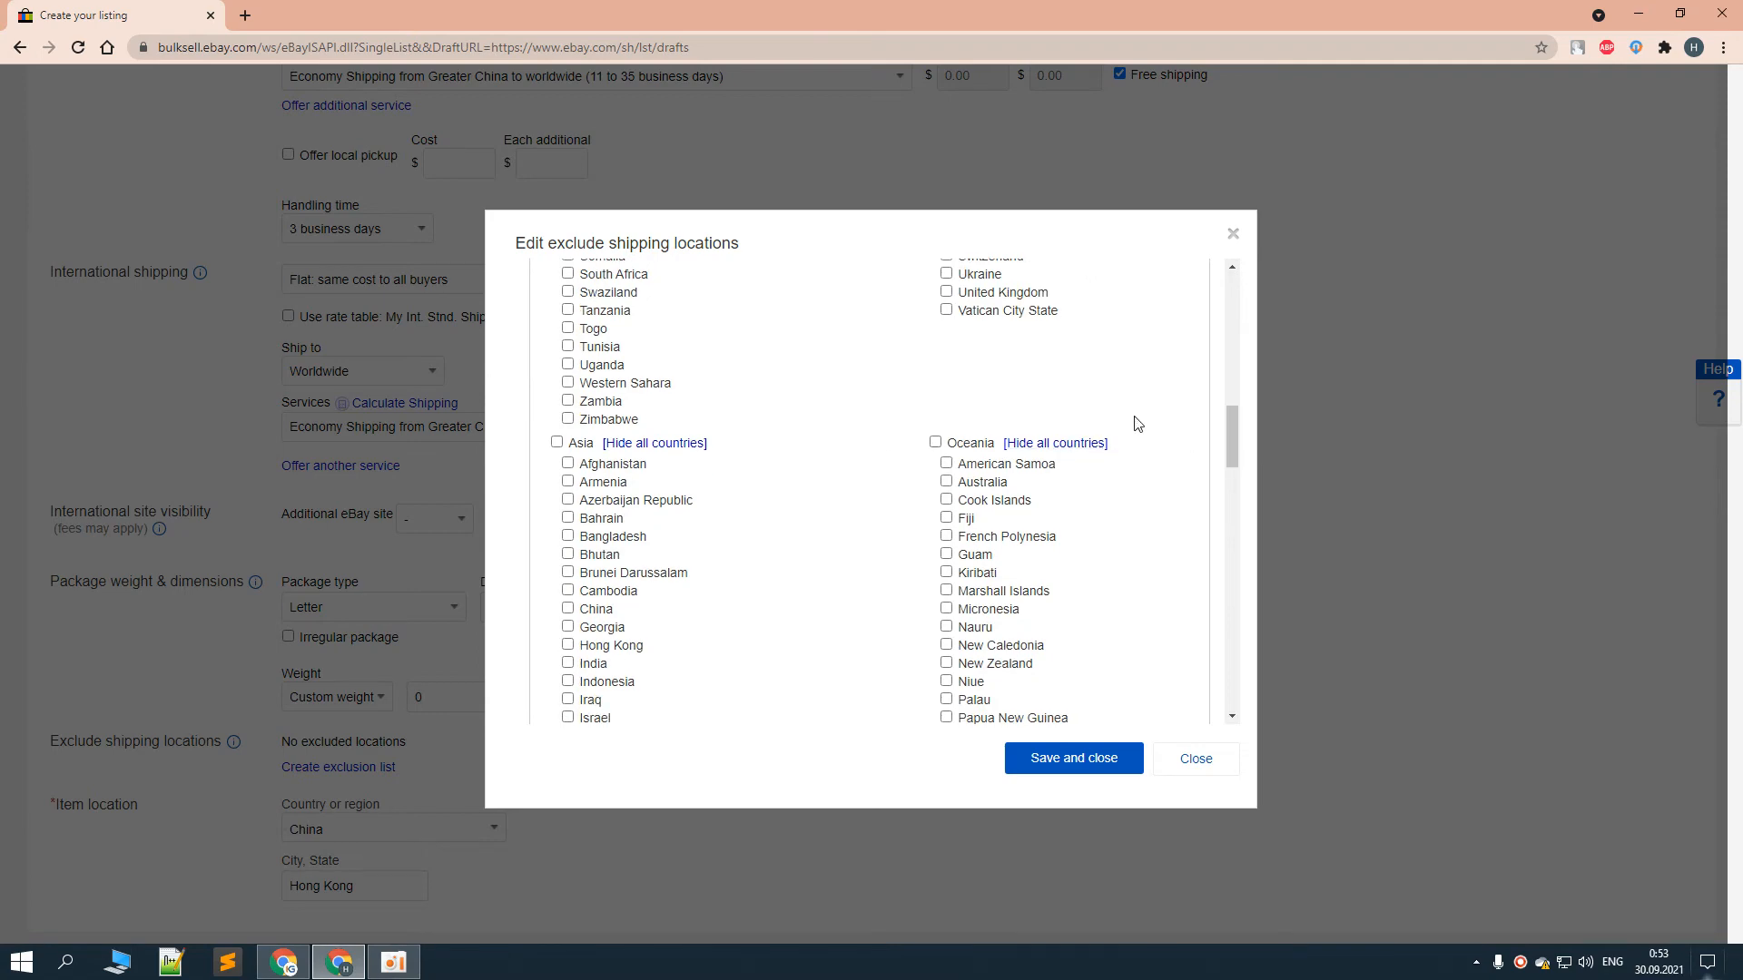
{"action": "scroll", "coordinate": [1121, 453], "scroll_direction": "down", "scroll_amount": 2}
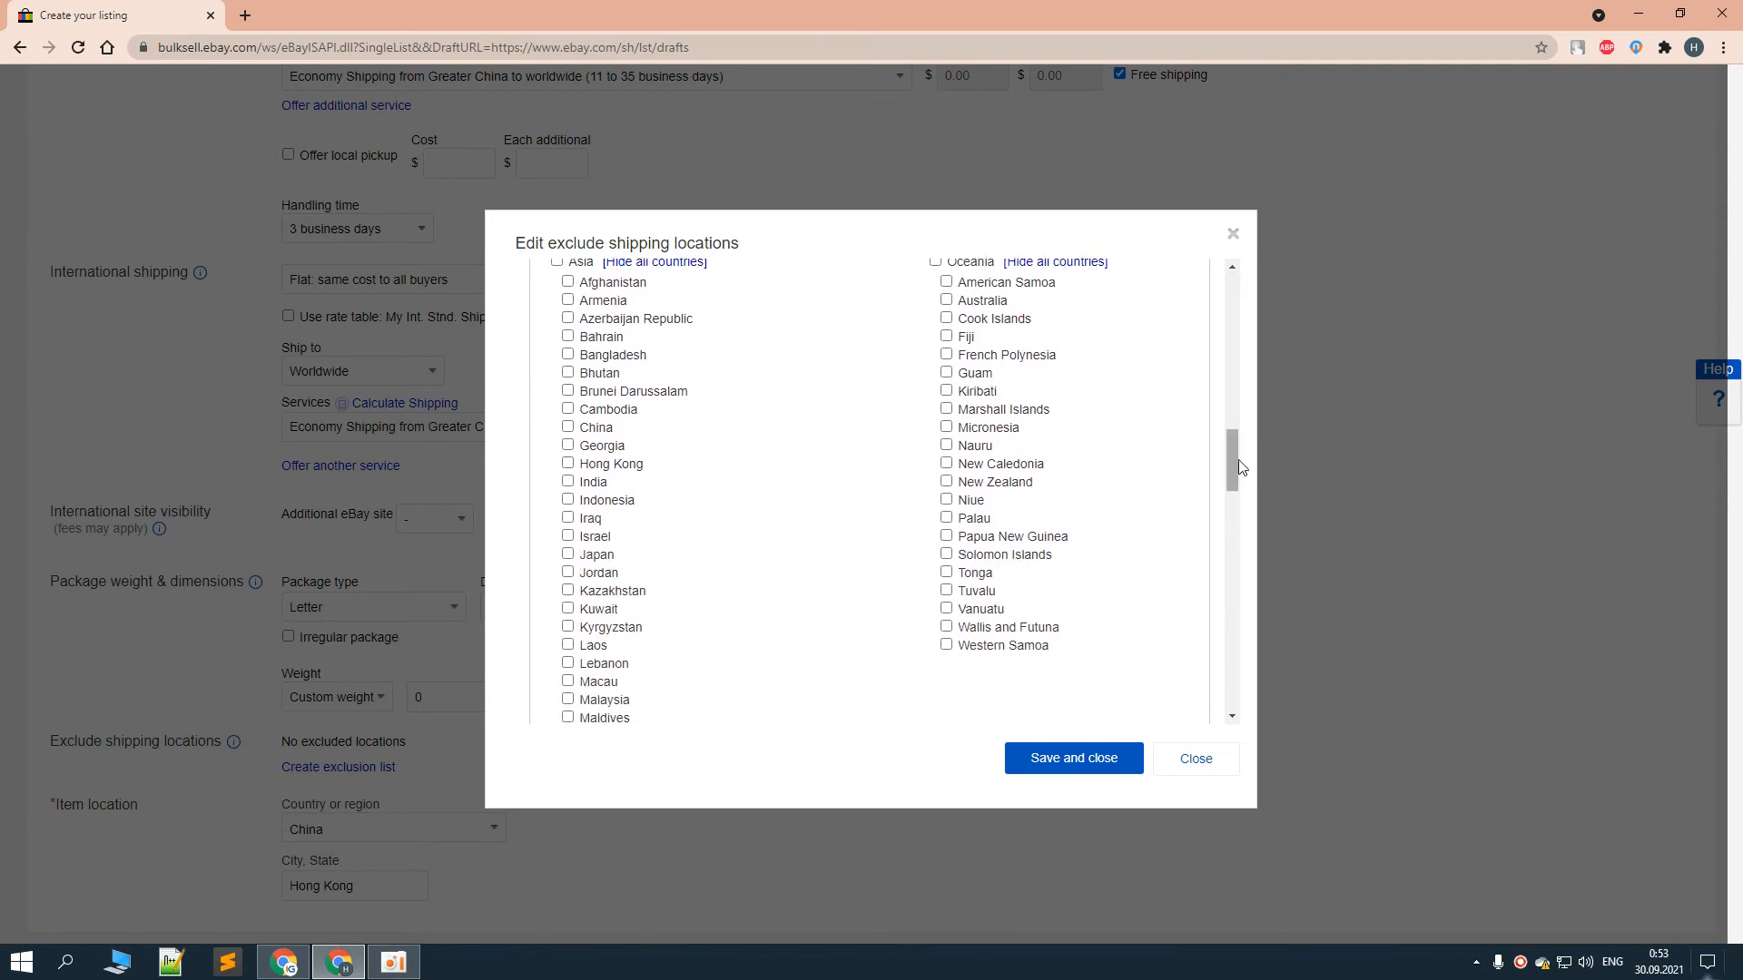
{"action": "left_click_drag", "start_coordinate": [1229, 451], "coordinate": [1223, 690]}
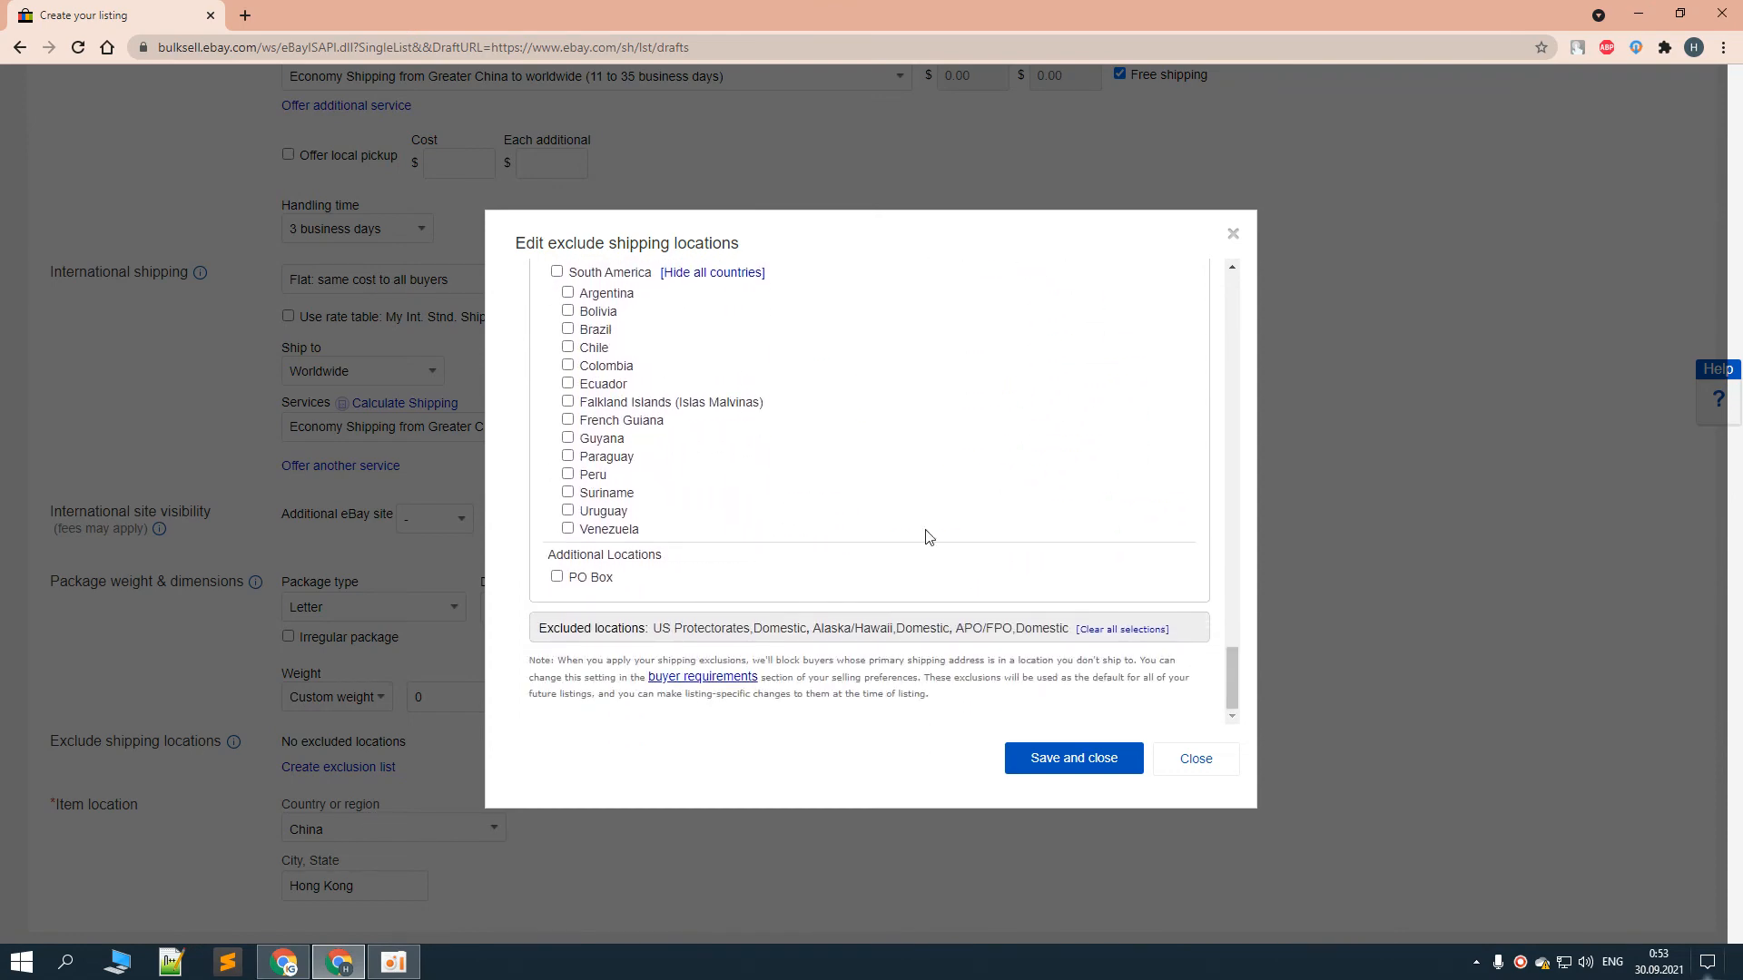
{"action": "left_click", "coordinate": [556, 578]}
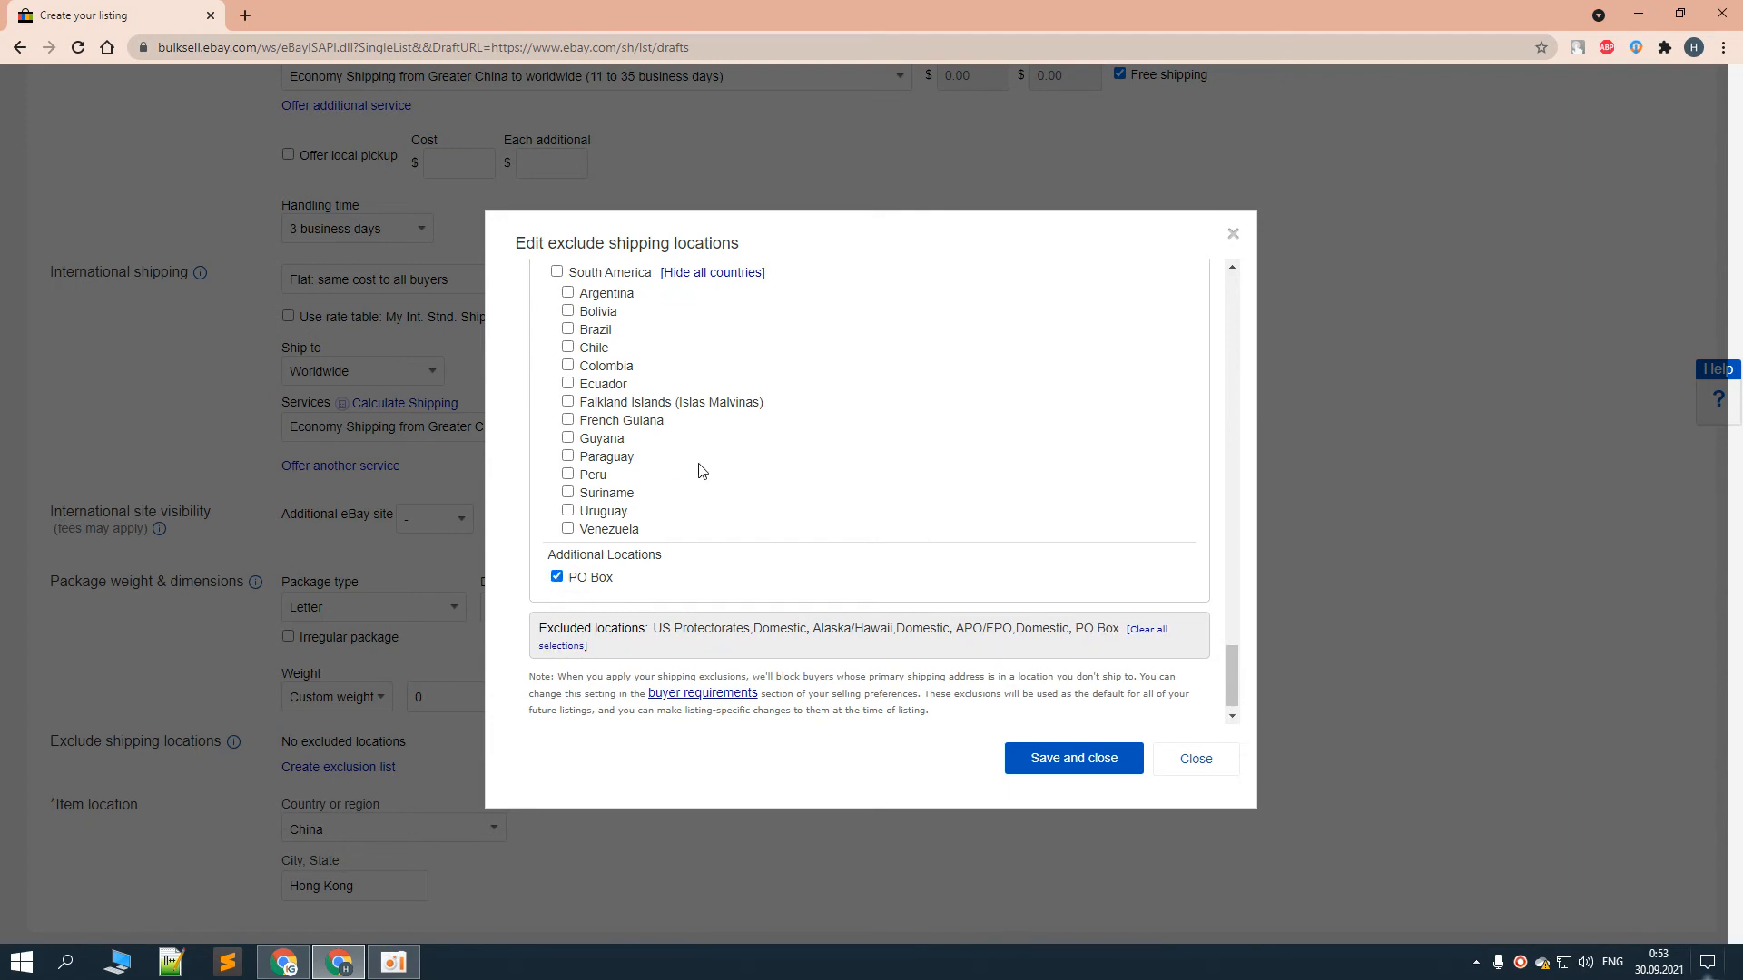
Exclude Ecuador under South America, save and close the exclusion list, and check the excluded locations in the listing
{"action": "scroll", "coordinate": [674, 470], "scroll_direction": "up", "scroll_amount": 1}
{"action": "left_click", "coordinate": [568, 474]}
{"action": "left_click", "coordinate": [566, 473]}
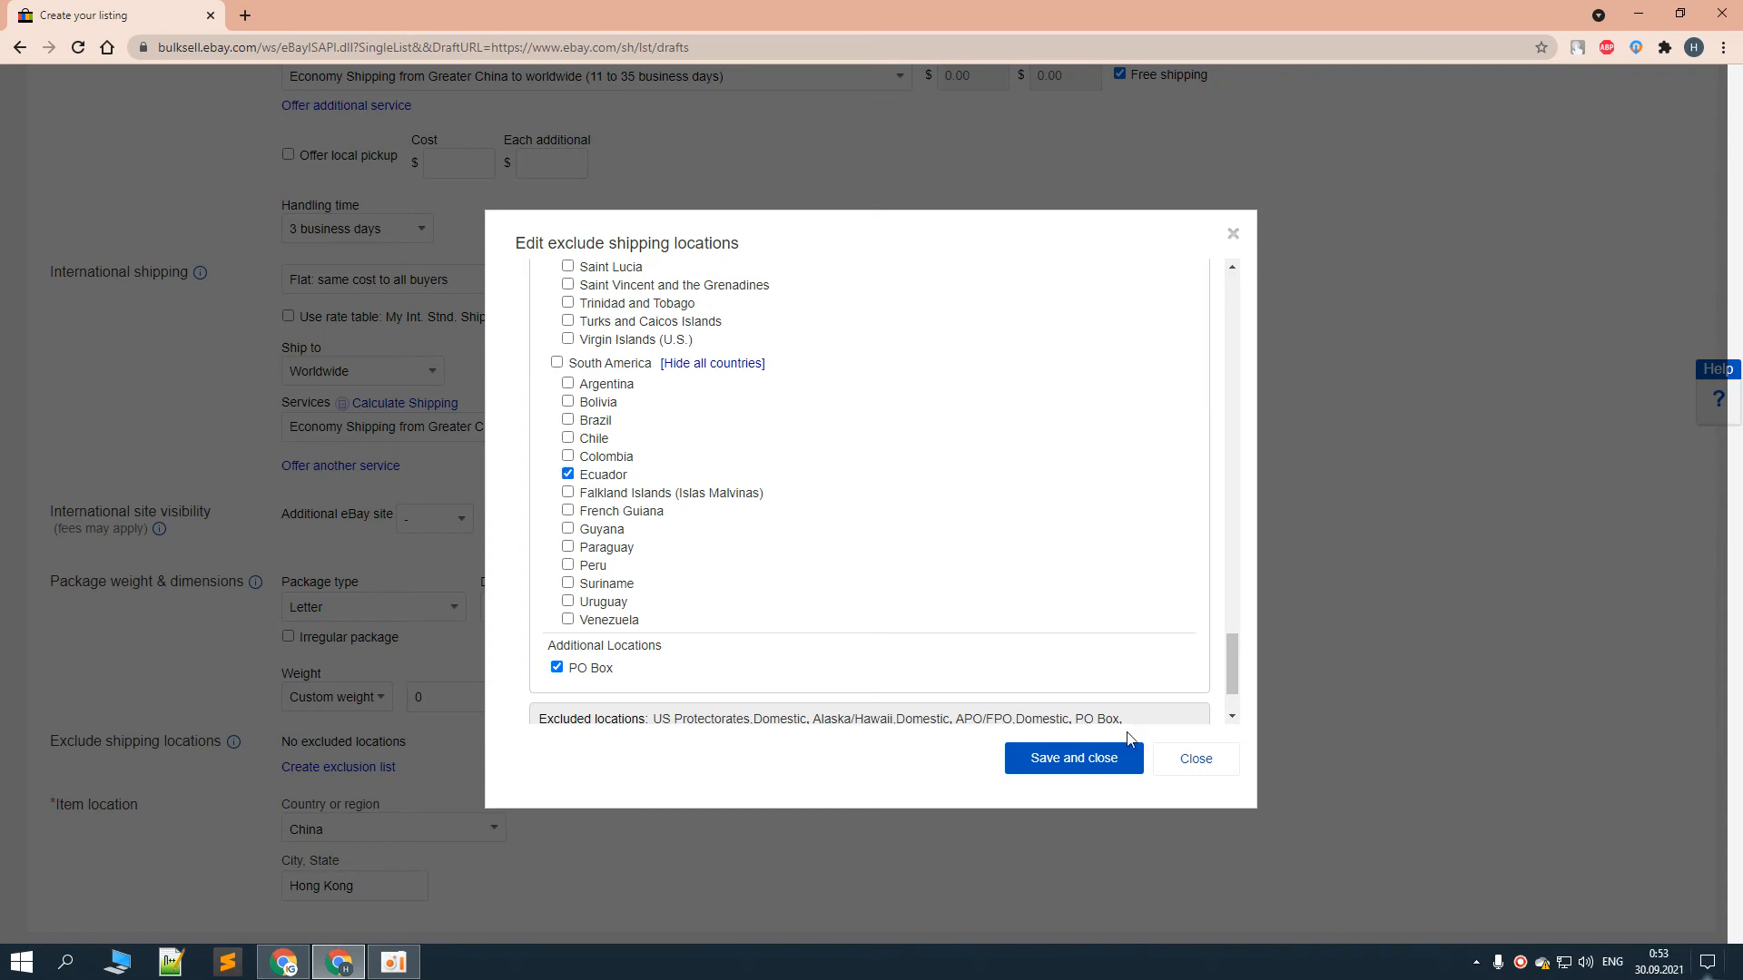
{"action": "left_click", "coordinate": [1105, 771]}
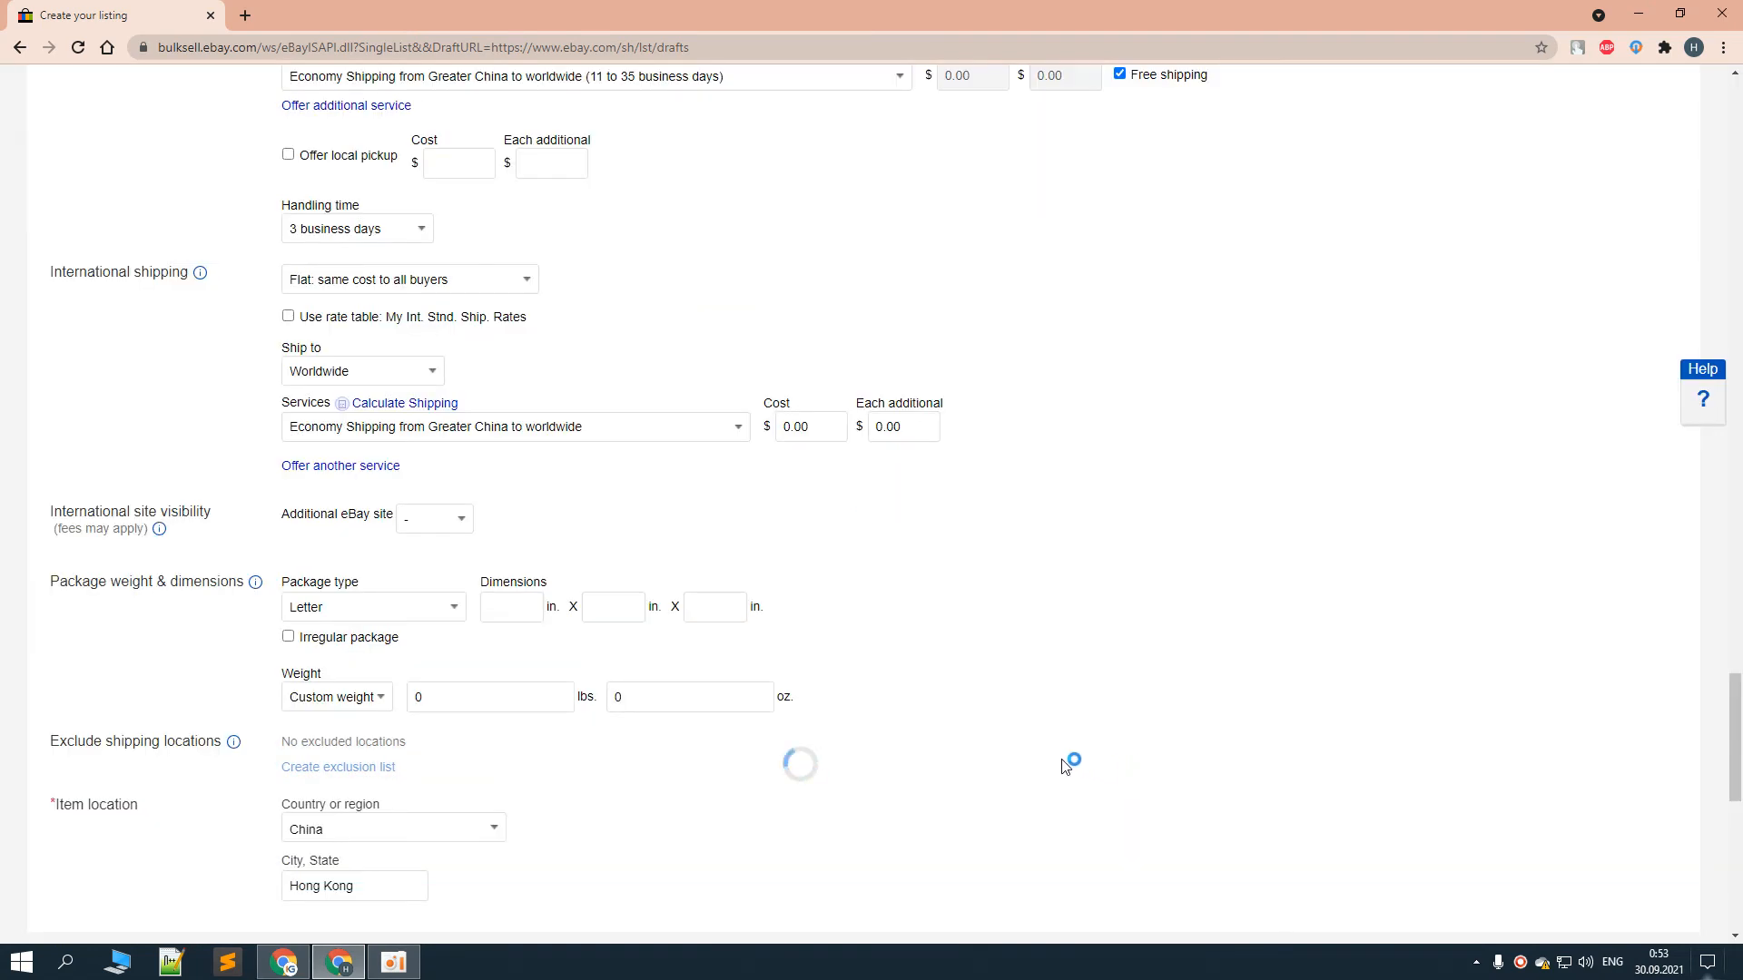
{"action": "scroll", "coordinate": [787, 717], "scroll_direction": "down", "scroll_amount": 3}
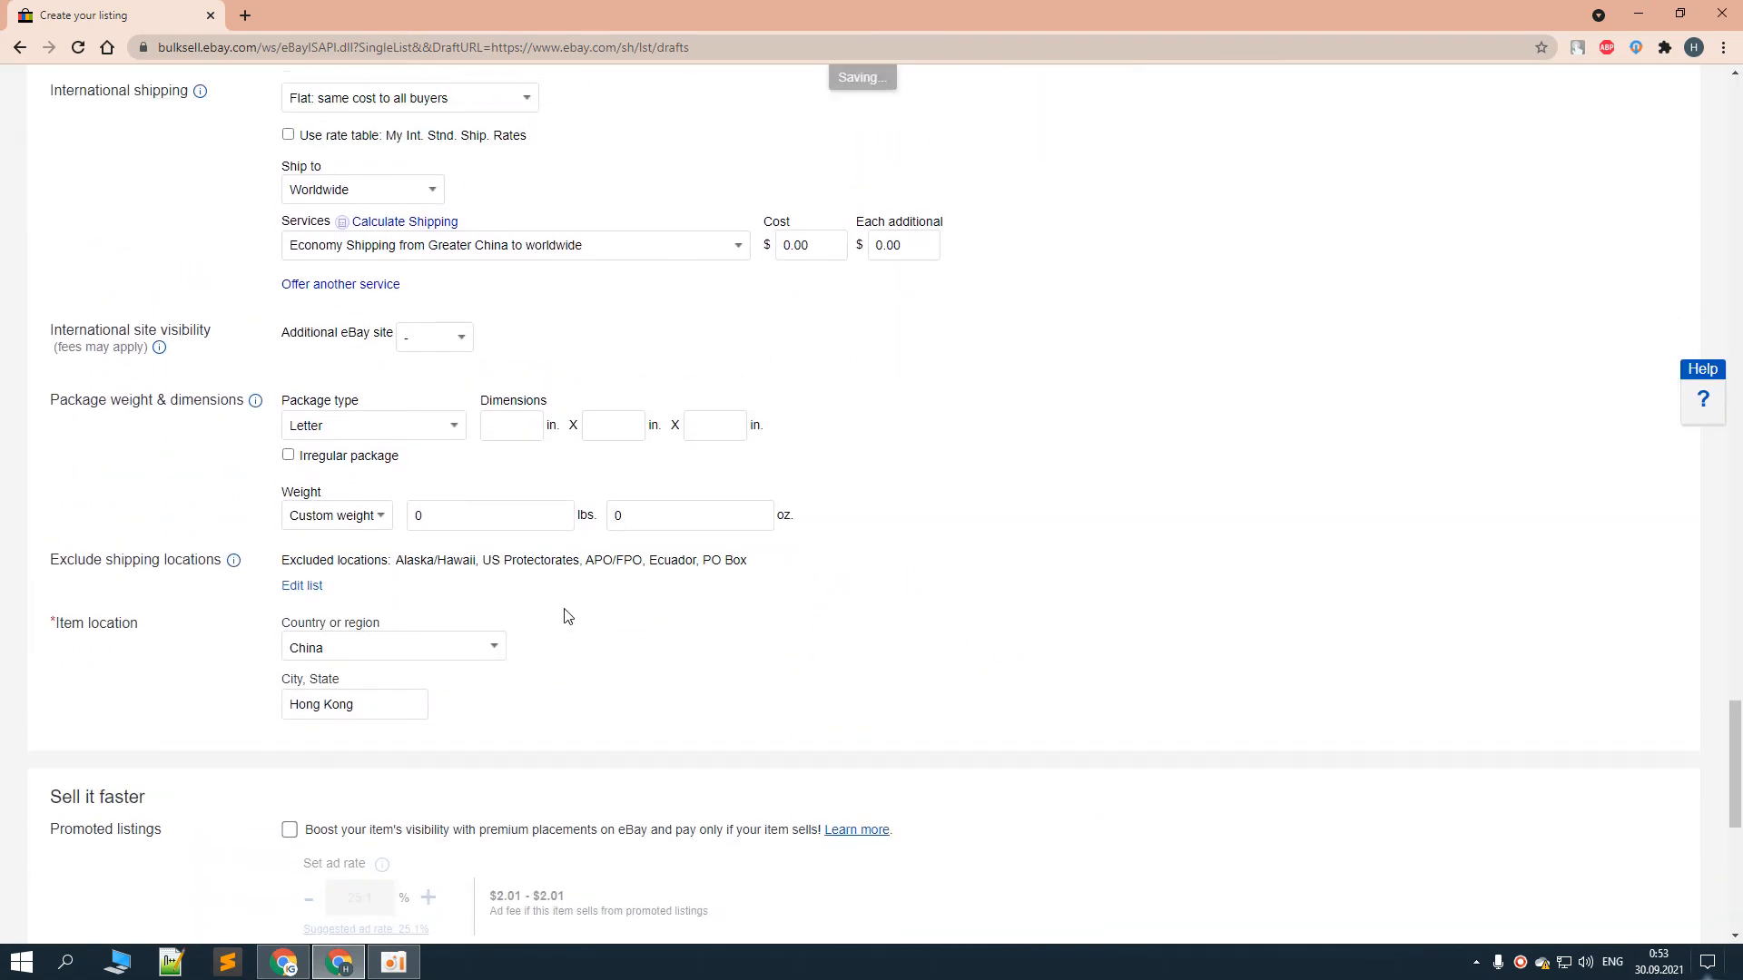
Enable the My Int. Stnd. Ship. Rates rate table for the listing's international shipping
{"action": "scroll", "coordinate": [550, 623], "scroll_direction": "up", "scroll_amount": 1}
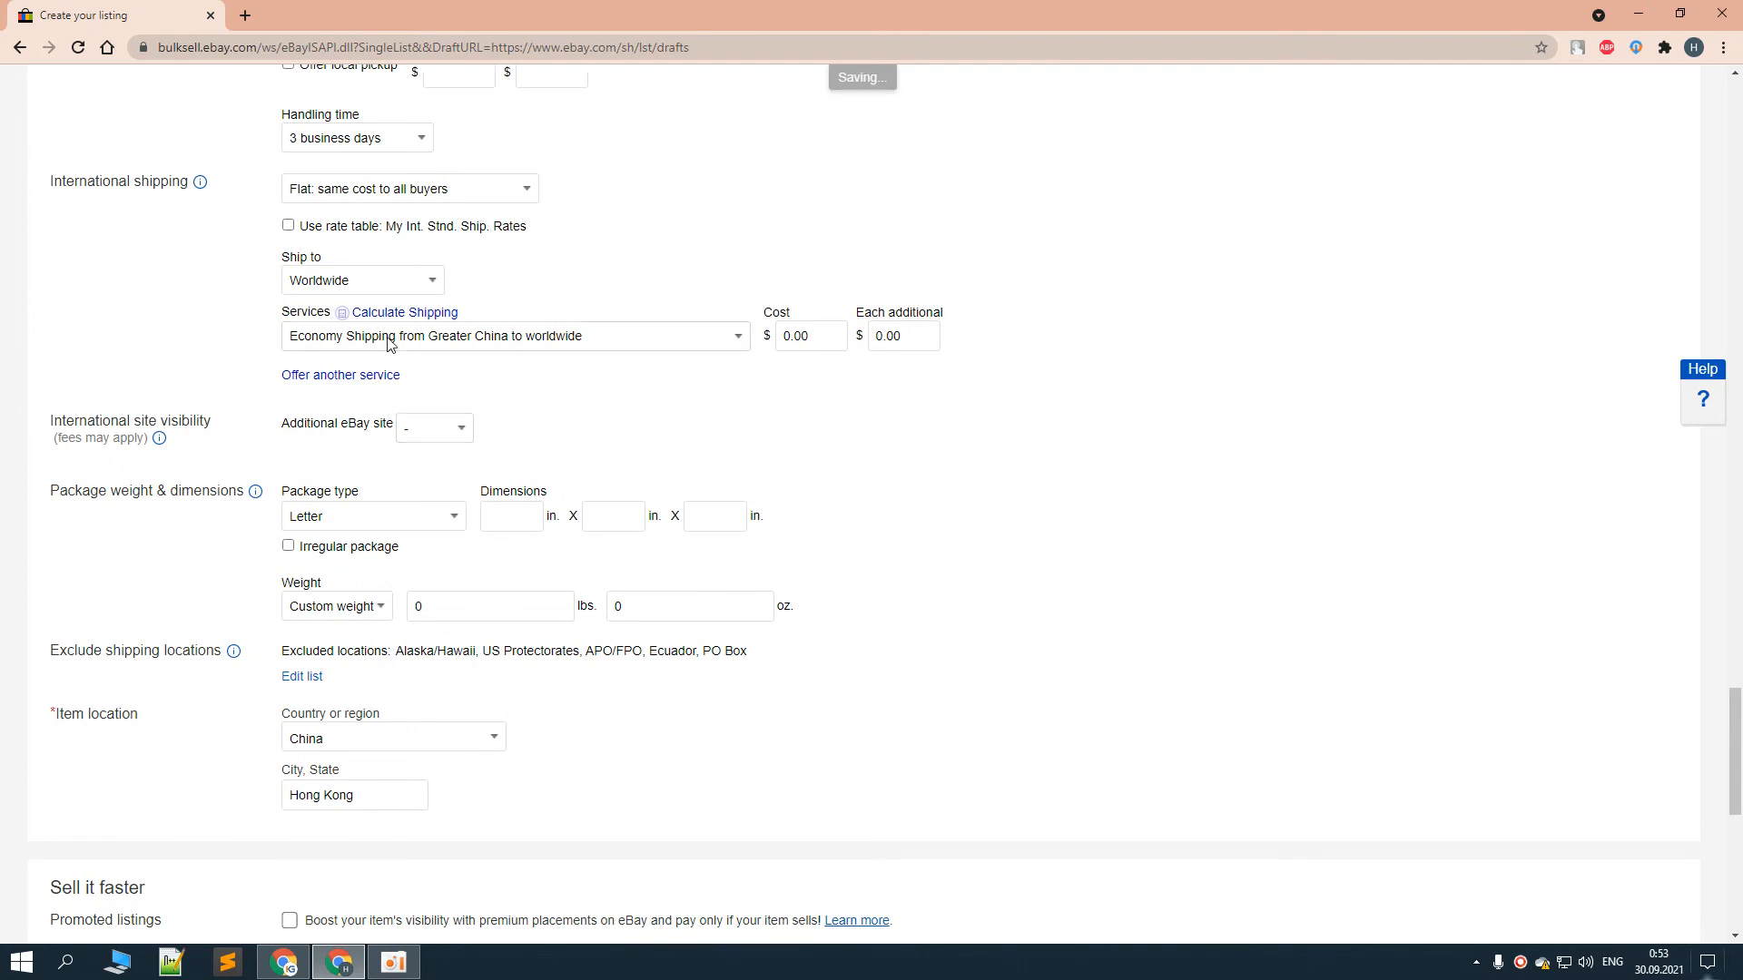
{"action": "scroll", "coordinate": [482, 563], "scroll_direction": "down", "scroll_amount": 3}
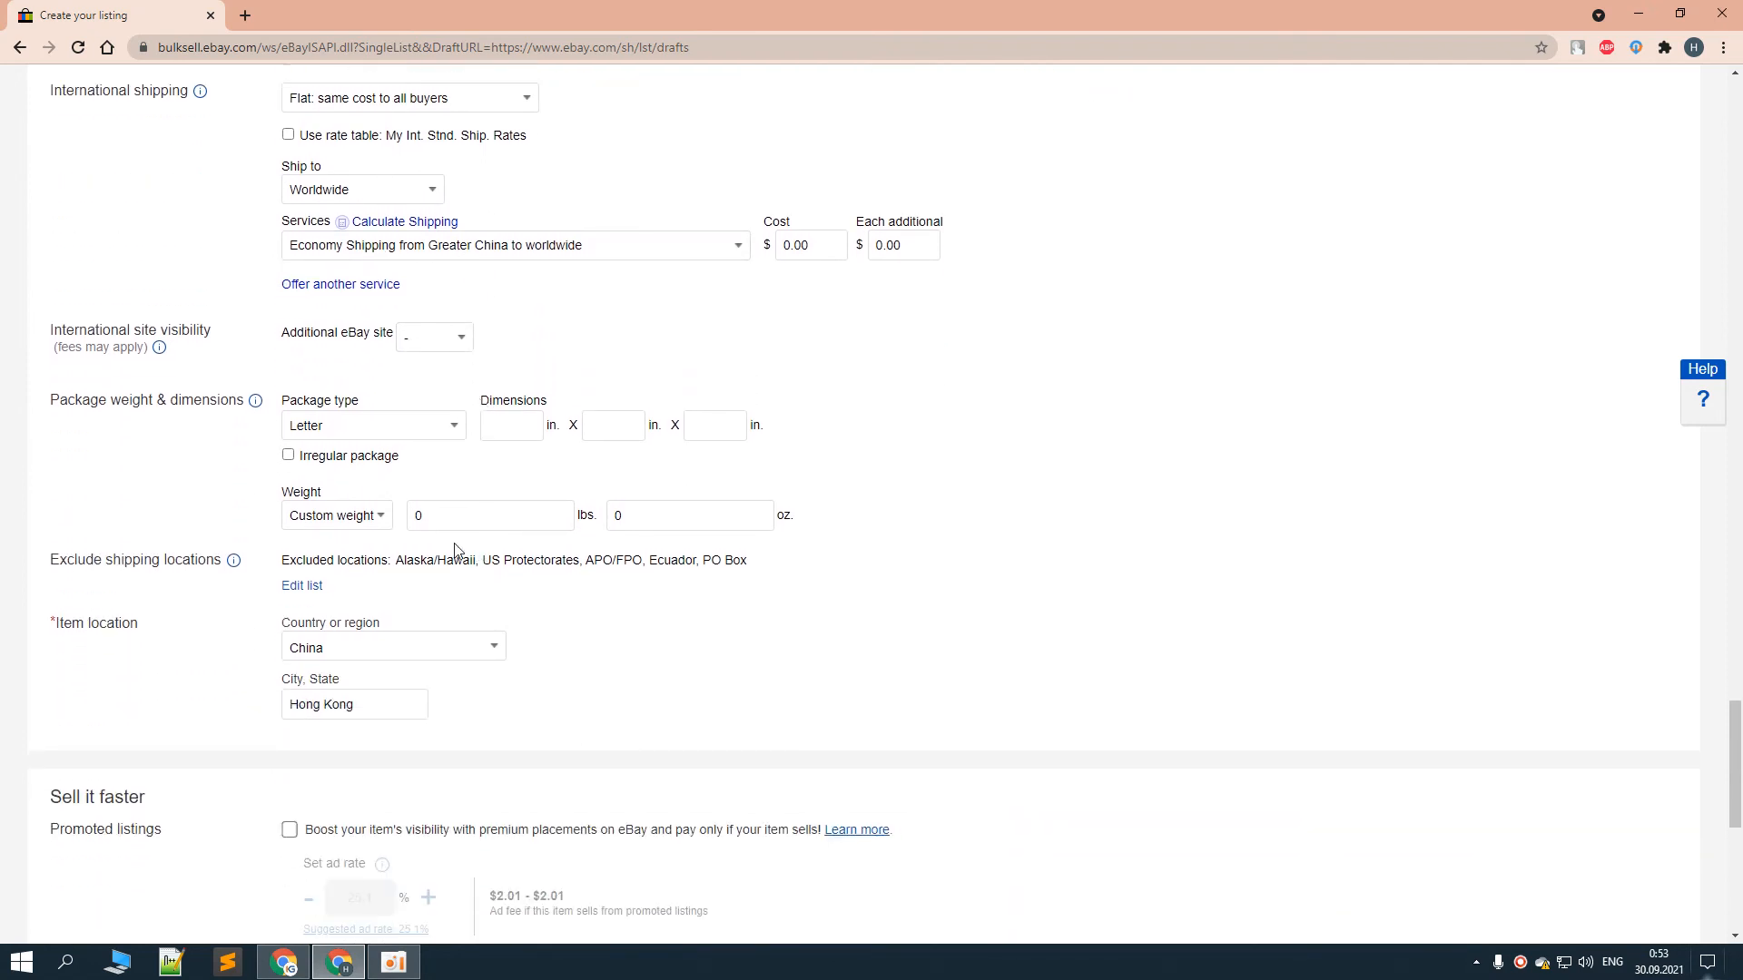
{"action": "scroll", "coordinate": [476, 562], "scroll_direction": "up", "scroll_amount": 3}
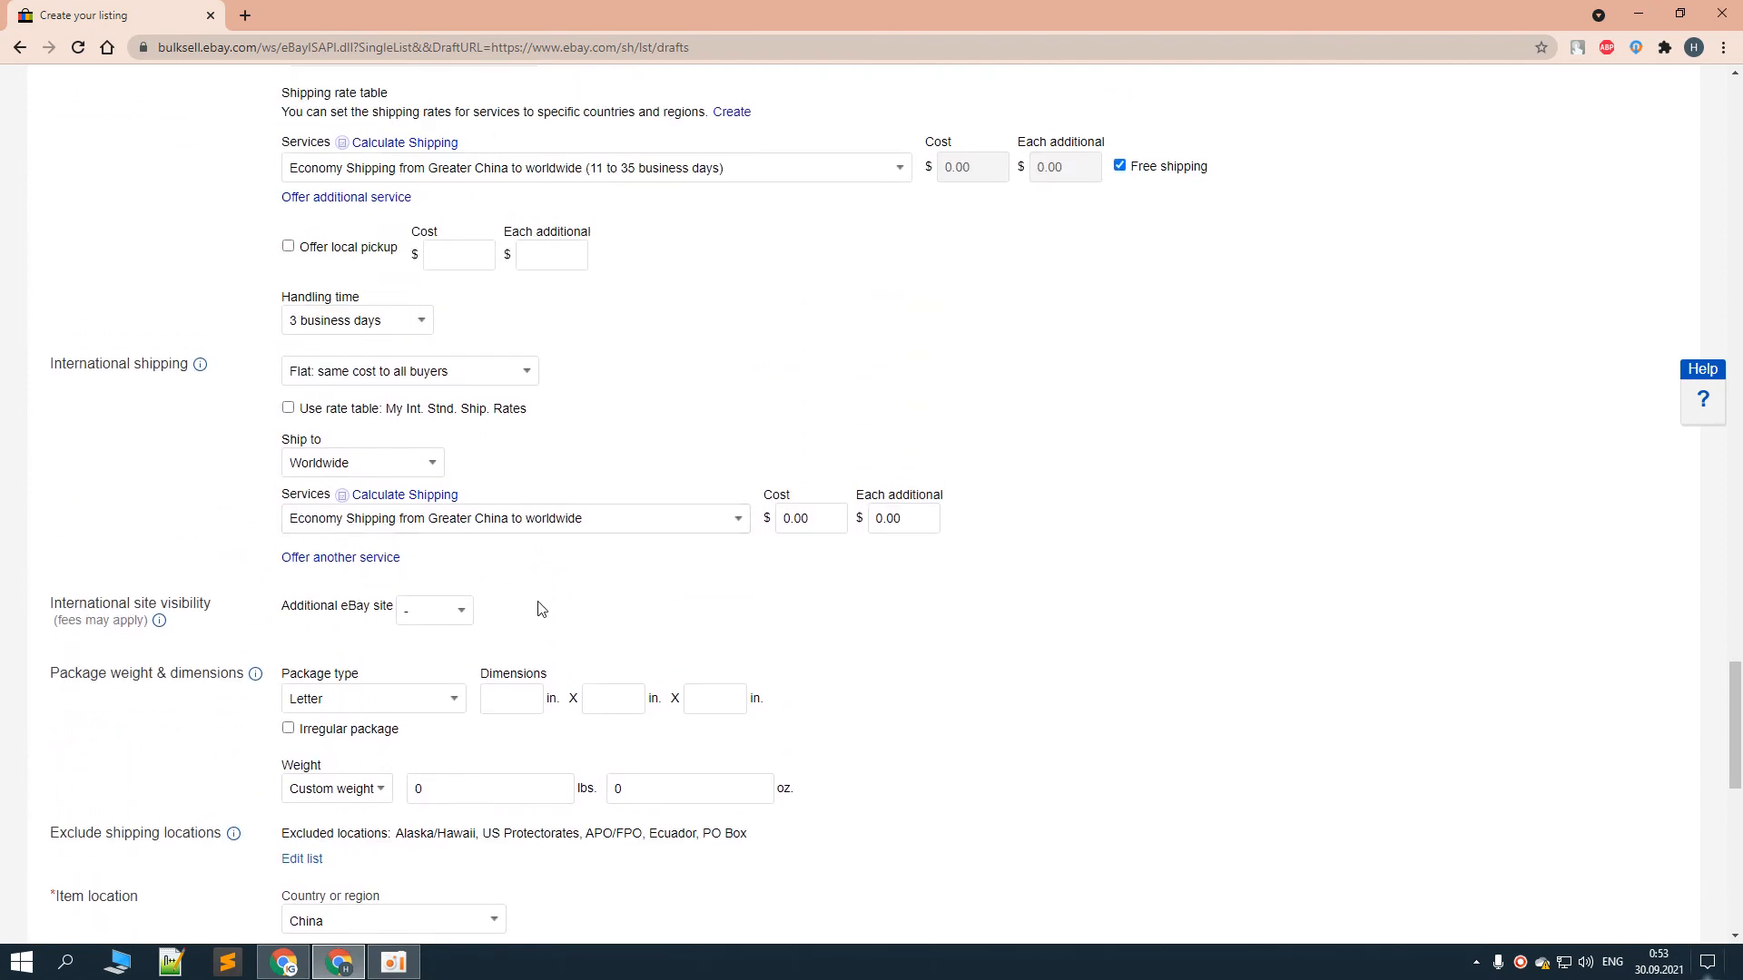
{"action": "scroll", "coordinate": [536, 611], "scroll_direction": "up", "scroll_amount": 1}
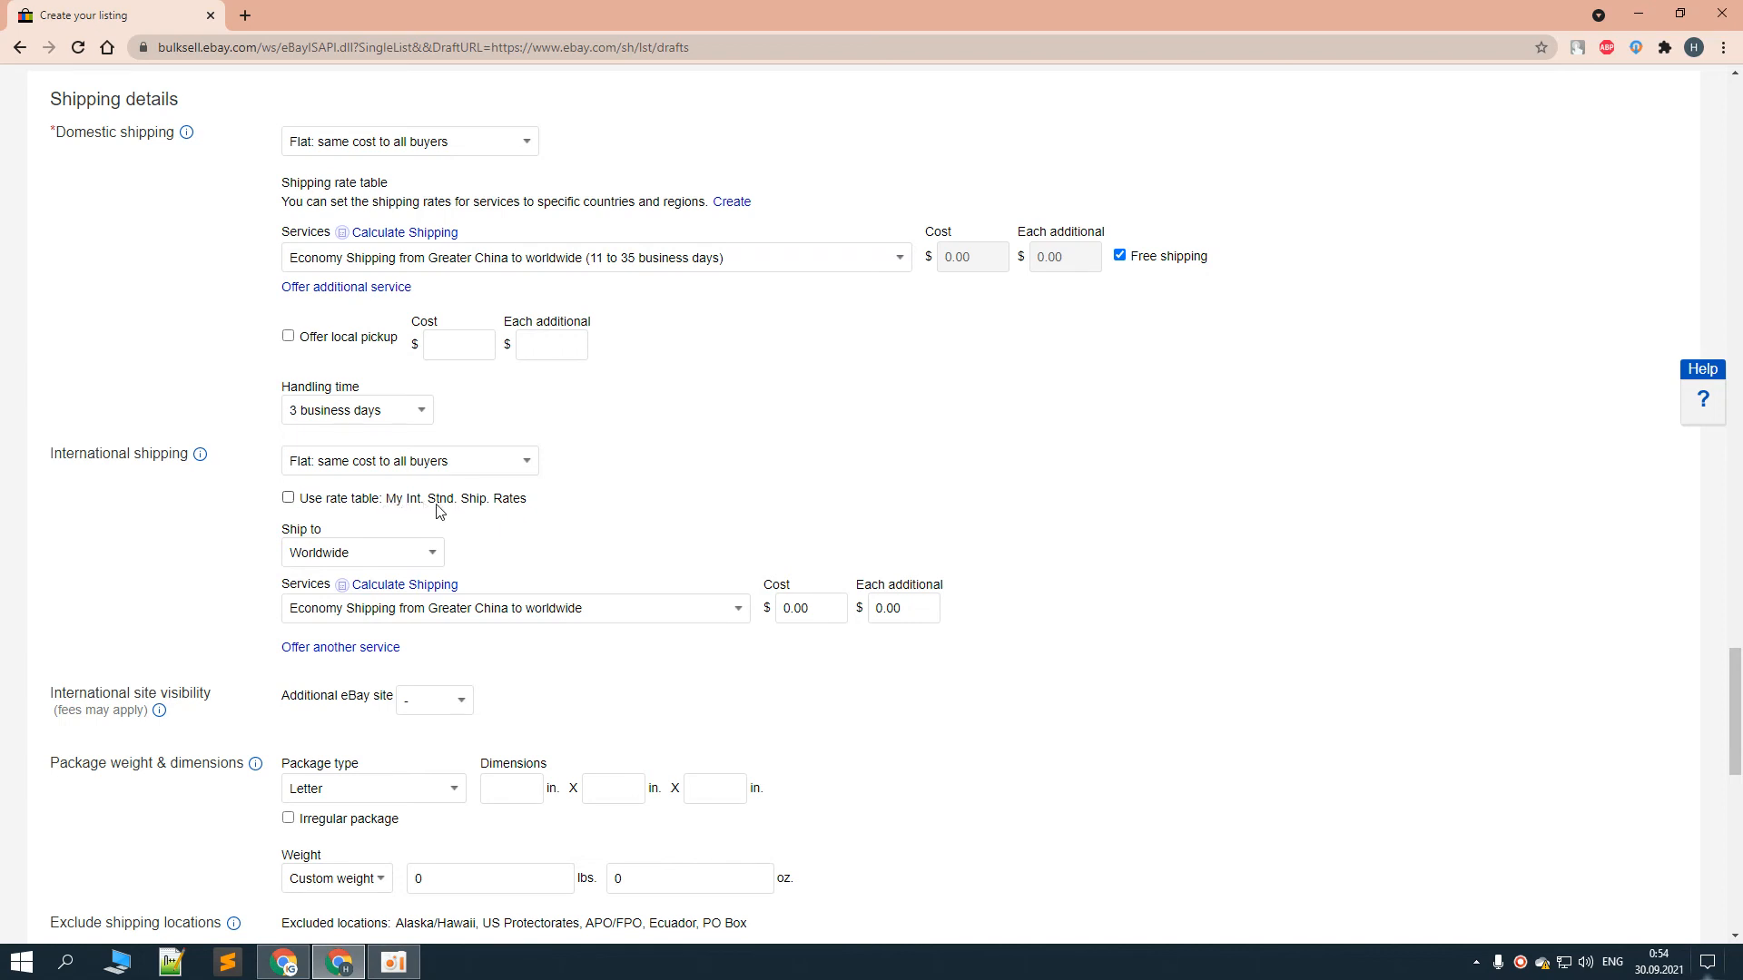
{"action": "left_click", "coordinate": [288, 499]}
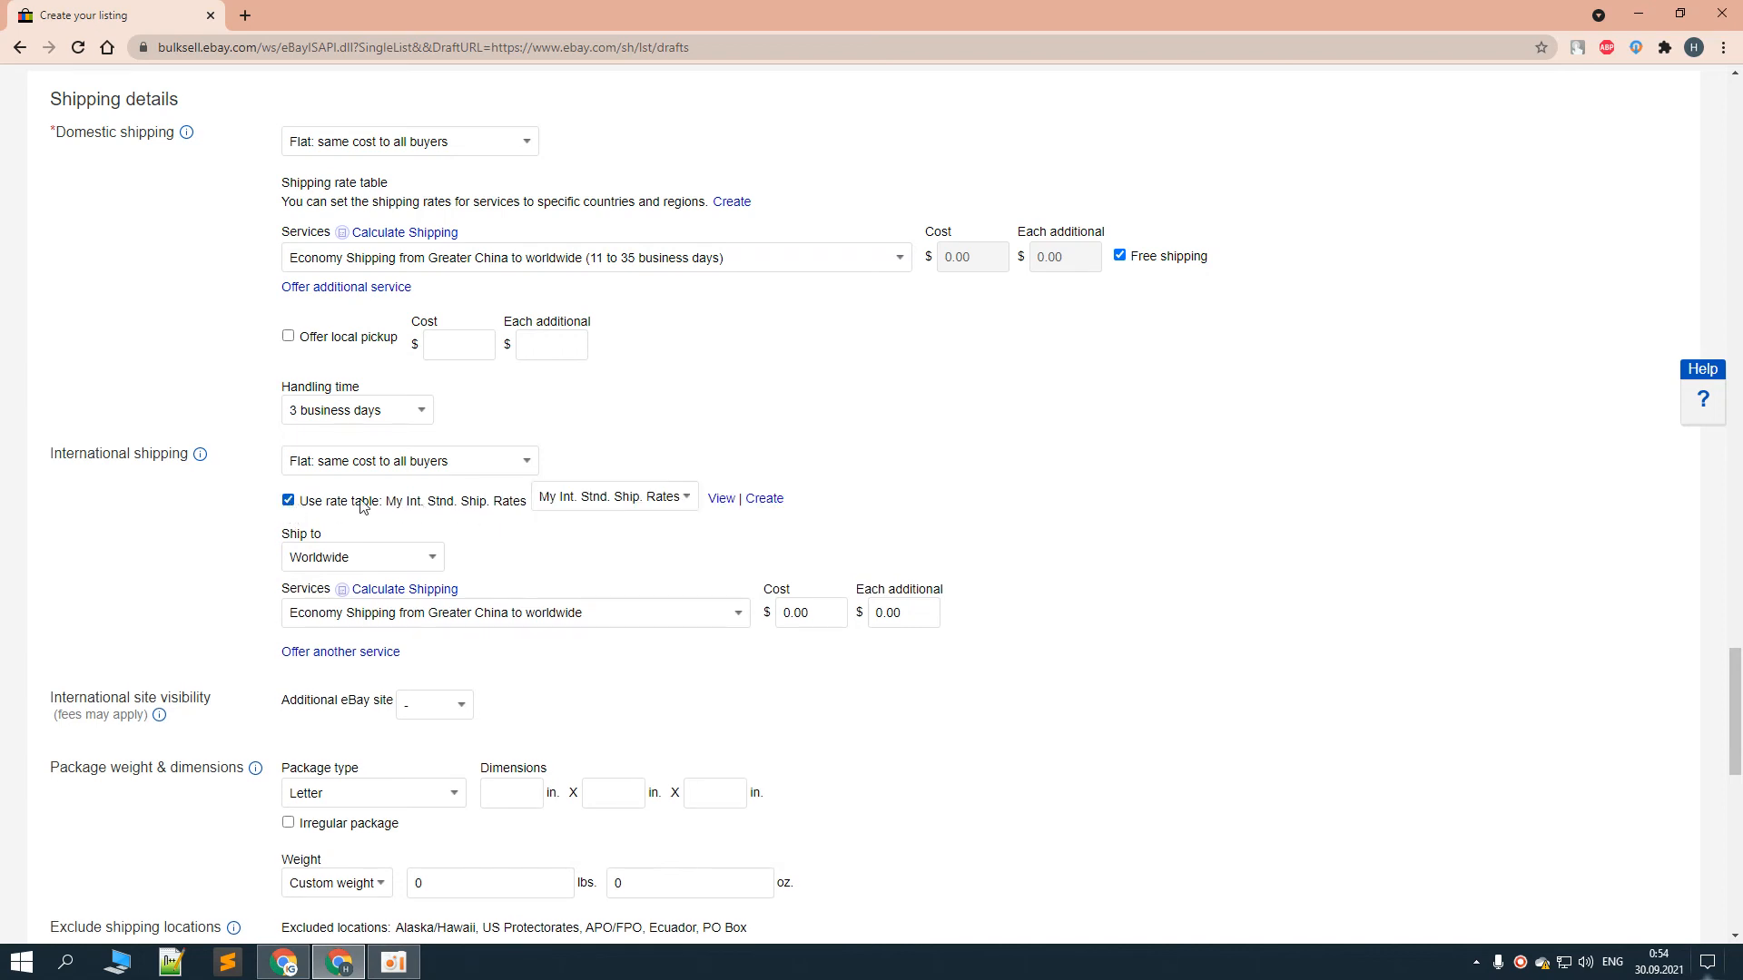
View the international shipping rate table, check its regions and costs, and save it
{"action": "left_click", "coordinate": [720, 500]}
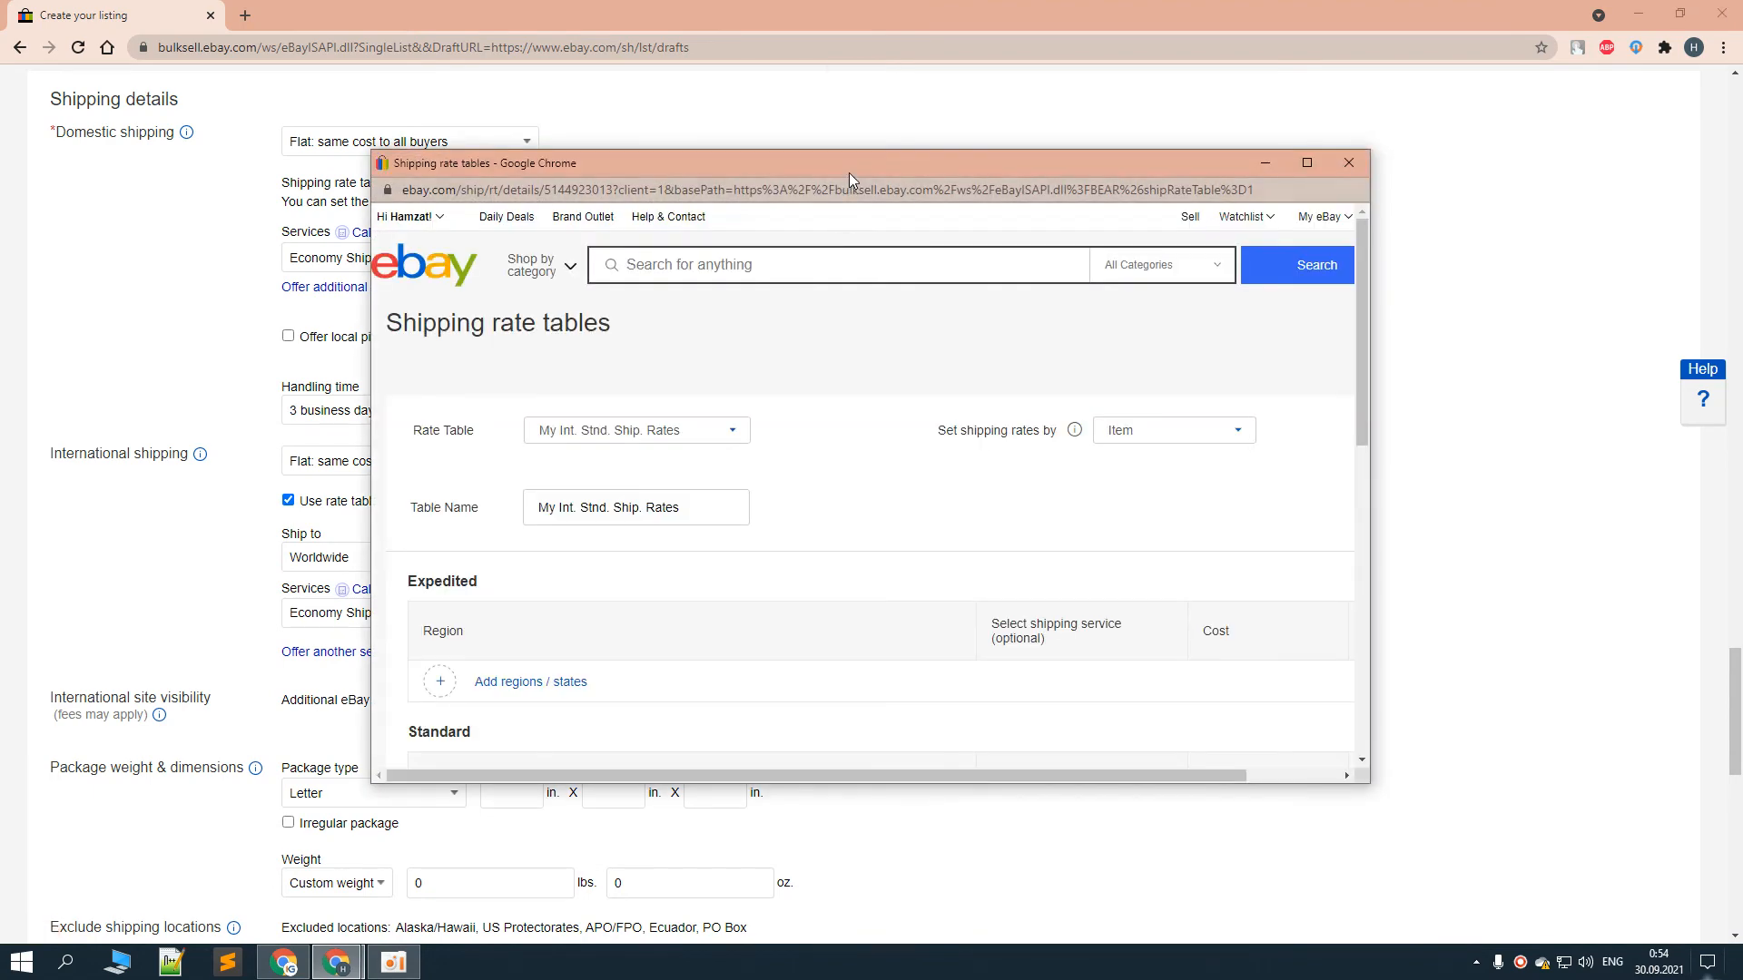
{"action": "double_click", "coordinate": [847, 172]}
{"action": "scroll", "coordinate": [844, 479], "scroll_direction": "down", "scroll_amount": 5}
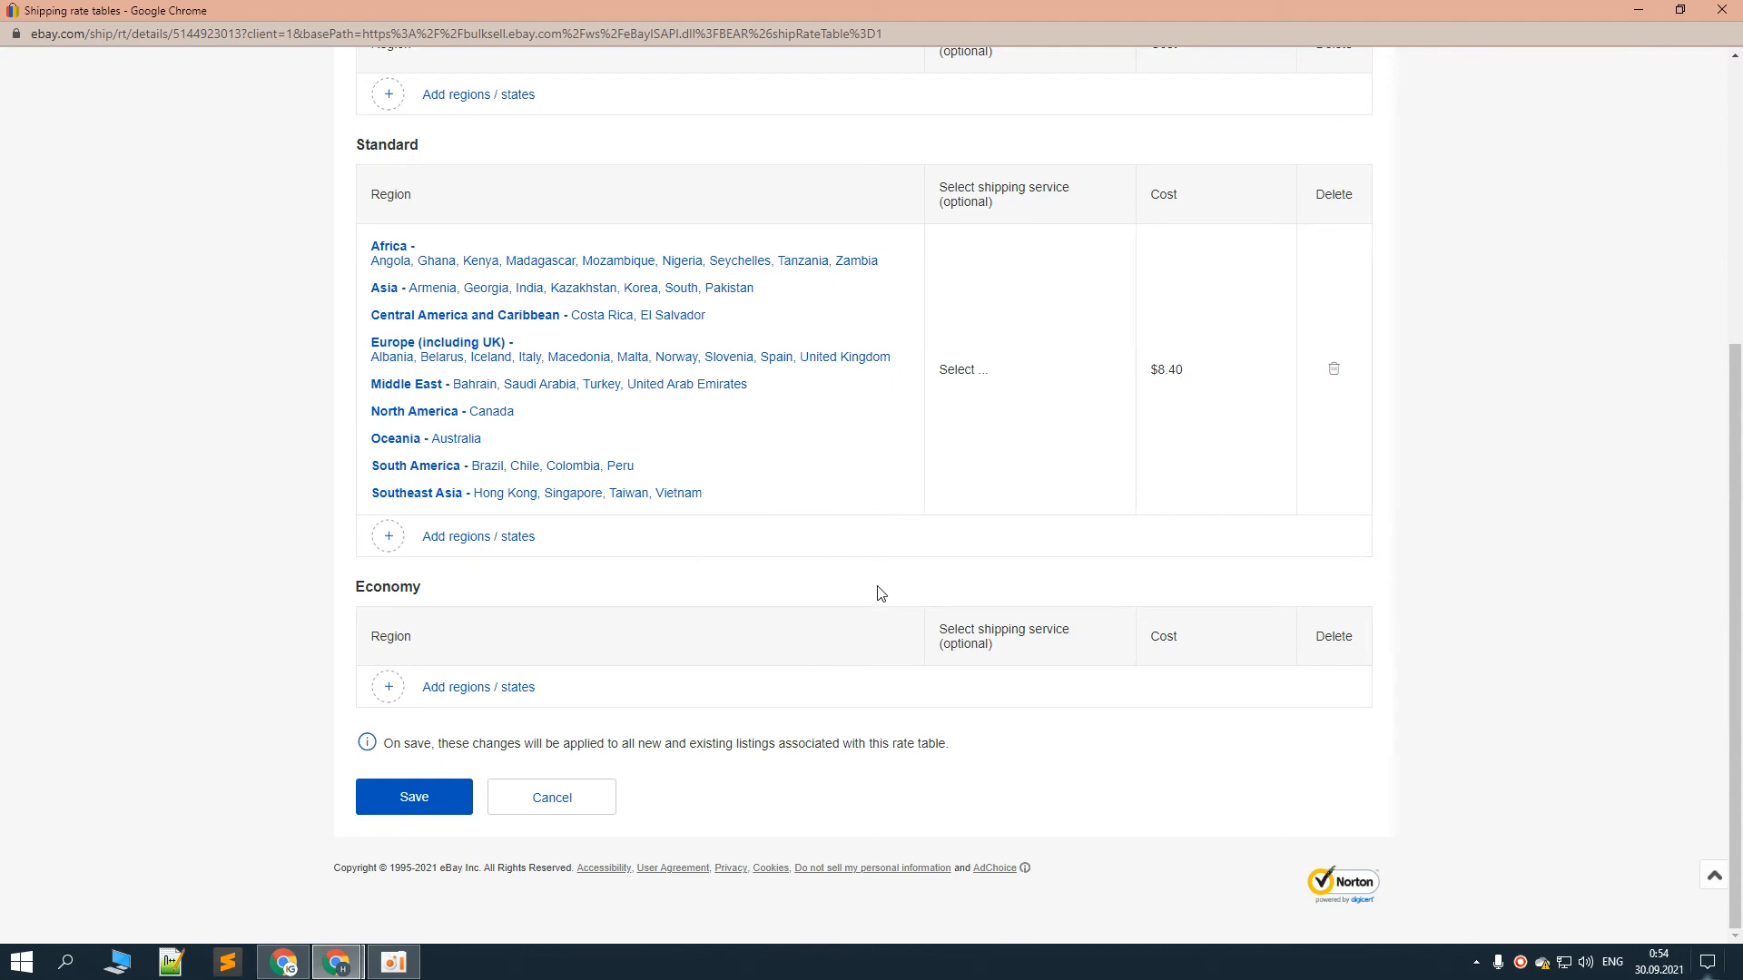
{"action": "scroll", "coordinate": [816, 580], "scroll_direction": "up", "scroll_amount": 5}
{"action": "scroll", "coordinate": [608, 490], "scroll_direction": "down", "scroll_amount": 5}
{"action": "scroll", "coordinate": [625, 522], "scroll_direction": "up", "scroll_amount": 1}
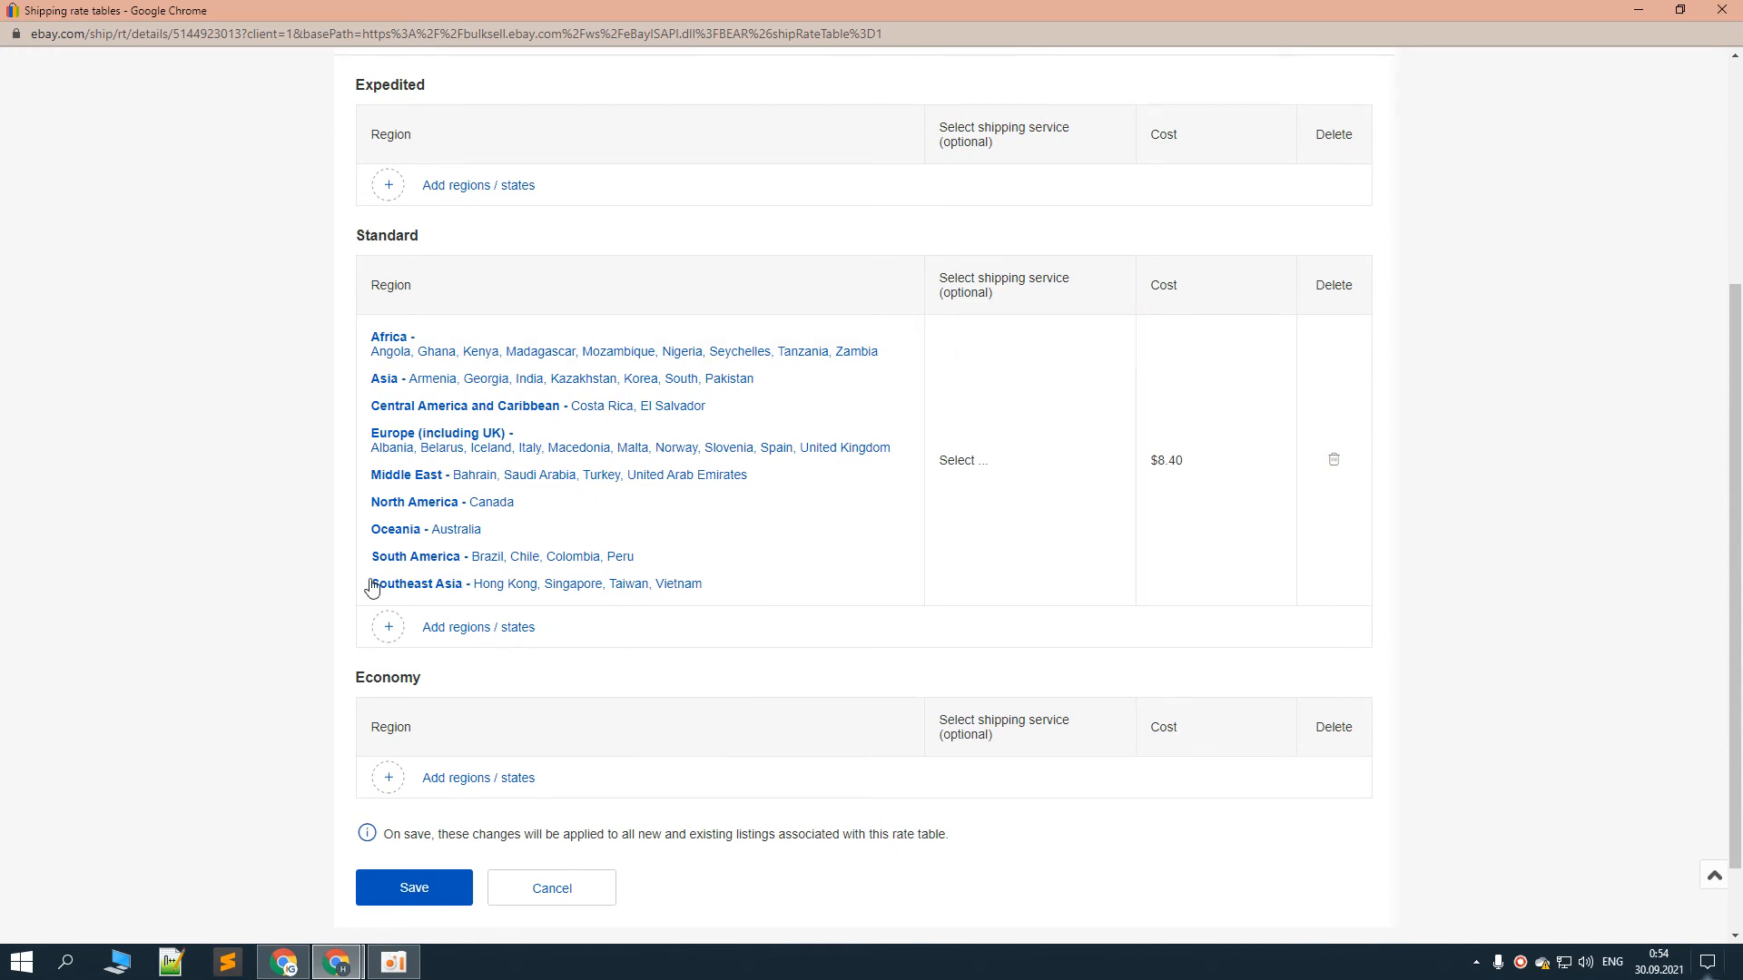
{"action": "left_click", "coordinate": [445, 896]}
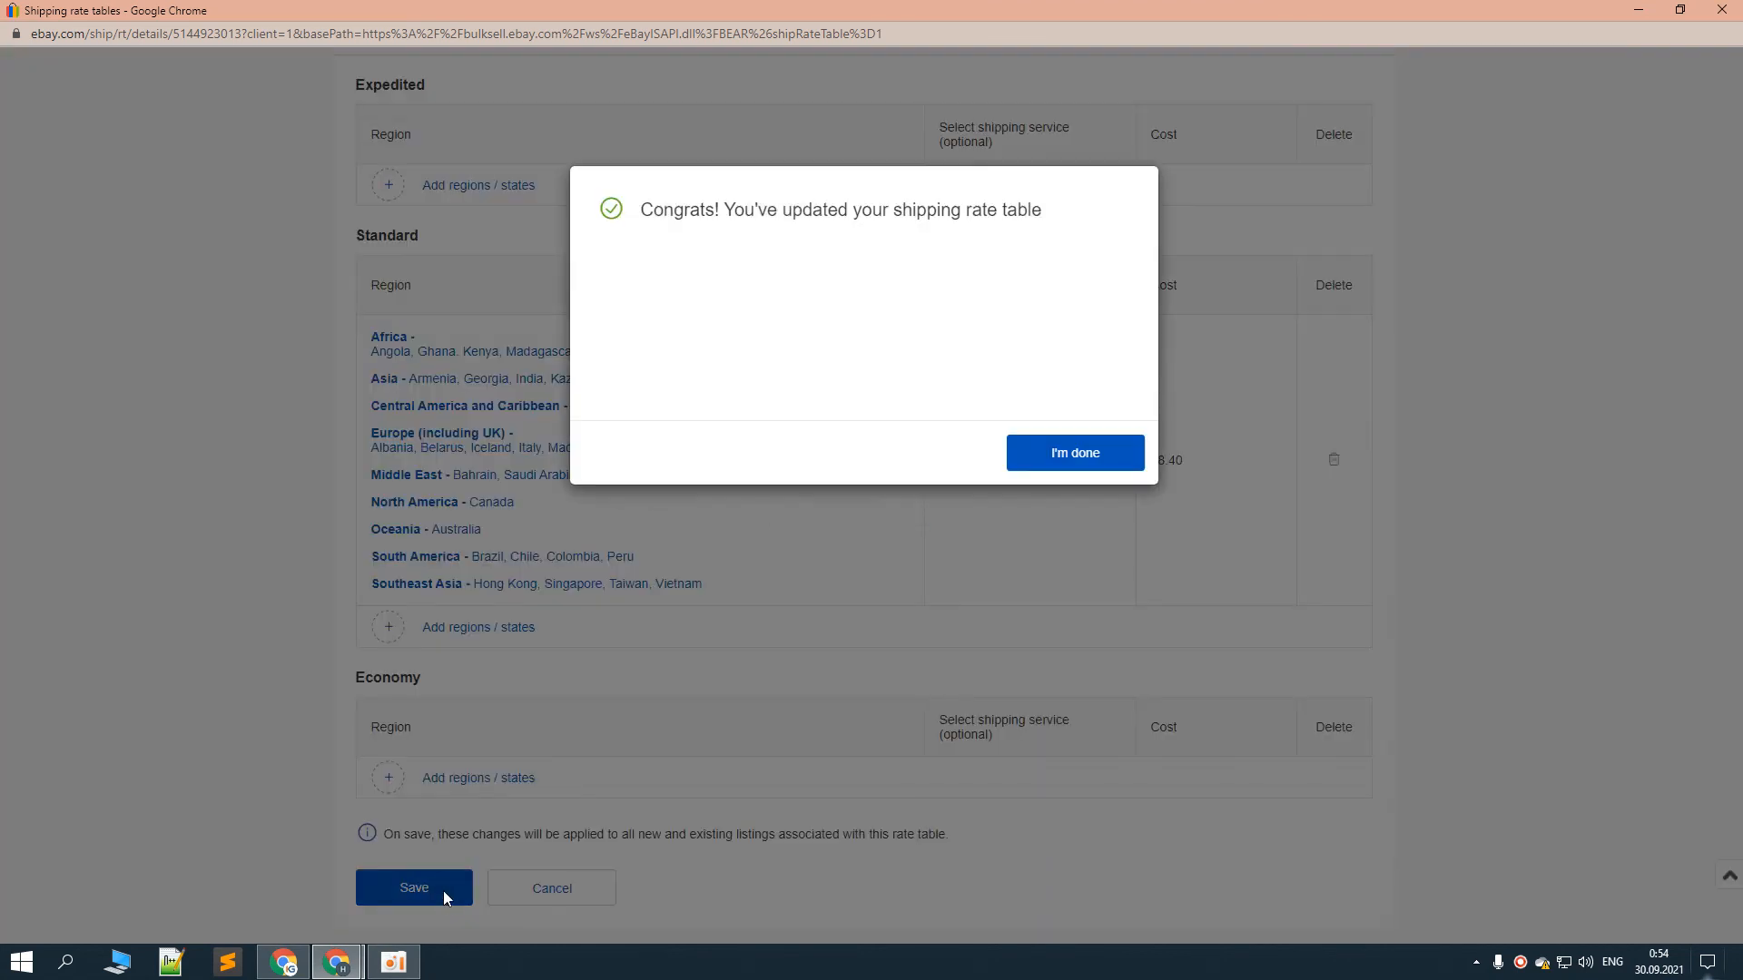
{"action": "left_click", "coordinate": [1059, 467]}
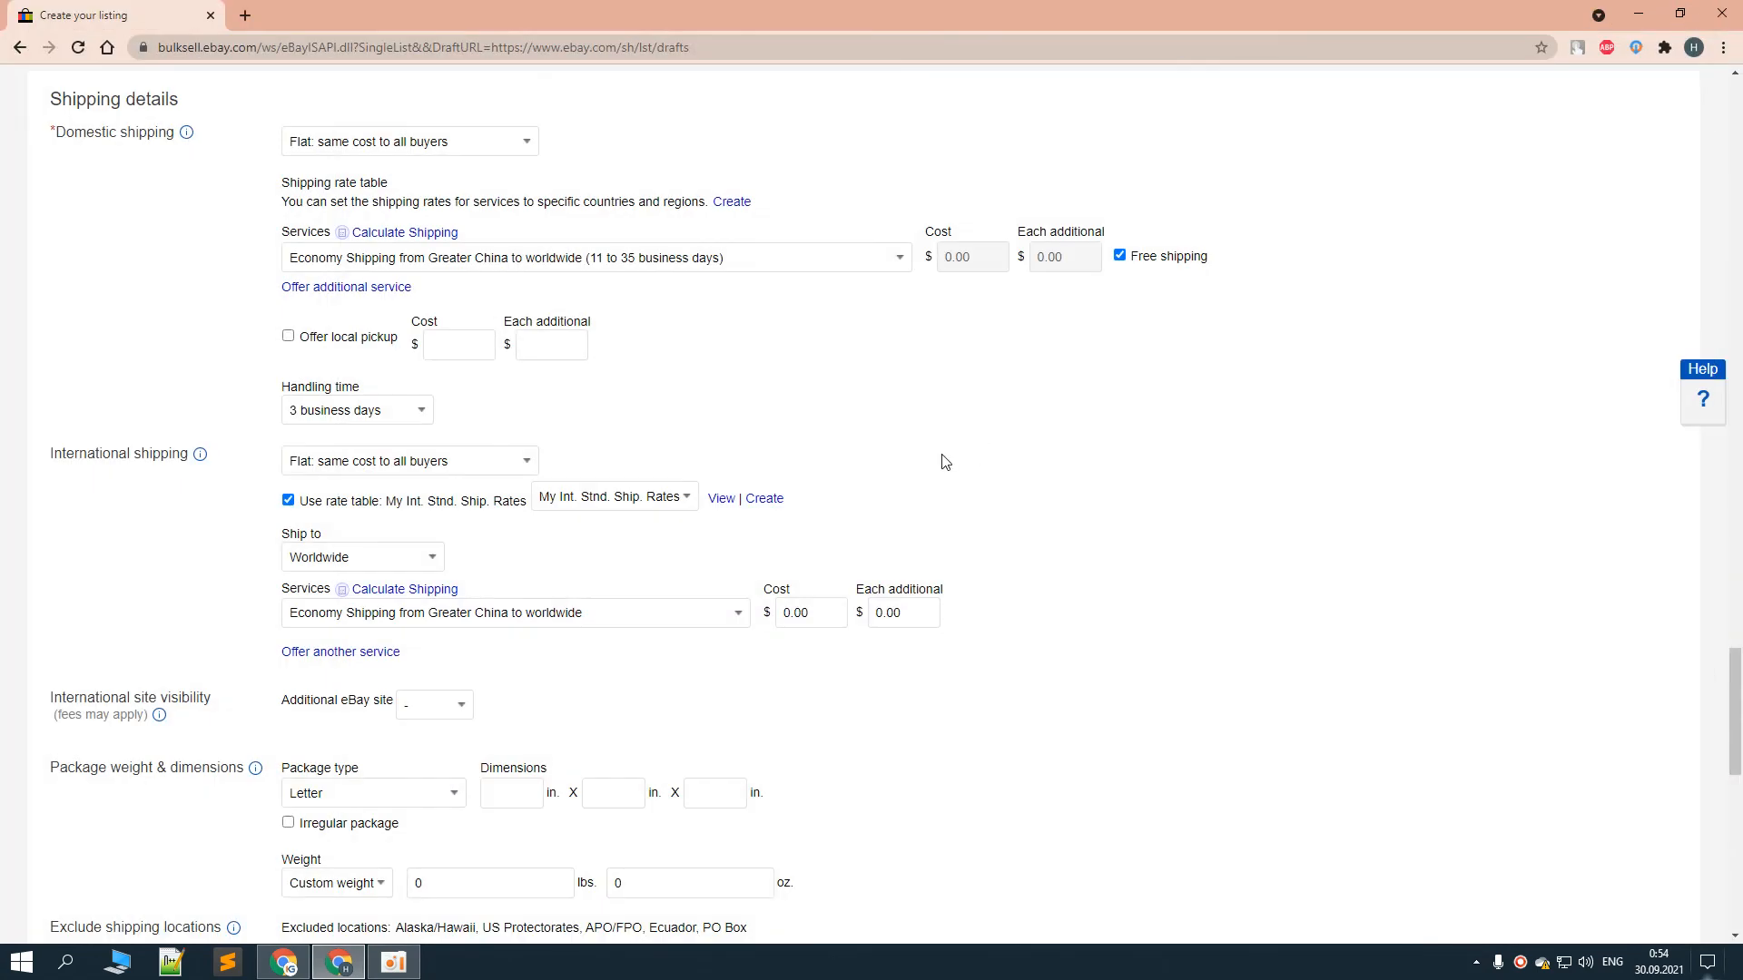
Preview the listing, look through the item page and close the preview
{"action": "scroll", "coordinate": [762, 475], "scroll_direction": "down", "scroll_amount": 4}
{"action": "scroll", "coordinate": [759, 528], "scroll_direction": "down", "scroll_amount": 8}
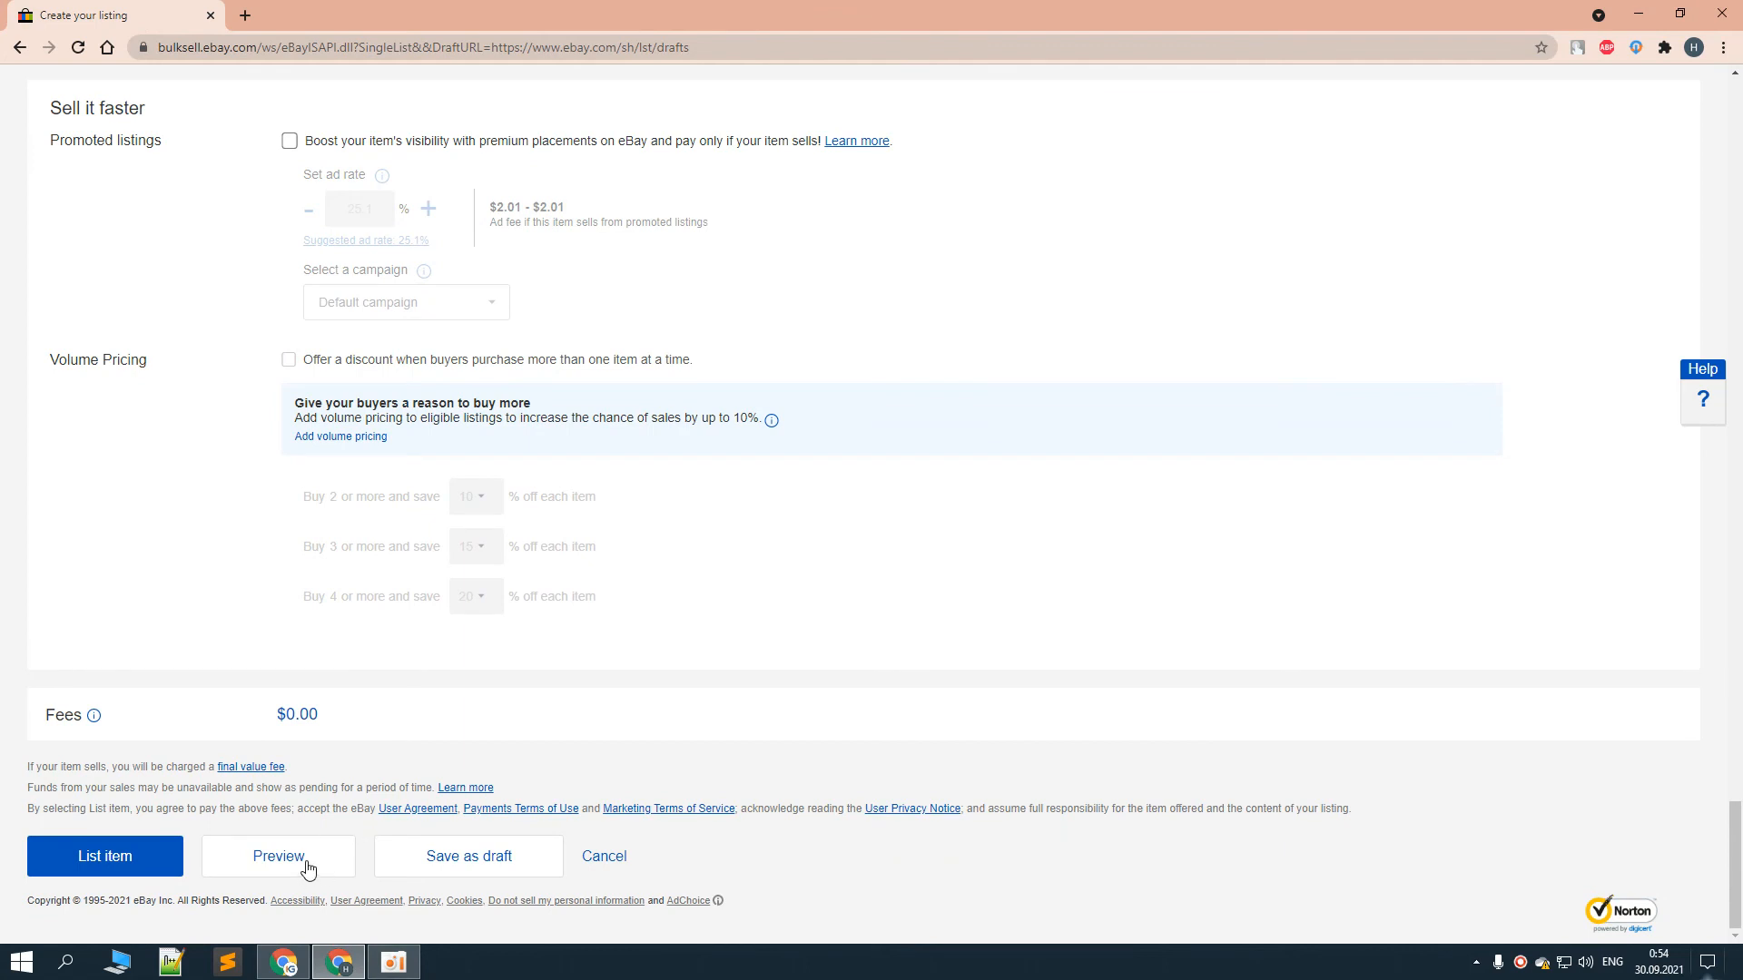
{"action": "left_click", "coordinate": [307, 868]}
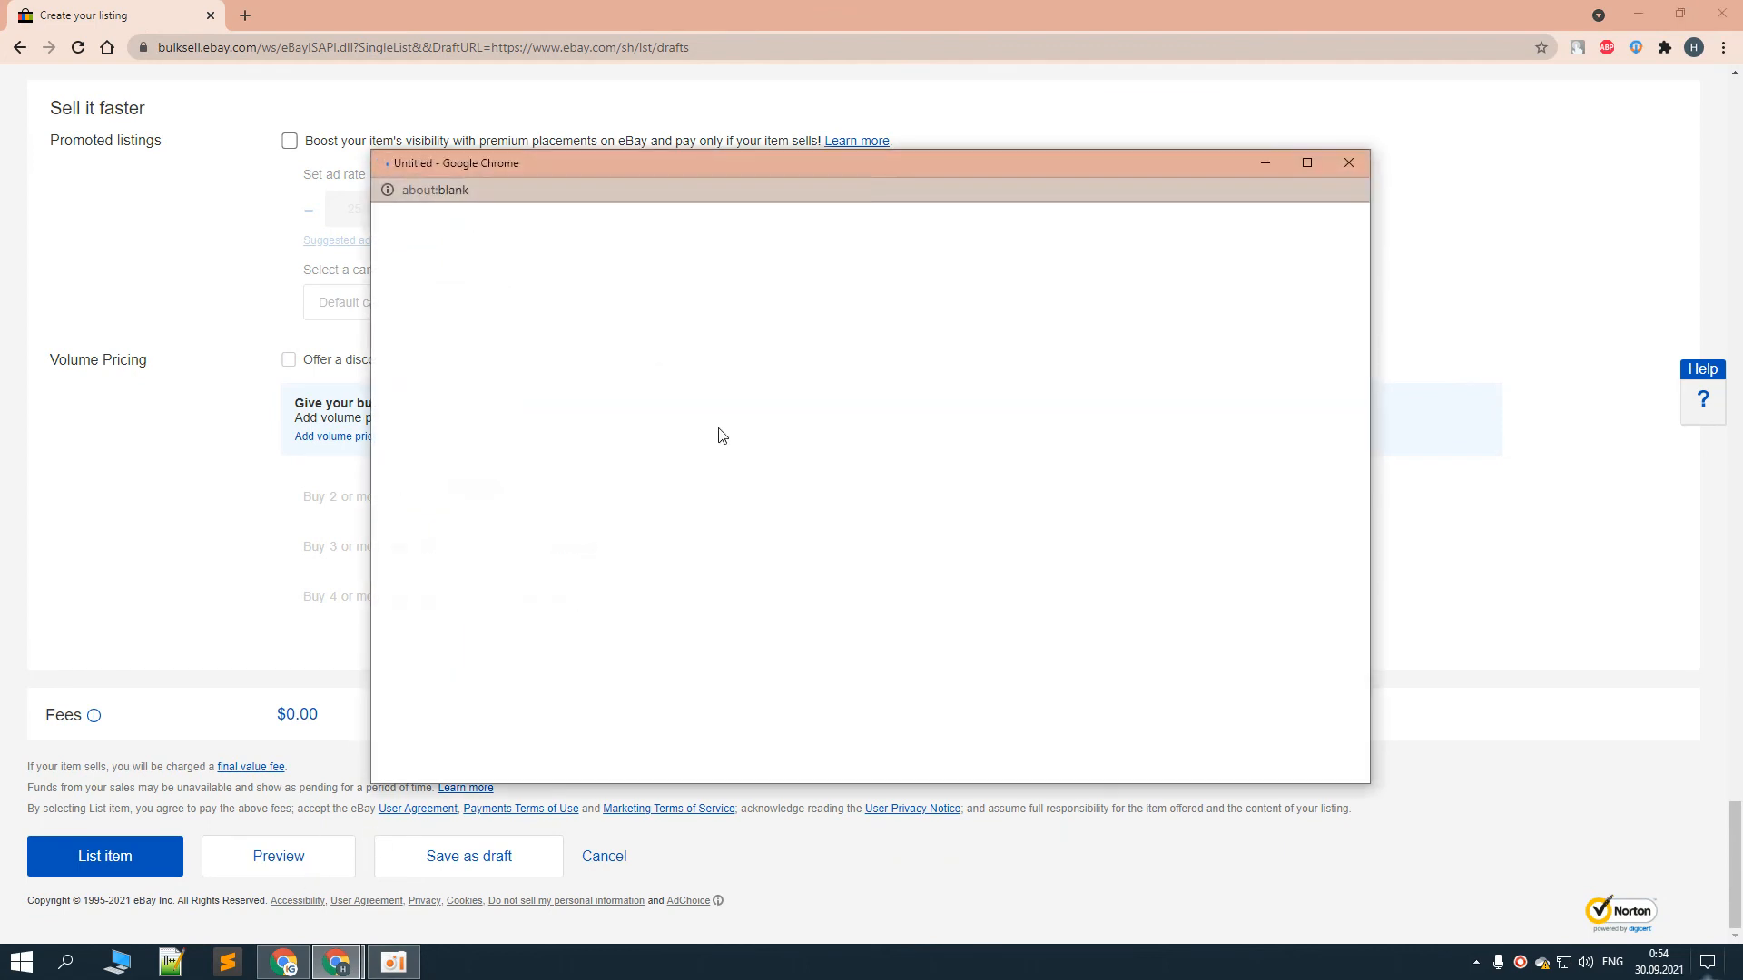
{"action": "double_click", "coordinate": [807, 165]}
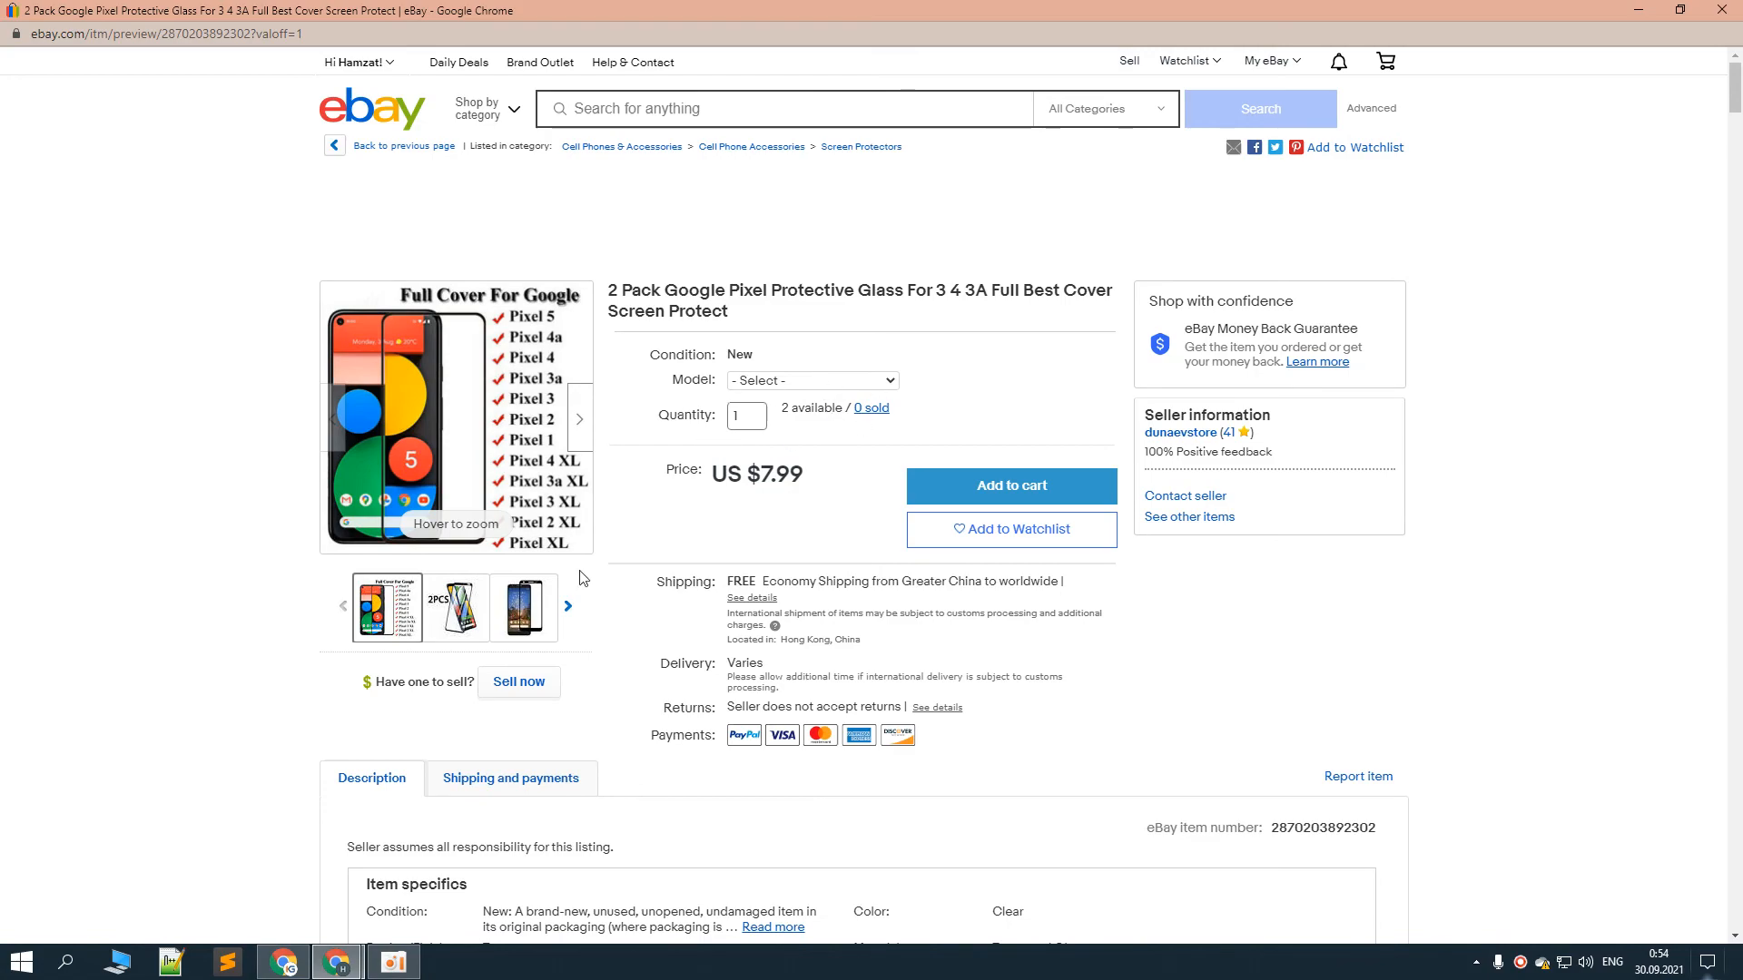
{"action": "scroll", "coordinate": [750, 651], "scroll_direction": "down", "scroll_amount": 3}
{"action": "scroll", "coordinate": [726, 658], "scroll_direction": "up", "scroll_amount": 3}
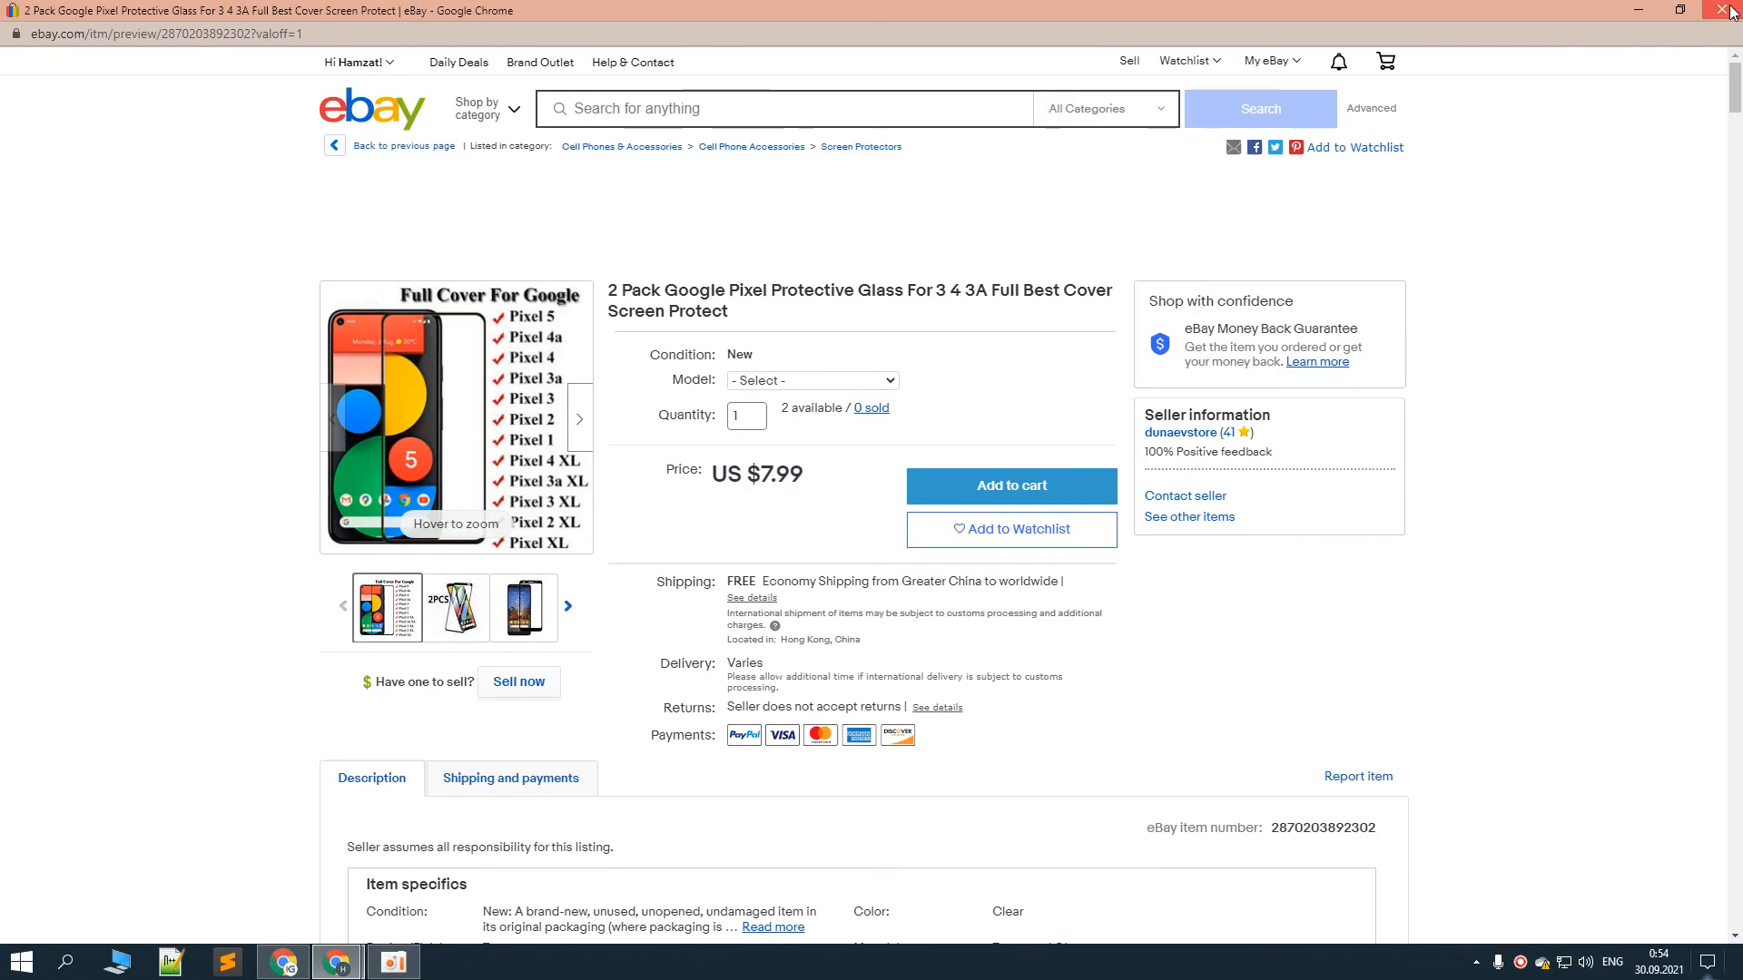
{"action": "left_click", "coordinate": [1722, 10]}
Submit the listing and go to the Type item specific named in the error
{"action": "scroll", "coordinate": [896, 495], "scroll_direction": "down", "scroll_amount": 1}
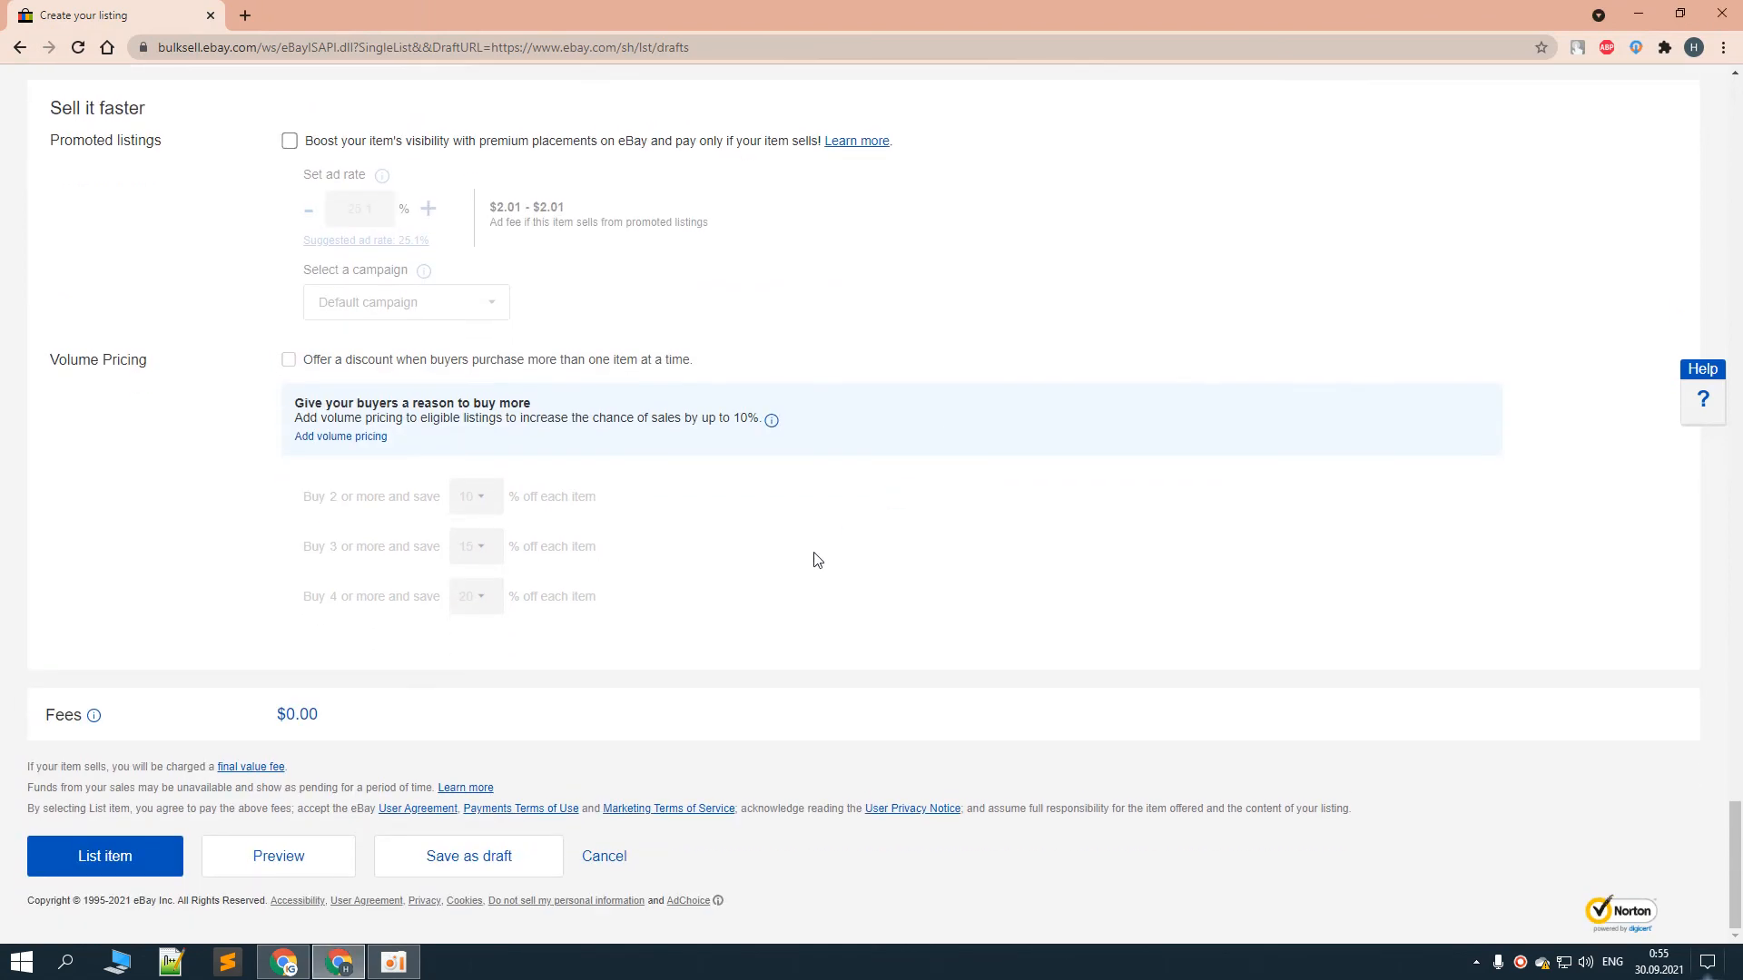
{"action": "left_click", "coordinate": [122, 872]}
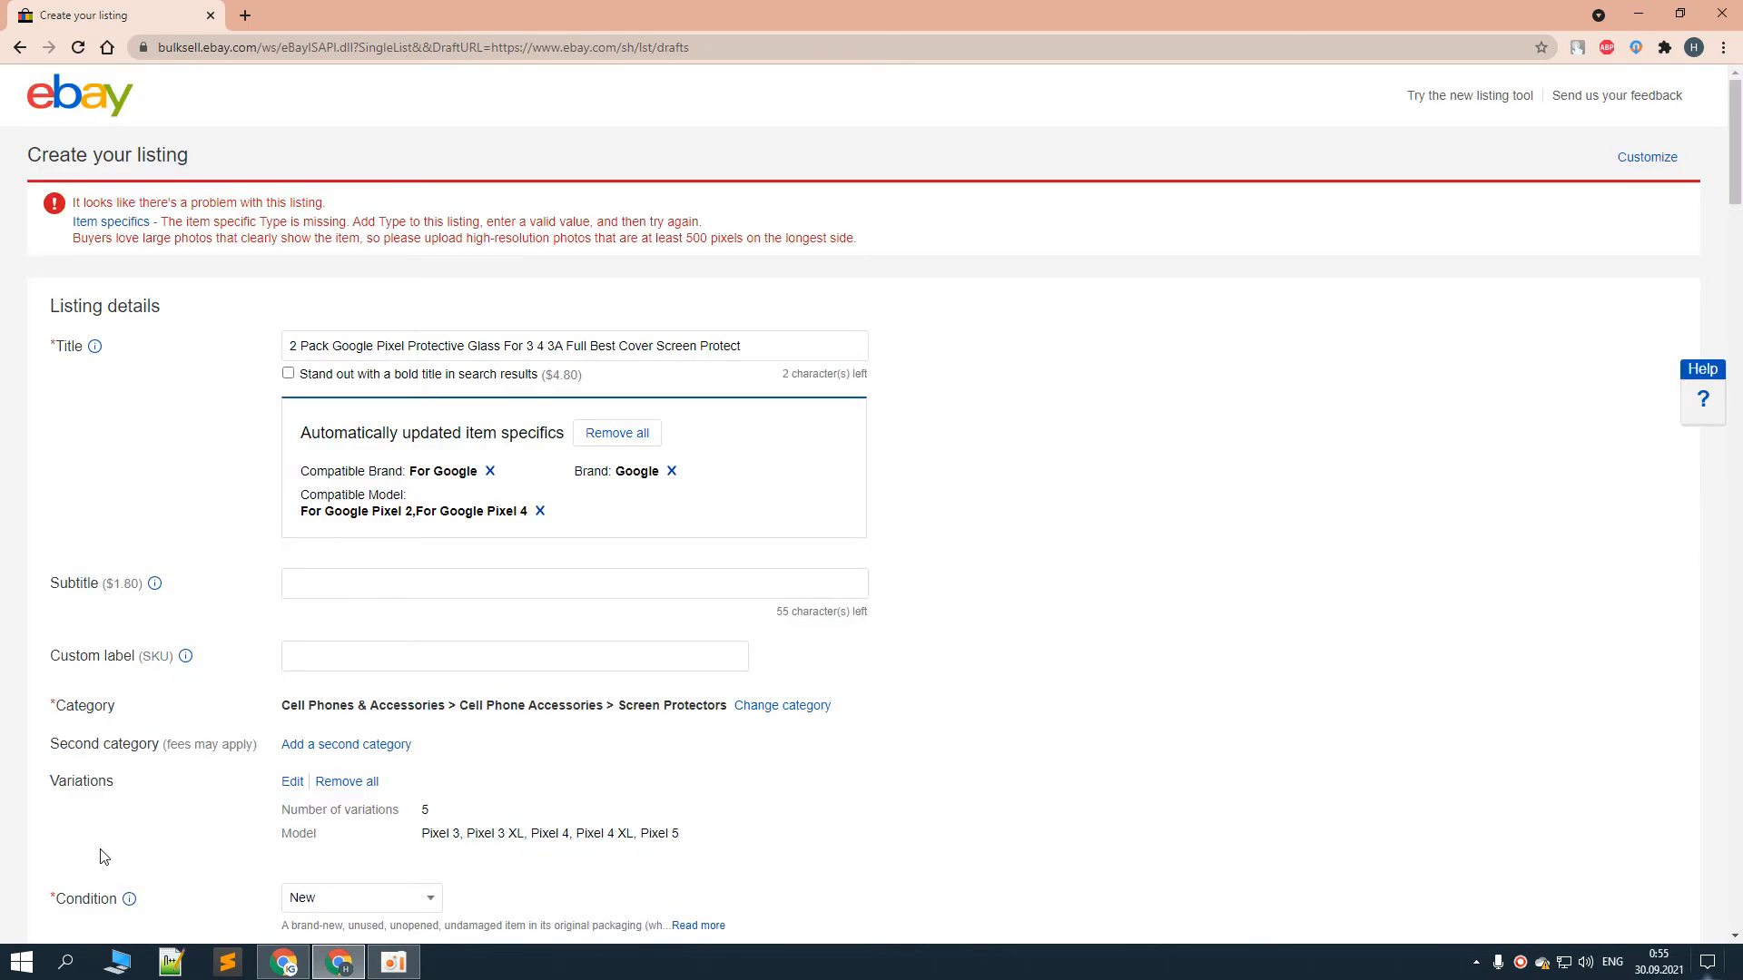
{"action": "scroll", "coordinate": [131, 620], "scroll_direction": "down", "scroll_amount": 5}
{"action": "scroll", "coordinate": [427, 563], "scroll_direction": "up", "scroll_amount": 5}
{"action": "left_click", "coordinate": [135, 225]}
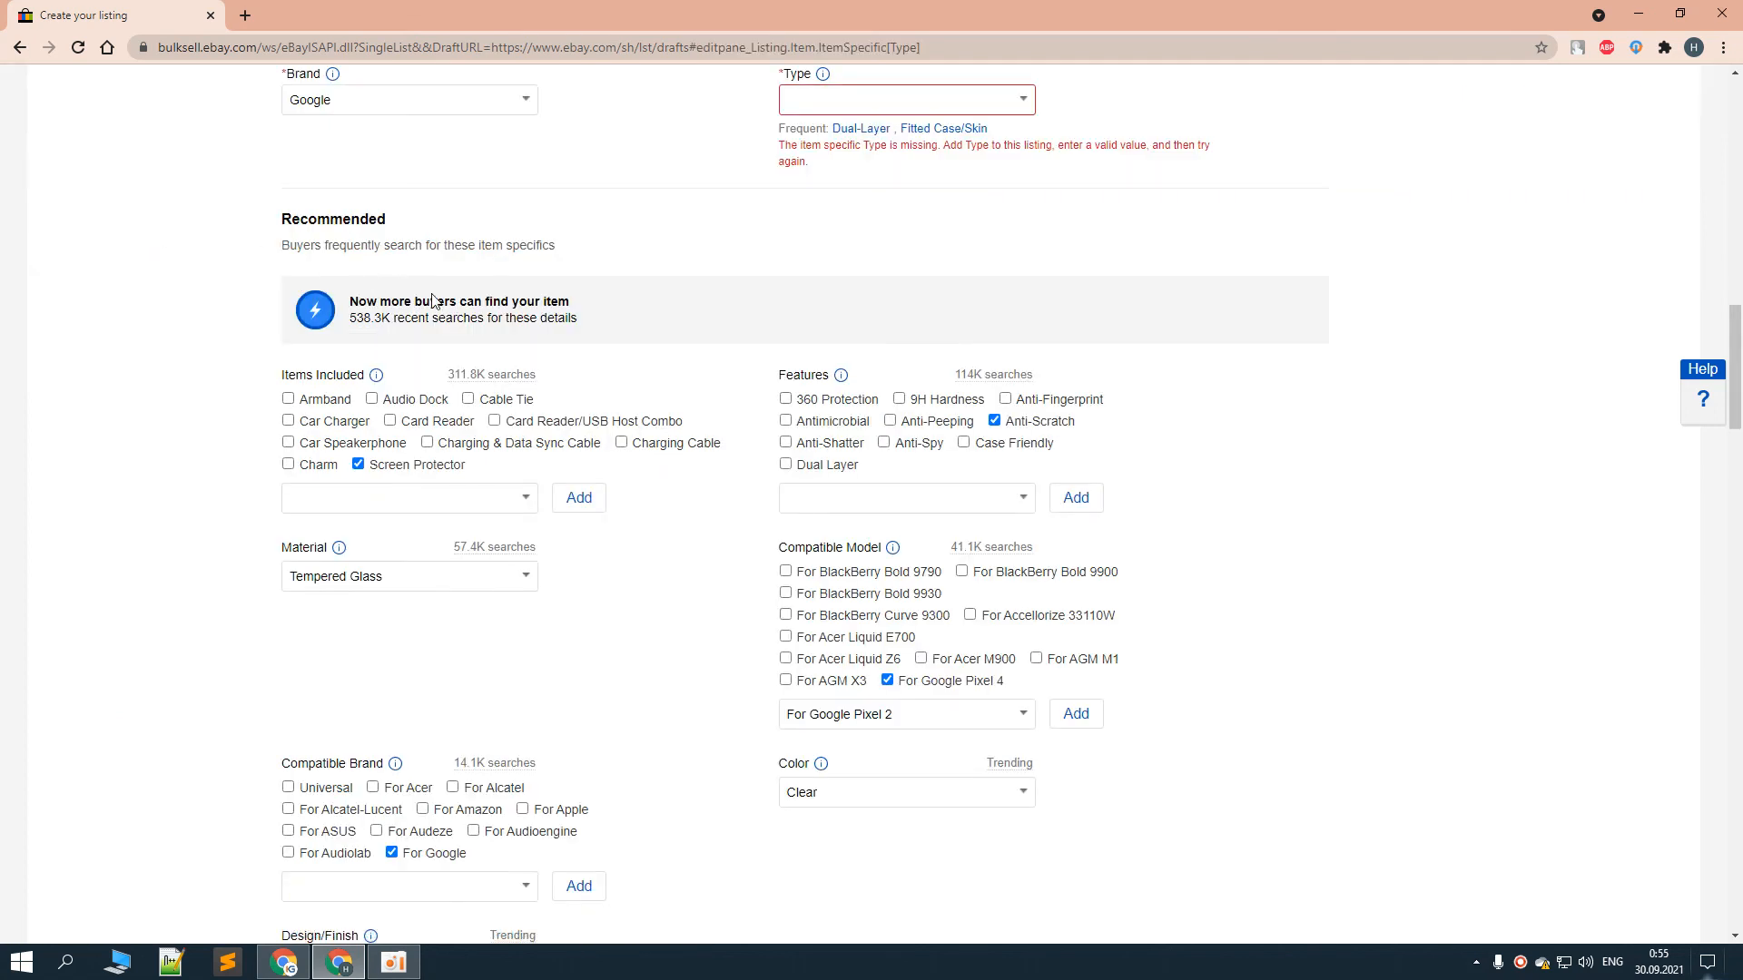
Set the Type item specific to Fitted Case/Skin and submit the listing again
{"action": "scroll", "coordinate": [693, 327], "scroll_direction": "up", "scroll_amount": 3}
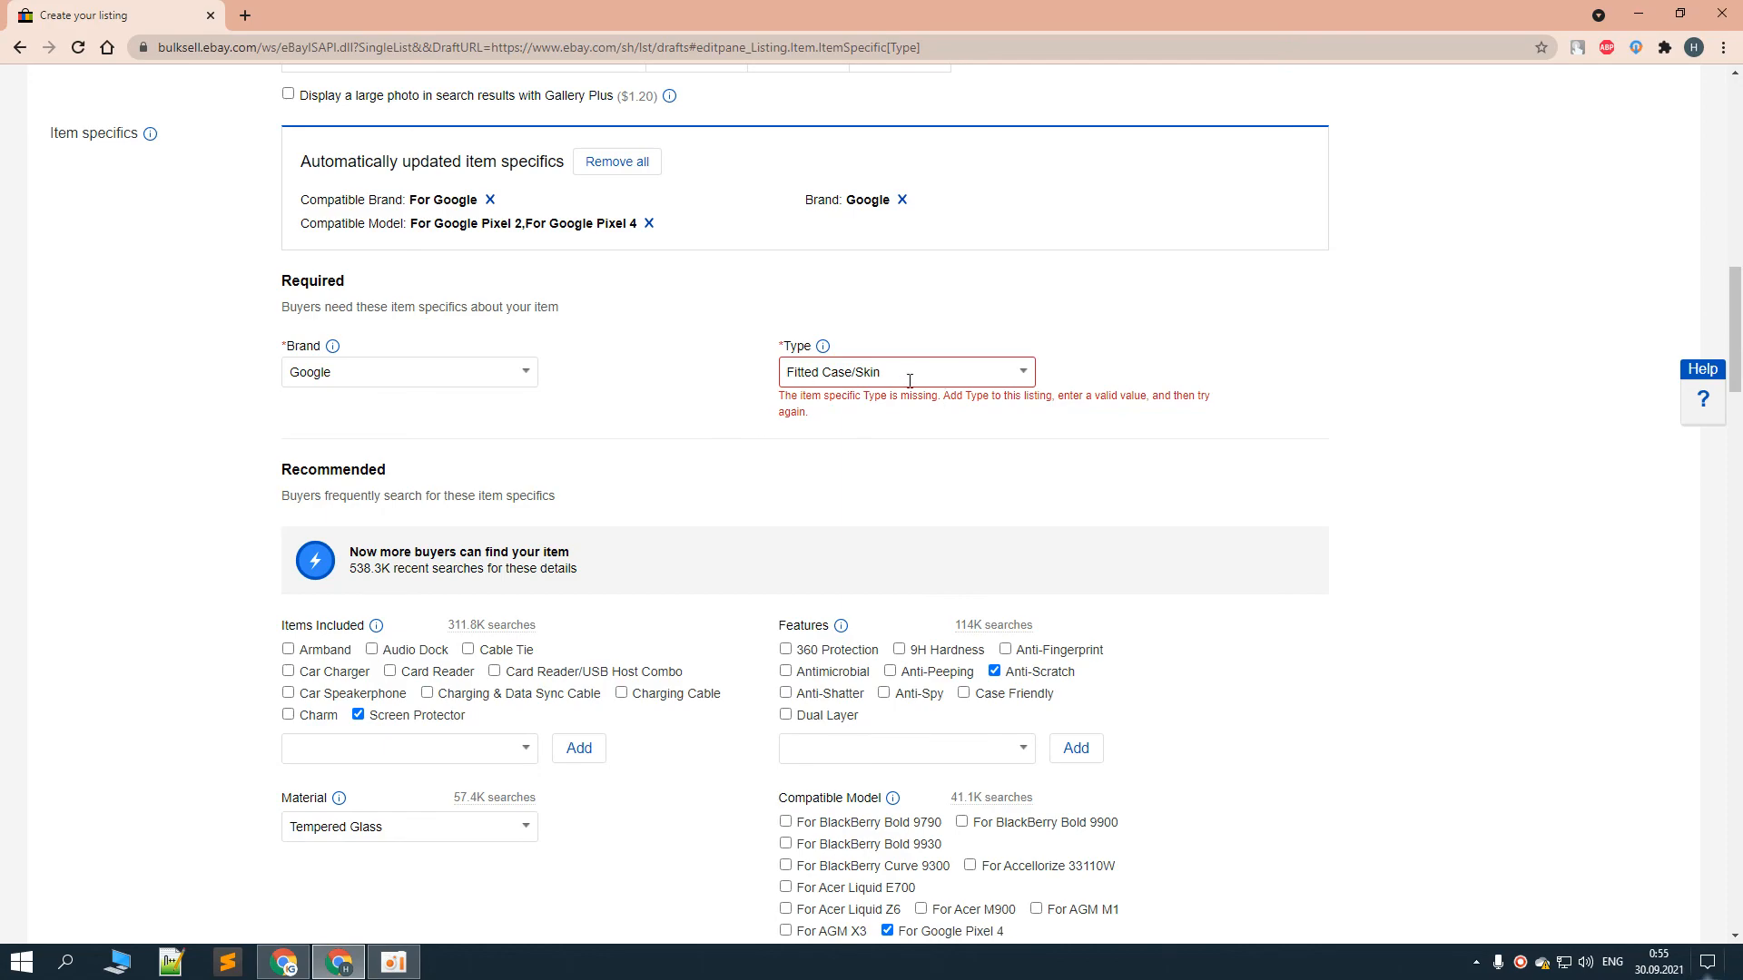
{"action": "scroll", "coordinate": [1140, 417], "scroll_direction": "down", "scroll_amount": 6}
{"action": "left_click", "coordinate": [1737, 330]}
{"action": "left_click_drag", "start_coordinate": [1737, 331], "coordinate": [1741, 779]}
{"action": "scroll", "coordinate": [1740, 778], "scroll_direction": "down", "scroll_amount": 10}
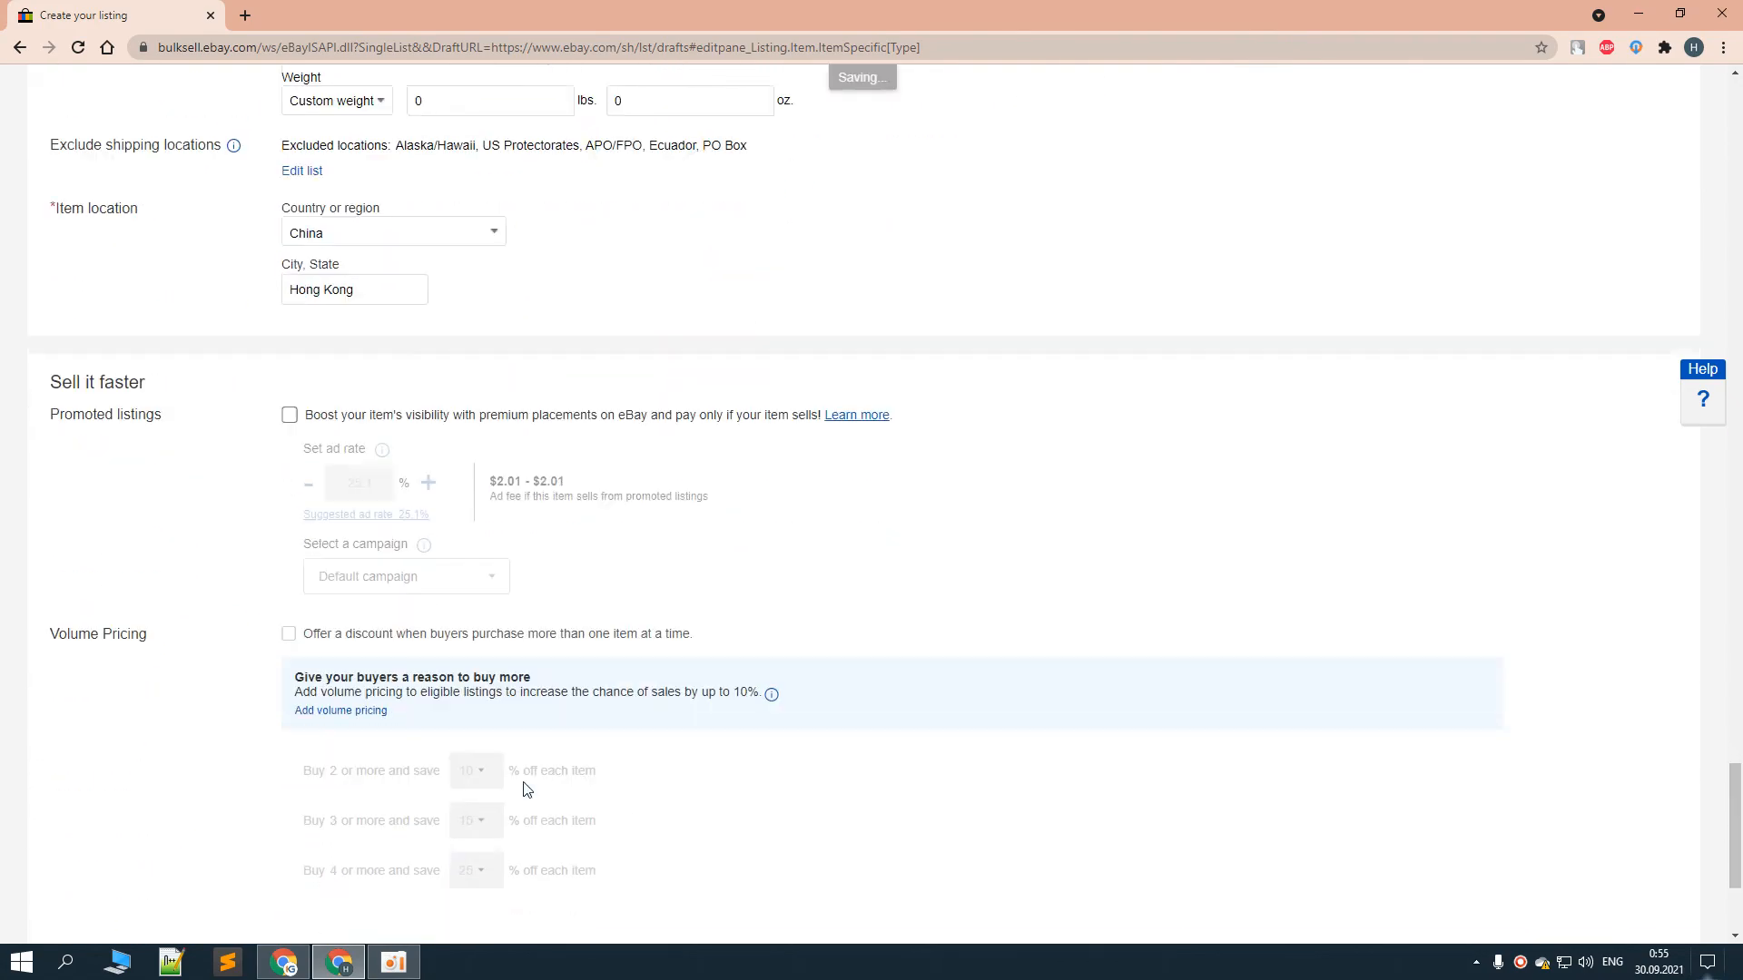
{"action": "left_click", "coordinate": [120, 859]}
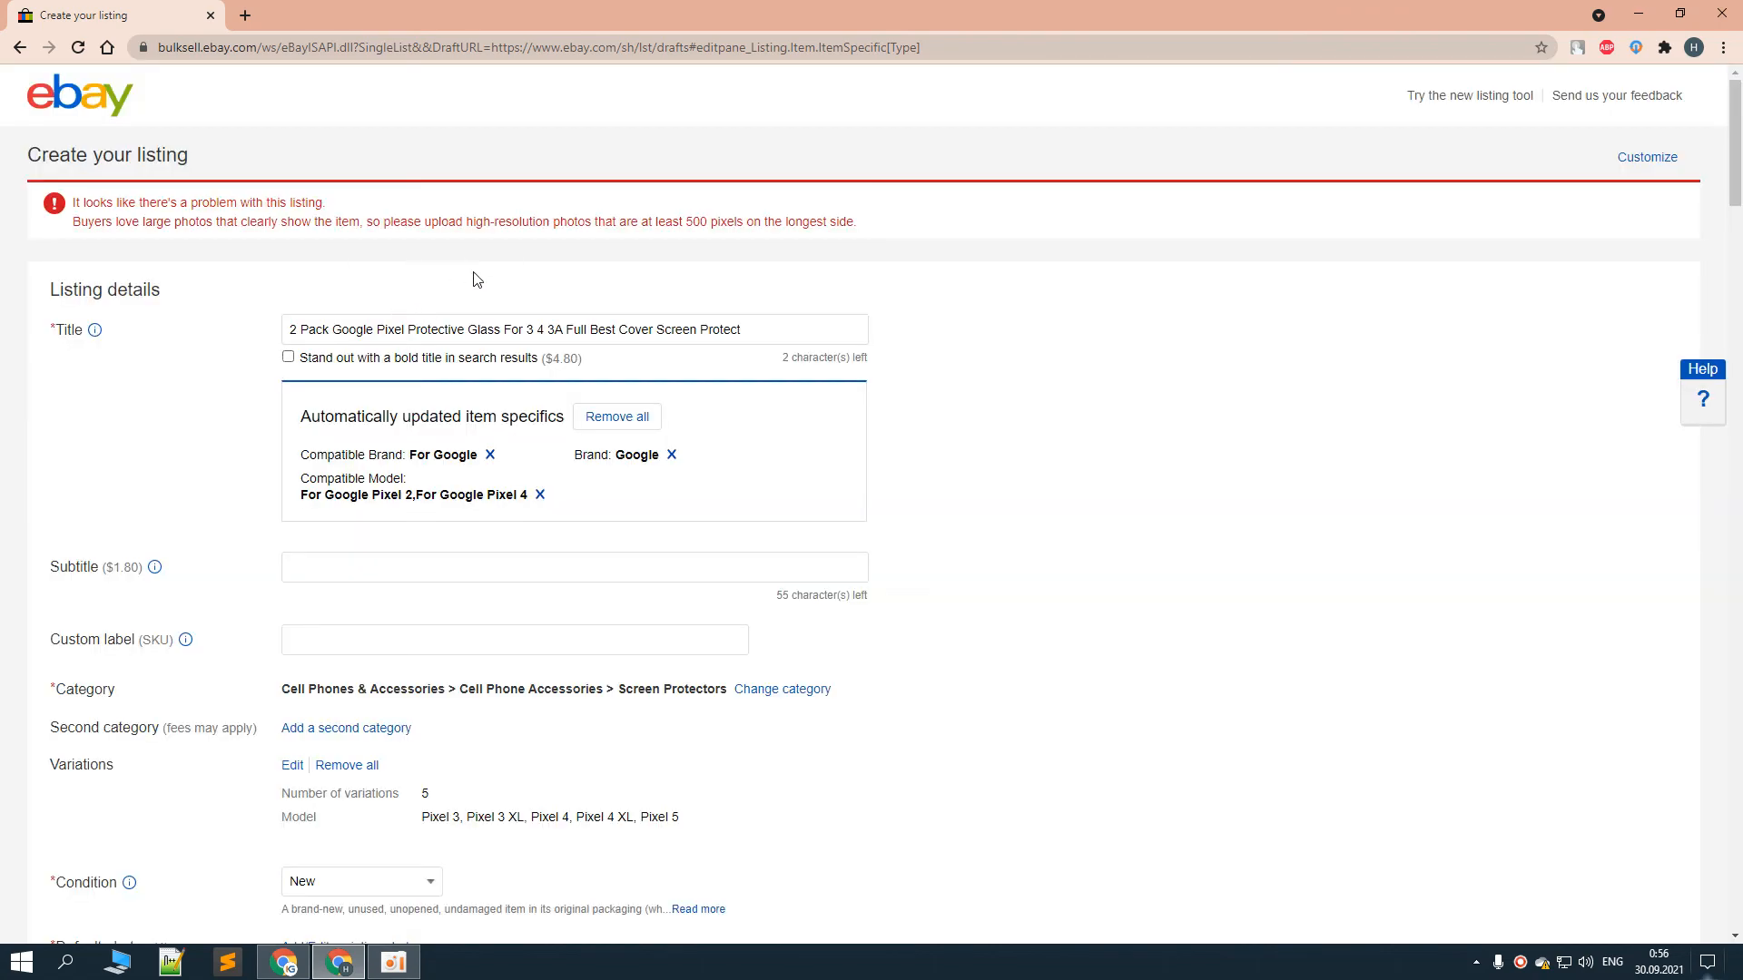
Remove the 2PCS photo from the listing's default photos
{"action": "scroll", "coordinate": [477, 265], "scroll_direction": "down", "scroll_amount": 11}
{"action": "scroll", "coordinate": [476, 264], "scroll_direction": "up", "scroll_amount": 9}
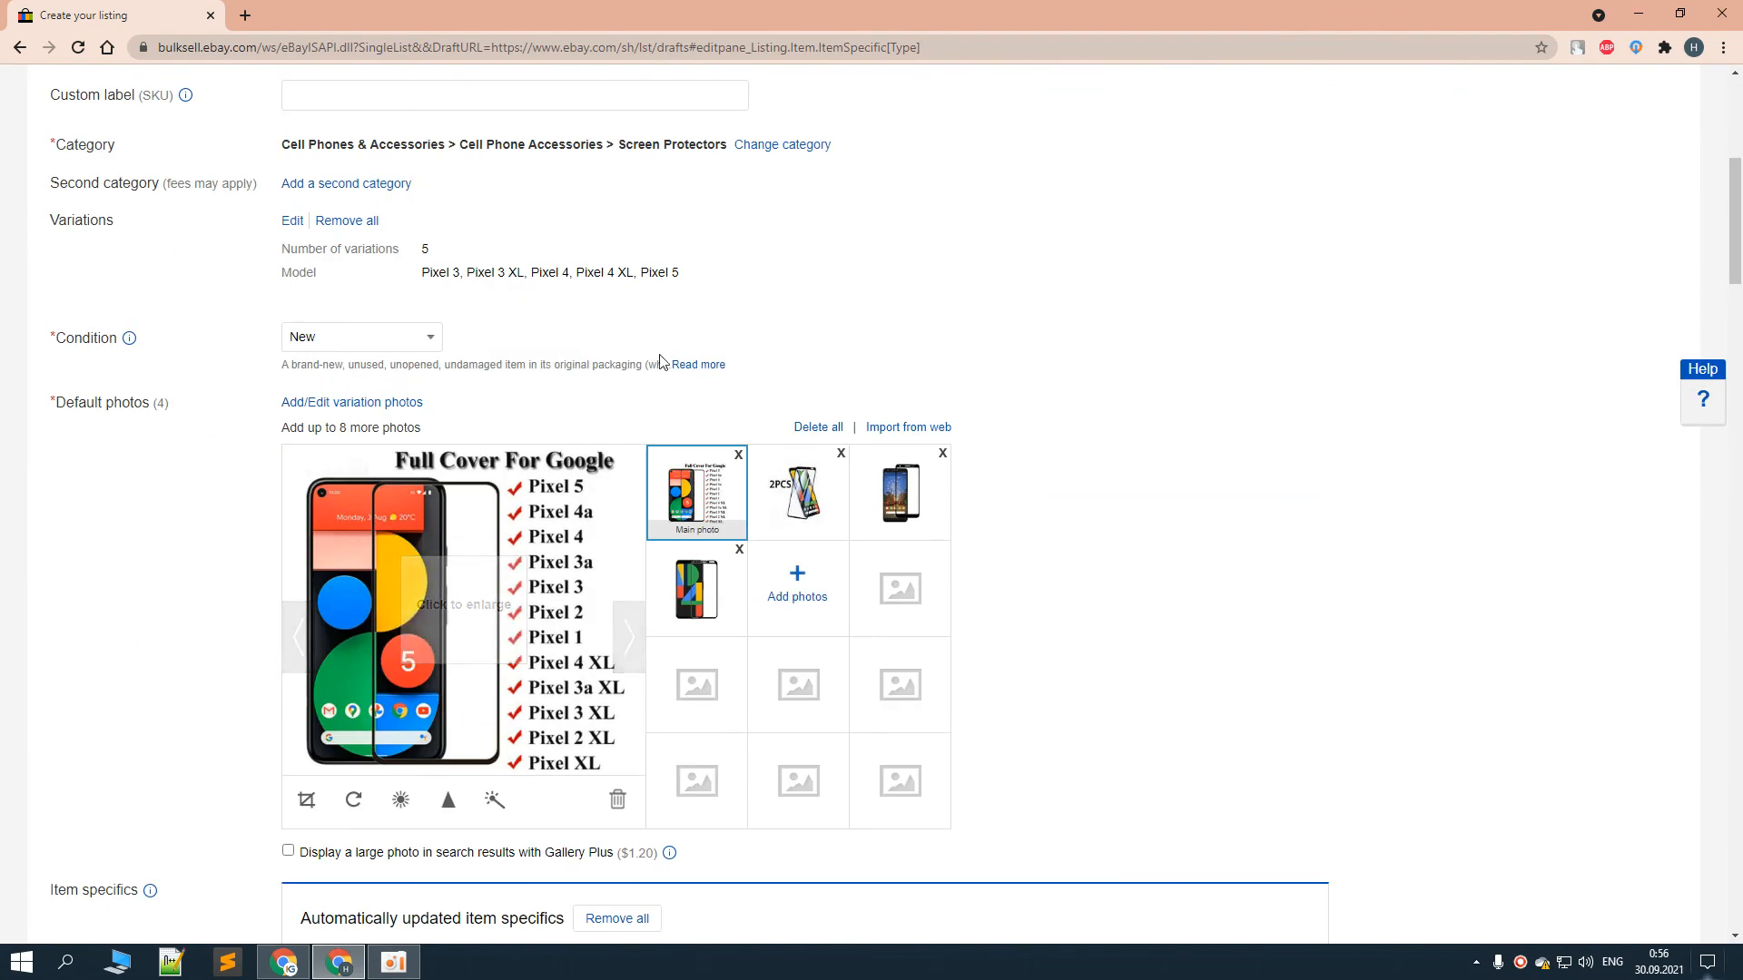
{"action": "scroll", "coordinate": [621, 429], "scroll_direction": "up", "scroll_amount": 2}
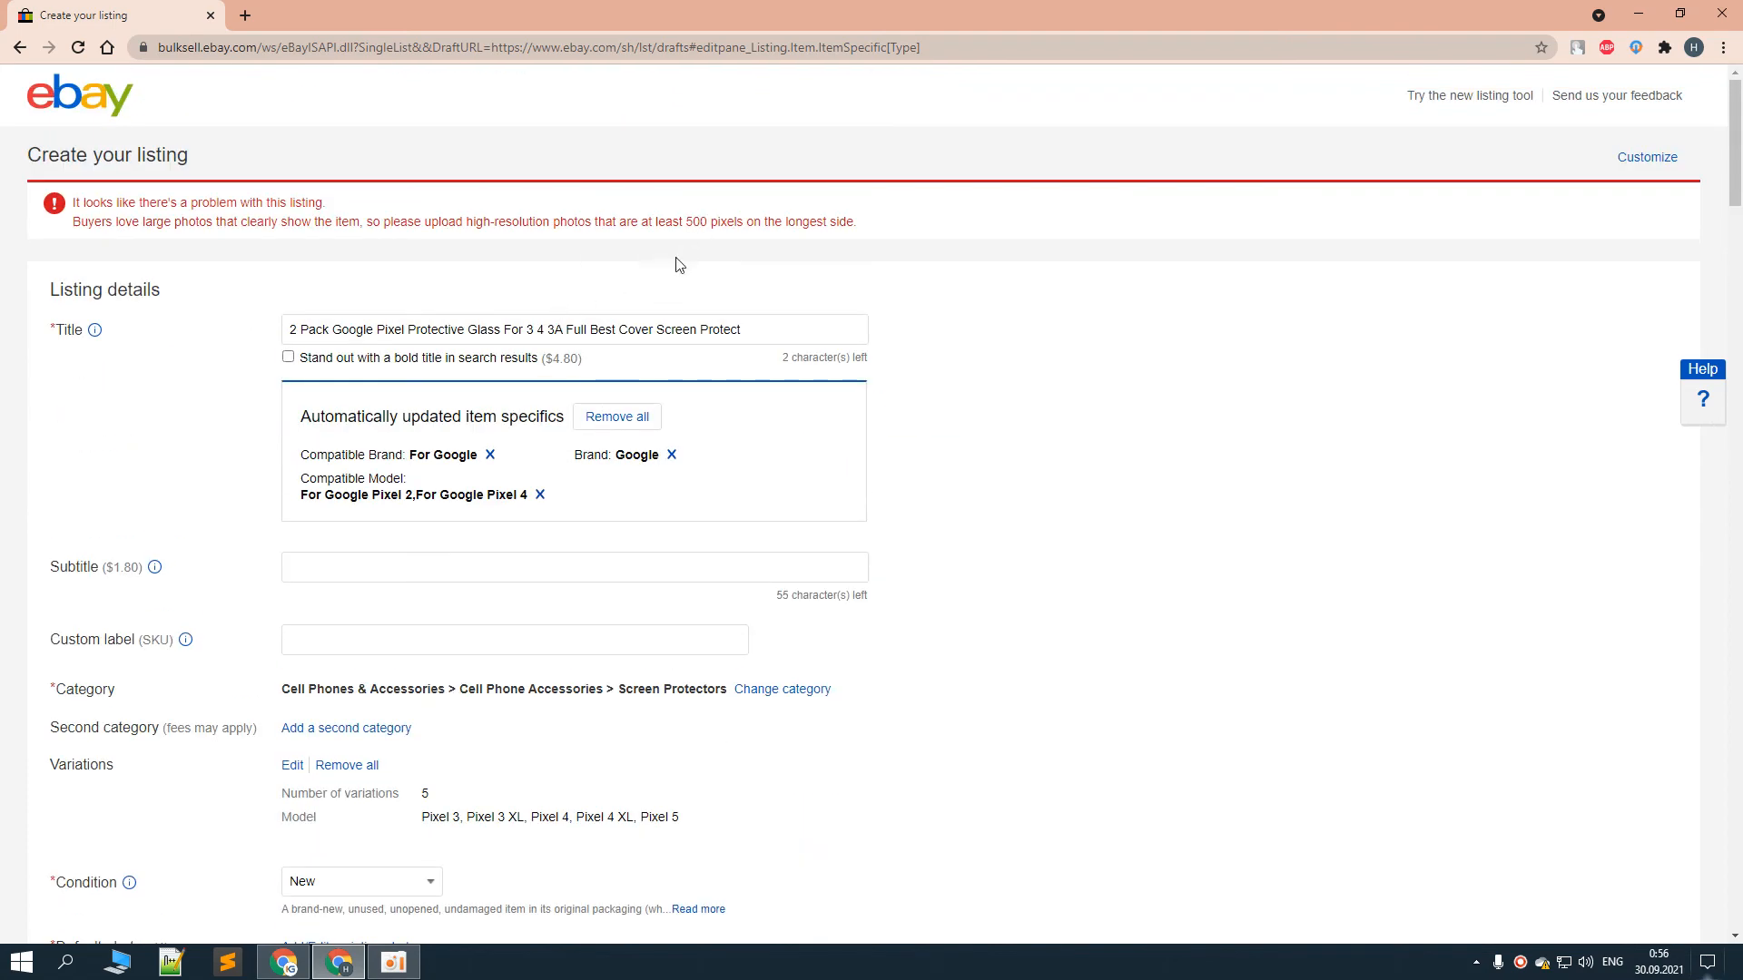
{"action": "scroll", "coordinate": [679, 264], "scroll_direction": "down", "scroll_amount": 6}
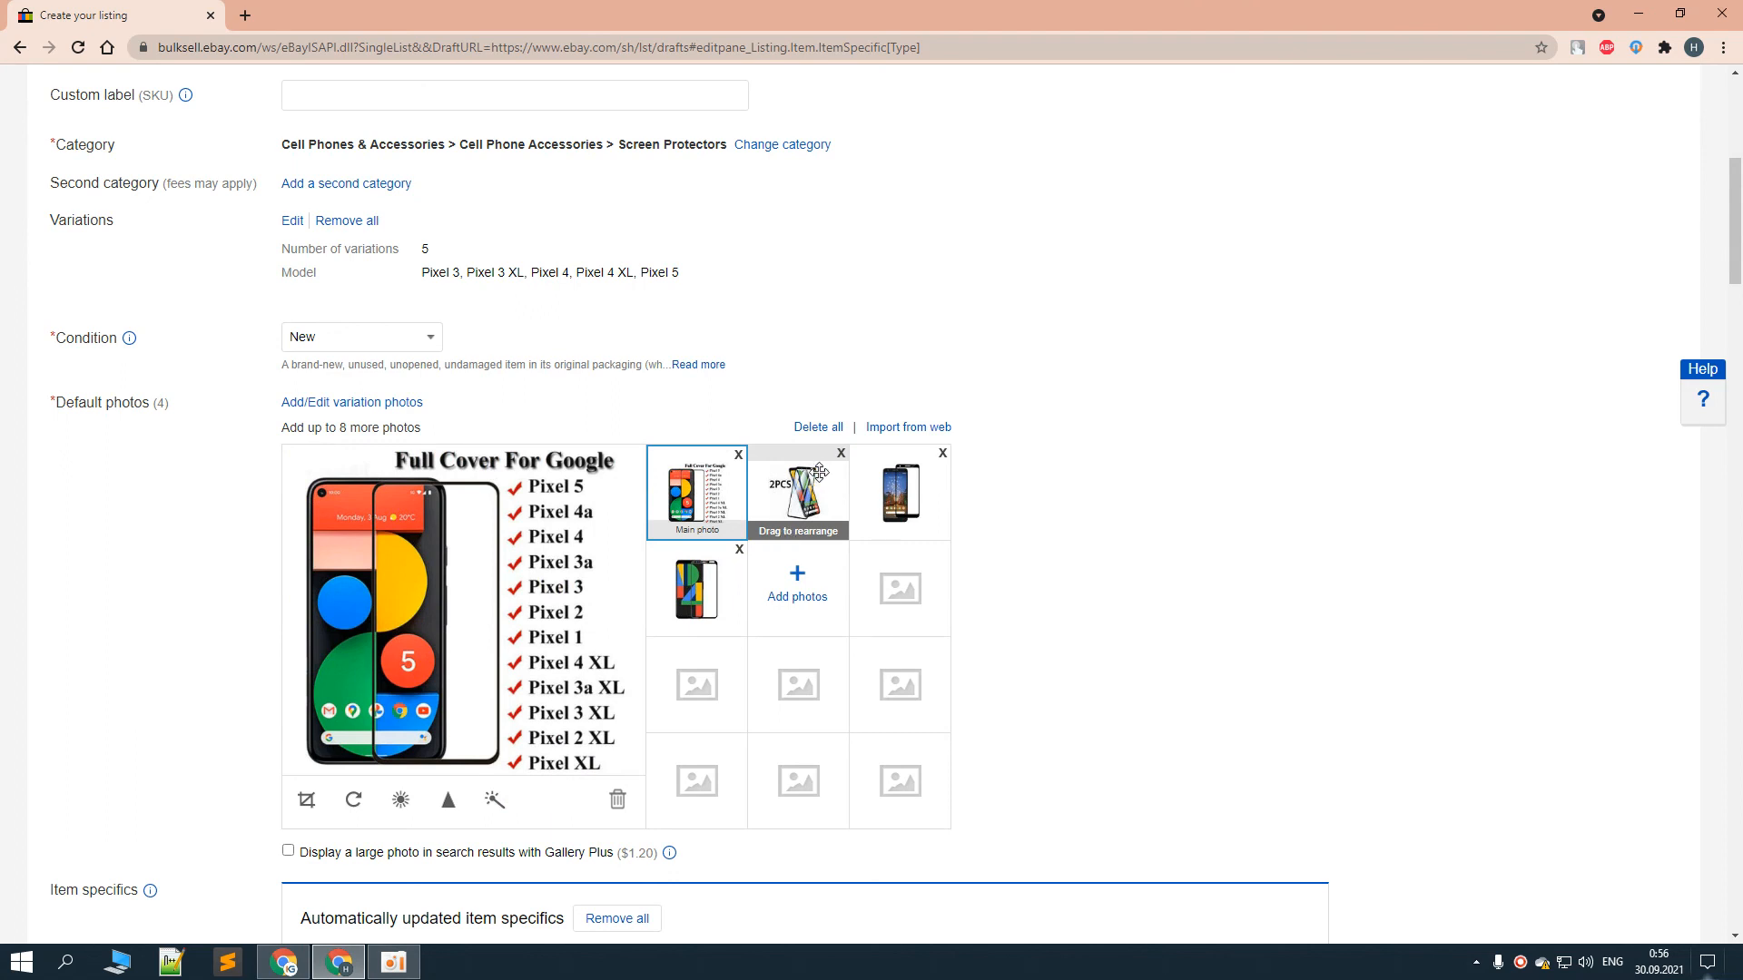
{"action": "left_click", "coordinate": [840, 454]}
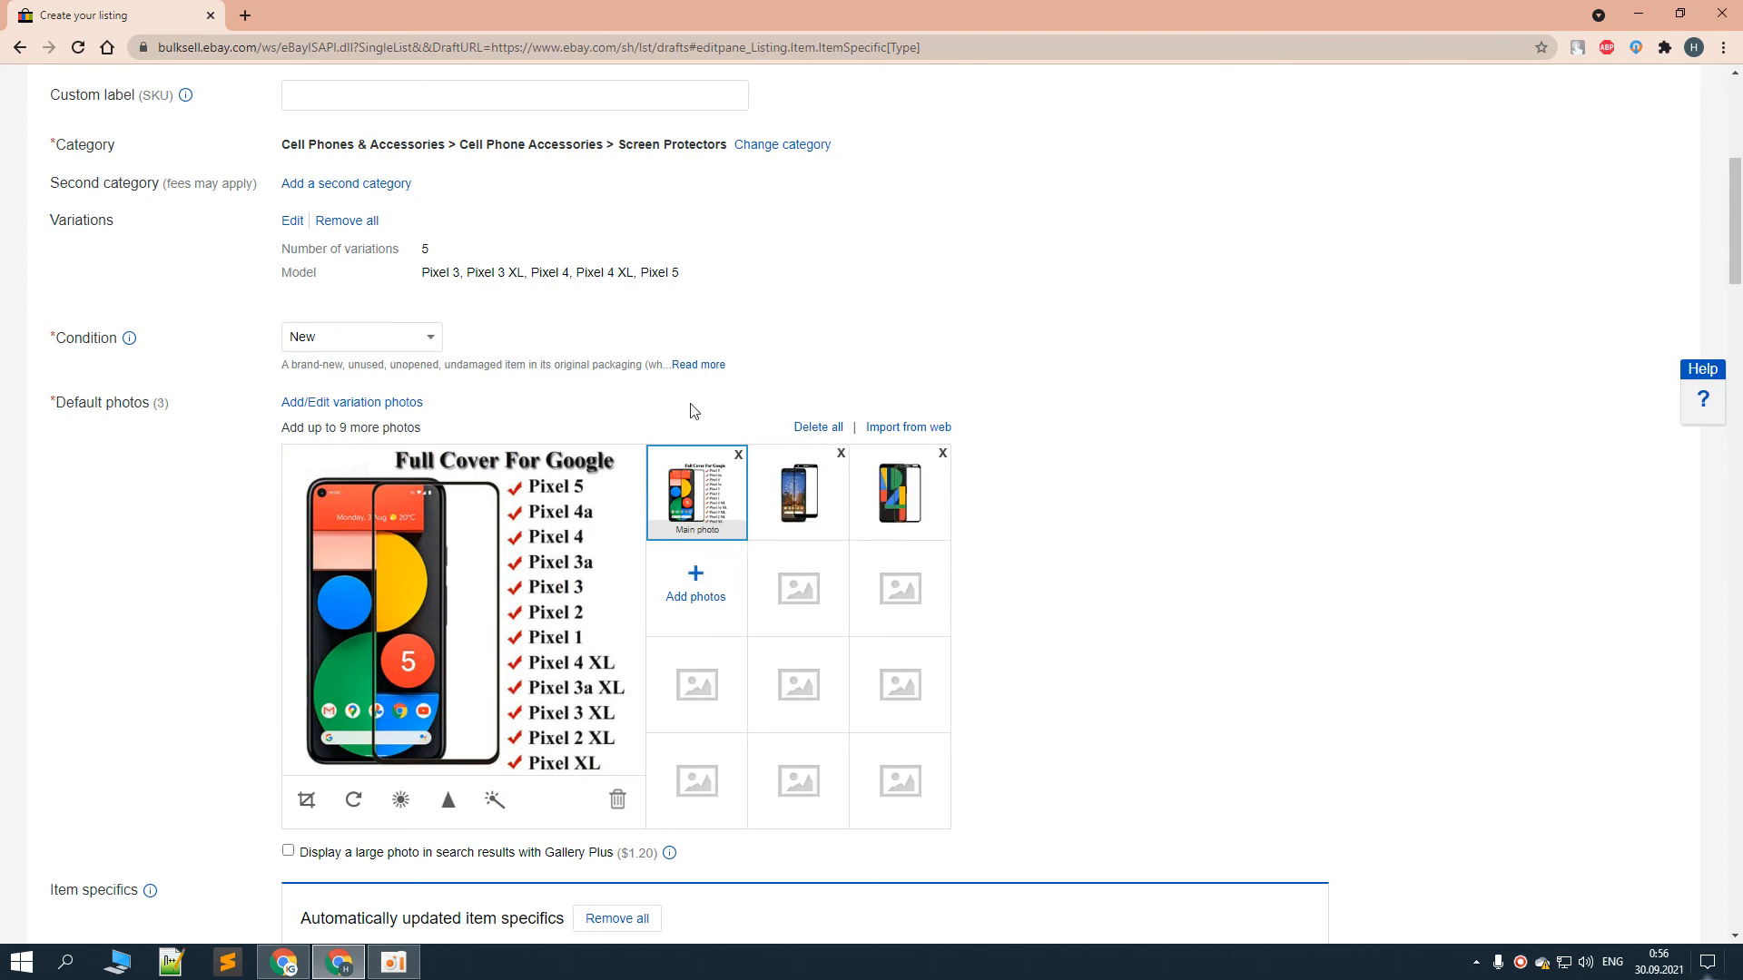
Search Google Images for replacement photos of 2 Pack Protective Glass For Google Pixel and browse the results
{"action": "key", "text": "ctrl+t"}
{"action": "type", "text": "2 Pack Safety Protective Glass For Google Pixel 3 4 3A Full Cover Screen Protector For pixel 3A 4 XL 4A 5A Tempered Glass Film"}
{"action": "key", "text": "Return"}
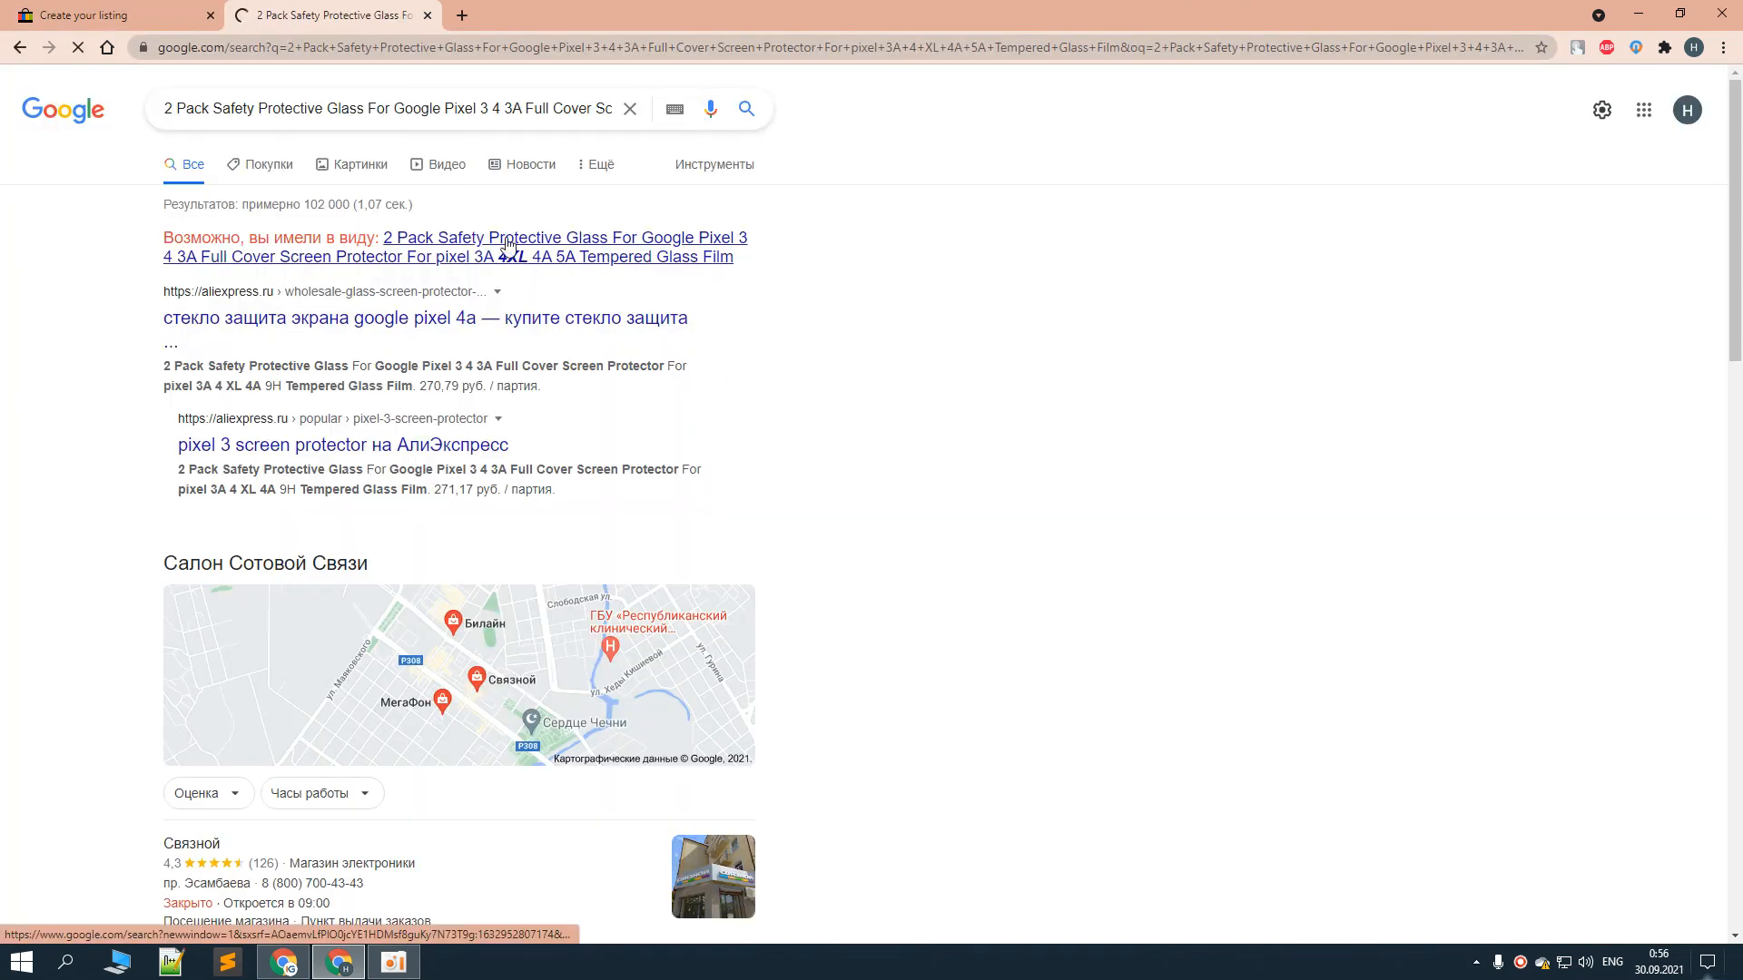
{"action": "left_click", "coordinate": [366, 167]}
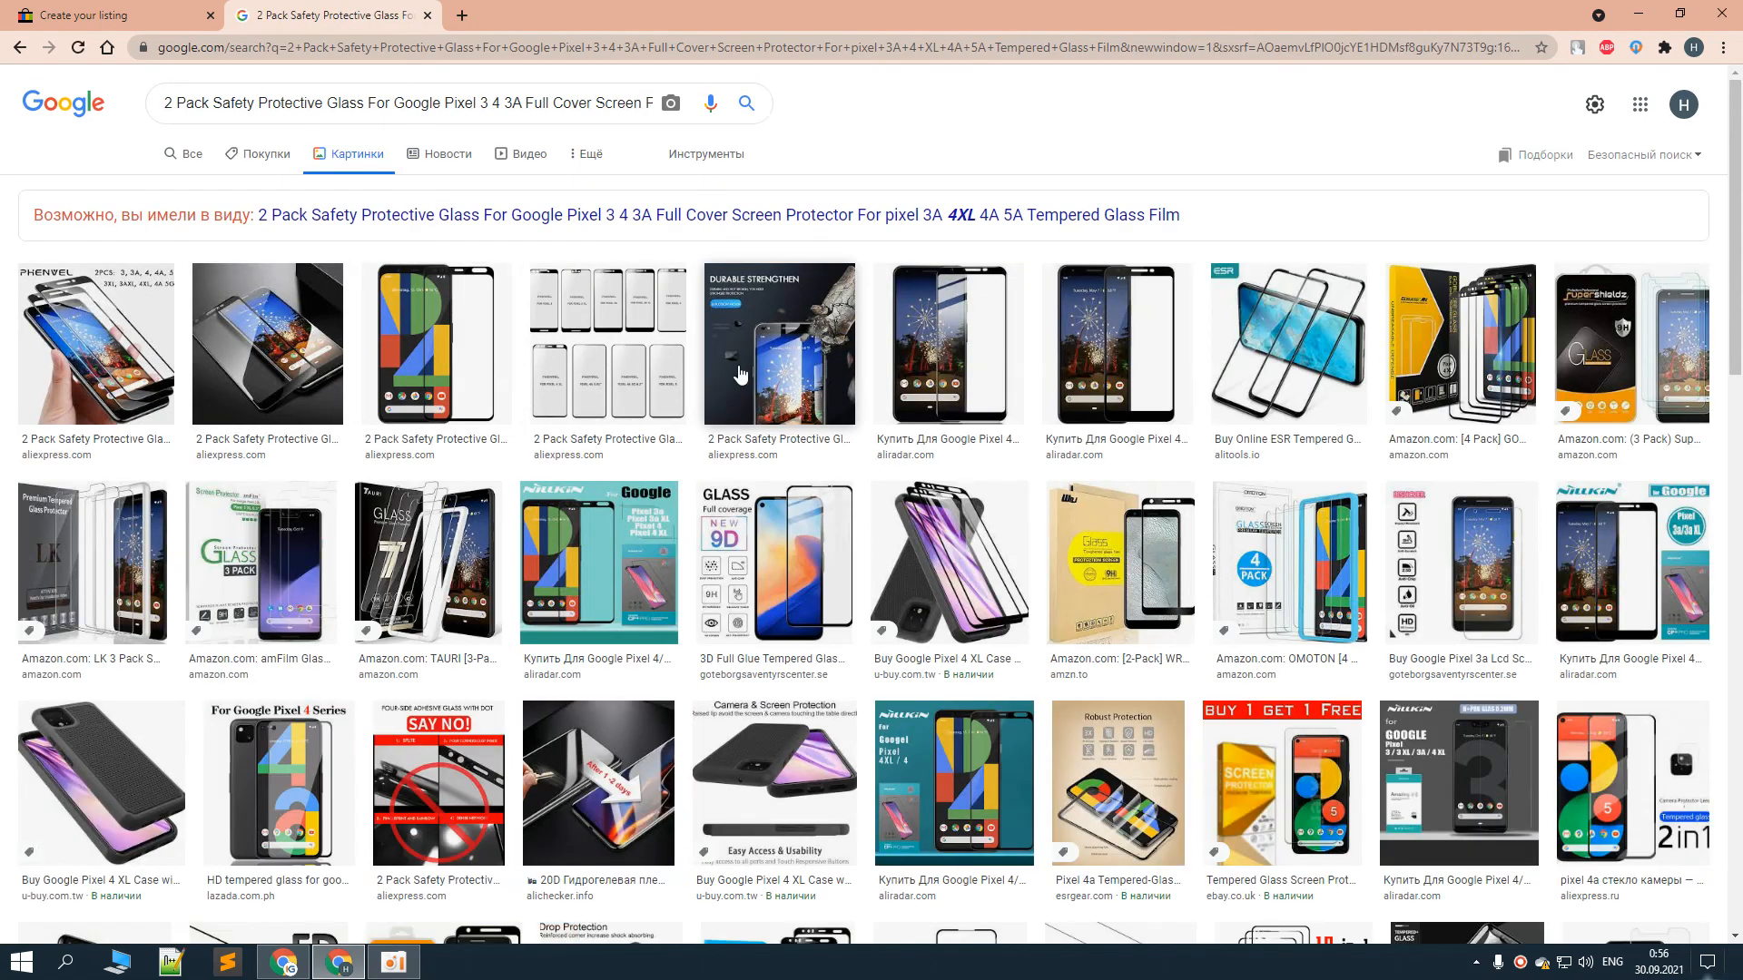
{"action": "scroll", "coordinate": [796, 398], "scroll_direction": "down", "scroll_amount": 2}
{"action": "scroll", "coordinate": [796, 397], "scroll_direction": "down", "scroll_amount": 5}
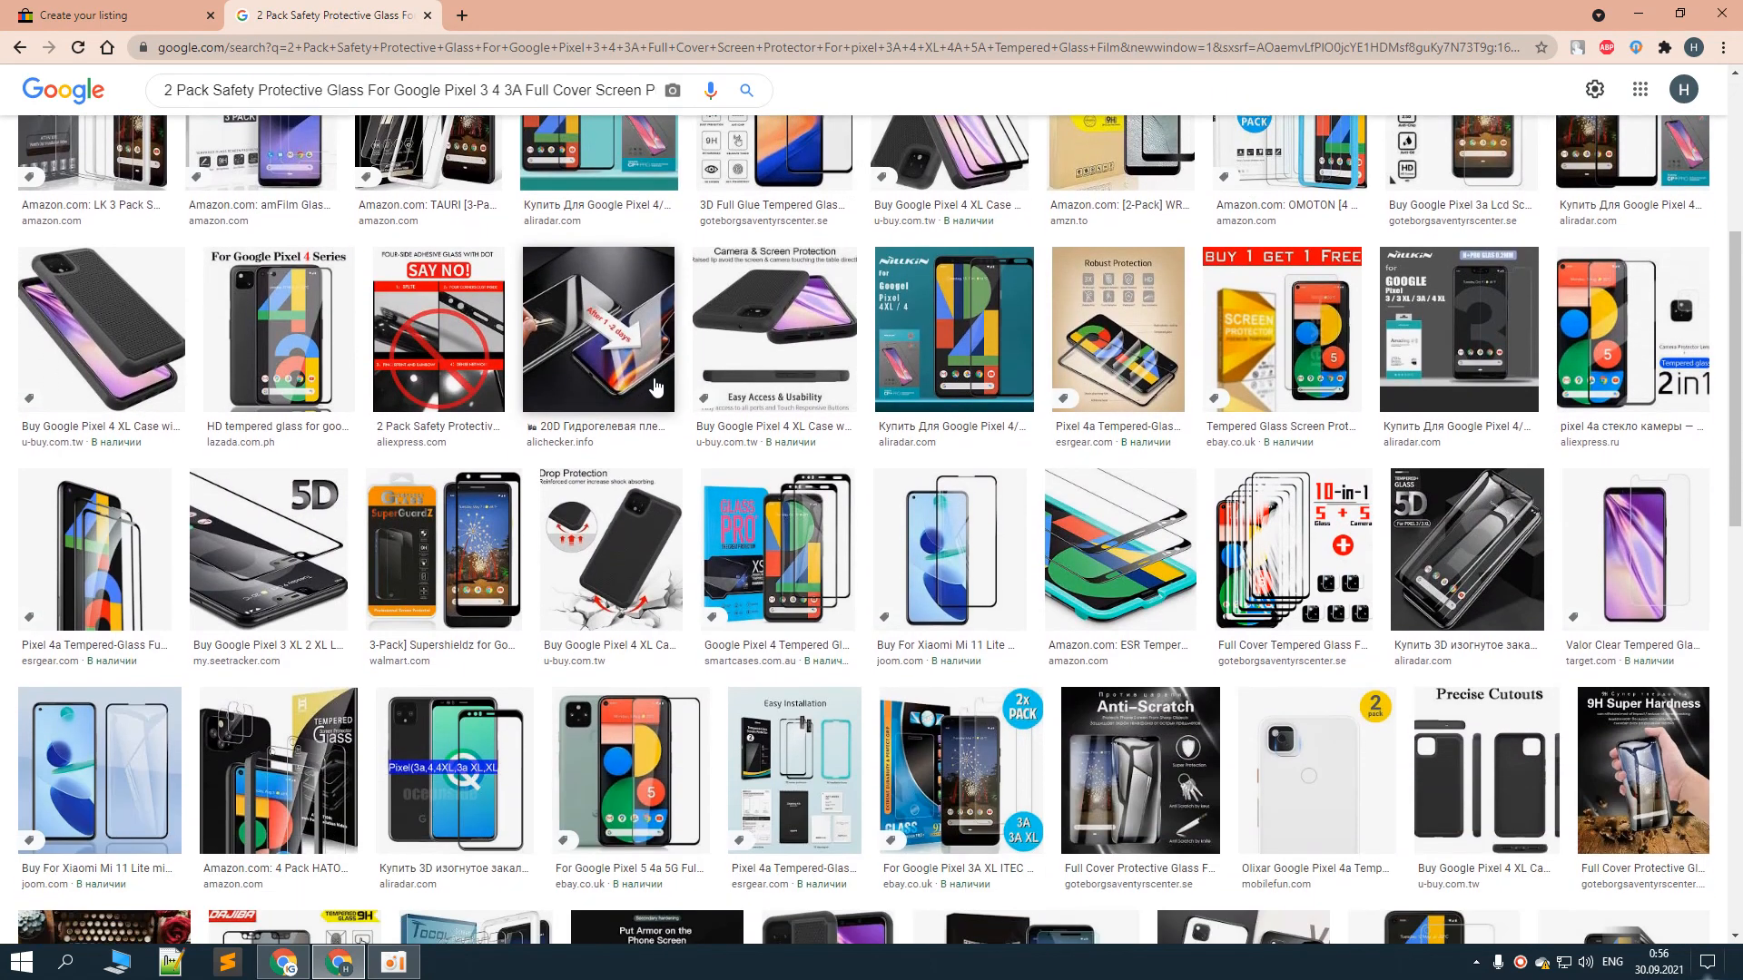
{"action": "scroll", "coordinate": [794, 572], "scroll_direction": "down", "scroll_amount": 2}
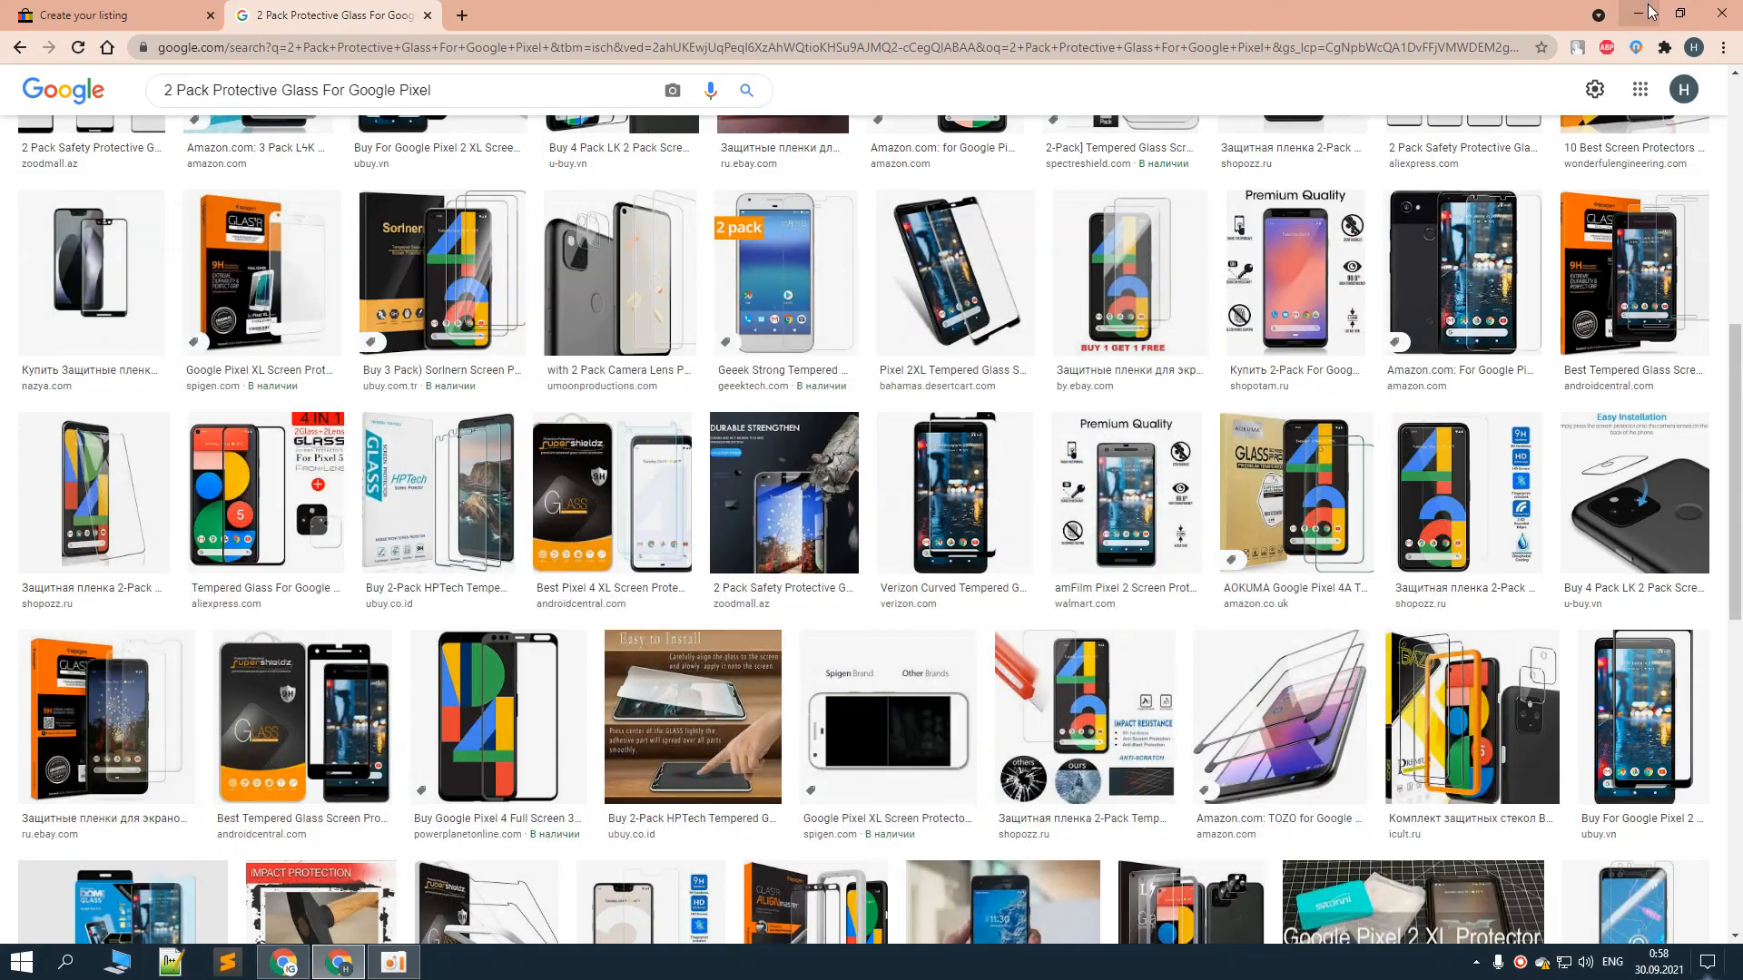
Delete the 2pcs-tempe... image file from the desktop
{"action": "left_click", "coordinate": [1650, 11]}
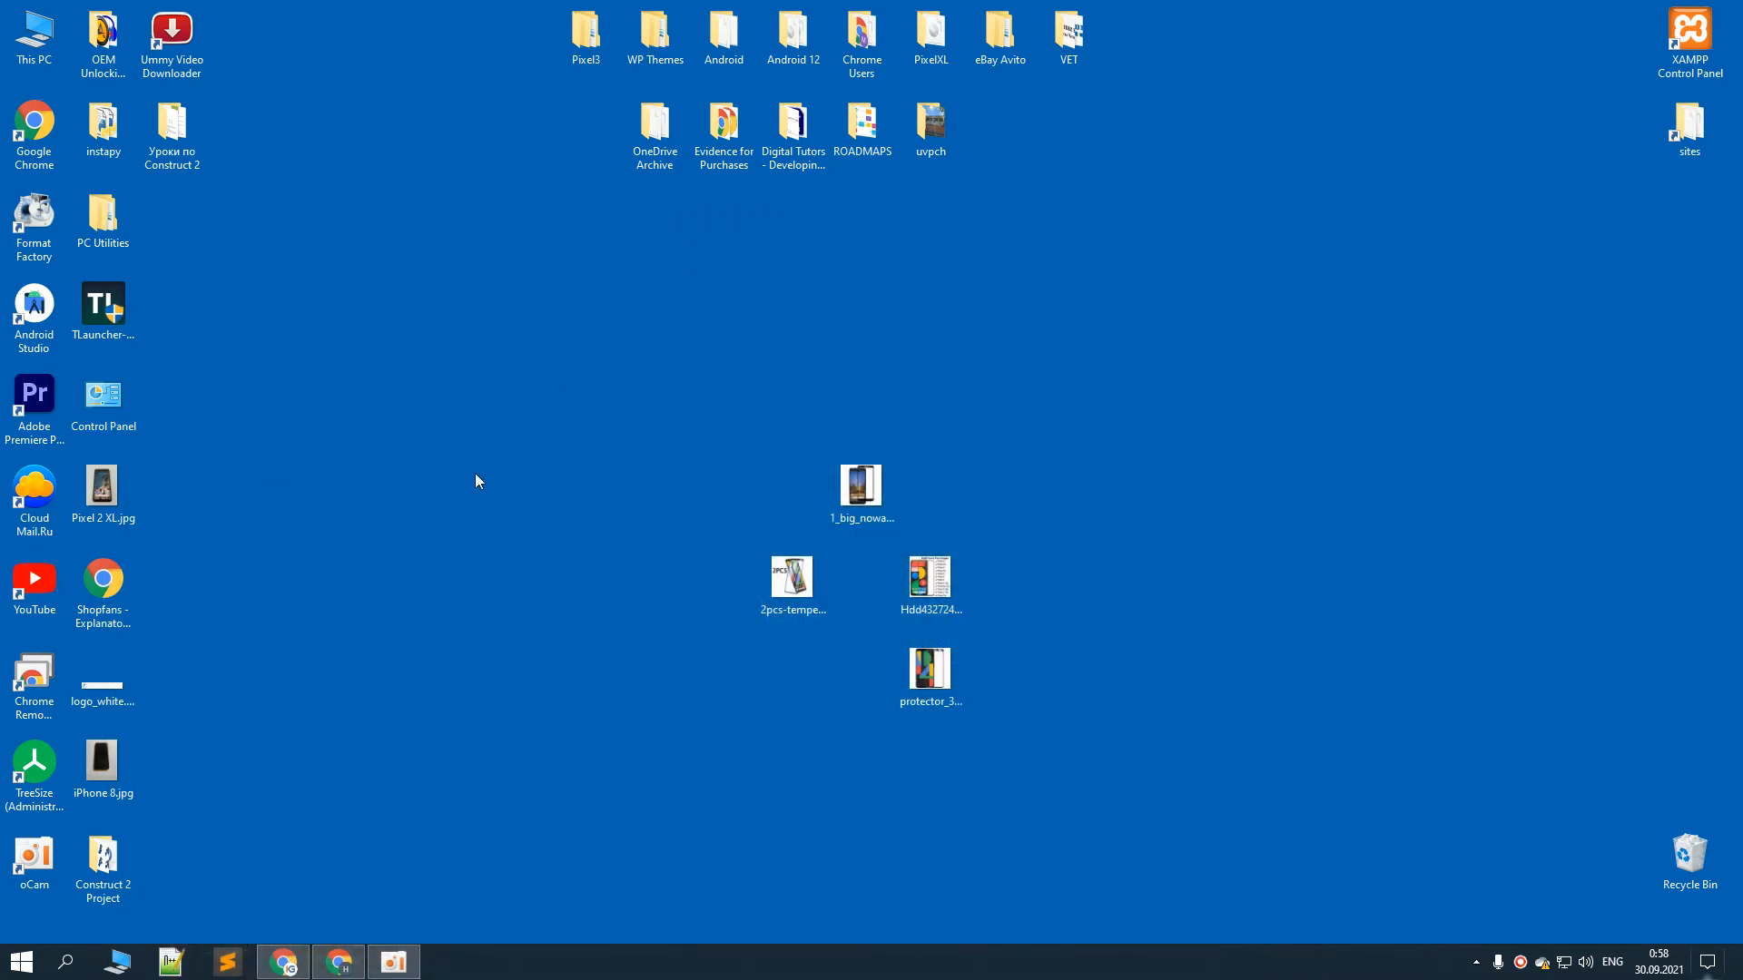
{"action": "left_click", "coordinate": [897, 692]}
{"action": "left_click", "coordinate": [794, 599]}
{"action": "key", "text": "Delete"}
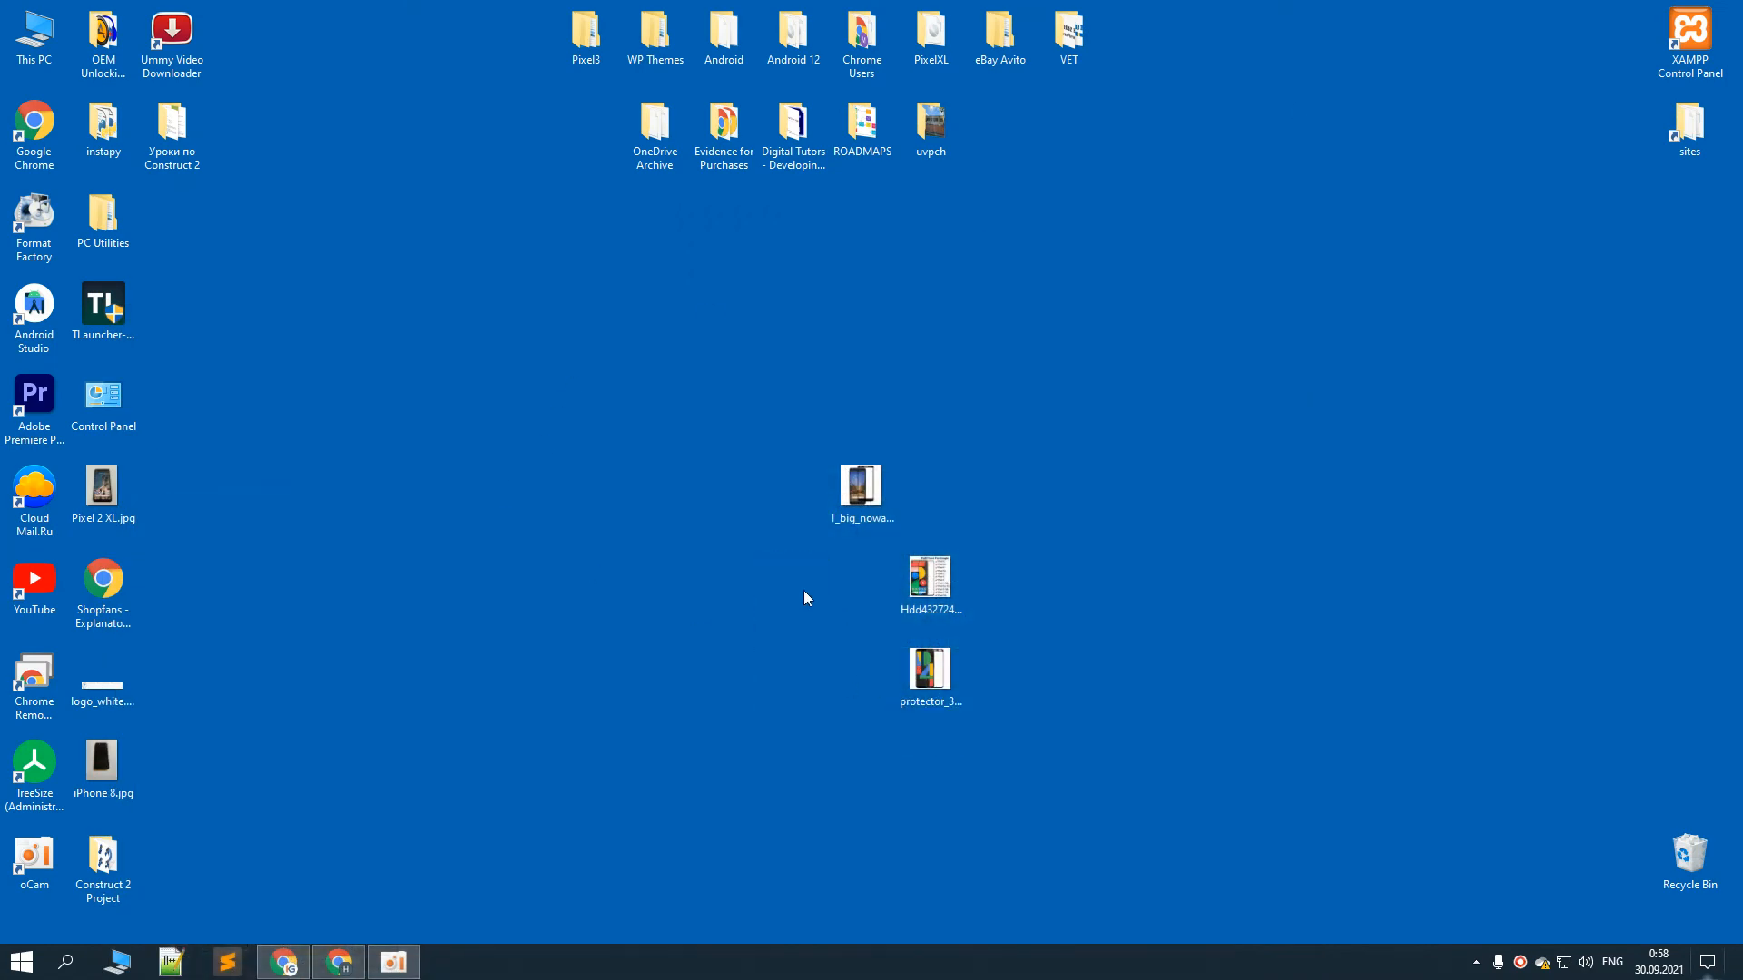
Open the desktop image 1_big_nowater.jpg and send it to Adobe Photoshop for editing
{"action": "left_click", "coordinate": [858, 507]}
{"action": "double_click", "coordinate": [858, 507]}
{"action": "right_click", "coordinate": [859, 364]}
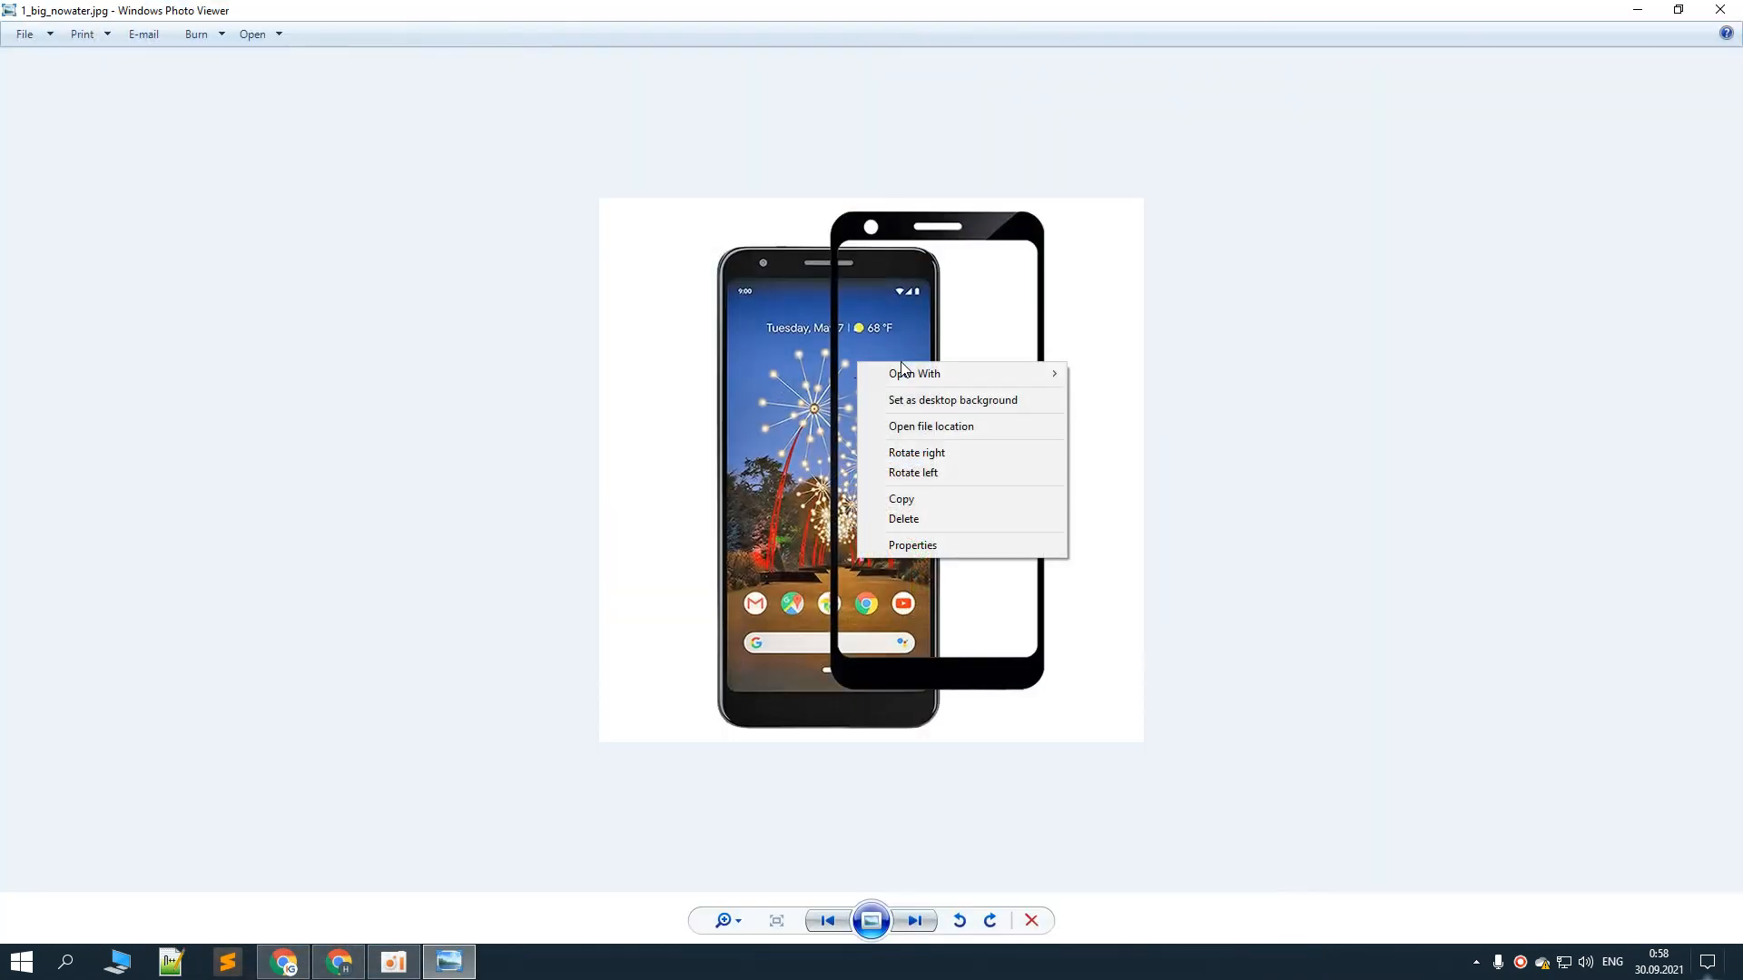
{"action": "mouse_move", "coordinate": [917, 372]}
{"action": "left_click", "coordinate": [1144, 392]}
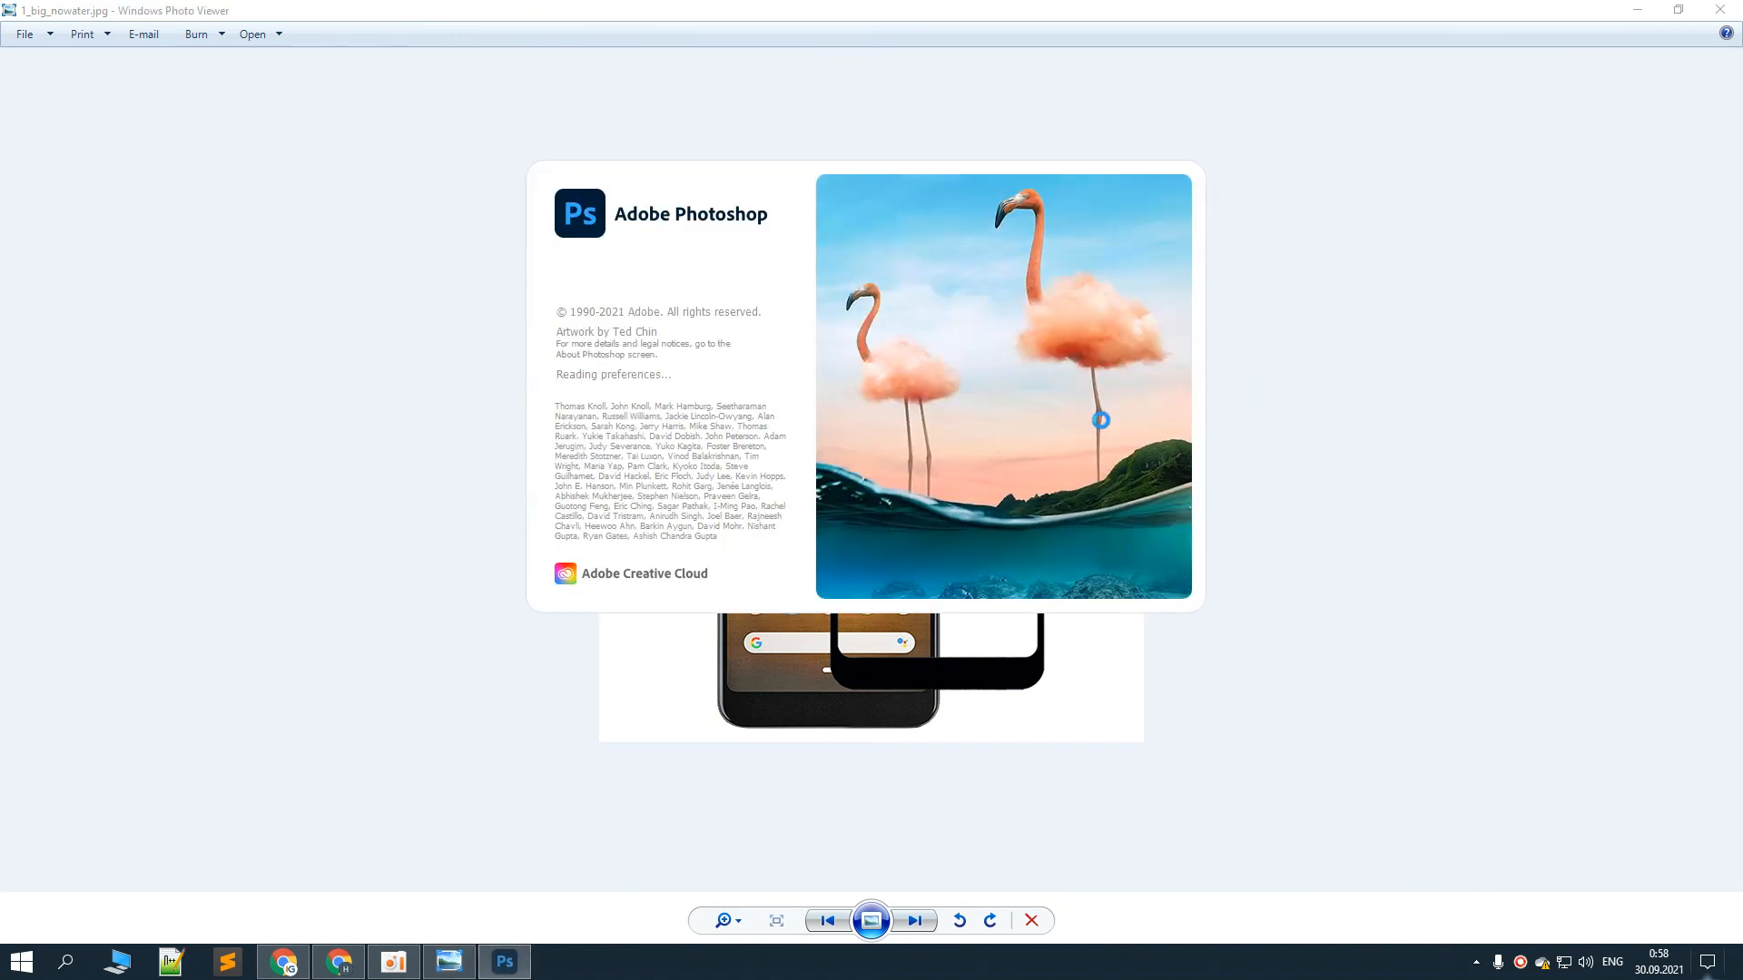
{"action": "left_click", "coordinate": [1279, 638]}
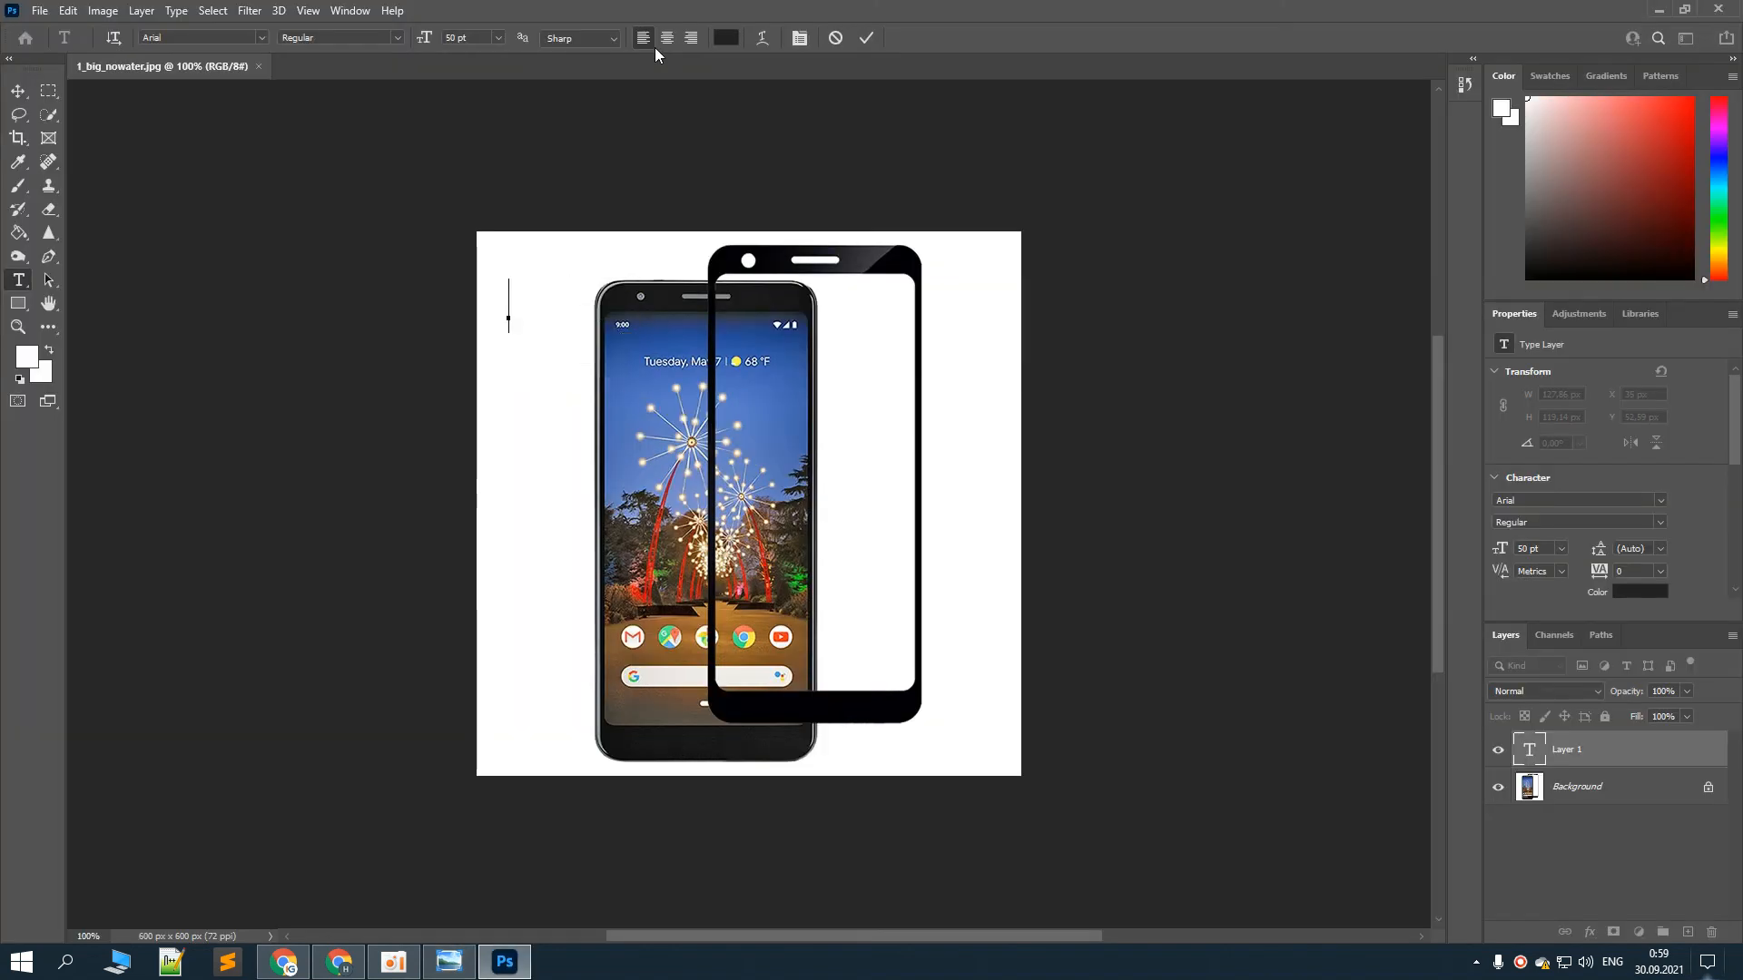
Enter the text Buy 1 and Get 2 on two lines in the new text layer
{"action": "type", "text": "Biu"}
{"action": "key", "text": "BackSpace"}
{"action": "key", "text": "BackSpace"}
{"action": "type", "text": "uy"}
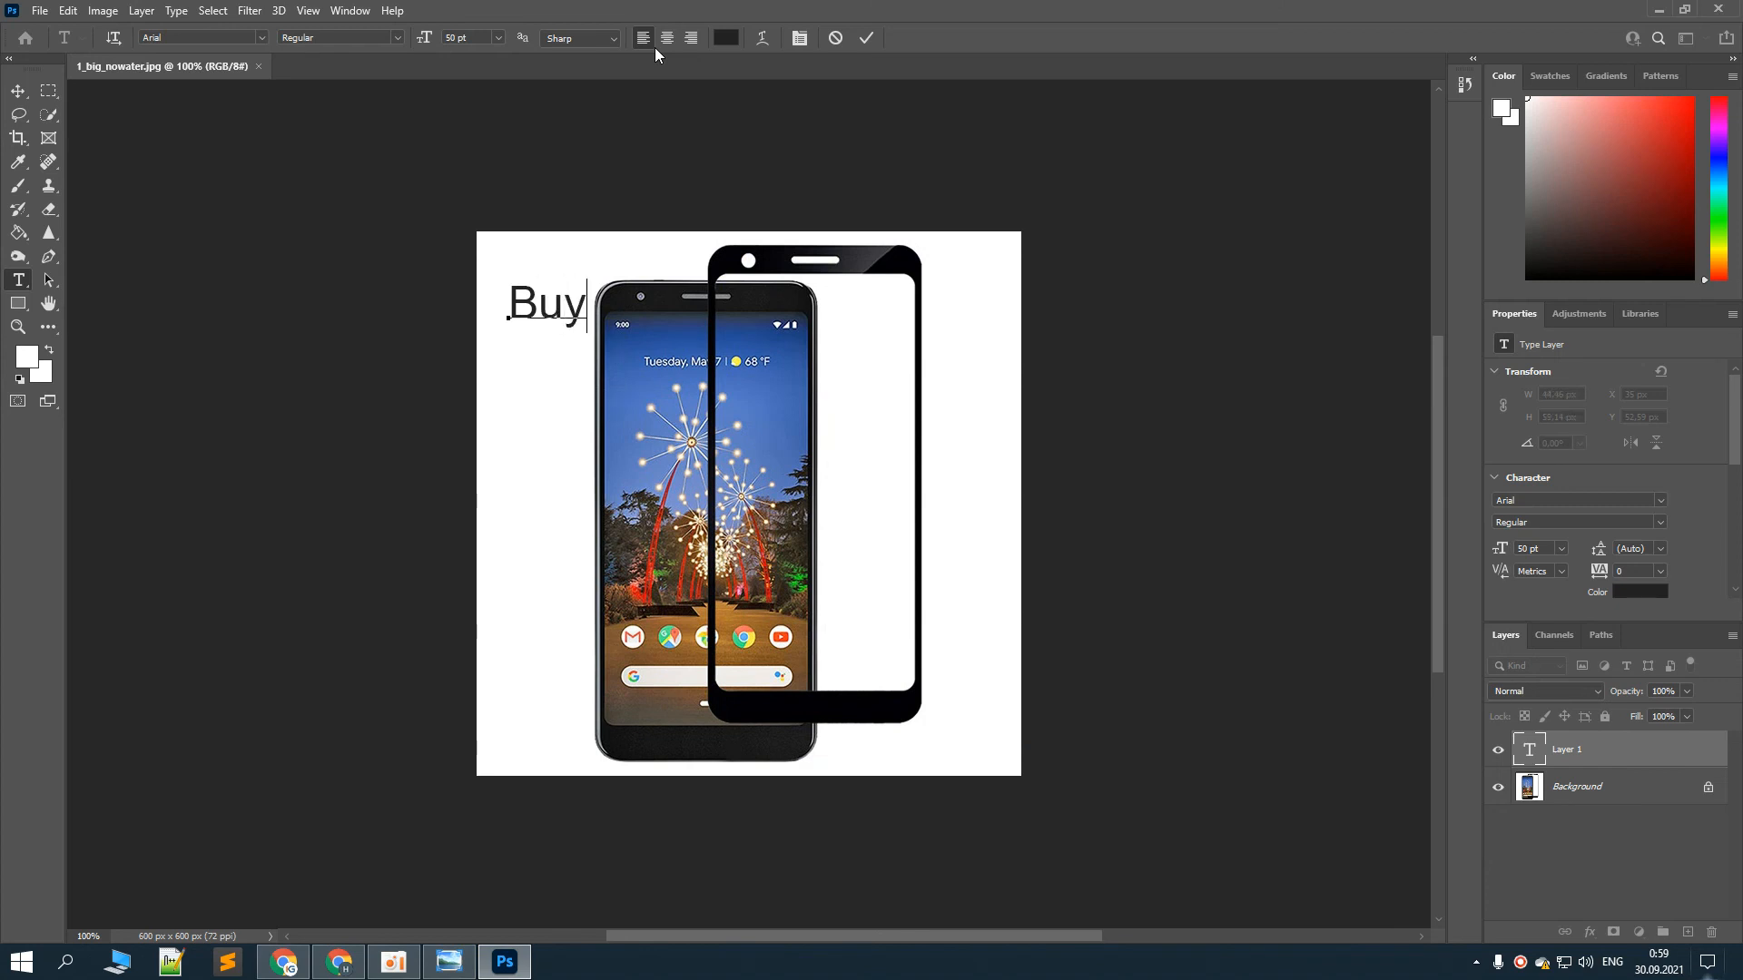
{"action": "key", "text": "Return"}
{"action": "type", "text": "Get 2"}
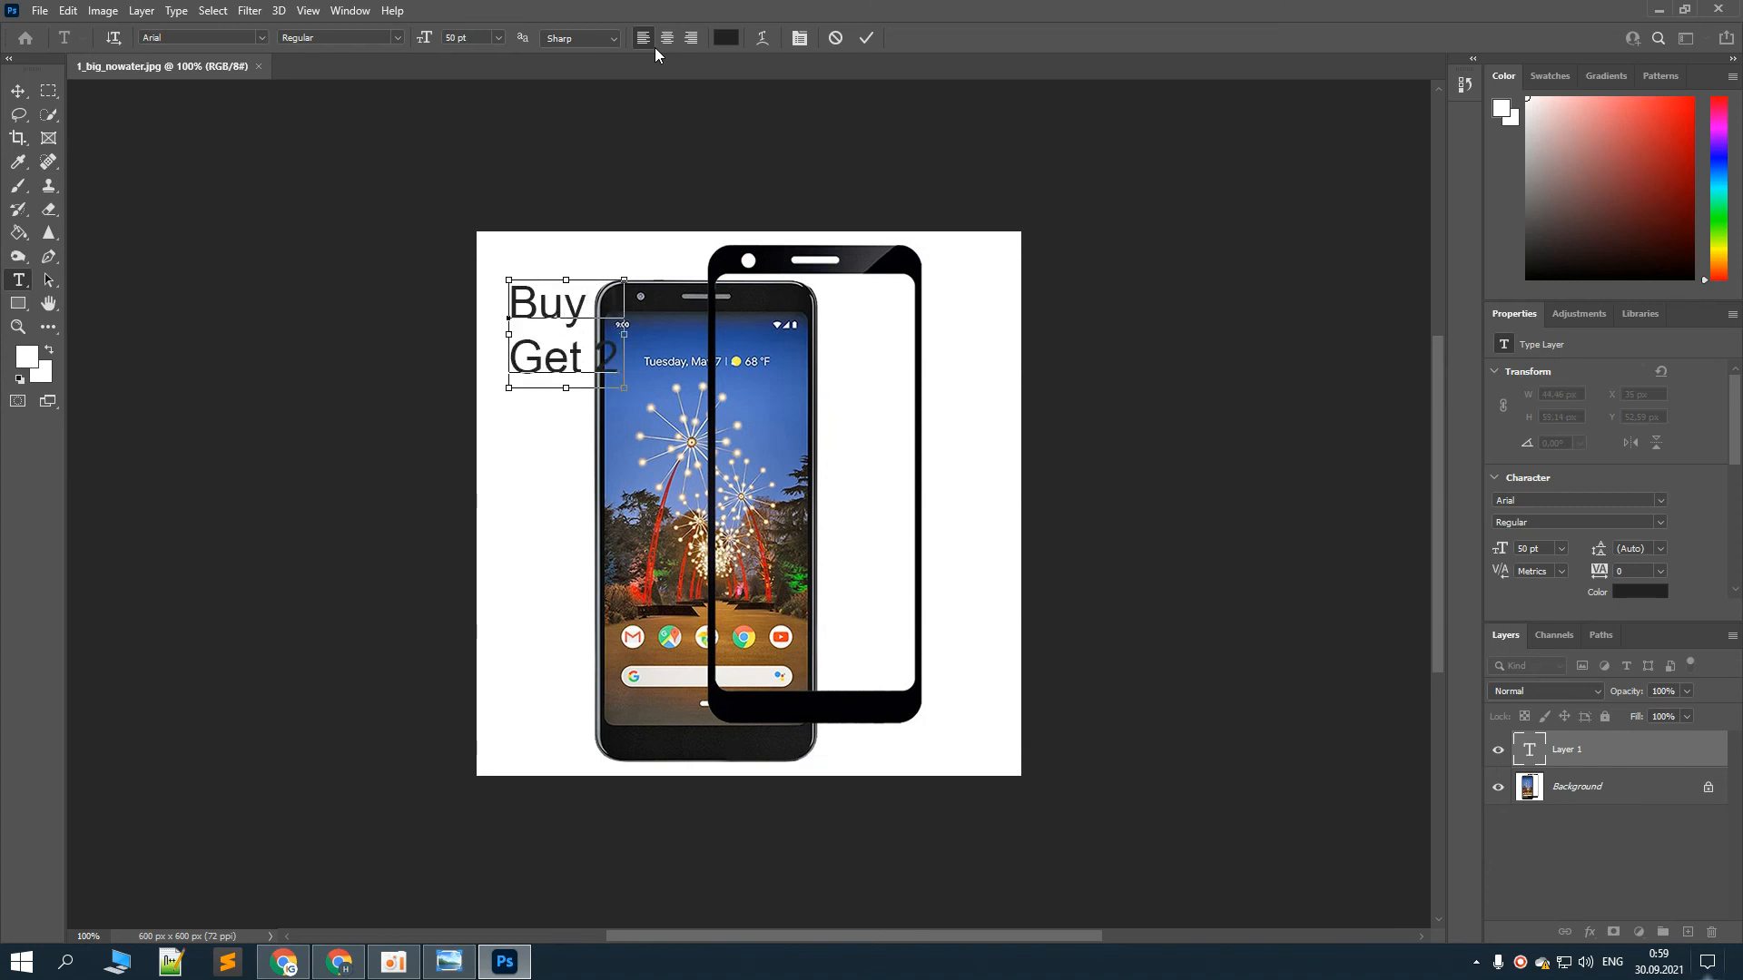
Make the promotional text bold, colour Buy 1 red and Get 2 green, and italicize Get 2
{"action": "key", "text": "ctrl+a"}
{"action": "left_click", "coordinate": [363, 37]}
{"action": "left_click", "coordinate": [363, 145]}
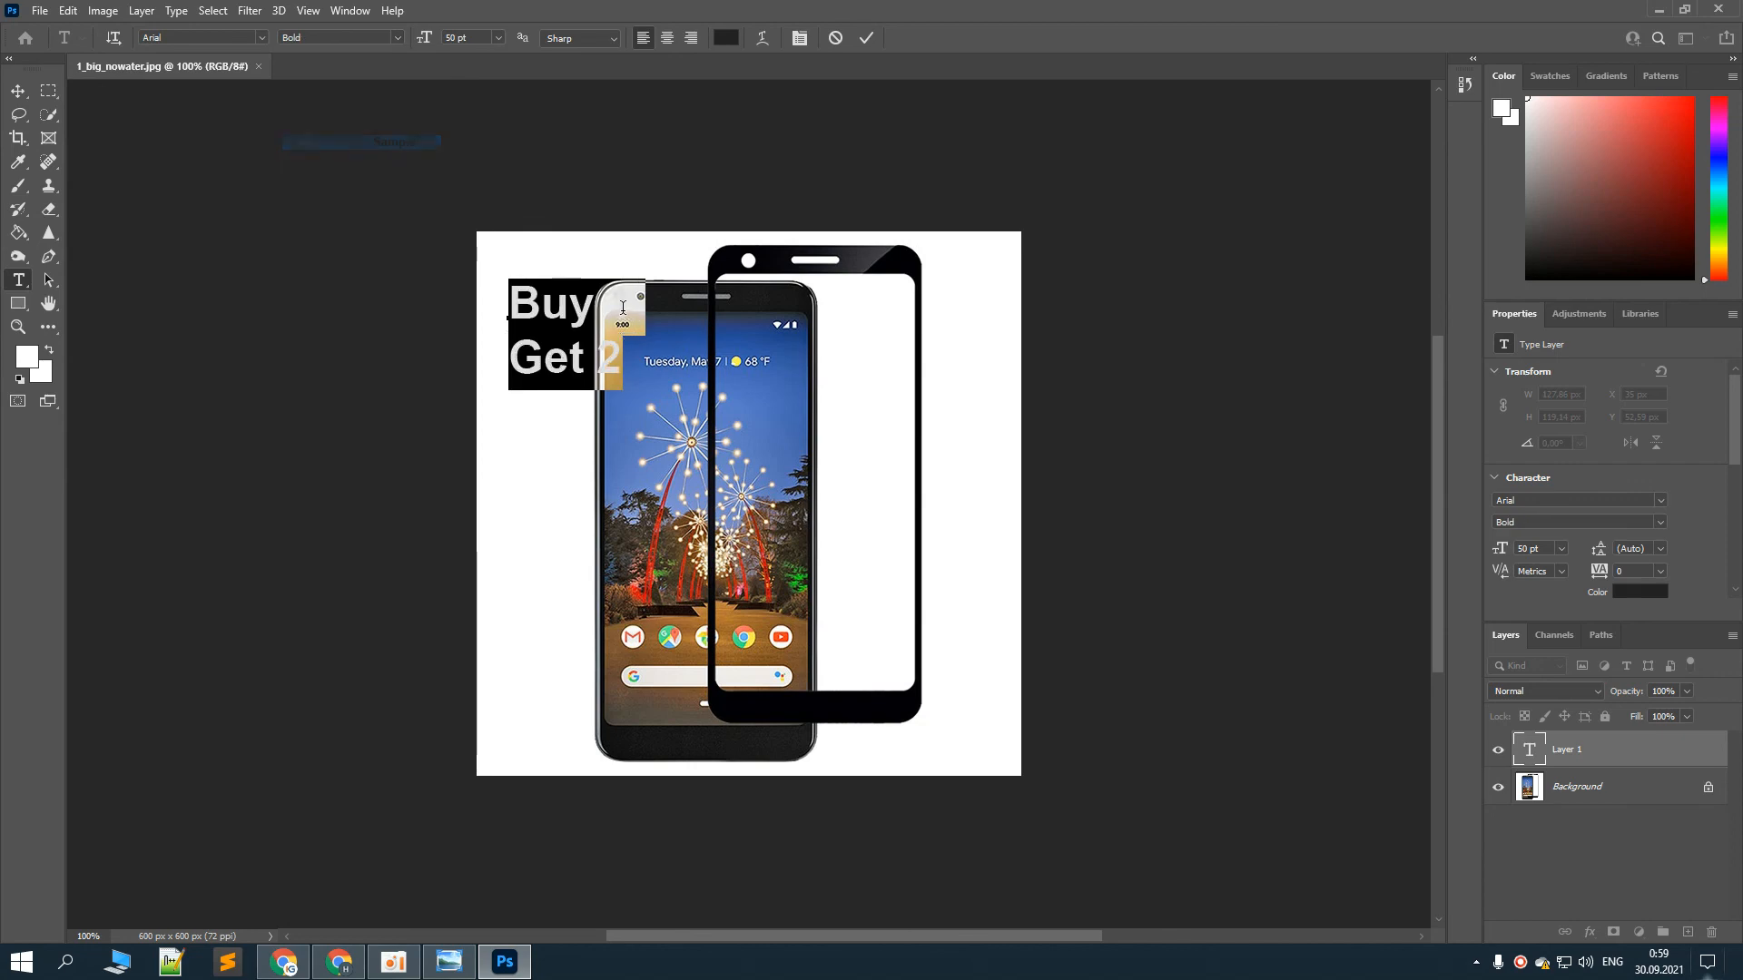
{"action": "left_click", "coordinate": [726, 38]}
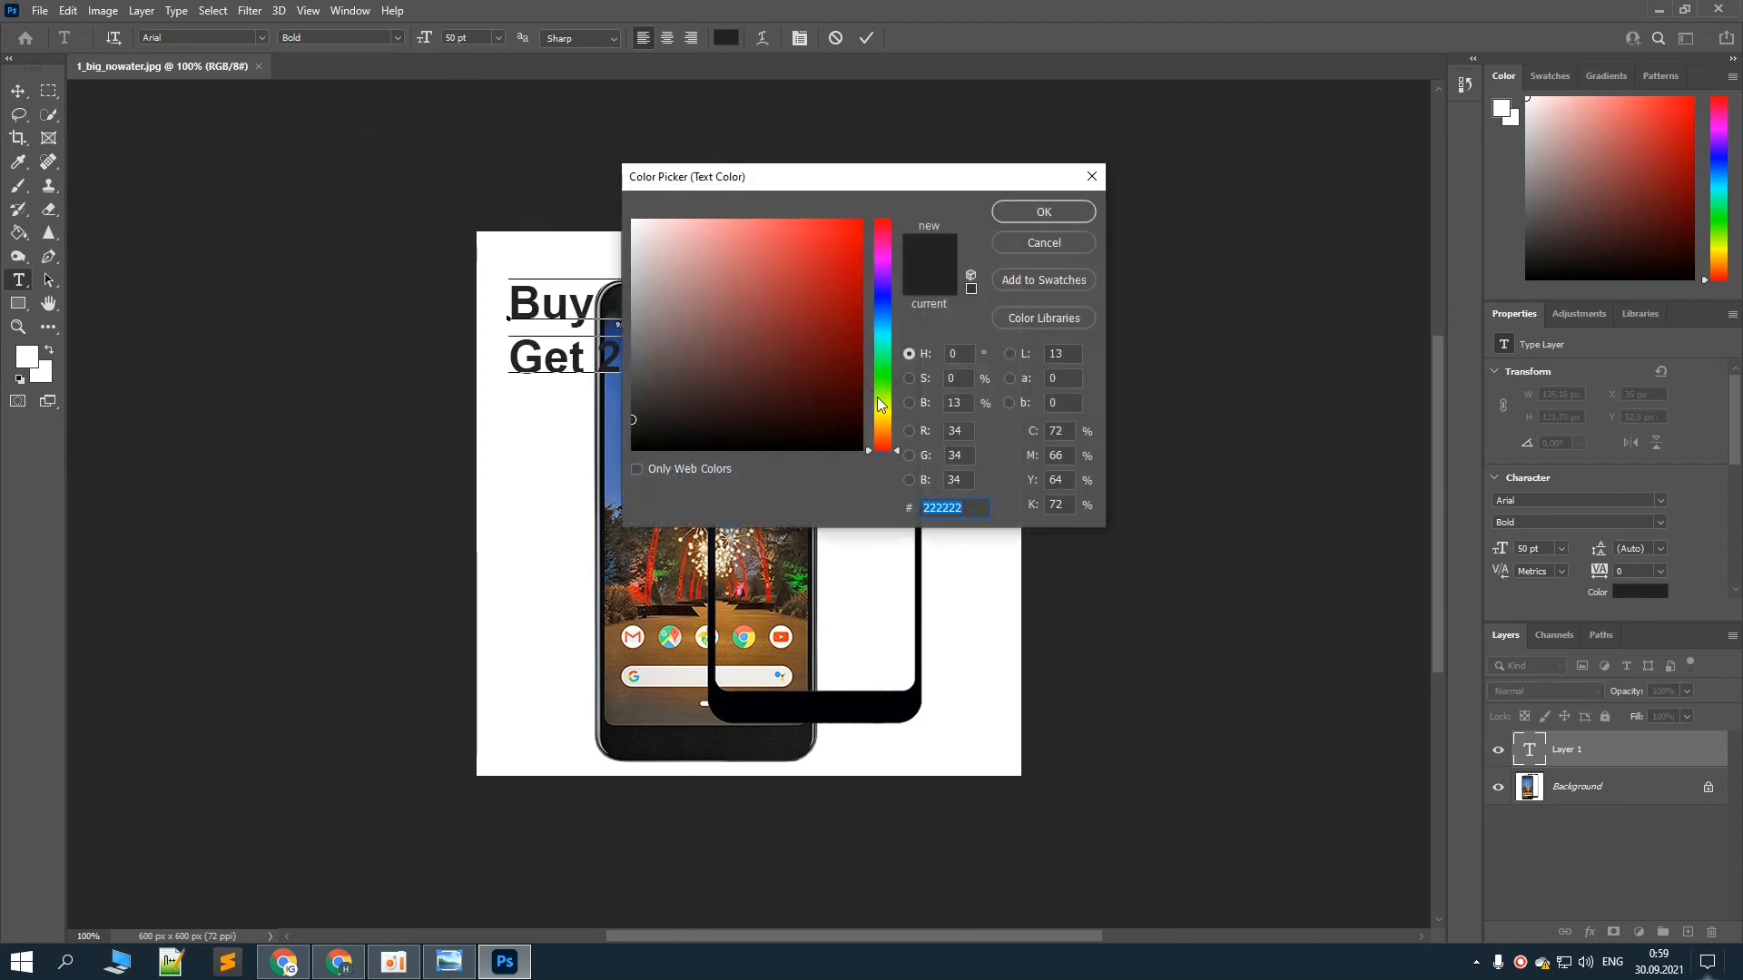
{"action": "left_click", "coordinate": [877, 395]}
{"action": "left_click", "coordinate": [857, 229]}
{"action": "left_click", "coordinate": [1012, 205]}
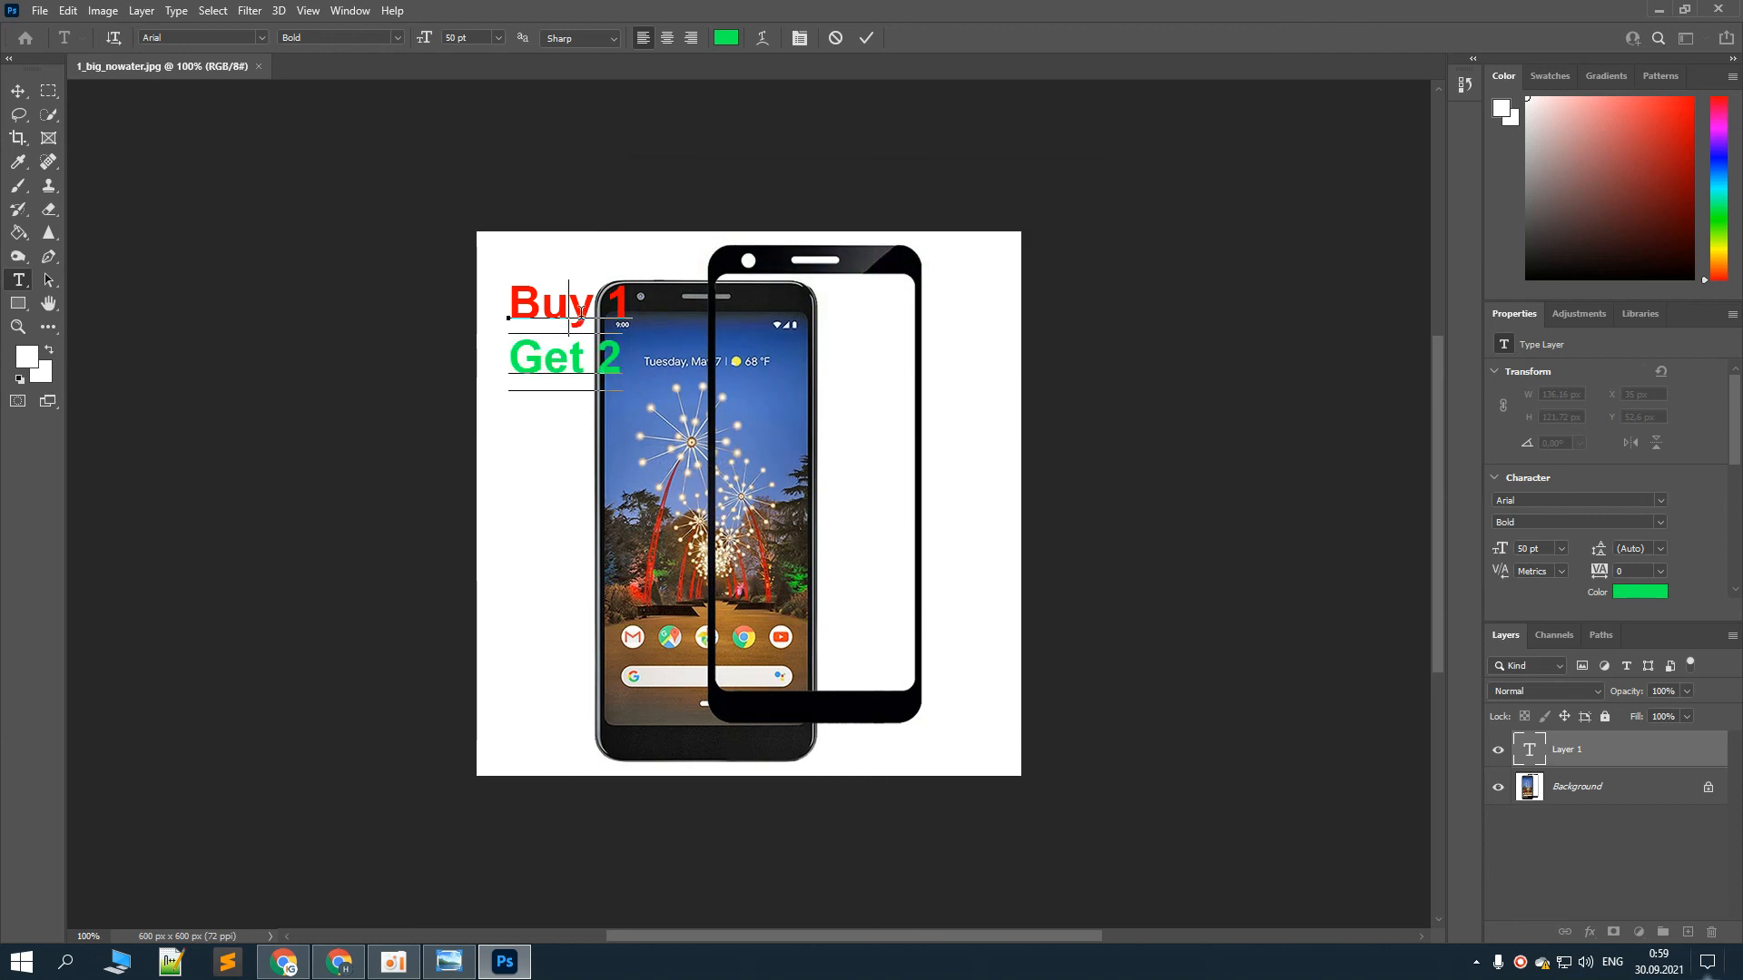
{"action": "key", "text": "ctrl+a"}
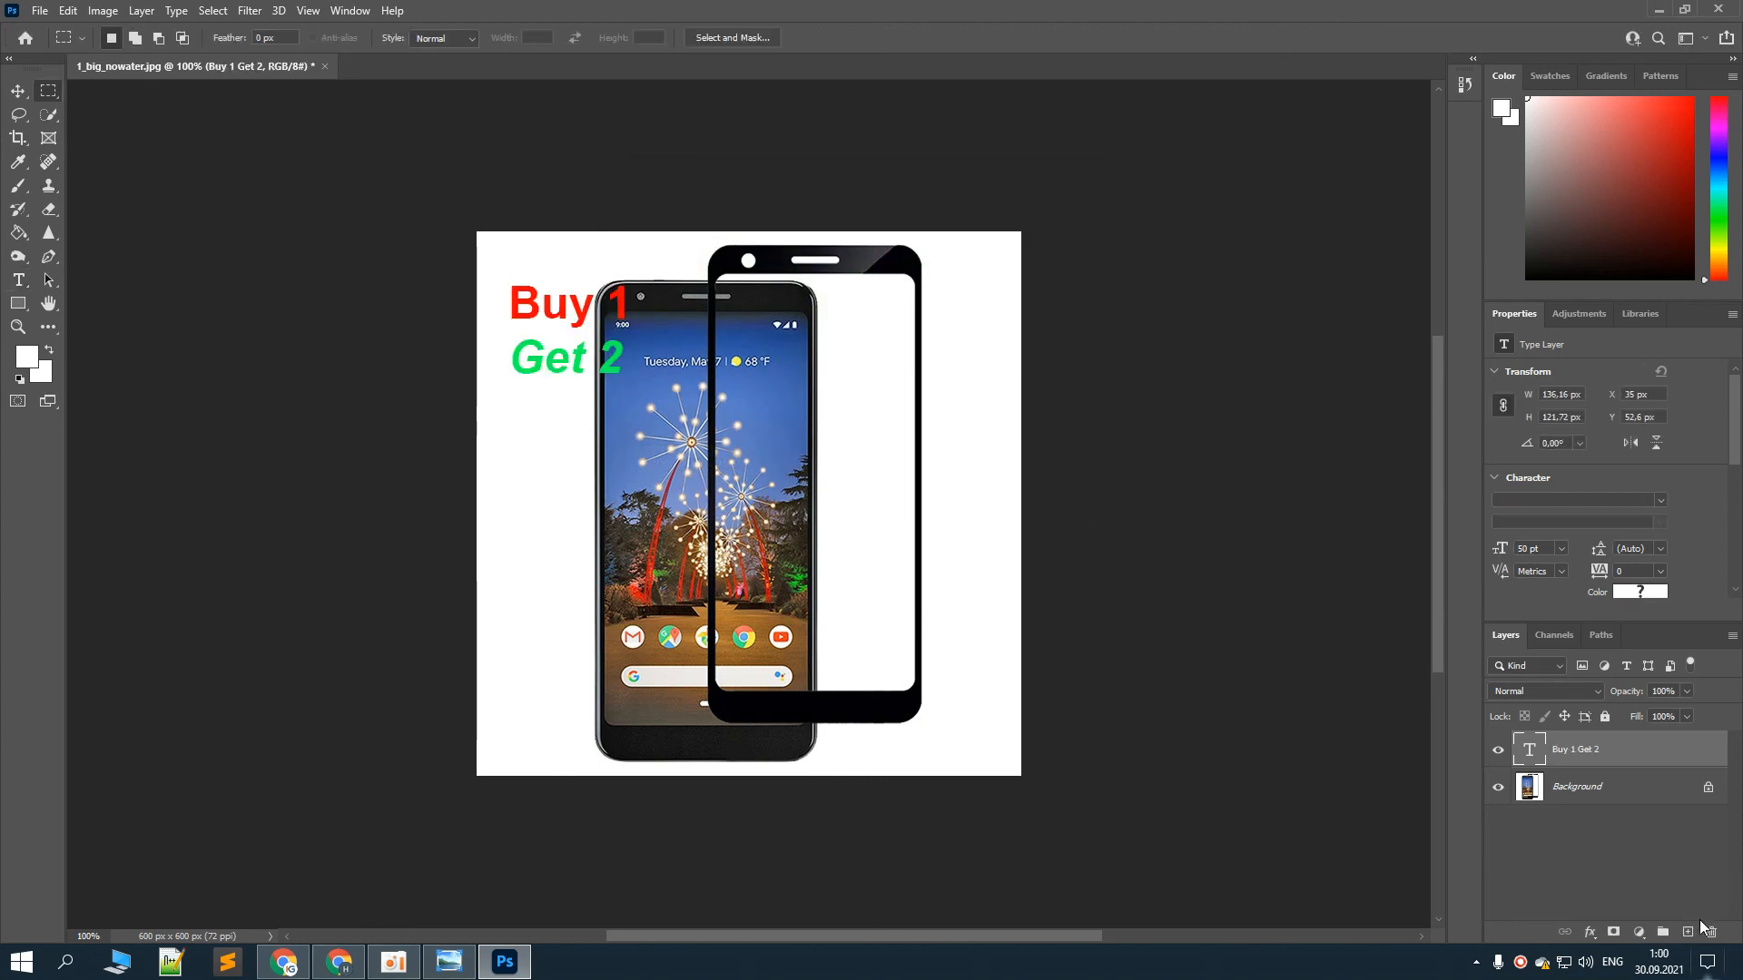
Create a new layer beneath the text and fill a rectangular selection behind Buy 1 Get 2 with black
{"action": "left_click", "coordinate": [1687, 932]}
{"action": "left_click_drag", "start_coordinate": [1571, 754], "coordinate": [1578, 804]}
{"action": "mouse_move", "coordinate": [374, 187]}
{"action": "left_mouse_down"}
{"action": "mouse_move", "coordinate": [712, 443]}
{"action": "mouse_move", "coordinate": [664, 405]}
{"action": "left_mouse_up"}
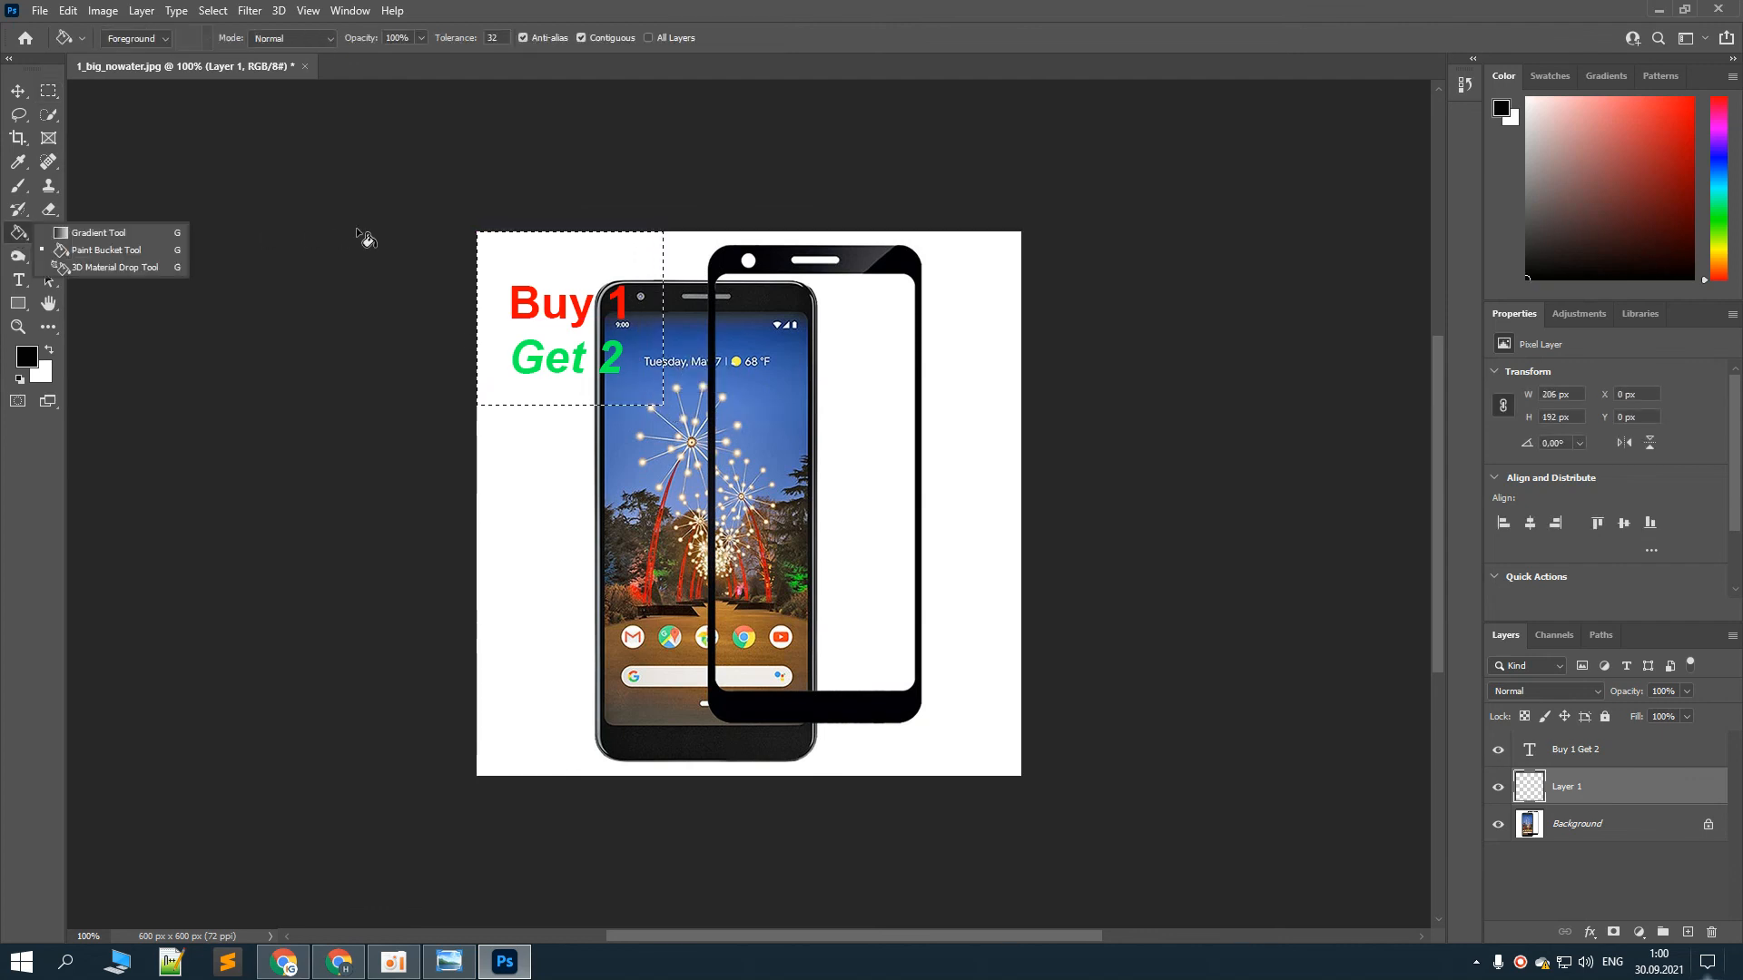
{"action": "left_click", "coordinate": [517, 259]}
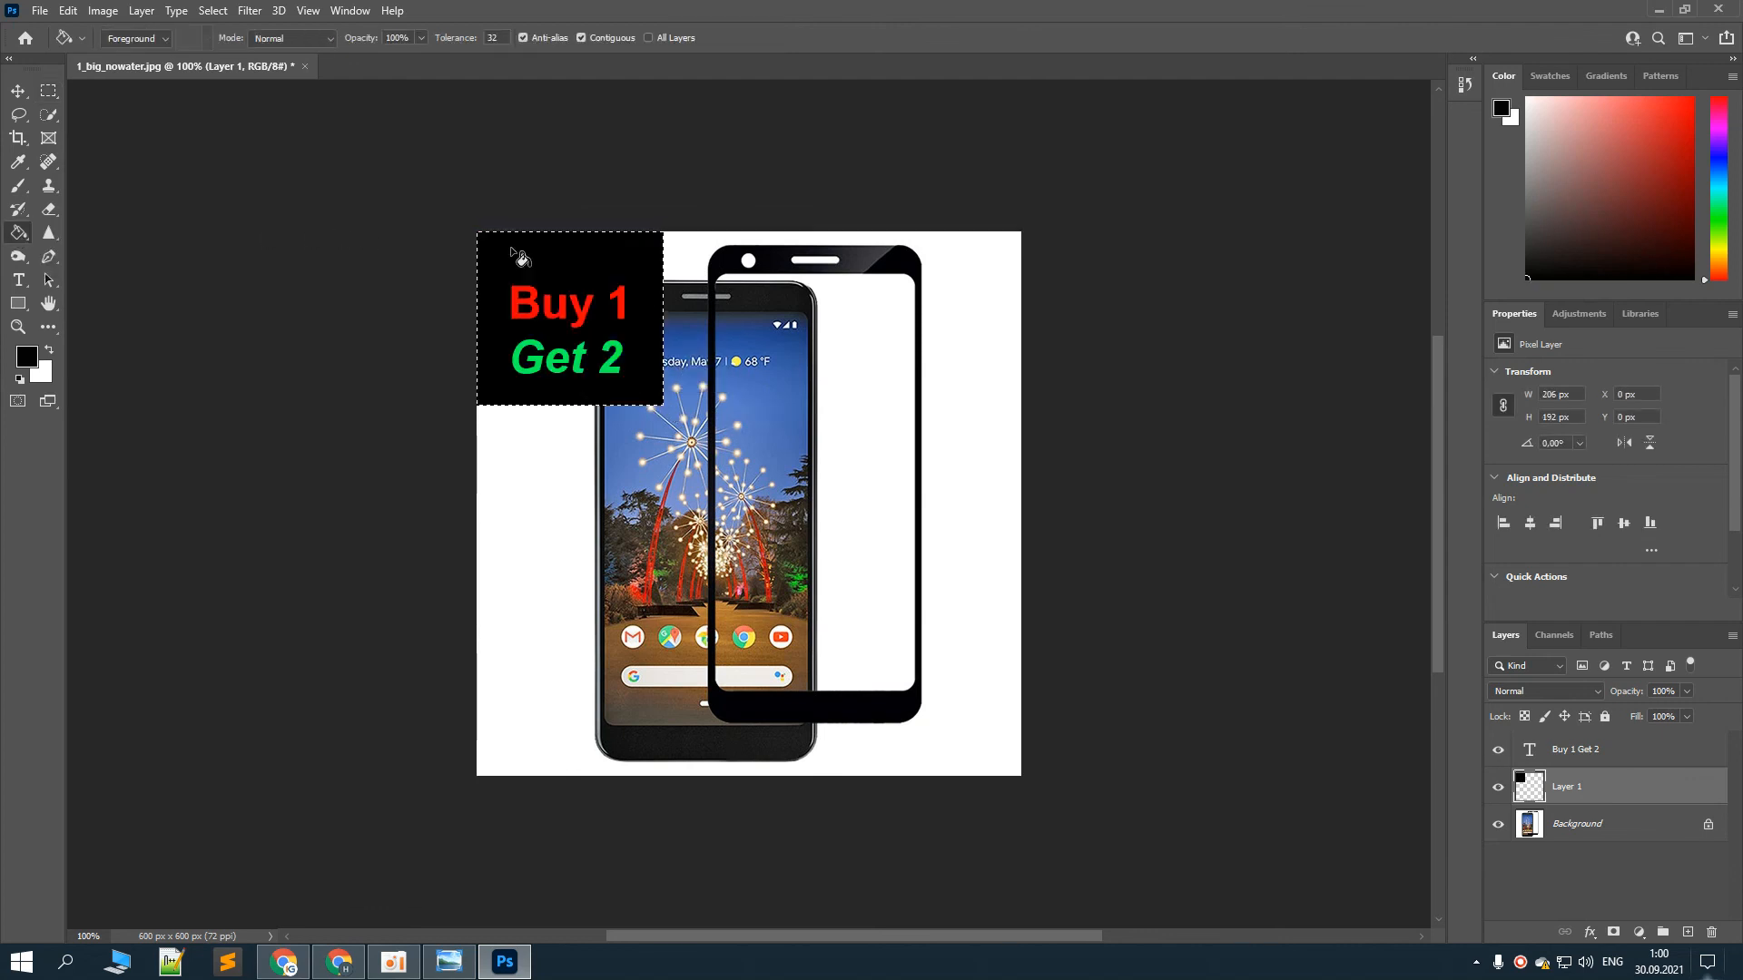
Deselect the black rectangle and set its layer's opacity to 50%
{"action": "key", "text": "m"}
{"action": "key", "text": "ctrl+d"}
{"action": "left_click_drag", "start_coordinate": [1630, 696], "coordinate": [1596, 695]}
{"action": "left_click", "coordinate": [1645, 691]}
{"action": "type", "text": "50"}
{"action": "key", "text": "Return"}
Merge the text, rectangle and background layers, save the image as a High quality progressive JPEG, and close Photoshop
{"action": "left_click", "coordinate": [1581, 750]}
{"action": "left_click", "coordinate": [1599, 828], "text": "shift"}
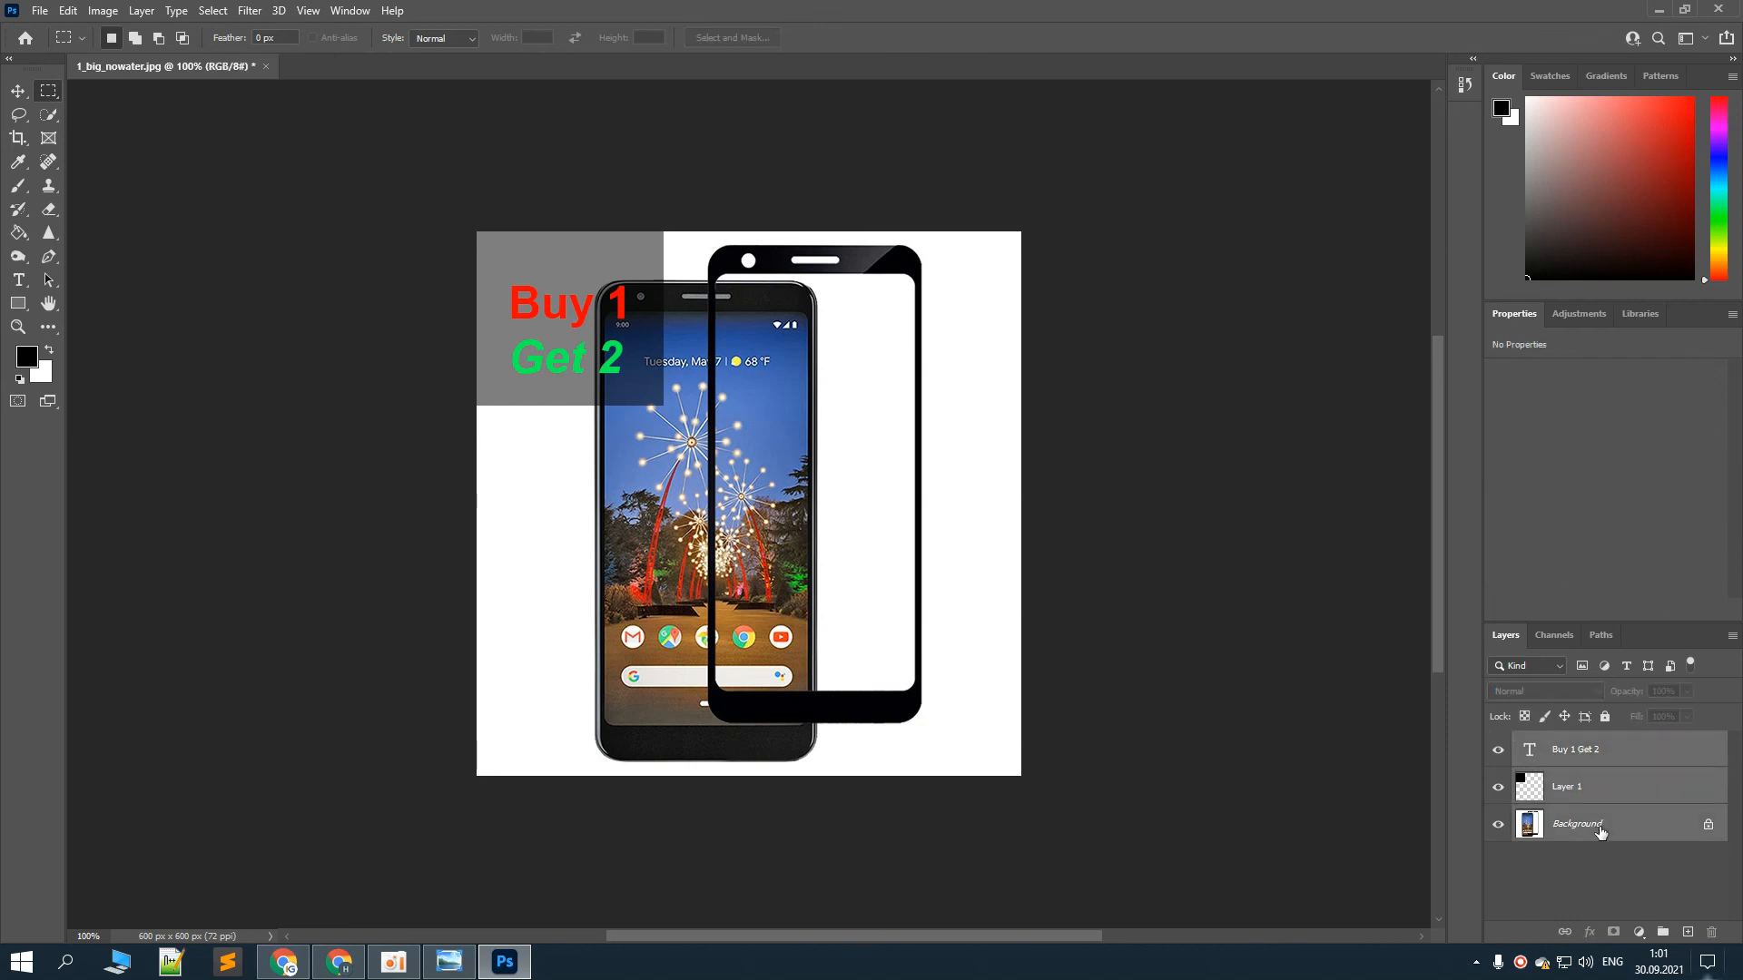
{"action": "key", "text": "ctrl+e"}
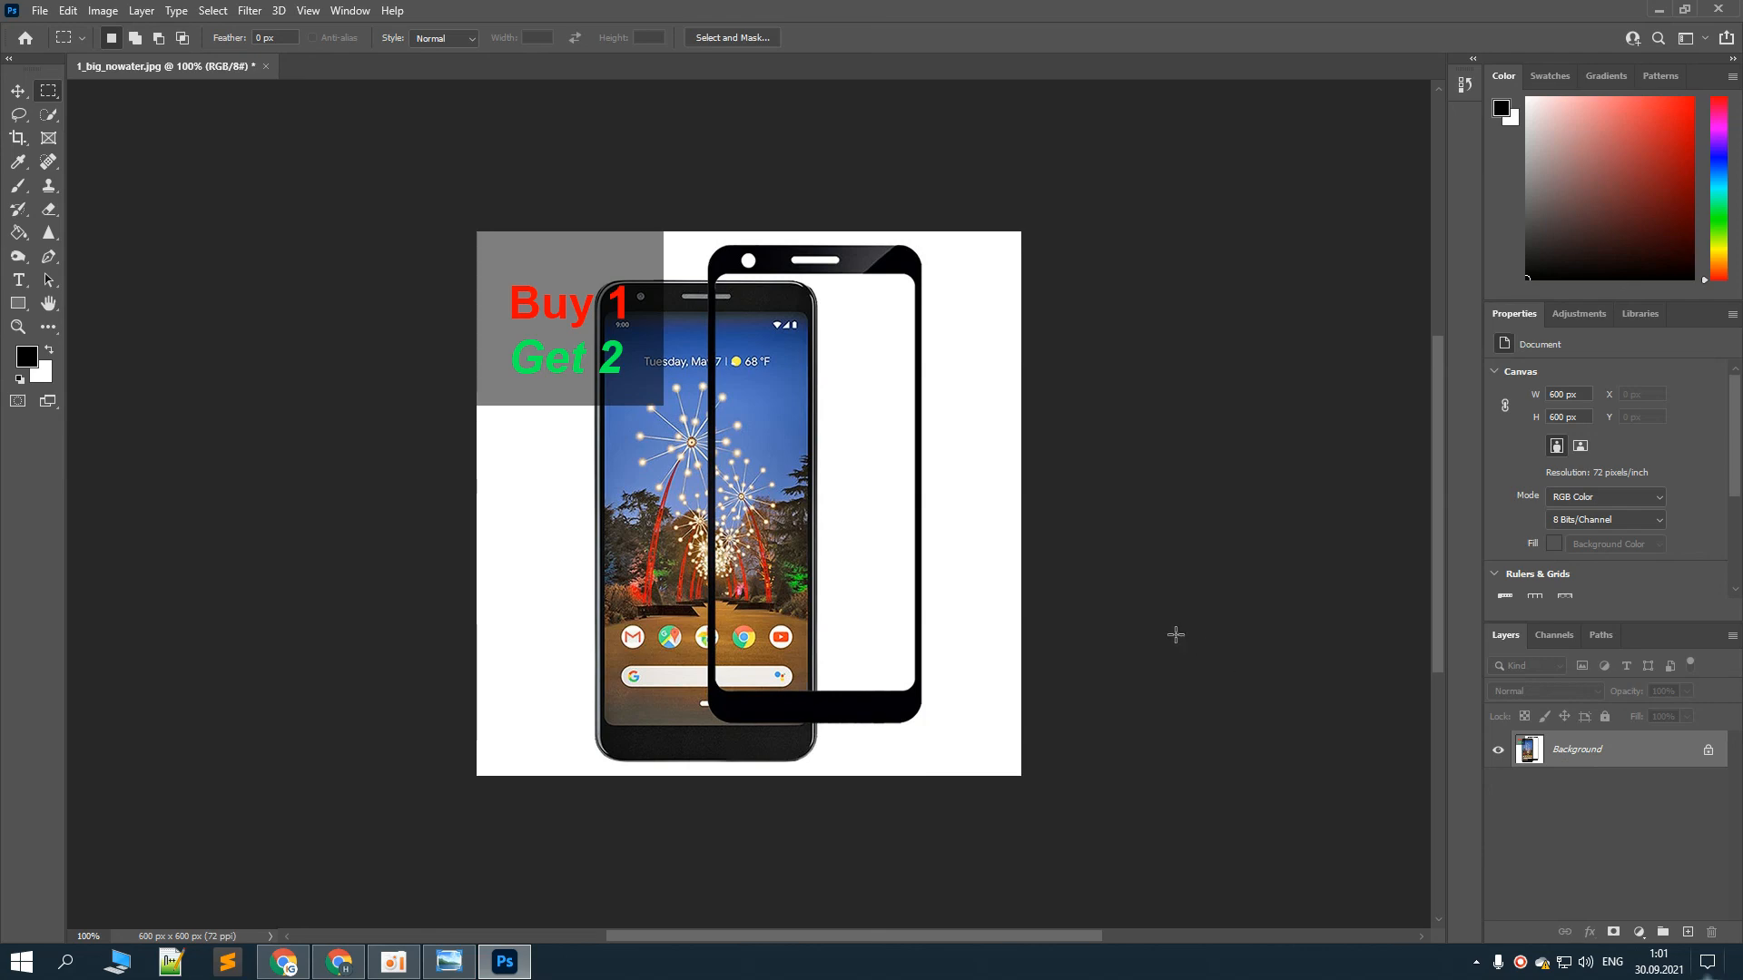
{"action": "key", "text": "ctrl+s"}
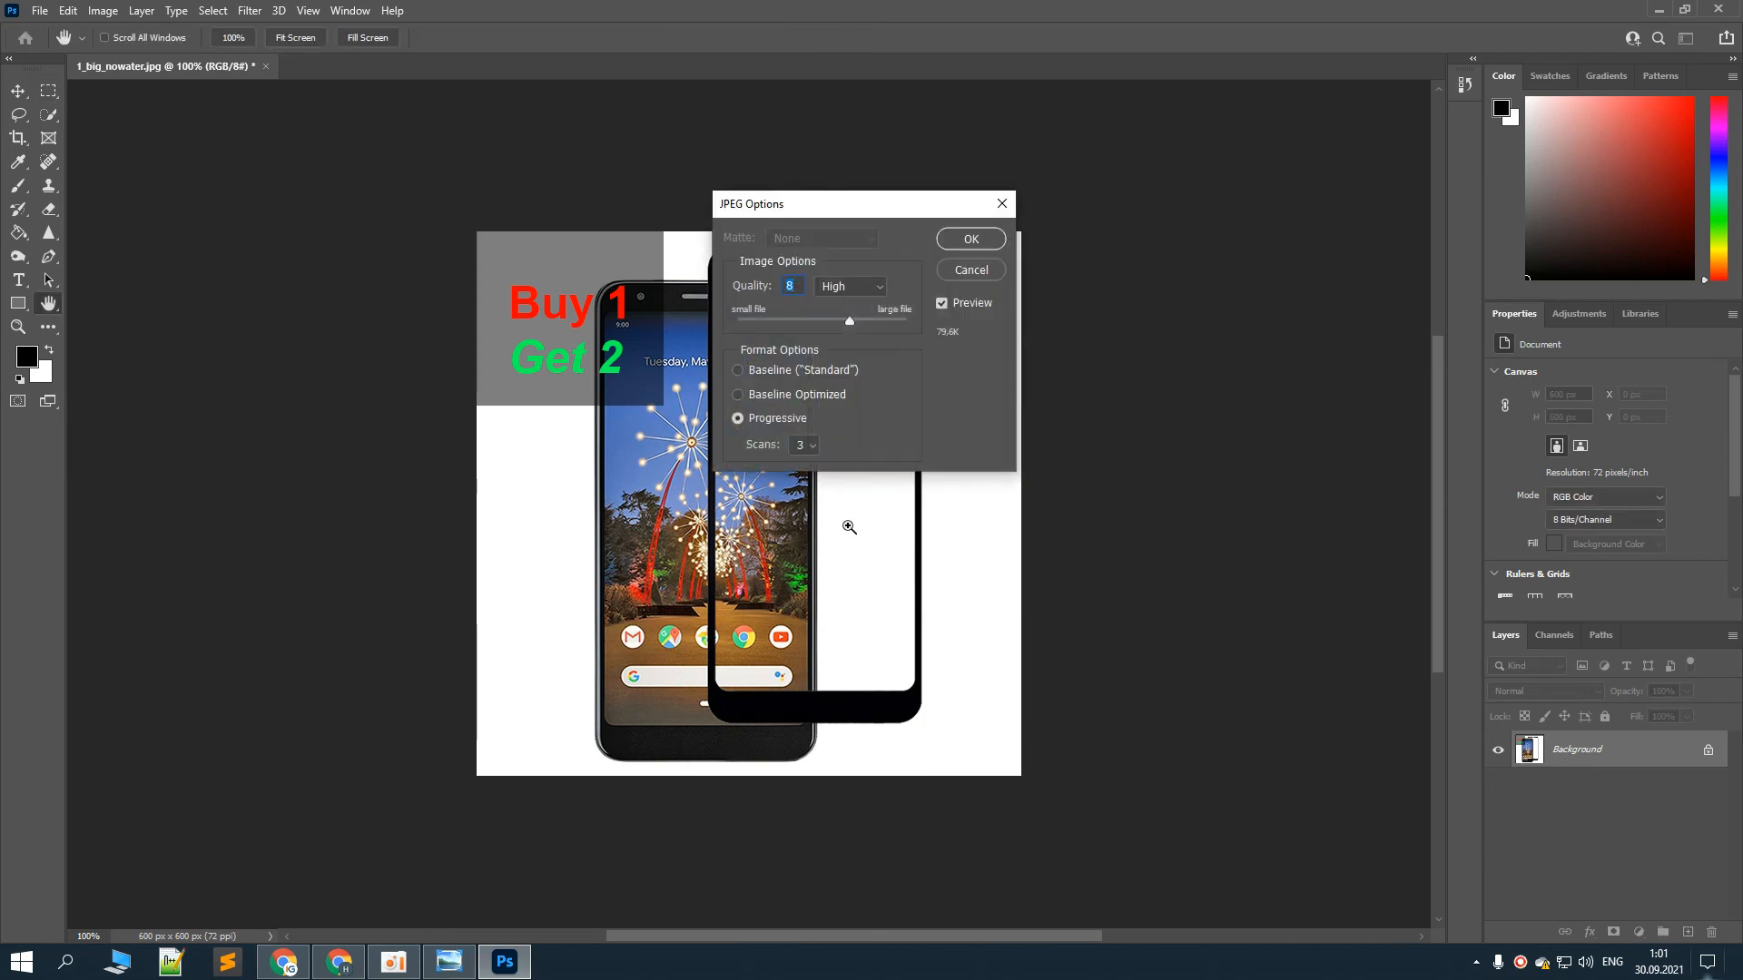
{"action": "left_click", "coordinate": [972, 240]}
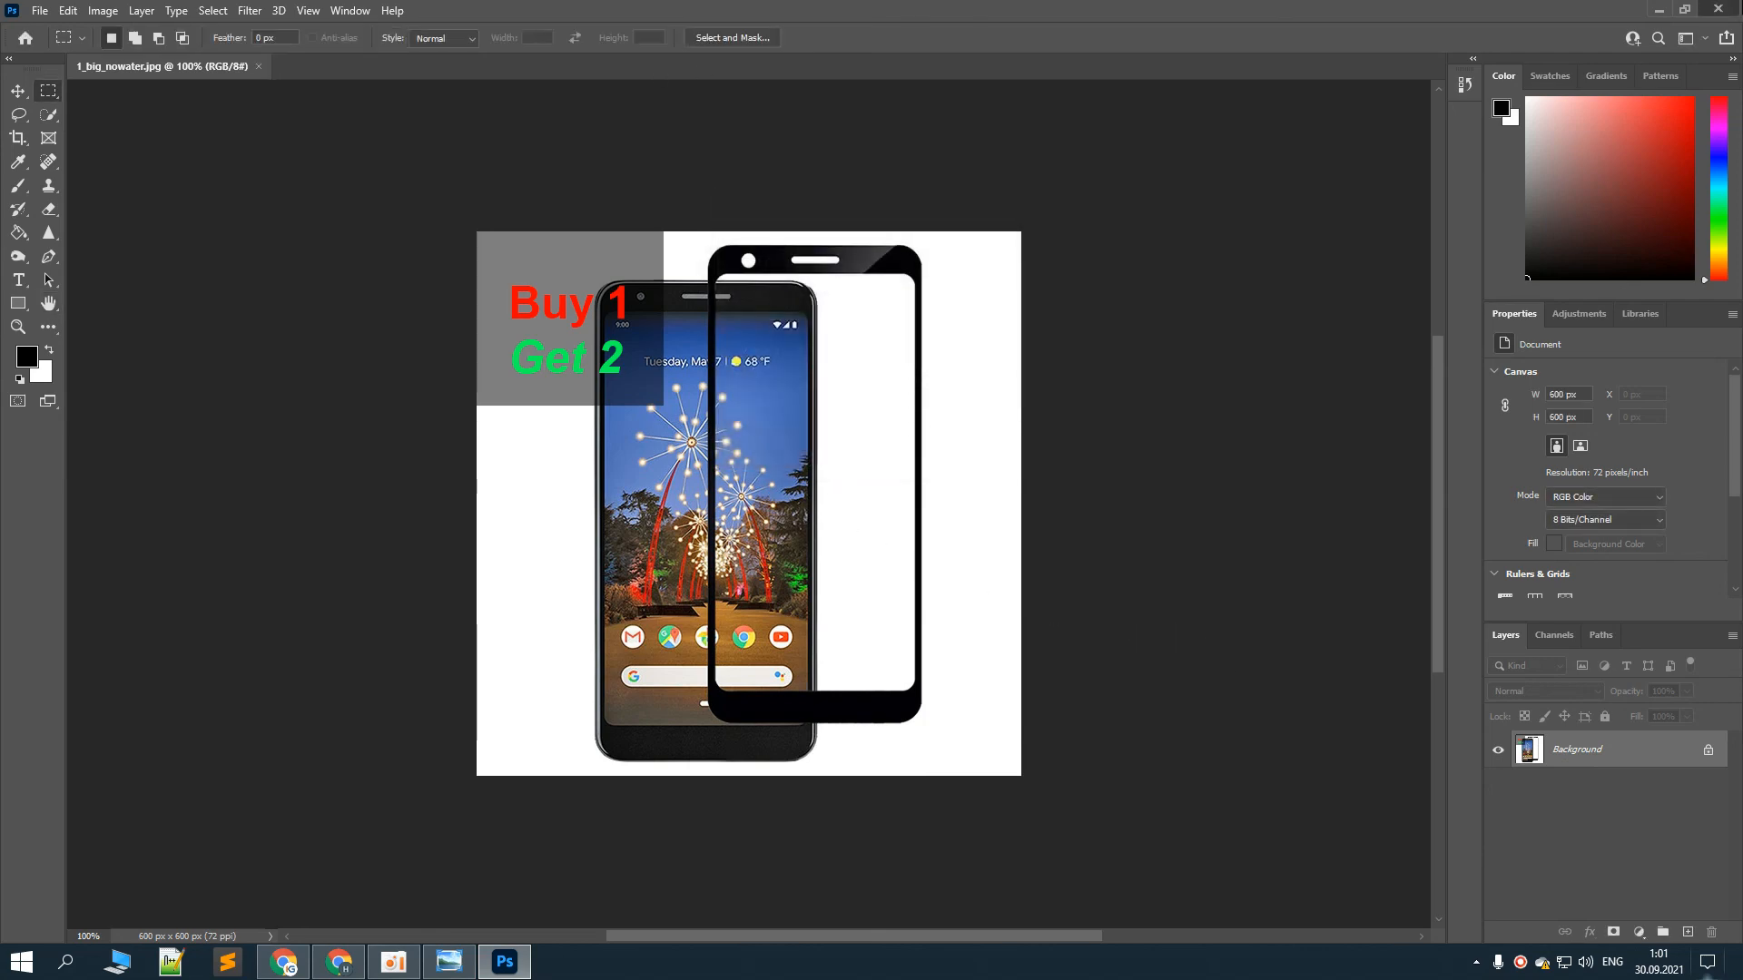
{"action": "left_click", "coordinate": [1718, 9]}
Upload the edited Buy 1 Get 2 image to the eBay listing's default photos and redisplay the main photo
{"action": "key", "text": "ctrl+Tab"}
{"action": "left_click", "coordinate": [708, 592]}
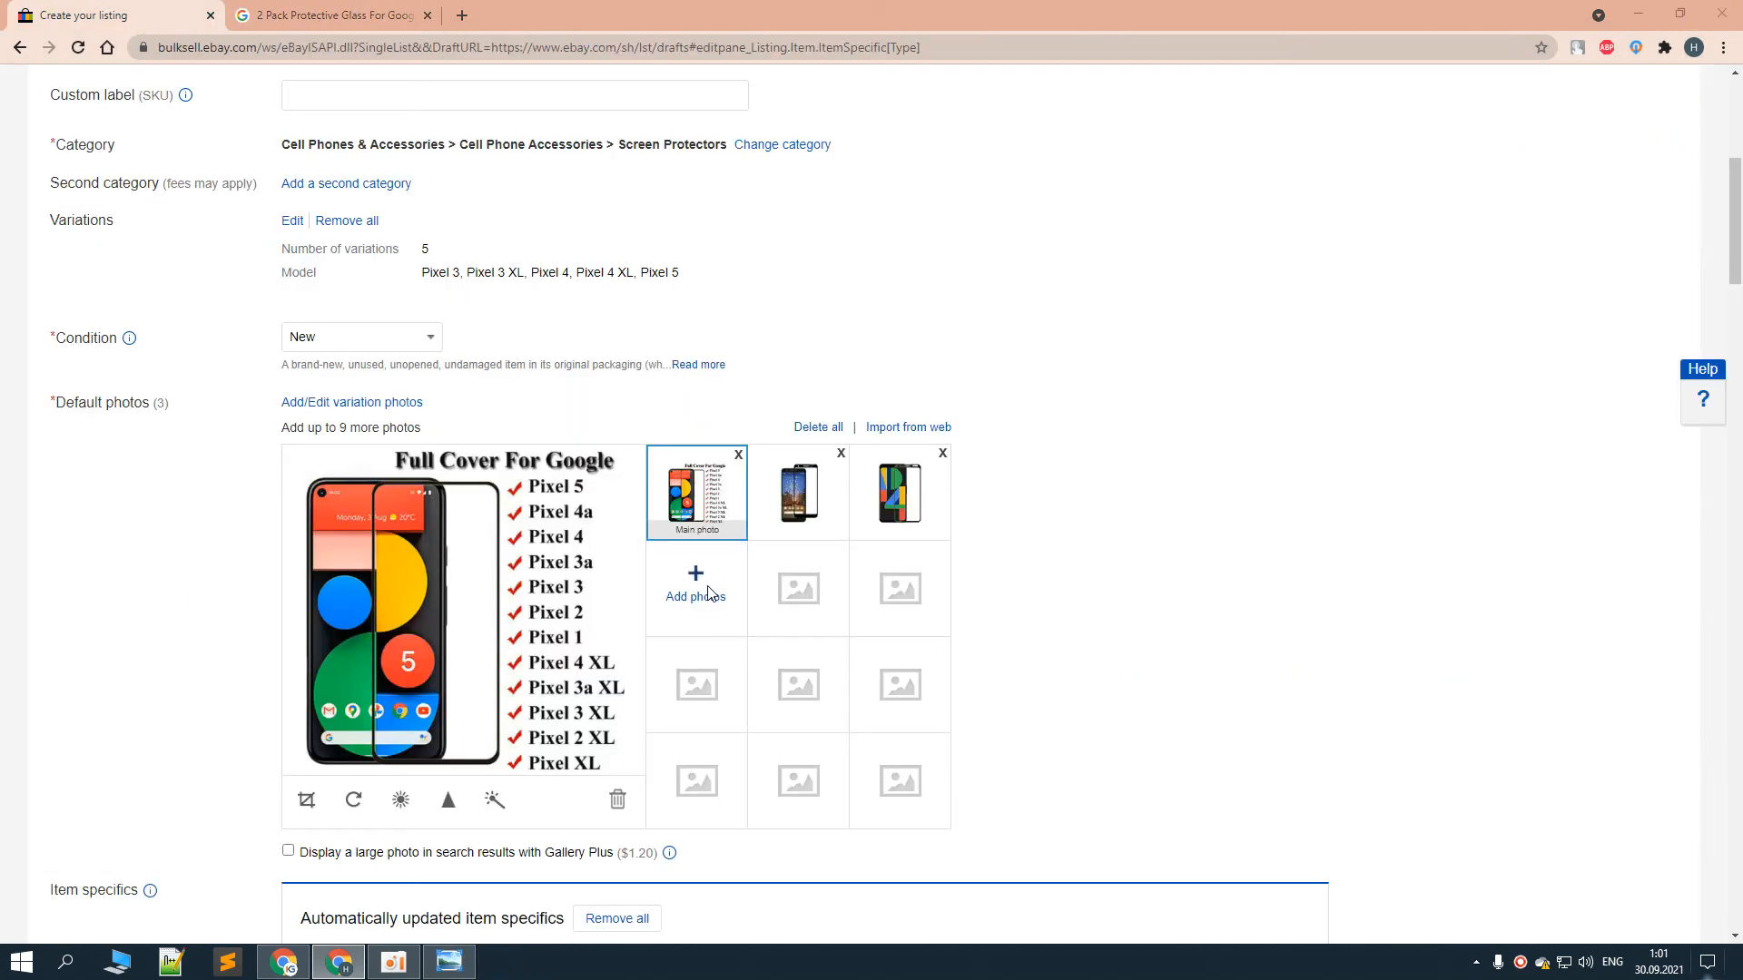
{"action": "double_click", "coordinate": [223, 423]}
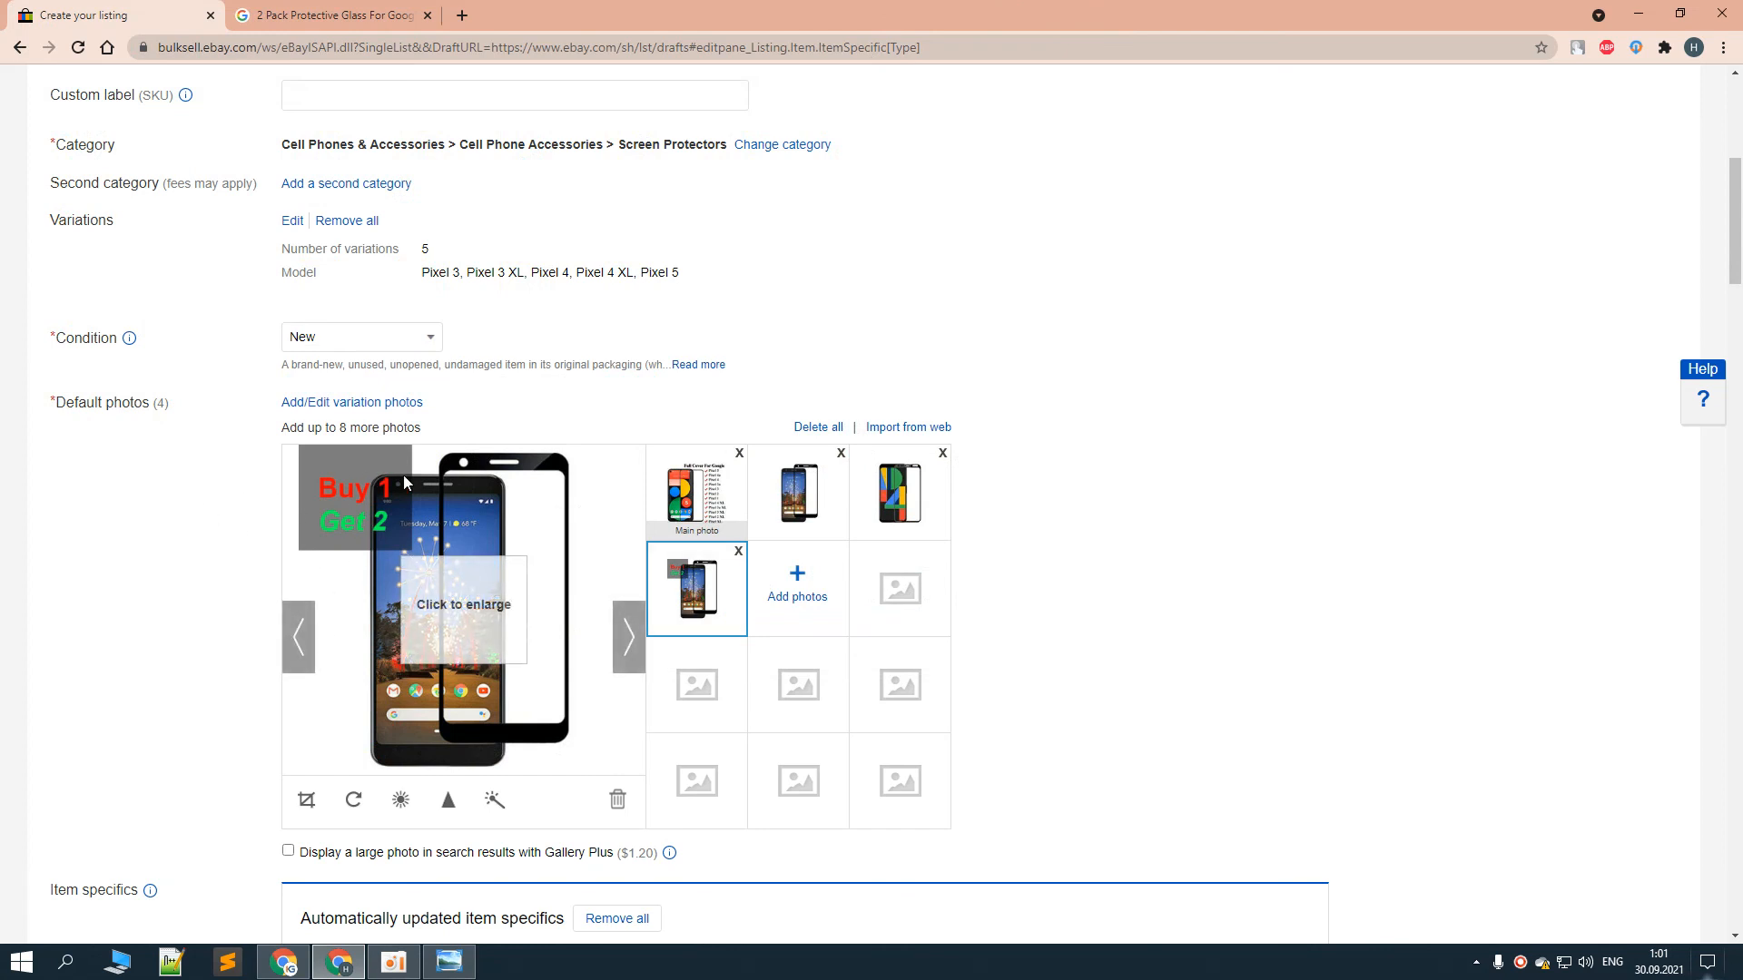
{"action": "left_click", "coordinate": [695, 489]}
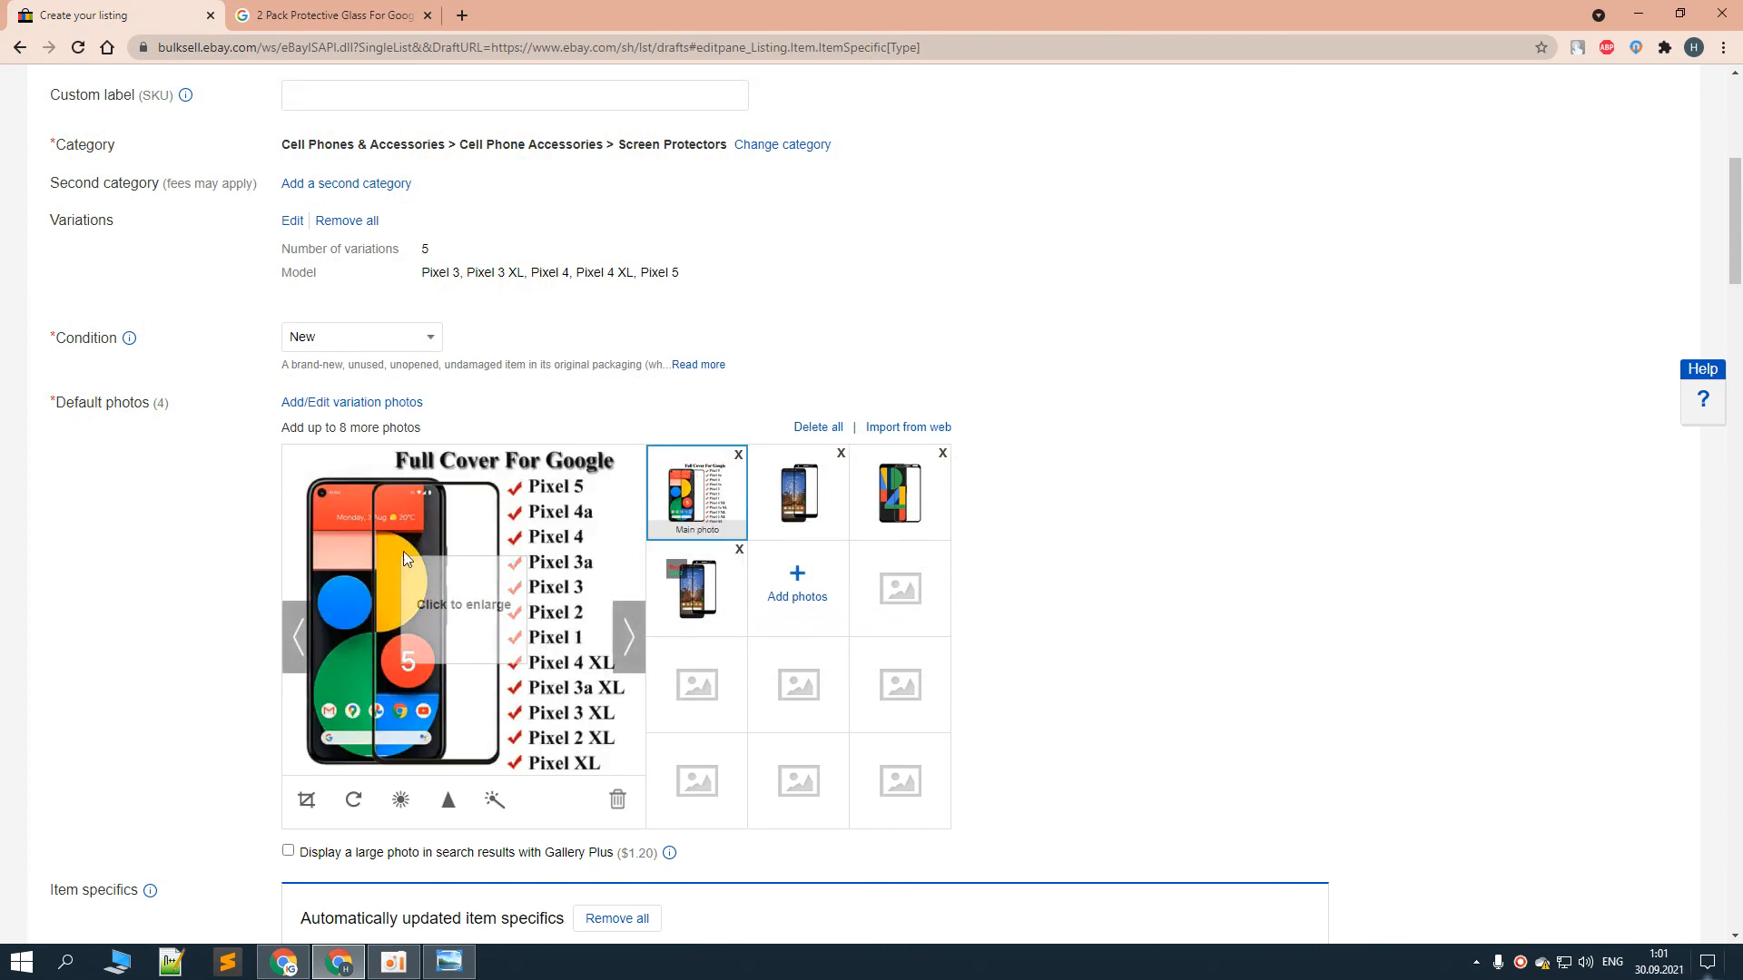
Submit the screen protector listing for publication with the Promoted listings and Volume Pricing options left off
{"action": "scroll", "coordinate": [1017, 440], "scroll_direction": "down", "scroll_amount": 1}
{"action": "scroll", "coordinate": [1017, 441], "scroll_direction": "down", "scroll_amount": 20}
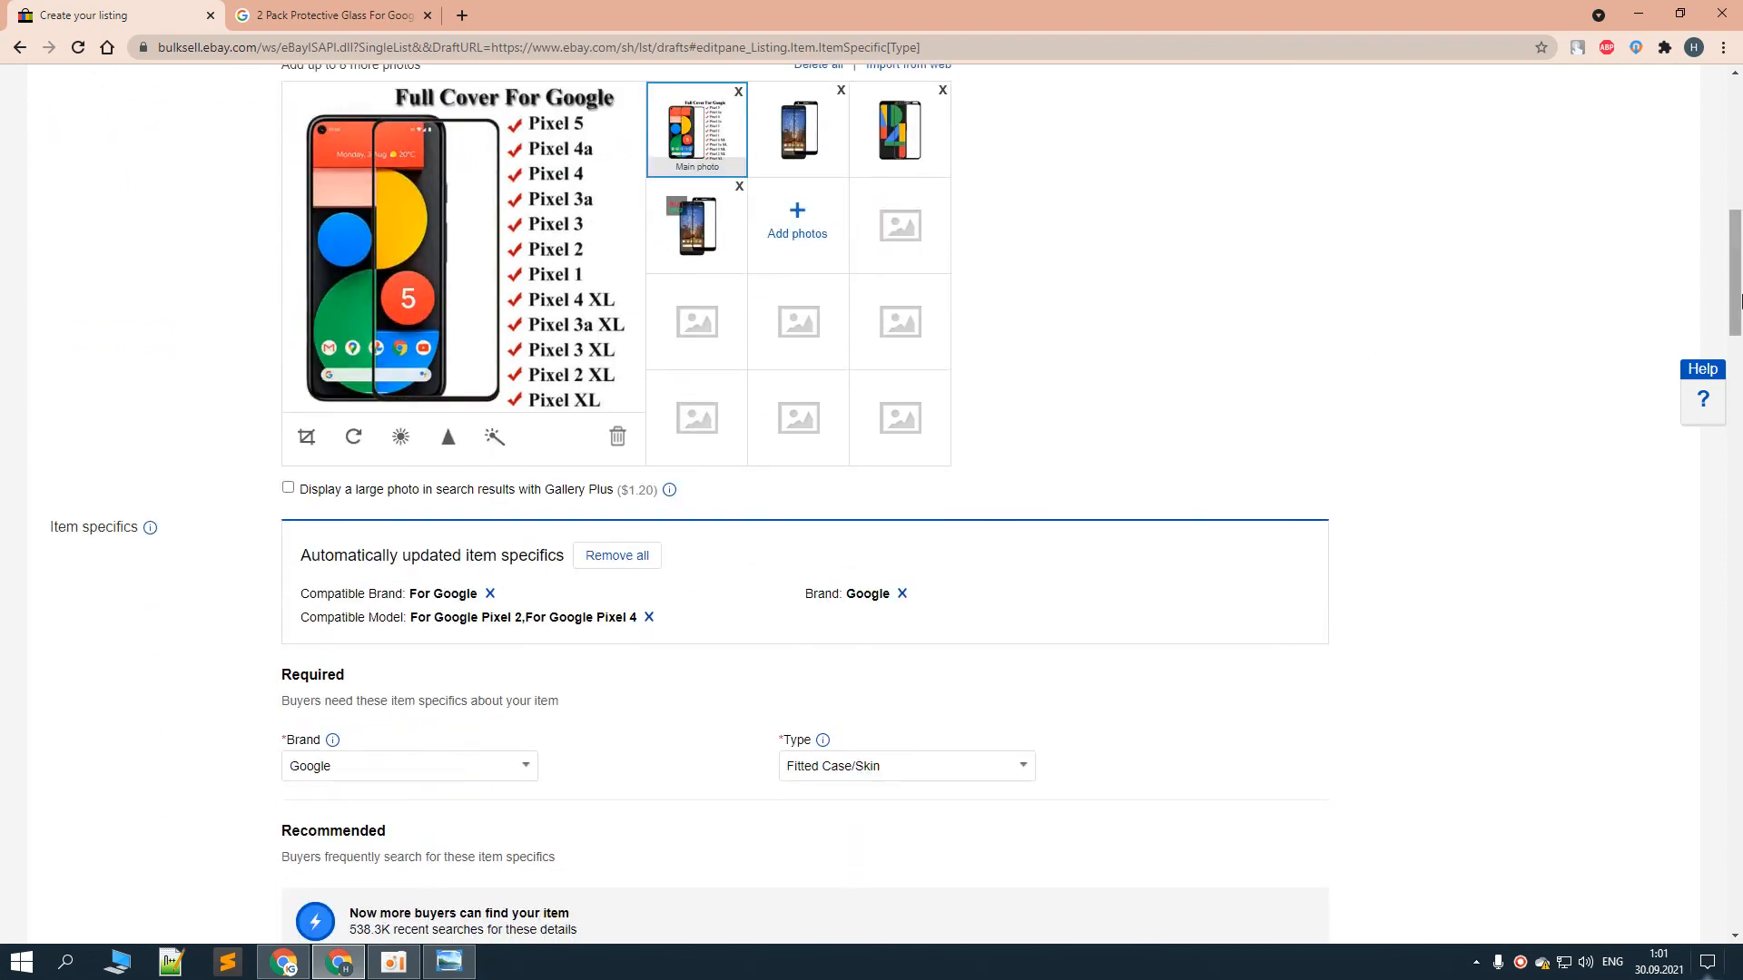
{"action": "scroll", "coordinate": [391, 714], "scroll_direction": "down", "scroll_amount": 3}
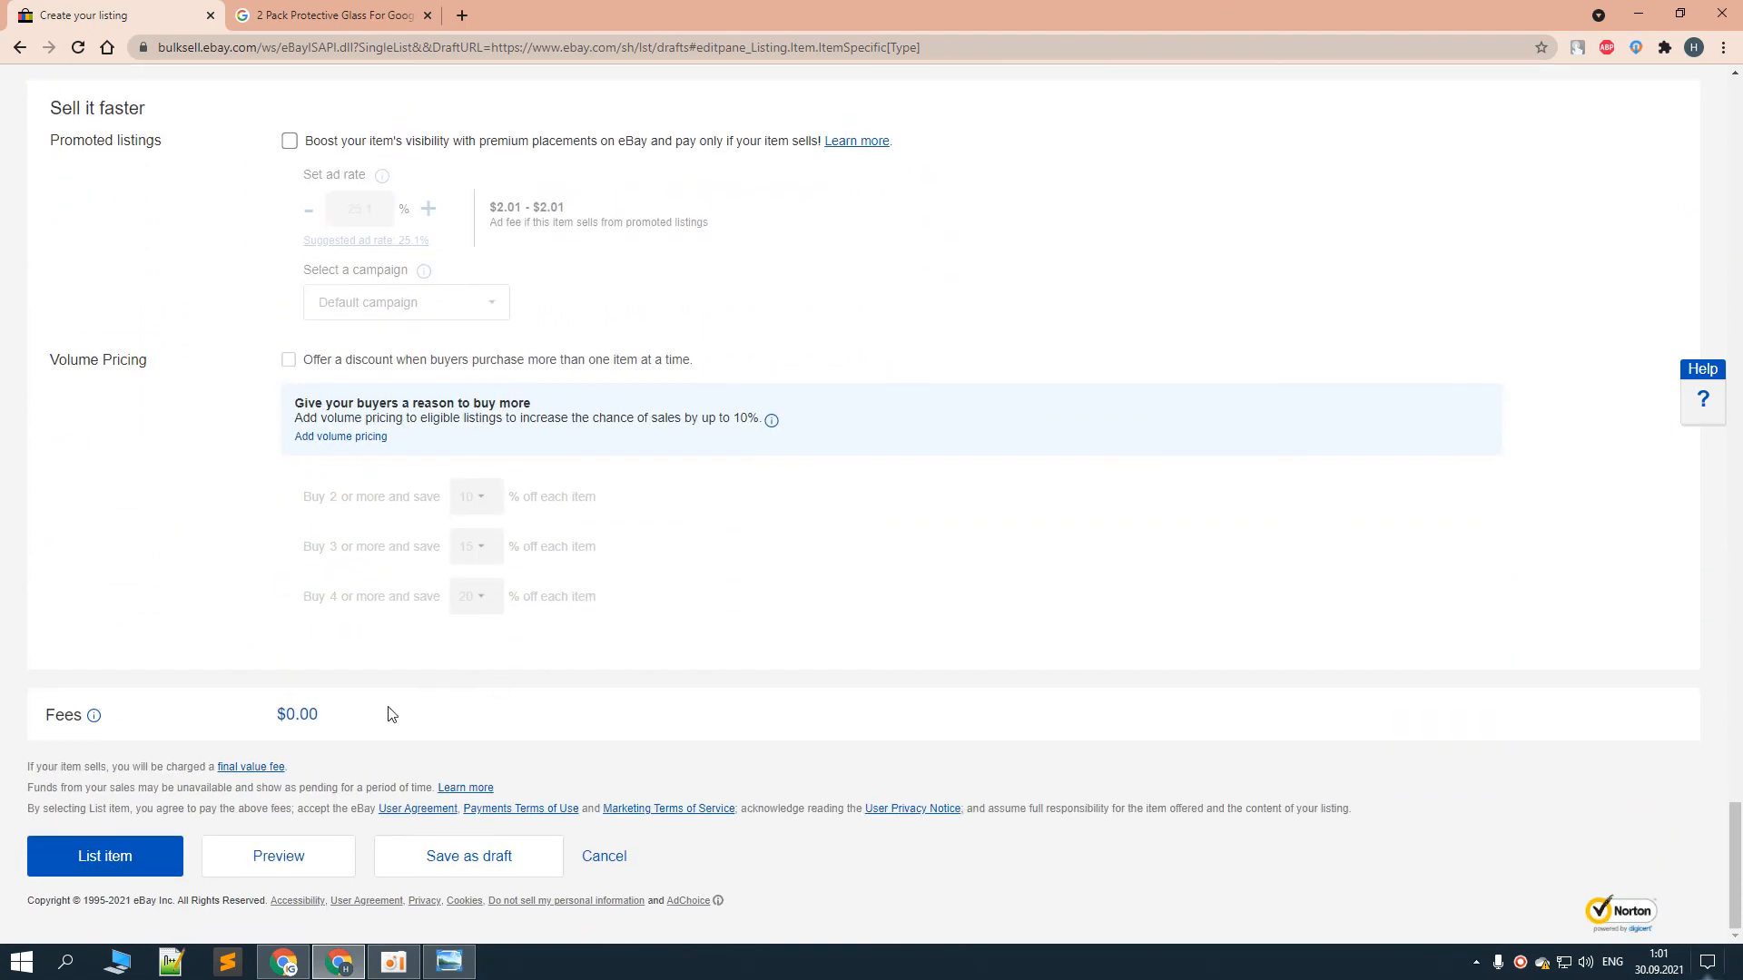
{"action": "left_click", "coordinate": [133, 851]}
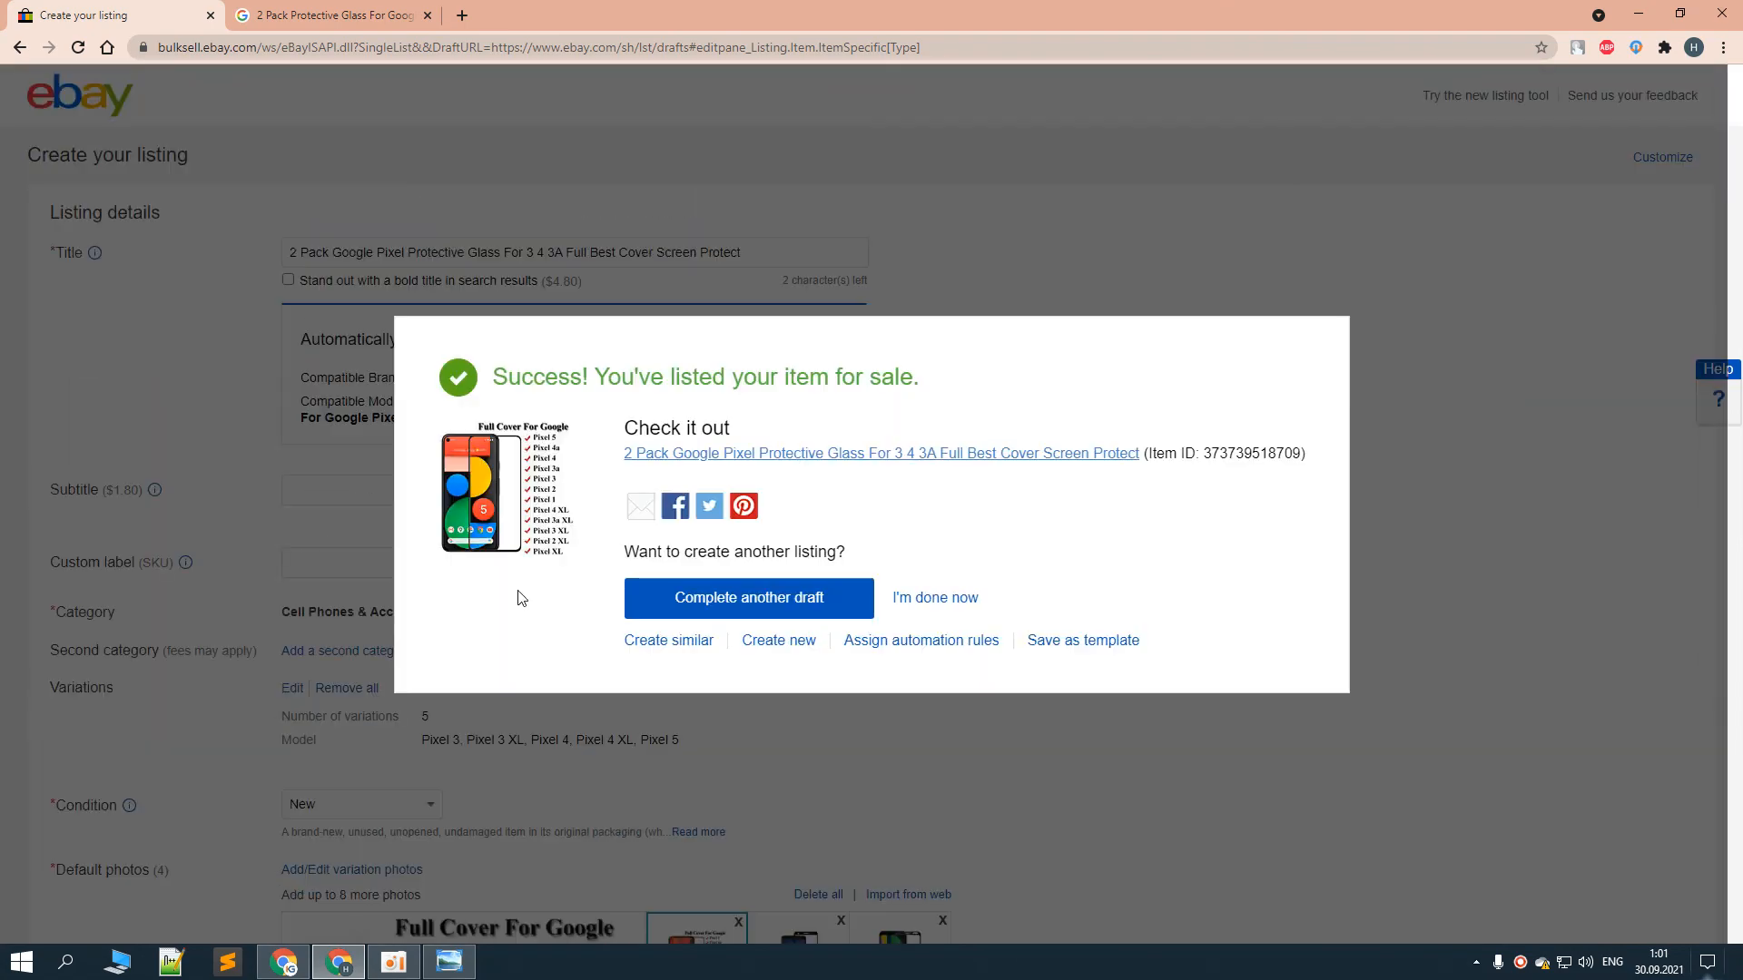